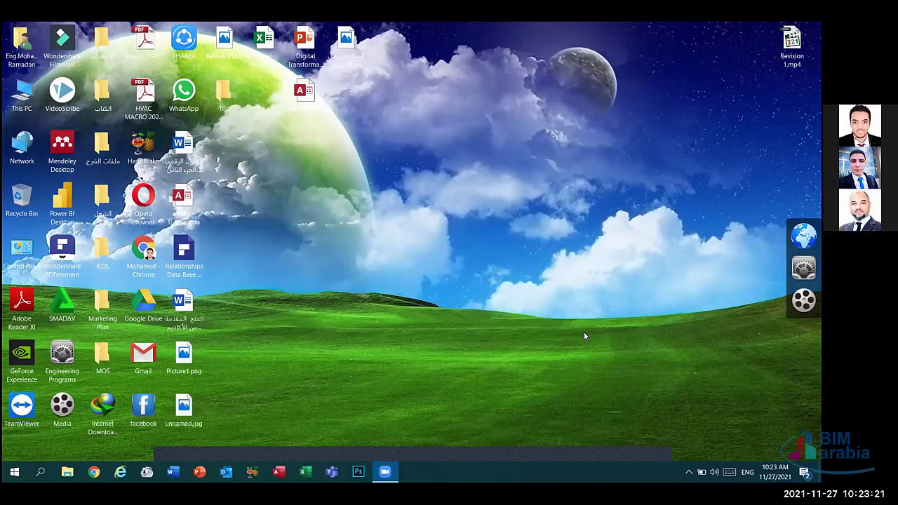
# Launch Microsoft Excel from the taskbar to reach its start screen
pyautogui.press('XF86AudioRaiseVolume')
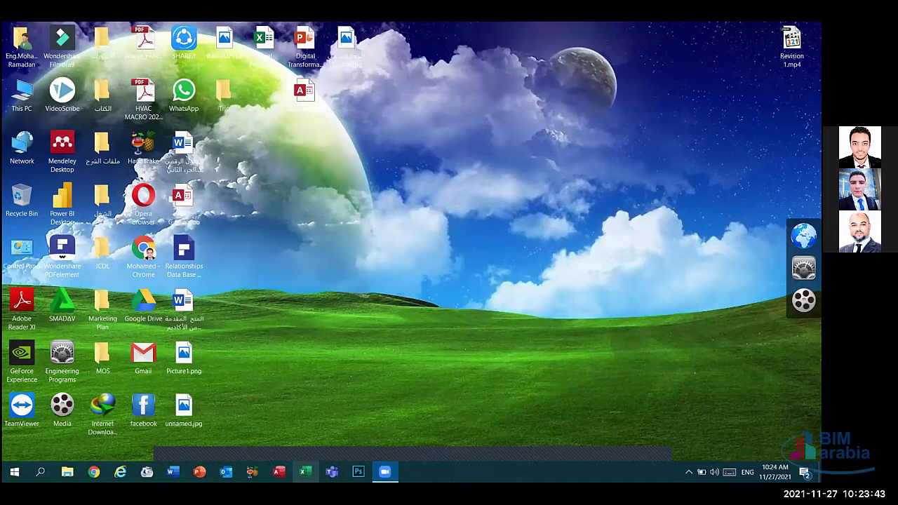
pyautogui.click(306, 471)
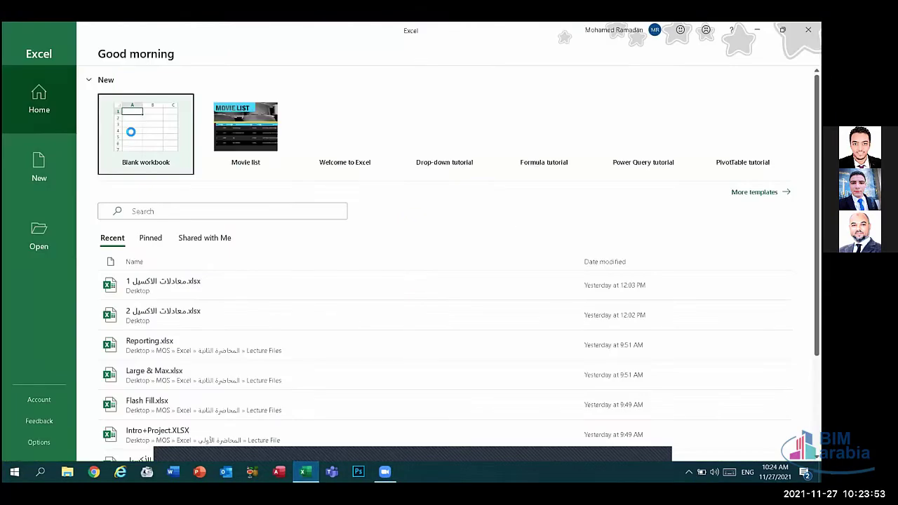
# Create the blank workbook Book1 and select cells C5 and then B4
pyautogui.click(130, 131)
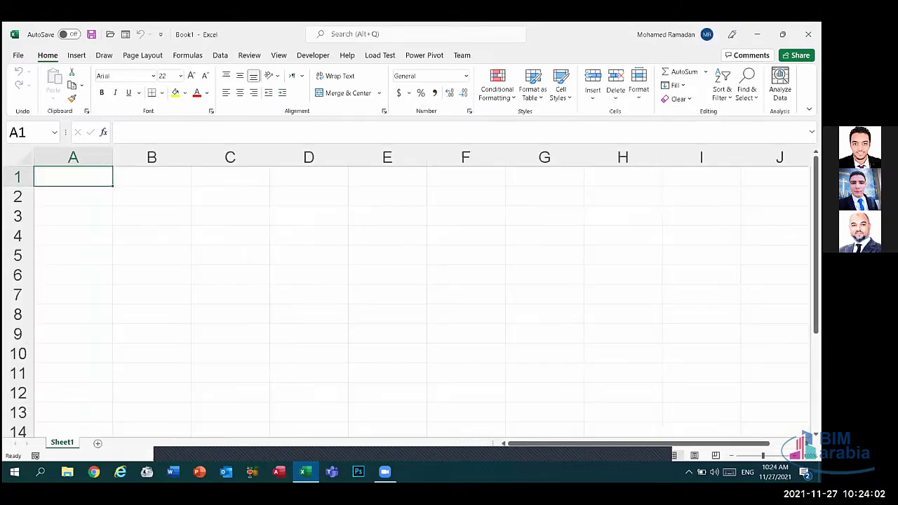
pyautogui.click(242, 260)
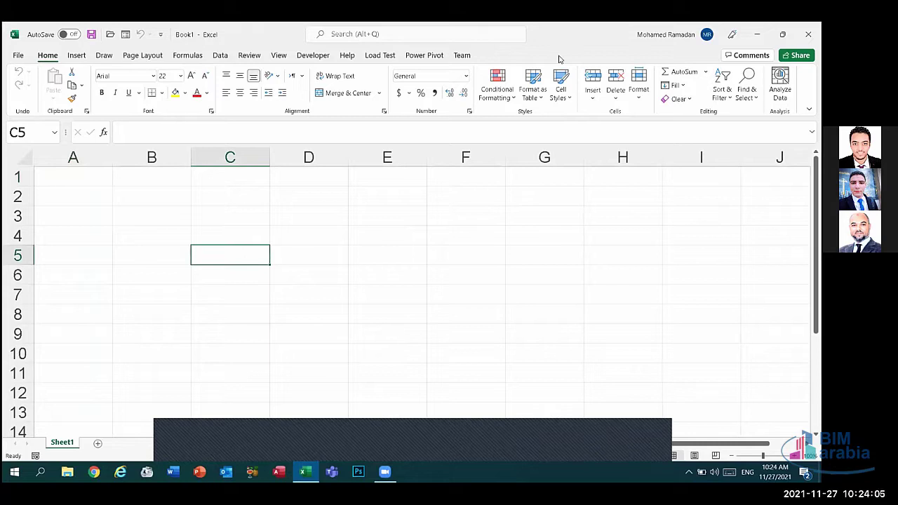
pyautogui.click(166, 230)
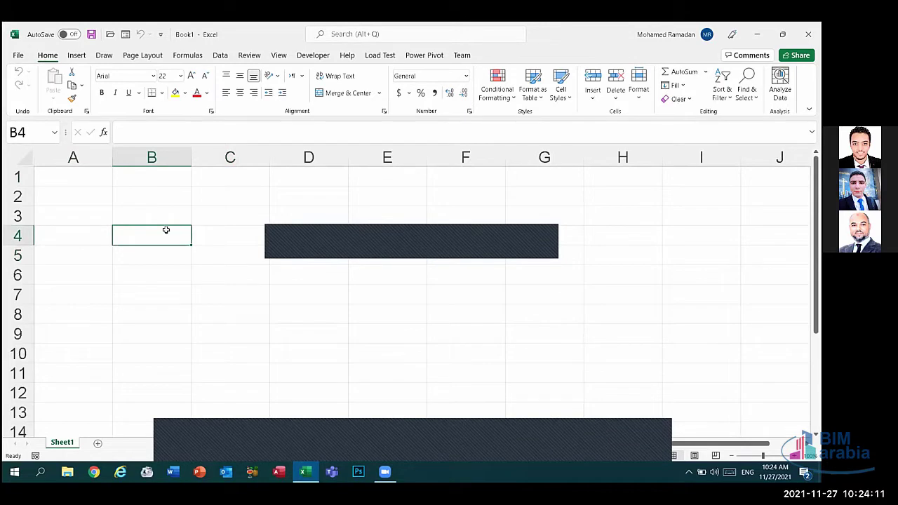
# Enter the number 12335 in cell C3 and reselect C3
pyautogui.press('Up')
pyautogui.press('Right')
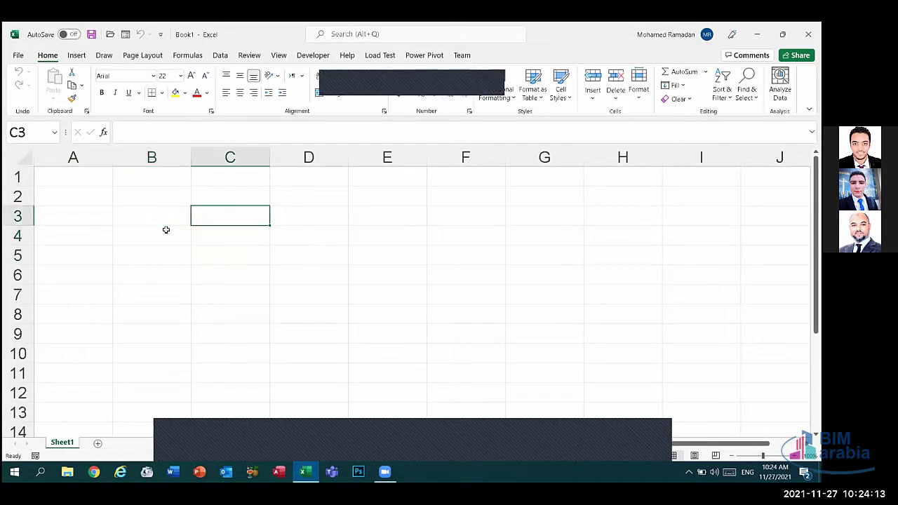
pyautogui.write('12335')
pyautogui.press('Return')
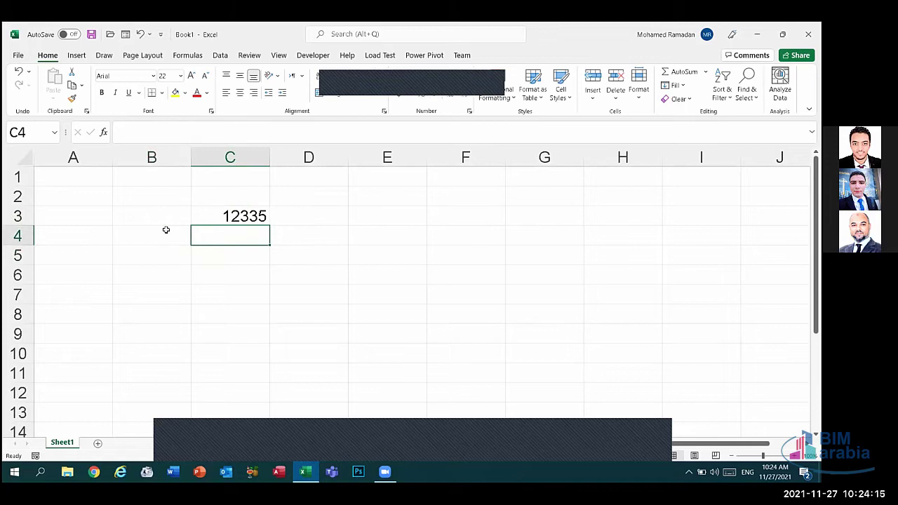
pyautogui.click(251, 211)
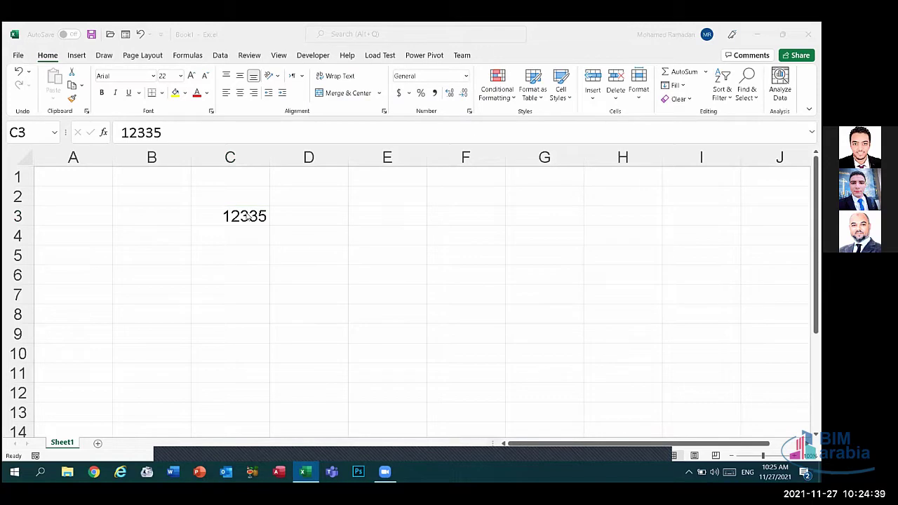
# Try the Long Date, Currency, Time and Percentage formats on 12335 in C3
pyautogui.click(247, 215)
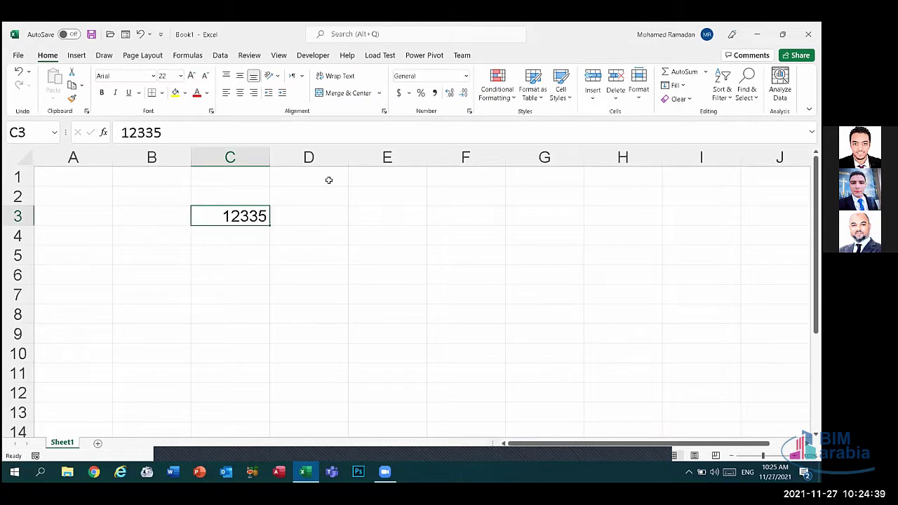
pyautogui.click(466, 76)
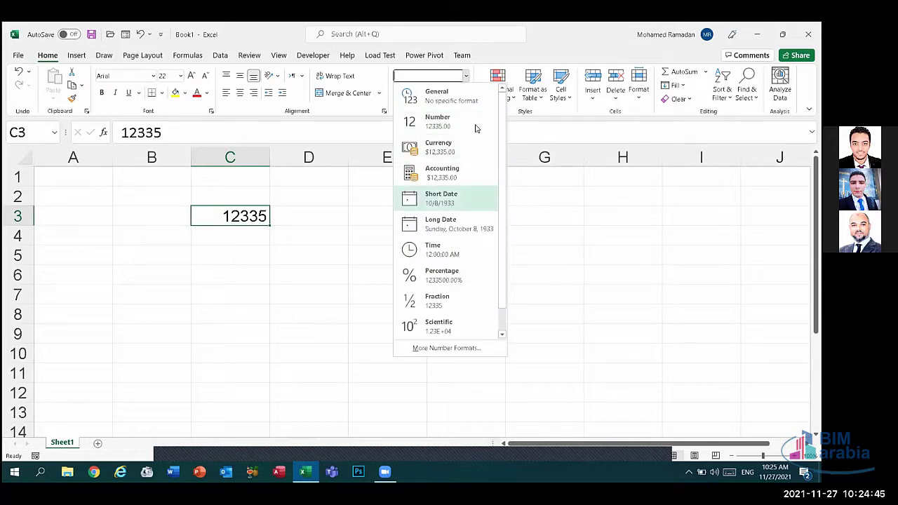
pyautogui.click(449, 223)
pyautogui.click(466, 76)
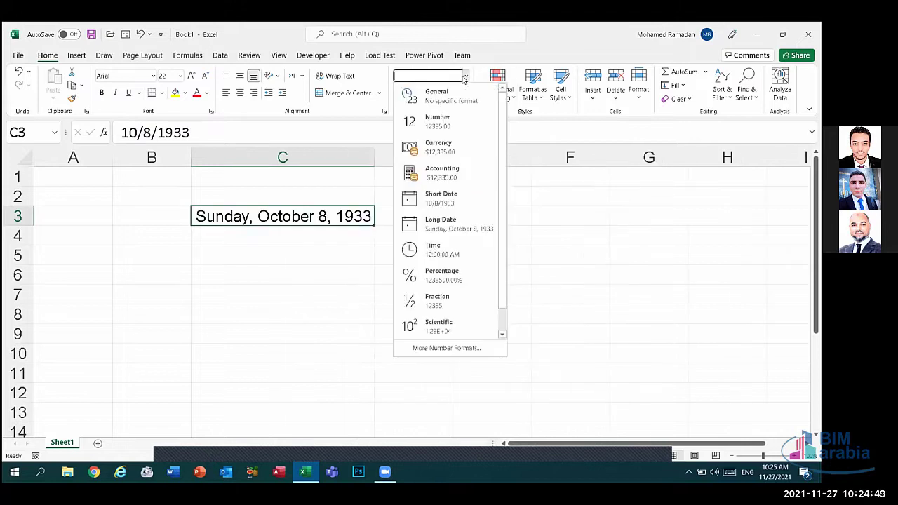
pyautogui.click(445, 149)
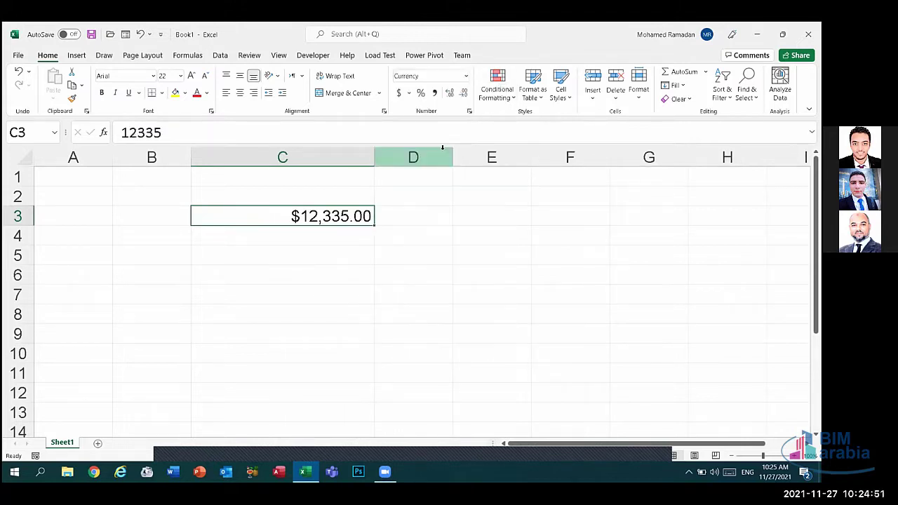
pyautogui.click(466, 75)
pyautogui.click(432, 249)
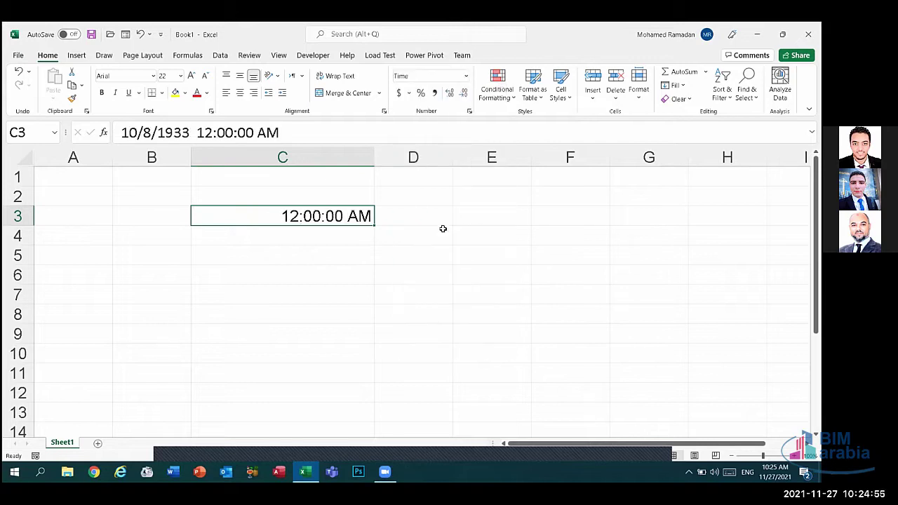
pyautogui.click(467, 76)
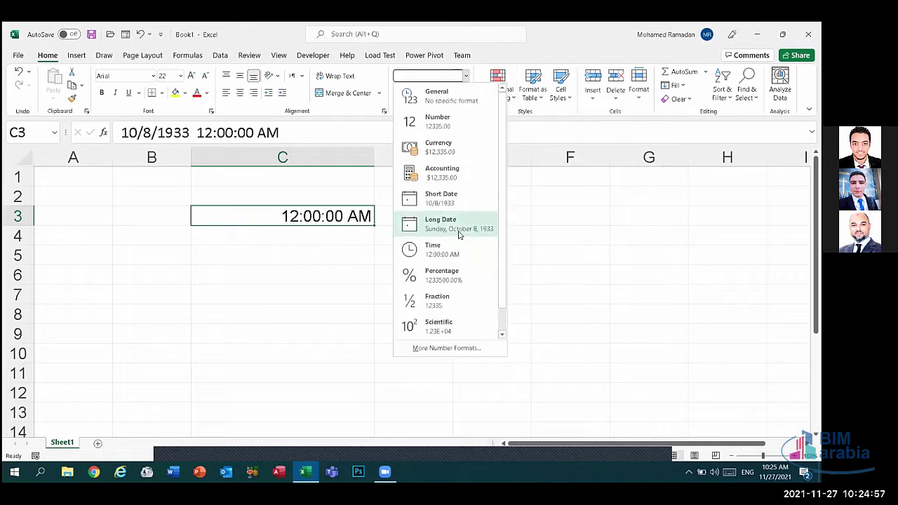
pyautogui.press('Escape')
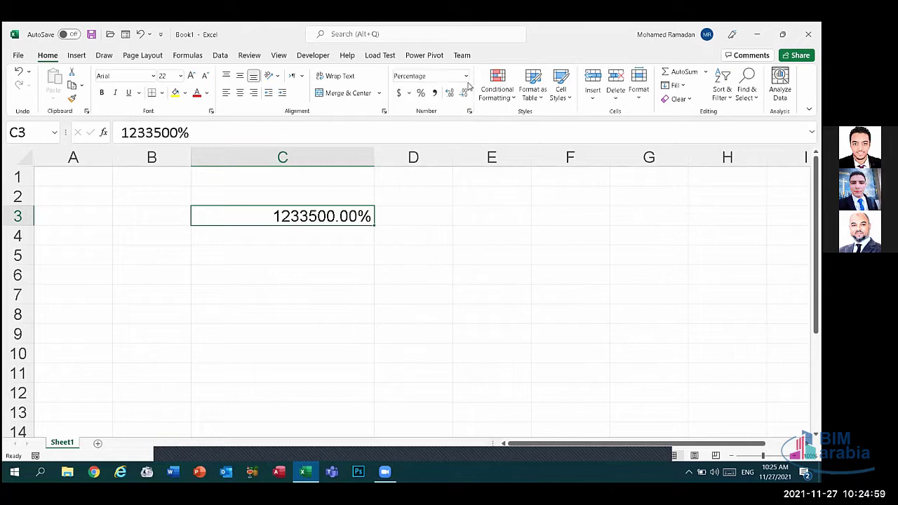
# Apply the Number and Accounting formats, finishing with Scientific so C3 shows 1.23E+04
pyautogui.click(467, 76)
pyautogui.click(453, 123)
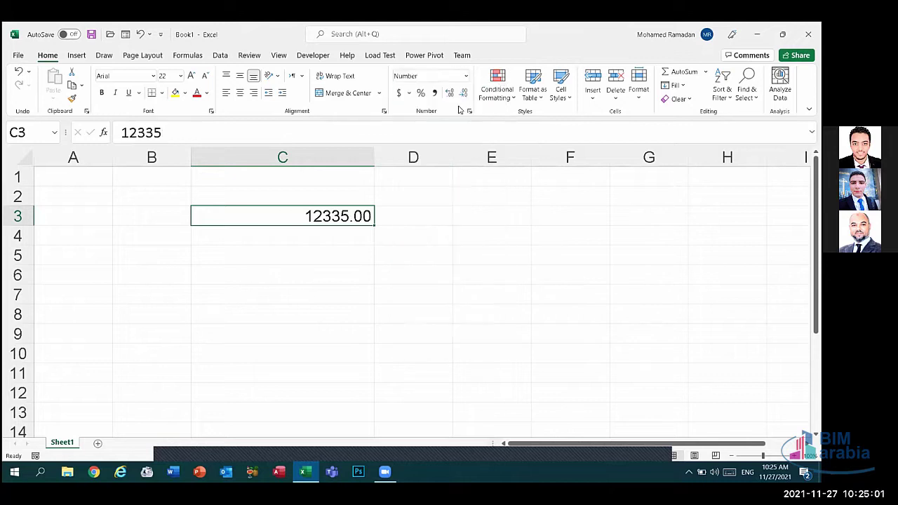
pyautogui.click(467, 77)
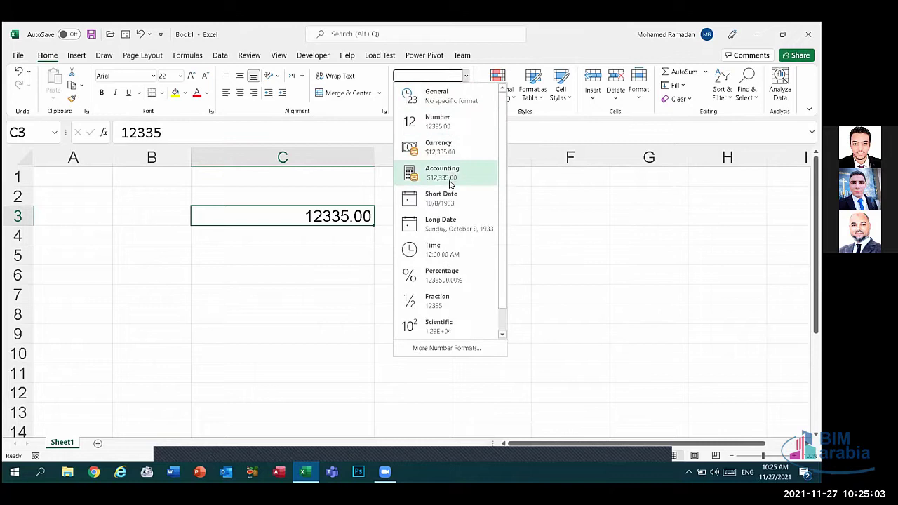
pyautogui.click(451, 170)
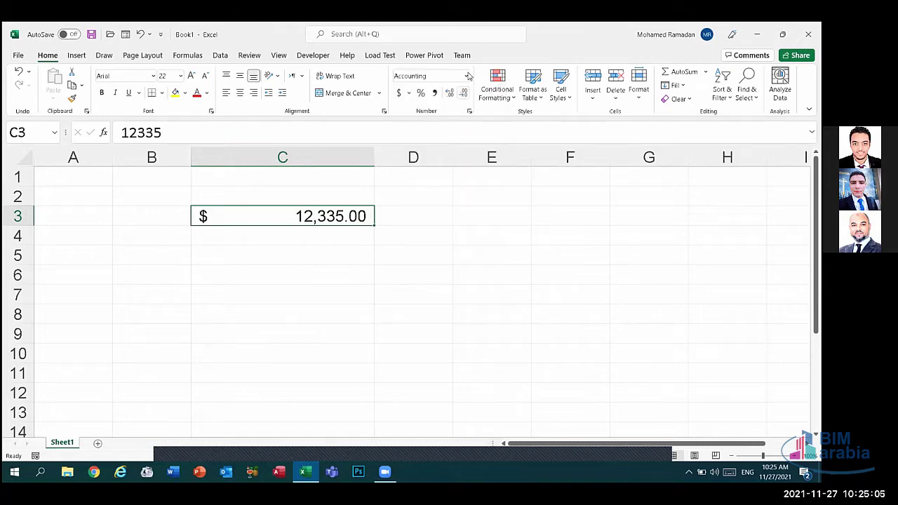
pyautogui.hotkey('alt', 'h')
pyautogui.press('n')
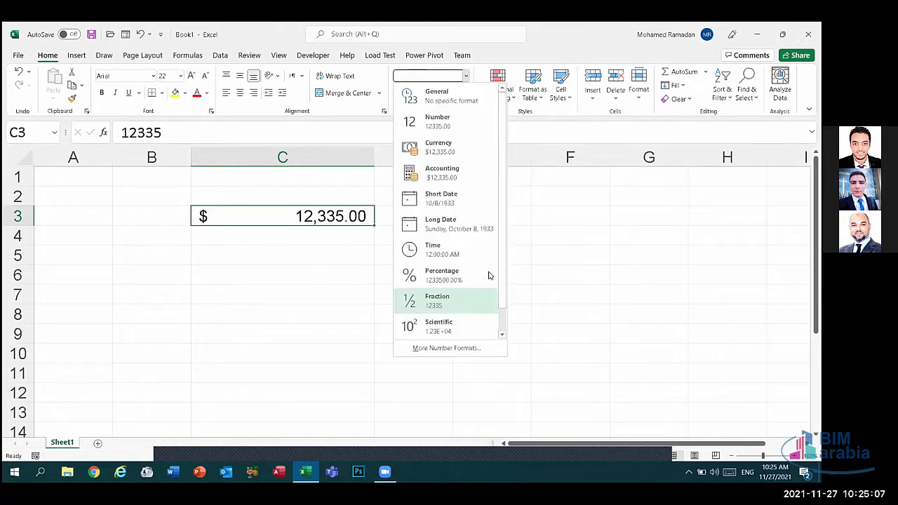
pyautogui.scroll(-1, 501, 278)
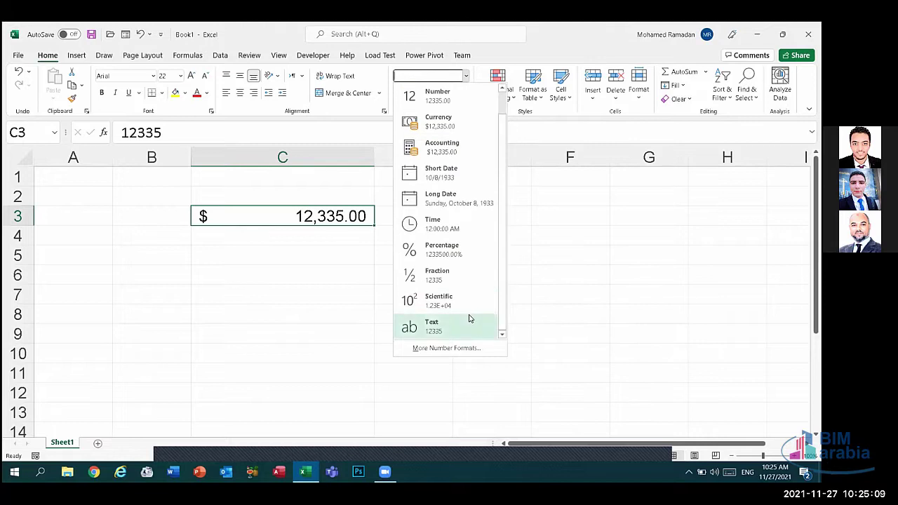
pyautogui.click(450, 303)
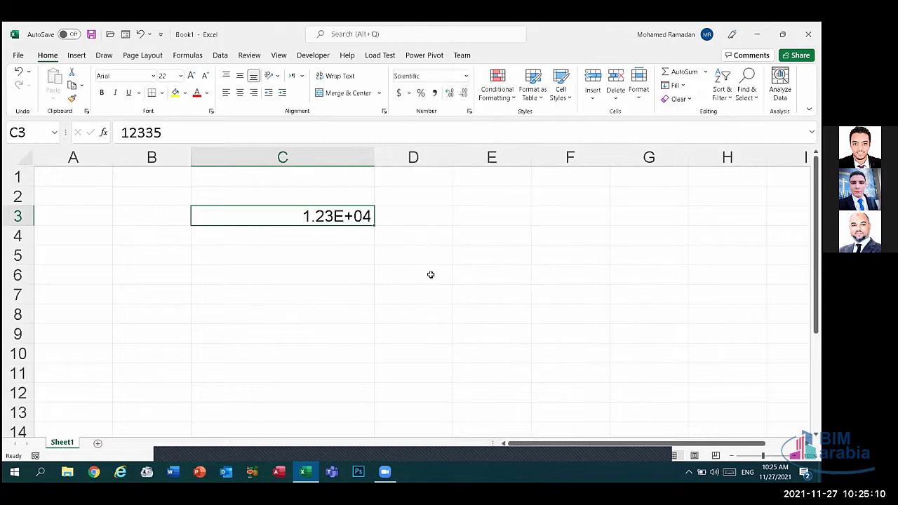
pyautogui.click(348, 233)
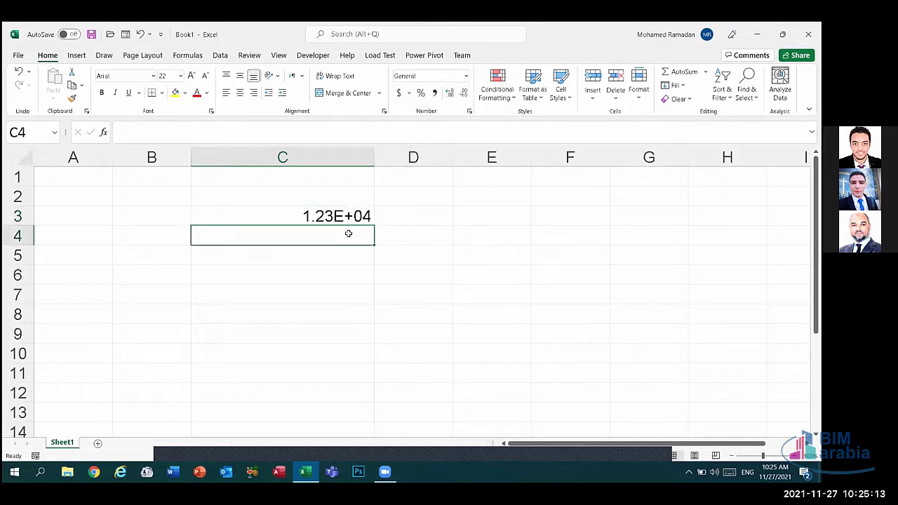
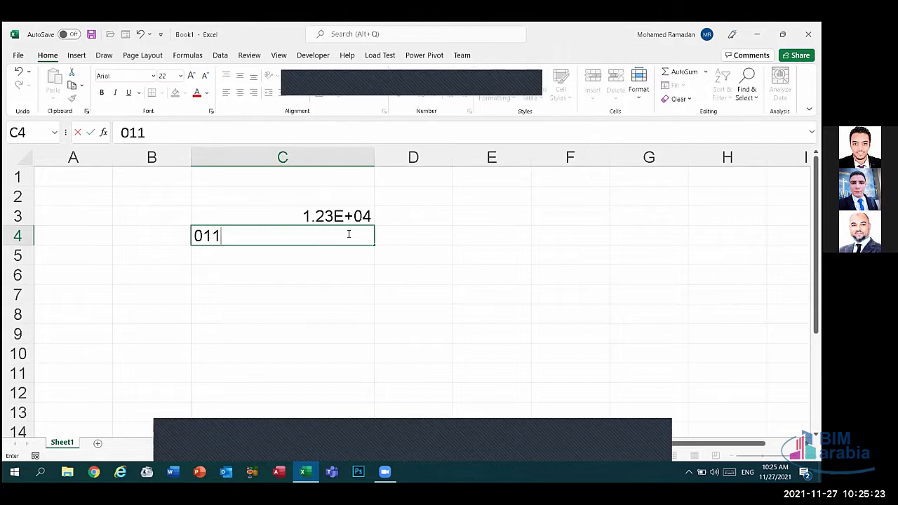
# Type a zero-leading phone-style number into C4, fixing typos, so General drops the zero
pyautogui.write('456789')
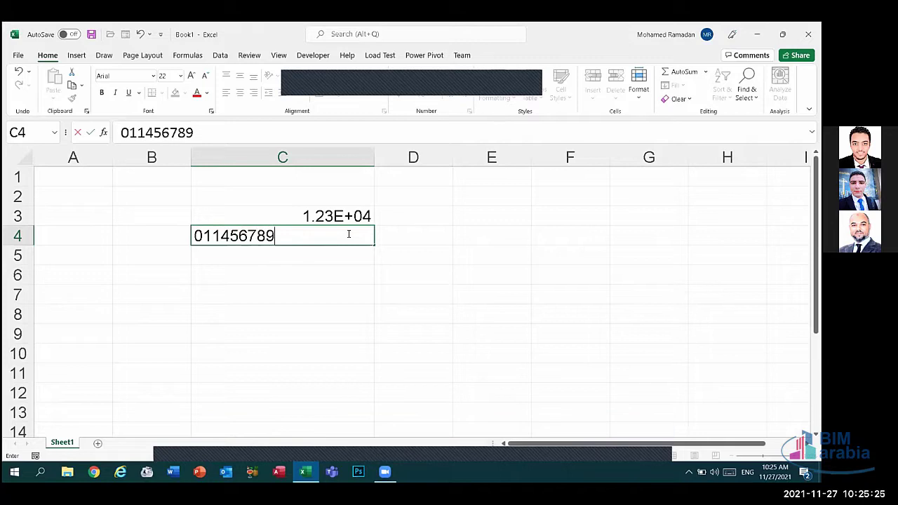
pyautogui.write('1')
pyautogui.write('2')
pyautogui.press('Return')
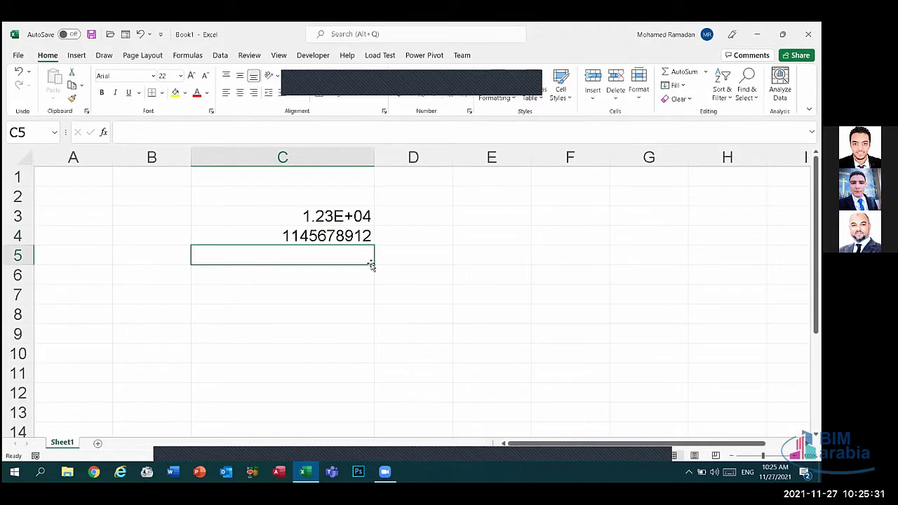
pyautogui.click(320, 236)
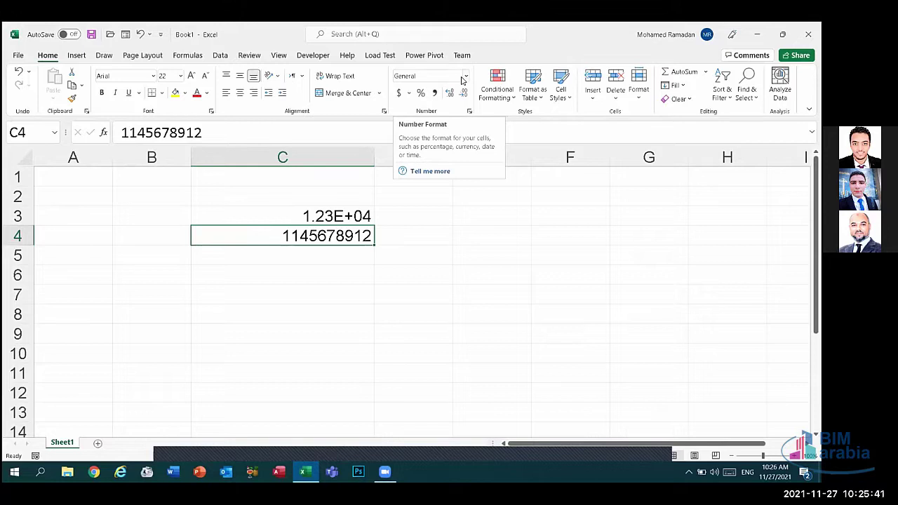
# Format C4 as Text and enter the zero-leading number, keeping the 0
pyautogui.click(463, 77)
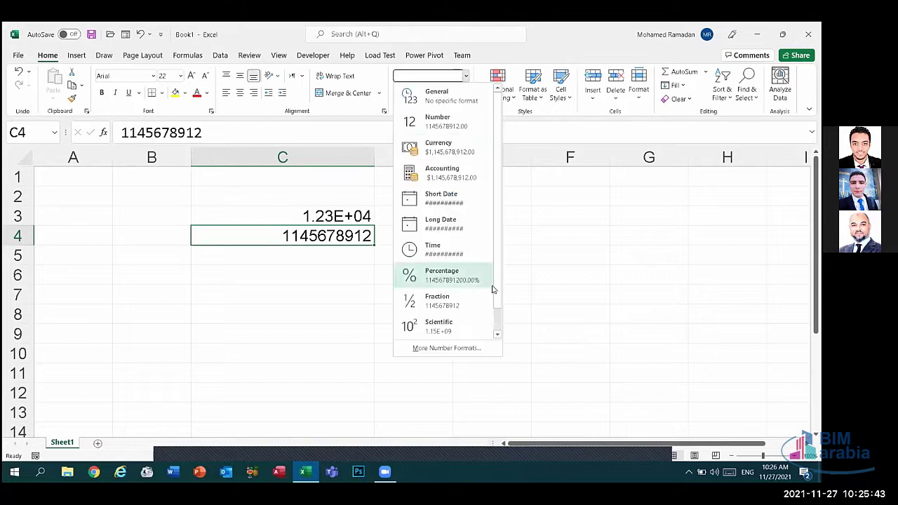
pyautogui.click(497, 334)
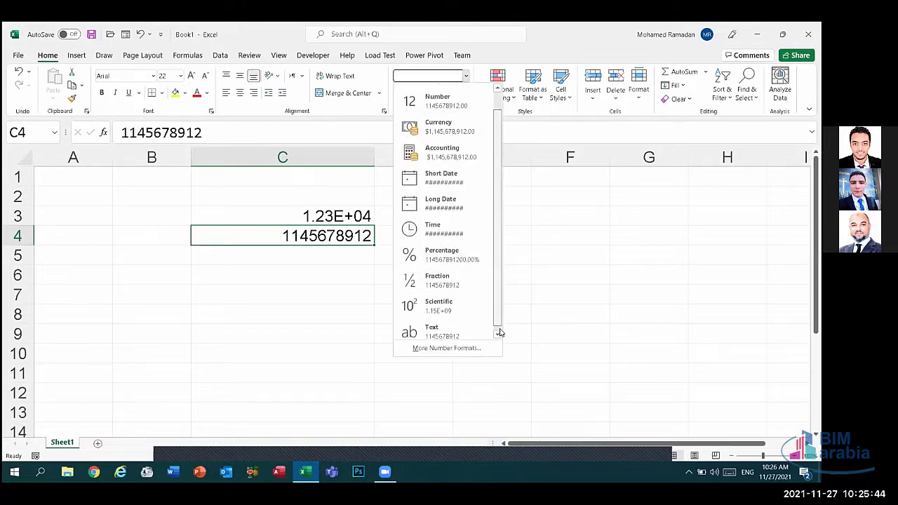
pyautogui.click(447, 333)
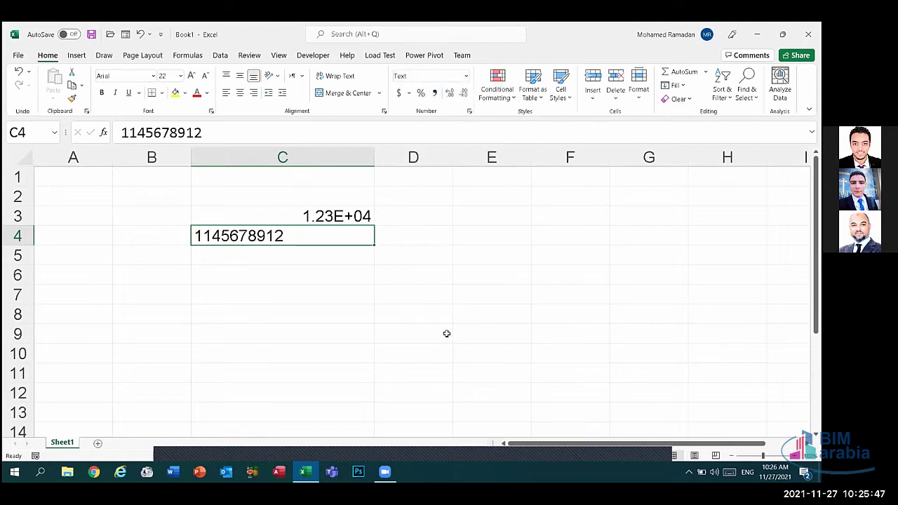
pyautogui.write('011')
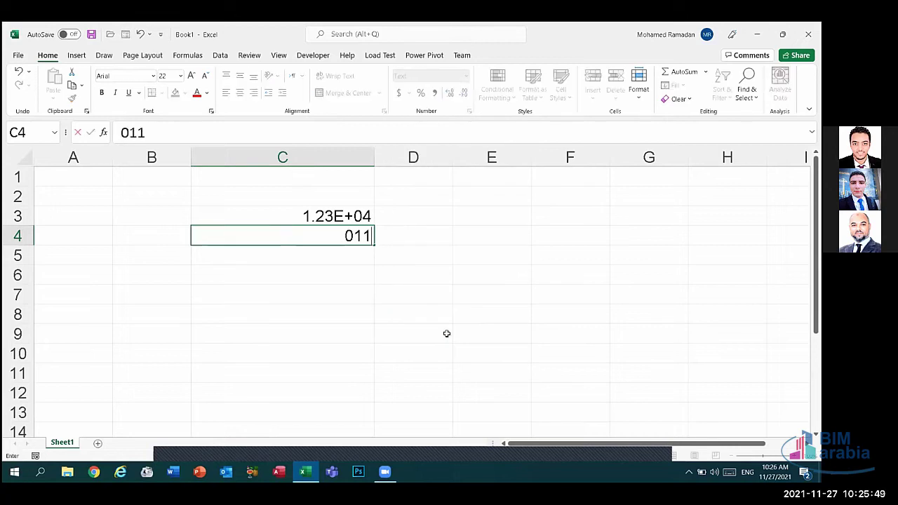
pyautogui.write('23')
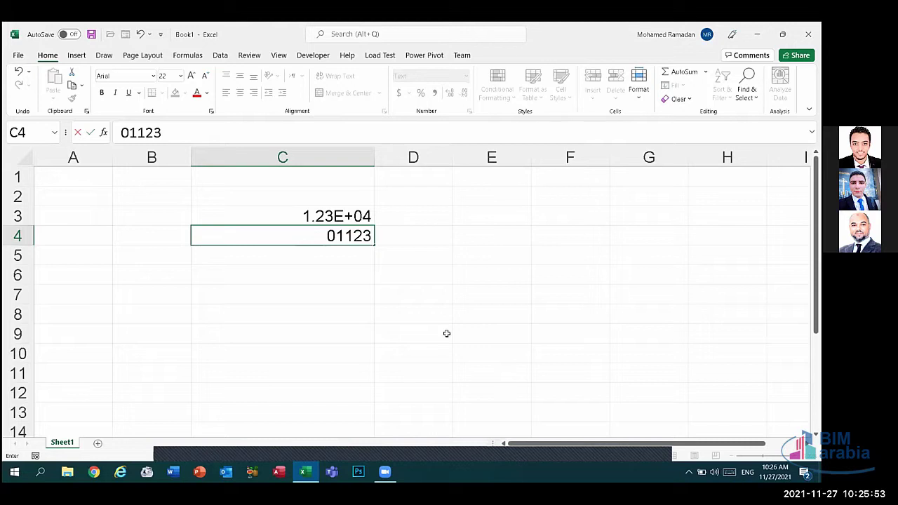
pyautogui.write('456789')
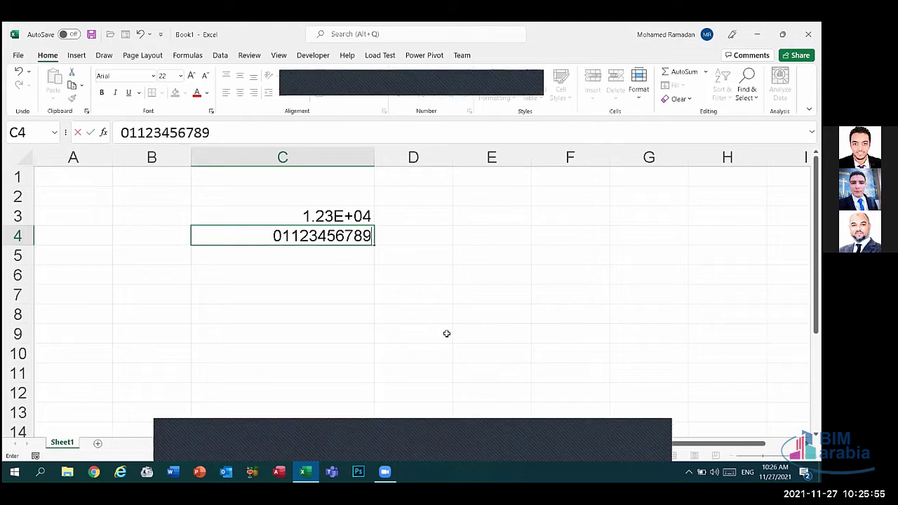
pyautogui.press('Return')
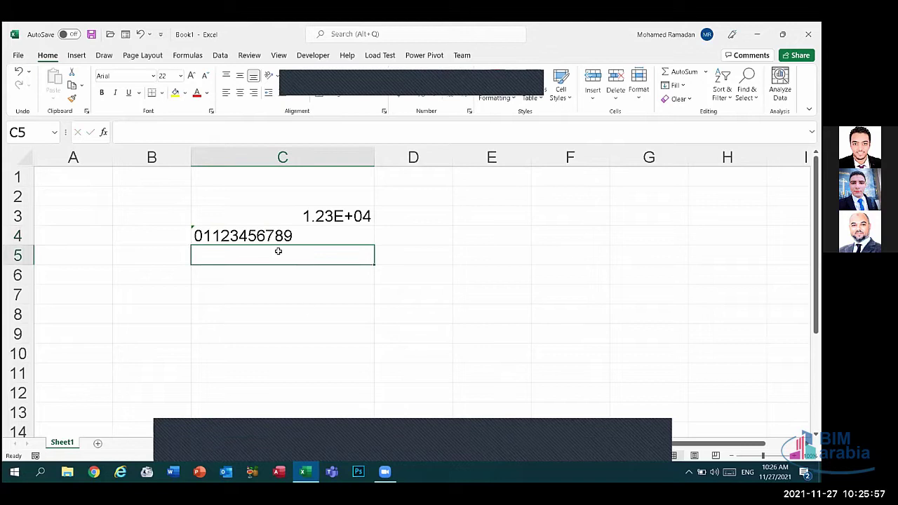
# Edit C4 to delete the digit 7, leaving the number stored as text
pyautogui.click(277, 238)
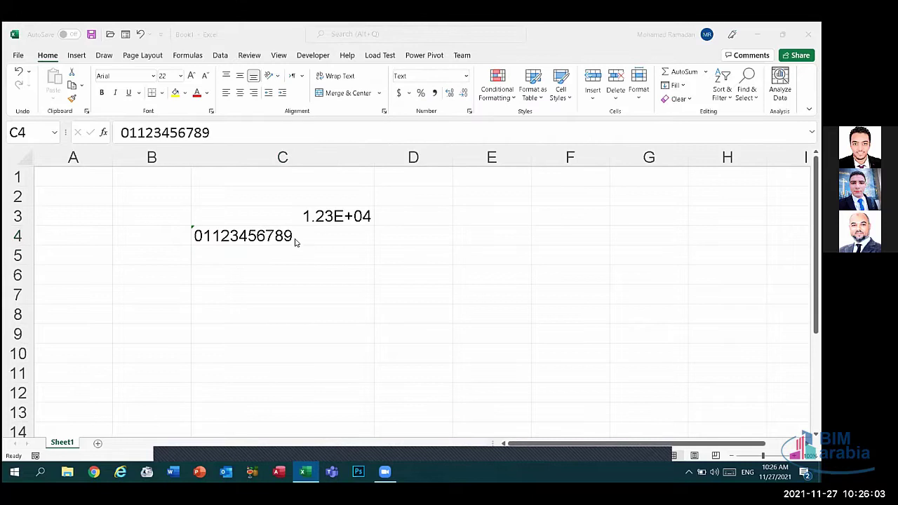
pyautogui.click(296, 245)
pyautogui.doubleClick(278, 239)
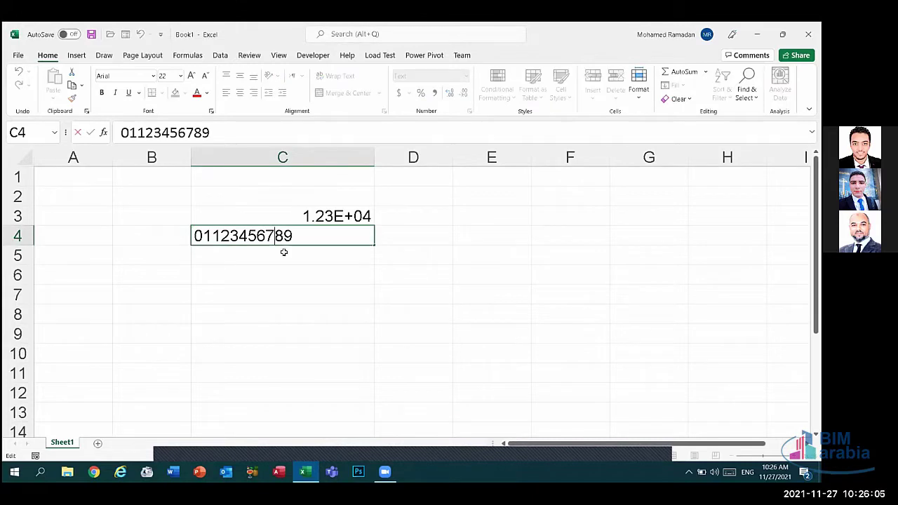
pyautogui.press('BackSpace')
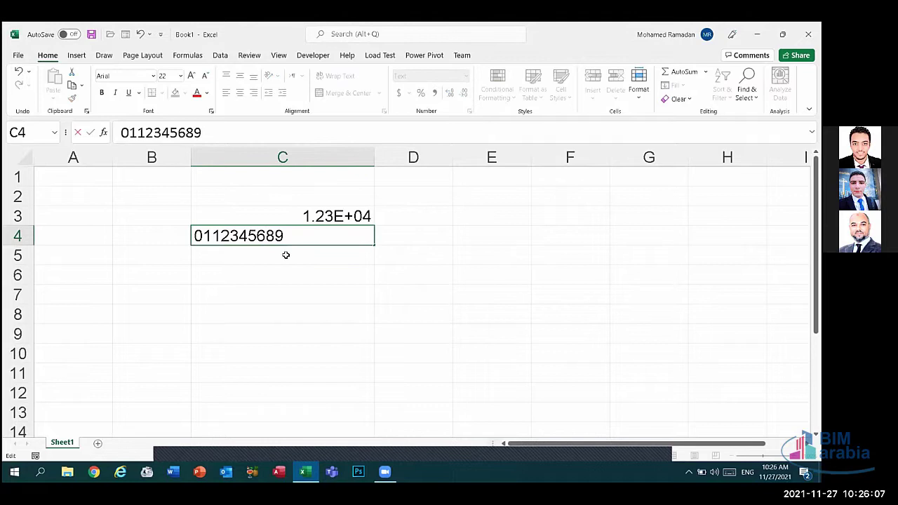
pyautogui.press('Return')
pyautogui.click(288, 237)
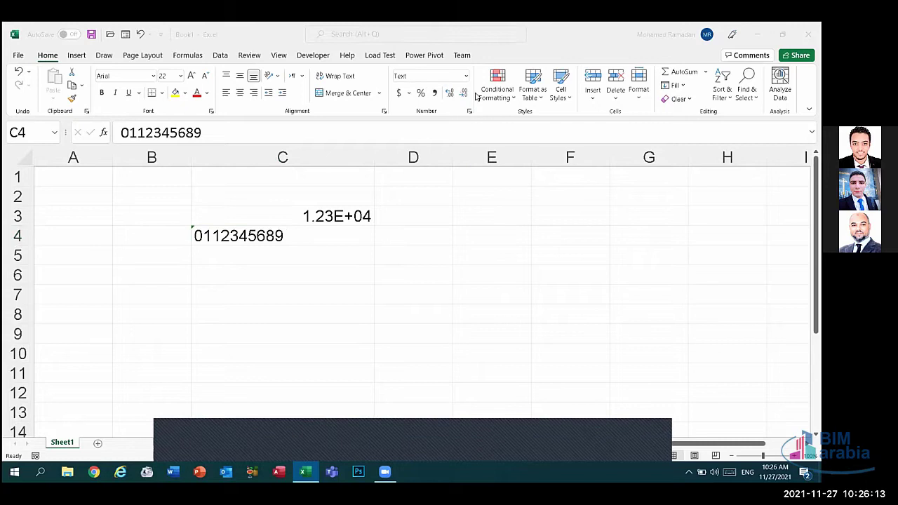
pyautogui.click(302, 278)
pyautogui.write('=')
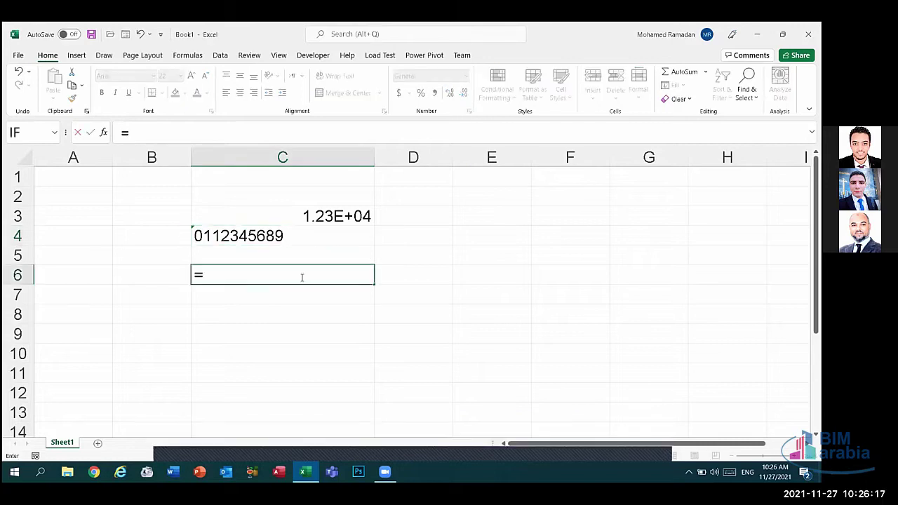
pyautogui.write('sum')
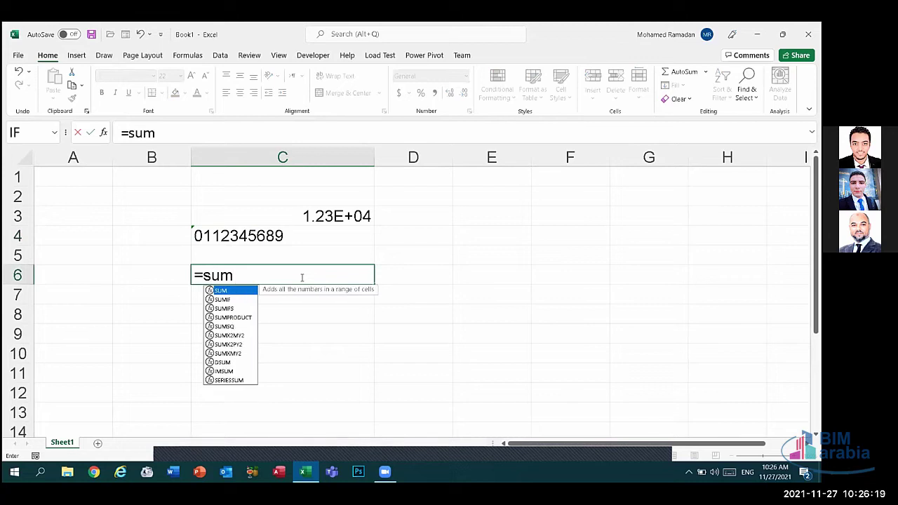
pyautogui.write('(')
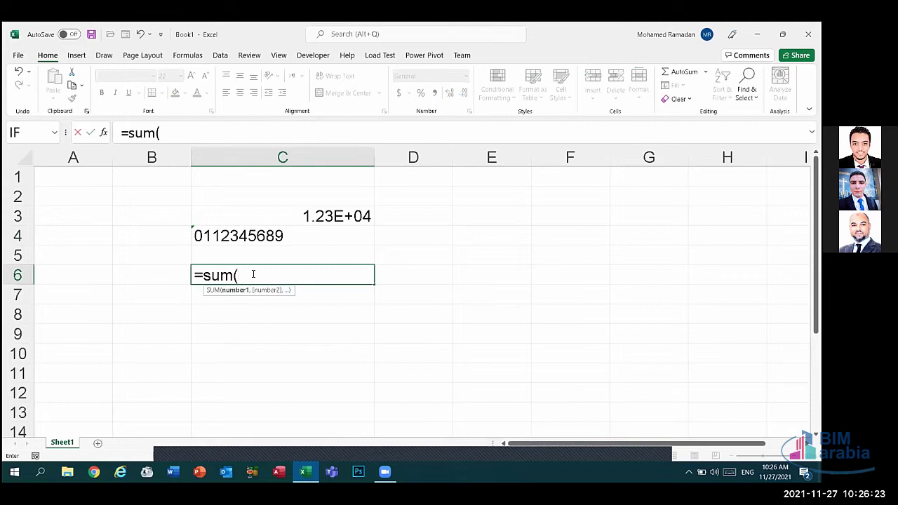
pyautogui.write(')')
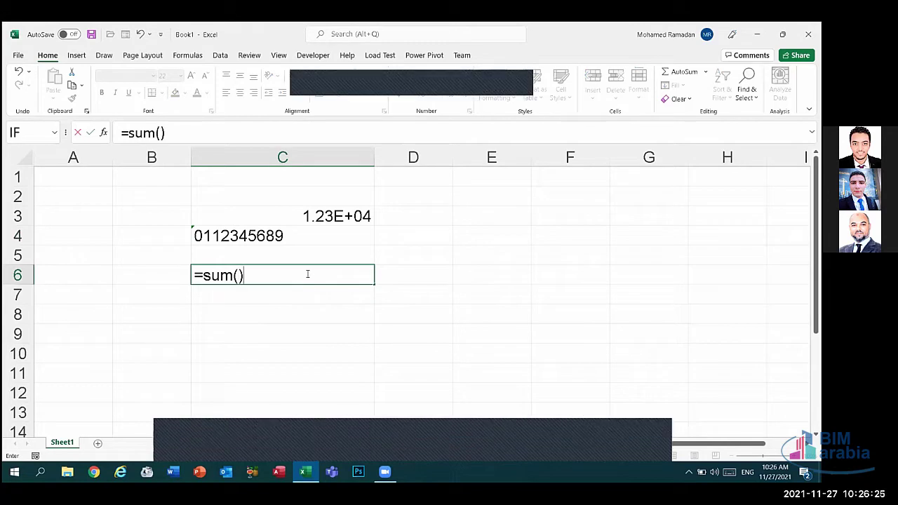
pyautogui.press('BackSpace')
pyautogui.press('BackSpace')
pyautogui.press('BackSpace')
pyautogui.press('BackSpace')
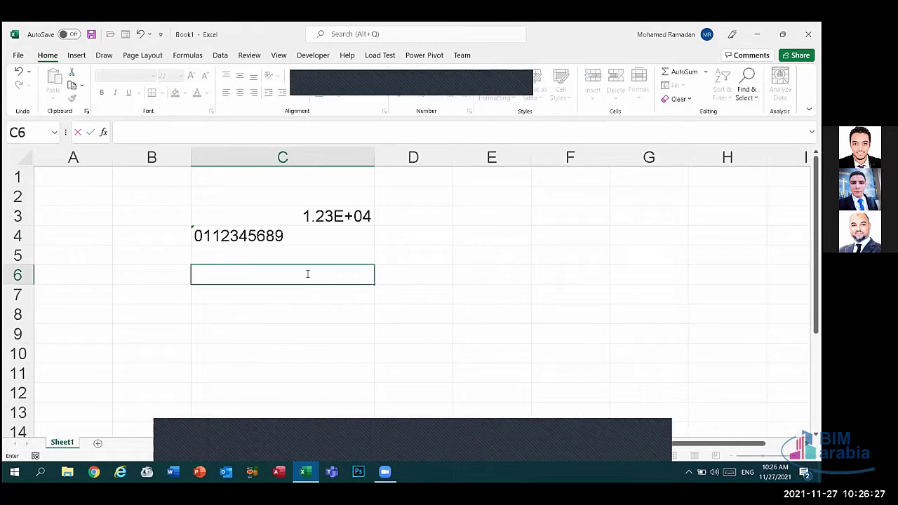
# Insert SUMIF into B4 from the function search and view its Range, Criteria and Sum_range arguments
pyautogui.press('Escape')
pyautogui.click(145, 226)
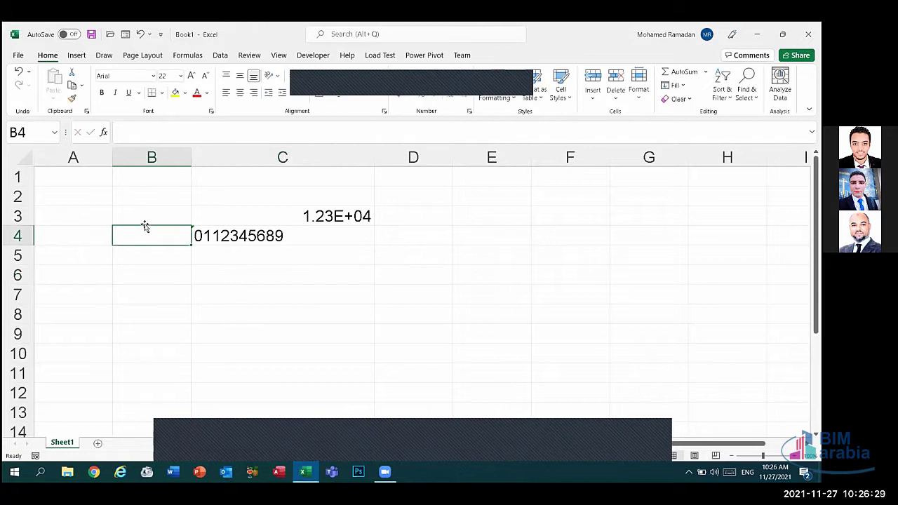
pyautogui.click(103, 134)
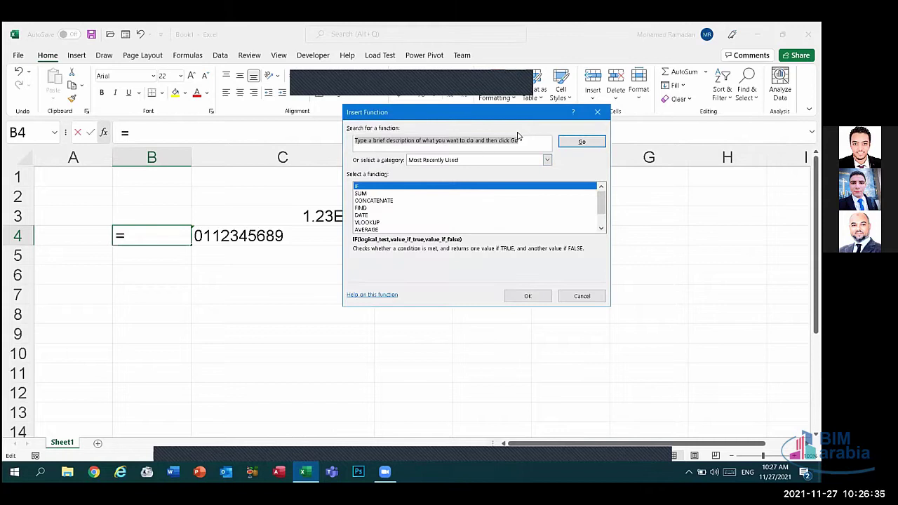
pyautogui.press('BackSpace')
pyautogui.write('su')
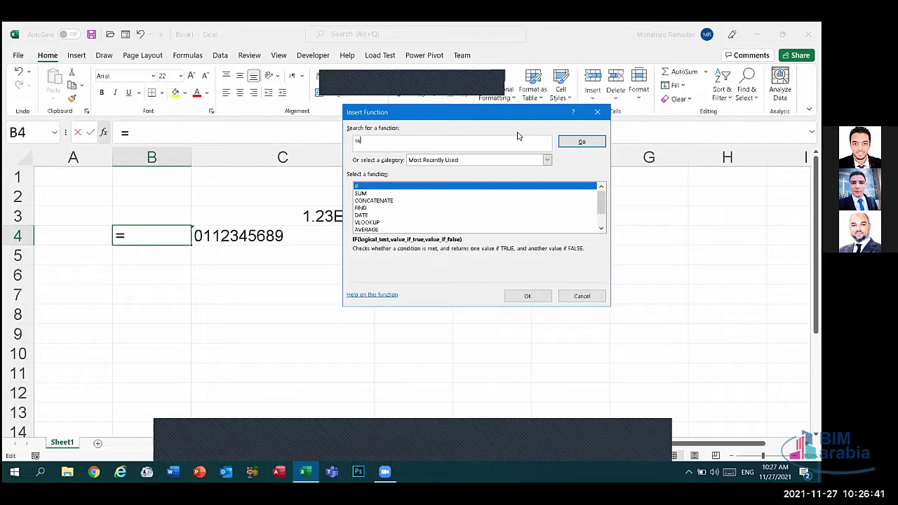
pyautogui.write('mif')
pyautogui.click(590, 143)
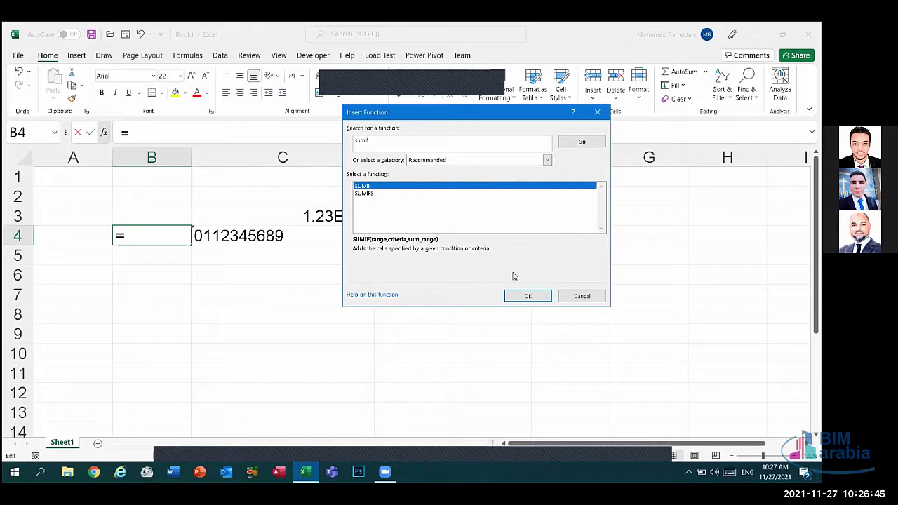
pyautogui.click(515, 294)
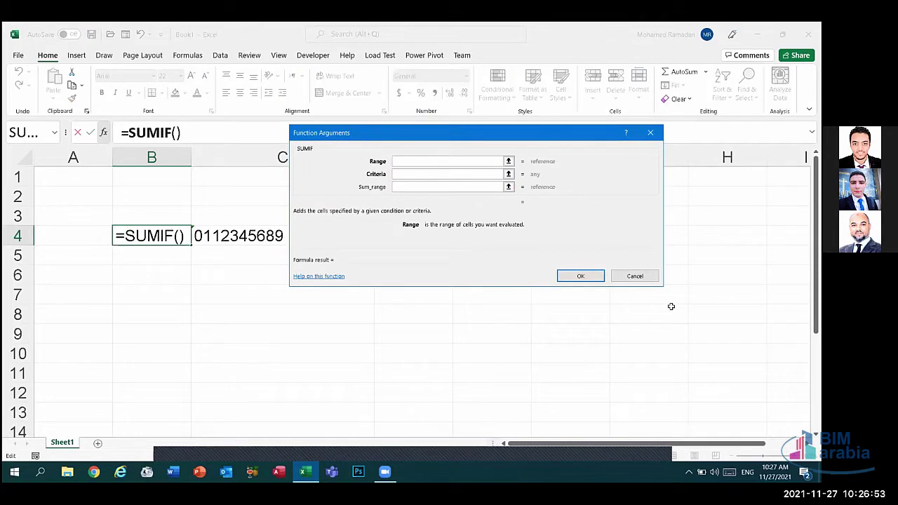
# Cancel the SUMIF entry and delete the values in C4 and C3
pyautogui.press('Escape')
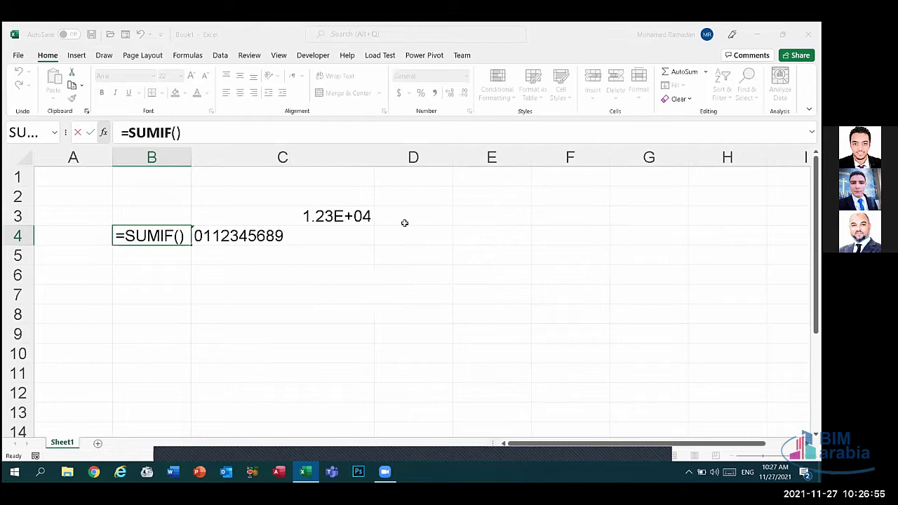
pyautogui.click(351, 246)
pyautogui.press('Delete')
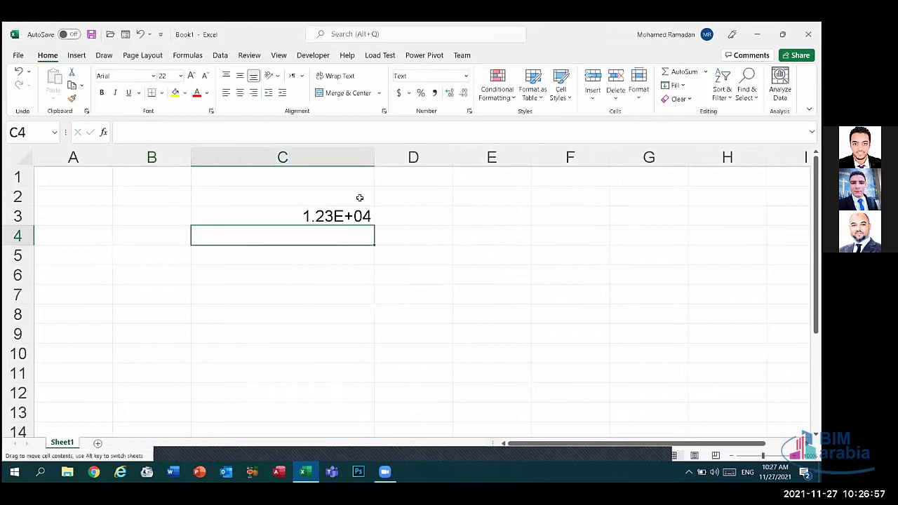
pyautogui.click(349, 215)
pyautogui.press('Delete')
pyautogui.click(499, 212)
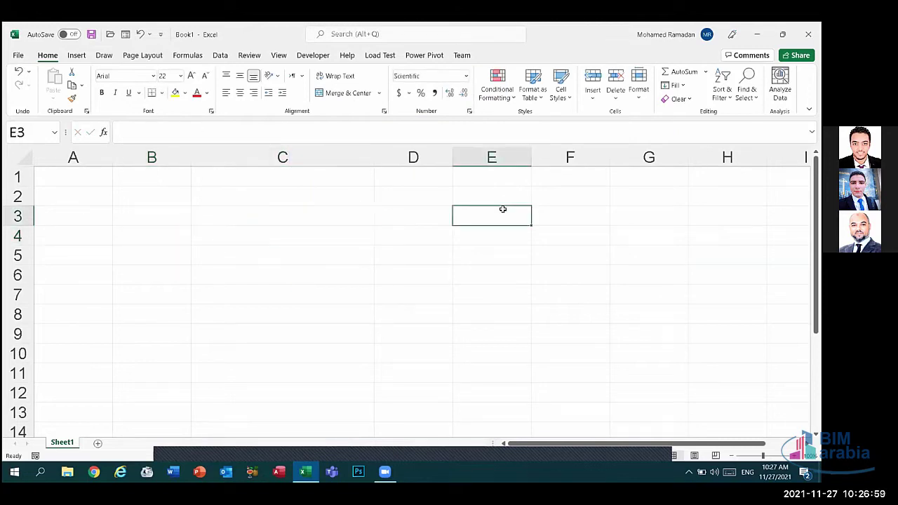
# Set Ribbon Display Options to Show tabs only
pyautogui.click(809, 109)
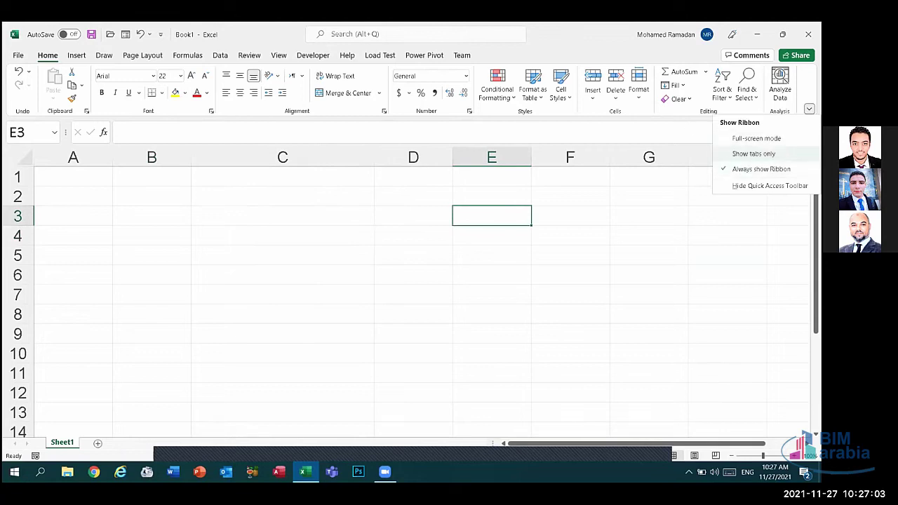
pyautogui.click(705, 249)
pyautogui.rightClick(705, 249)
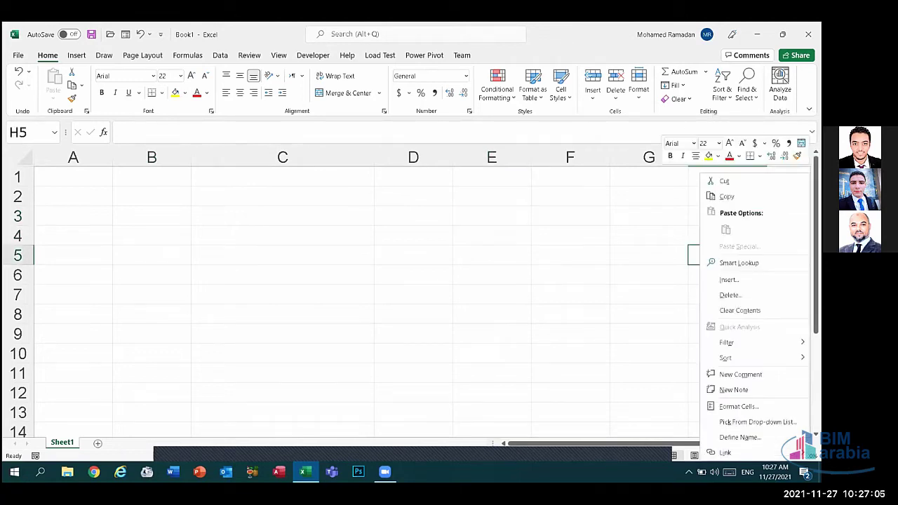
pyautogui.press('Escape')
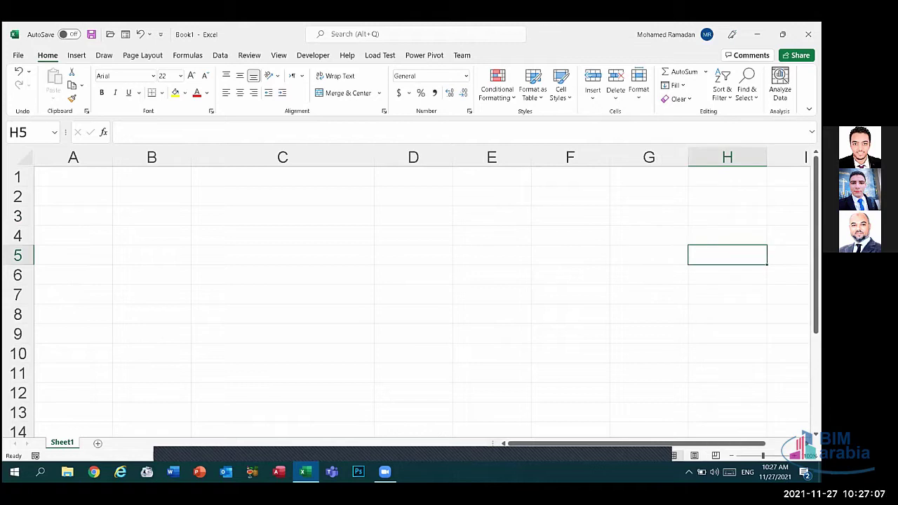
pyautogui.click(809, 109)
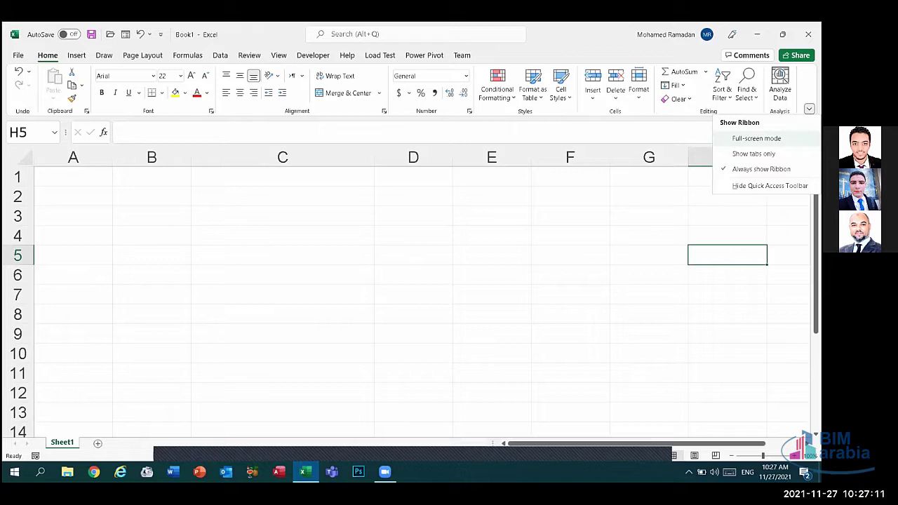
pyautogui.click(753, 153)
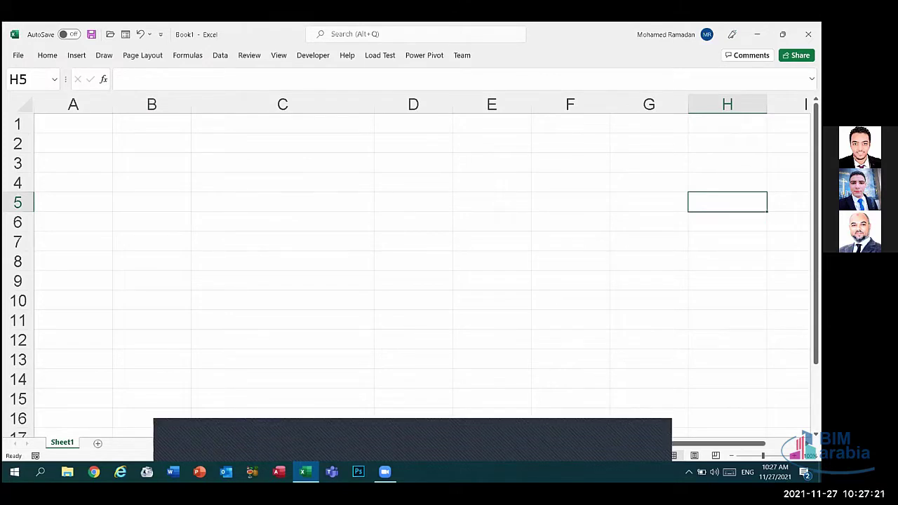
# Choose Always show Ribbon in Ribbon Display Options to restore the full ribbon
pyautogui.click(49, 57)
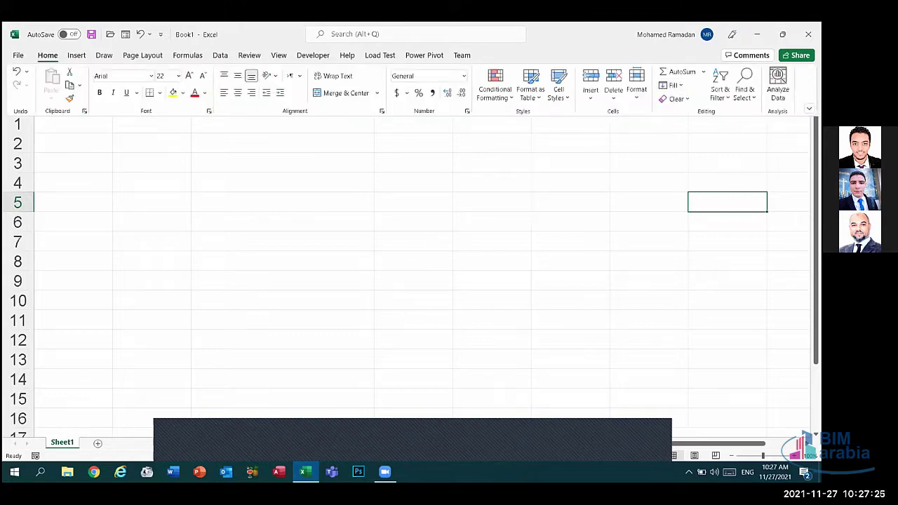
pyautogui.click(809, 109)
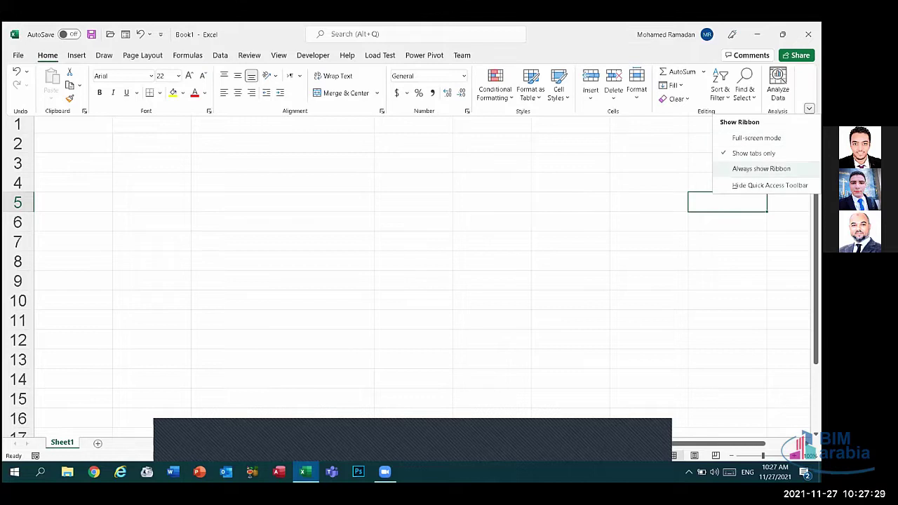
pyautogui.click(761, 168)
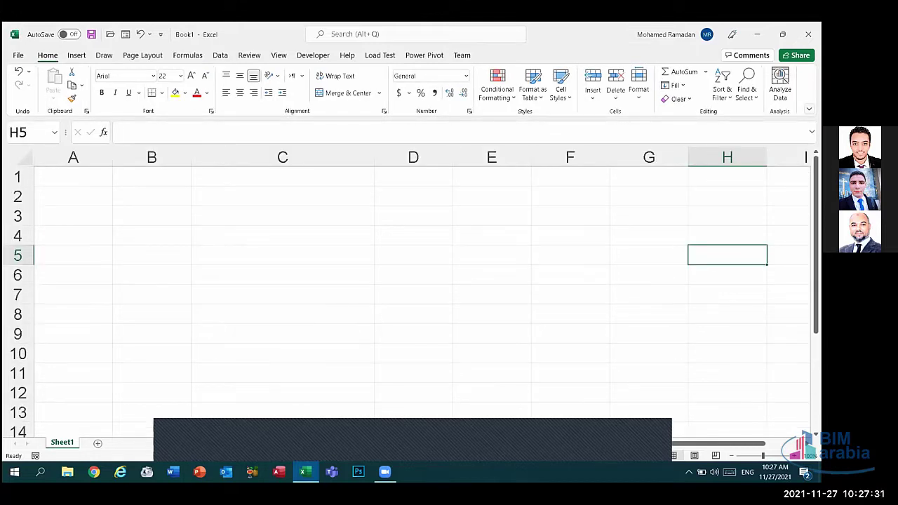
pyautogui.click(809, 109)
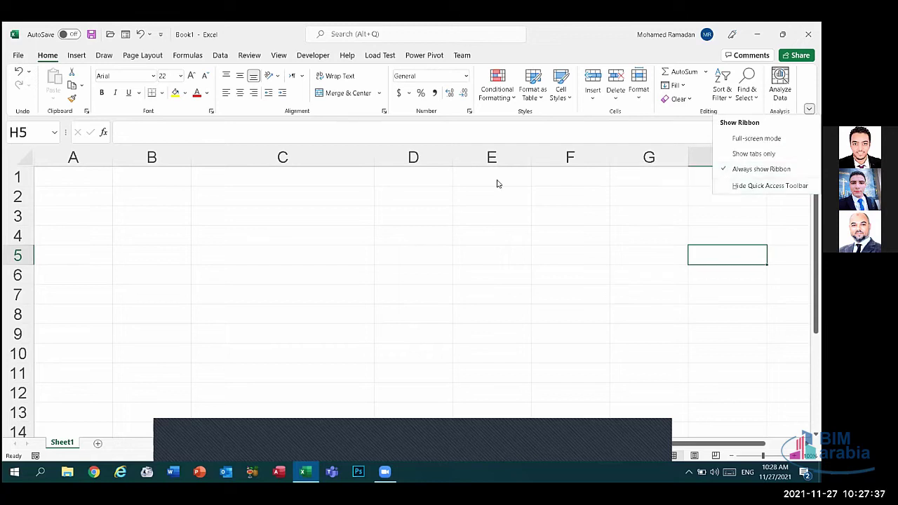
pyautogui.click(453, 197)
pyautogui.click(423, 217)
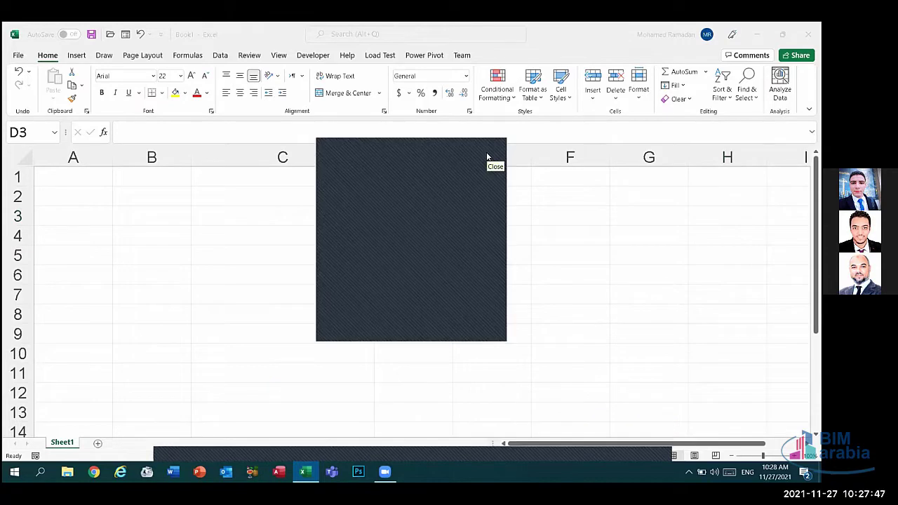
pyautogui.click(486, 154)
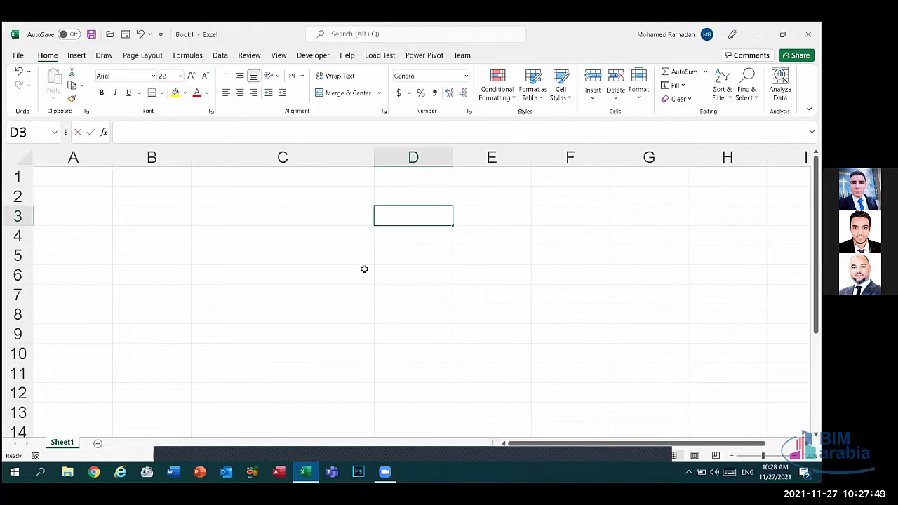
pyautogui.click(354, 274)
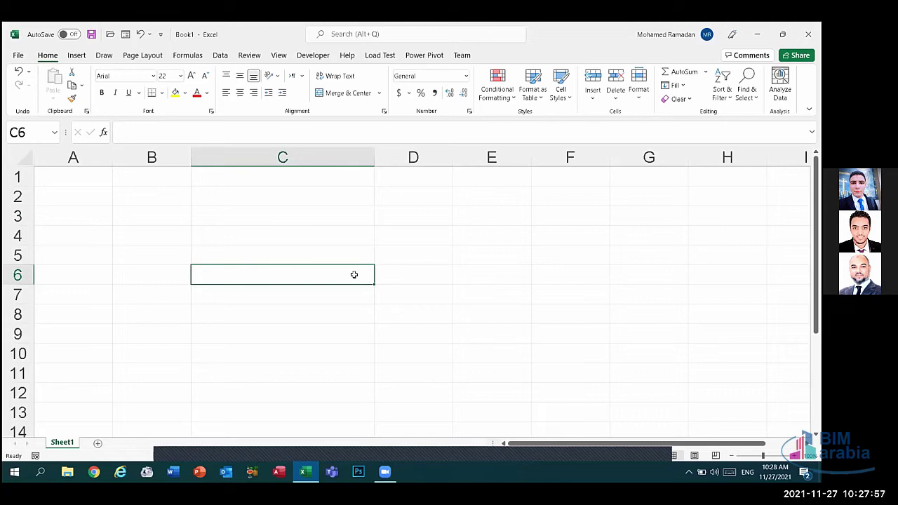
# Enter 5 in B3 and 7 in B4, then a SUM formula in B5 that triggers a circular reference
pyautogui.click(180, 208)
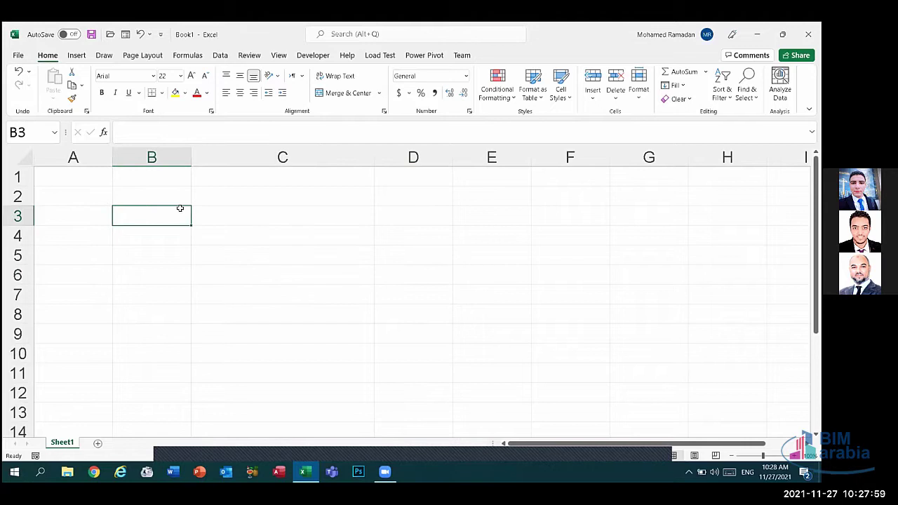
pyautogui.write('5')
pyautogui.press('Return')
pyautogui.write('7')
pyautogui.press('Return')
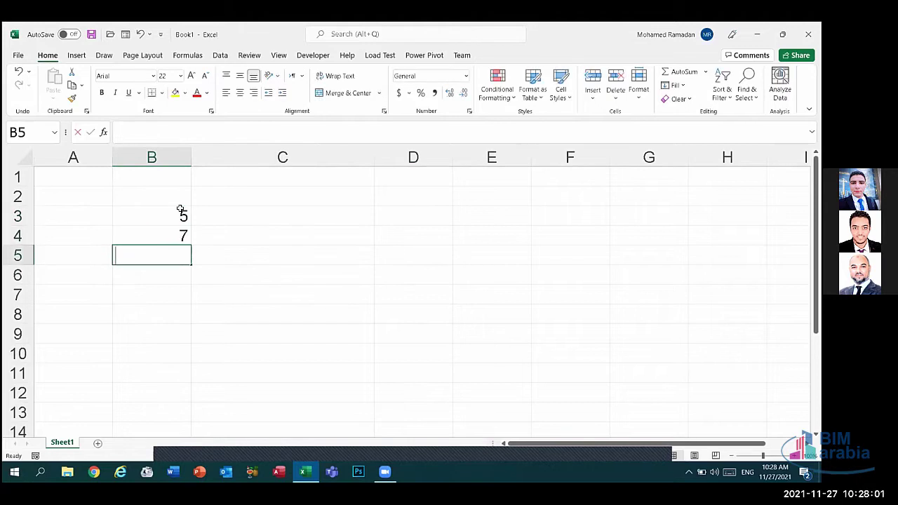
pyautogui.write('=sum')
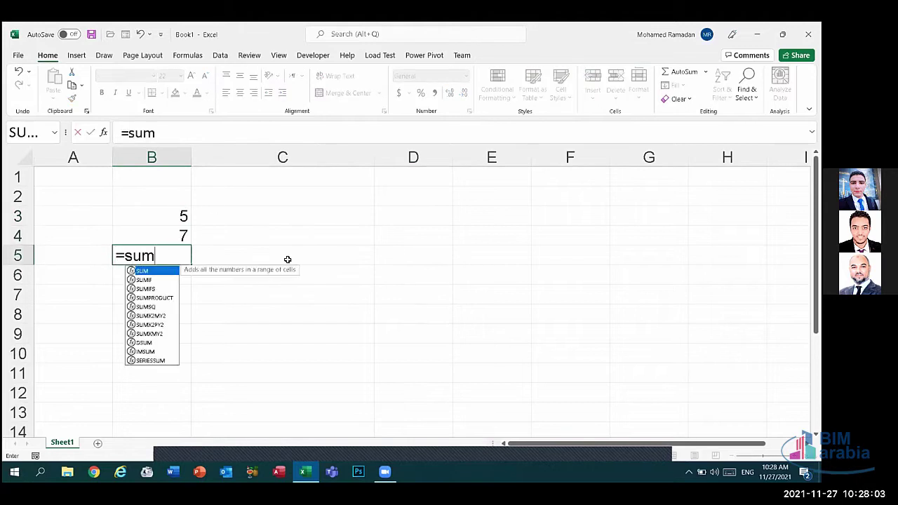
pyautogui.write('(')
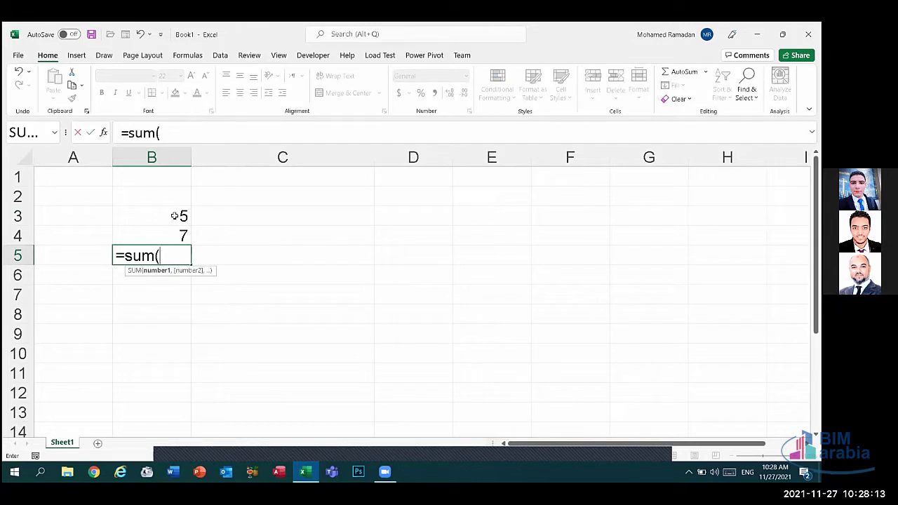
pyautogui.moveTo(175, 216); pyautogui.dragTo(179, 252)
pyautogui.write(')')
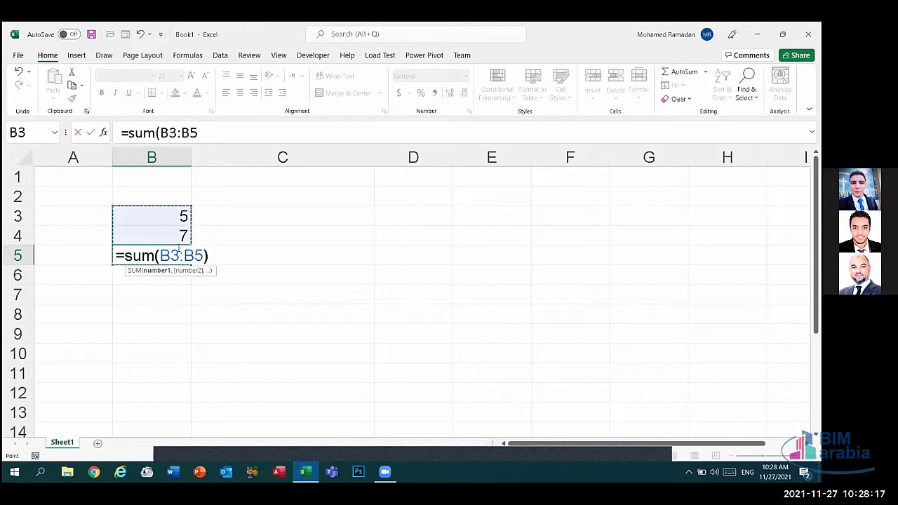
pyautogui.press('Return')
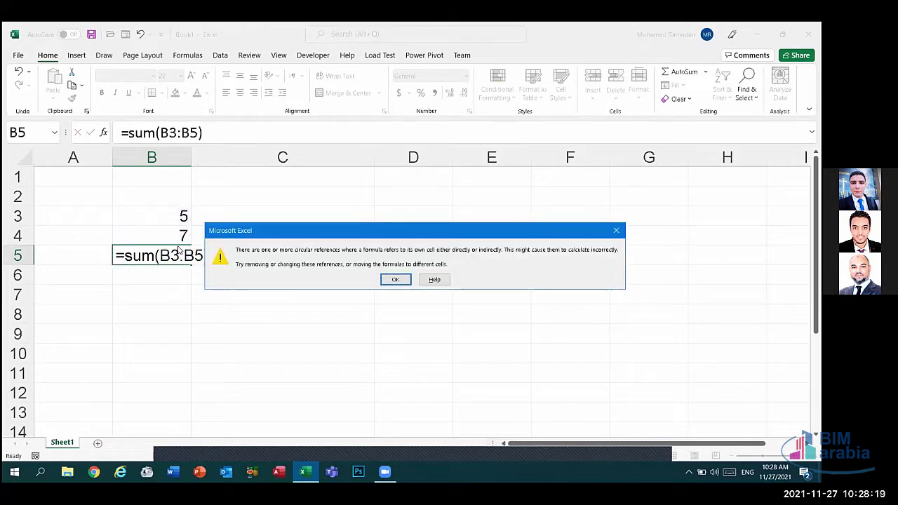
pyautogui.click(394, 280)
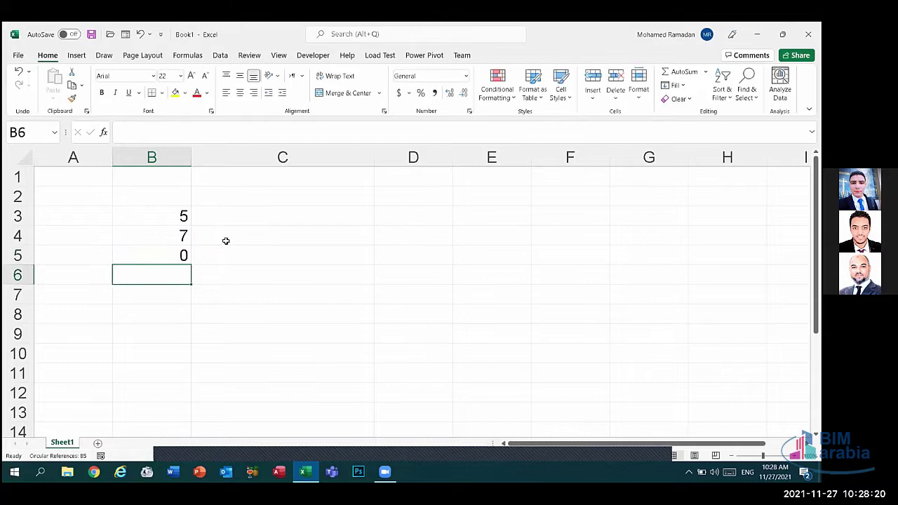
# Correct B5's formula to =SUM(B3:B4) so it shows 12
pyautogui.click(183, 254)
pyautogui.doubleClick(182, 254)
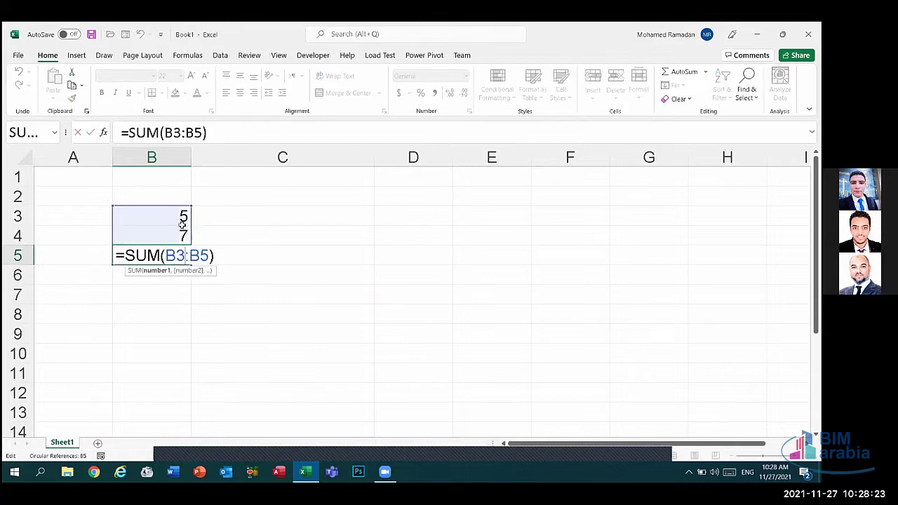
pyautogui.click(202, 133)
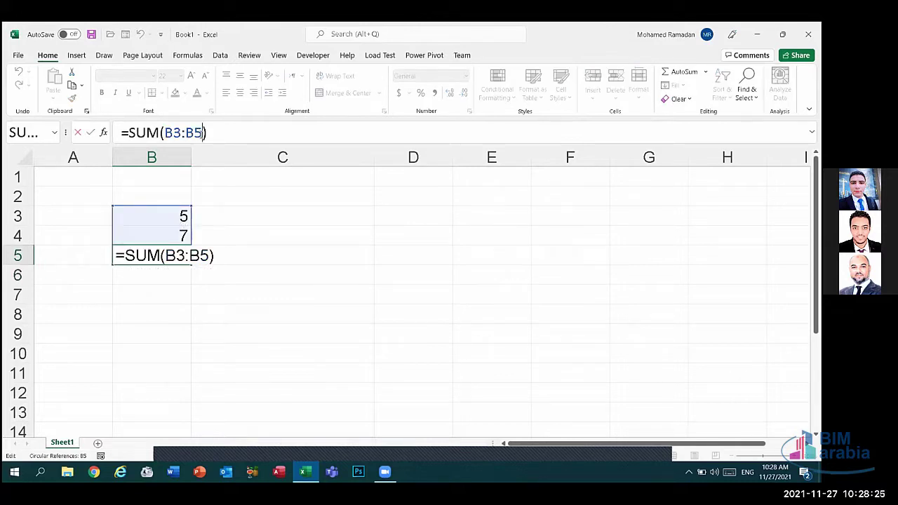
pyautogui.press('BackSpace')
pyautogui.press('BackSpace')
pyautogui.press('BackSpace')
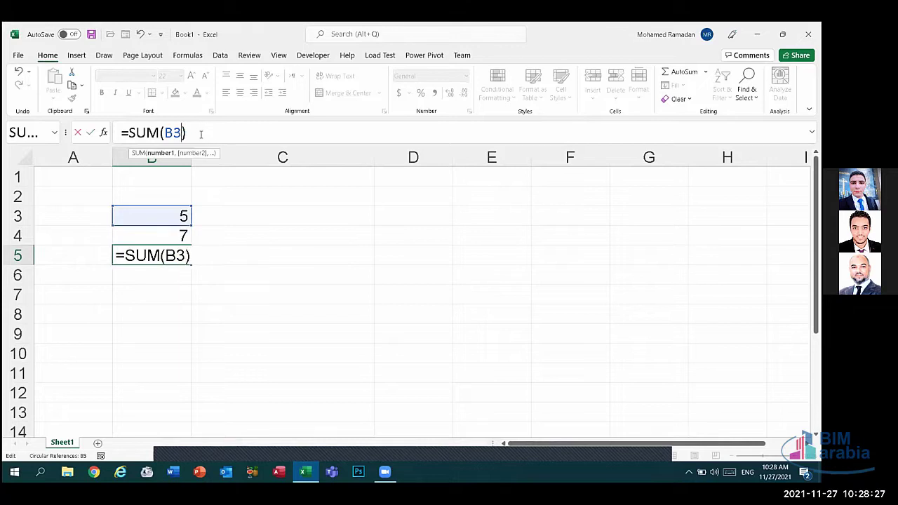
pyautogui.press('BackSpace')
pyautogui.press('BackSpace')
pyautogui.moveTo(156, 217); pyautogui.dragTo(157, 229)
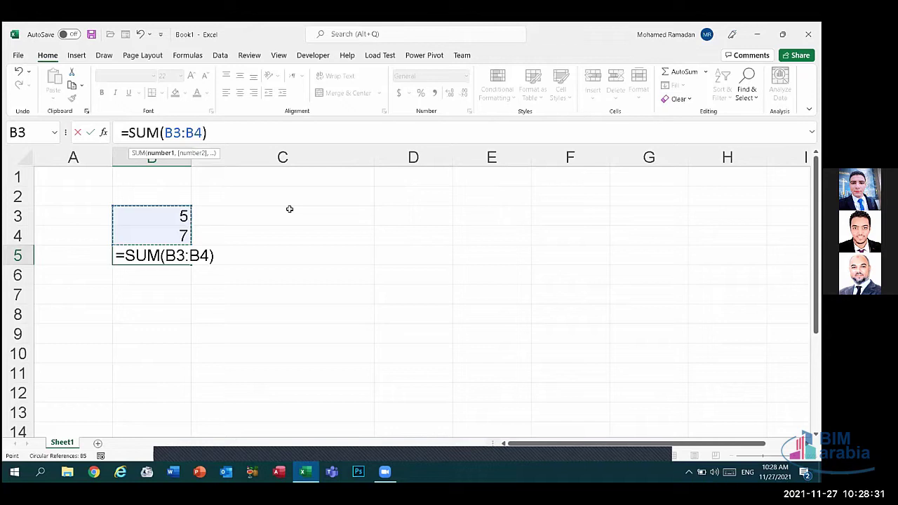
pyautogui.press('Return')
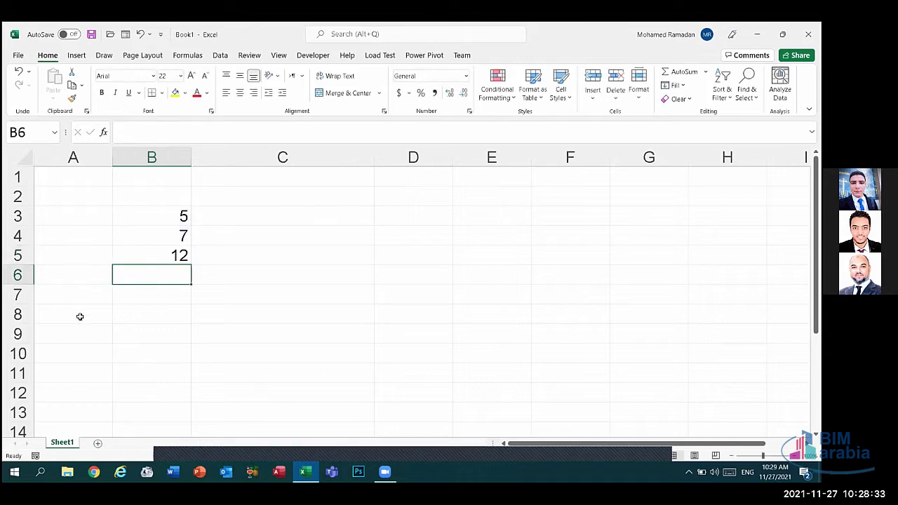
pyautogui.click(150, 255)
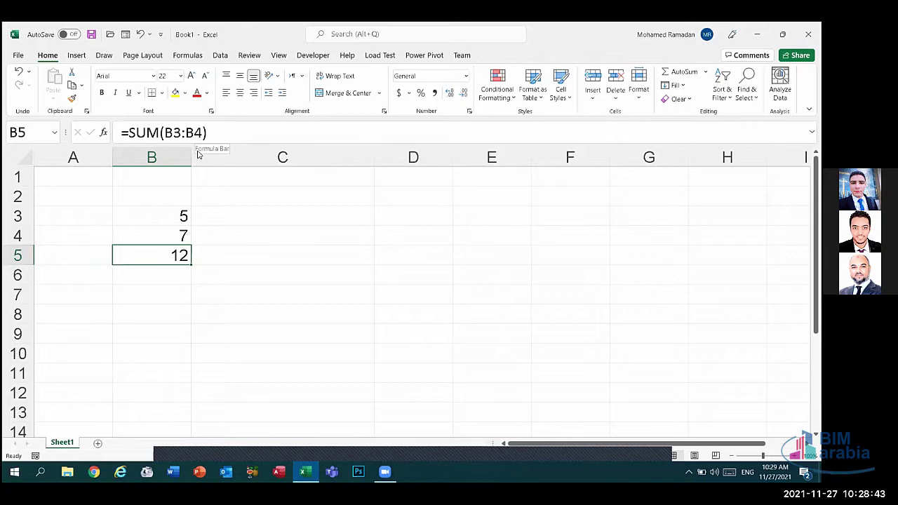
pyautogui.doubleClick(251, 240)
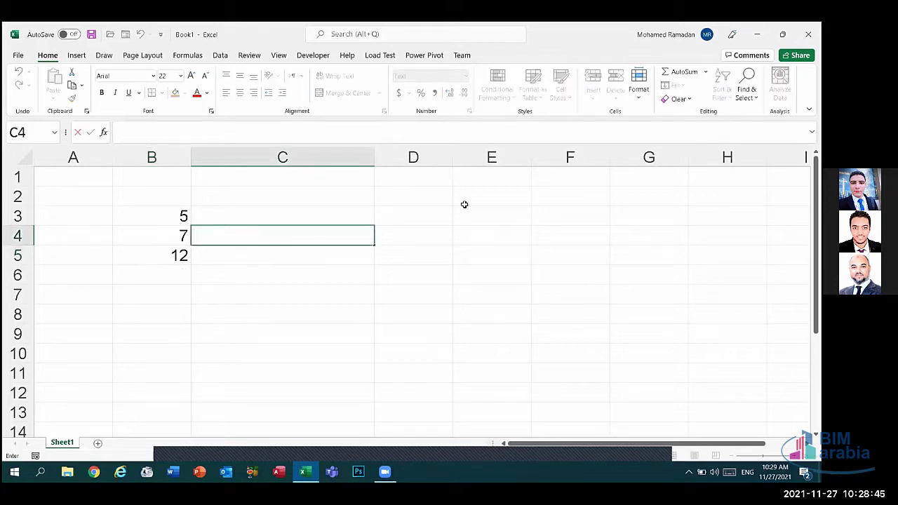
pyautogui.click(472, 254)
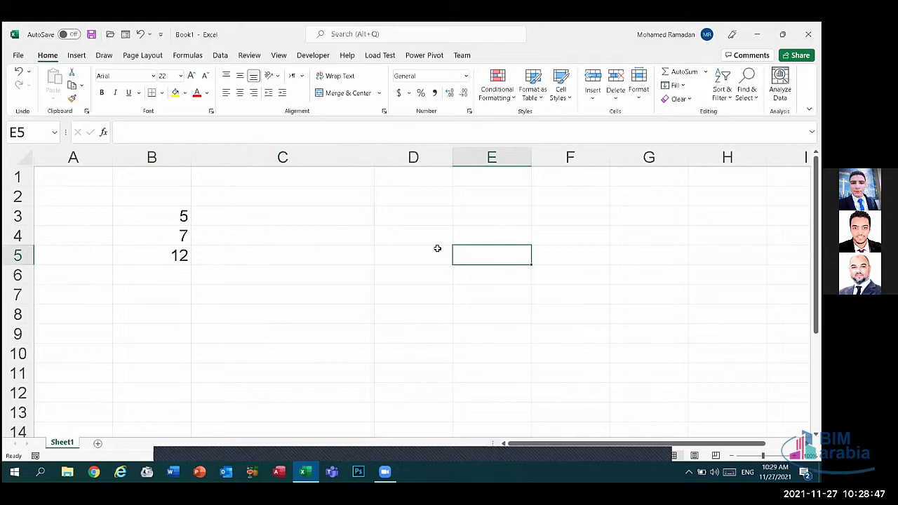
pyautogui.moveTo(411, 248); pyautogui.dragTo(409, 218)
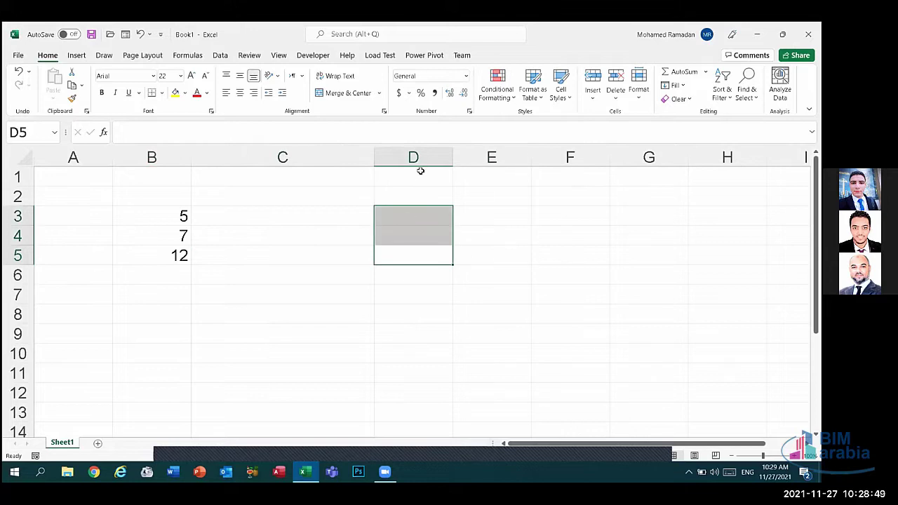
pyautogui.click(479, 211)
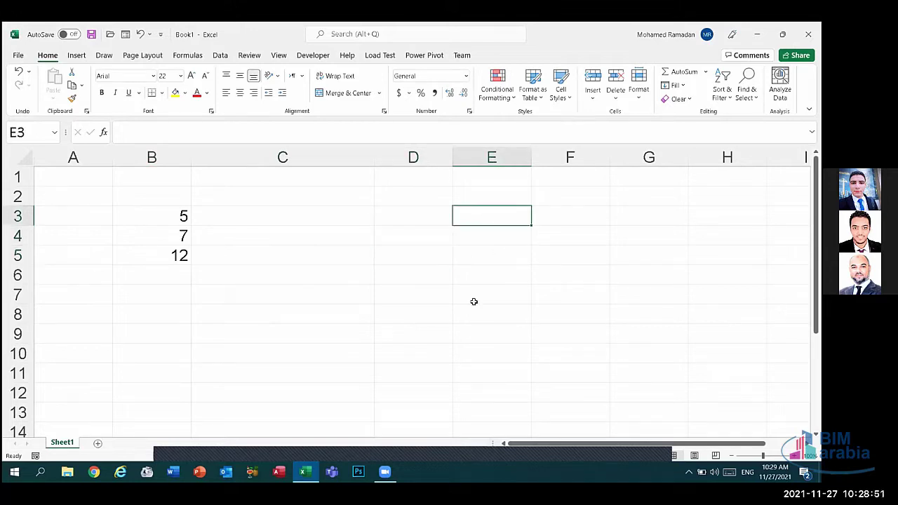
pyautogui.moveTo(413, 215); pyautogui.dragTo(491, 311)
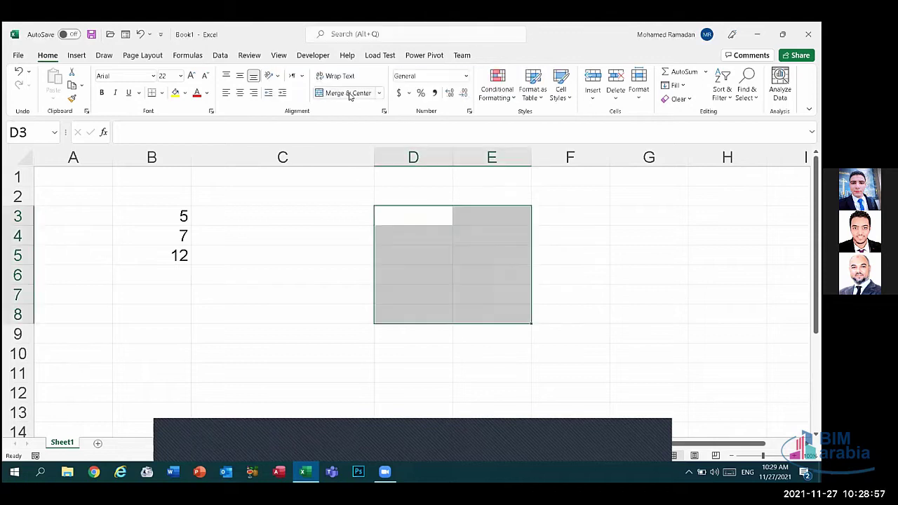
pyautogui.click(349, 94)
pyautogui.click(349, 94)
pyautogui.click(348, 94)
pyautogui.click(348, 94)
pyautogui.click(348, 94)
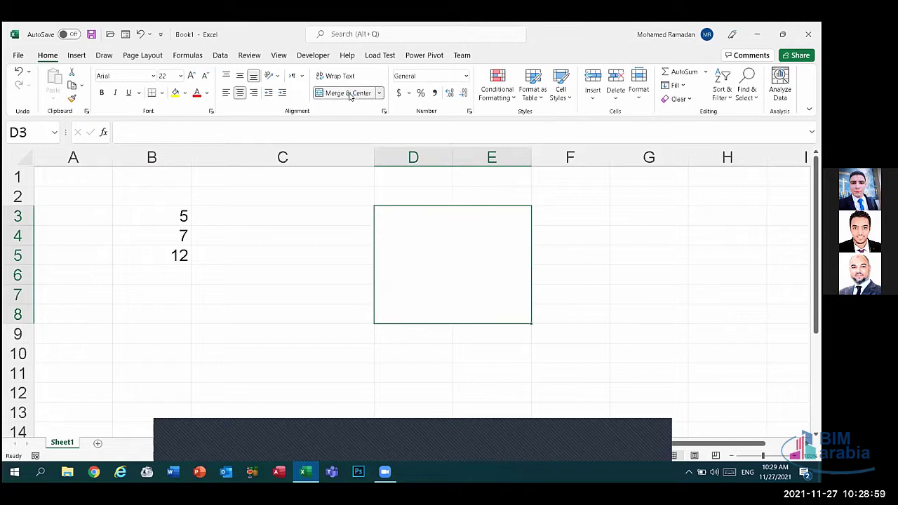
pyautogui.click(349, 94)
pyautogui.click(349, 94)
pyautogui.click(348, 94)
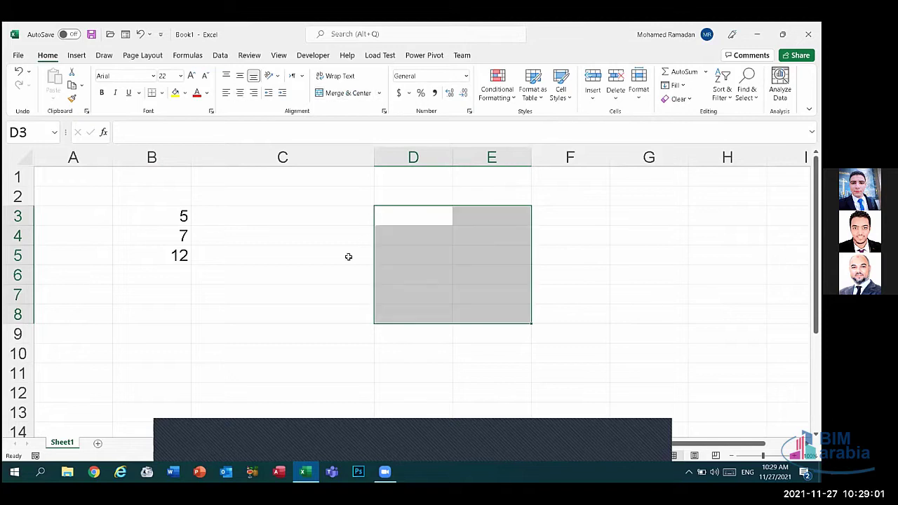
pyautogui.click(349, 255)
pyautogui.click(378, 439)
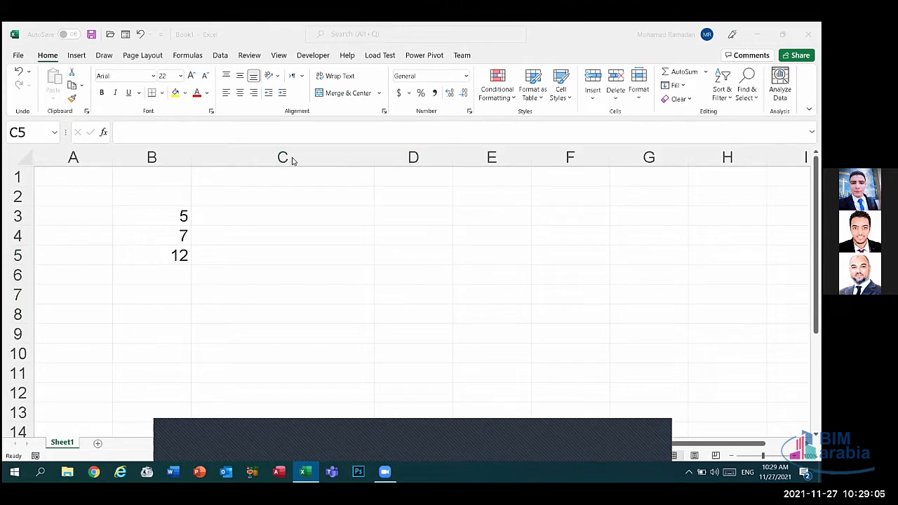
# Clear the values 5, 7 and 12 from cells B3:B5 in Excel
pyautogui.click(156, 211)
pyautogui.moveTo(156, 215); pyautogui.dragTo(160, 257)
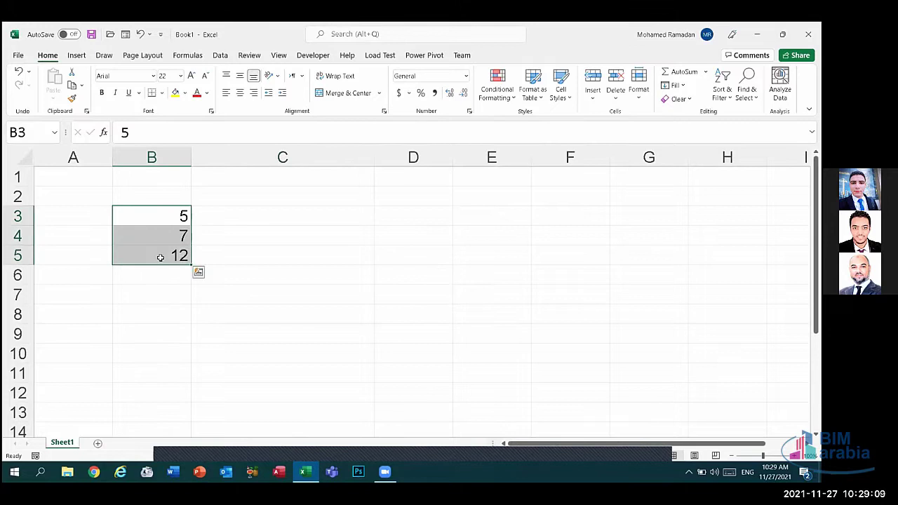
pyautogui.press('Delete')
pyautogui.click(249, 249)
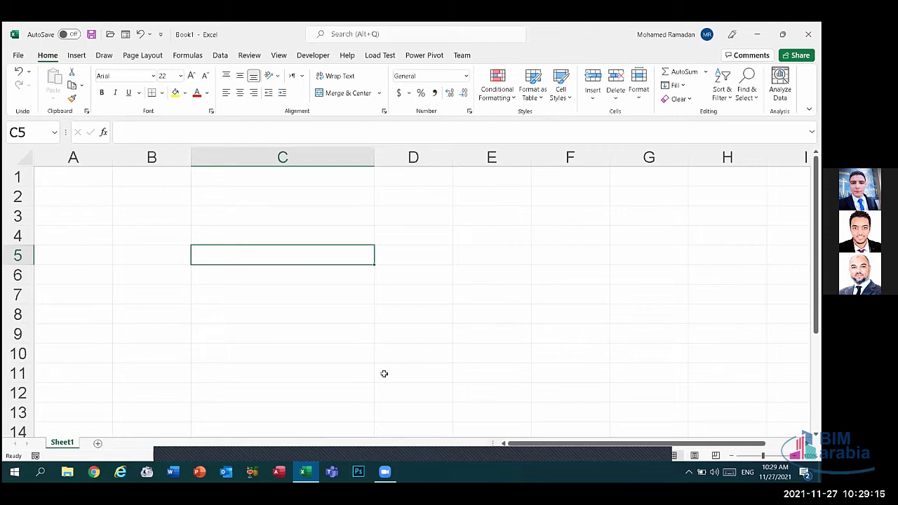
pyautogui.click(426, 280)
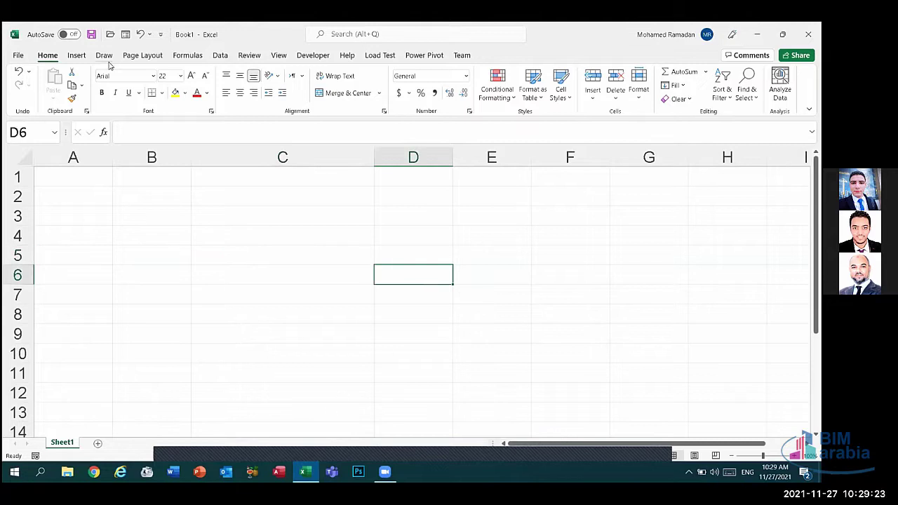
# Close the Book1 workbook in Excel without saving changes
pyautogui.doubleClick(99, 180)
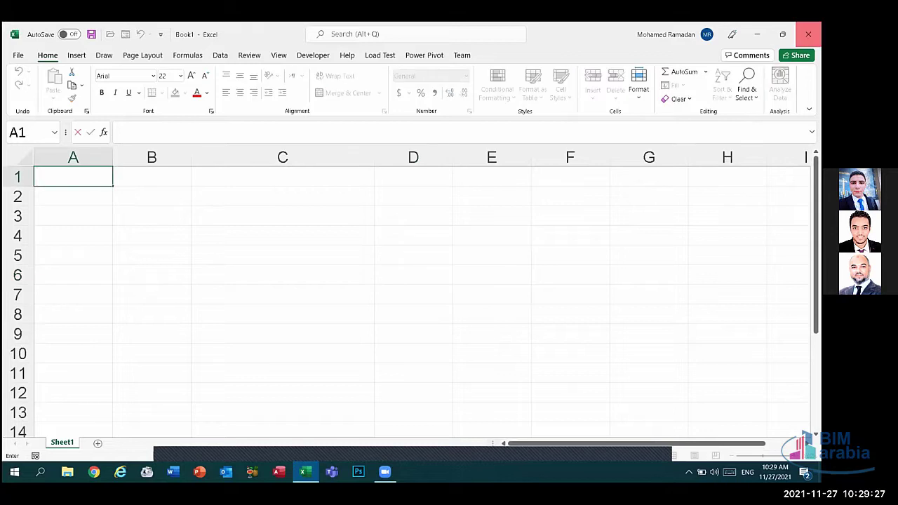
pyautogui.click(808, 34)
pyautogui.click(484, 307)
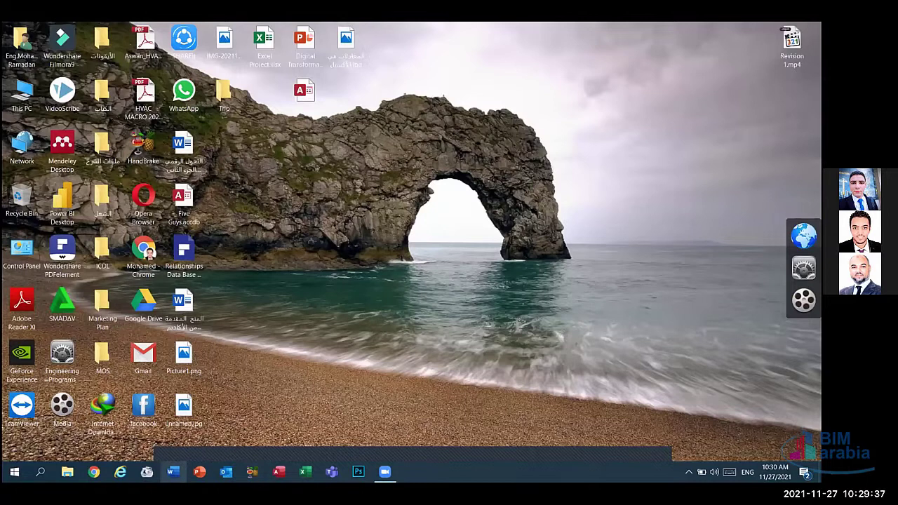
# Launch Word from Windows search using 'wo'
pyautogui.press('super')
pyautogui.write('wo')
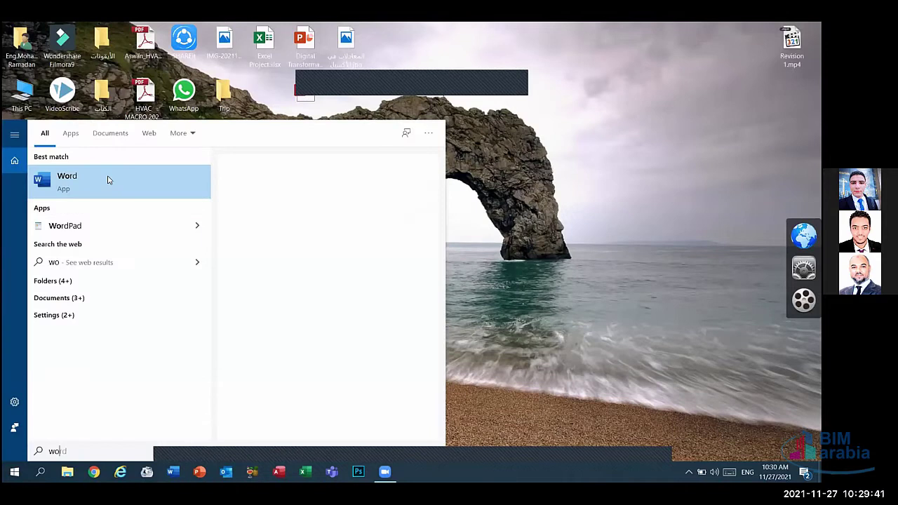
pyautogui.click(108, 180)
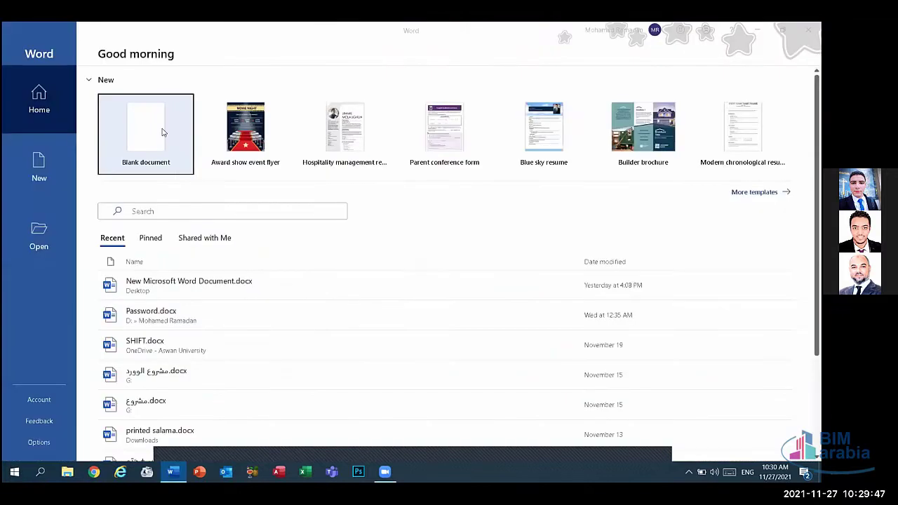
# Create a blank Word document and switch the typing language to English
pyautogui.click(176, 166)
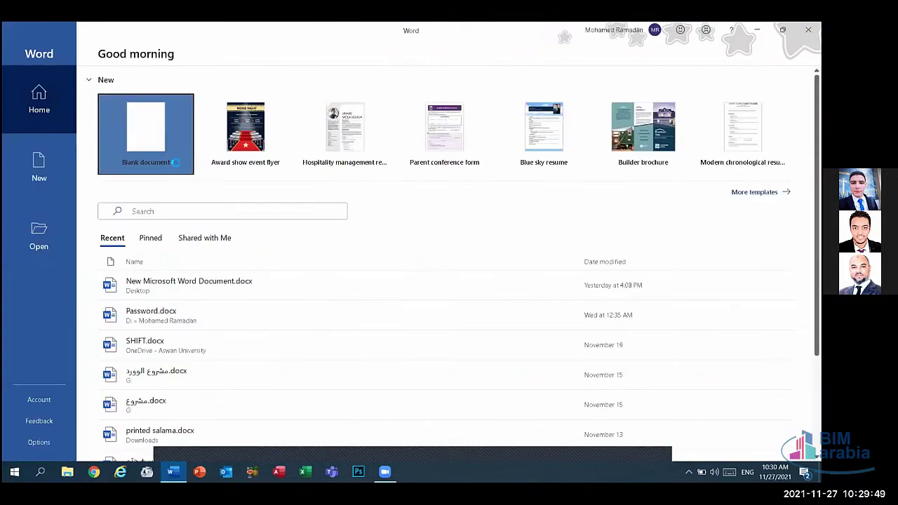
pyautogui.click(174, 166)
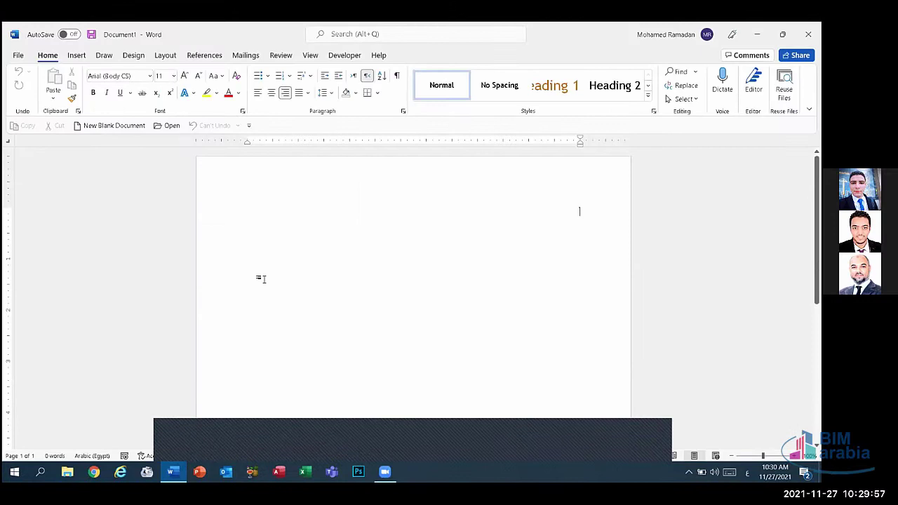
pyautogui.write('a')
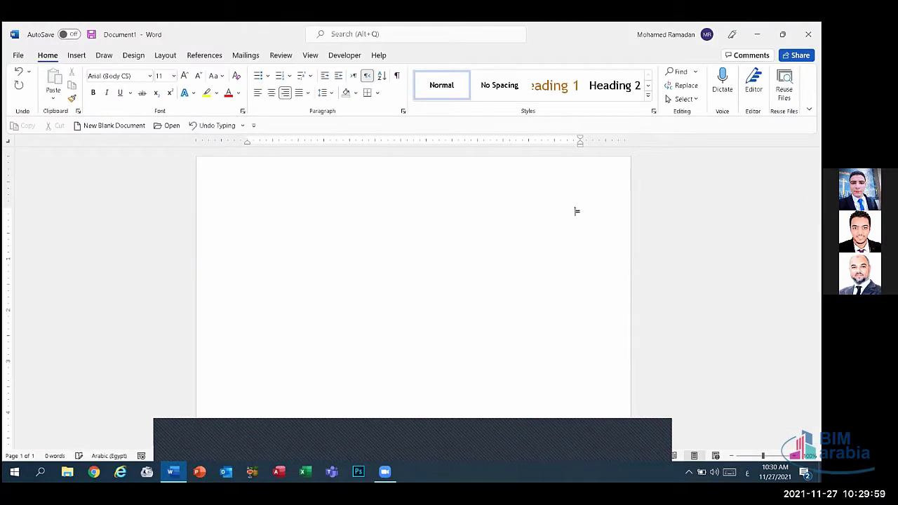
pyautogui.hotkey('alt', 'shift')
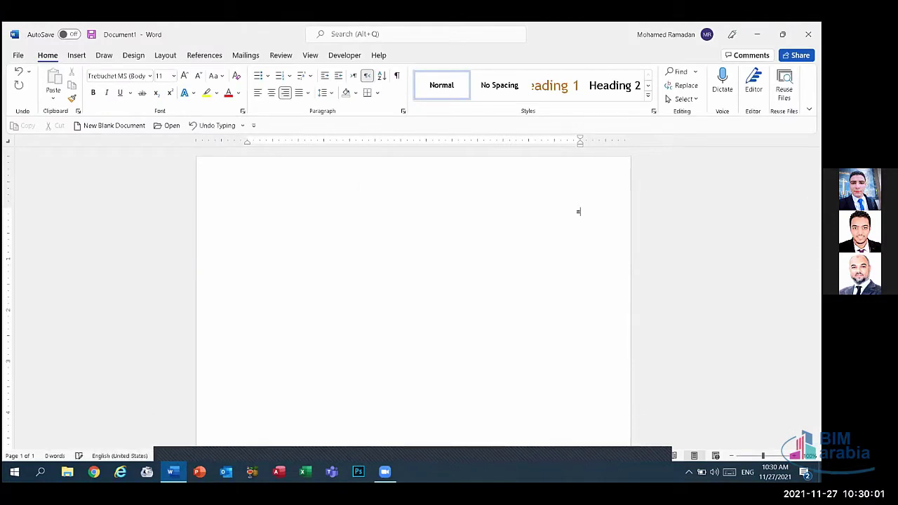
# Generate sample paragraphs with =rand(), then centre them all with left-to-right direction
pyautogui.write('=rand()')
pyautogui.press('Return')
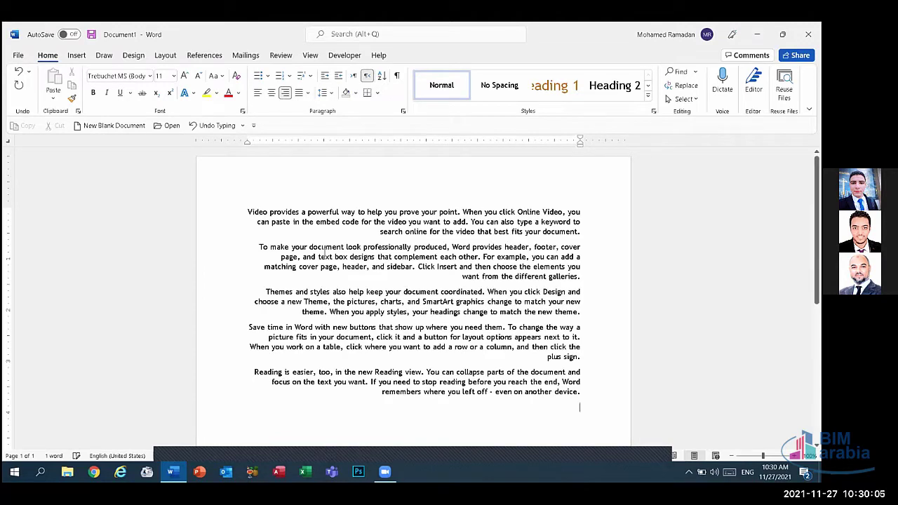
pyautogui.hotkey('ctrl', 'a')
pyautogui.click(271, 94)
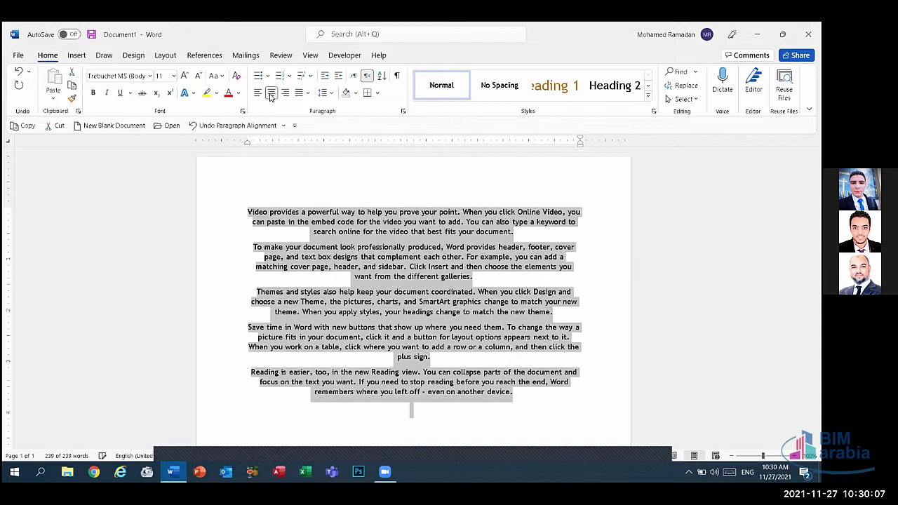
pyautogui.click(354, 78)
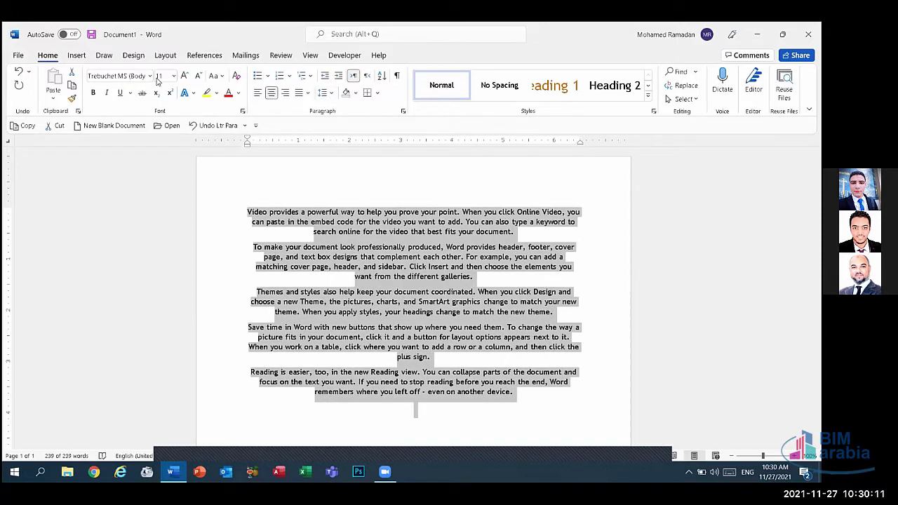
pyautogui.click(257, 222)
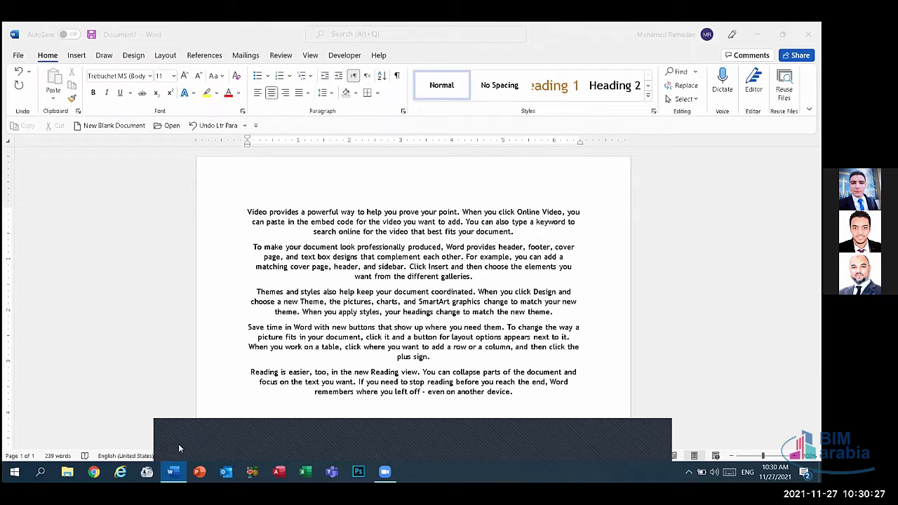
pyautogui.click(516, 392)
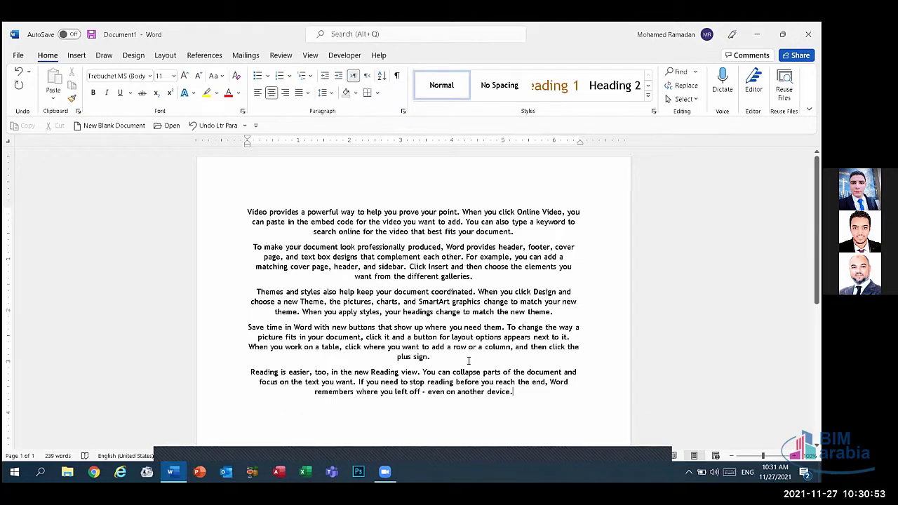
# Practise selecting parts of the text, such as the last three paragraphs and last line
pyautogui.moveTo(515, 398); pyautogui.dragTo(210, 317)
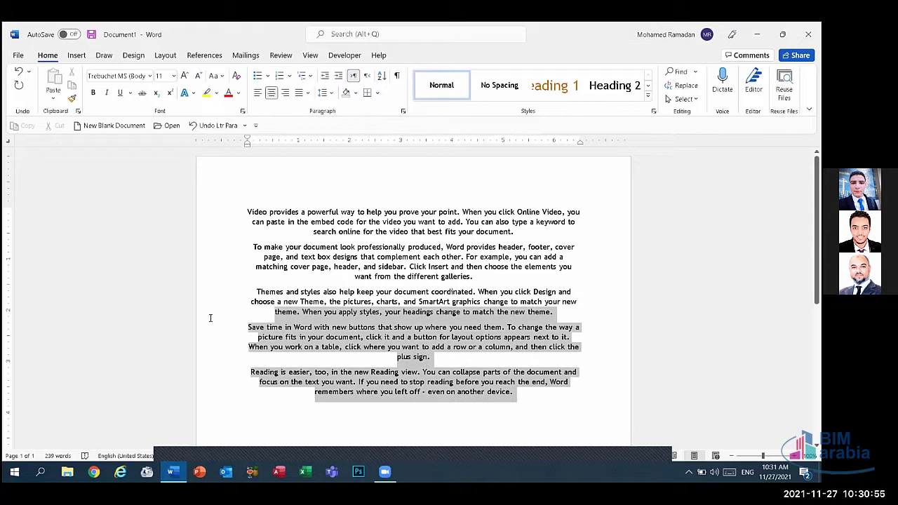
pyautogui.click(283, 431)
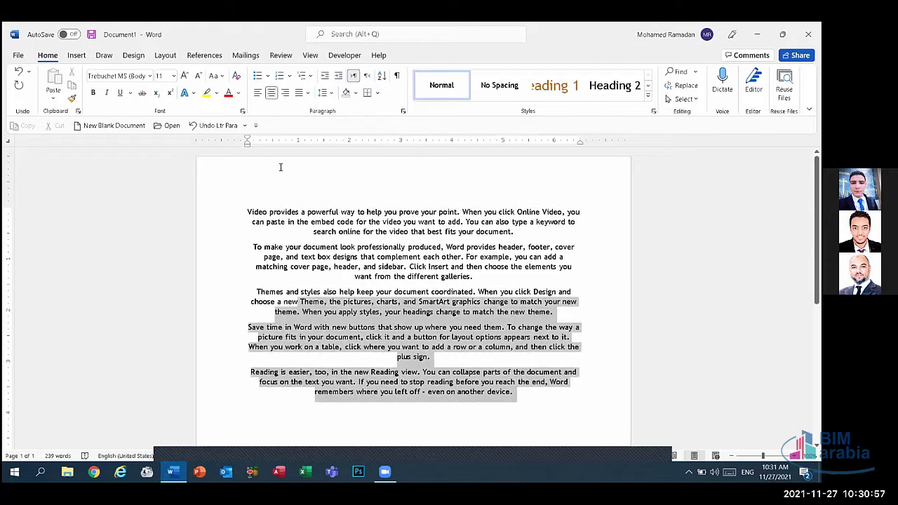
pyautogui.scroll(-1, 300, 309)
pyautogui.moveTo(300, 278); pyautogui.dragTo(471, 395)
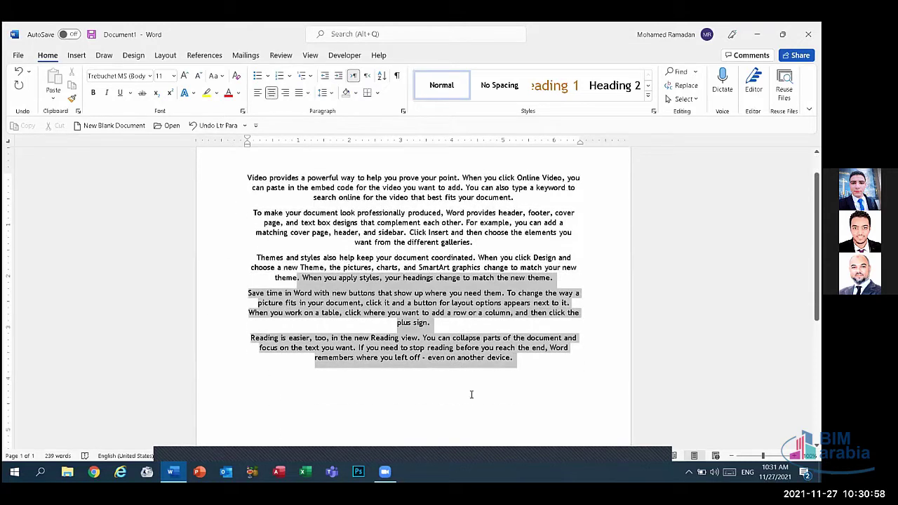
pyautogui.click(415, 371)
pyautogui.moveTo(314, 358)
pyautogui.mouseDown()
pyautogui.moveTo(518, 359)
pyautogui.moveTo(251, 230)
pyautogui.moveTo(221, 163)
pyautogui.mouseUp()
pyautogui.click(515, 358)
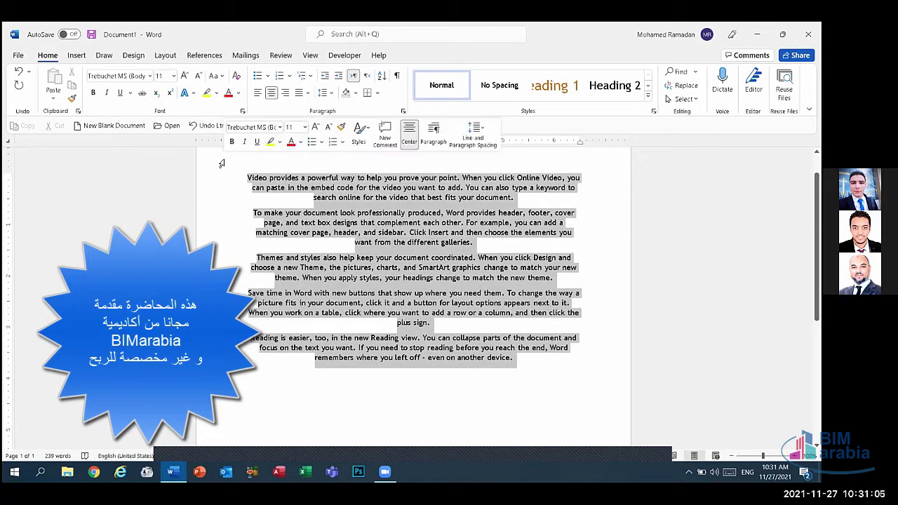
pyautogui.click(224, 214)
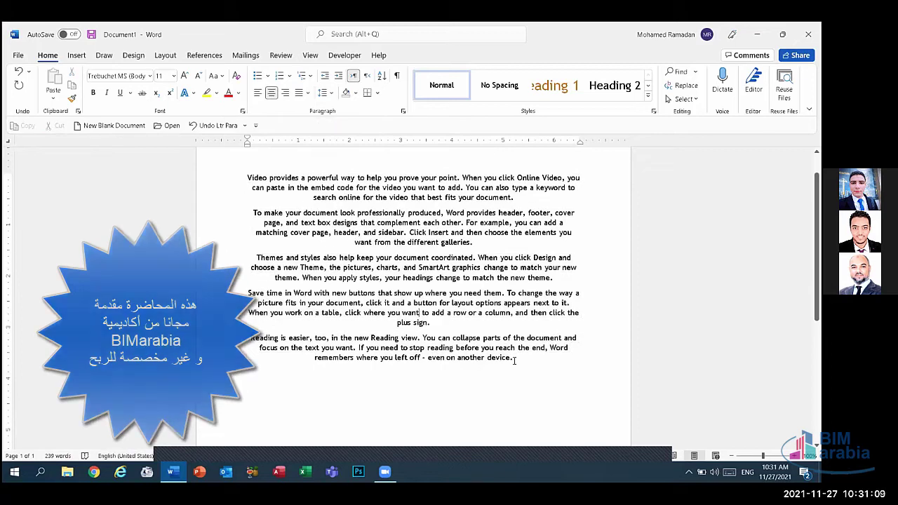
# Select all five paragraphs by dragging from the end up to the top
pyautogui.moveTo(514, 358)
pyautogui.mouseDown()
pyautogui.moveTo(461, 362)
pyautogui.moveTo(169, 309)
pyautogui.mouseUp()
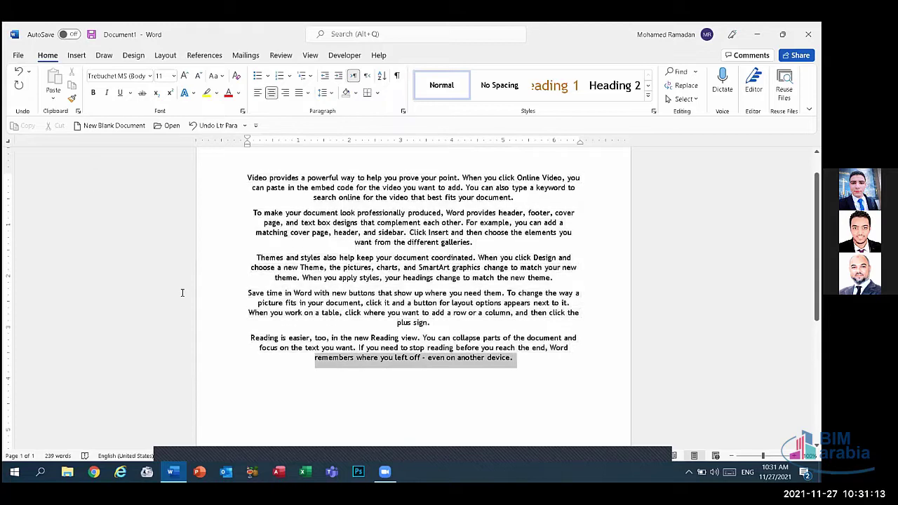
pyautogui.moveTo(169, 310)
pyautogui.mouseDown()
pyautogui.moveTo(197, 113)
pyautogui.moveTo(175, 111)
pyautogui.mouseUp()
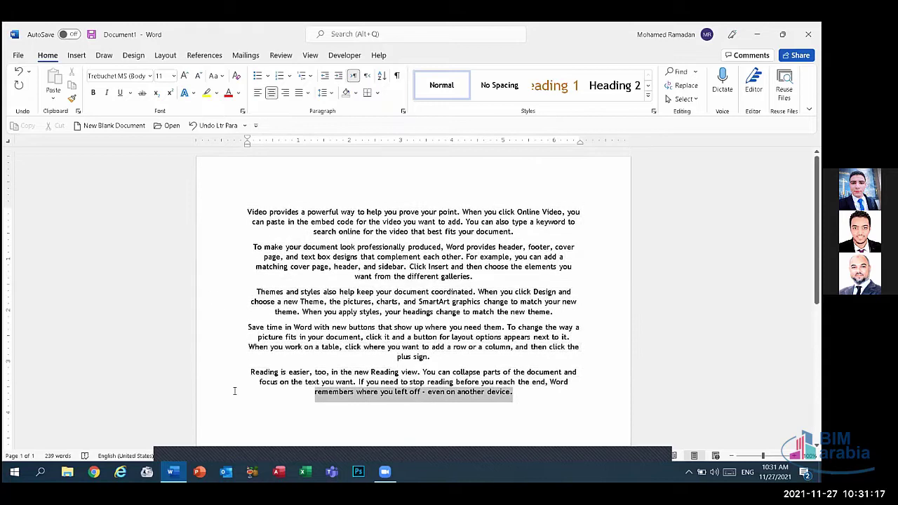
pyautogui.moveTo(175, 111)
pyautogui.mouseDown()
pyautogui.moveTo(170, 176)
pyautogui.moveTo(218, 122)
pyautogui.mouseUp()
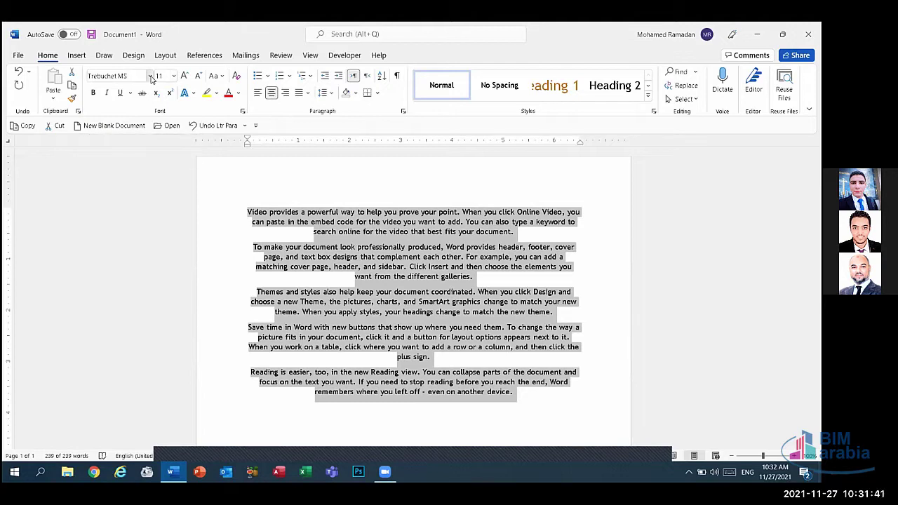
# Change the font of all the sample text from Trebuchet MS to Adobe Myungjo Std
pyautogui.click(150, 75)
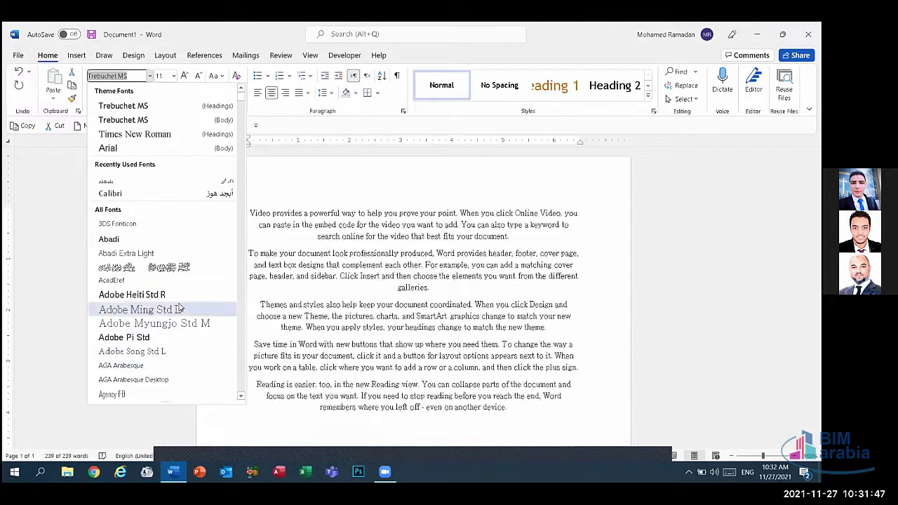
pyautogui.click(178, 327)
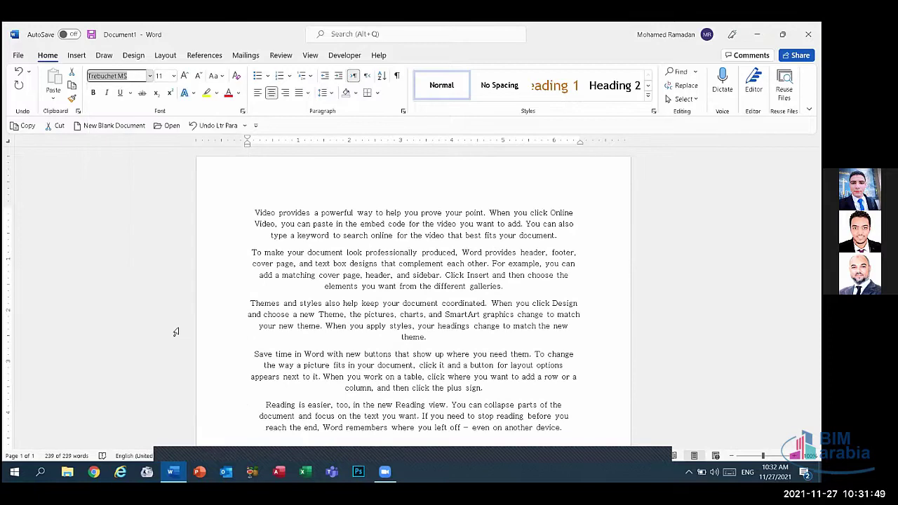
pyautogui.click(150, 76)
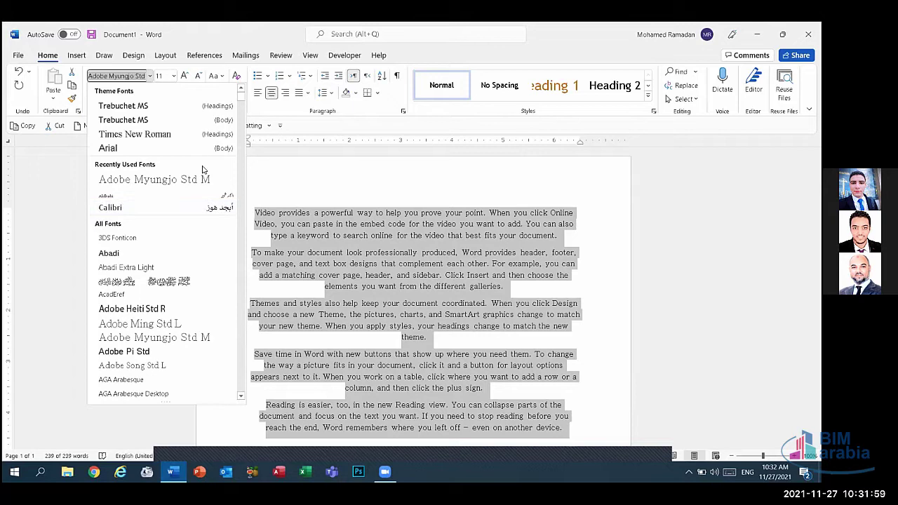
pyautogui.press('Escape')
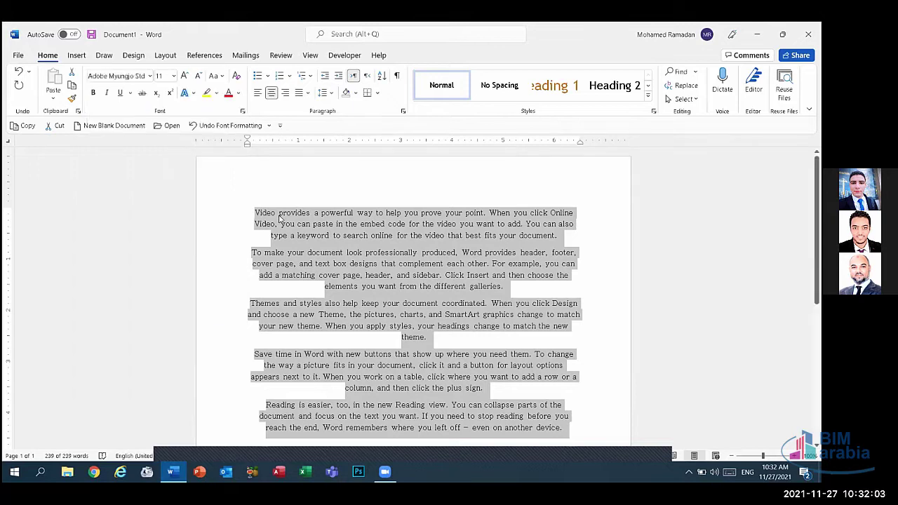
pyautogui.click(174, 77)
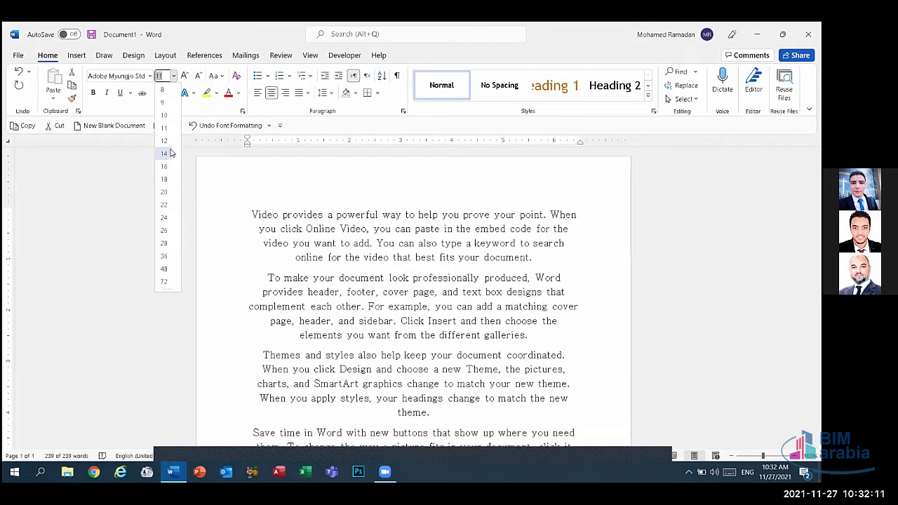
# Set the text to 12 pt, enlarge it to 24 pt, then shrink it to 14 pt
pyautogui.click(169, 144)
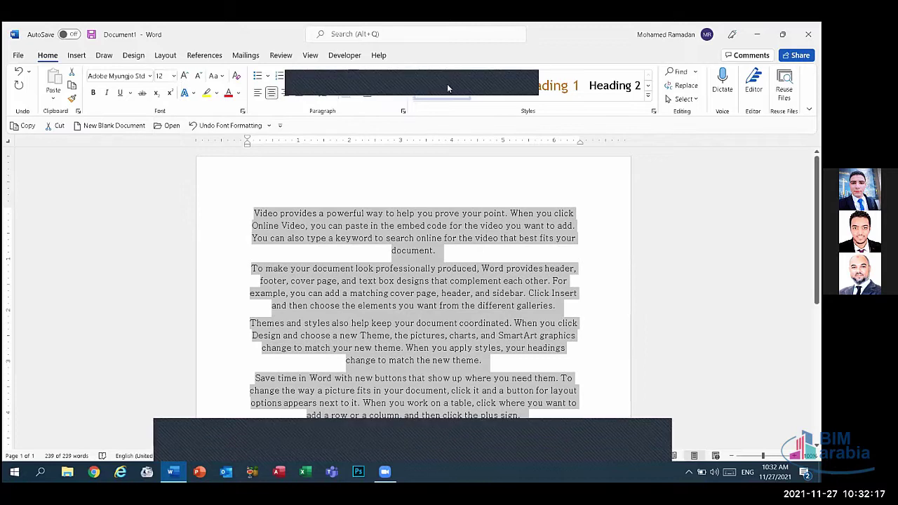
pyautogui.click(446, 84)
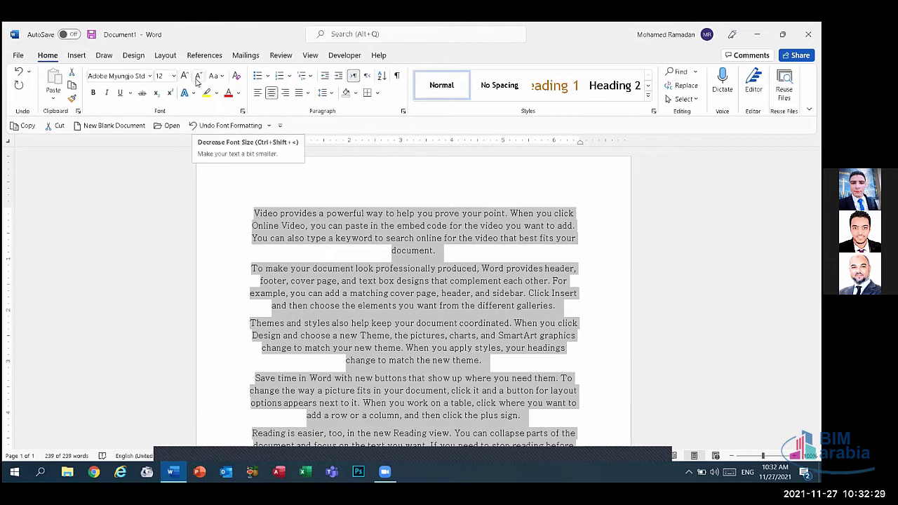
pyautogui.click(184, 75)
pyautogui.click(184, 75)
pyautogui.click(184, 75)
pyautogui.click(185, 75)
pyautogui.click(184, 75)
pyautogui.click(184, 75)
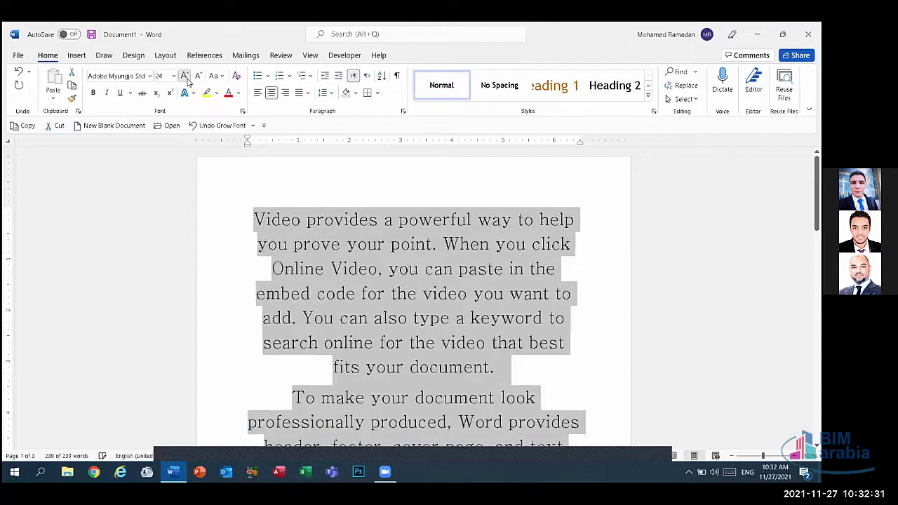
pyautogui.click(185, 76)
pyautogui.click(198, 76)
pyautogui.click(199, 76)
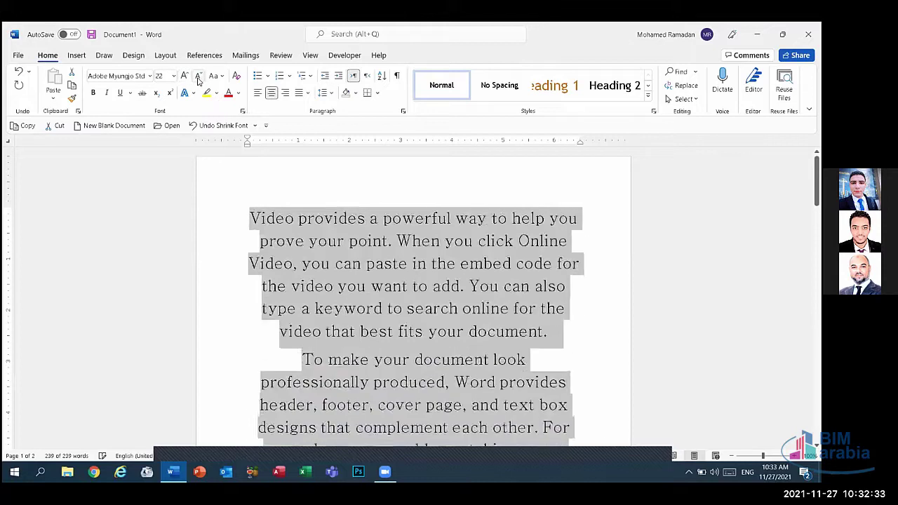
pyautogui.click(198, 77)
pyautogui.click(198, 77)
pyautogui.click(199, 78)
pyautogui.click(198, 77)
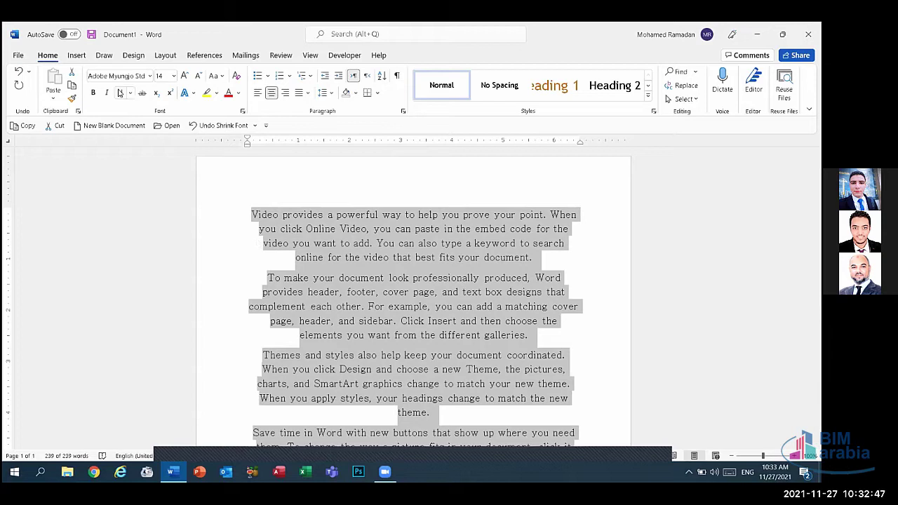
# Toggle bold on the sample text repeatedly, ending with it bold
pyautogui.click(95, 93)
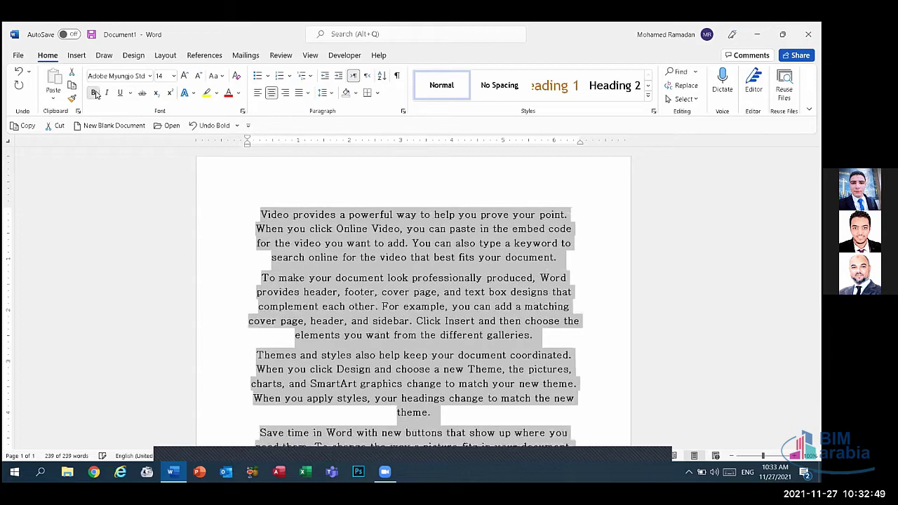
pyautogui.click(95, 93)
pyautogui.click(95, 93)
pyautogui.click(95, 93)
pyautogui.click(95, 93)
pyautogui.click(95, 94)
pyautogui.click(95, 93)
pyautogui.click(95, 93)
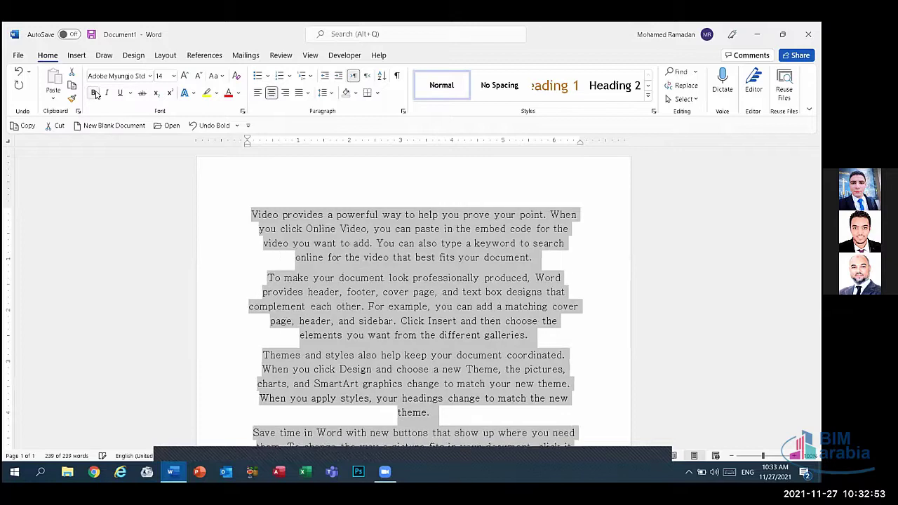
pyautogui.click(95, 93)
pyautogui.click(96, 93)
pyautogui.click(96, 94)
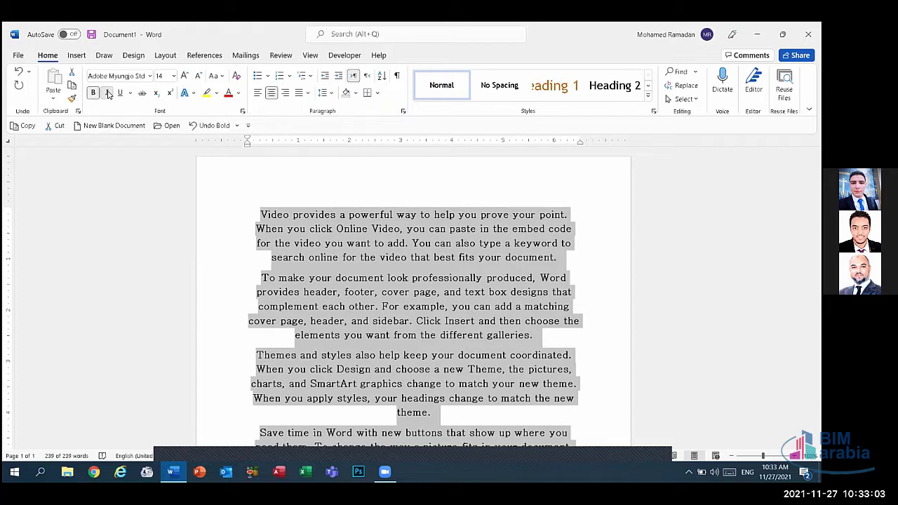
# Toggle italic repeatedly, leaving all the sample text italic
pyautogui.click(109, 93)
pyautogui.click(109, 93)
pyautogui.click(109, 94)
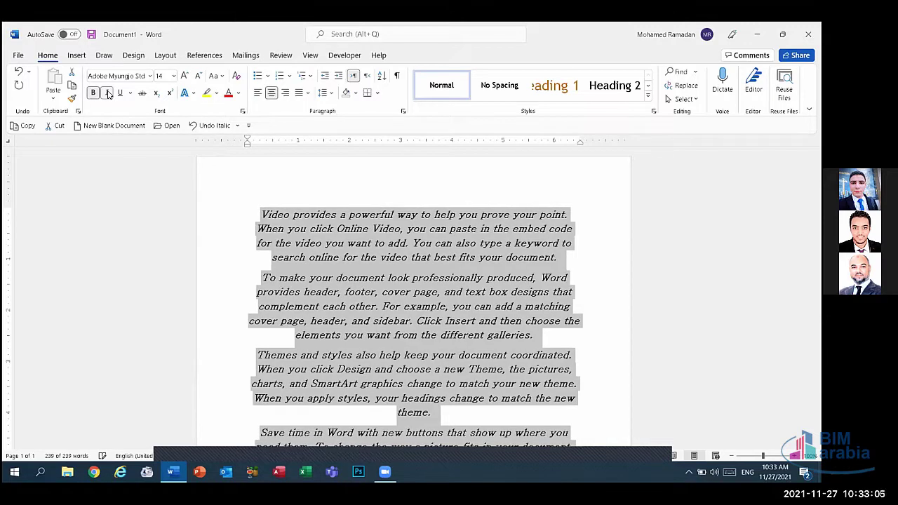
pyautogui.click(109, 93)
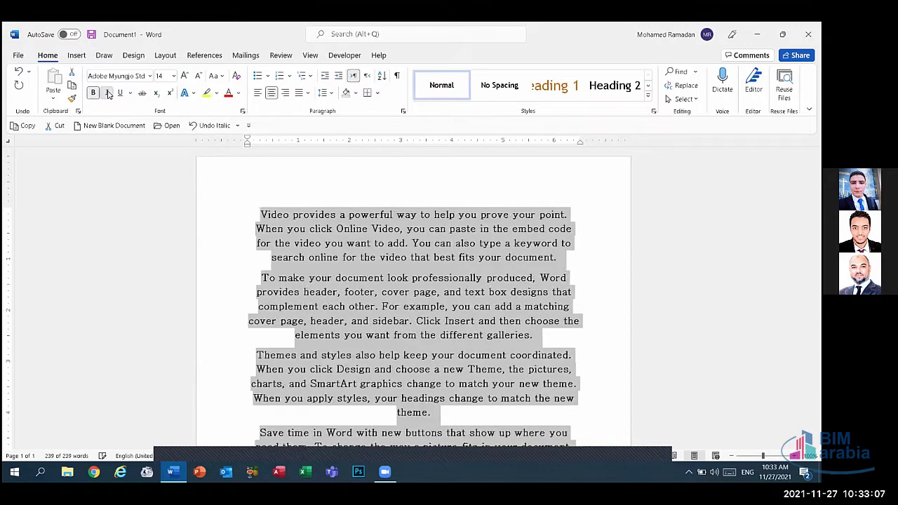
pyautogui.click(108, 94)
pyautogui.click(109, 94)
pyautogui.click(109, 93)
pyautogui.click(108, 93)
pyautogui.click(109, 93)
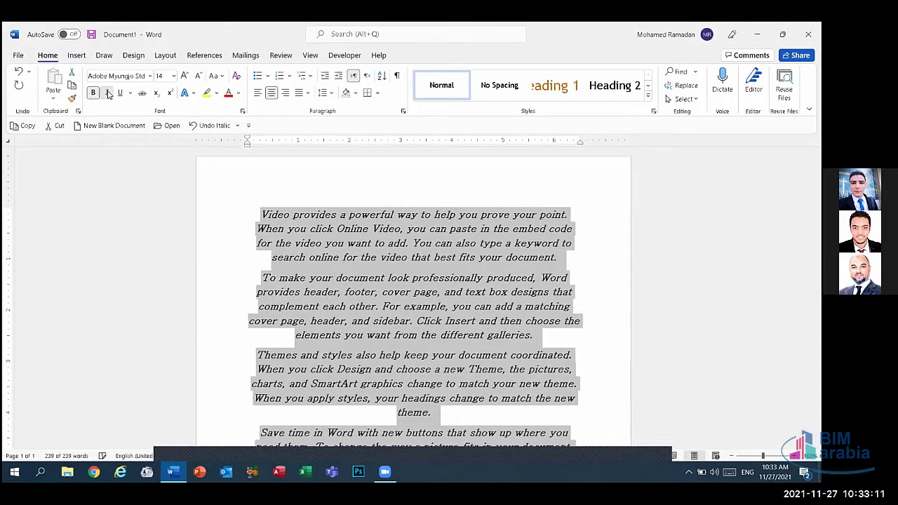
pyautogui.click(109, 93)
# Remove the italic and toggle underline on and off, ending with no underline
pyautogui.click(119, 94)
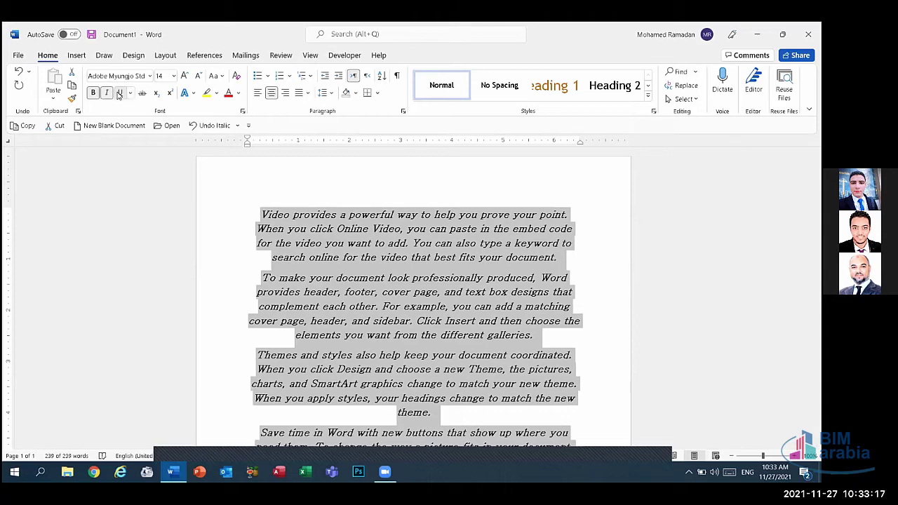
pyautogui.click(119, 94)
pyautogui.click(120, 94)
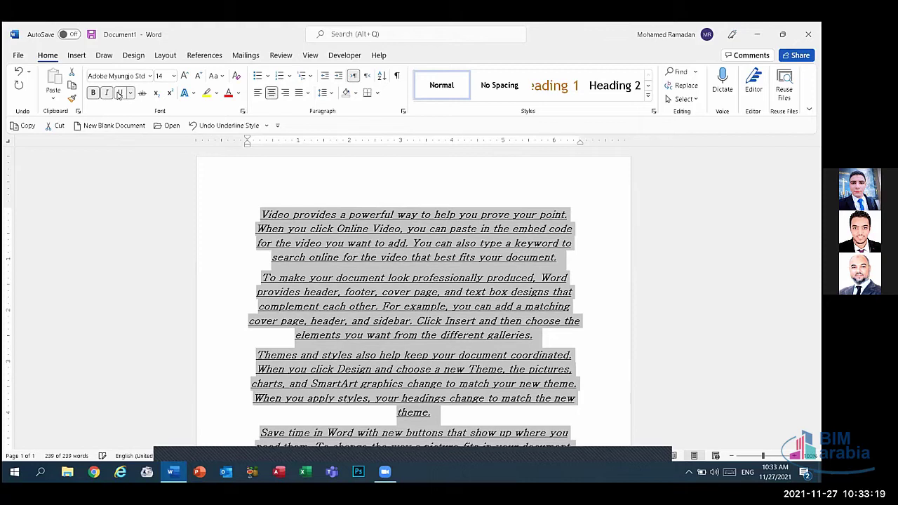
pyautogui.click(120, 94)
pyautogui.click(106, 93)
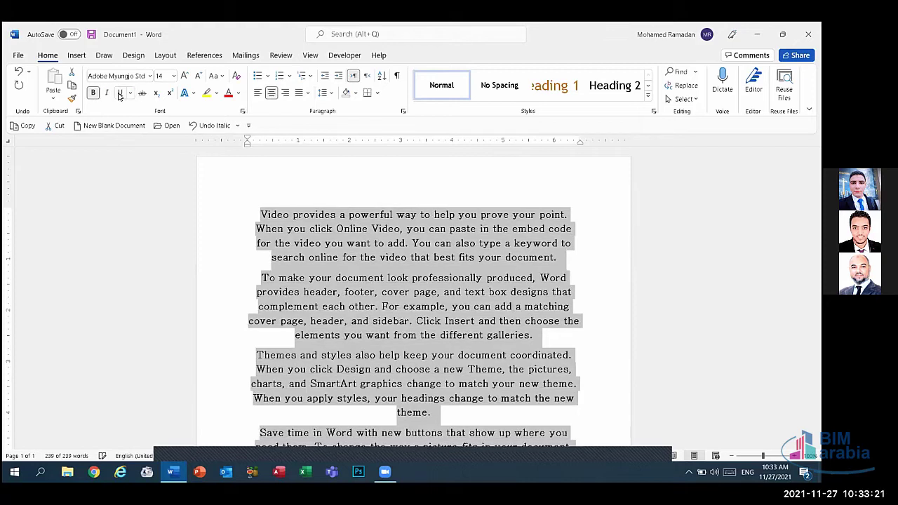
pyautogui.click(120, 94)
pyautogui.click(120, 94)
pyautogui.click(120, 94)
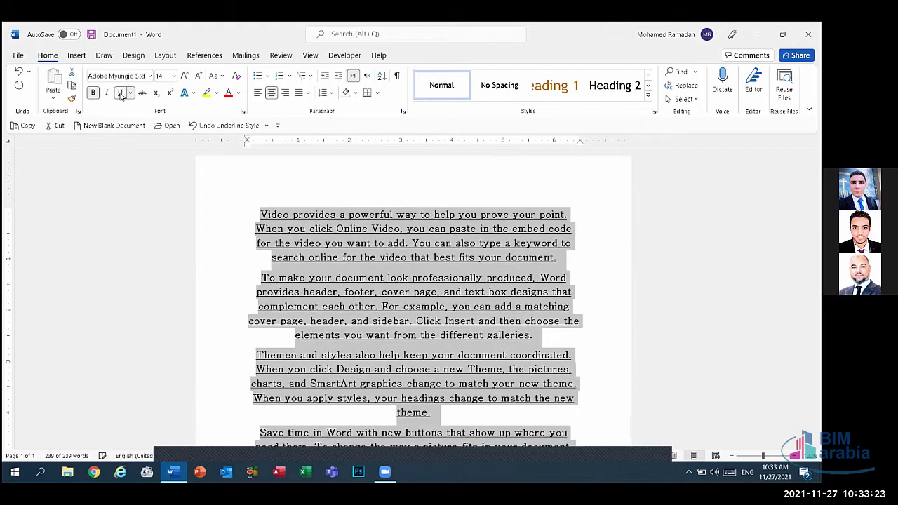
pyautogui.click(121, 94)
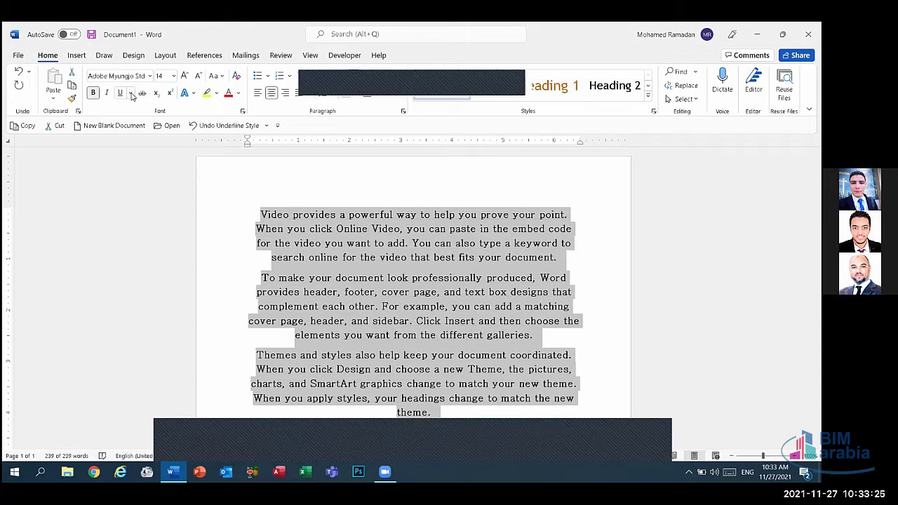
# Browse the underline styles and colours, closing the menu without applying any
pyautogui.click(131, 94)
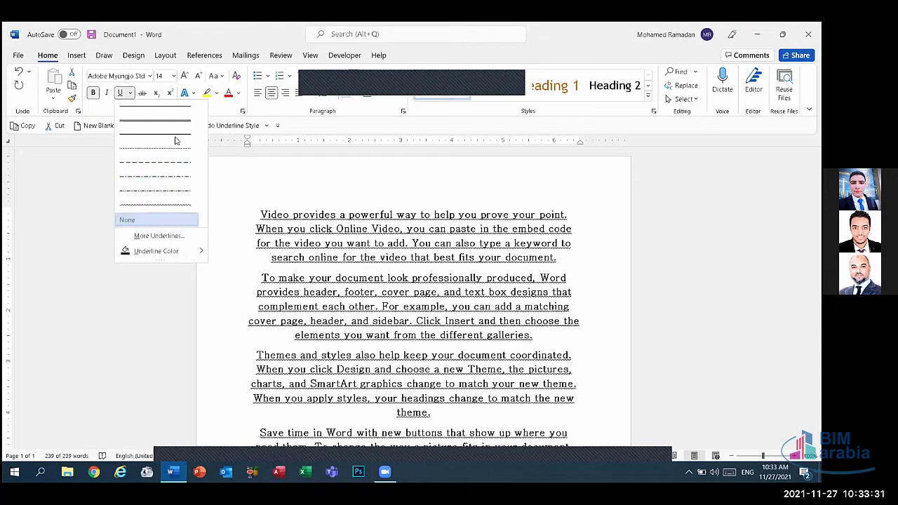
pyautogui.moveTo(167, 250)
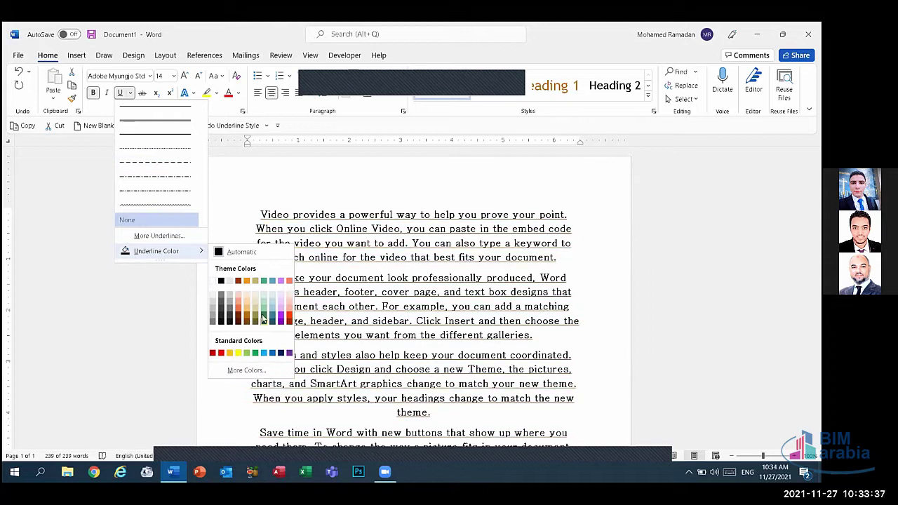
pyautogui.click(294, 228)
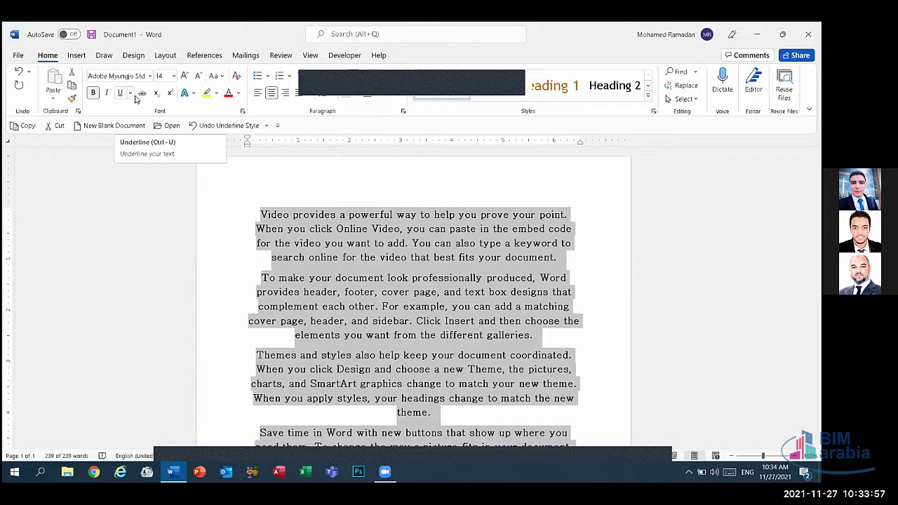
pyautogui.click(142, 96)
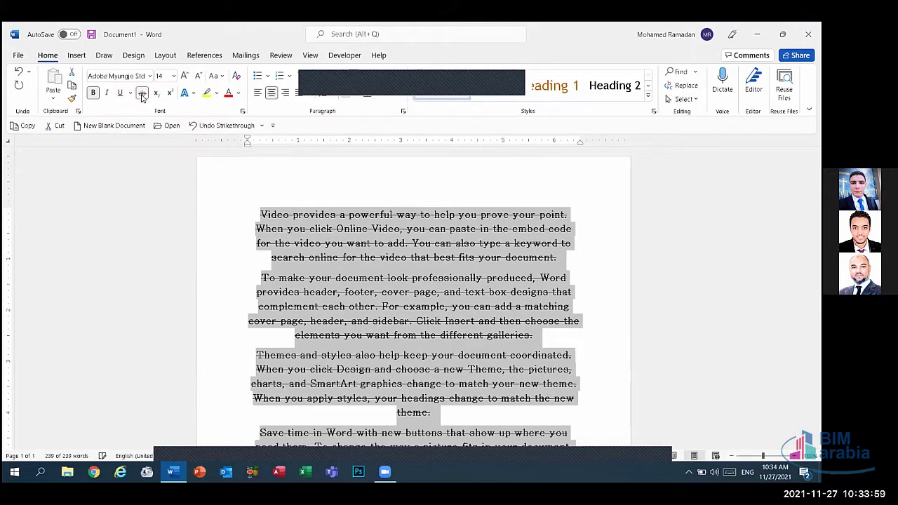
pyautogui.click(141, 95)
pyautogui.click(142, 95)
pyautogui.click(141, 95)
pyautogui.click(141, 95)
pyautogui.click(142, 95)
pyautogui.click(142, 95)
pyautogui.hotkey('ctrl', 'z')
pyautogui.click(380, 454)
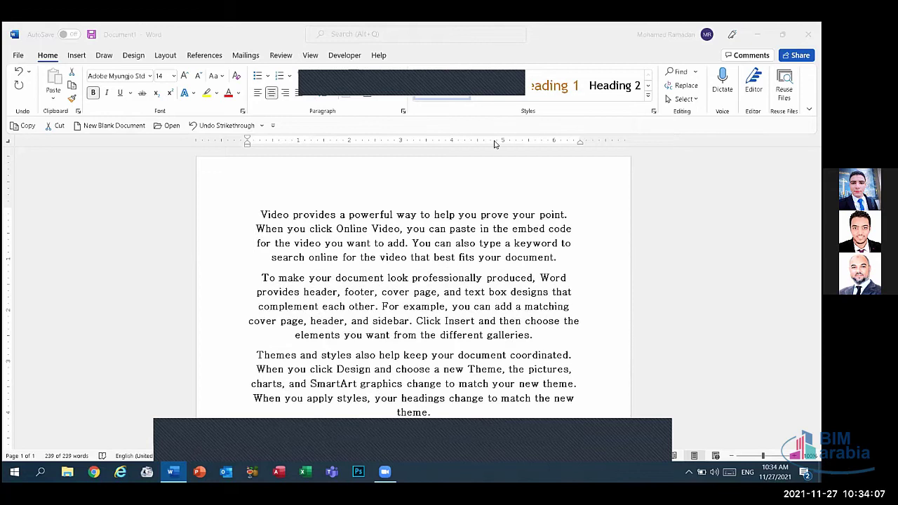
pyautogui.click(309, 327)
pyautogui.hotkey('ctrl', 'a')
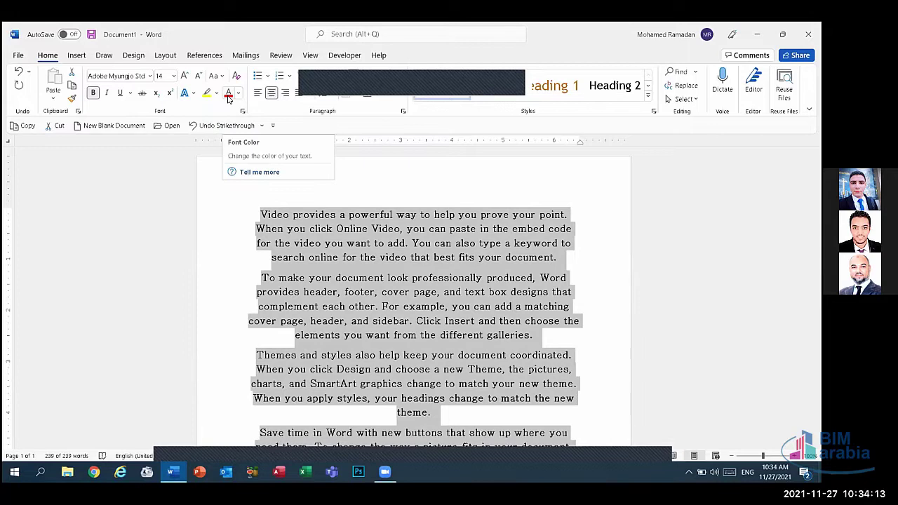
# Colour the selected sample paragraphs Dark Red, then bring up the More Colors picker
pyautogui.click(238, 94)
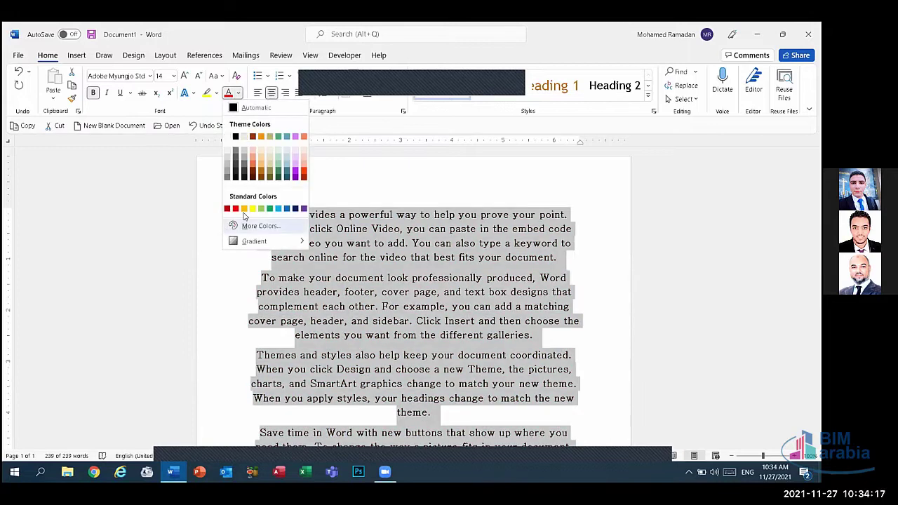
pyautogui.click(227, 210)
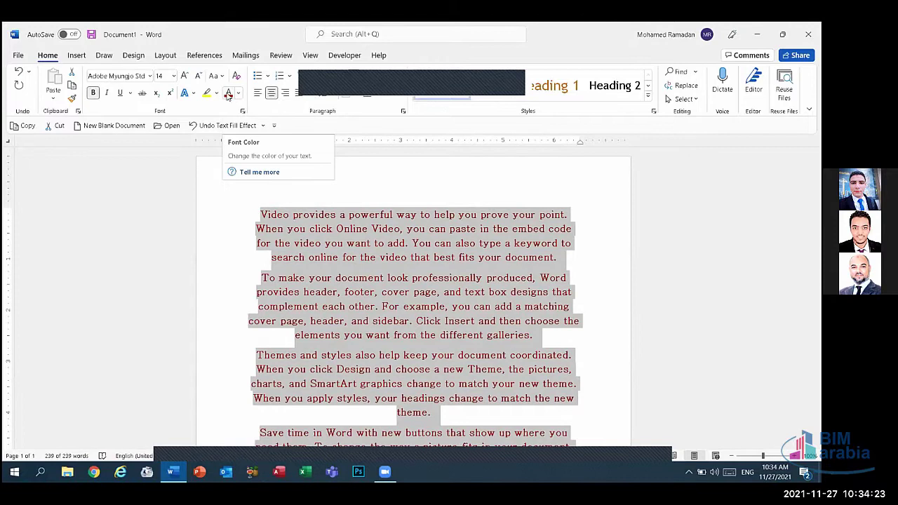
pyautogui.click(239, 92)
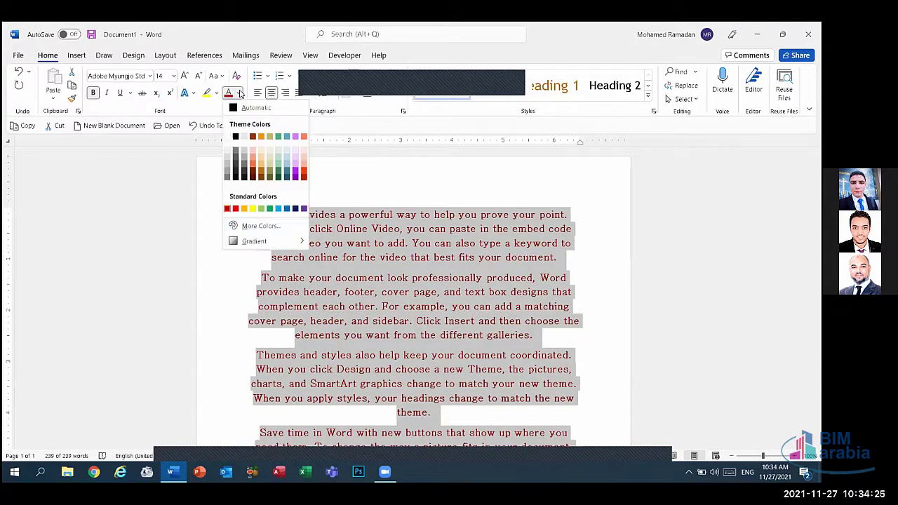
pyautogui.moveTo(270, 240)
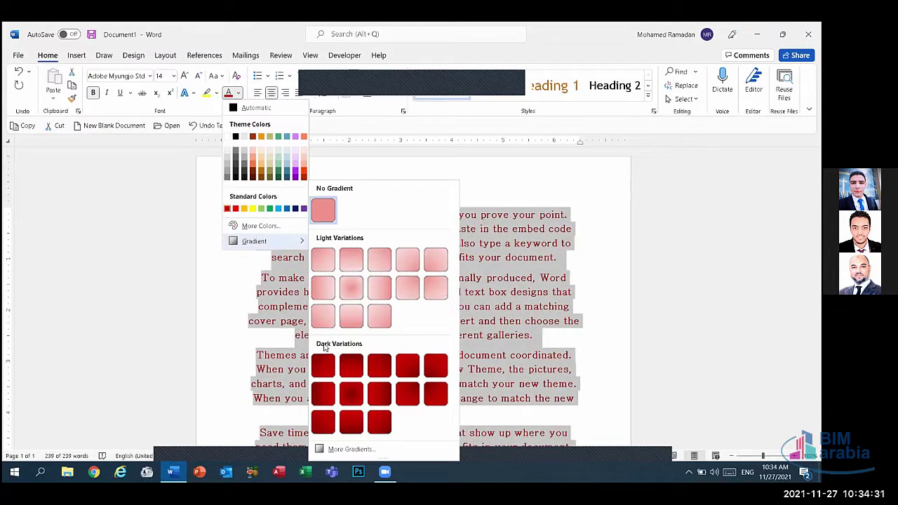
pyautogui.click(258, 226)
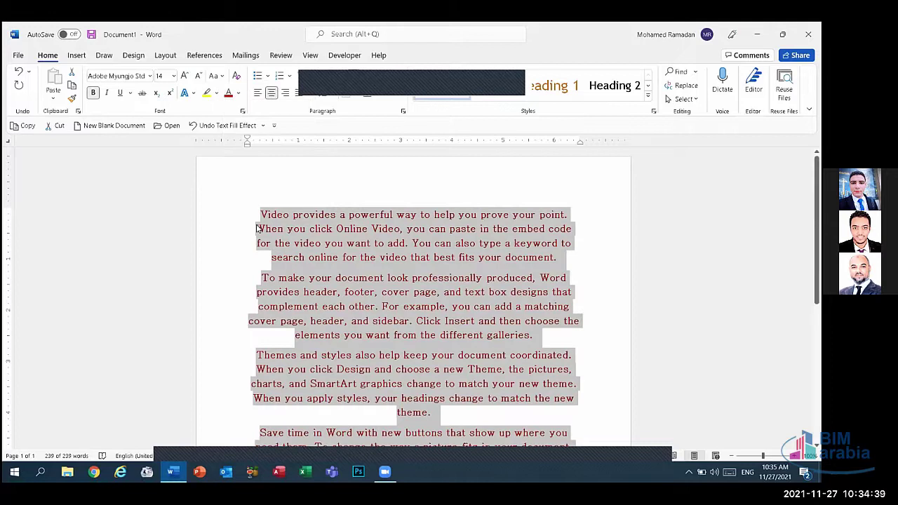
# Try spectrum colours on the Custom tab, then pick a crimson Standard swatch and confirm
pyautogui.click(362, 216)
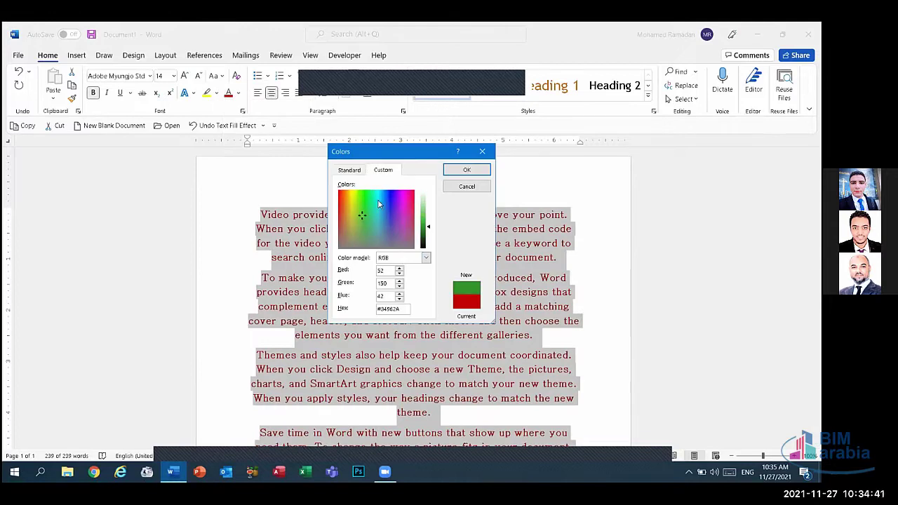
pyautogui.moveTo(362, 218); pyautogui.dragTo(373, 216)
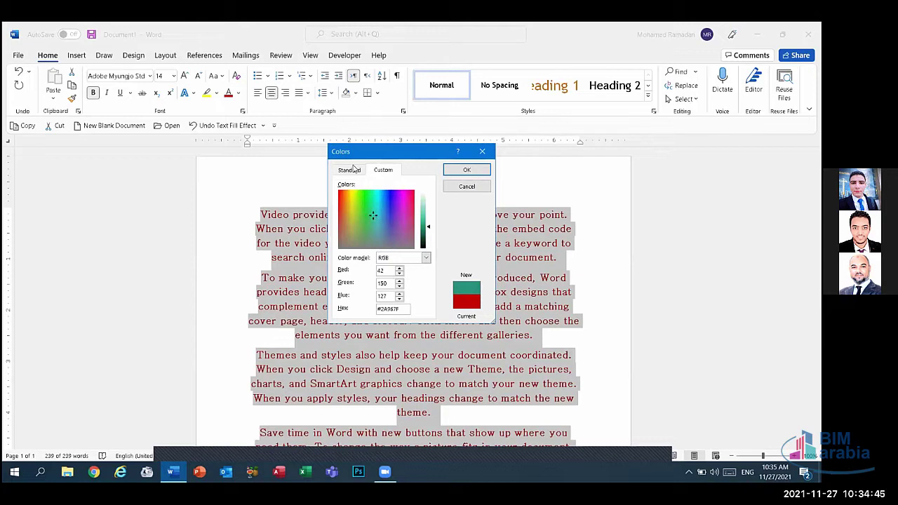
pyautogui.click(350, 170)
pyautogui.click(410, 269)
pyautogui.moveTo(411, 267); pyautogui.dragTo(395, 257)
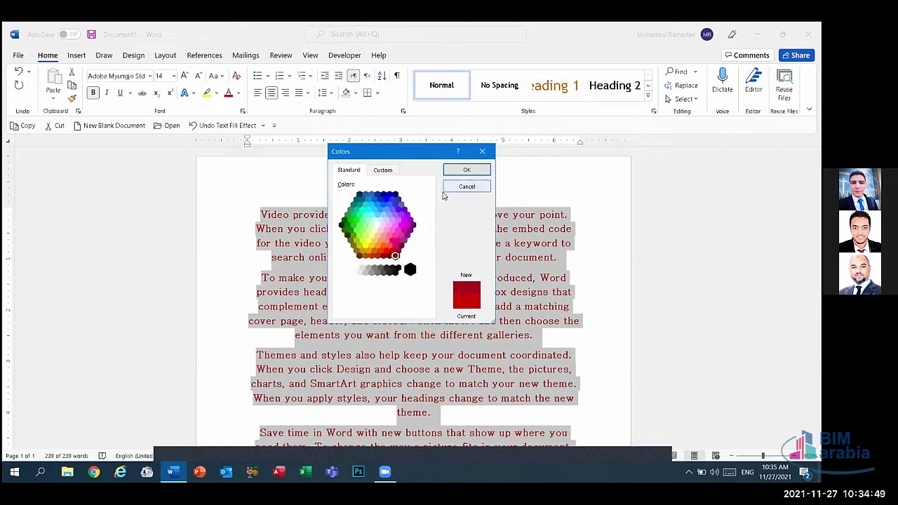
pyautogui.click(465, 170)
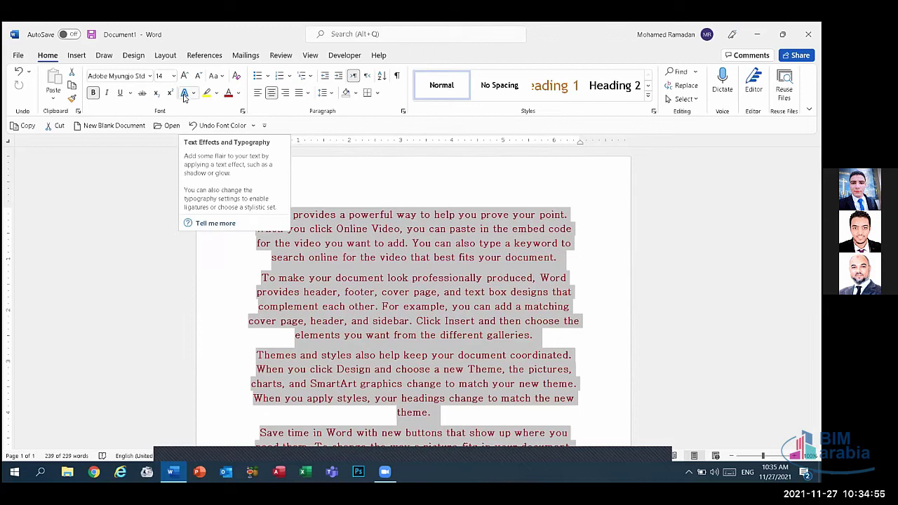
pyautogui.click(190, 95)
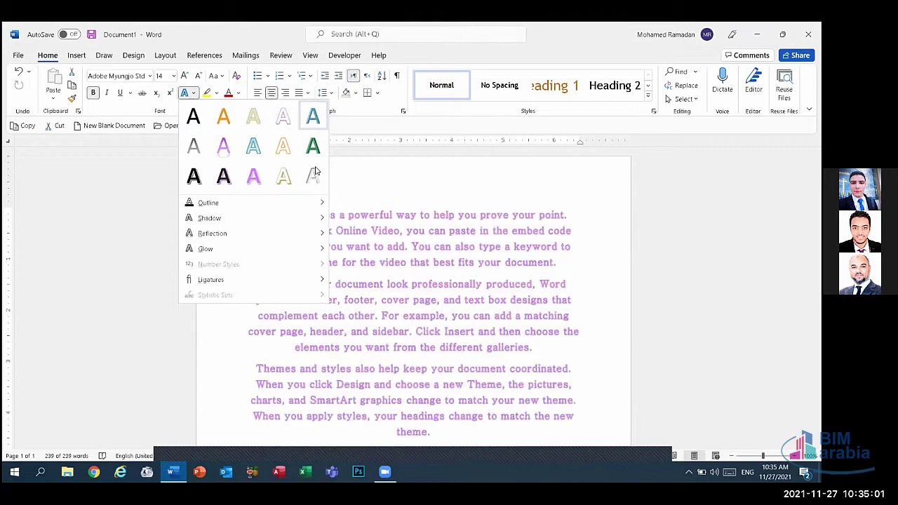
pyautogui.moveTo(293, 208)
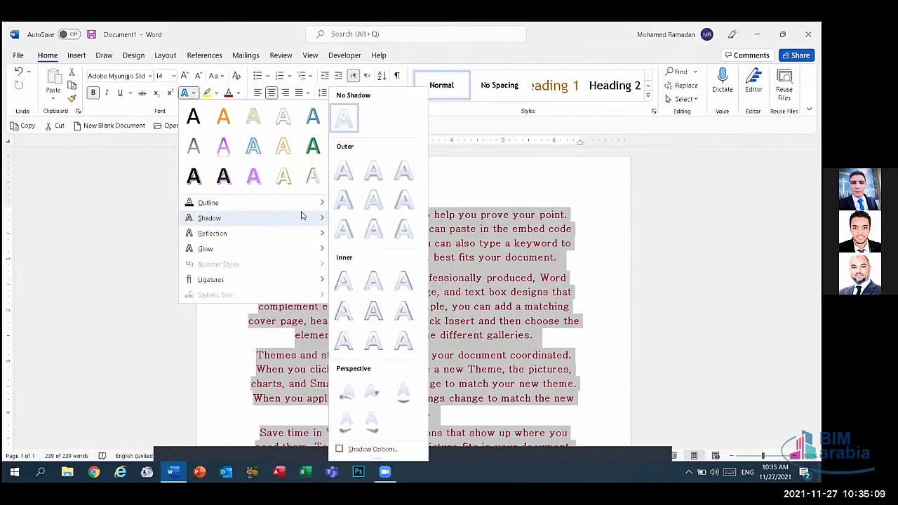
pyautogui.moveTo(313, 241)
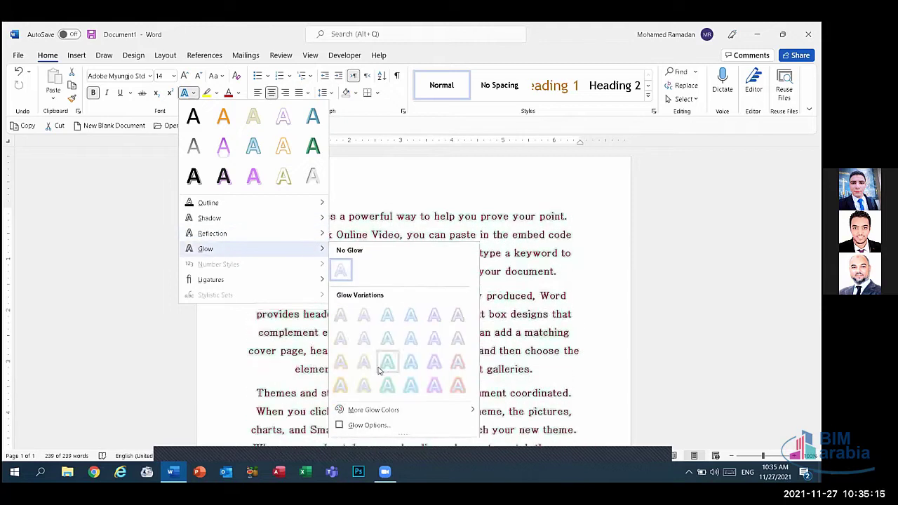
pyautogui.press('Escape')
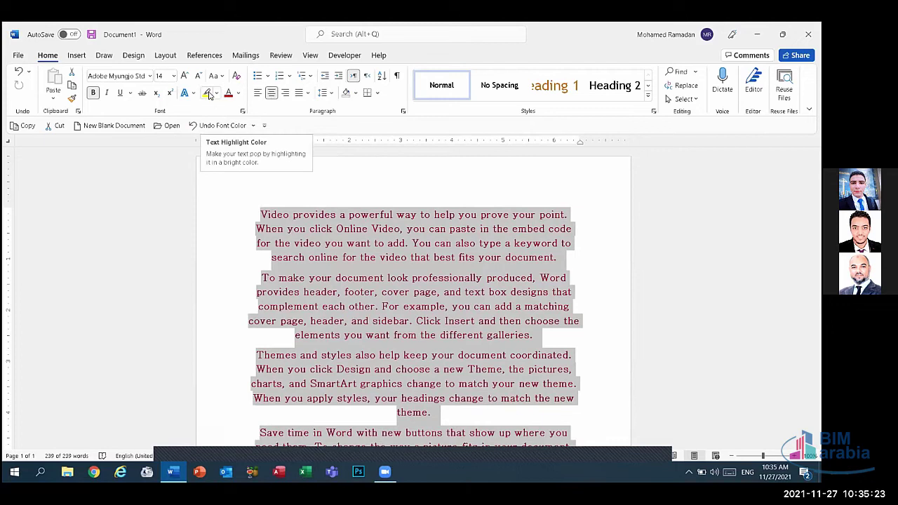
pyautogui.click(207, 94)
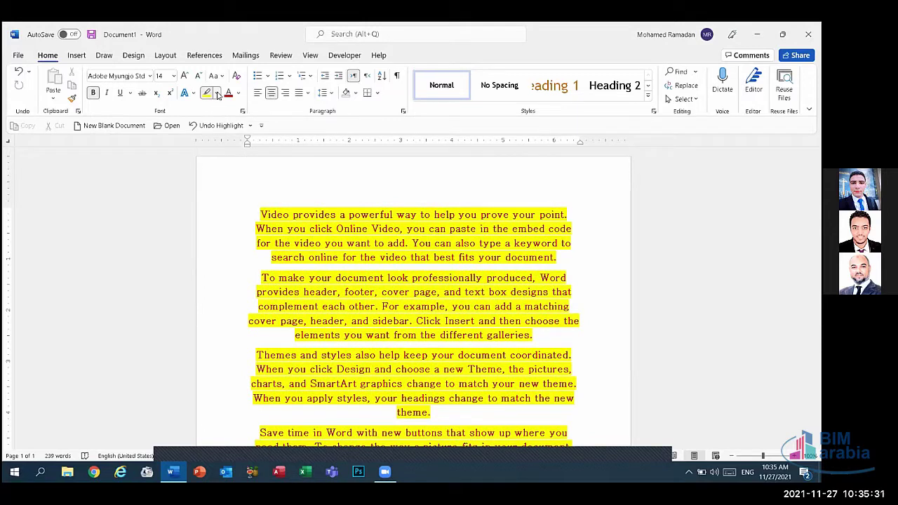
pyautogui.click(218, 96)
pyautogui.click(240, 106)
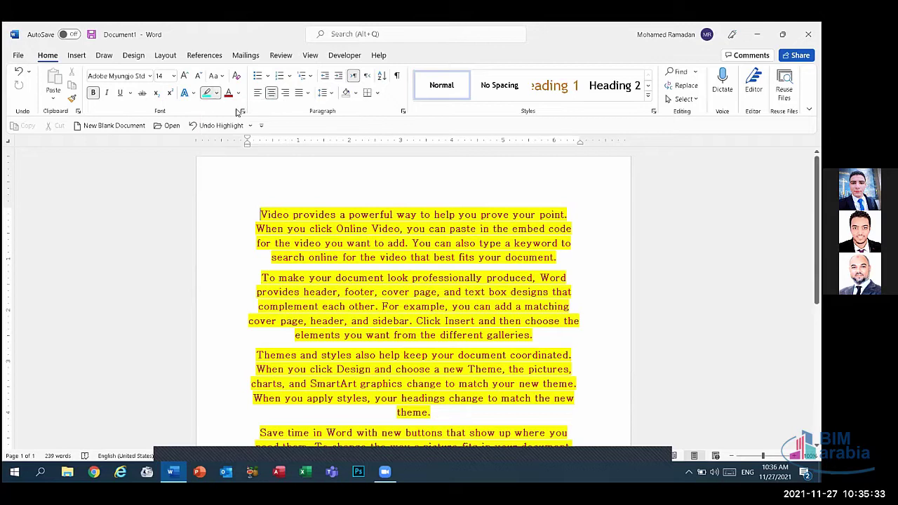
pyautogui.doubleClick(335, 277)
pyautogui.hotkey('ctrl', 'a')
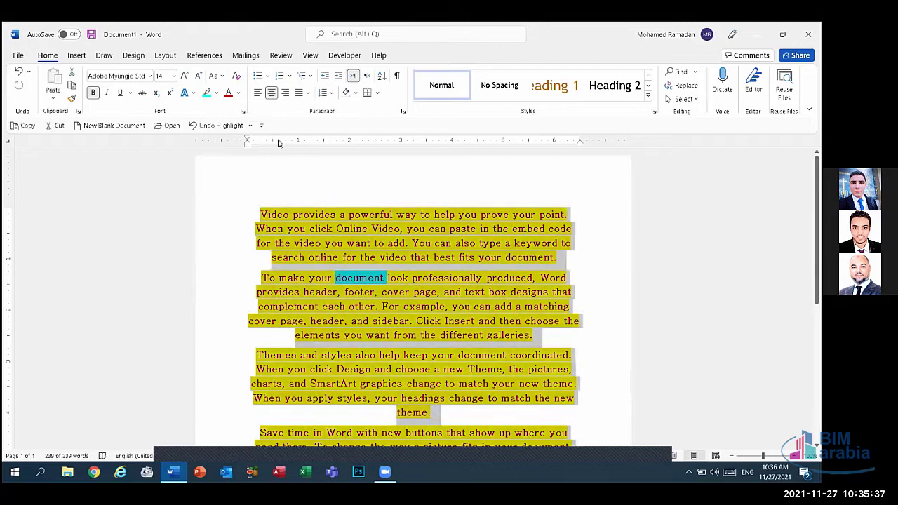
pyautogui.click(205, 93)
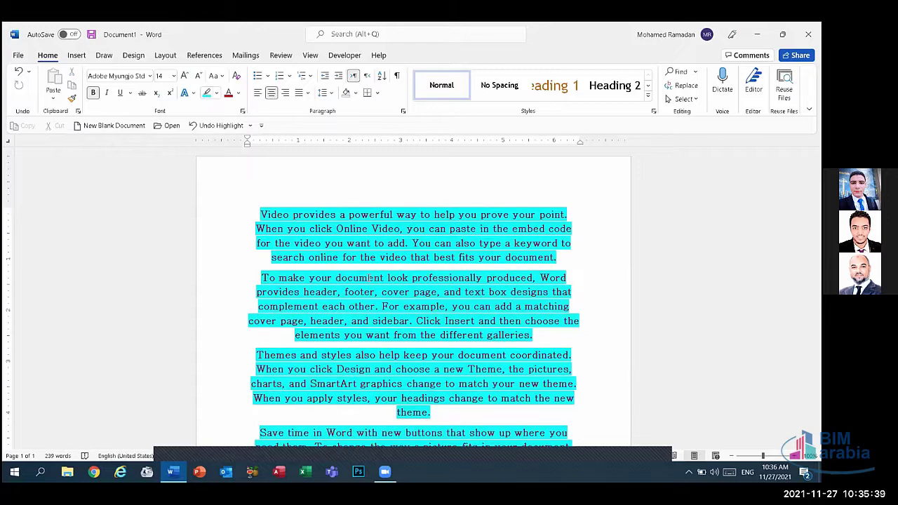
pyautogui.click(216, 93)
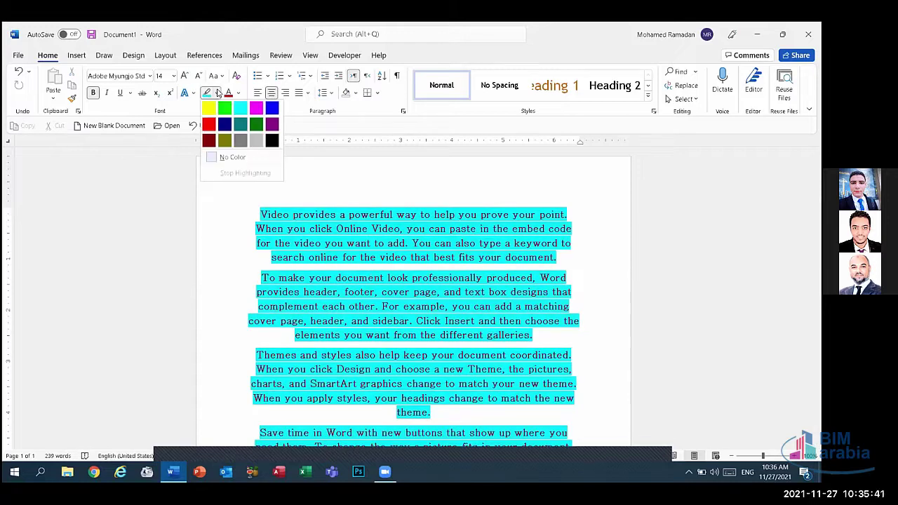
pyautogui.click(223, 155)
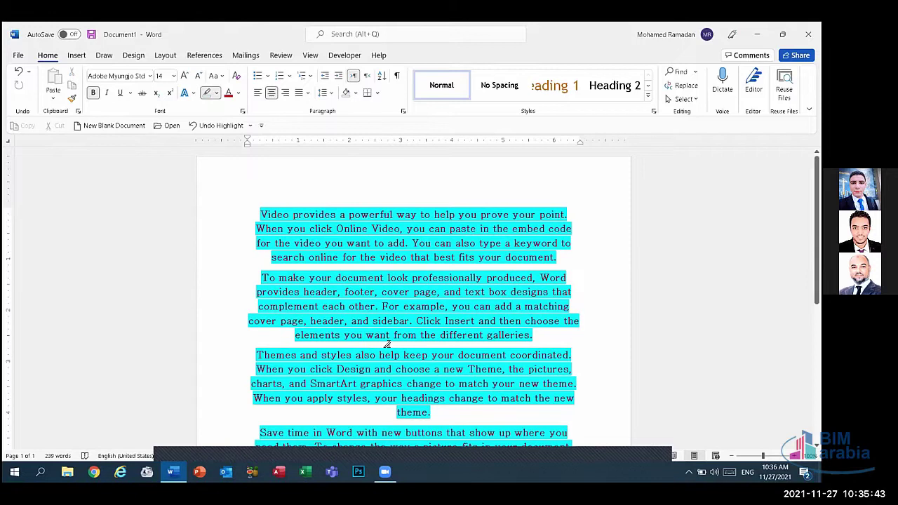
pyautogui.hotkey('ctrl', 'a')
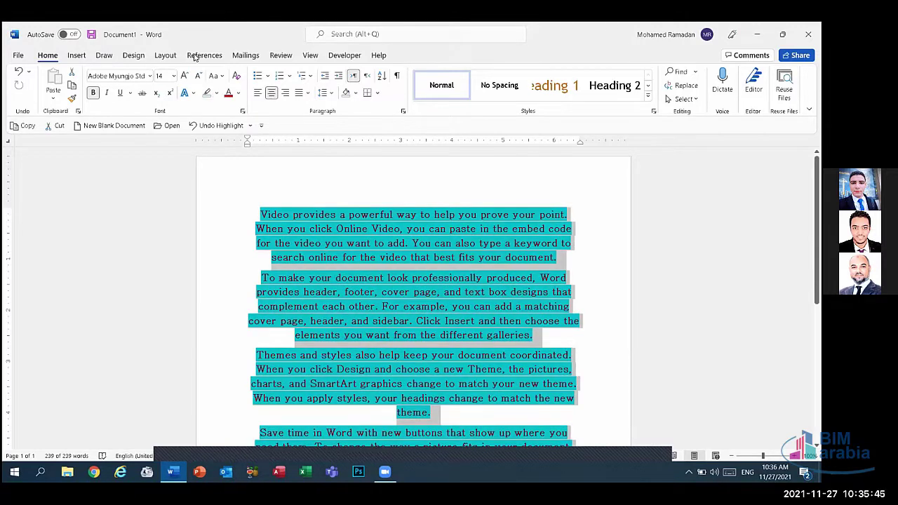
pyautogui.click(209, 94)
pyautogui.click(246, 188)
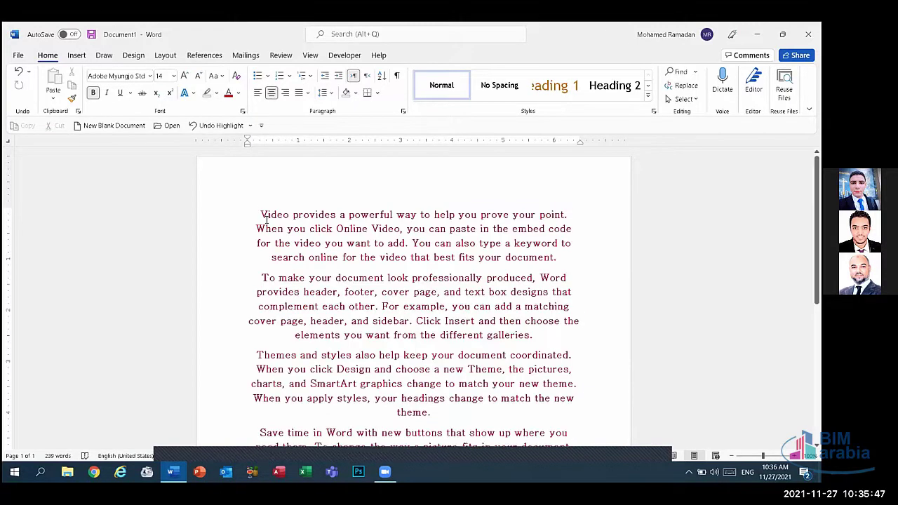
pyautogui.hotkey('ctrl', 'a')
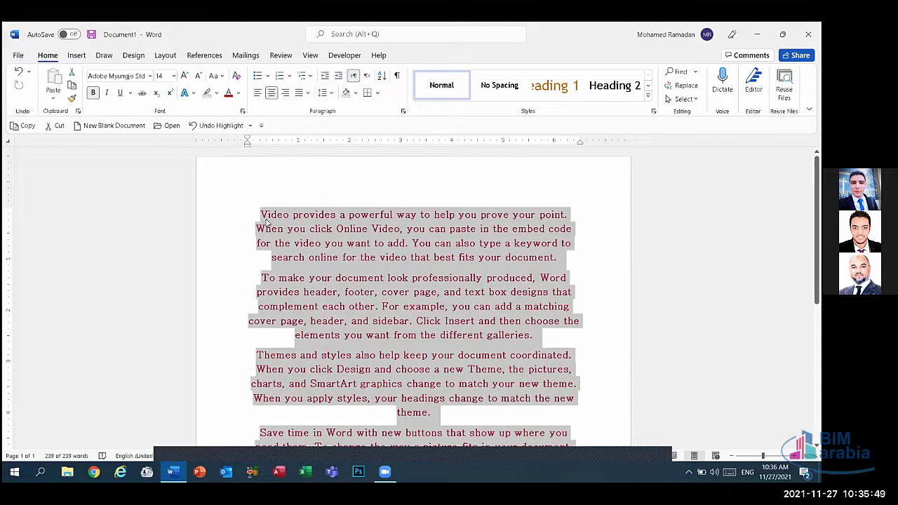
# Add a blank line above the paragraphs and type the author's first name there
pyautogui.click(399, 243)
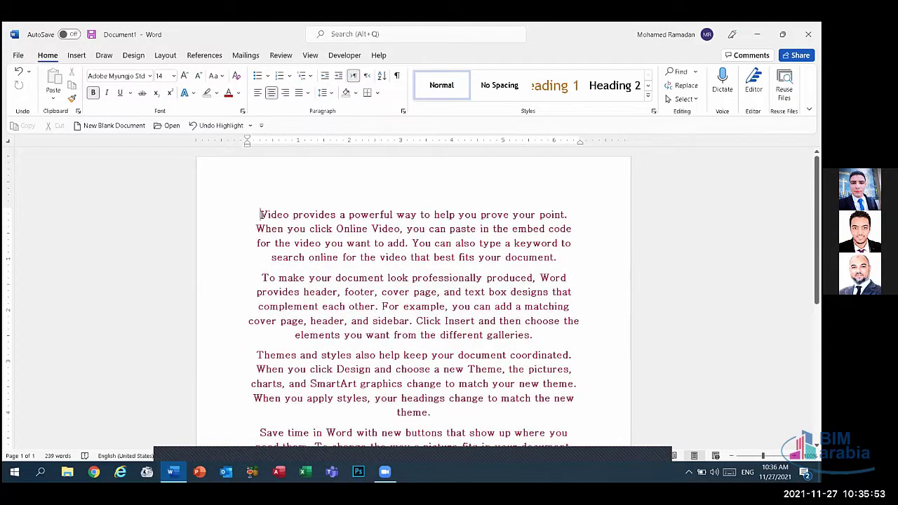
pyautogui.press('Return')
pyautogui.press('Return')
pyautogui.press('Return')
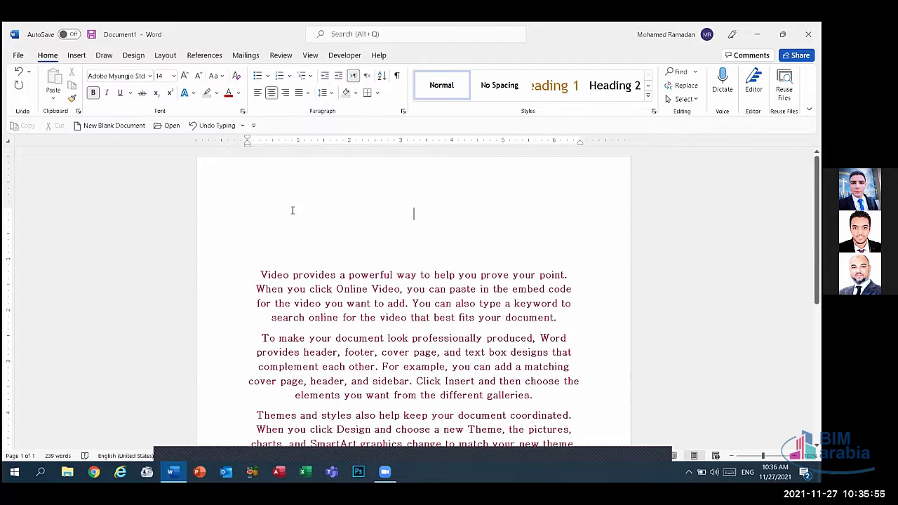
pyautogui.write('M')
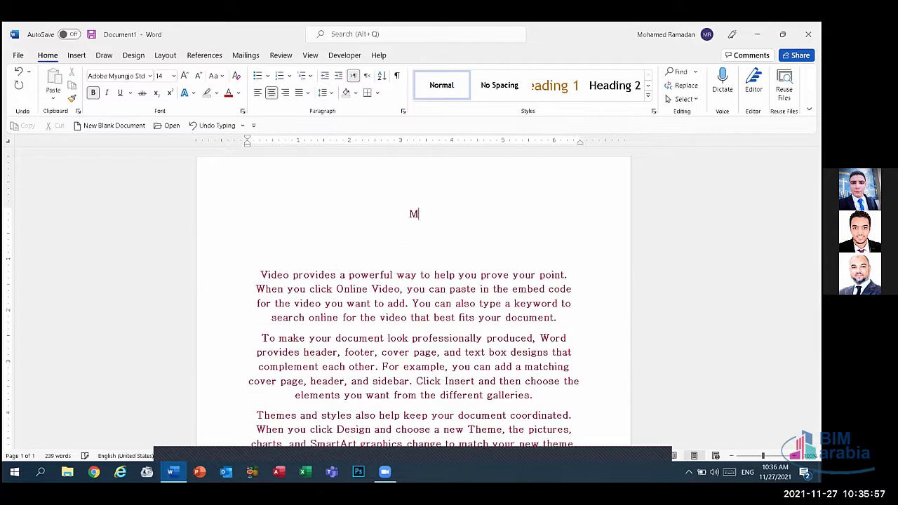
pyautogui.write('oham')
pyautogui.write('ed')
# Enlarge the name heading to 24 pt with Grow Font
pyautogui.doubleClick(423, 219)
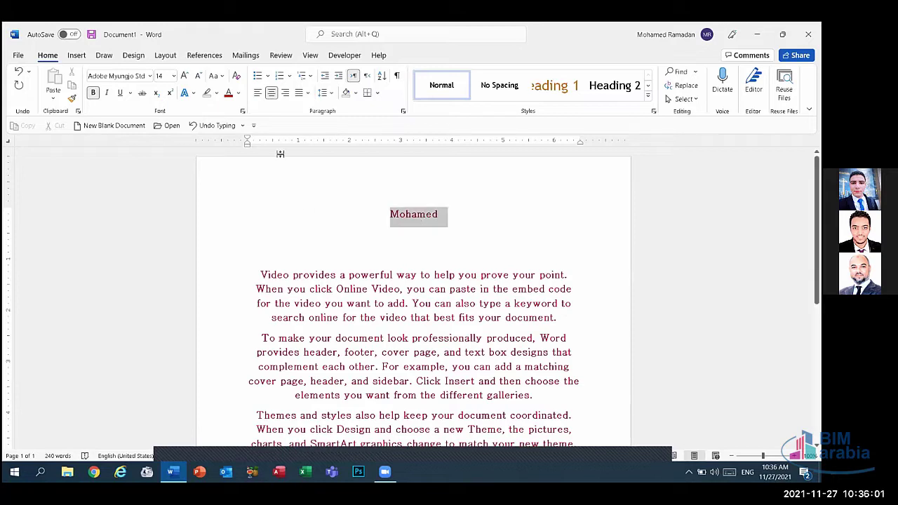
pyautogui.click(185, 77)
pyautogui.click(186, 76)
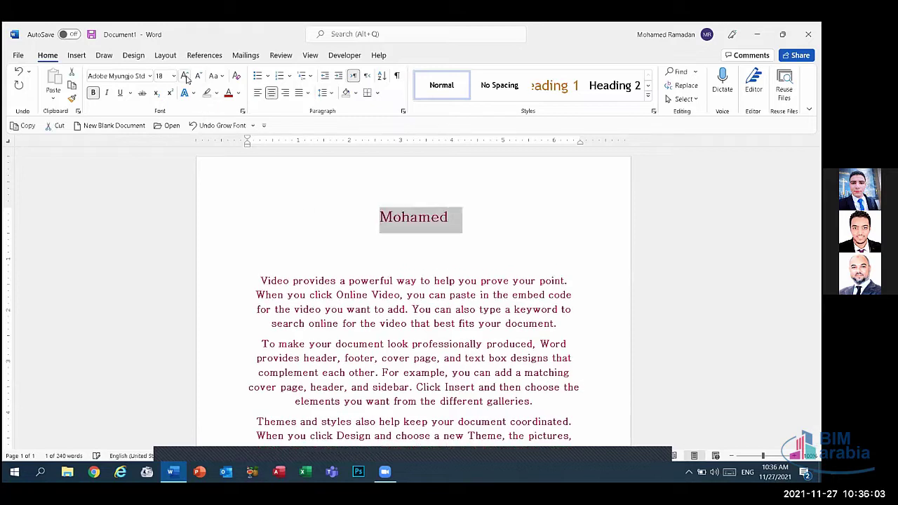
pyautogui.click(185, 77)
pyautogui.click(185, 77)
pyautogui.click(185, 77)
pyautogui.click(409, 221)
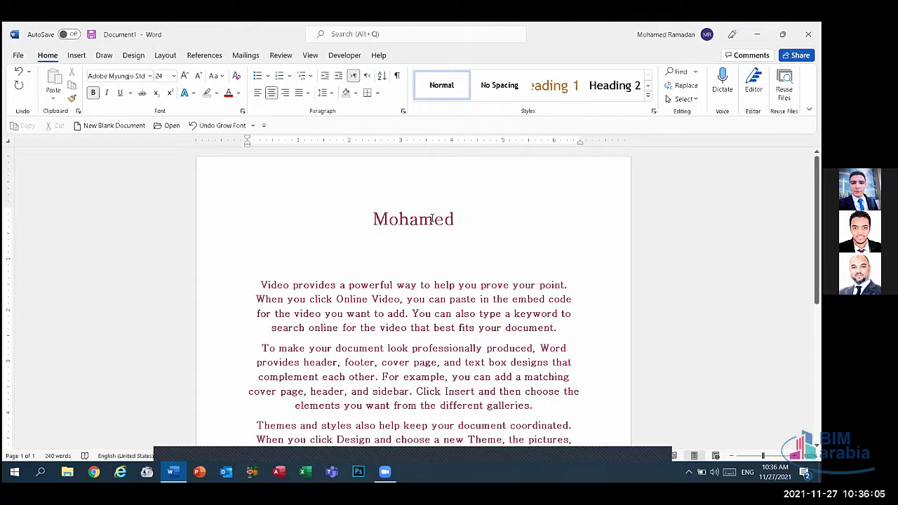
pyautogui.doubleClick(432, 218)
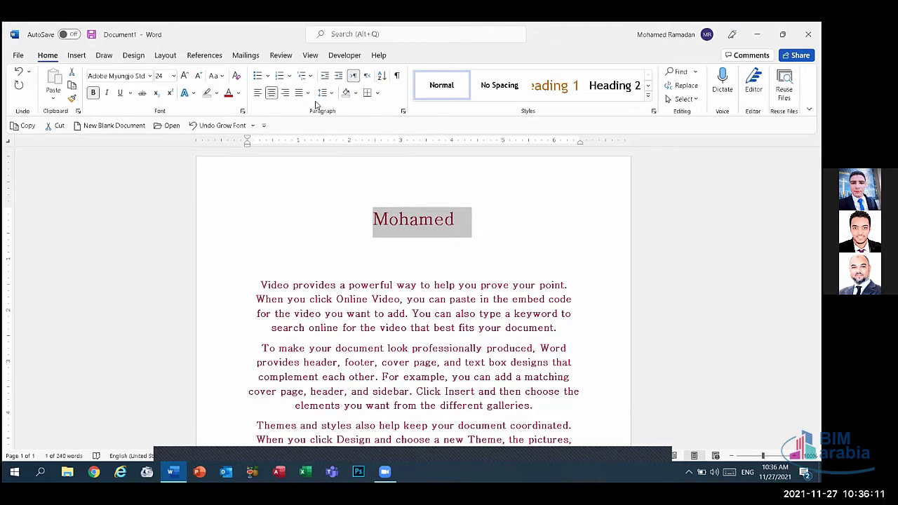
pyautogui.click(286, 94)
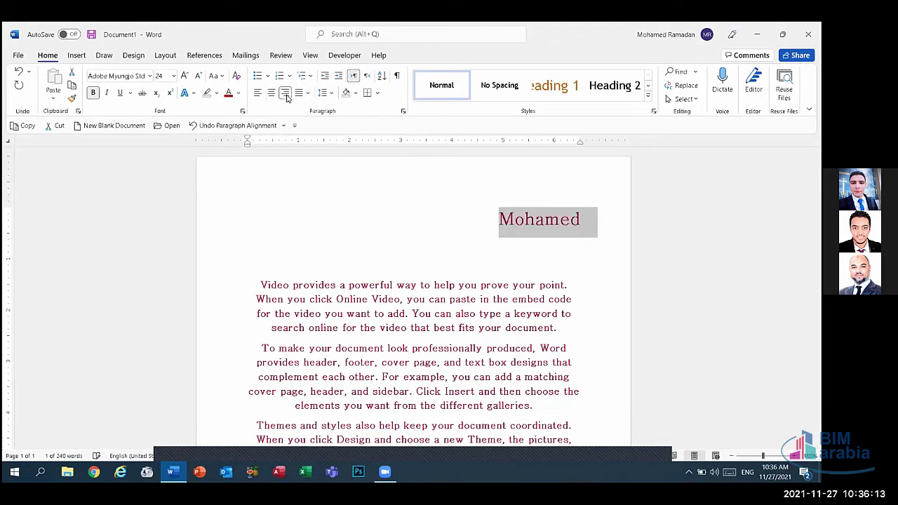
pyautogui.click(262, 94)
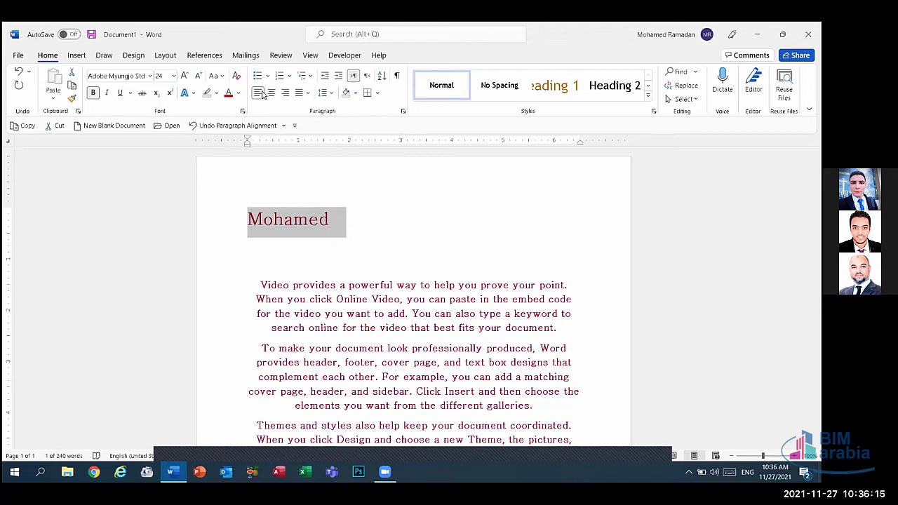
pyautogui.click(272, 94)
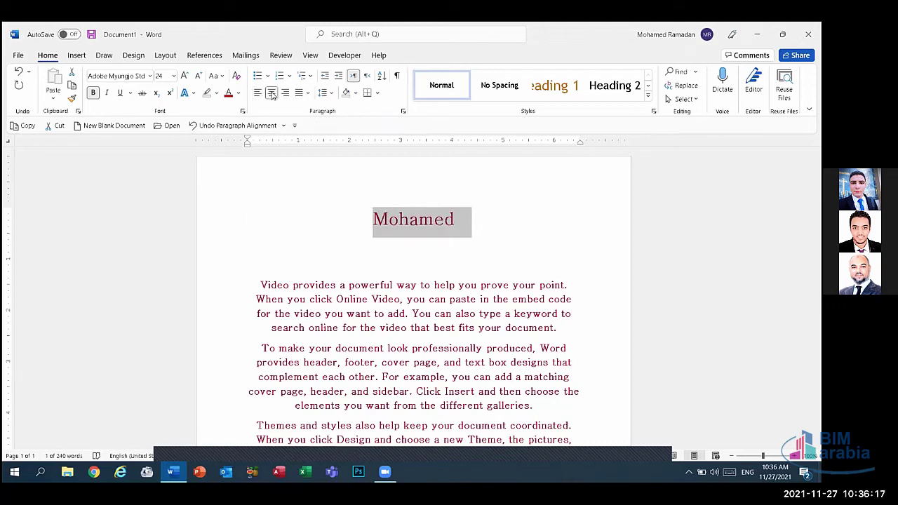
pyautogui.click(286, 94)
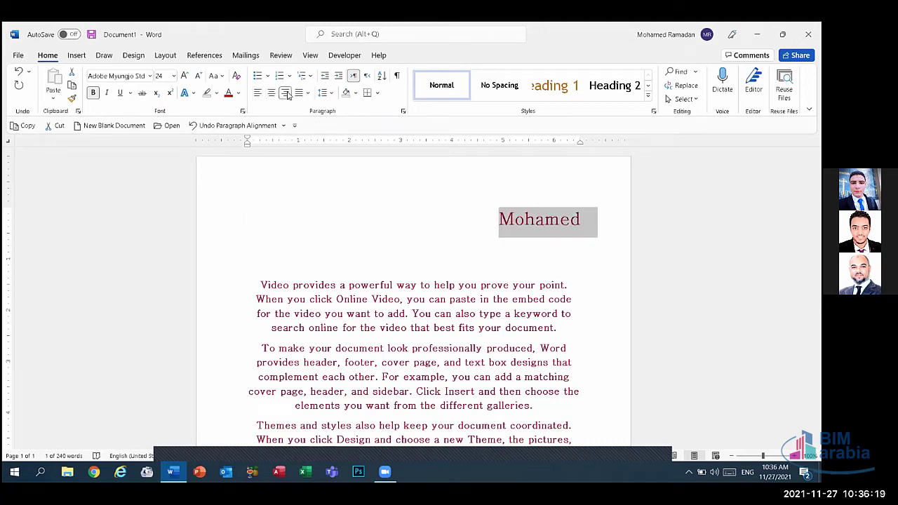
pyautogui.click(257, 94)
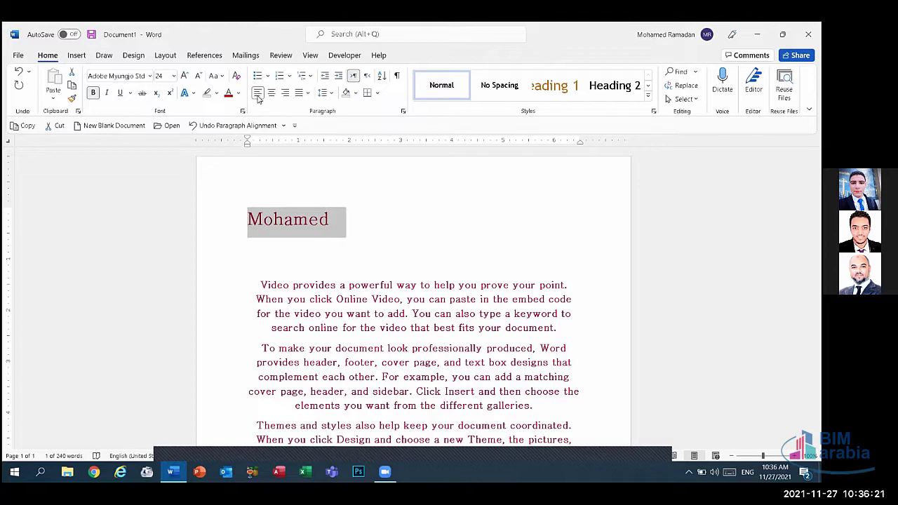
pyautogui.click(272, 96)
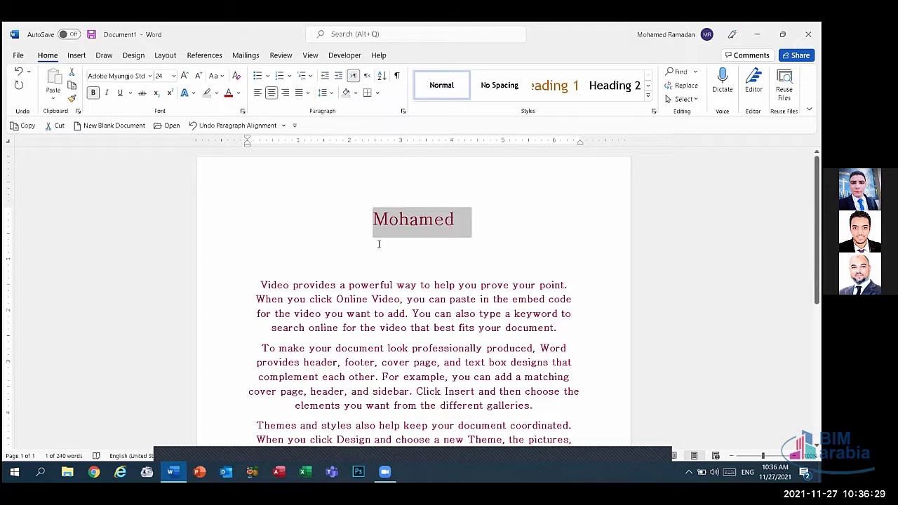
# Delete the name heading and its empty line, then select all text for justifying
pyautogui.press('BackSpace')
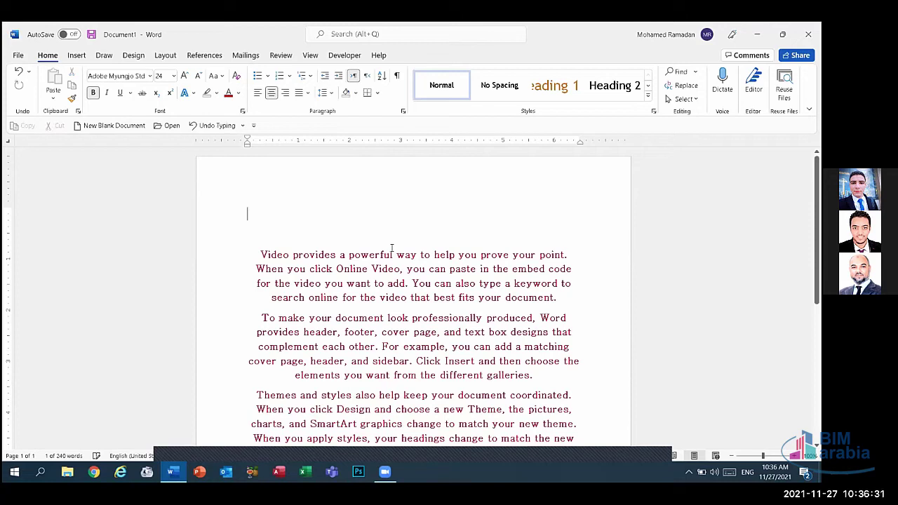
pyautogui.click(393, 247)
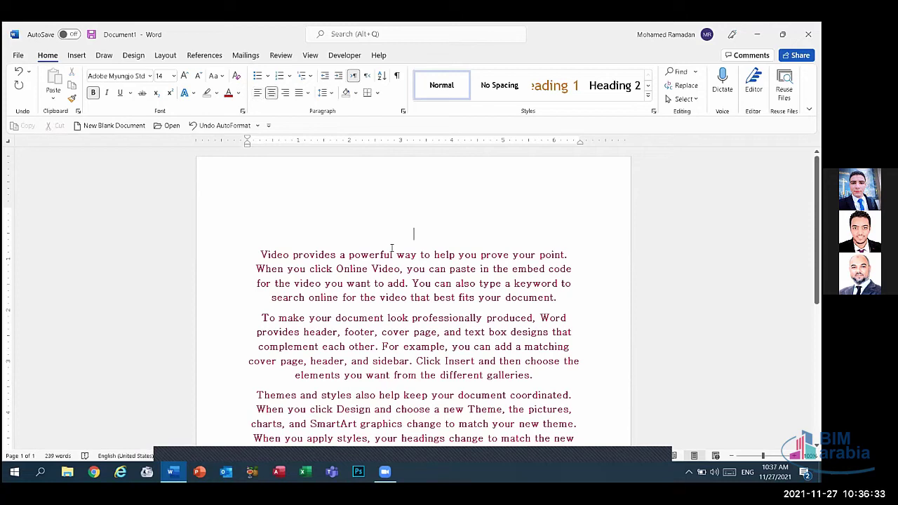
pyautogui.press('BackSpace')
pyautogui.press('BackSpace')
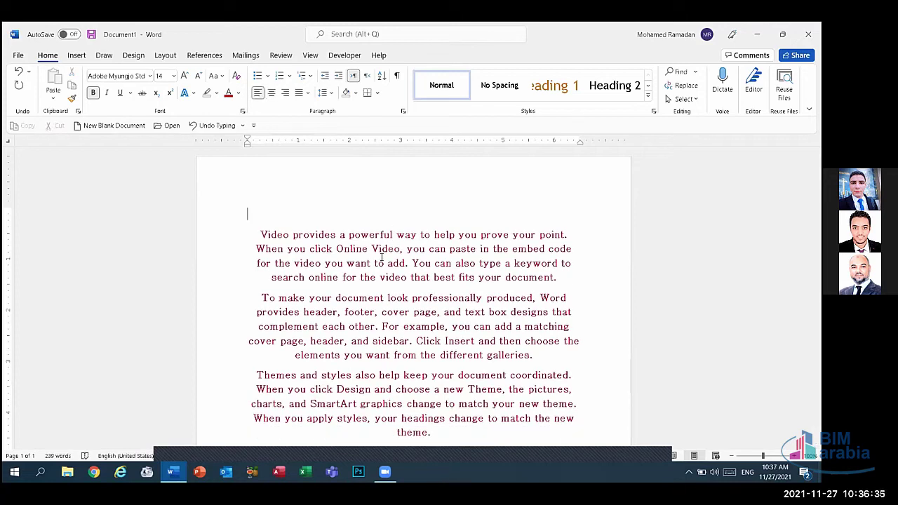
pyautogui.hotkey('ctrl', 'a')
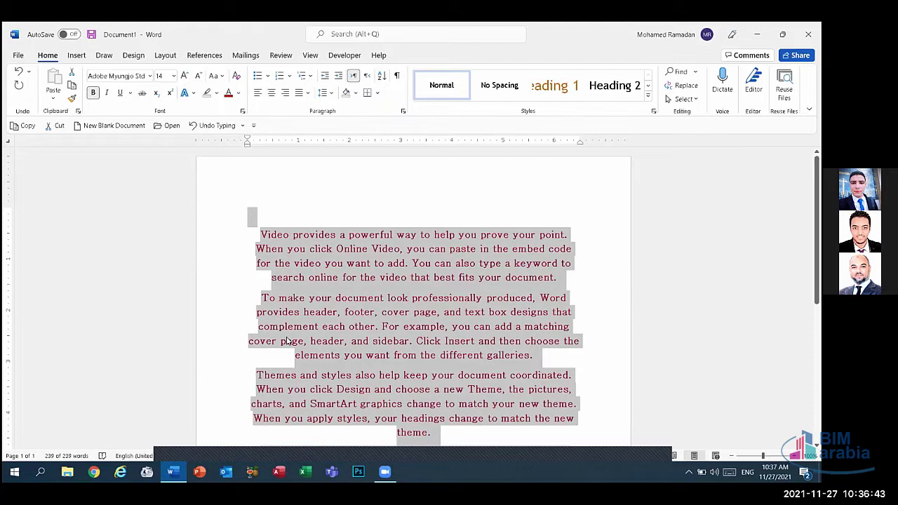
pyautogui.click(307, 93)
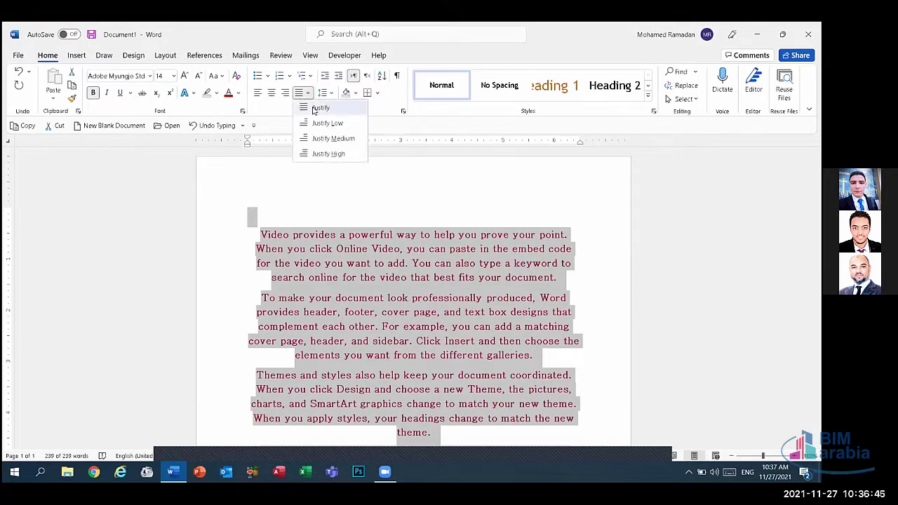
# Justify the selected paragraphs and apply 2.0 line spacing, spilling the text onto a second page
pyautogui.click(312, 109)
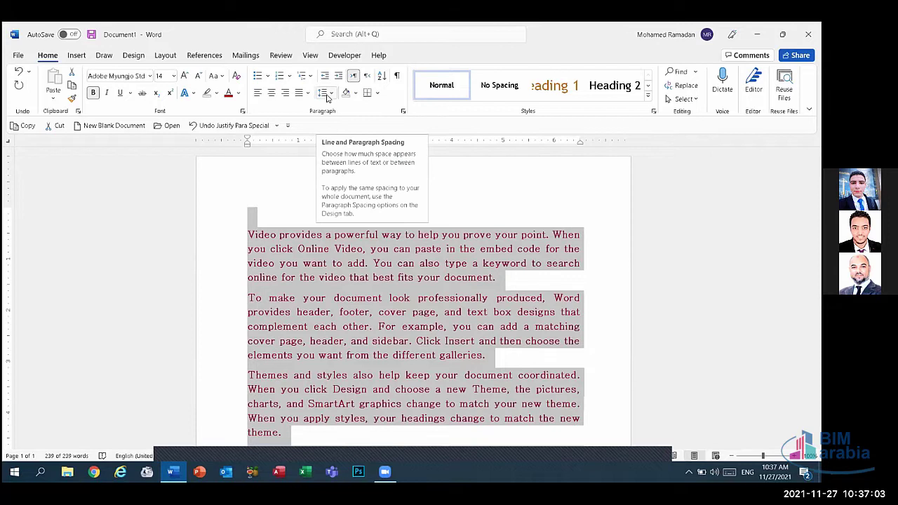
pyautogui.click(327, 97)
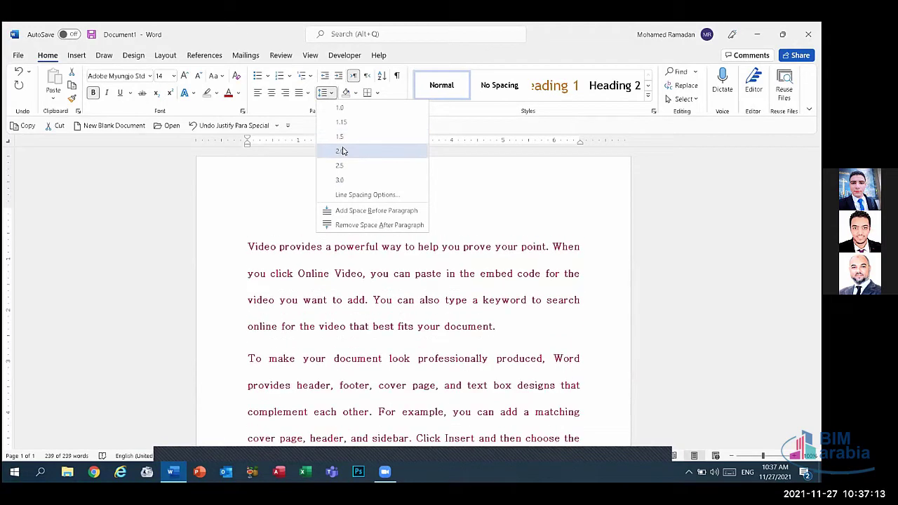
pyautogui.click(341, 151)
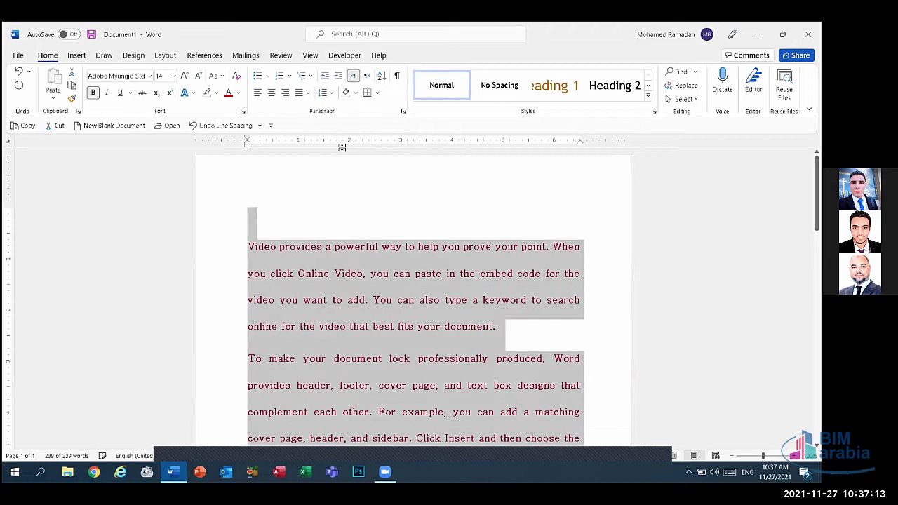
pyautogui.click(258, 231)
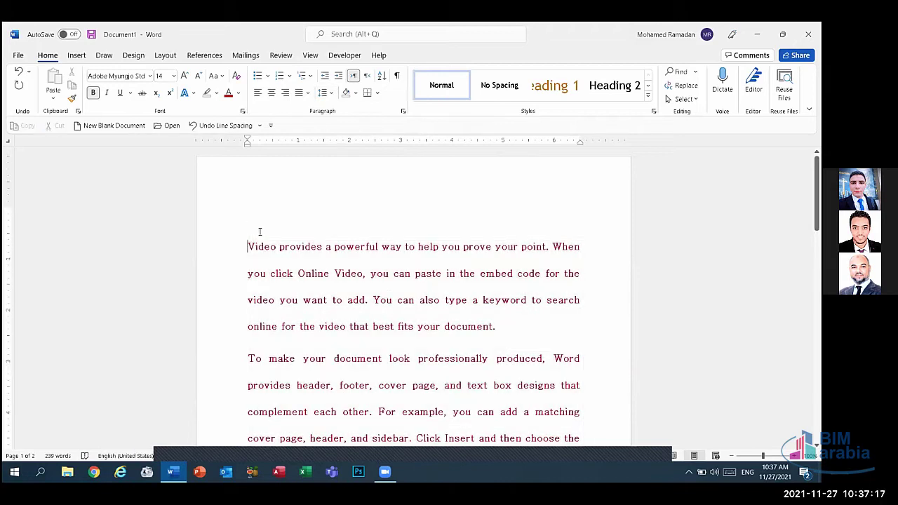
pyautogui.press('Delete')
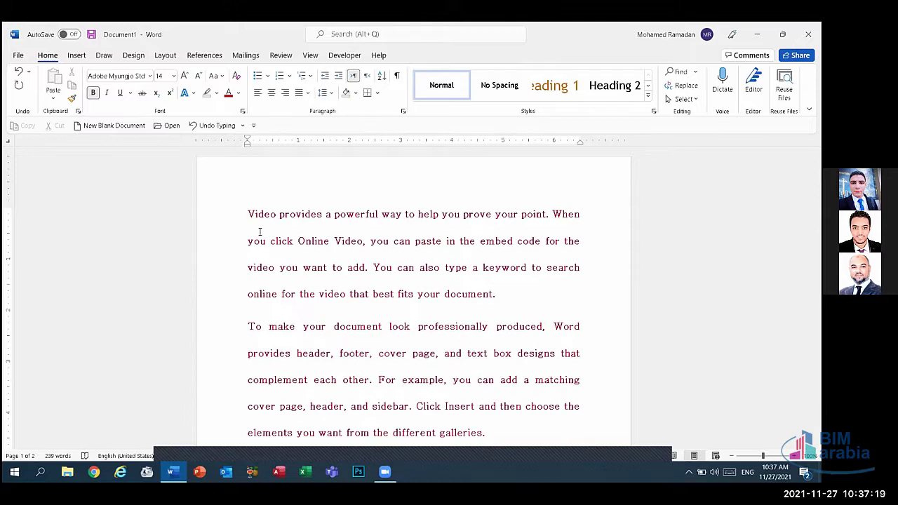
pyautogui.hotkey('ctrl', 'a')
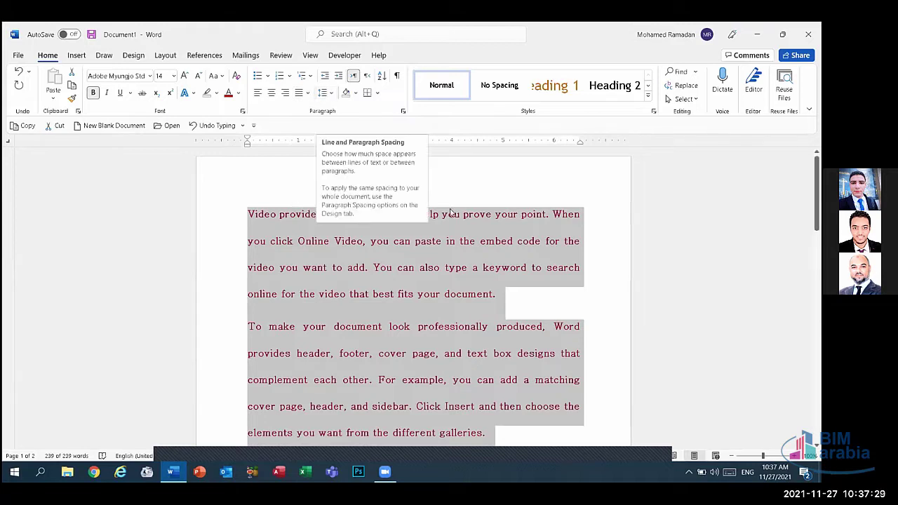
pyautogui.click(476, 242)
pyautogui.moveTo(502, 298); pyautogui.dragTo(246, 212)
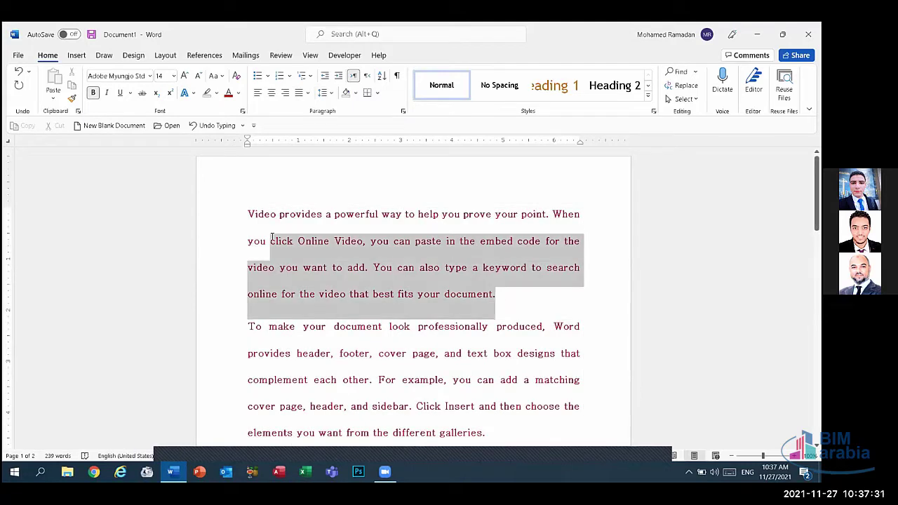
pyautogui.click(355, 93)
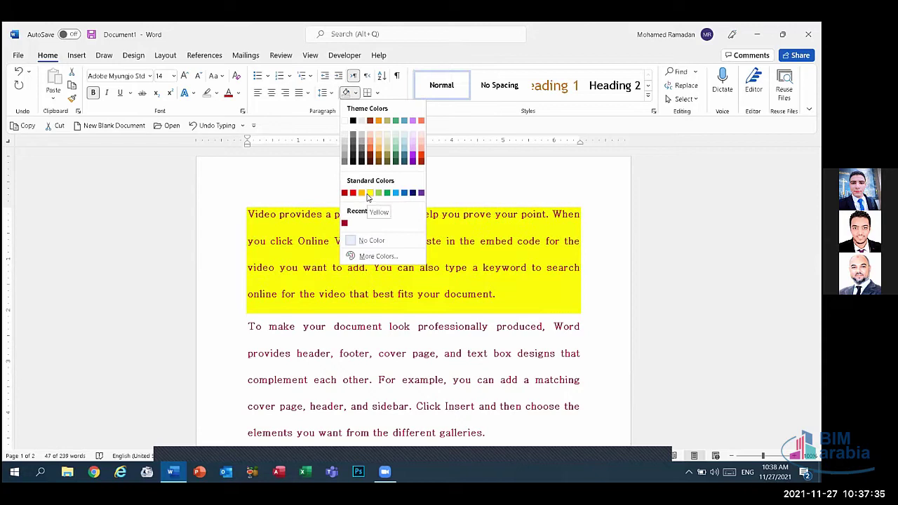
pyautogui.click(368, 197)
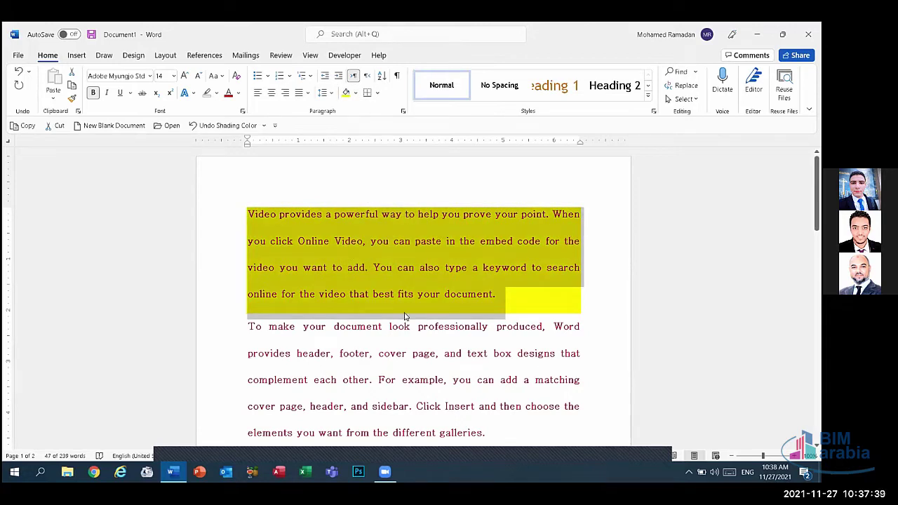
pyautogui.hotkey('ctrl', 'z')
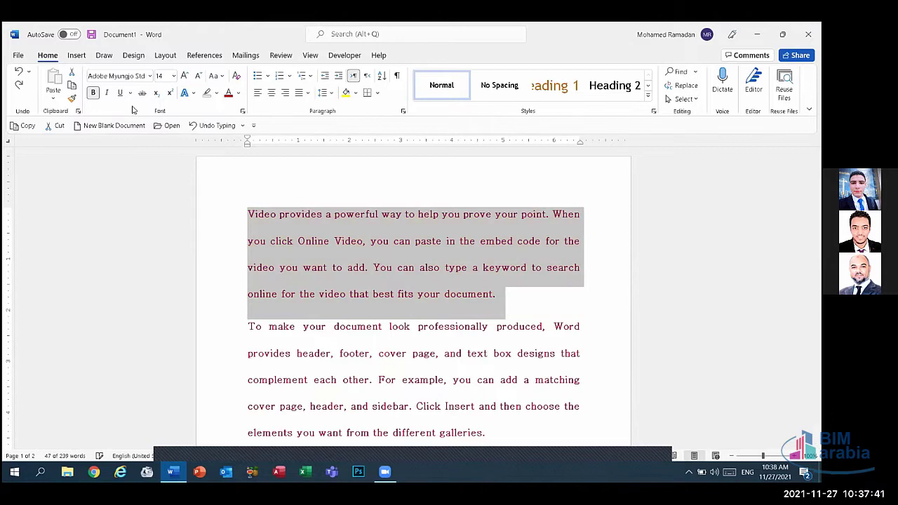
pyautogui.click(217, 94)
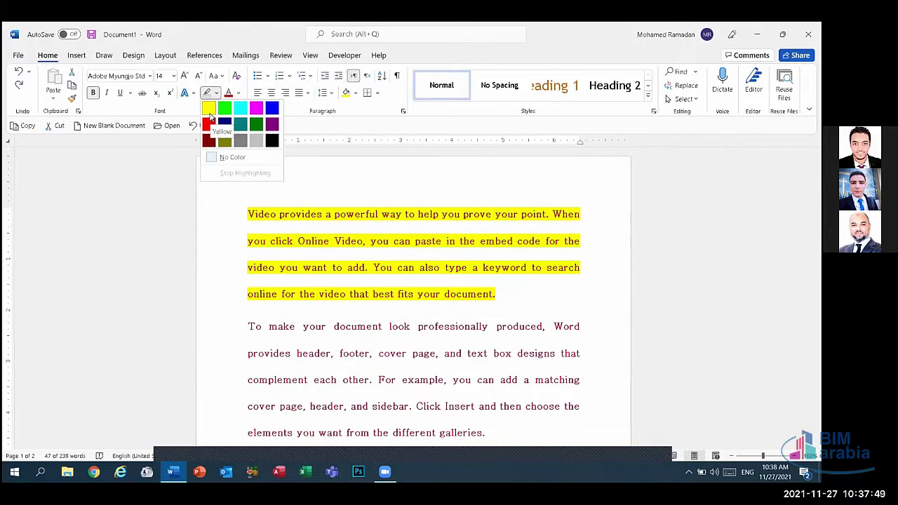
pyautogui.click(346, 93)
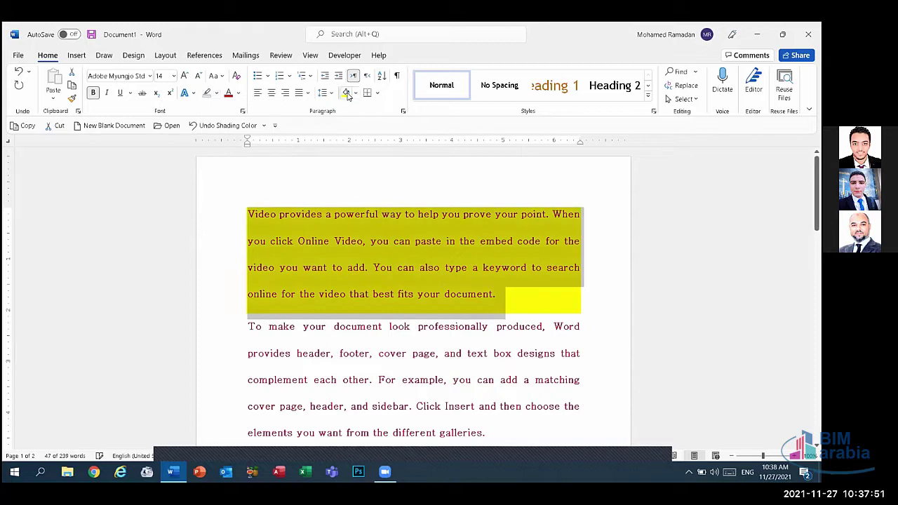
pyautogui.click(218, 94)
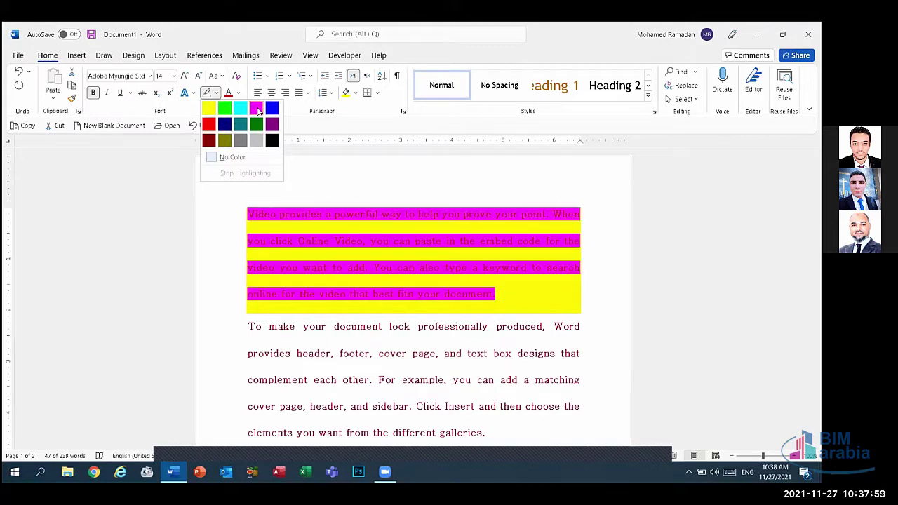
pyautogui.click(406, 295)
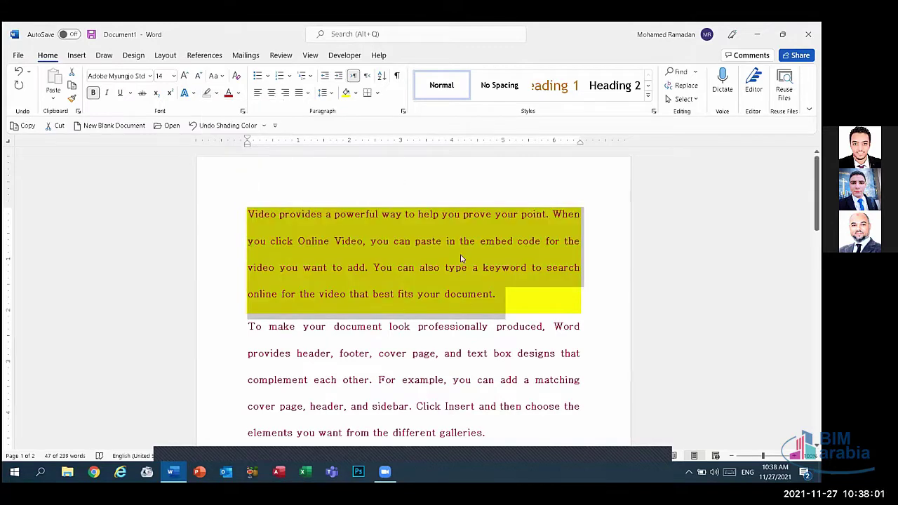
pyautogui.hotkey('ctrl', 'z')
pyautogui.hotkey('ctrl', 'z')
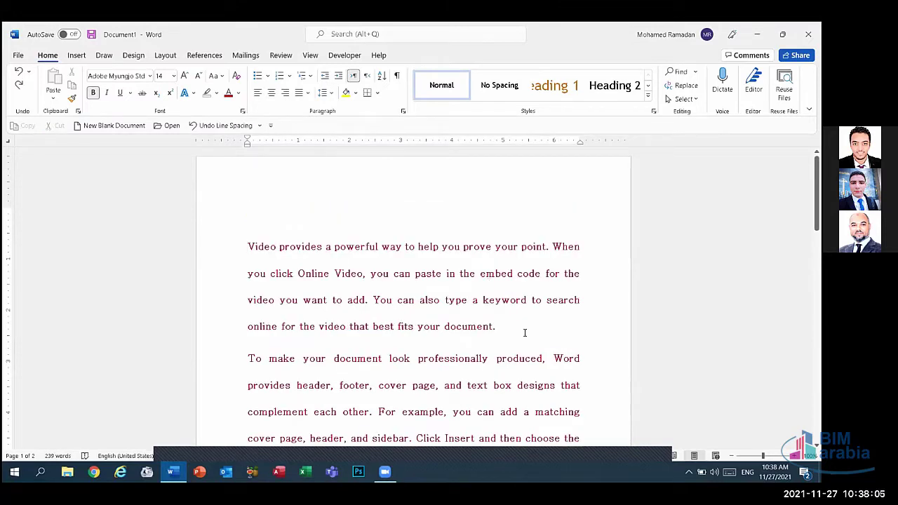
pyautogui.moveTo(524, 332); pyautogui.dragTo(241, 256)
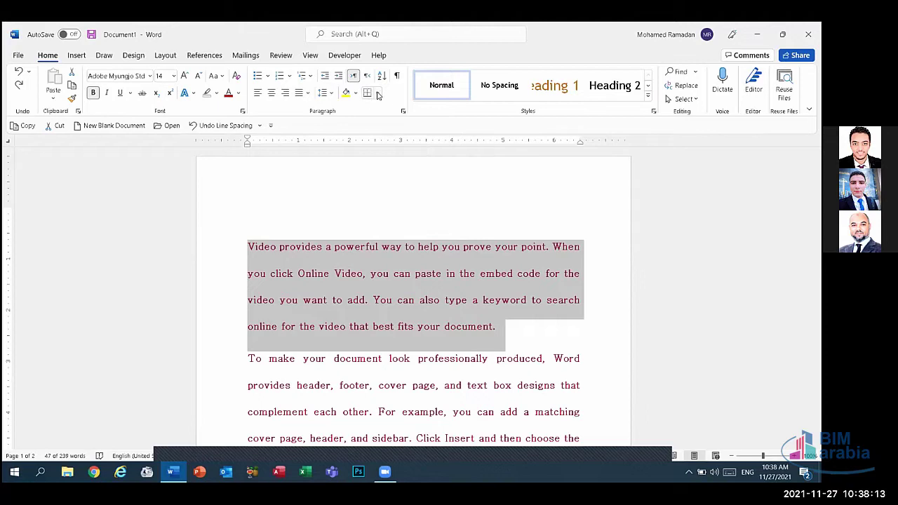
pyautogui.click(377, 93)
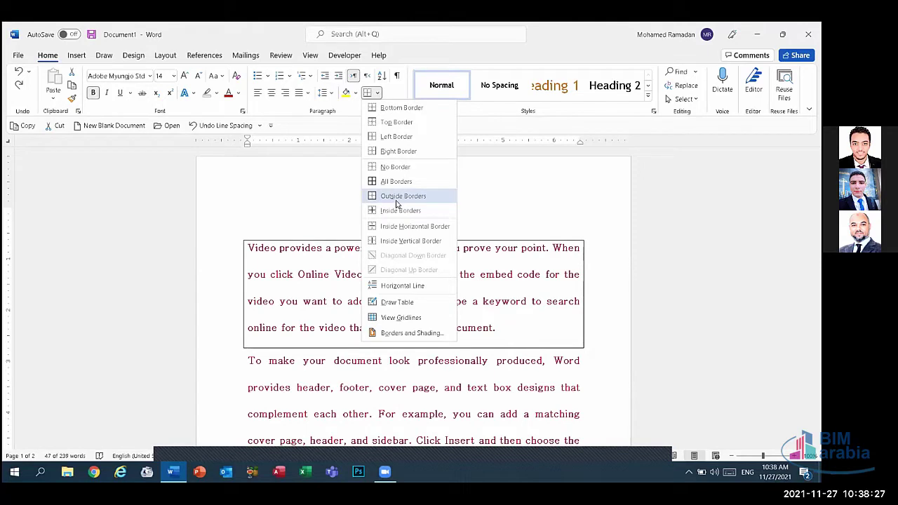
pyautogui.click(396, 197)
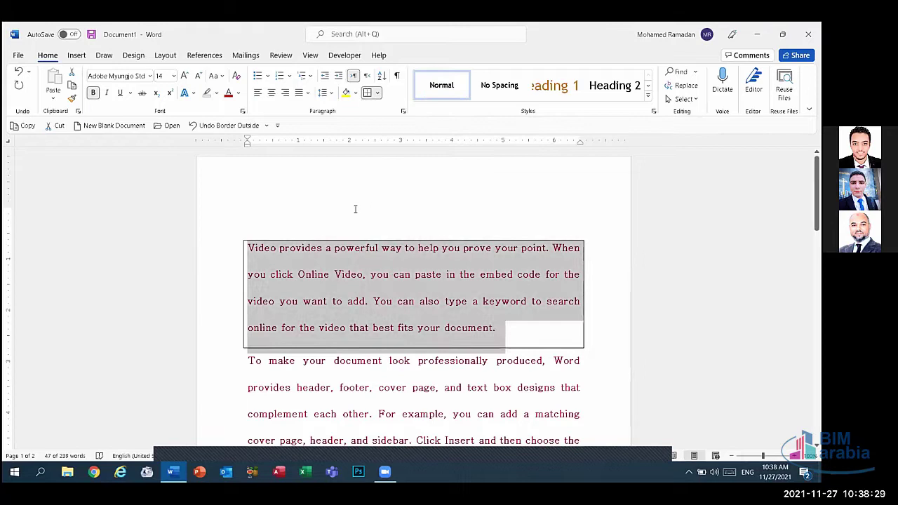
pyautogui.click(355, 209)
pyautogui.hotkey('ctrl', 'z')
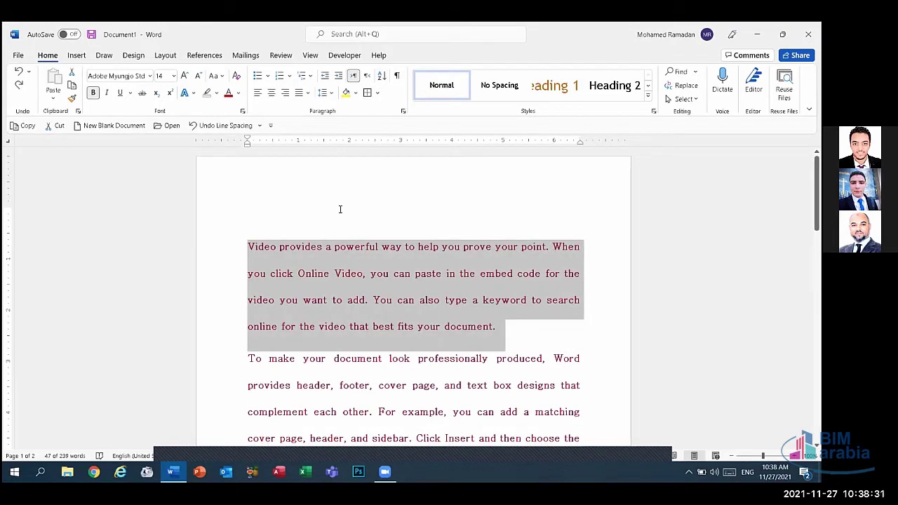
pyautogui.click(249, 215)
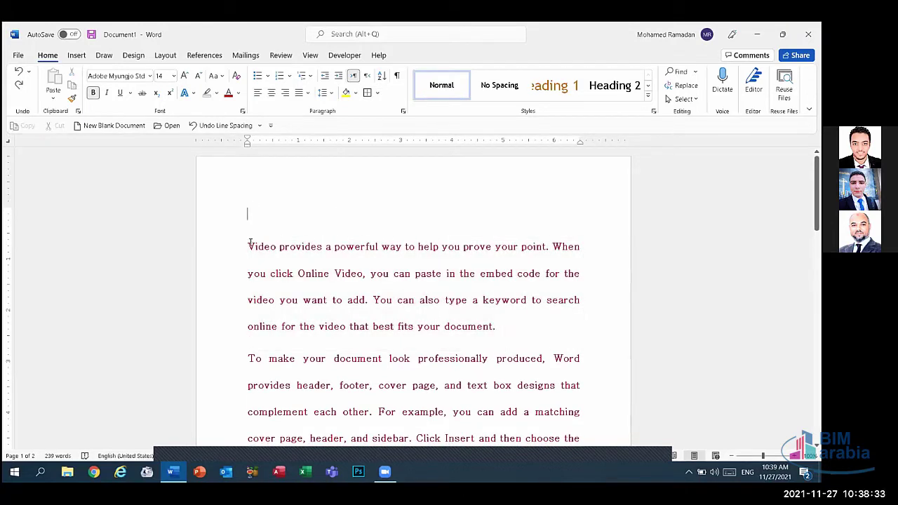
# Type three name lines and format them as a 1. 2. 3. numbered list
pyautogui.write('Mo')
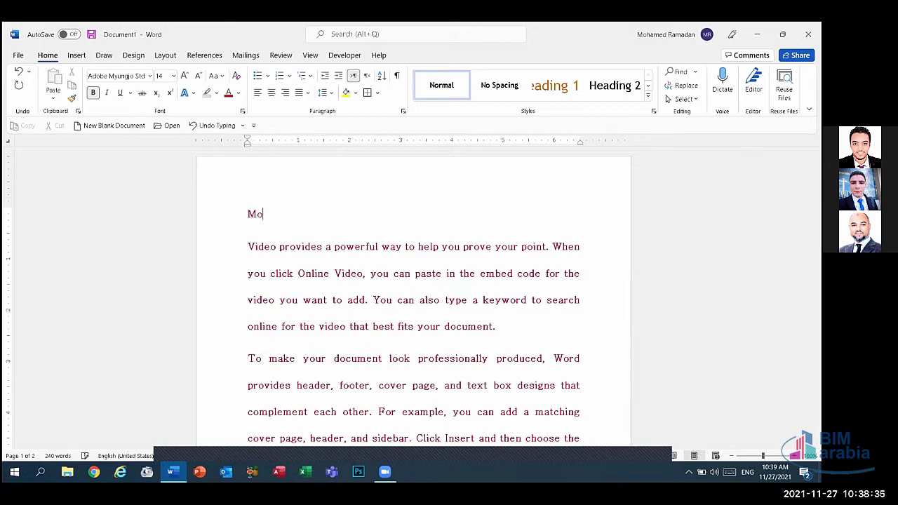
pyautogui.write('hamed')
pyautogui.press('Return')
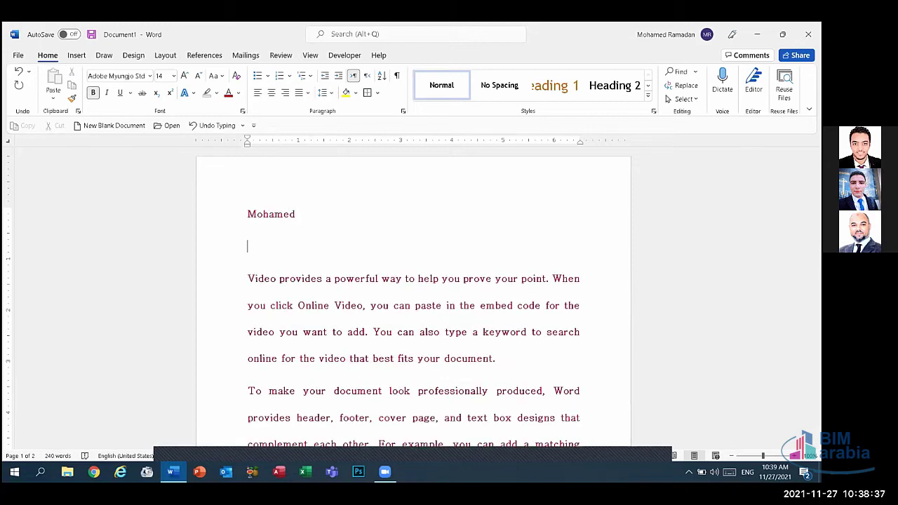
pyautogui.write('Ramadan')
pyautogui.press('Return')
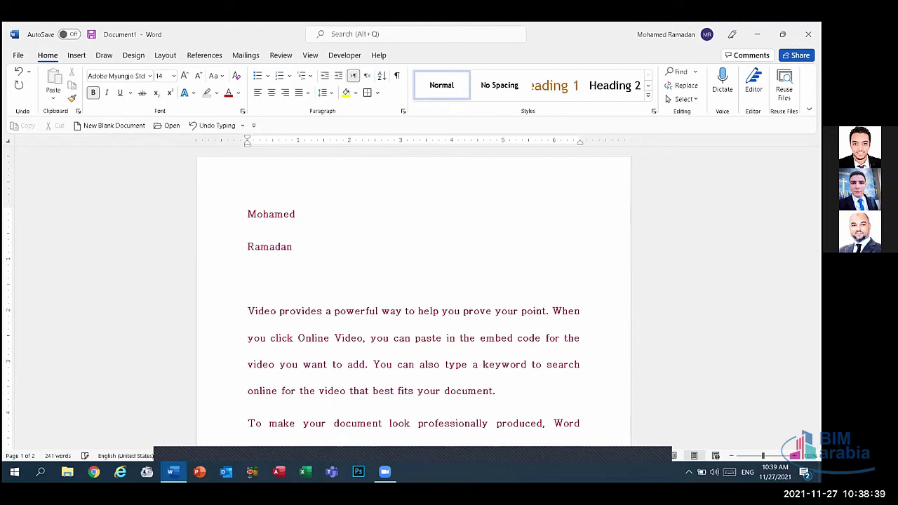
pyautogui.write('Mahmoud')
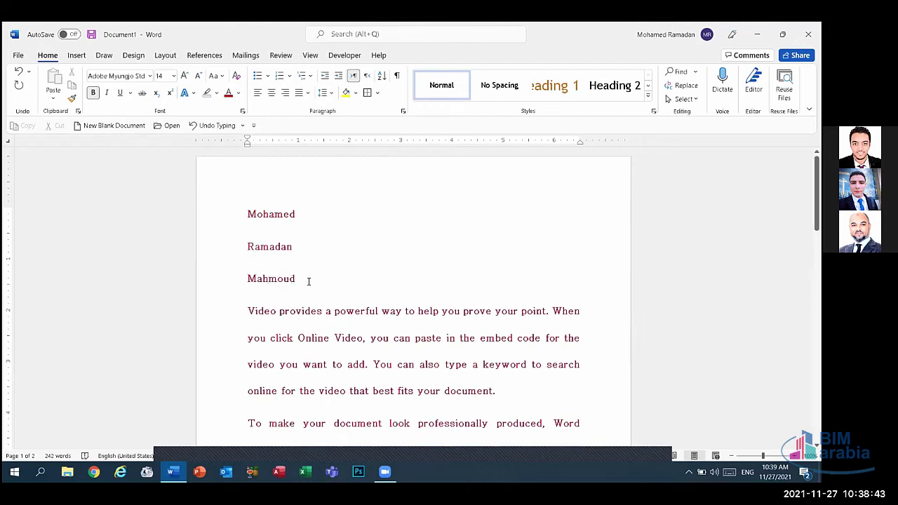
pyautogui.moveTo(308, 282); pyautogui.dragTo(201, 235)
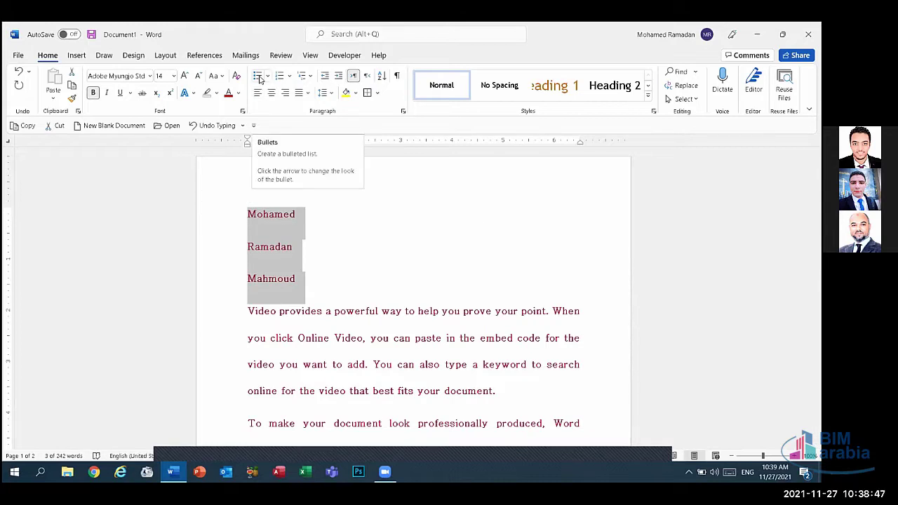
pyautogui.click(267, 76)
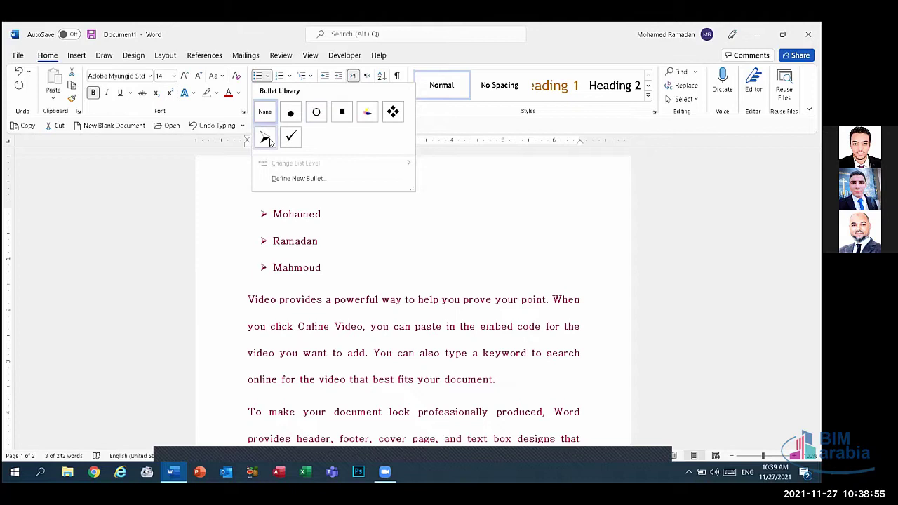
pyautogui.click(289, 76)
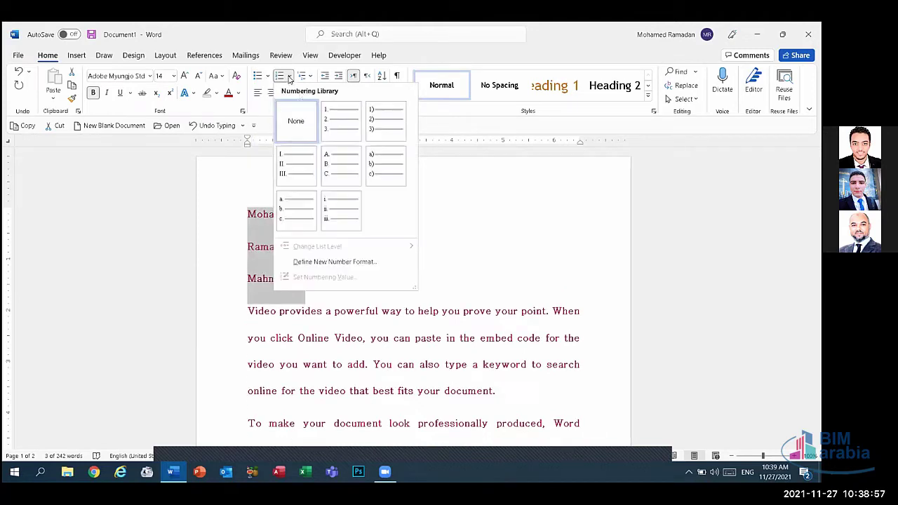
pyautogui.click(341, 122)
# Select the whole three-item numbered list and delete it
pyautogui.doubleClick(336, 251)
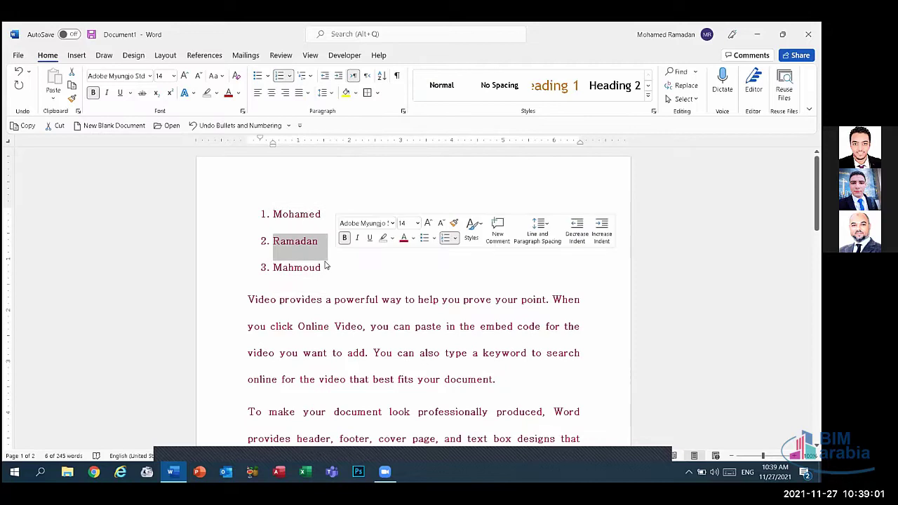
pyautogui.click(335, 269)
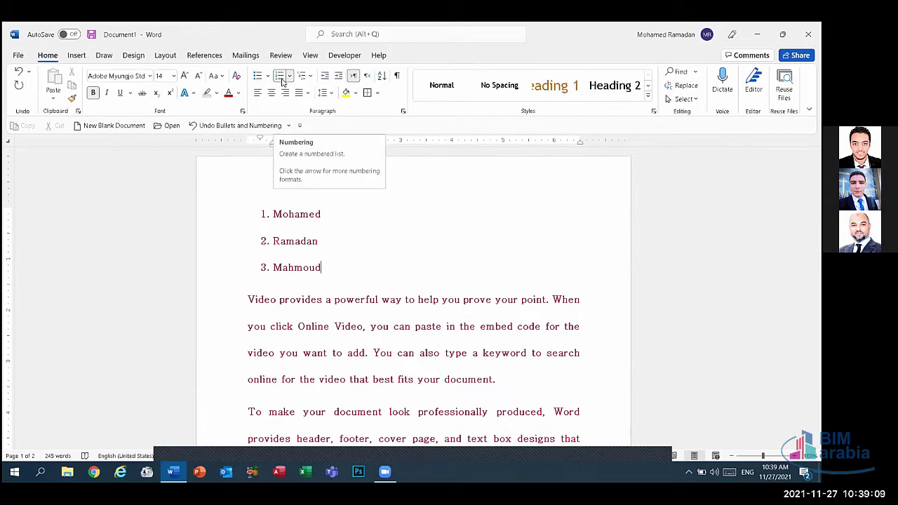
pyautogui.moveTo(331, 268); pyautogui.dragTo(249, 225)
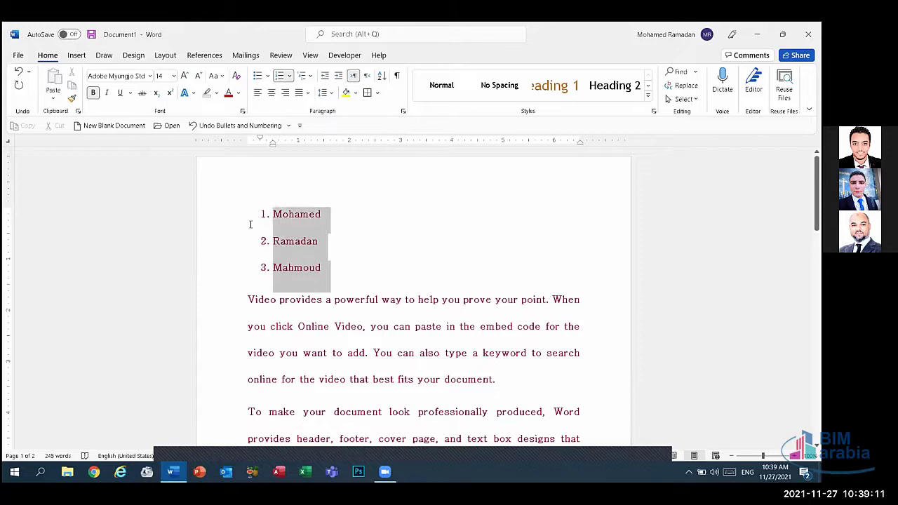
pyautogui.press('Delete')
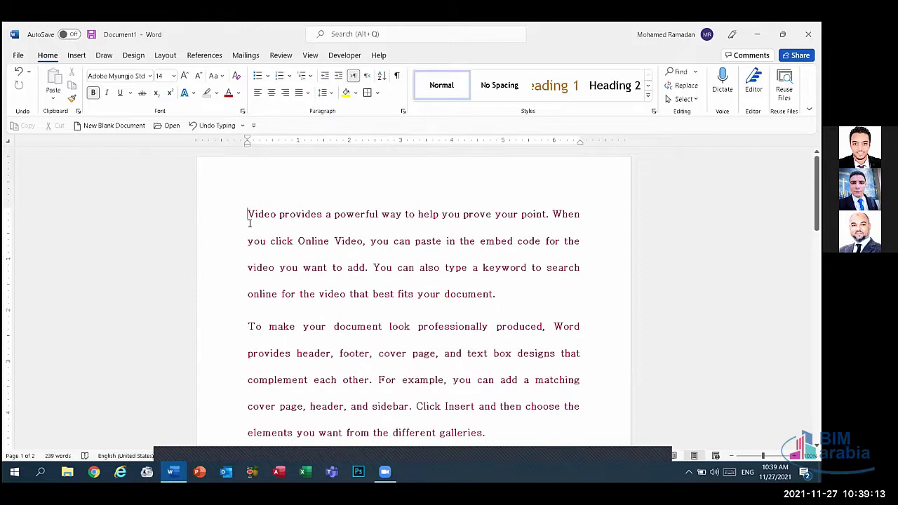
# Add blank lines above the first paragraph and place the caret on the top line
pyautogui.hotkey('ctrl', 'a')
pyautogui.click(249, 215)
pyautogui.press('Return')
pyautogui.press('Return')
pyautogui.press('Return')
pyautogui.press('Return')
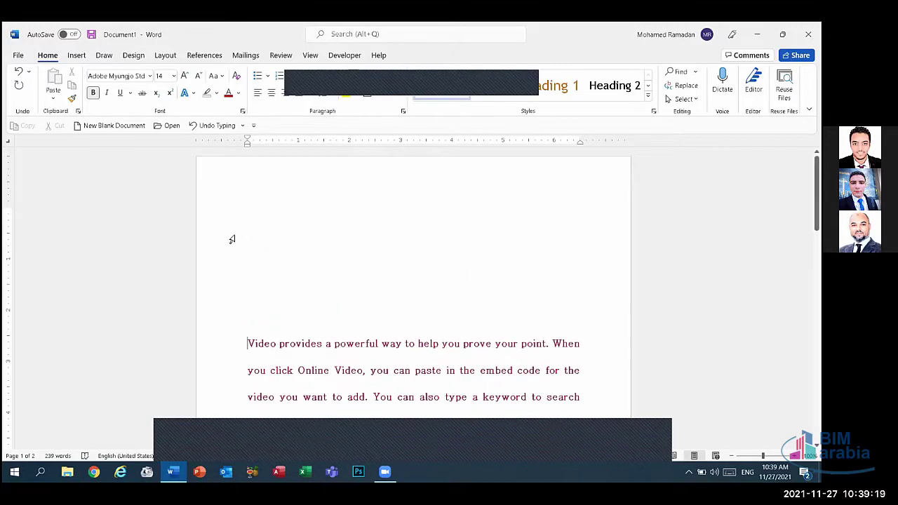
pyautogui.doubleClick(300, 250)
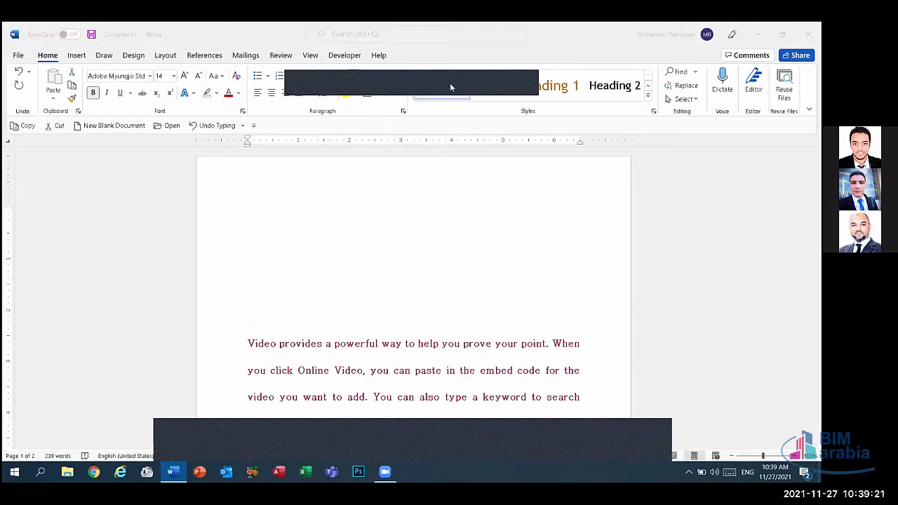
pyautogui.click(281, 260)
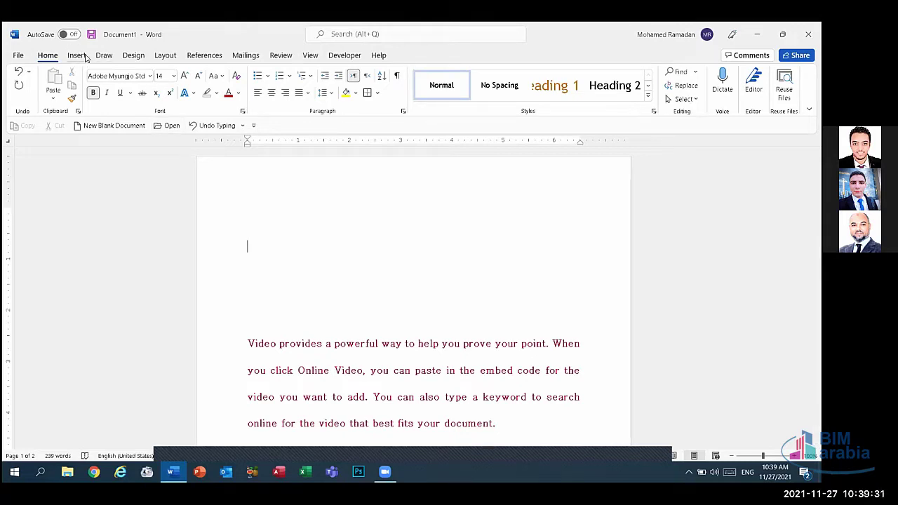
# Insert a 5x4 table from the Insert tab grid, then delete it
pyautogui.click(78, 57)
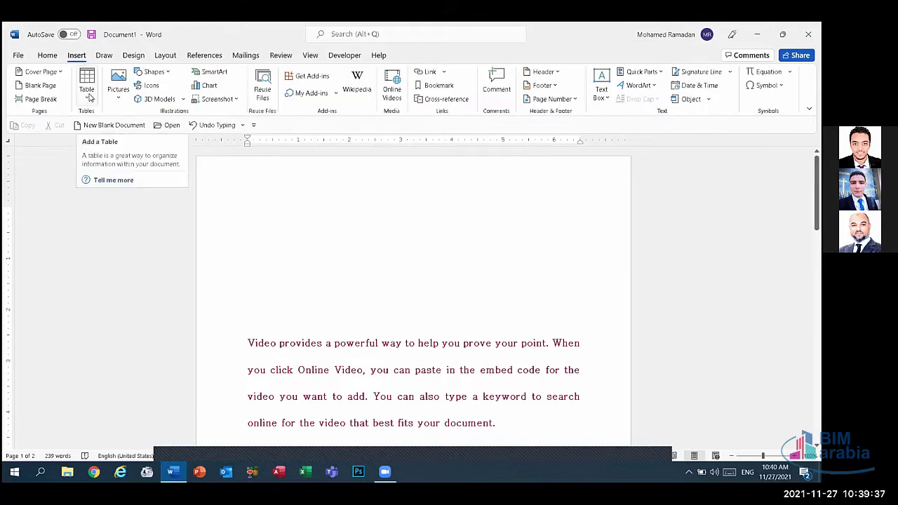
pyautogui.click(86, 88)
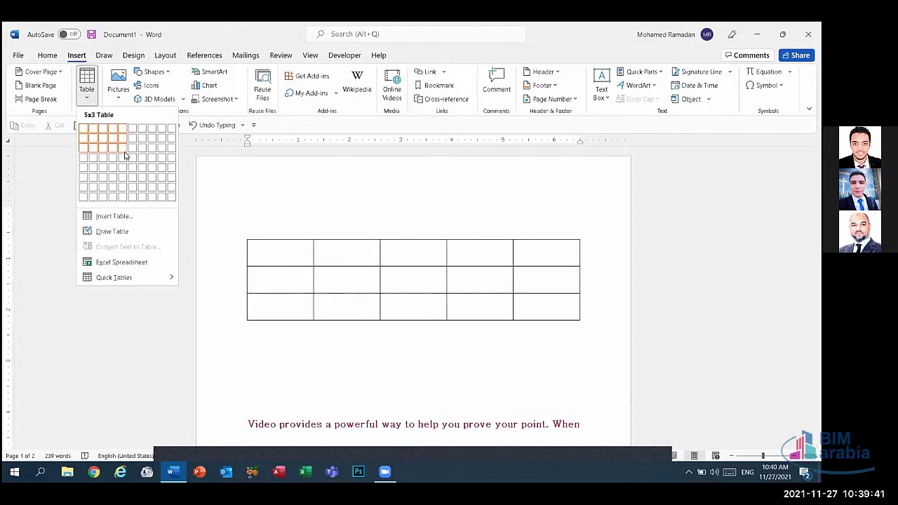
pyautogui.click(123, 157)
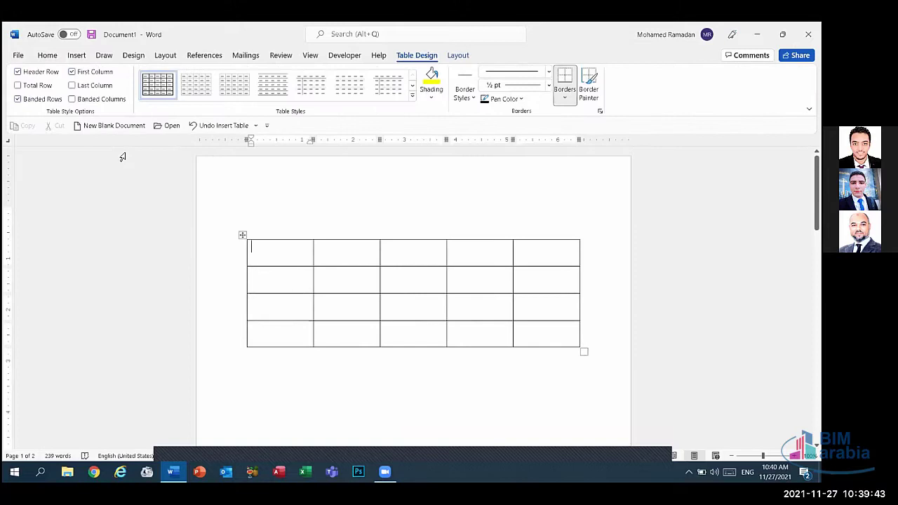
pyautogui.click(243, 235)
pyautogui.press('BackSpace')
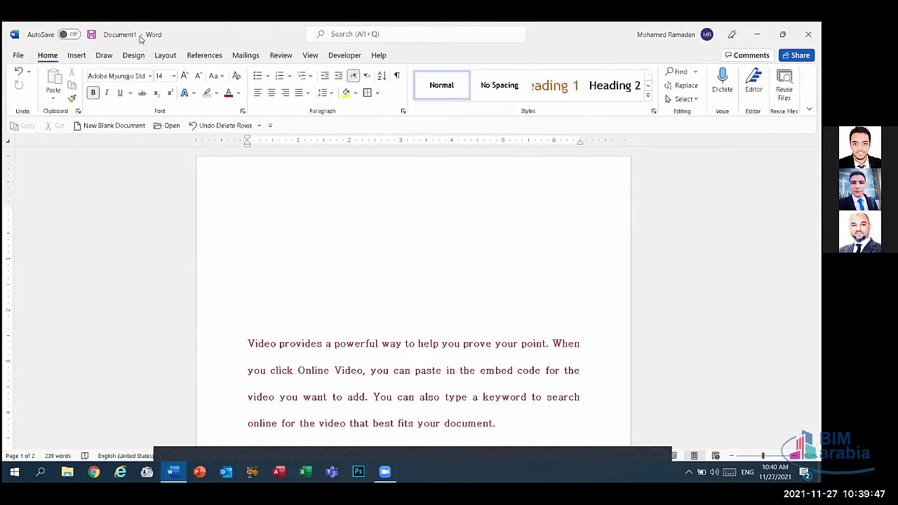
pyautogui.click(82, 53)
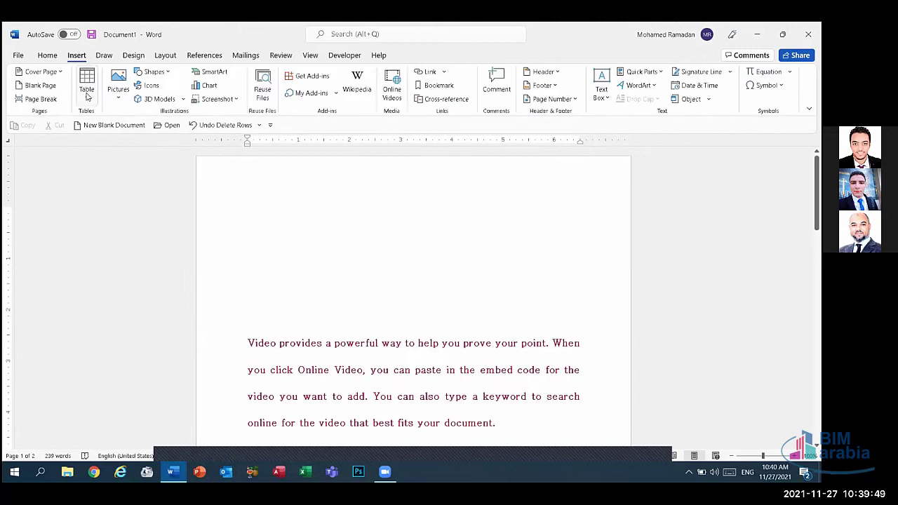
# Use the Insert Table dialog to set 4 columns and 3 rows and confirm
pyautogui.click(88, 97)
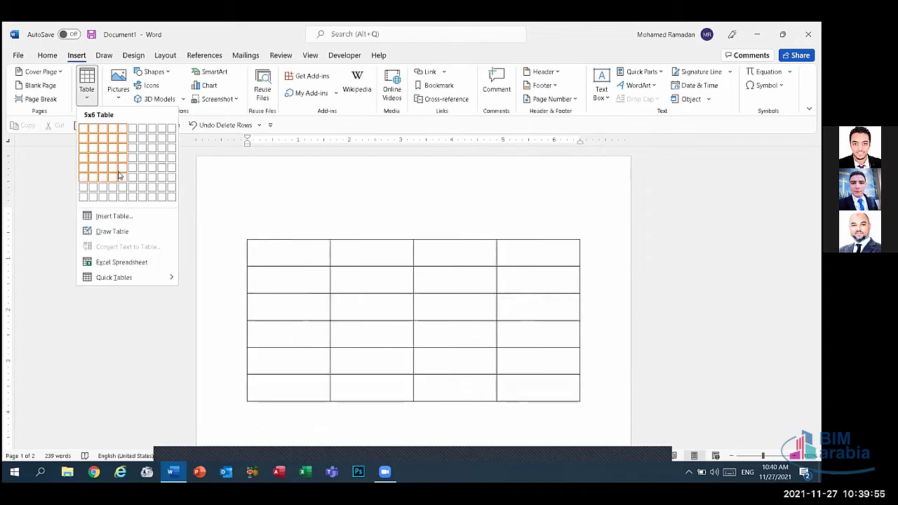
pyautogui.click(119, 217)
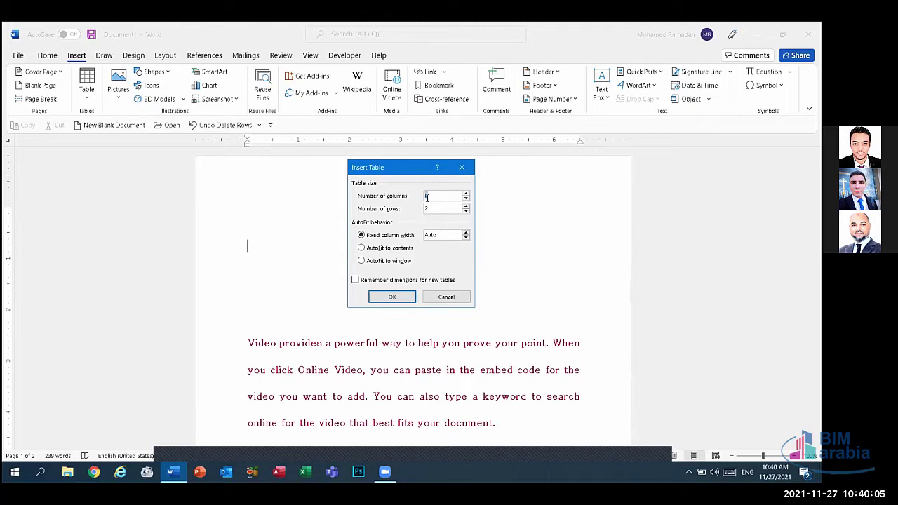
pyautogui.press('BackSpace')
pyautogui.write('4')
pyautogui.press('BackSpace')
pyautogui.write('3')
pyautogui.click(392, 297)
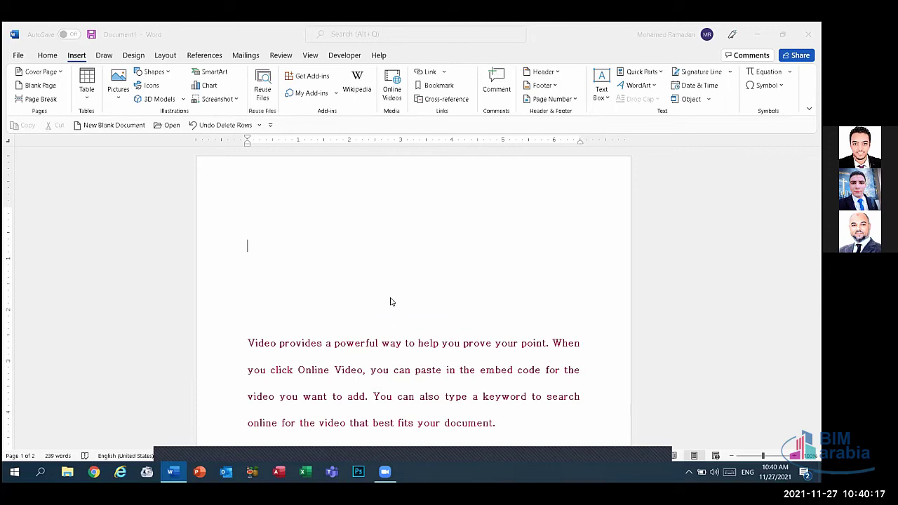
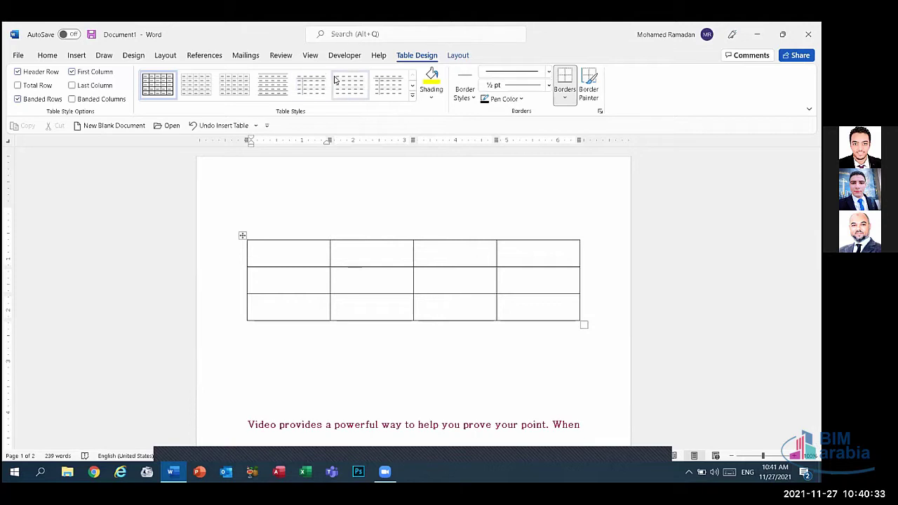
# Preview the table styles gallery without applying one, then delete the empty four-column table
pyautogui.click(413, 86)
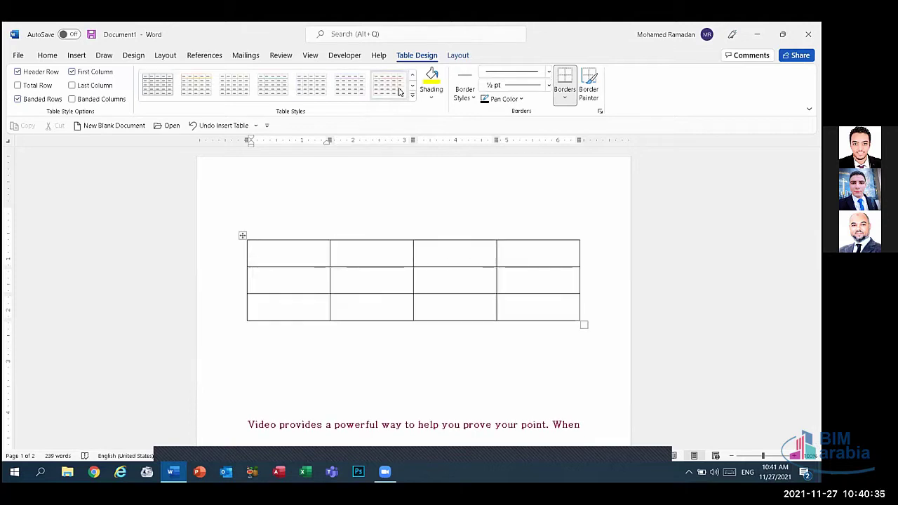
pyautogui.click(413, 98)
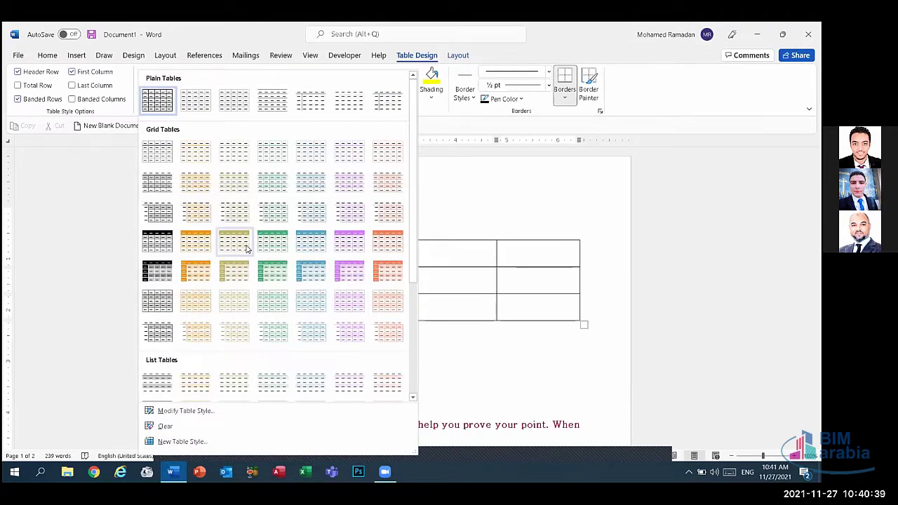
pyautogui.click(472, 151)
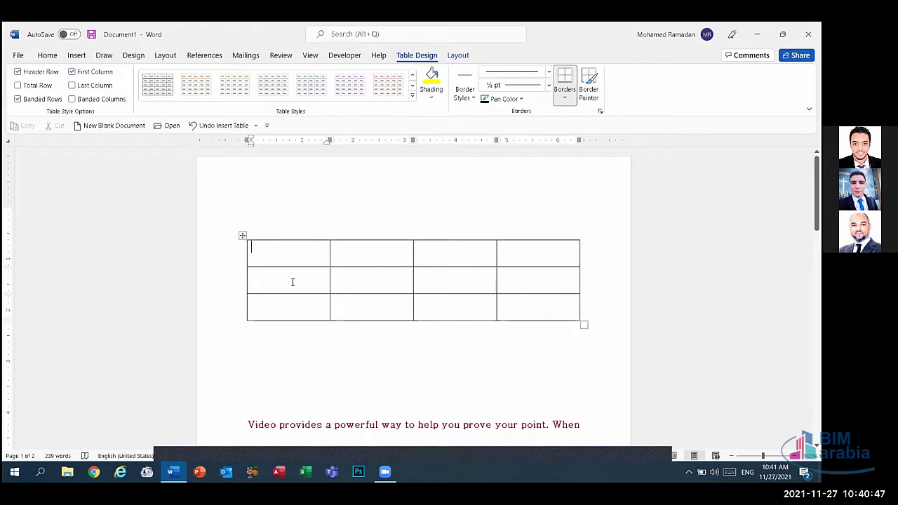
pyautogui.click(242, 235)
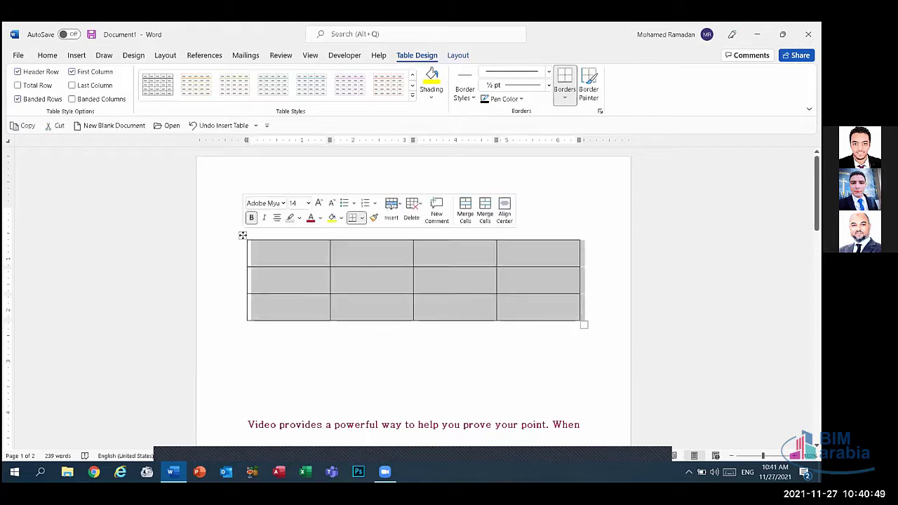
pyautogui.press('BackSpace')
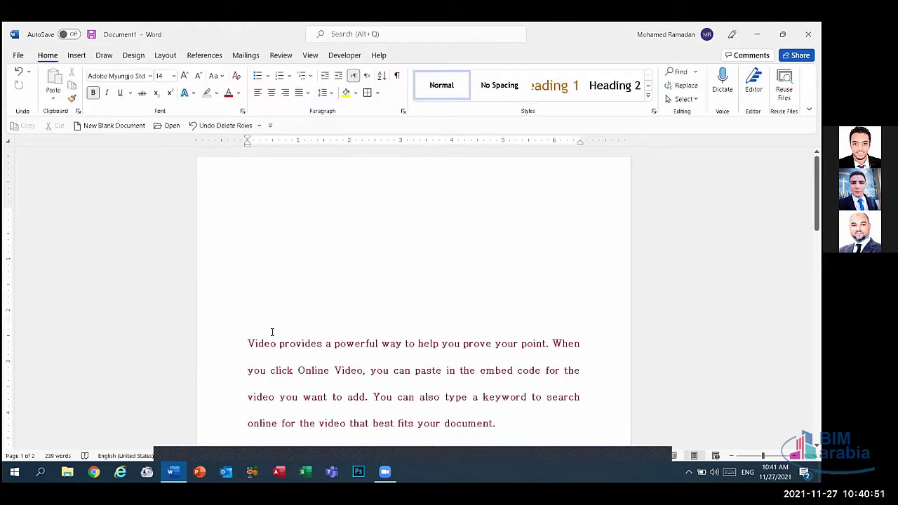
# Remove the empty lines above the Video paragraph
pyautogui.doubleClick(272, 332)
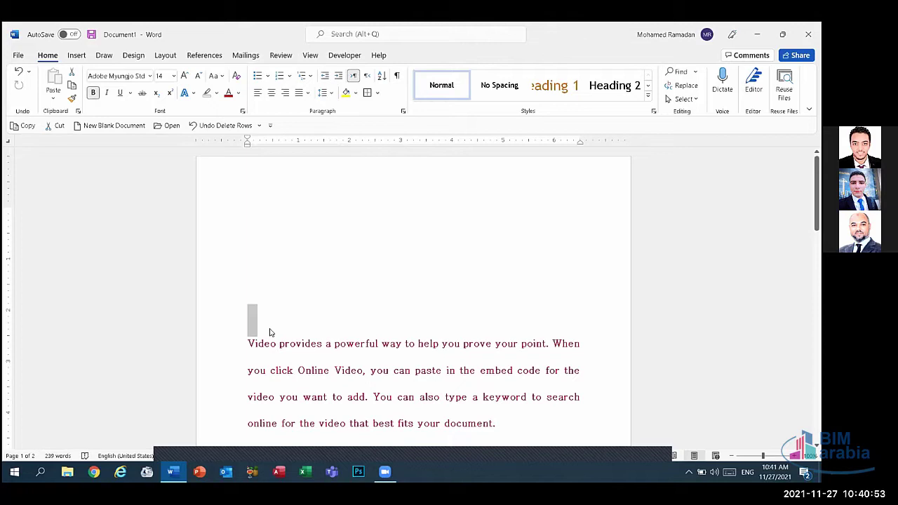
pyautogui.click(254, 324)
pyautogui.press('BackSpace')
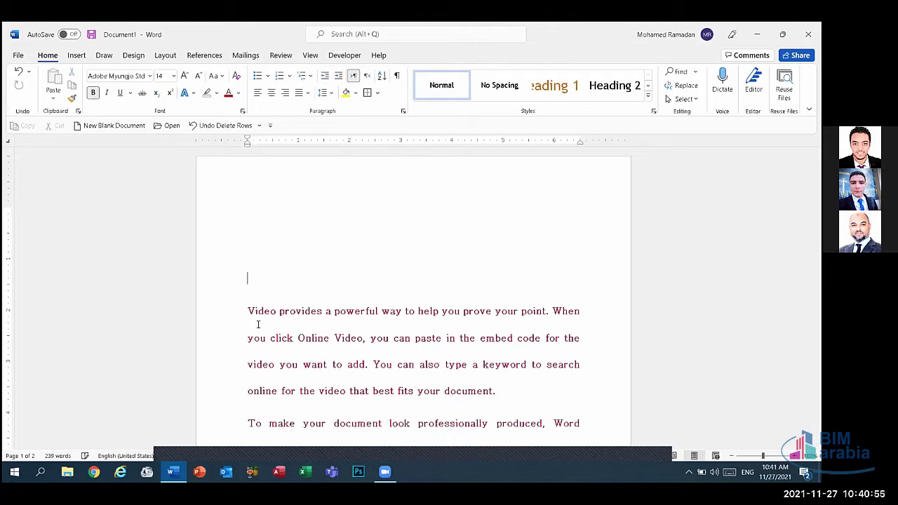
pyautogui.press('BackSpace')
pyautogui.press('BackSpace')
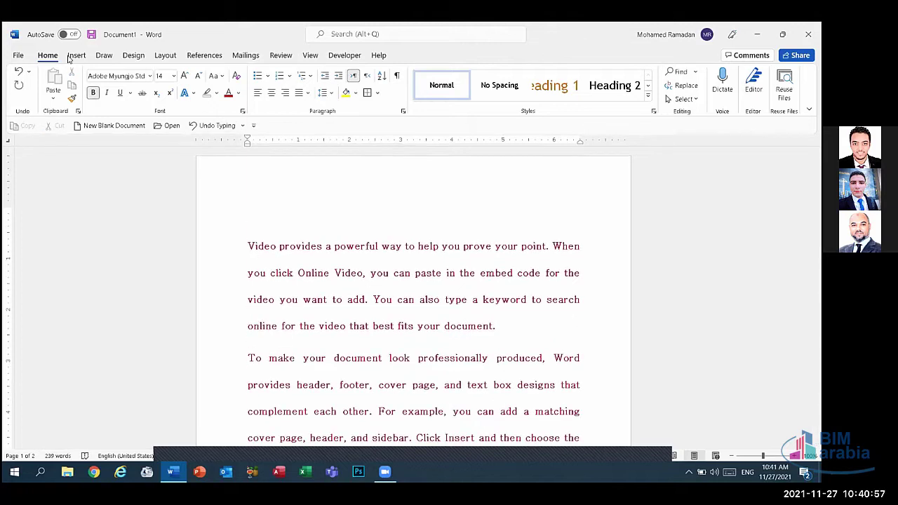
# Insert the picture المحترف.png from this device at the top of the page
pyautogui.click(77, 55)
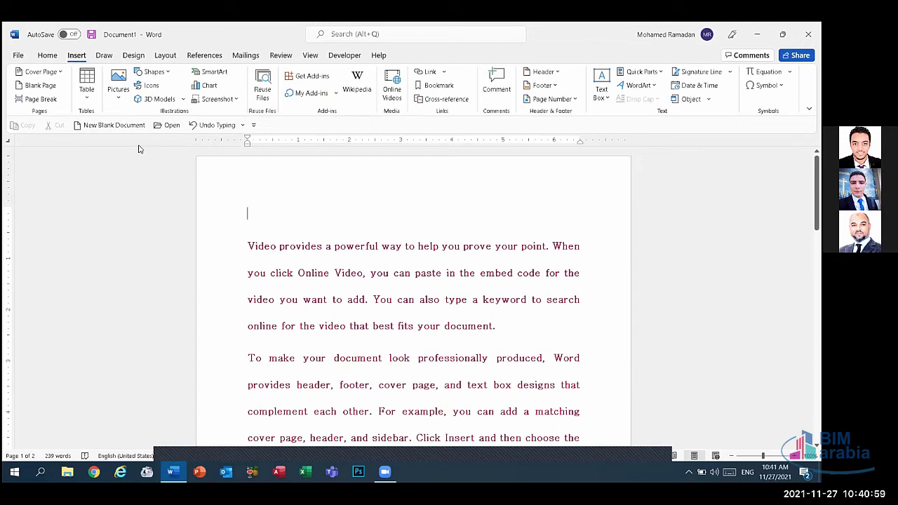
pyautogui.click(120, 99)
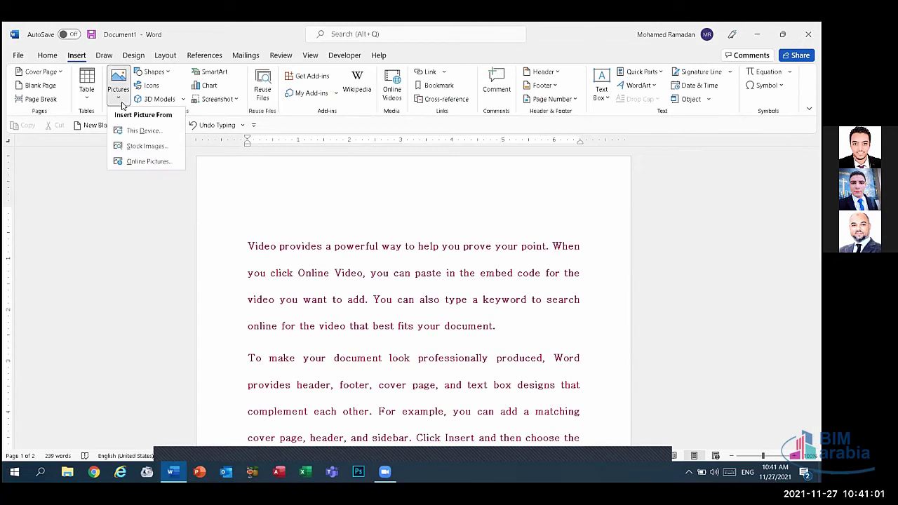
pyautogui.click(153, 134)
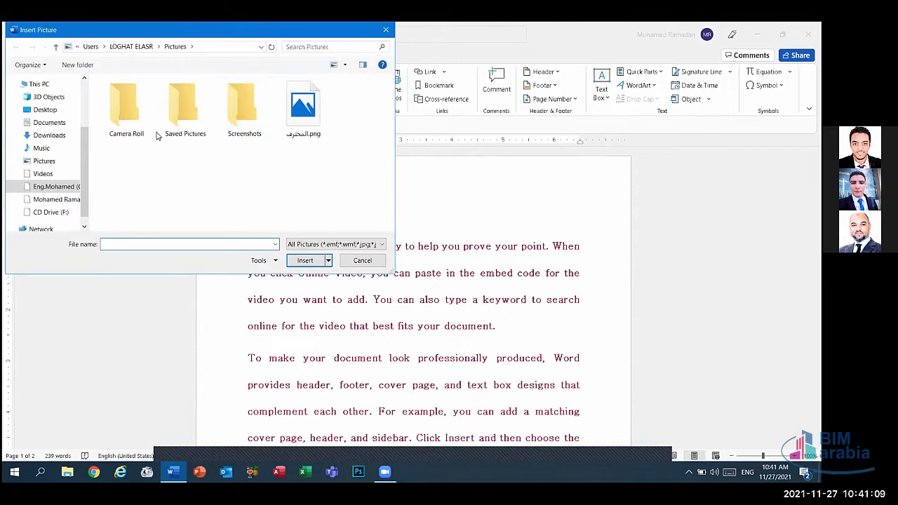
pyautogui.click(287, 103)
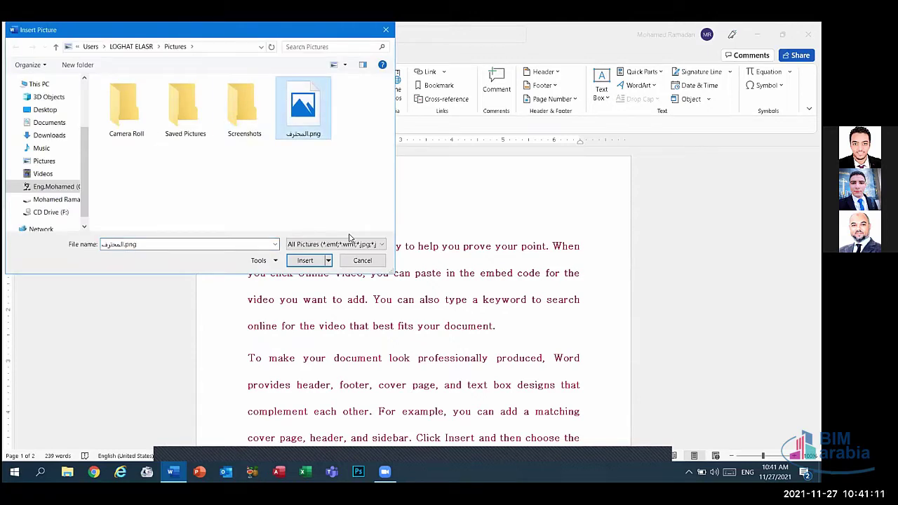
pyautogui.click(306, 261)
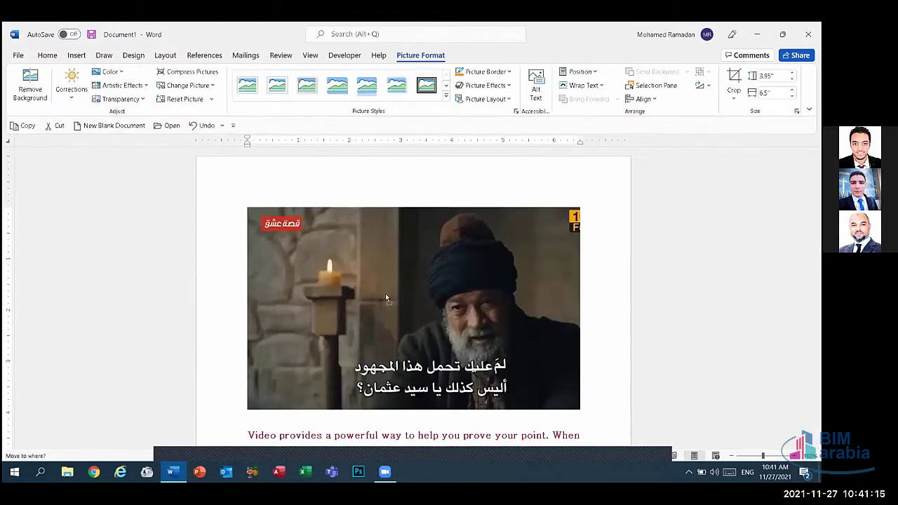
# Set the picture's wrapping to Behind Text, then In Front of Text, and drag it up-left
pyautogui.click(430, 303)
pyautogui.click(460, 302)
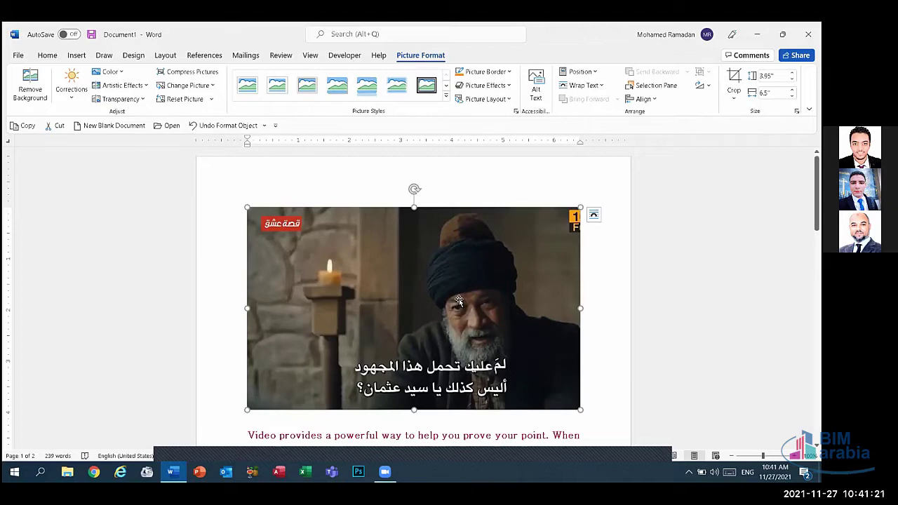
pyautogui.rightClick(458, 299)
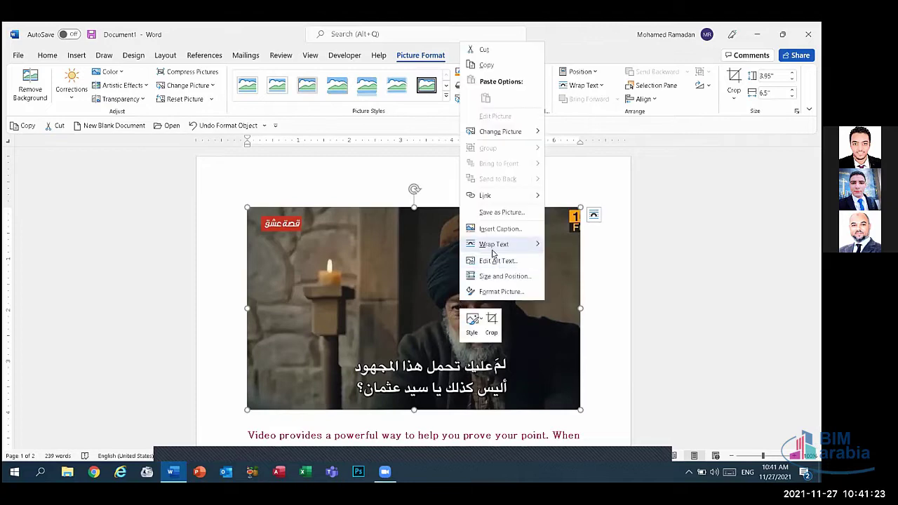
pyautogui.moveTo(495, 251)
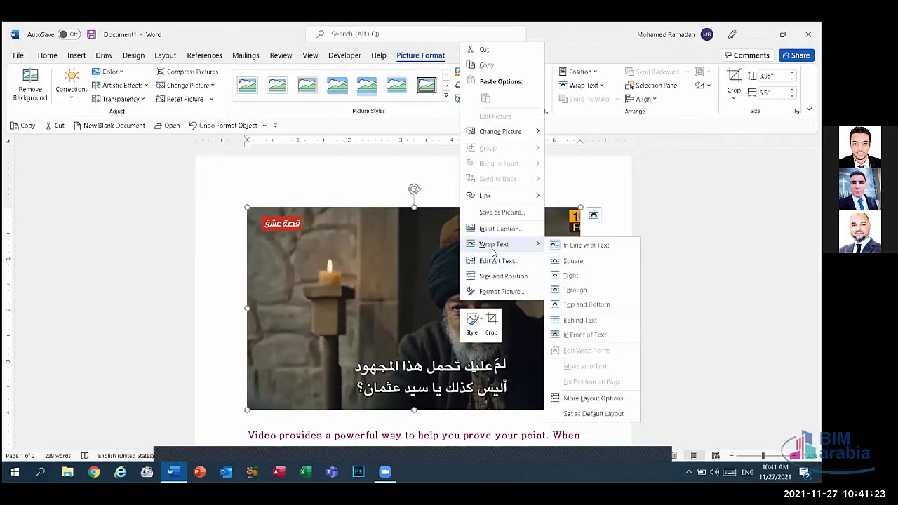
pyautogui.click(580, 320)
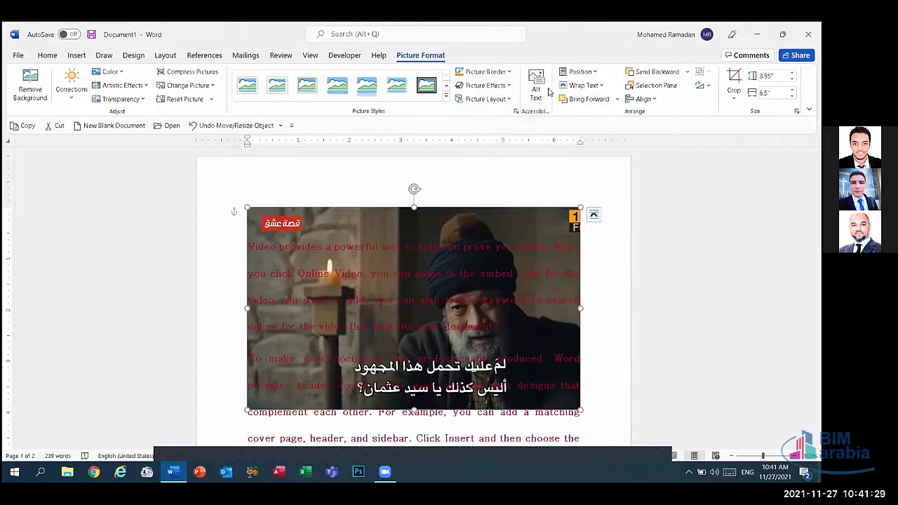
pyautogui.click(596, 86)
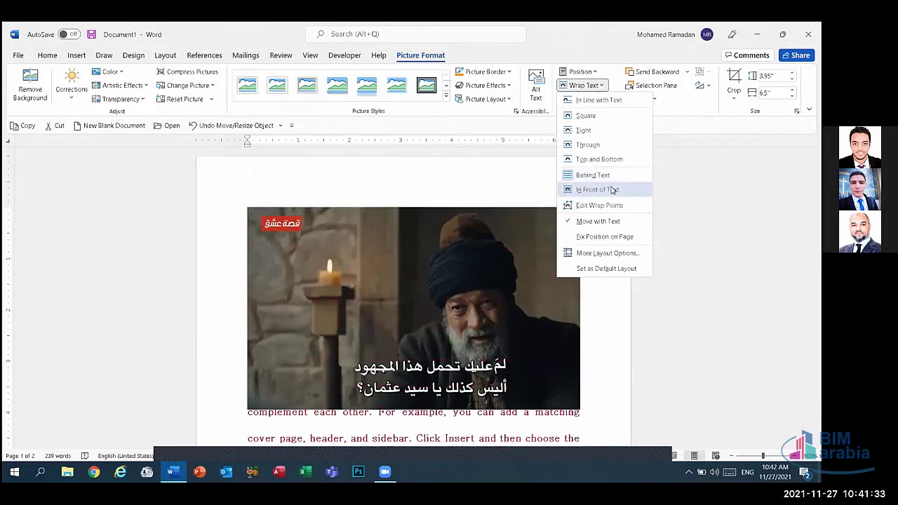
pyautogui.click(612, 191)
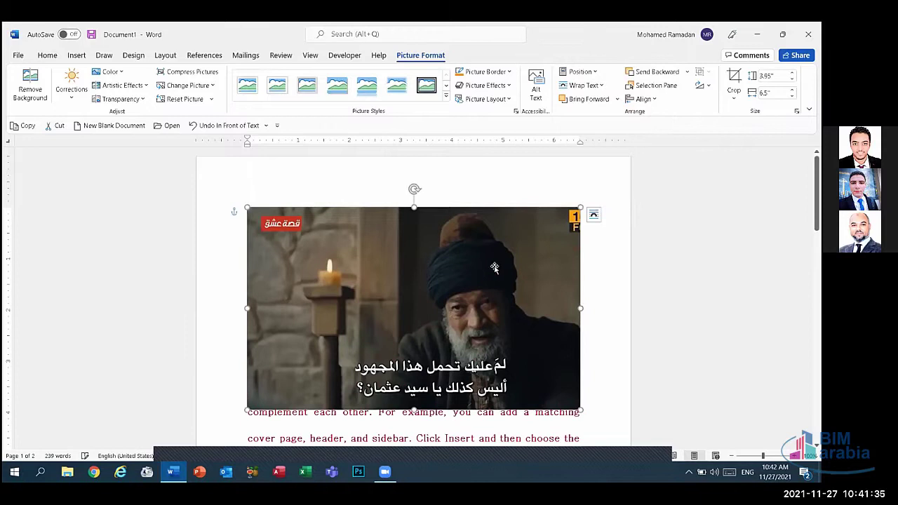
pyautogui.moveTo(494, 267)
pyautogui.mouseDown()
pyautogui.moveTo(415, 332)
pyautogui.moveTo(476, 237)
pyautogui.mouseUp()
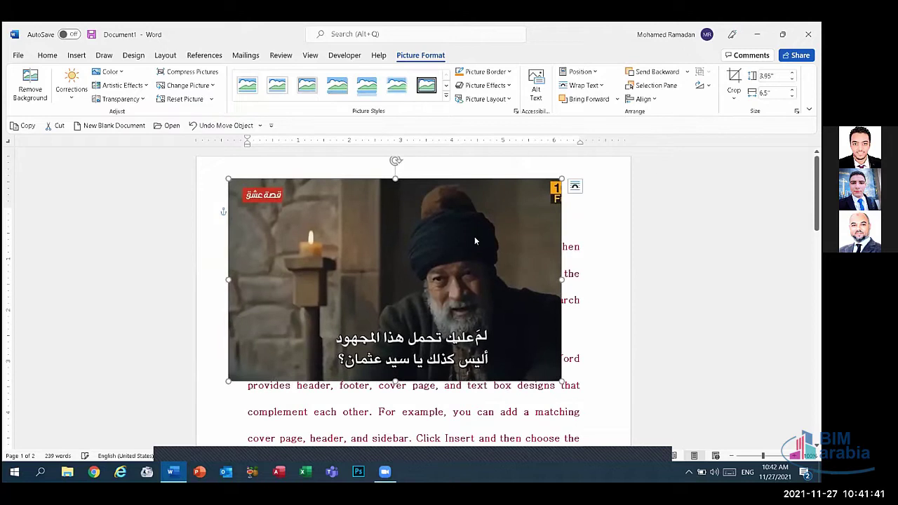
# Keep In Front of Text wrapping and drag the picture up over the first paragraph
pyautogui.rightClick(475, 241)
pyautogui.moveTo(510, 404)
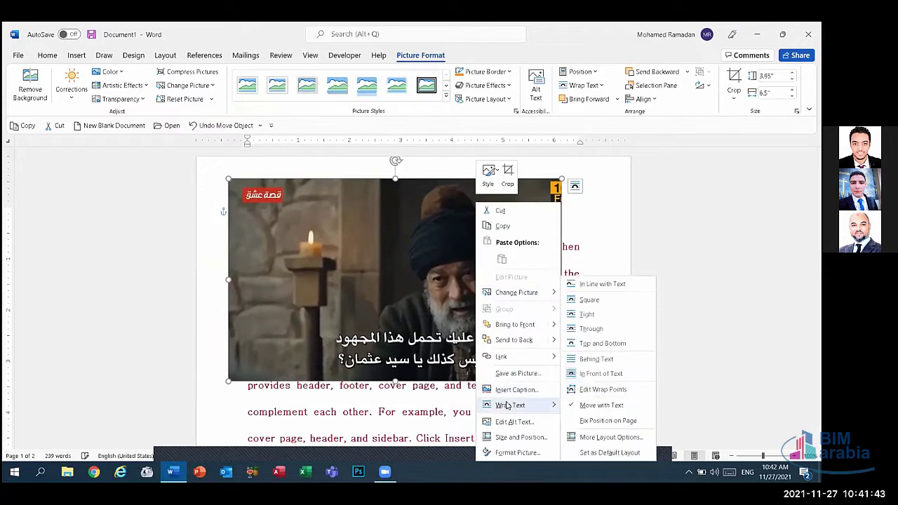
pyautogui.click(588, 375)
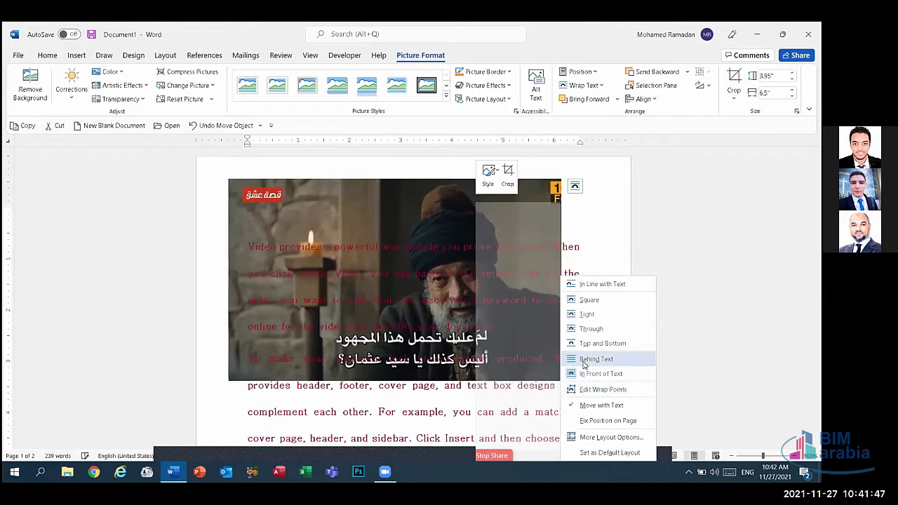
pyautogui.click(583, 374)
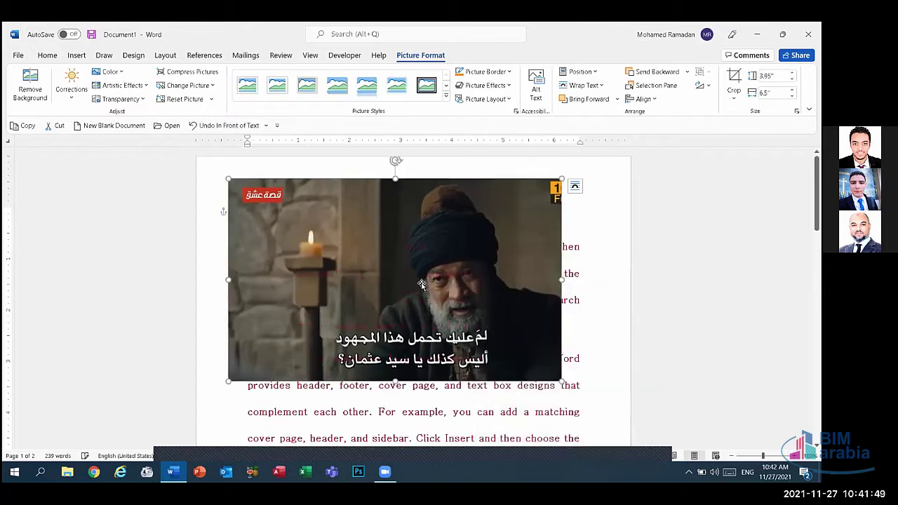
pyautogui.moveTo(402, 360)
pyautogui.mouseDown()
pyautogui.moveTo(430, 282)
pyautogui.moveTo(412, 311)
pyautogui.mouseUp()
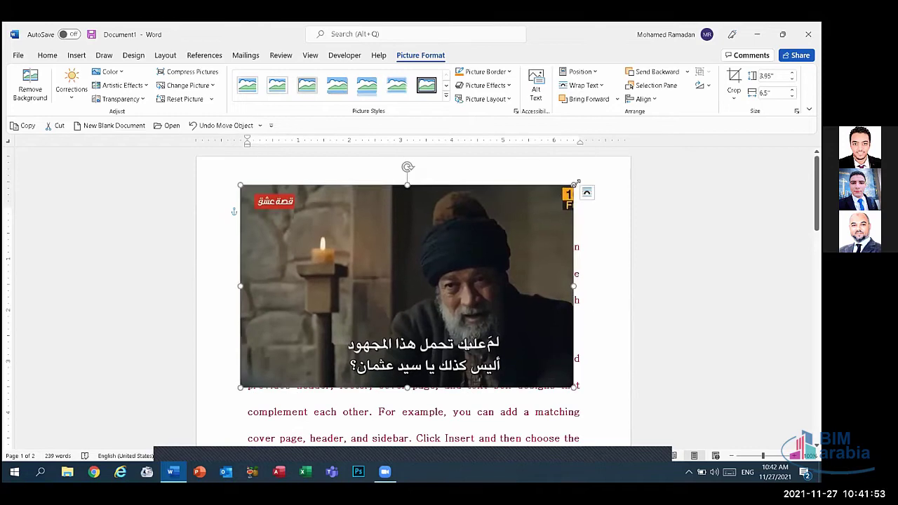
# Resize the picture from its corner and move it up over the top text line
pyautogui.moveTo(574, 185)
pyautogui.mouseDown()
pyautogui.moveTo(384, 301)
pyautogui.moveTo(449, 249)
pyautogui.mouseUp()
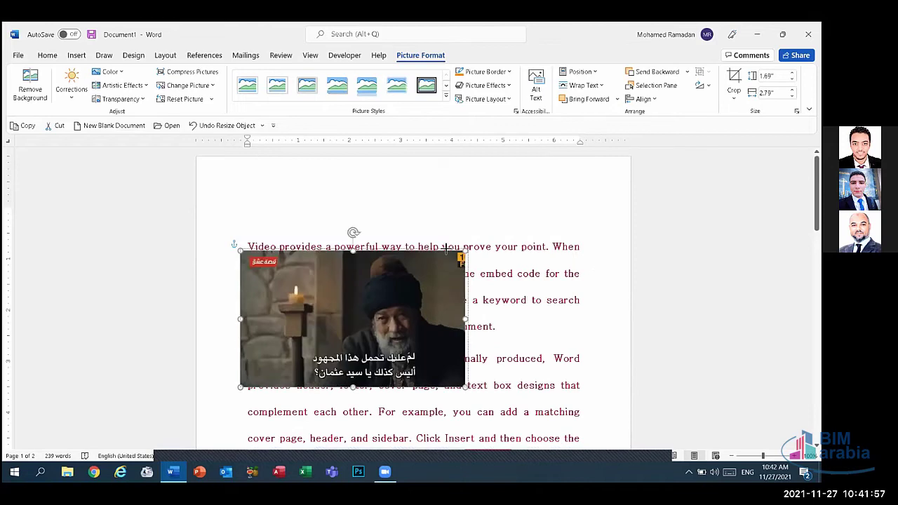
pyautogui.moveTo(366, 269); pyautogui.dragTo(427, 231)
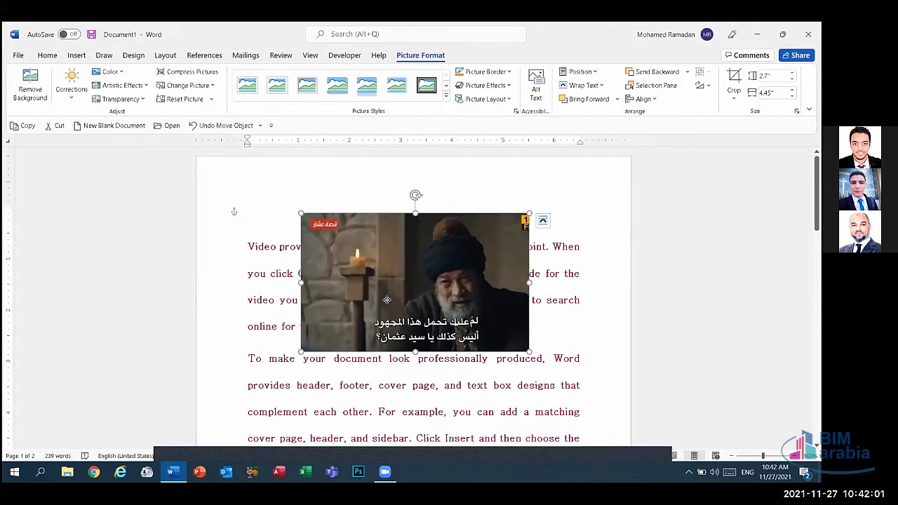
pyautogui.moveTo(379, 302); pyautogui.dragTo(379, 277)
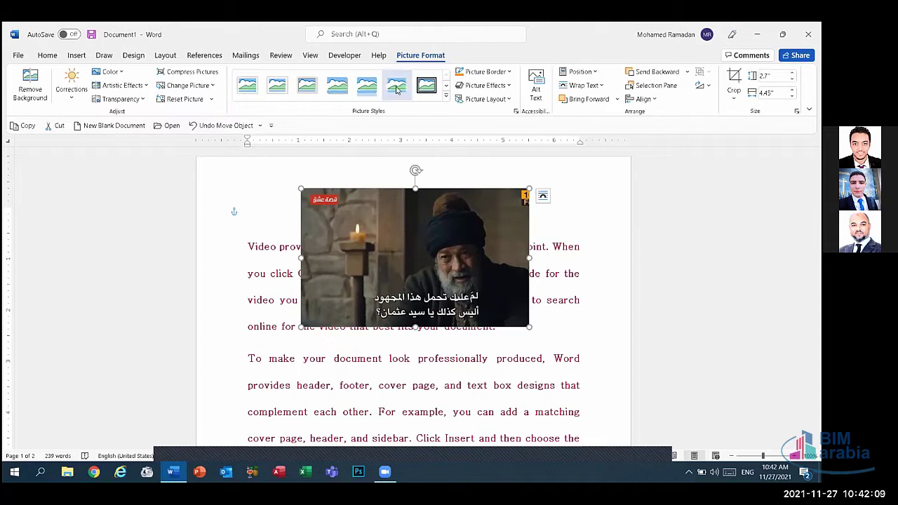
# Apply a soft-edged rectangle picture style and move the picture slightly left and down
pyautogui.click(397, 85)
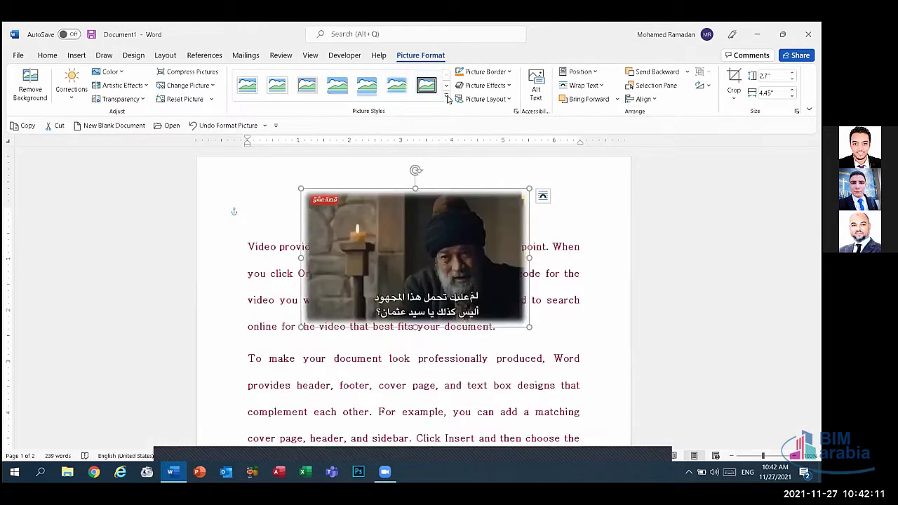
pyautogui.click(446, 97)
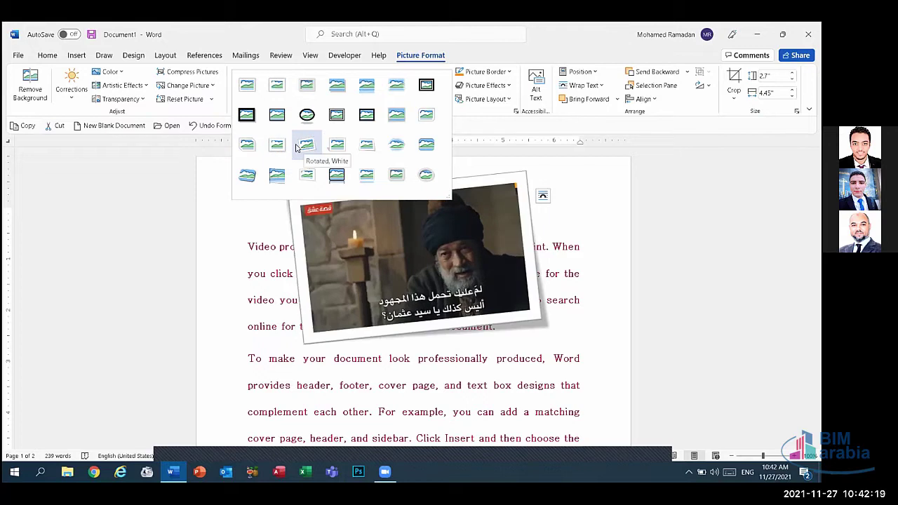
pyautogui.click(279, 144)
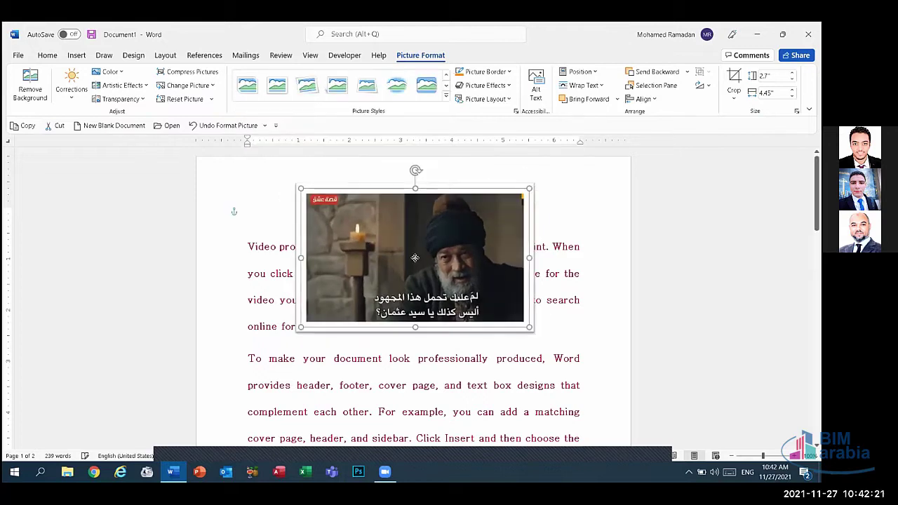
pyautogui.moveTo(396, 311)
pyautogui.mouseDown()
pyautogui.moveTo(380, 264)
pyautogui.moveTo(380, 301)
pyautogui.moveTo(361, 216)
pyautogui.moveTo(357, 252)
pyautogui.mouseUp()
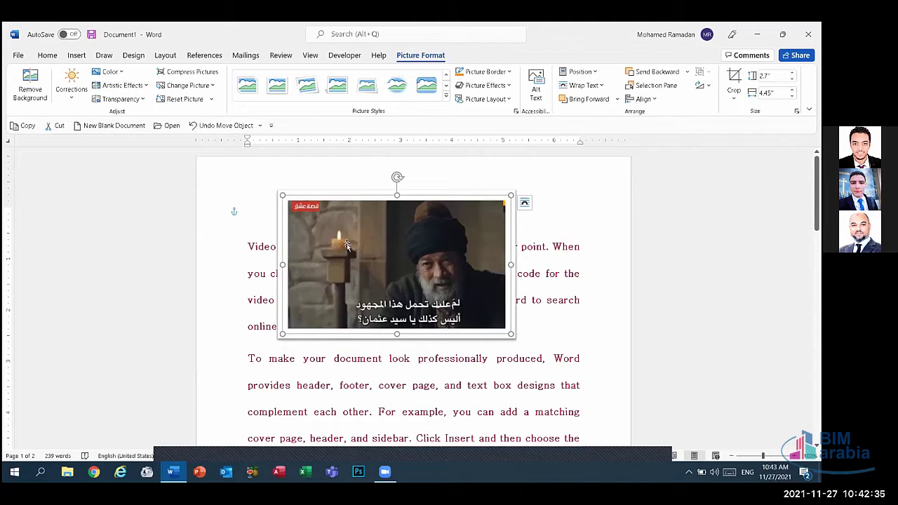
# Delete the picture and draw a large Up Arrow shape over the first paragraph
pyautogui.press('Delete')
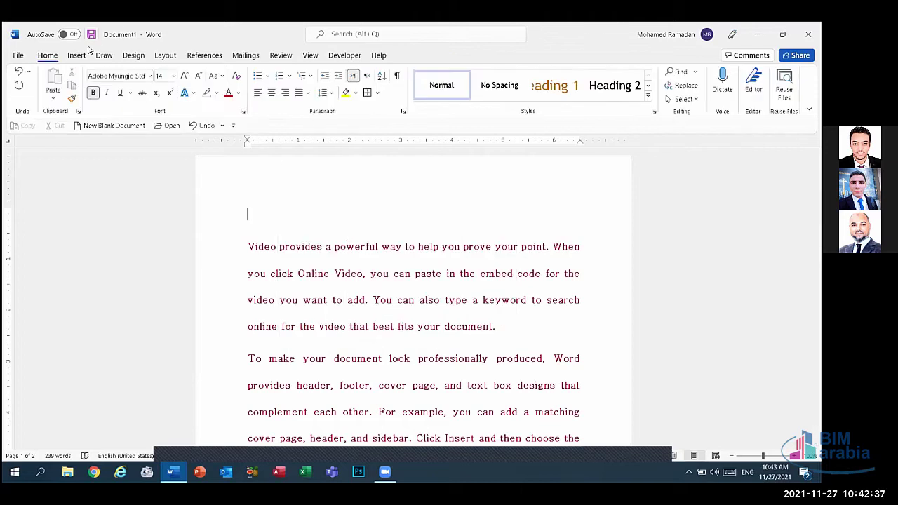
pyautogui.click(78, 55)
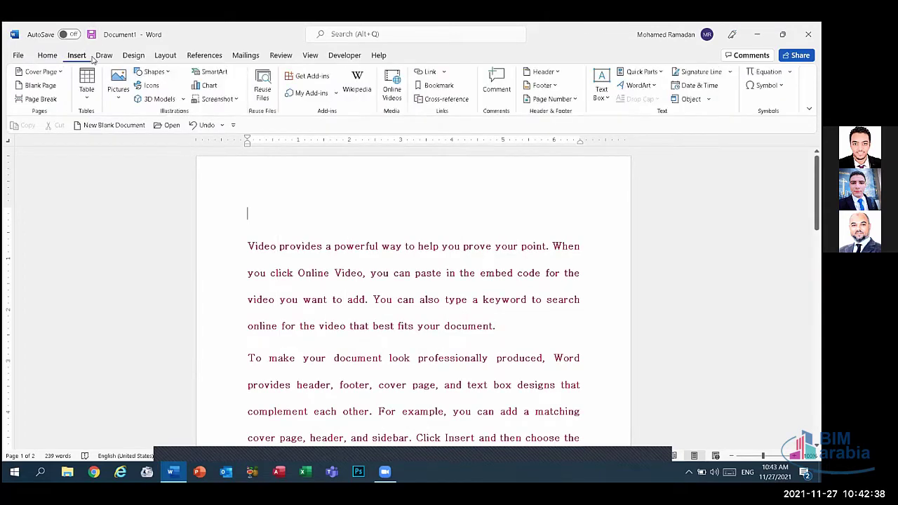
pyautogui.click(153, 71)
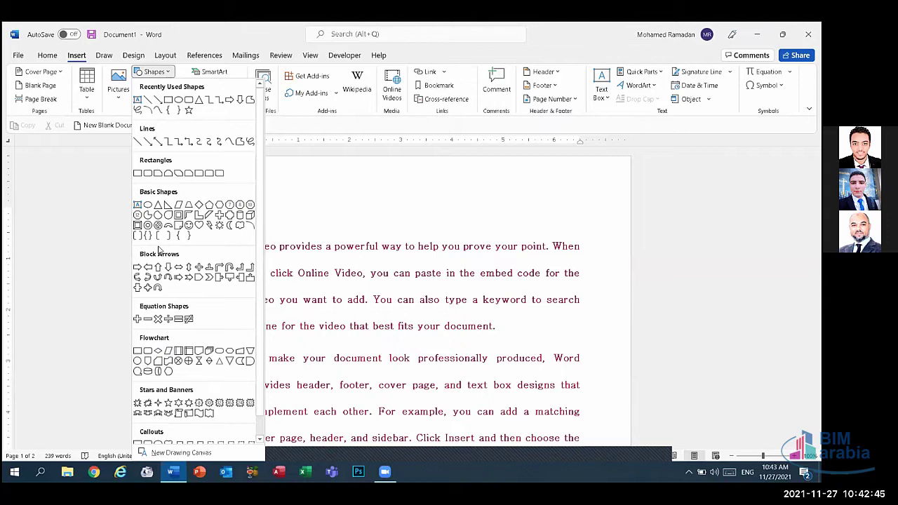
pyautogui.moveTo(315, 211); pyautogui.dragTo(465, 398)
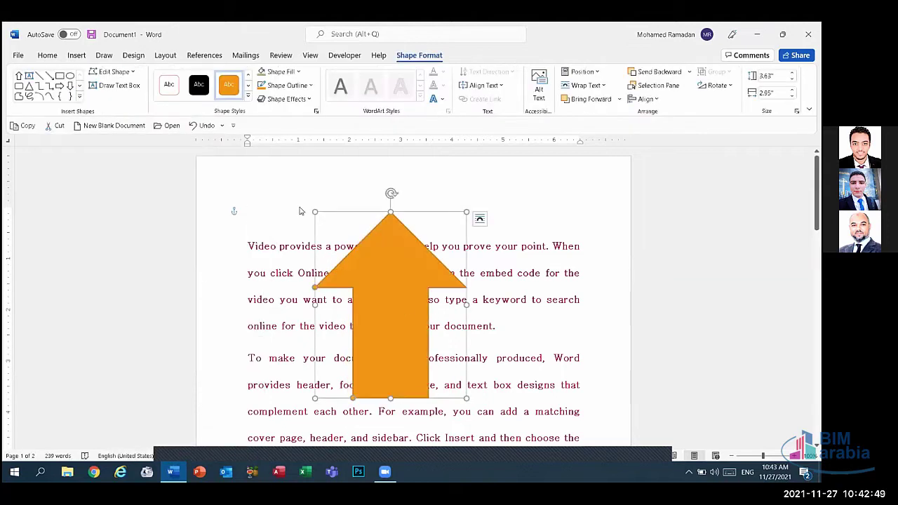
# Give the arrow a light orange gradient shape style, then a solid orange fill
pyautogui.click(247, 99)
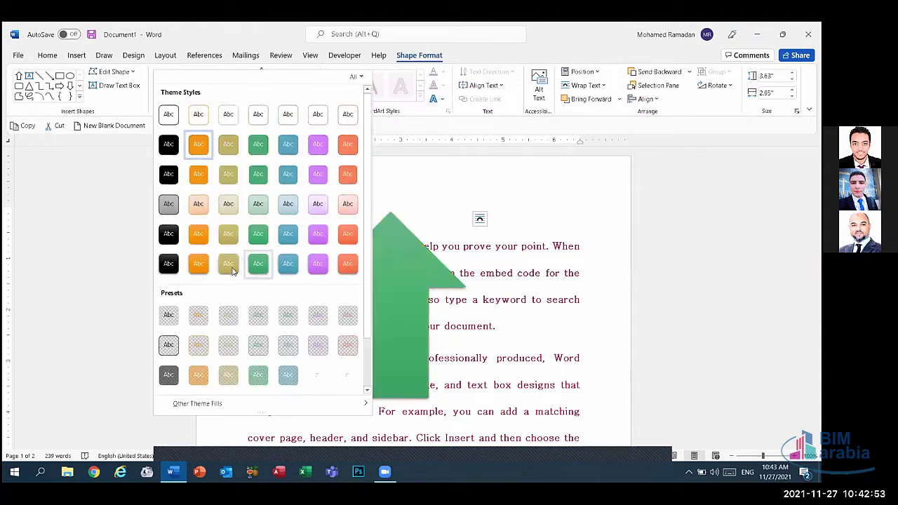
pyautogui.click(202, 207)
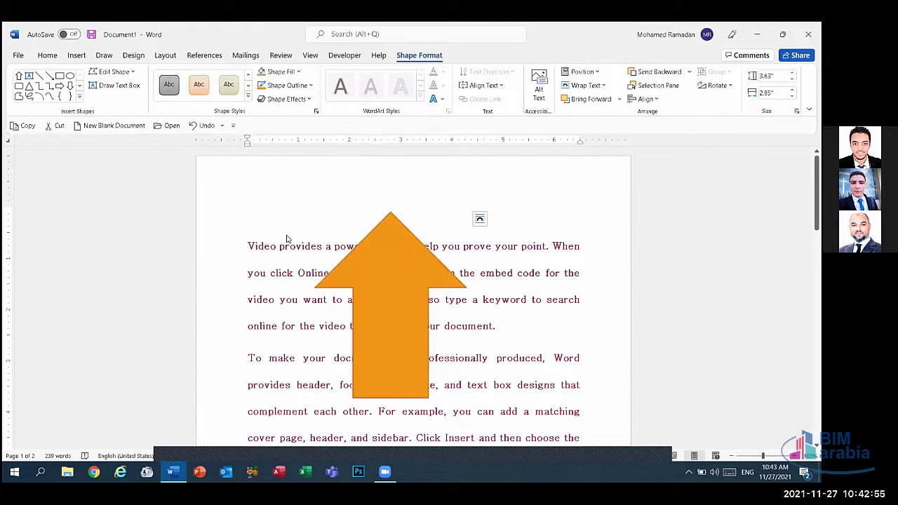
pyautogui.moveTo(414, 270); pyautogui.dragTo(425, 276)
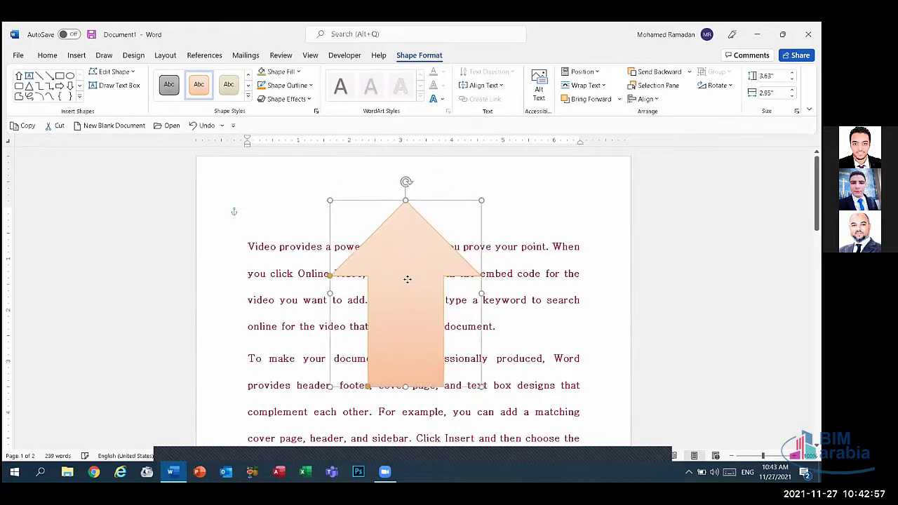
pyautogui.click(288, 71)
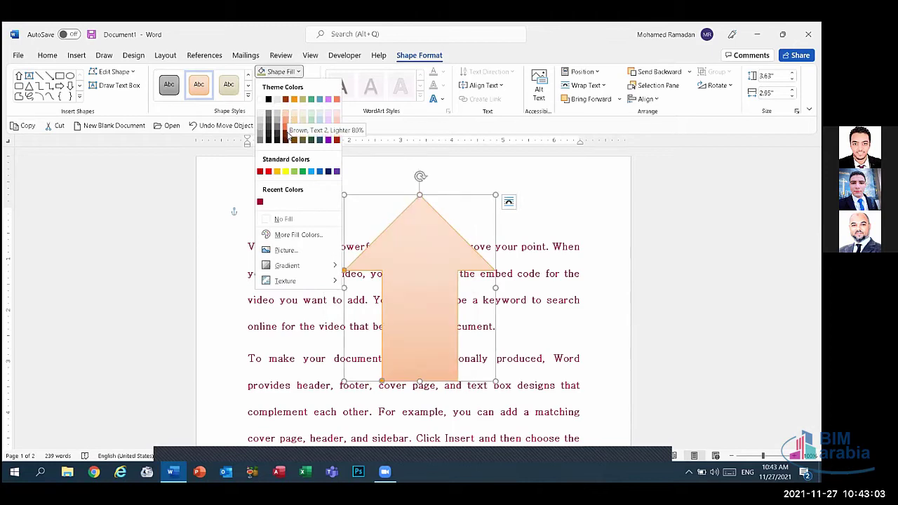
pyautogui.click(286, 133)
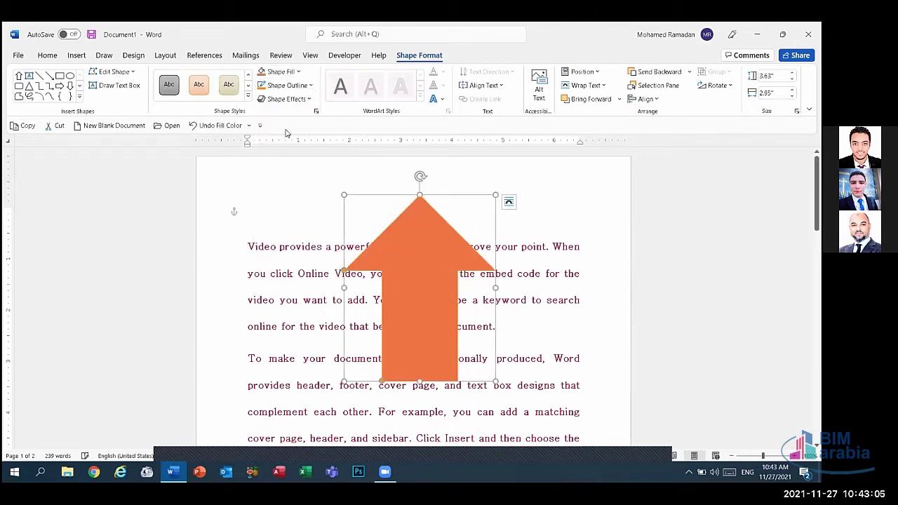
# Make the arrow's outline thick
pyautogui.click(286, 85)
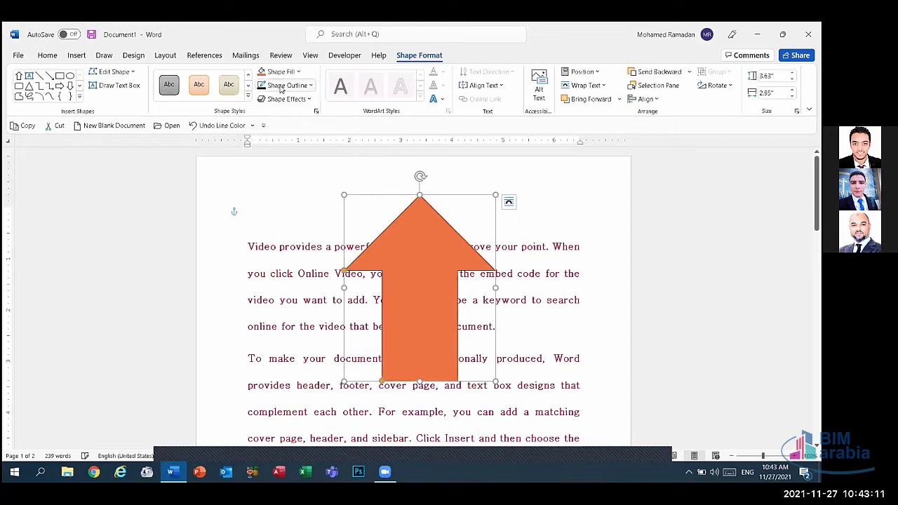
pyautogui.click(286, 85)
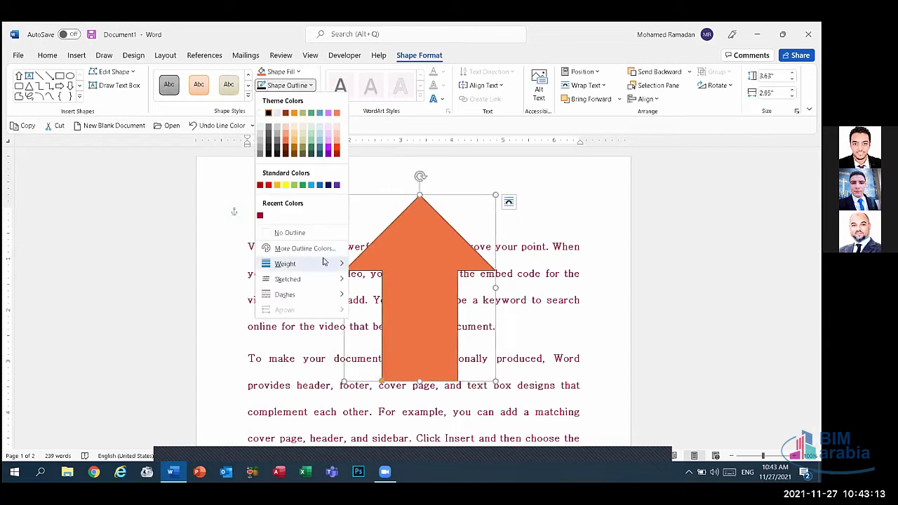
pyautogui.moveTo(330, 265)
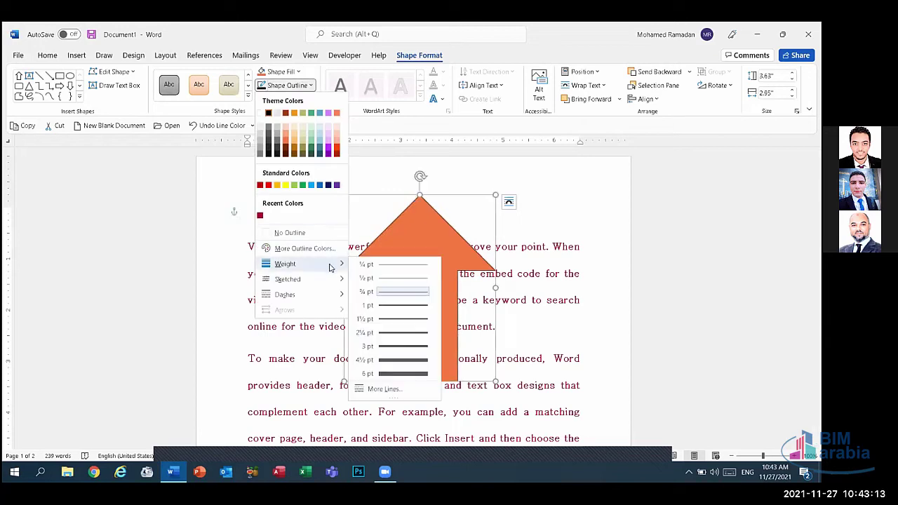
pyautogui.click(402, 373)
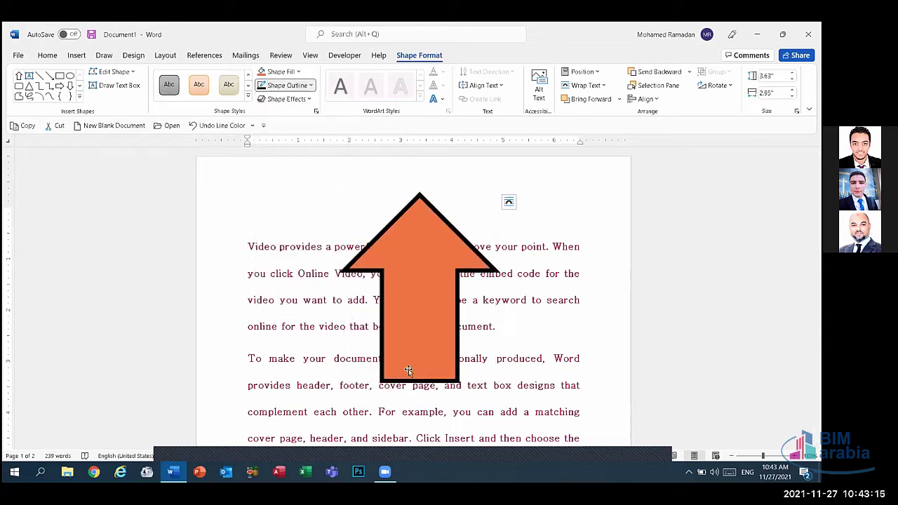
# Apply a 3-D bevel preset, shift the arrow right, then delete it
pyautogui.click(302, 99)
pyautogui.moveTo(306, 125)
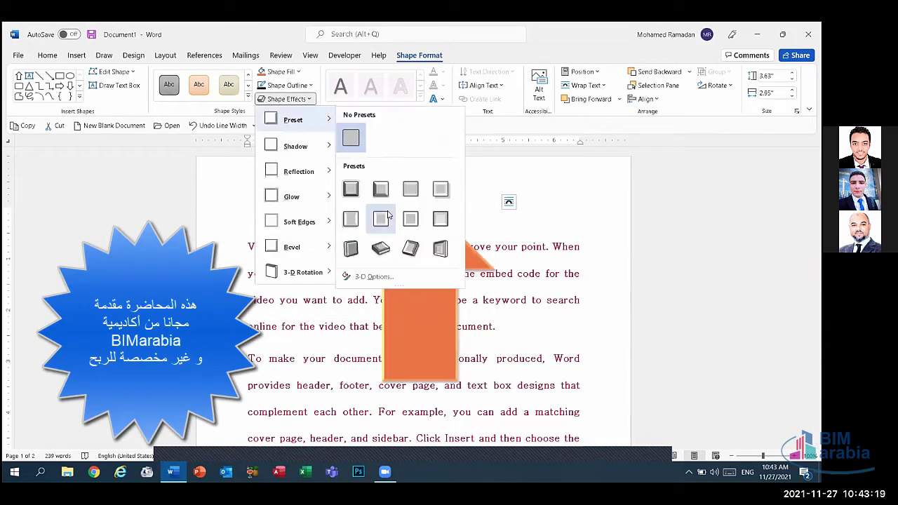
pyautogui.click(381, 188)
pyautogui.moveTo(435, 279); pyautogui.dragTo(467, 279)
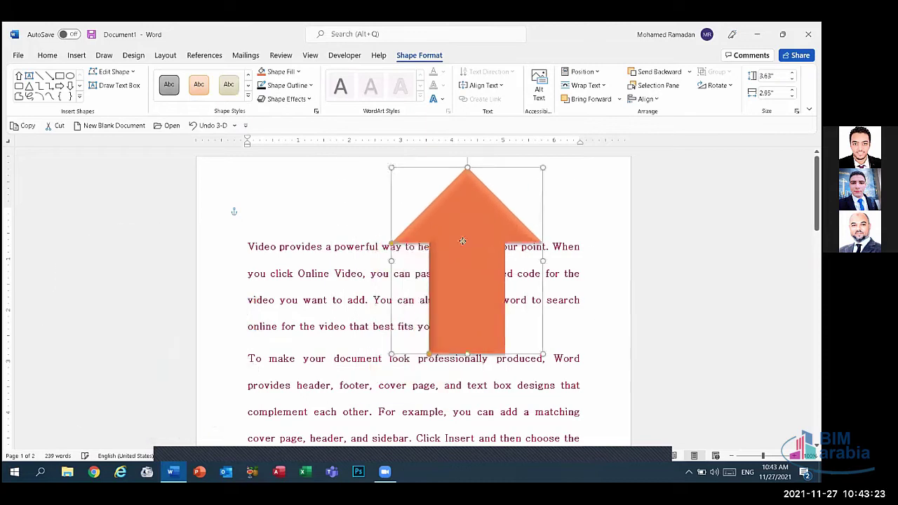
pyautogui.moveTo(432, 250); pyautogui.dragTo(458, 268)
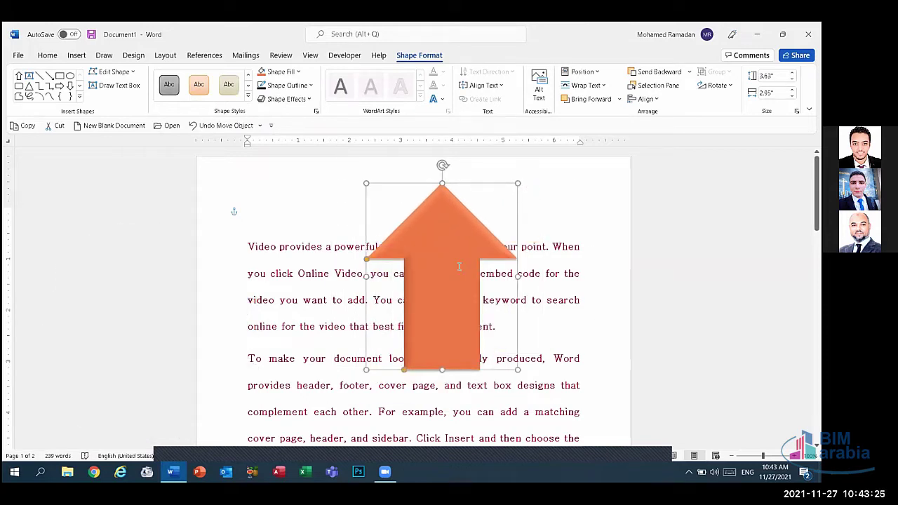
pyautogui.press('Delete')
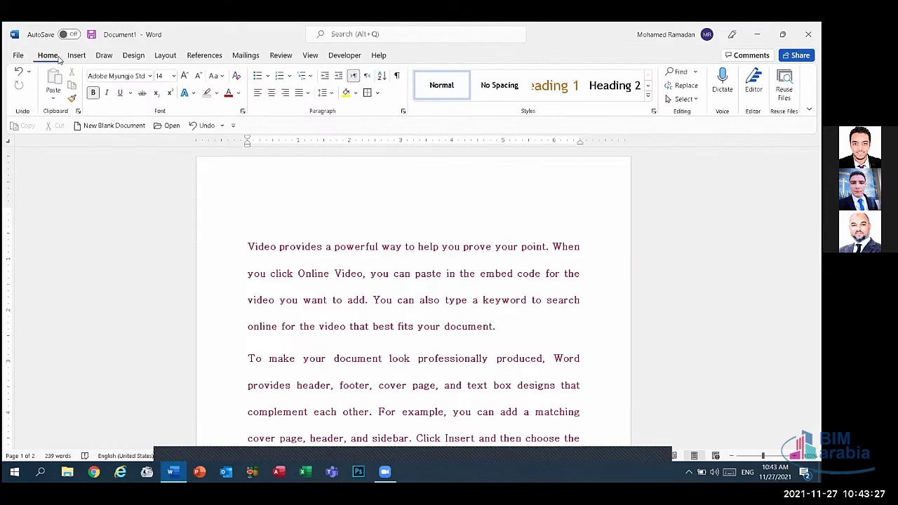
# Insert a Continuous Cycle SmartArt graphic from the Cycle category
pyautogui.click(76, 56)
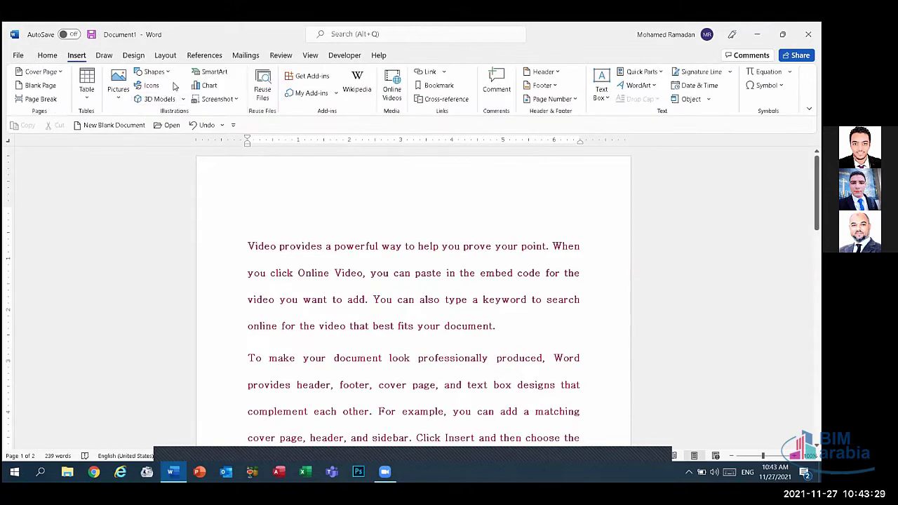
pyautogui.click(214, 73)
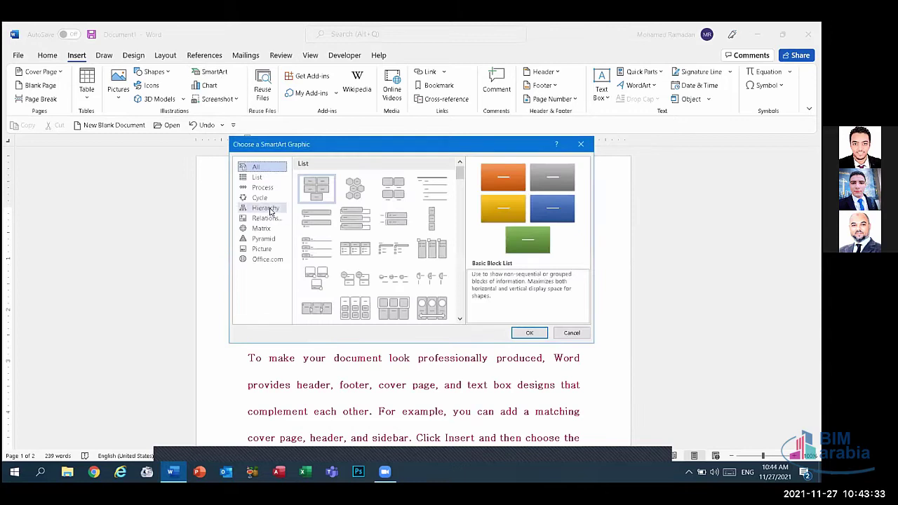
pyautogui.click(270, 209)
pyautogui.click(264, 188)
pyautogui.click(265, 199)
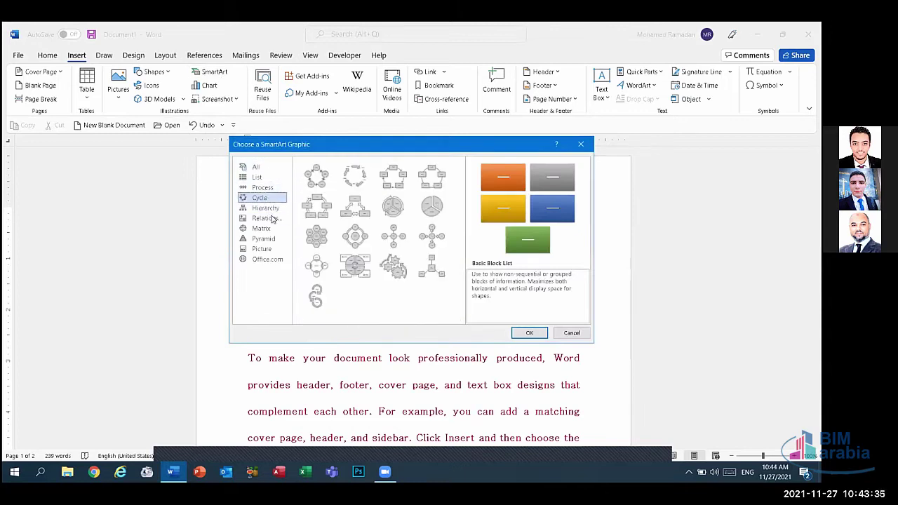
pyautogui.click(317, 207)
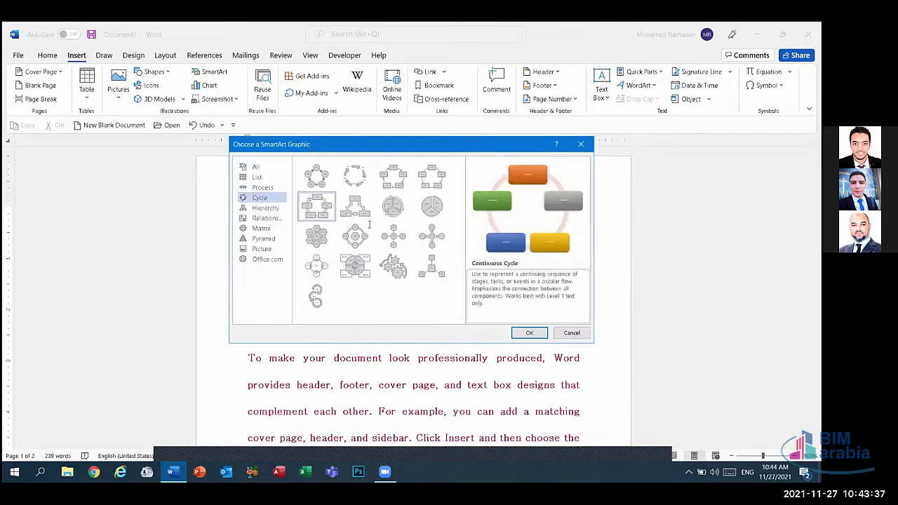
pyautogui.click(527, 334)
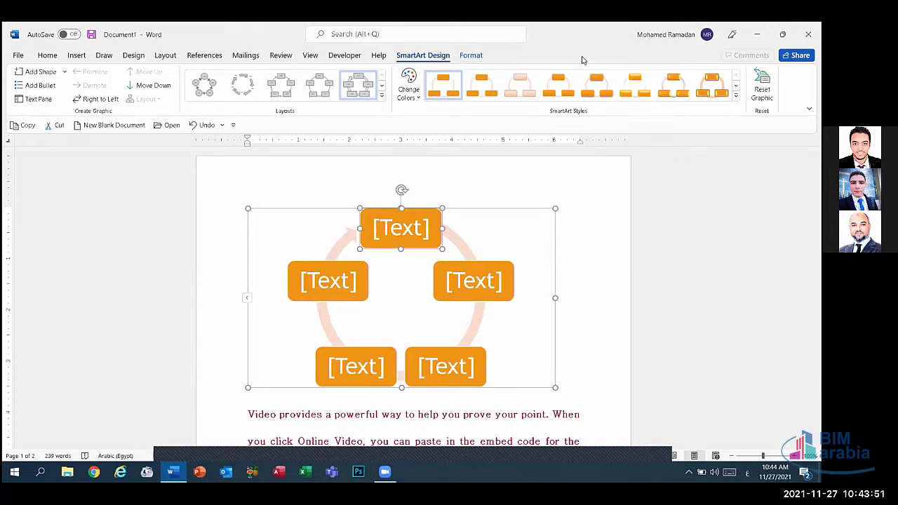
# Apply a 3-D SmartArt style and a colourful colour scheme to the cycle
pyautogui.click(699, 89)
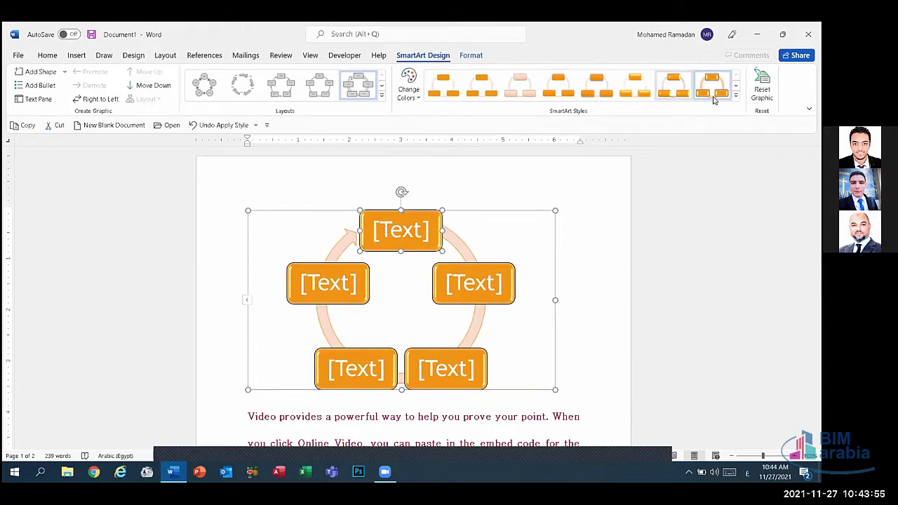
pyautogui.click(736, 93)
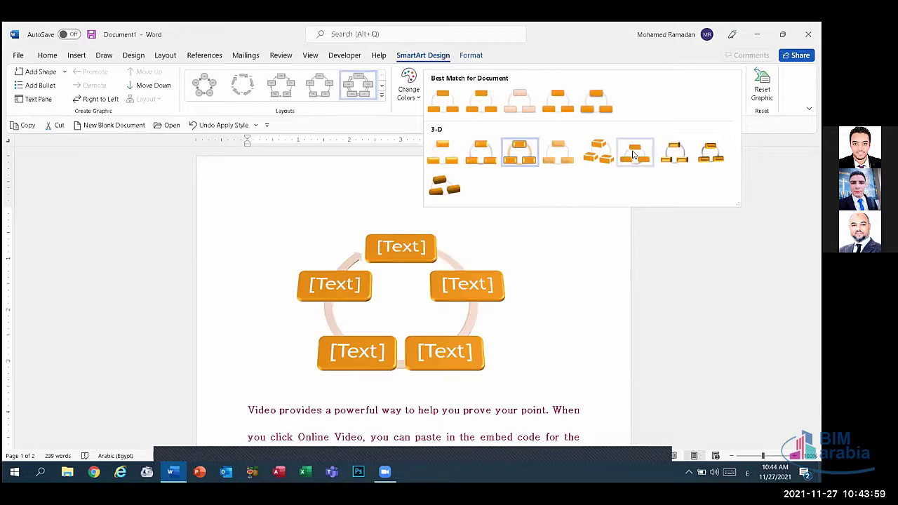
pyautogui.click(699, 159)
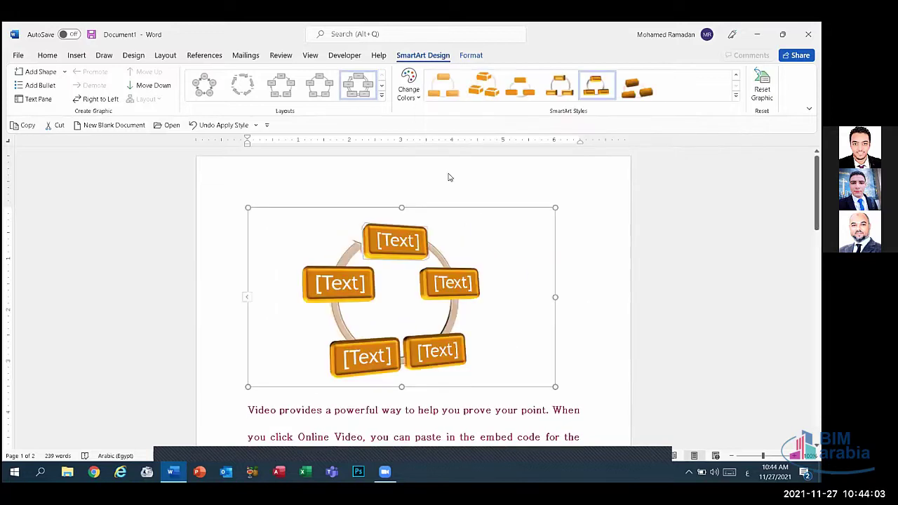
pyautogui.click(635, 86)
pyautogui.click(412, 99)
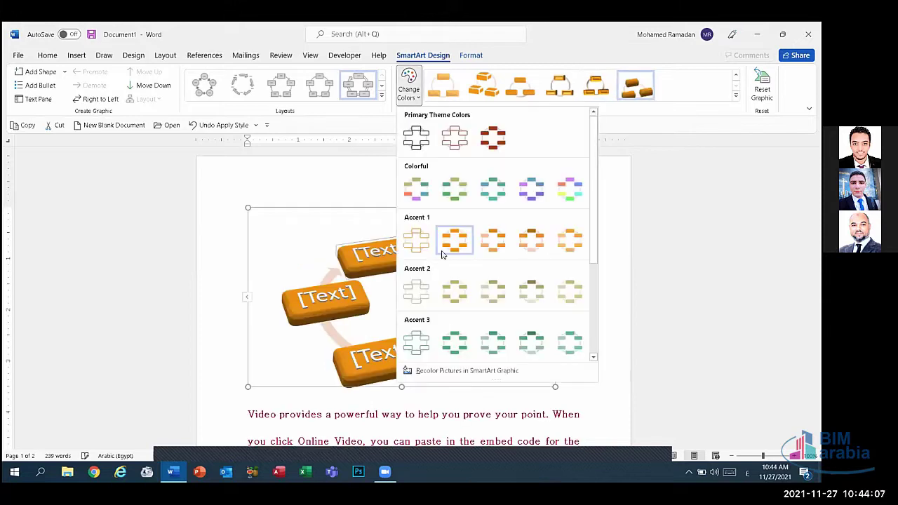
pyautogui.click(567, 194)
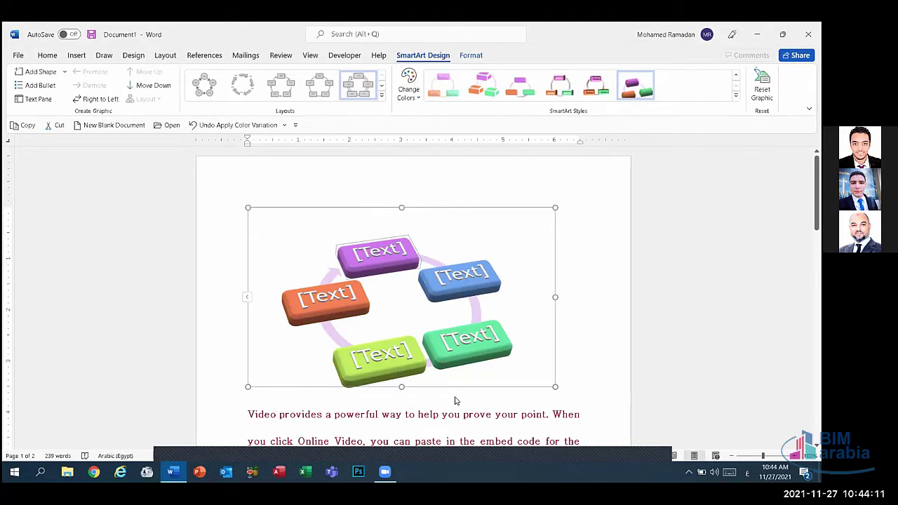
# Delete one cycle shape, then the entire SmartArt graphic
pyautogui.press('Delete')
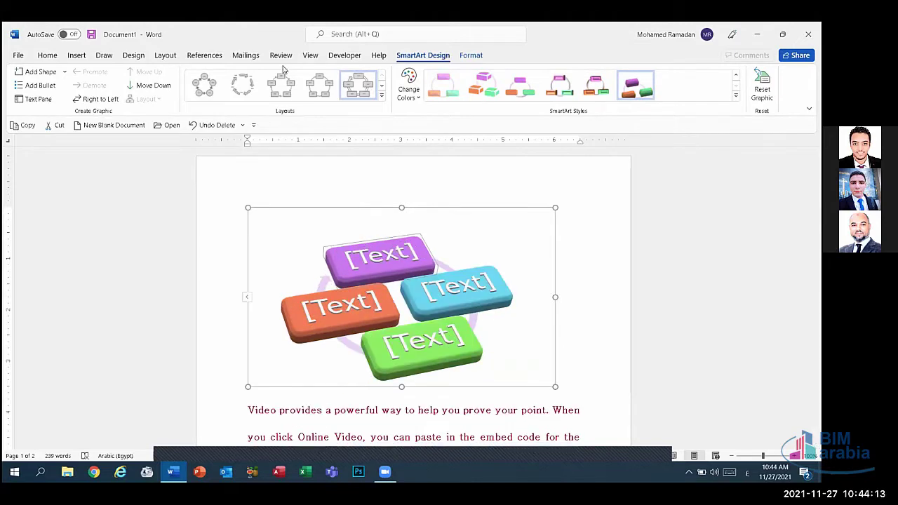
pyautogui.click(312, 209)
pyautogui.press('Delete')
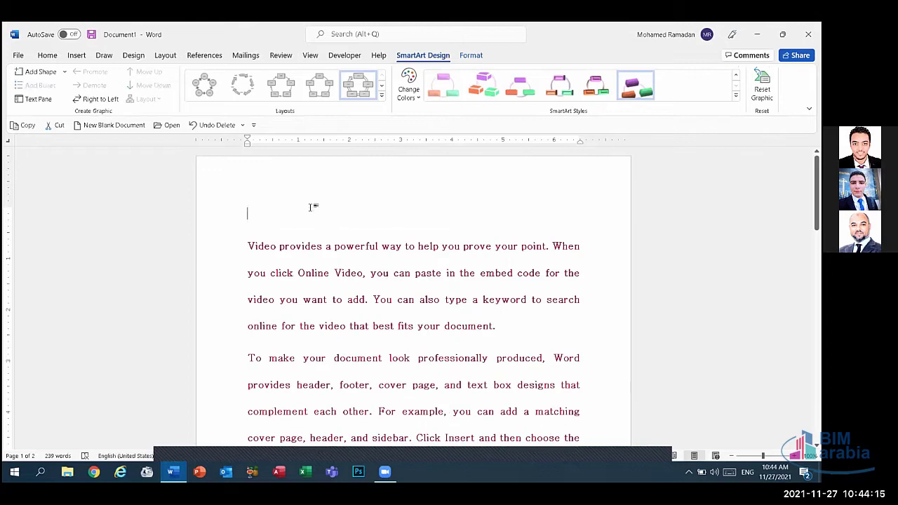
pyautogui.click(73, 55)
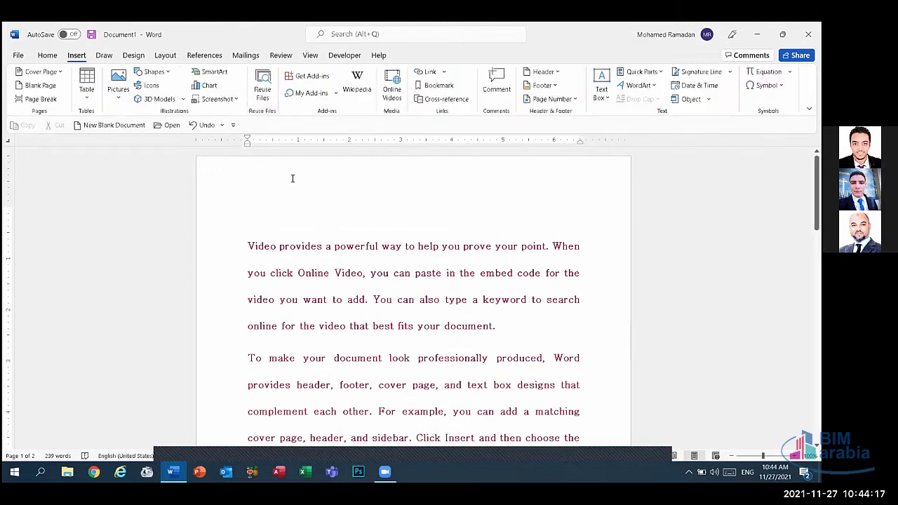
pyautogui.click(208, 85)
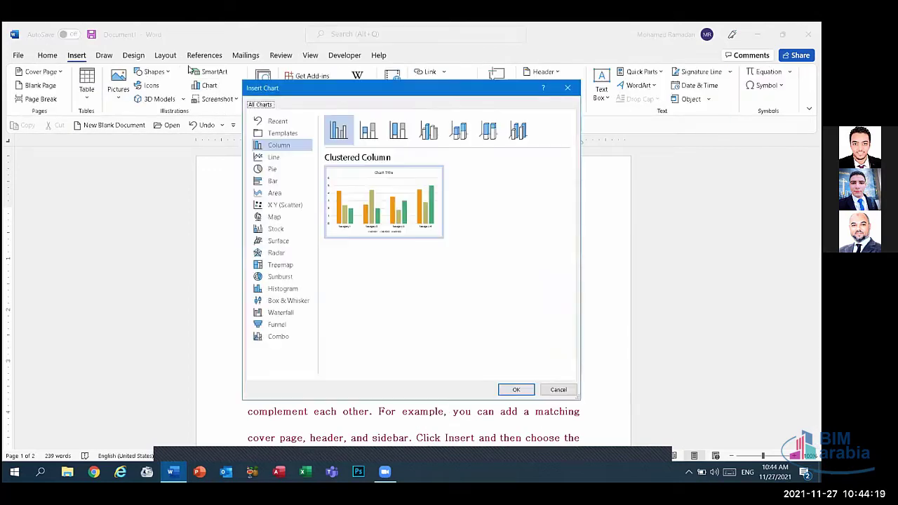
pyautogui.click(291, 302)
pyautogui.moveTo(331, 226)
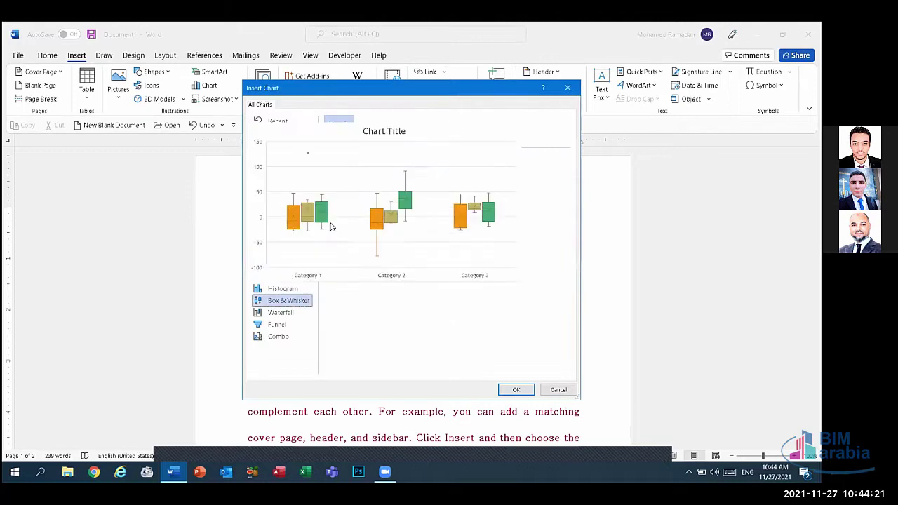
pyautogui.click(516, 390)
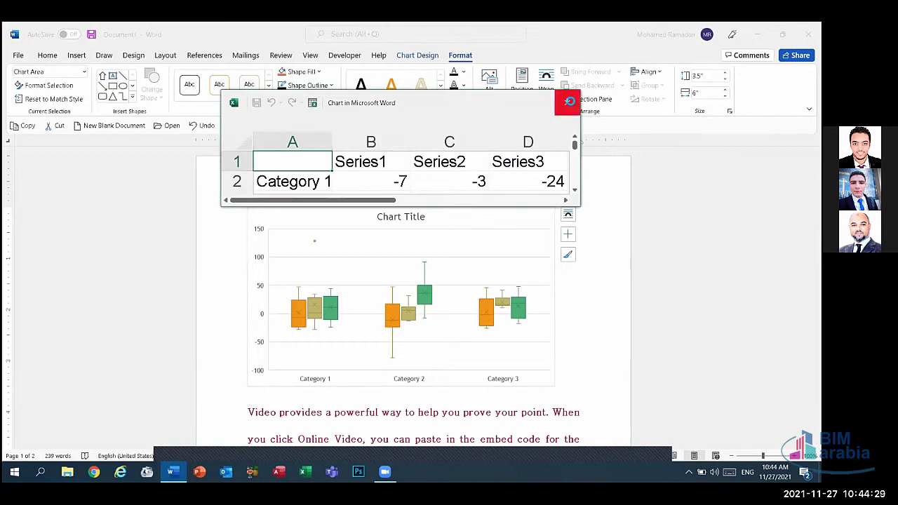
pyautogui.click(567, 103)
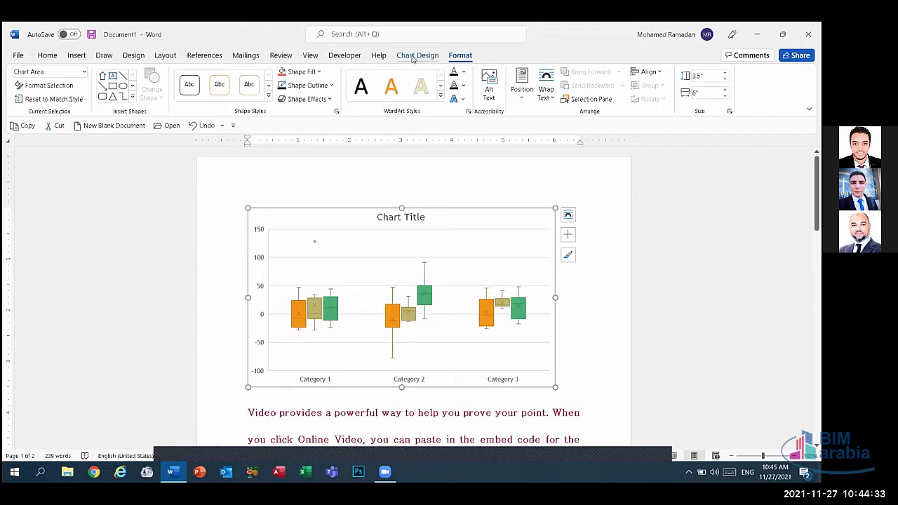
pyautogui.click(414, 56)
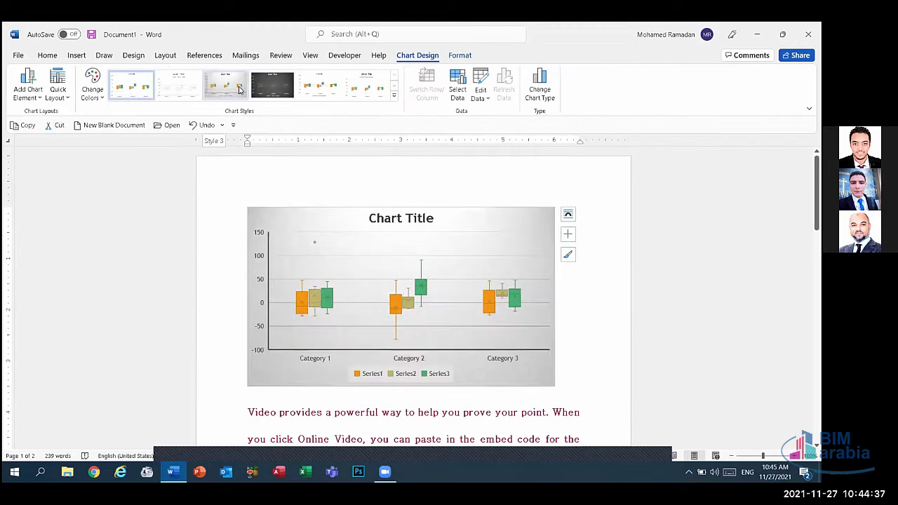
pyautogui.click(239, 89)
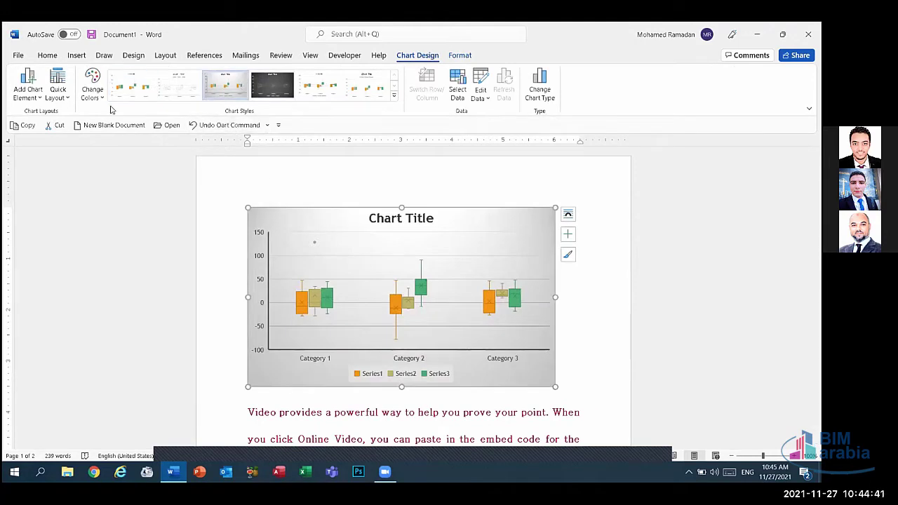
pyautogui.click(92, 87)
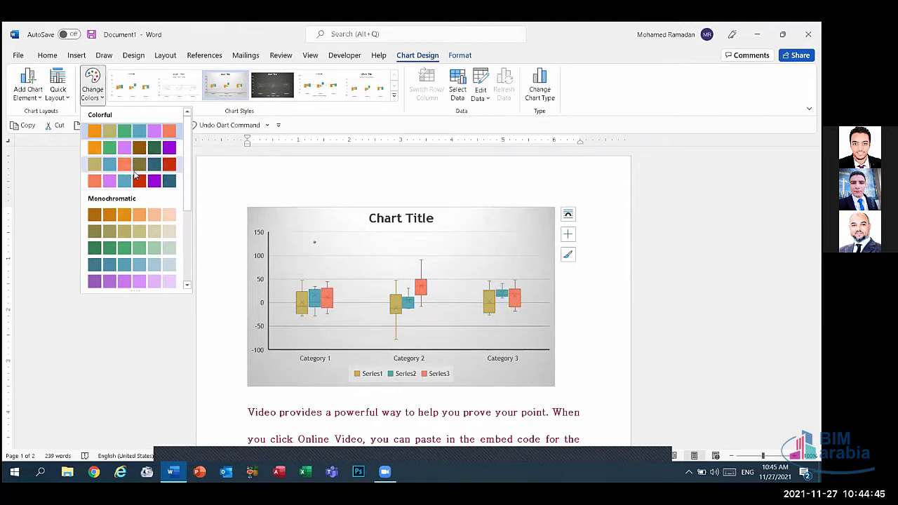
pyautogui.click(135, 174)
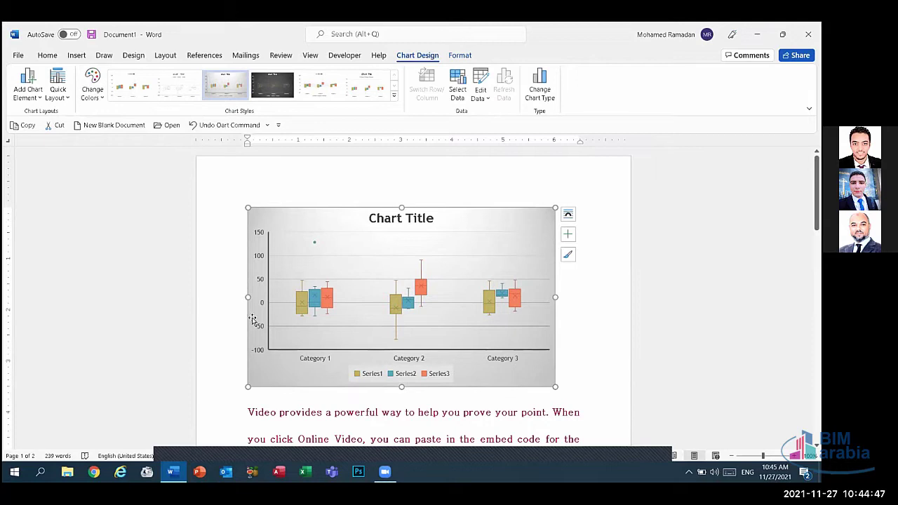
pyautogui.press('Delete')
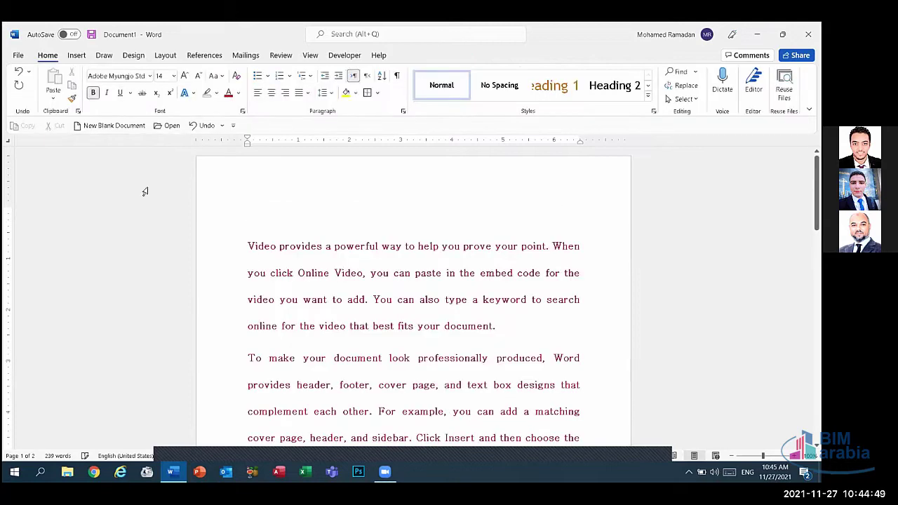
# Add a Plain Number 2 page number at the bottom of the page and close the footer
pyautogui.click(77, 56)
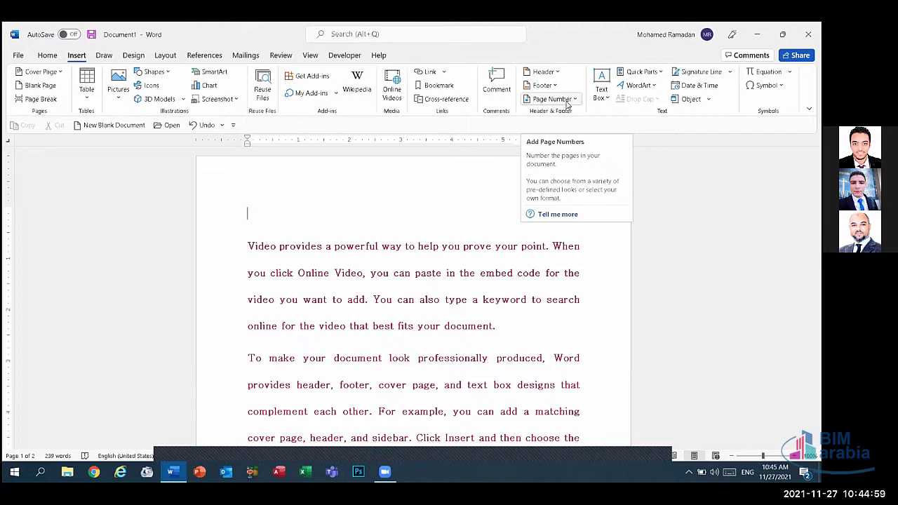
pyautogui.click(568, 104)
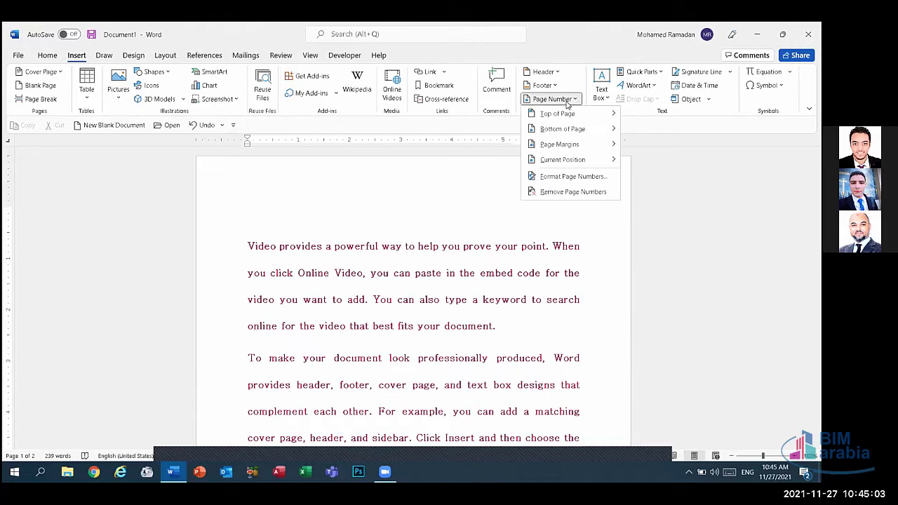
pyautogui.click(562, 117)
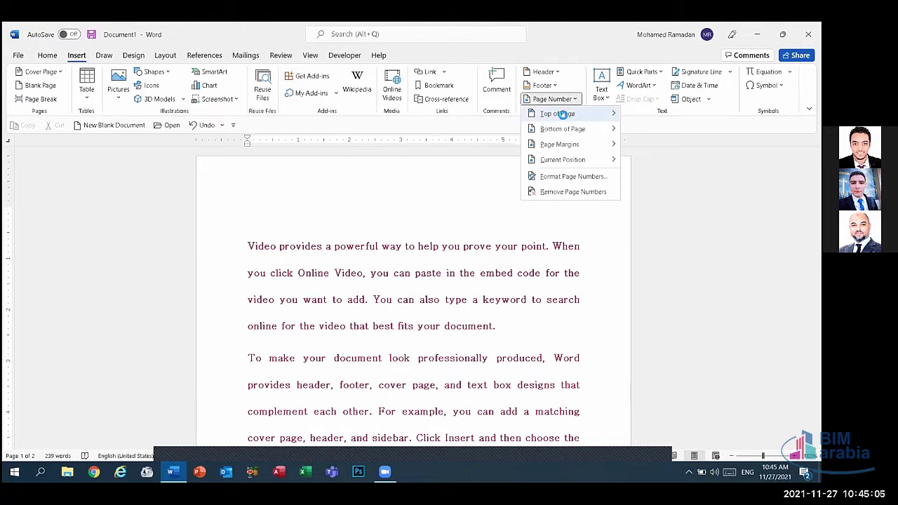
pyautogui.moveTo(561, 132)
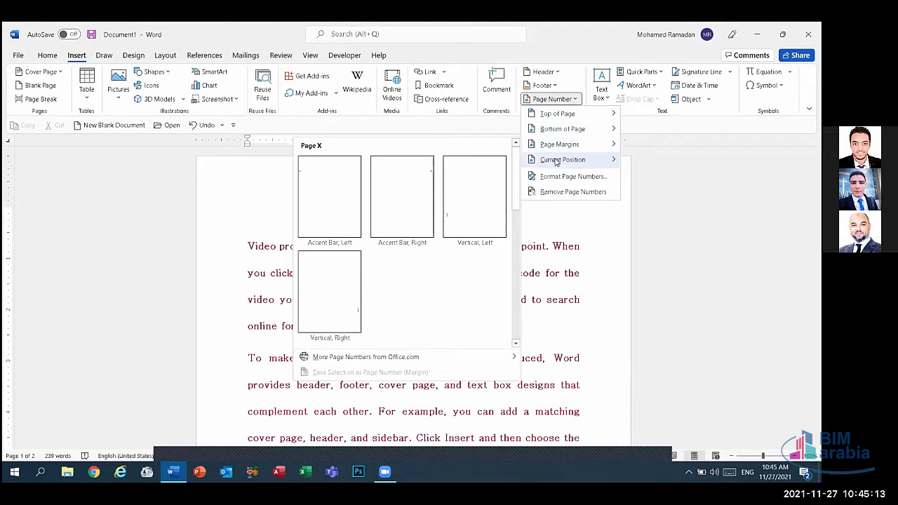
pyautogui.moveTo(556, 162)
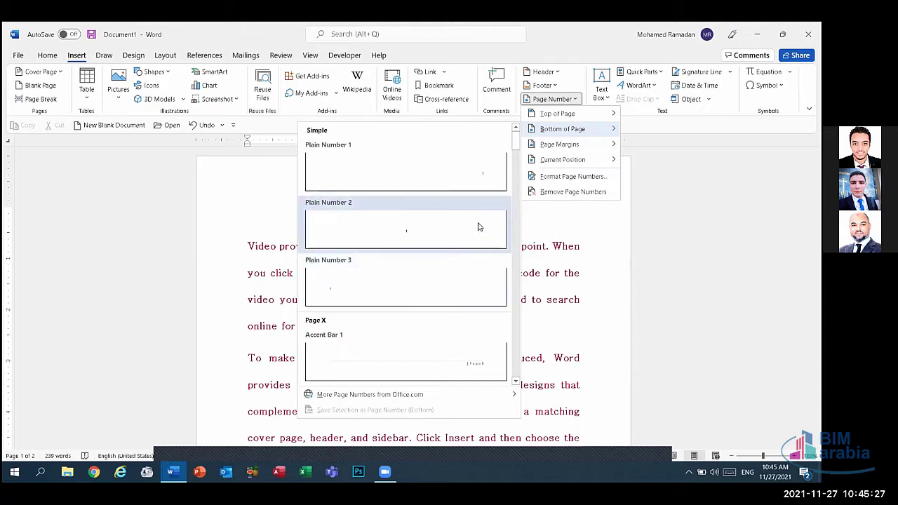
pyautogui.click(478, 226)
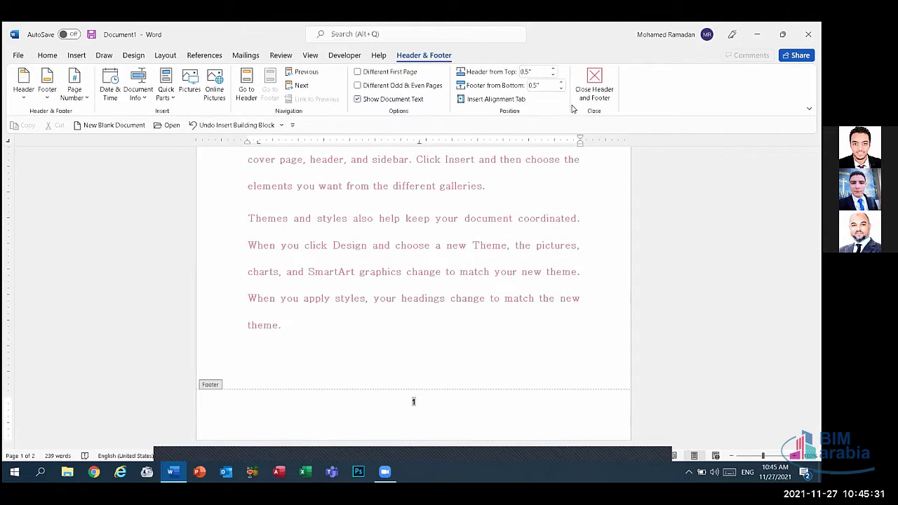
pyautogui.click(594, 84)
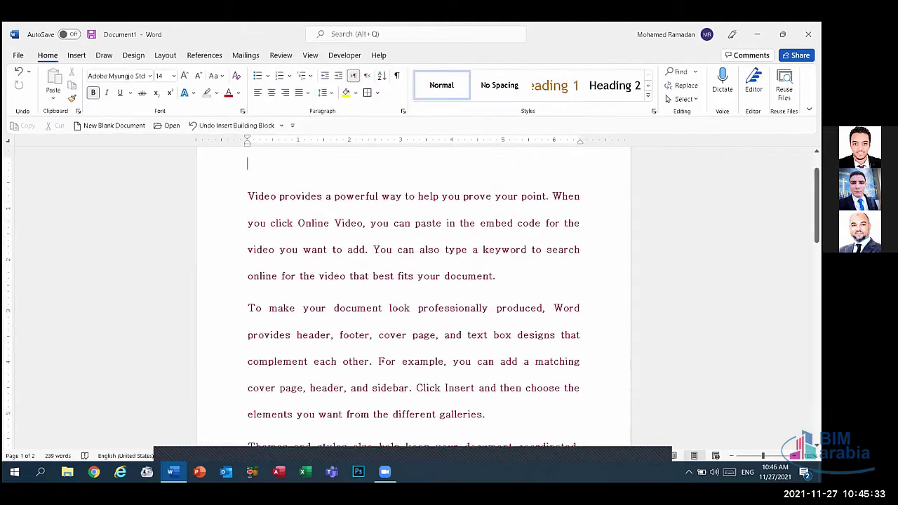
# Scroll through the document, then reopen the Page Number menu and close it unchanged
pyautogui.scroll(-5, 413, 290)
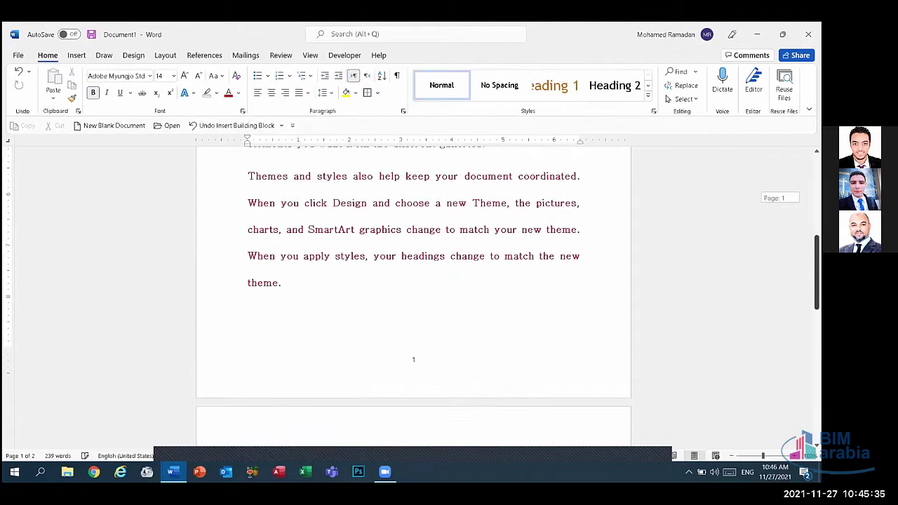
pyautogui.scroll(-5, 413, 392)
pyautogui.scroll(-2, 414, 393)
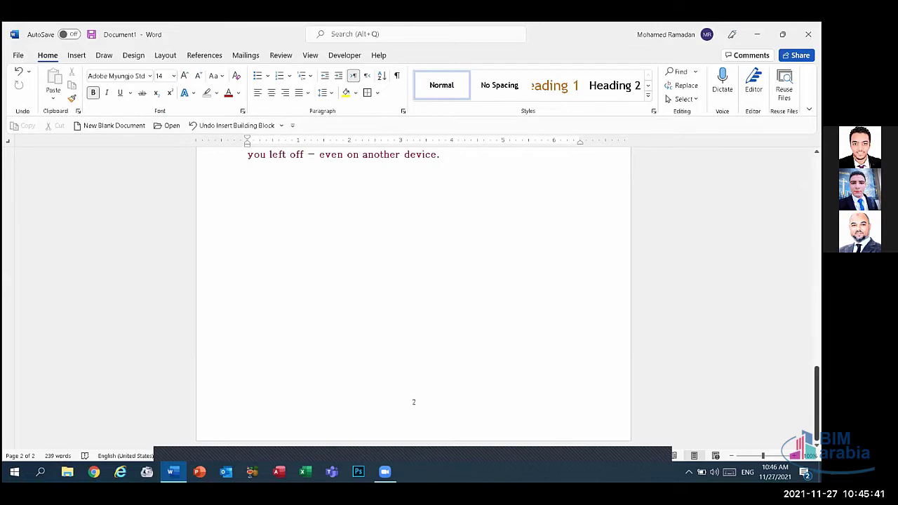
pyautogui.scroll(2, 413, 294)
pyautogui.scroll(3, 414, 295)
pyautogui.scroll(3, 413, 294)
pyautogui.scroll(2, 414, 294)
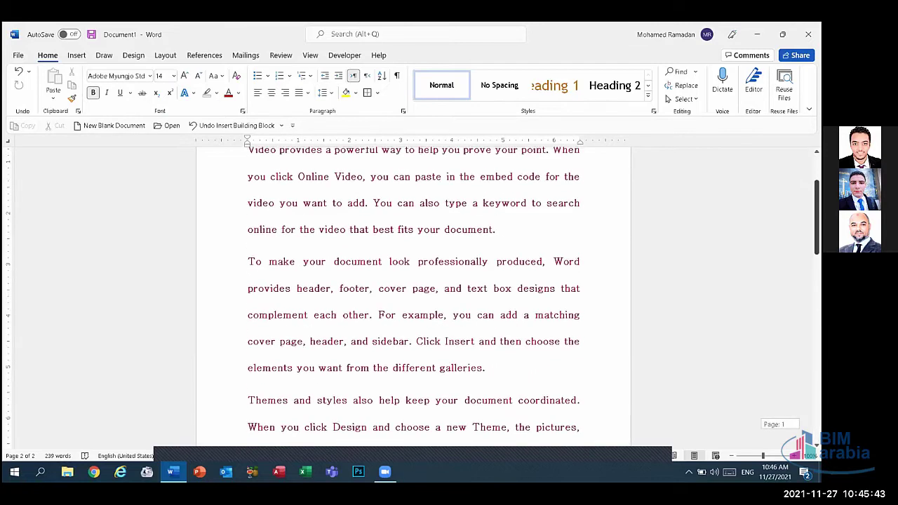
pyautogui.click(82, 55)
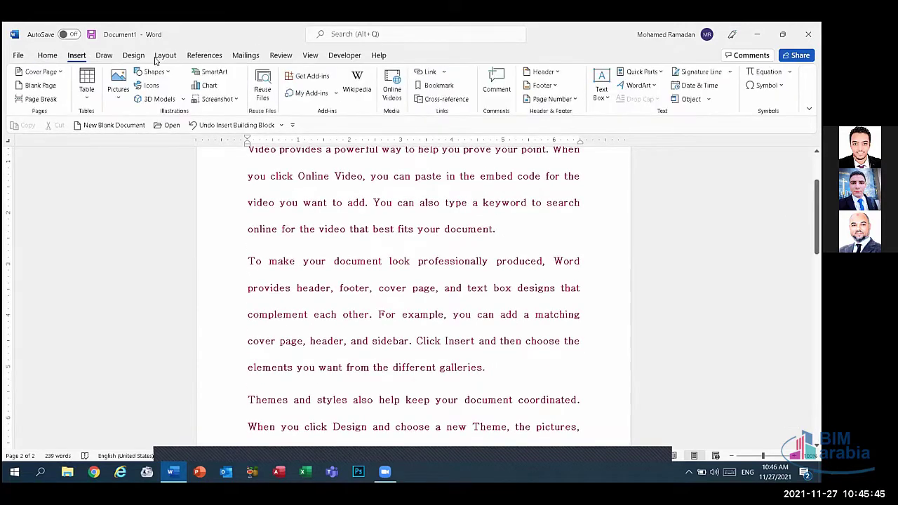
pyautogui.click(567, 100)
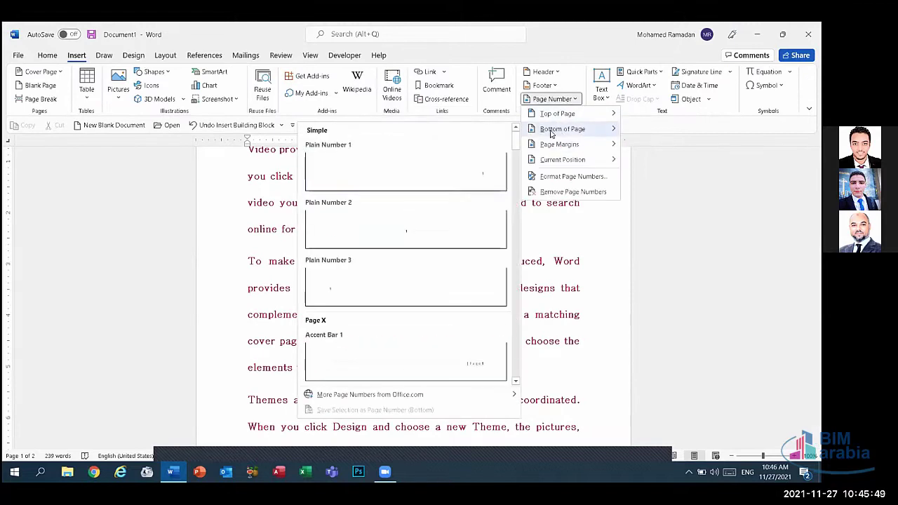
pyautogui.click(543, 240)
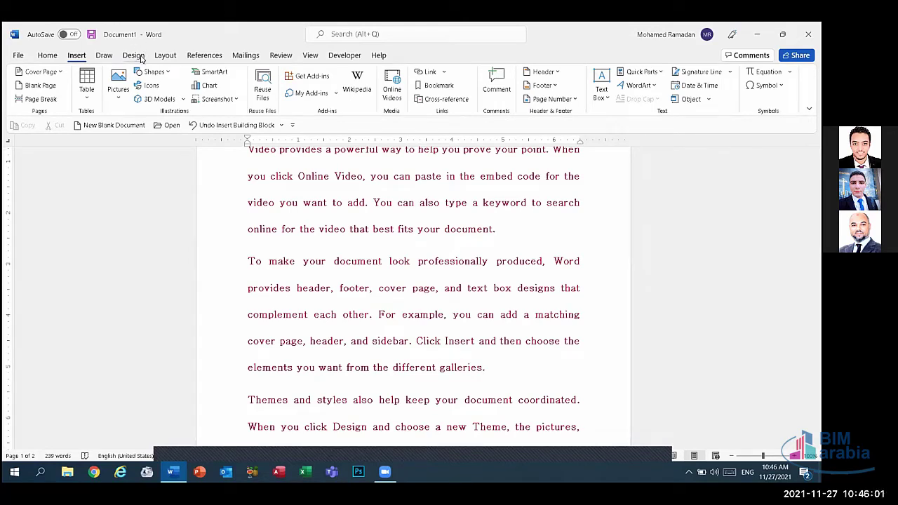
# Apply a plain Box page border from the Page Borders dialog
pyautogui.click(141, 59)
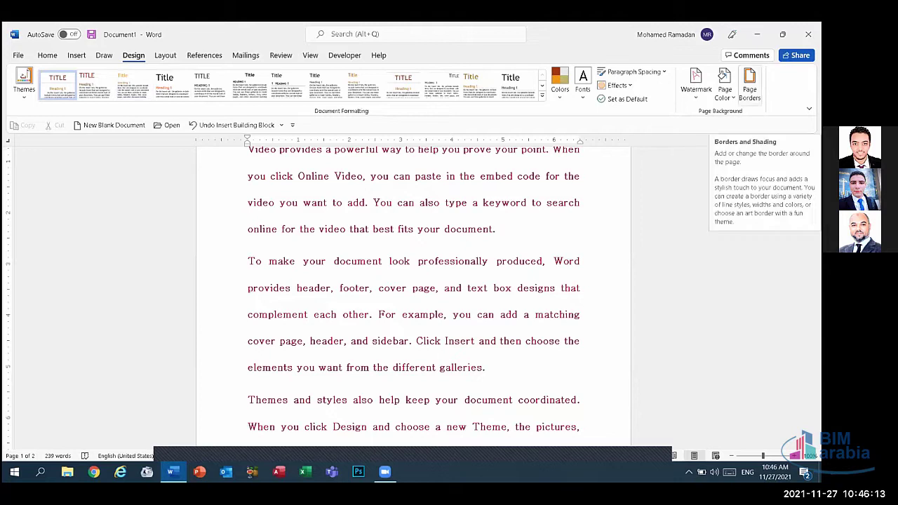
pyautogui.click(749, 83)
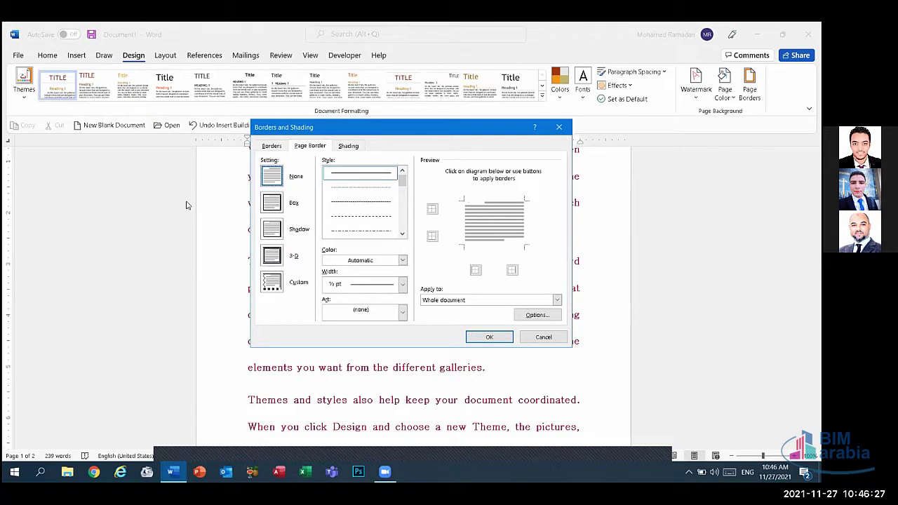
pyautogui.click(271, 204)
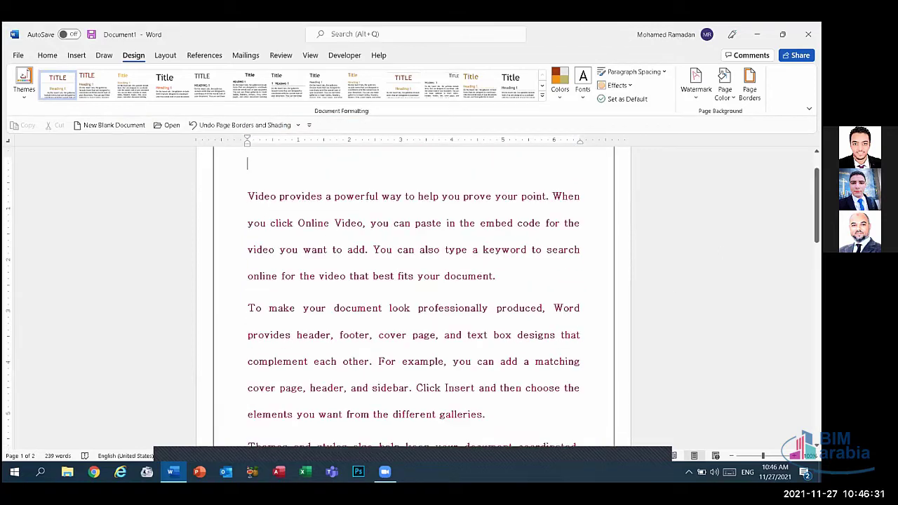
pyautogui.moveTo(815, 204)
pyautogui.mouseDown()
pyautogui.moveTo(816, 190)
pyautogui.moveTo(816, 345)
pyautogui.moveTo(816, 295)
pyautogui.mouseUp()
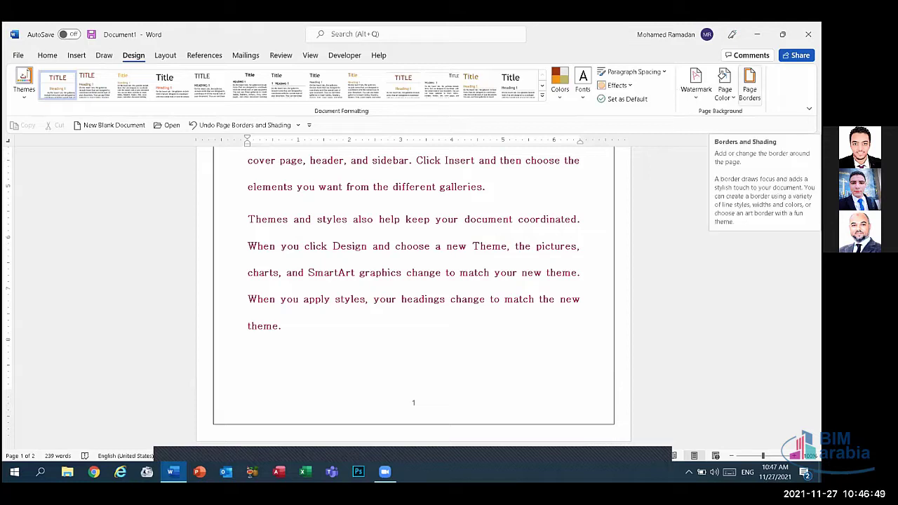
pyautogui.click(749, 84)
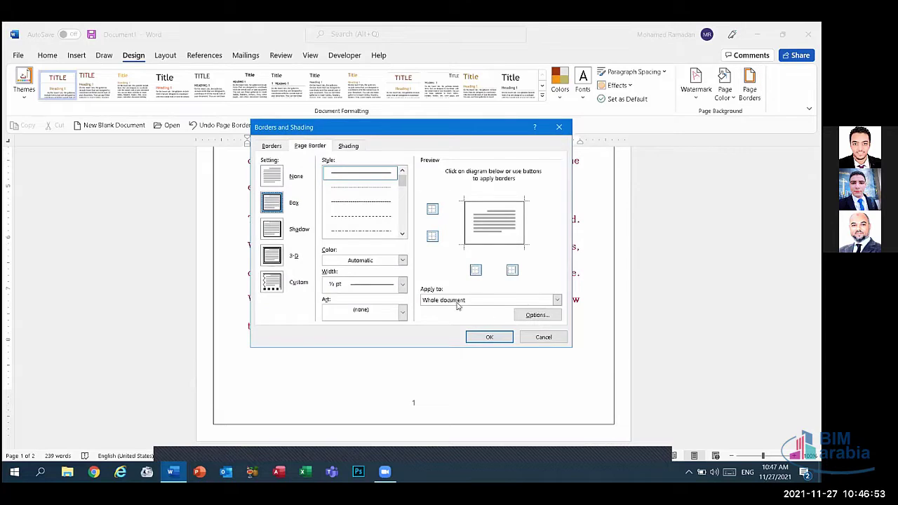
pyautogui.click(489, 337)
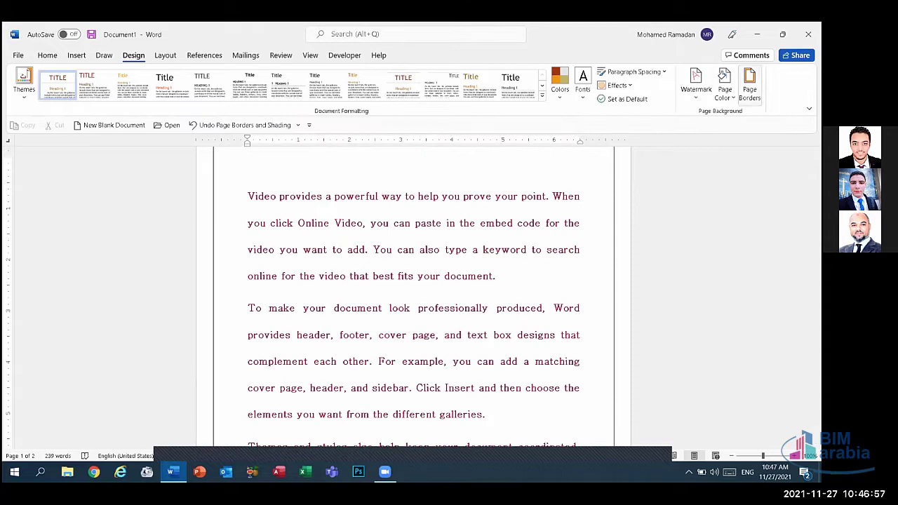
# Change the page border to a thick solid dark red line, 6 pt wide
pyautogui.click(749, 83)
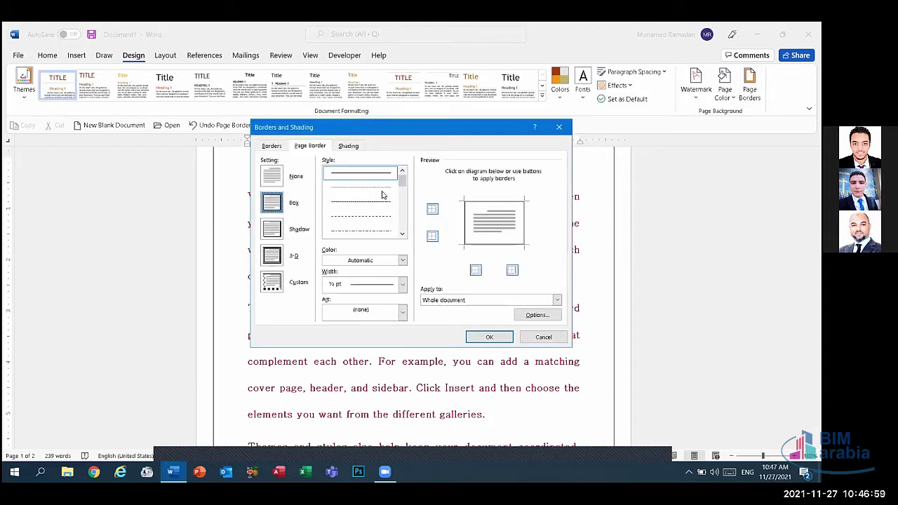
pyautogui.moveTo(401, 180); pyautogui.dragTo(402, 197)
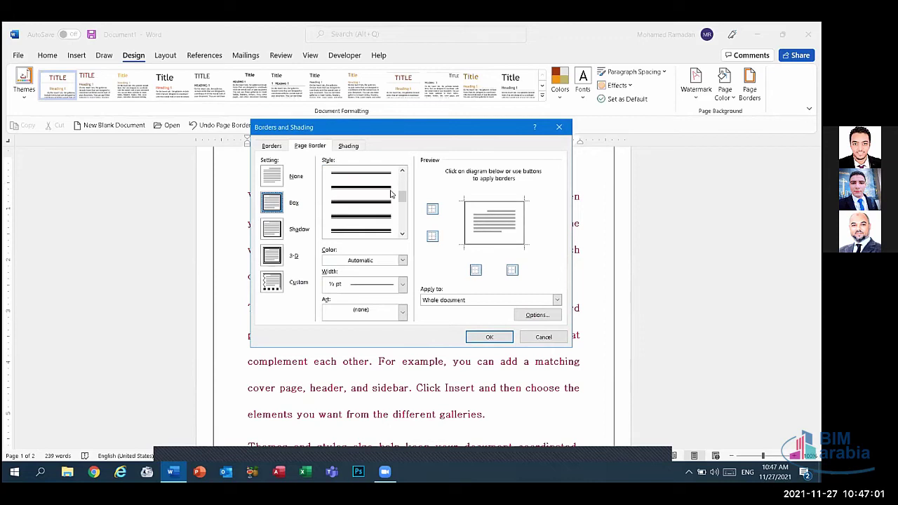
pyautogui.click(382, 187)
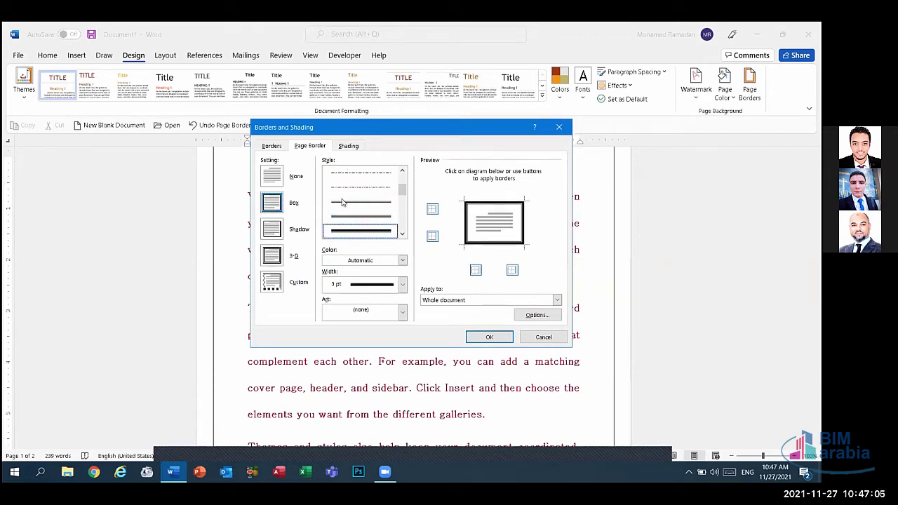
pyautogui.click(337, 262)
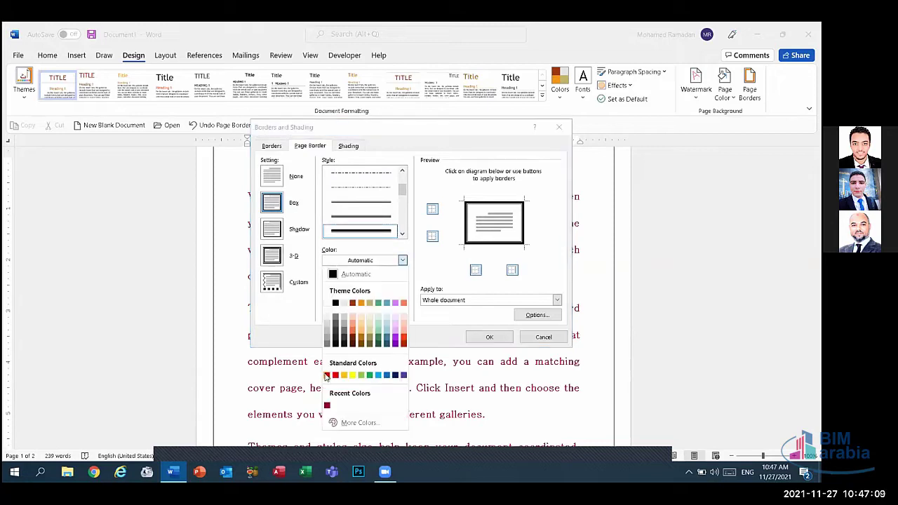
pyautogui.click(327, 406)
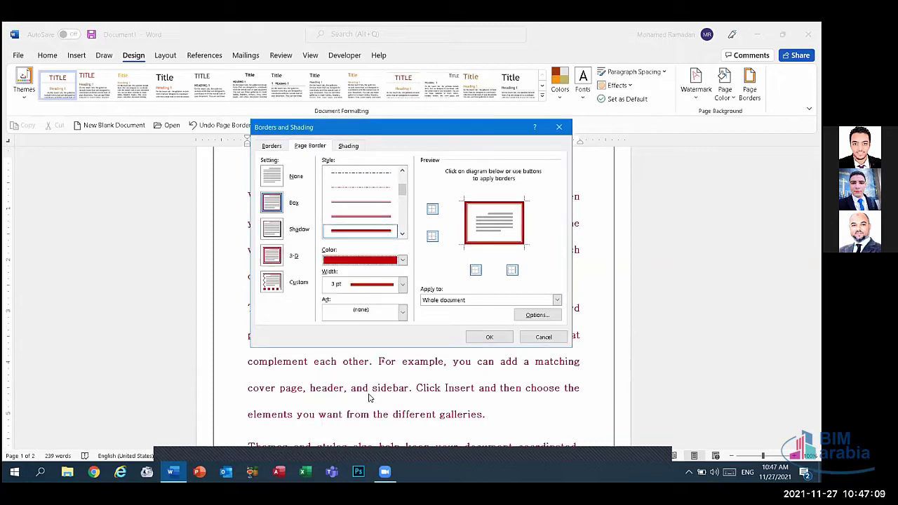
pyautogui.click(402, 284)
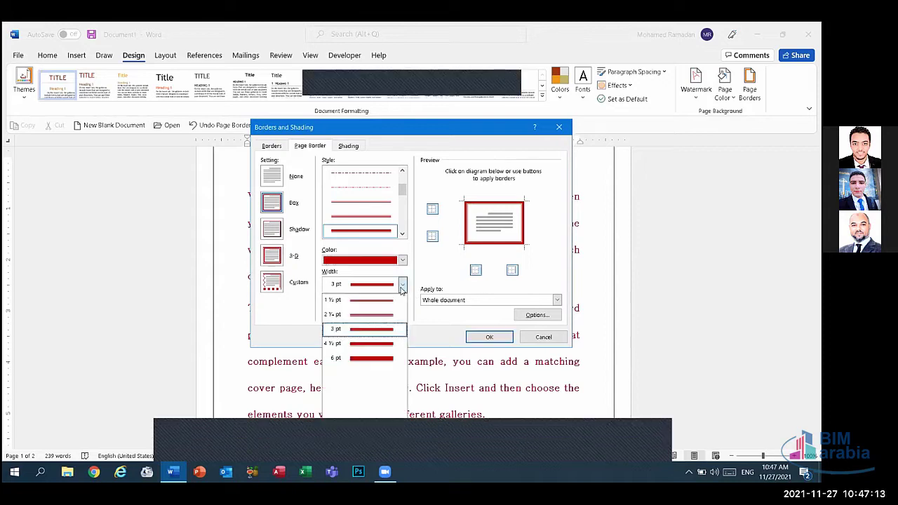
pyautogui.click(377, 359)
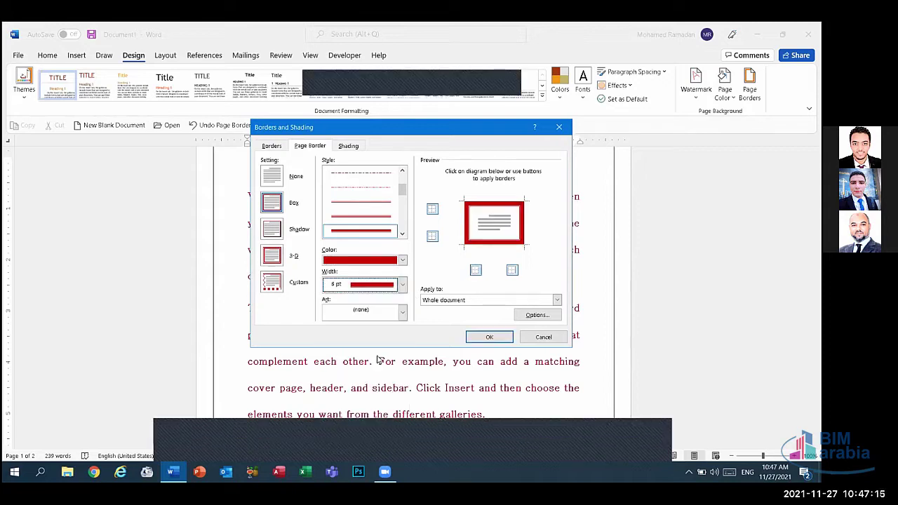
pyautogui.click(487, 338)
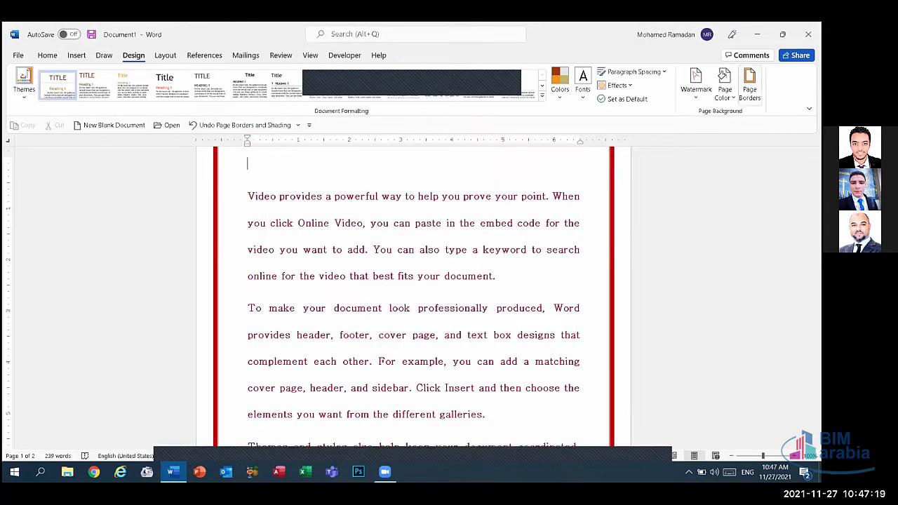
# Replace the line border with a red art border after trying palm-tree and music-note patterns
pyautogui.click(749, 89)
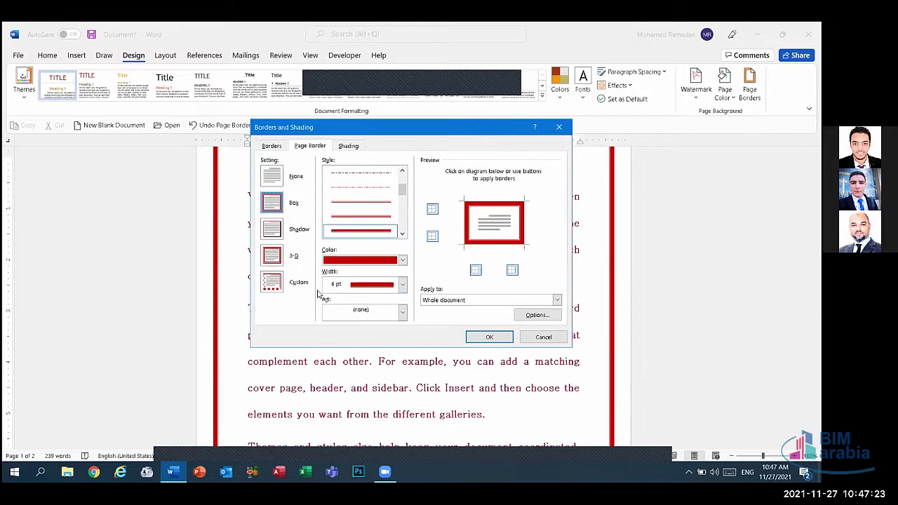
pyautogui.click(402, 313)
pyautogui.moveTo(401, 341); pyautogui.dragTo(402, 359)
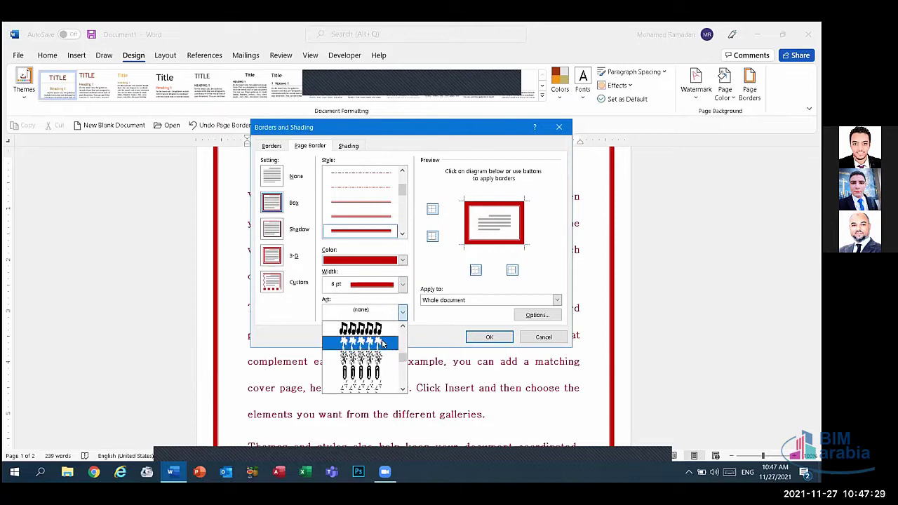
pyautogui.click(384, 343)
pyautogui.click(402, 313)
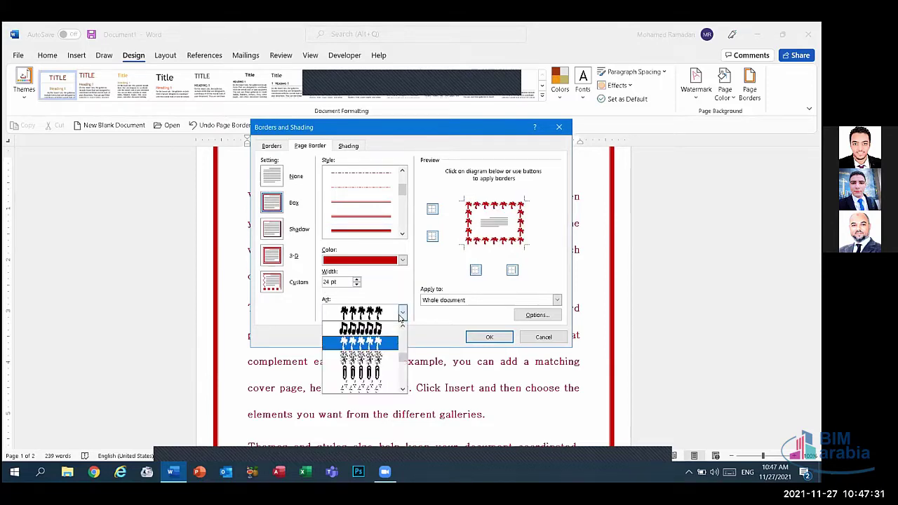
pyautogui.click(385, 332)
pyautogui.click(402, 312)
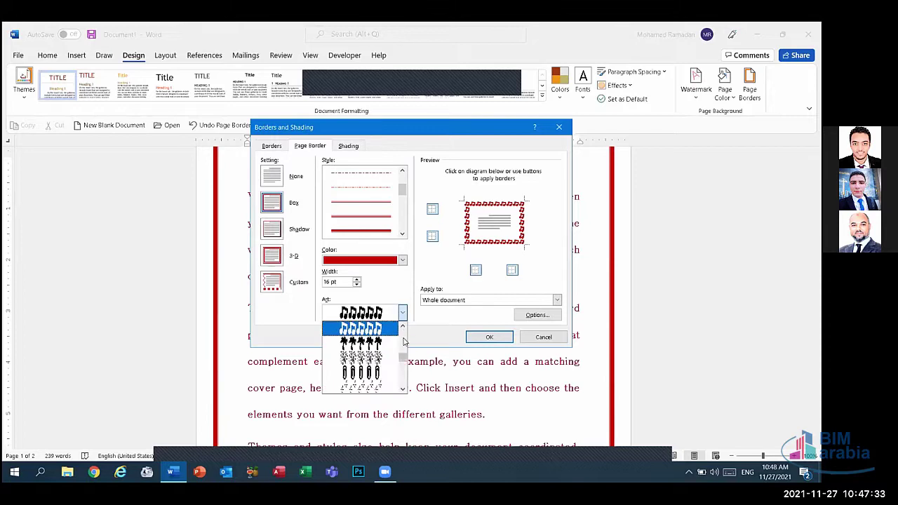
pyautogui.moveTo(404, 342); pyautogui.dragTo(403, 372)
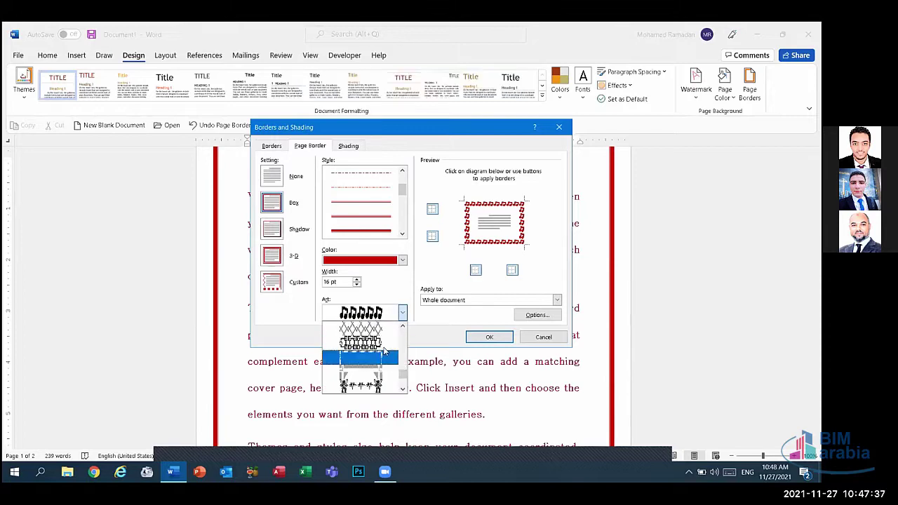
pyautogui.click(384, 356)
pyautogui.click(489, 336)
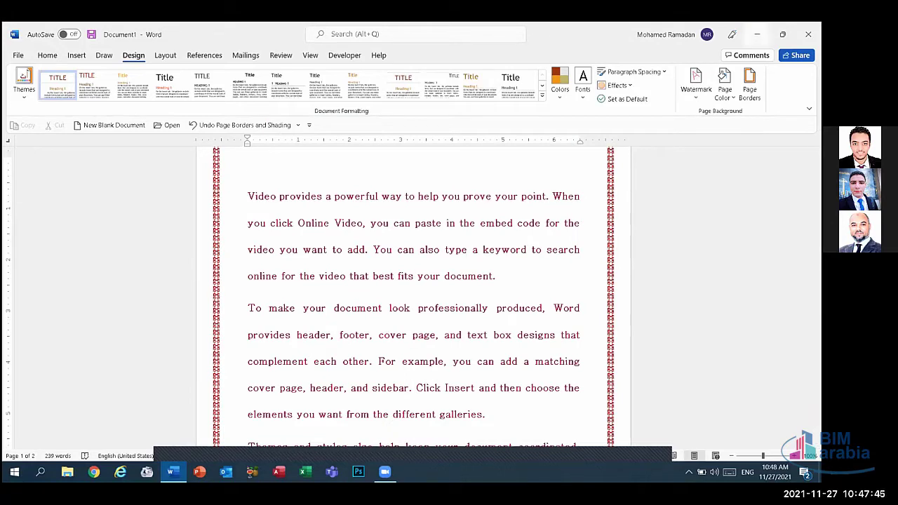
pyautogui.click(725, 98)
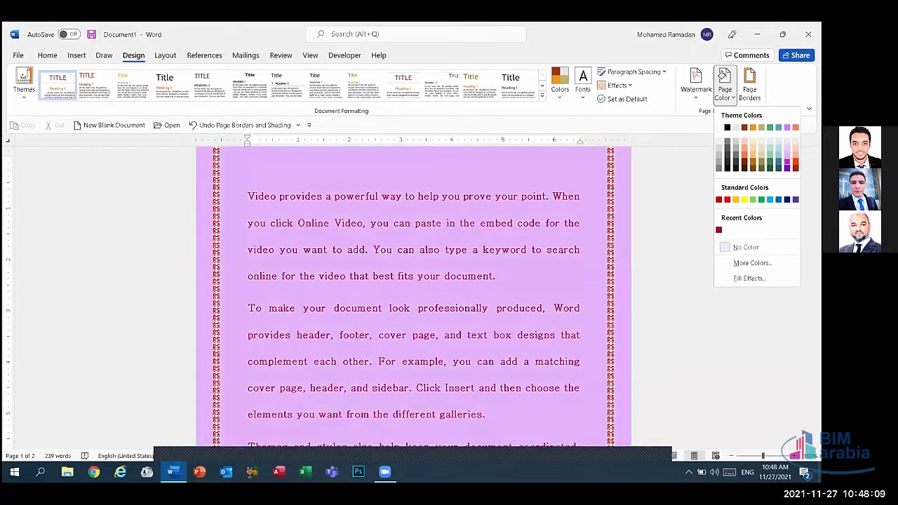
# Fill the Word page background with a light orange page colour
pyautogui.click(752, 135)
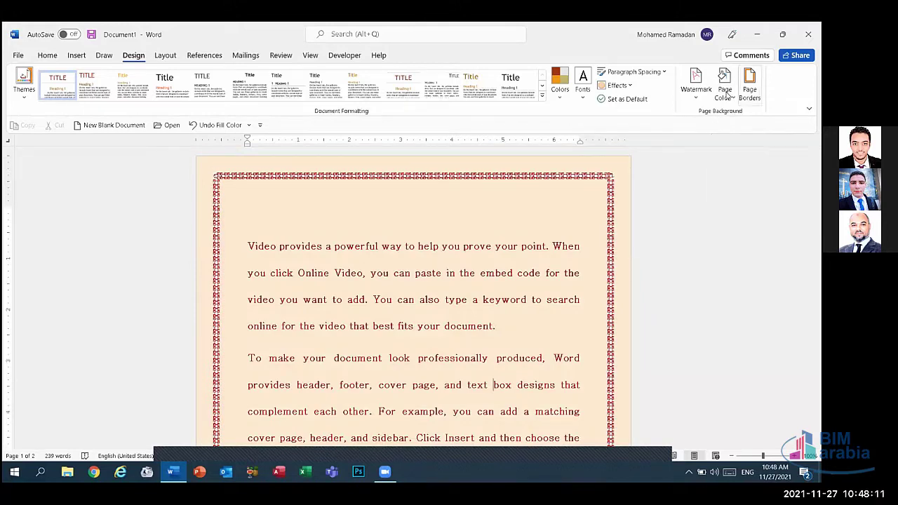
pyautogui.click(165, 55)
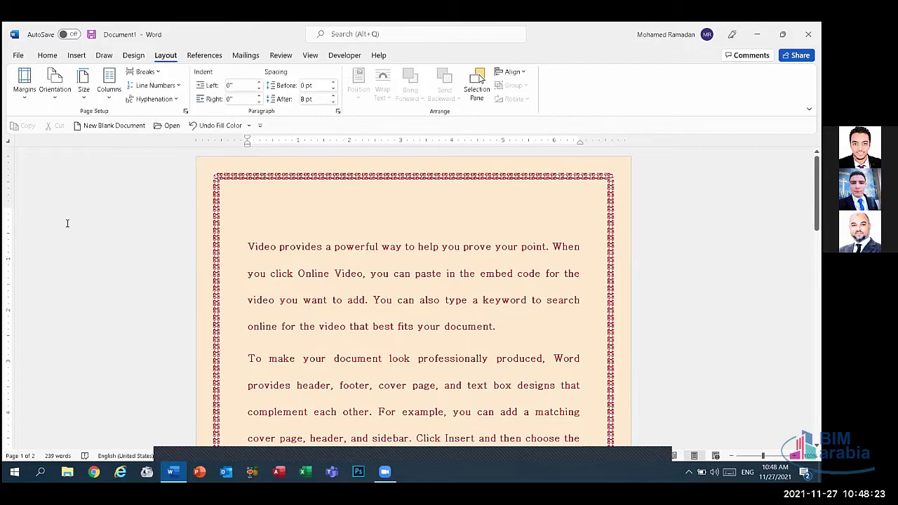
# Browse the margin presets without changing them, then delete the blank line above the first paragraph
pyautogui.hotkey('alt', 'p')
pyautogui.press('m')
pyautogui.press('Down')
pyautogui.press('Down')
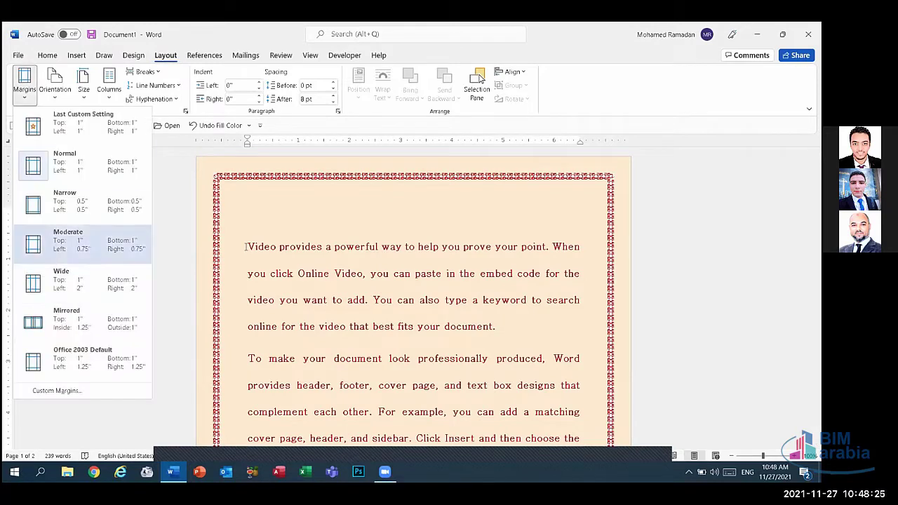
pyautogui.press('Down')
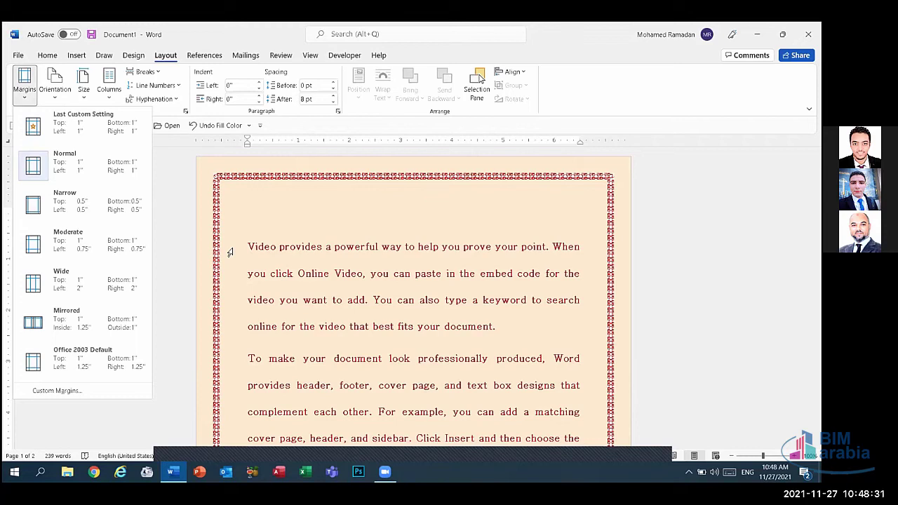
pyautogui.click(200, 252)
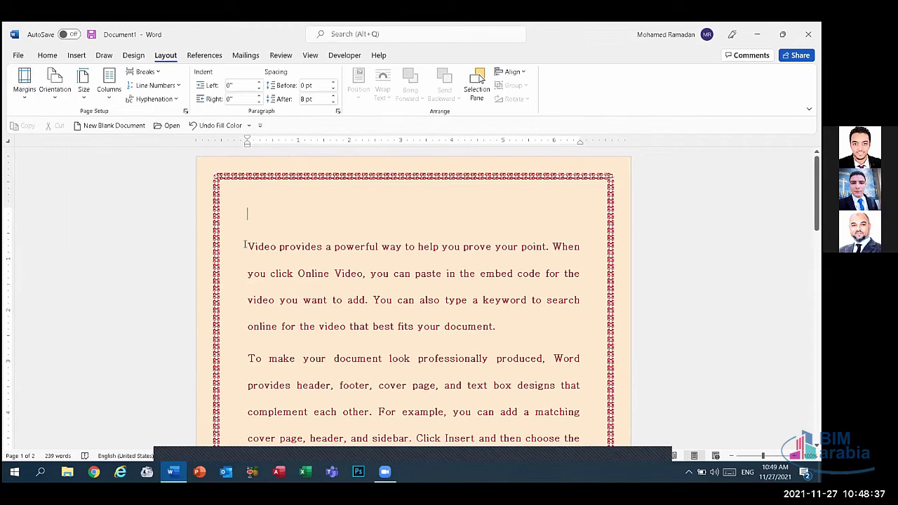
pyautogui.press('BackSpace')
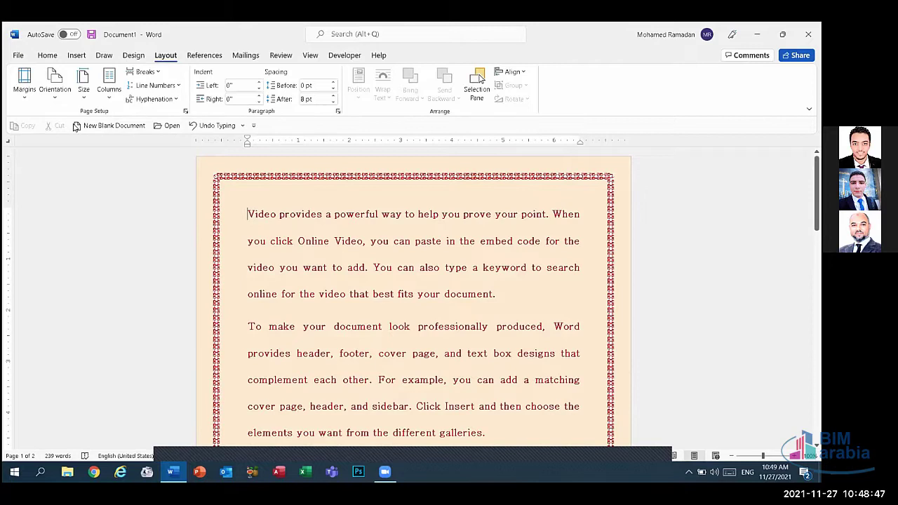
# Switch the page to landscape orientation, then back to portrait
pyautogui.click(624, 421)
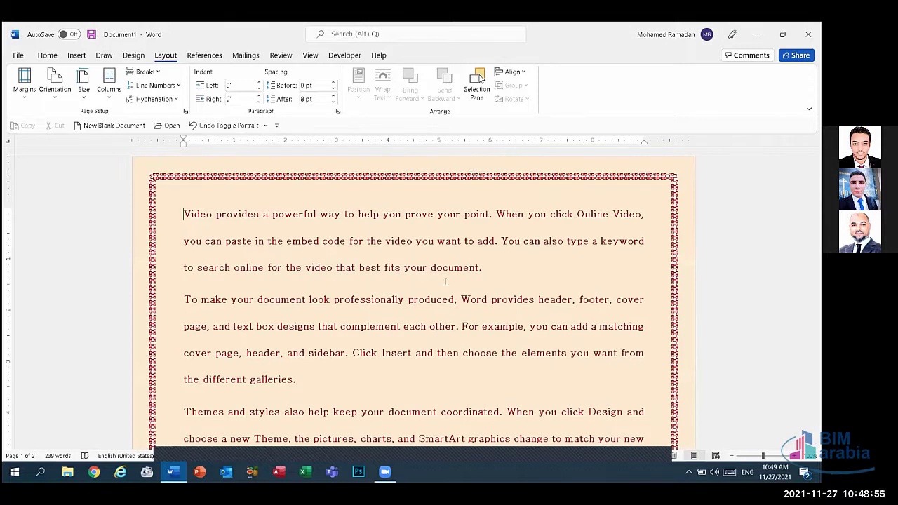
pyautogui.keyDown('ctrl'); pyautogui.scroll(-3, 445, 281); pyautogui.keyUp('ctrl')
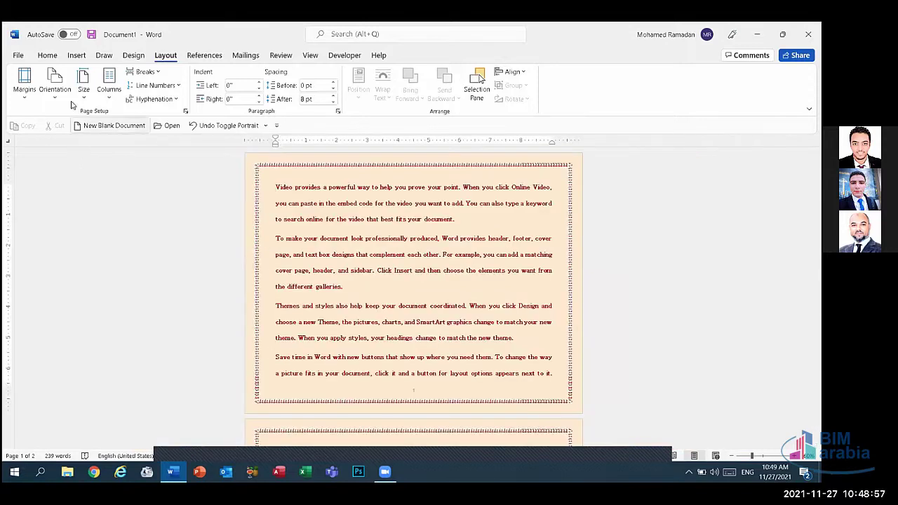
pyautogui.click(60, 95)
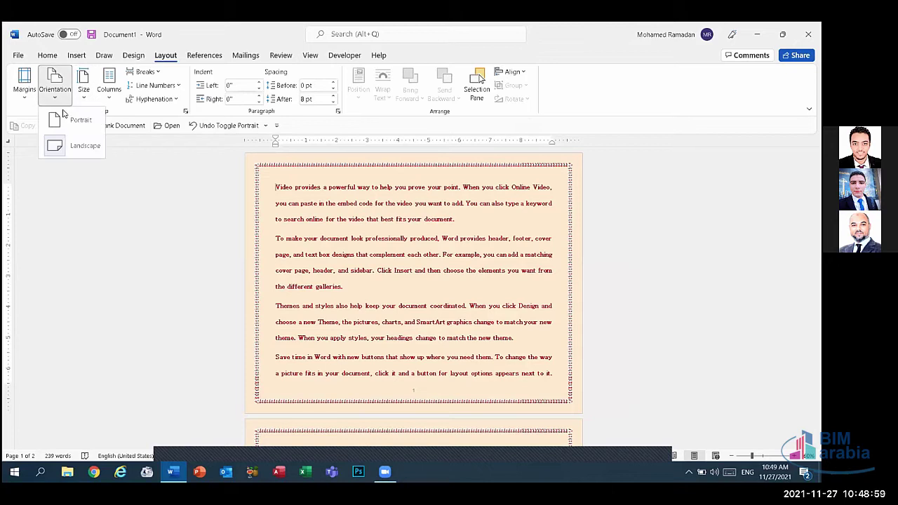
pyautogui.click(238, 211)
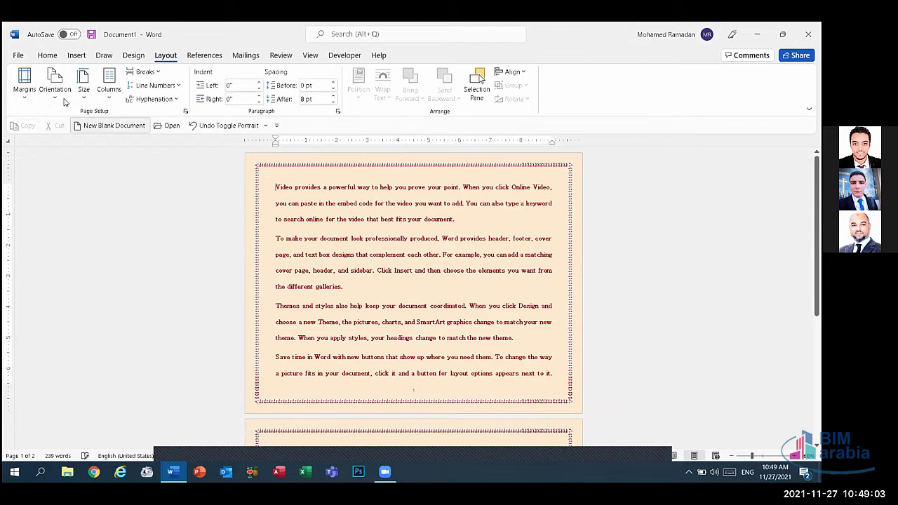
pyautogui.click(63, 101)
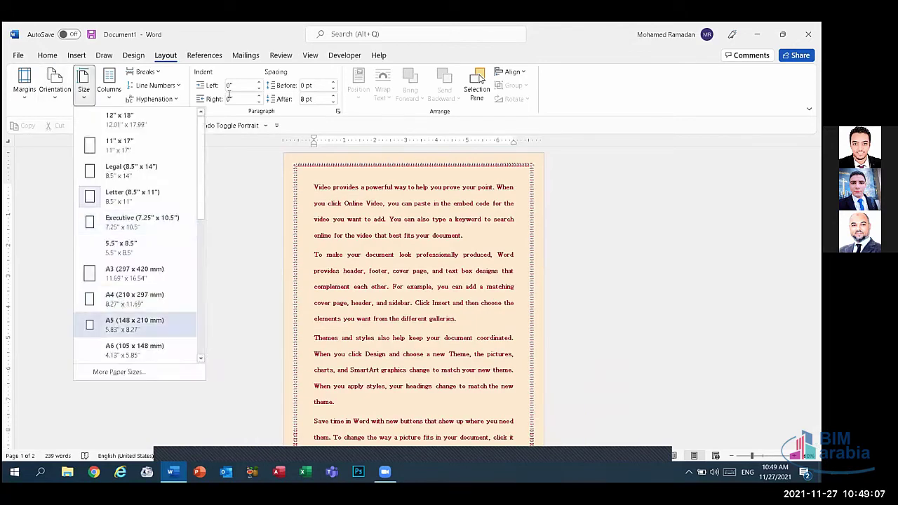
pyautogui.click(206, 58)
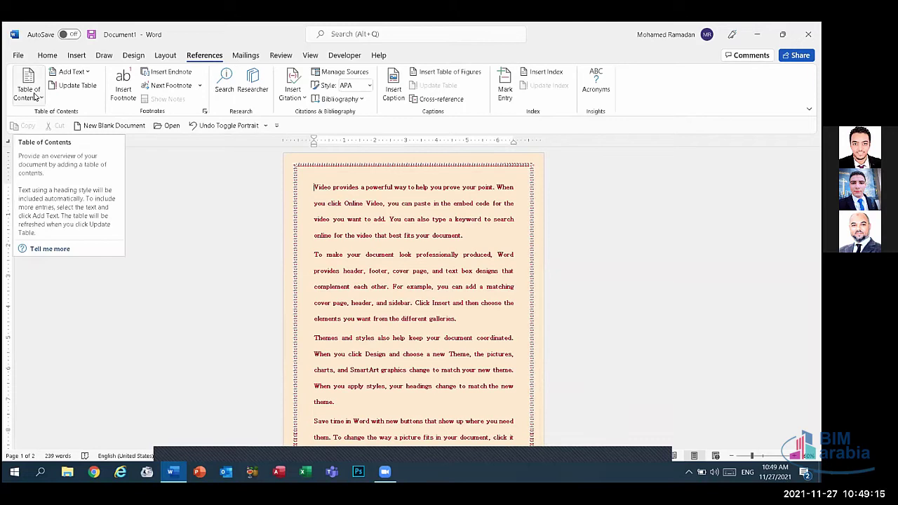
# Show the Translate dropdown options on the Review tab after viewing Mailings
pyautogui.click(249, 57)
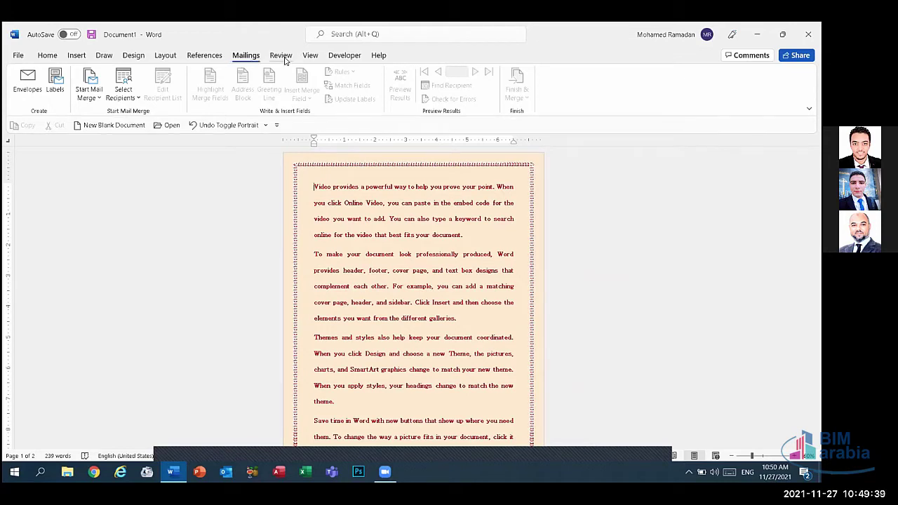
pyautogui.click(282, 56)
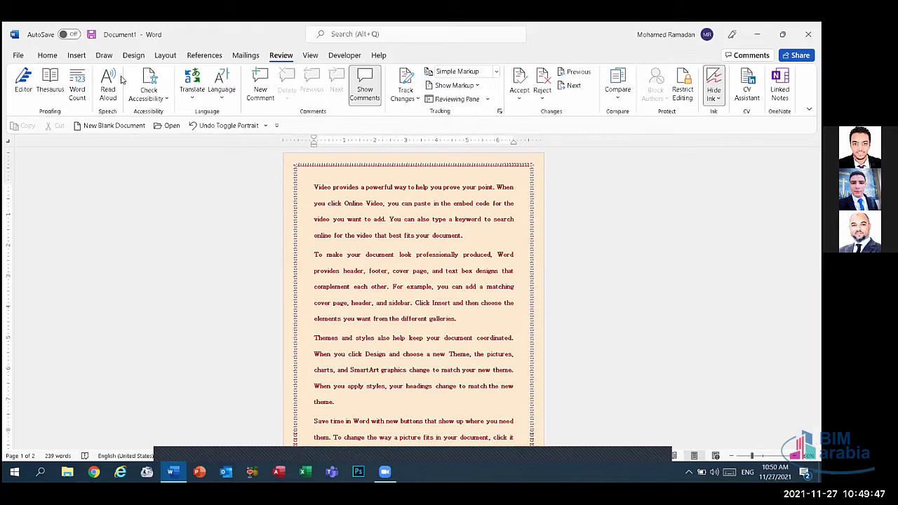
pyautogui.click(193, 81)
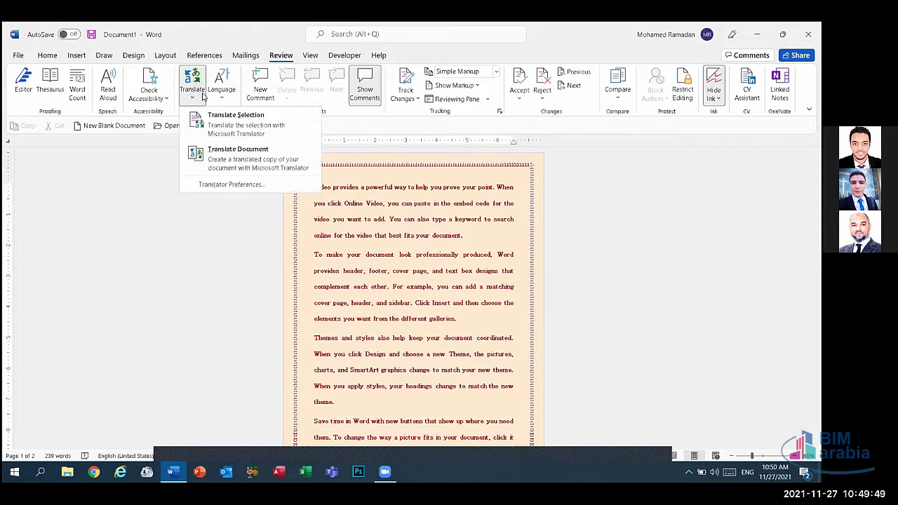
# Translate the whole document from English to Arabic with Translate Document
pyautogui.click(226, 160)
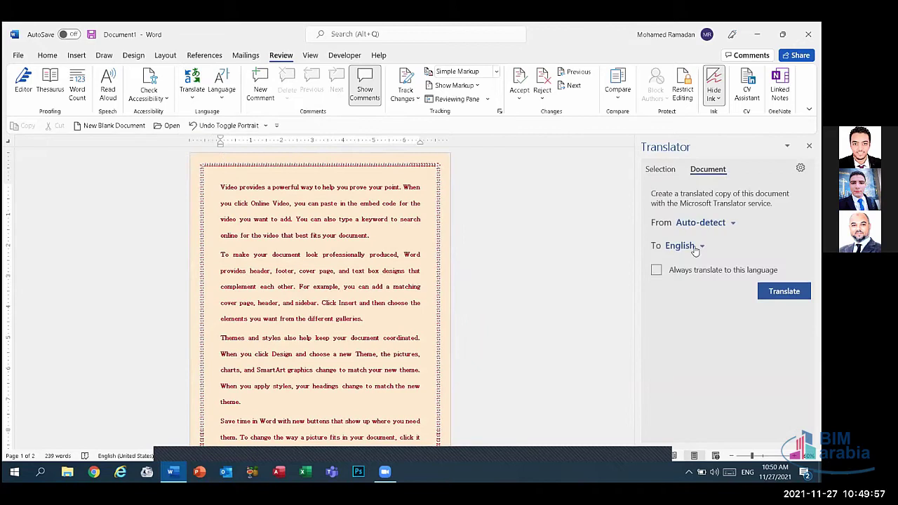
pyautogui.click(732, 224)
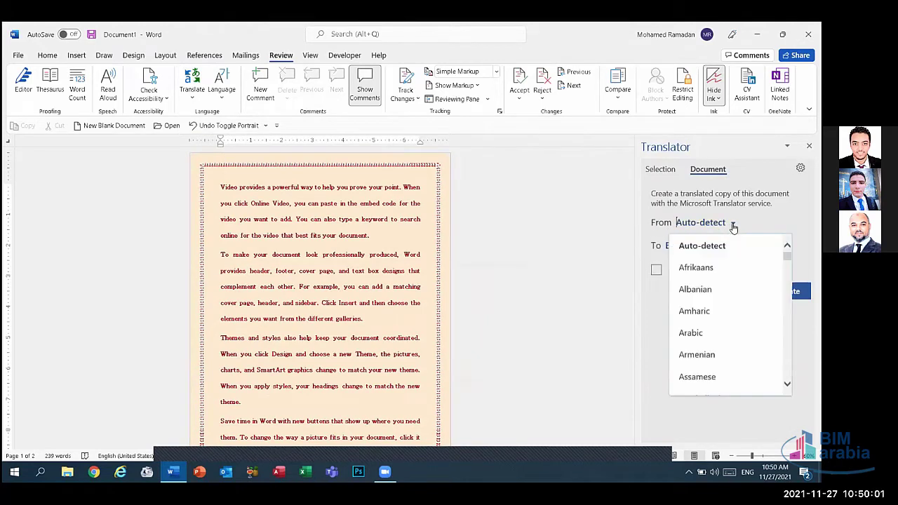
pyautogui.write('e')
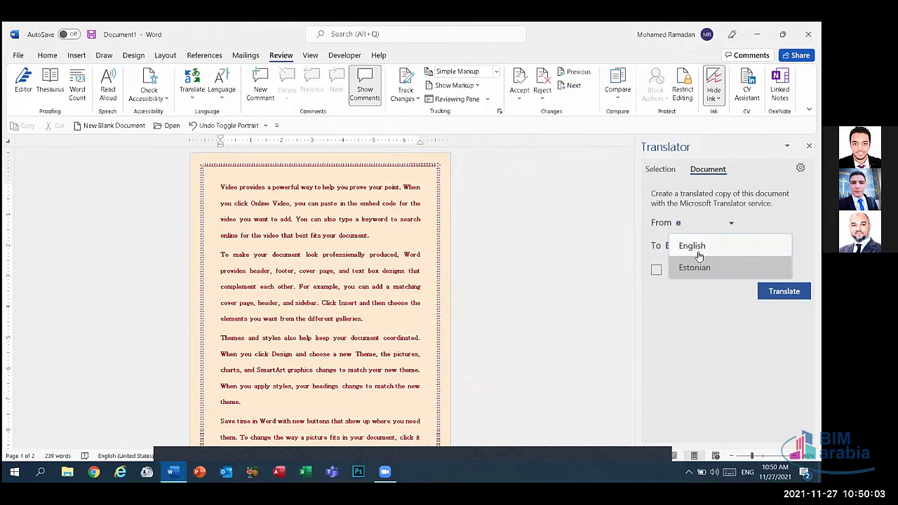
pyautogui.click(697, 248)
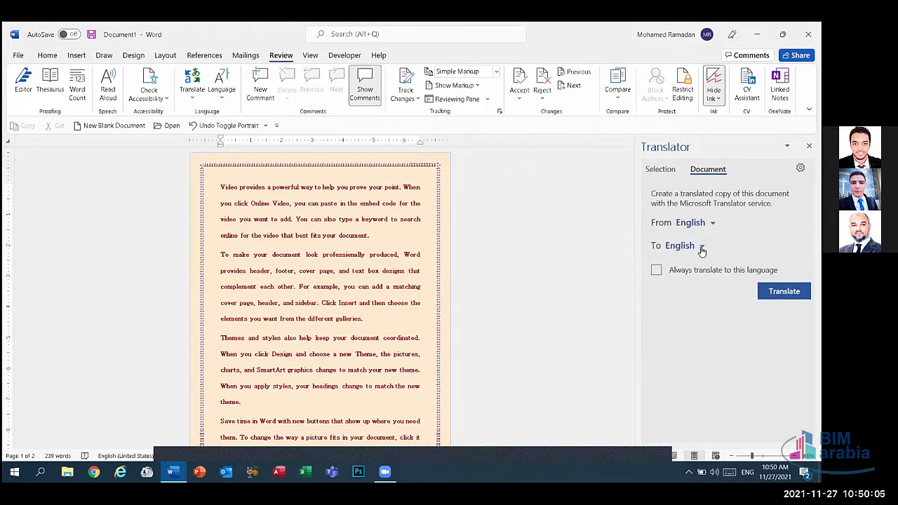
pyautogui.click(701, 248)
pyautogui.write('ara')
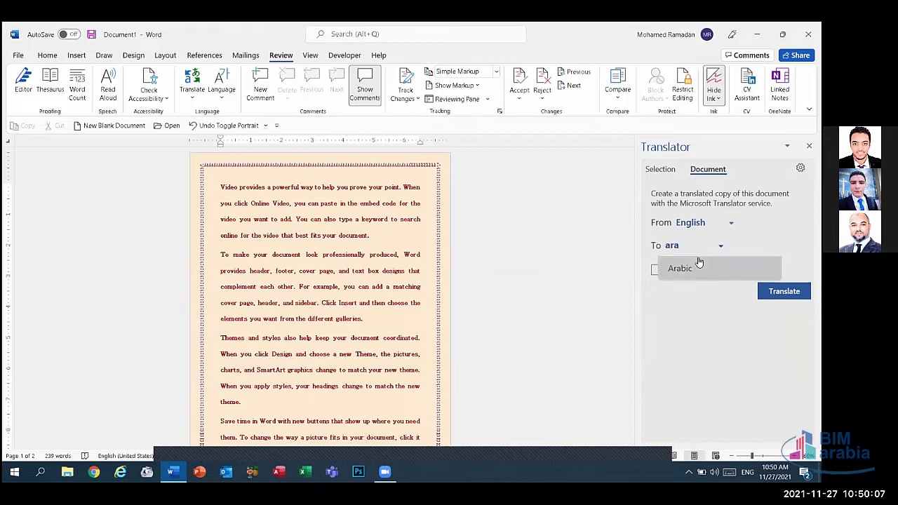
pyautogui.click(698, 263)
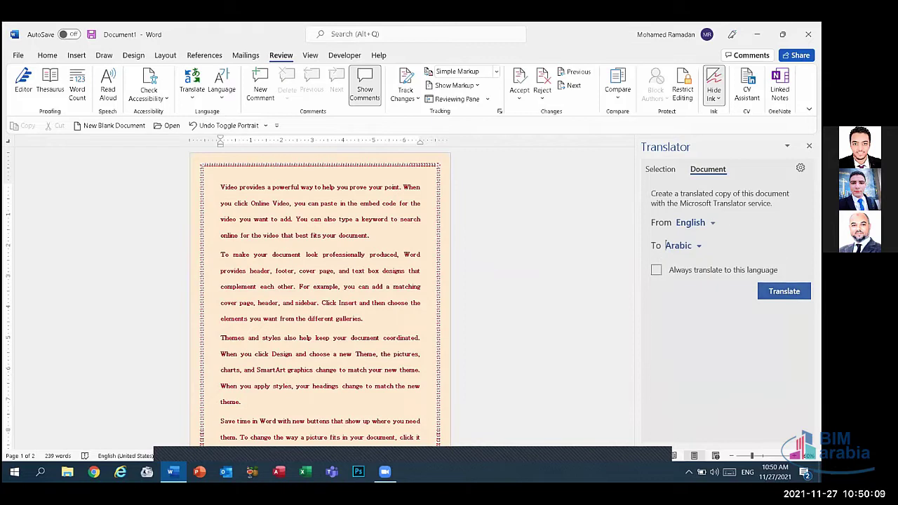
pyautogui.click(784, 291)
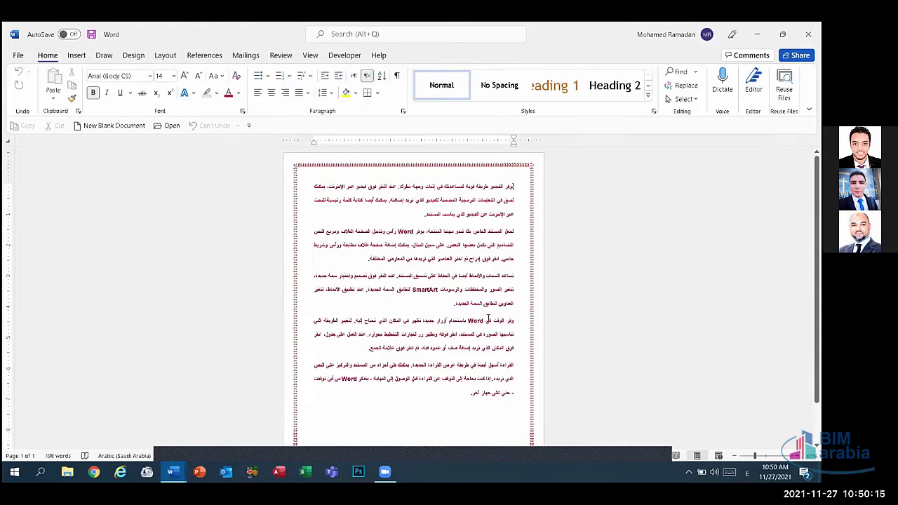
# Select all the Arabic translated text and grow it to 24 pt, then deselect
pyautogui.hotkey('ctrl', 'a')
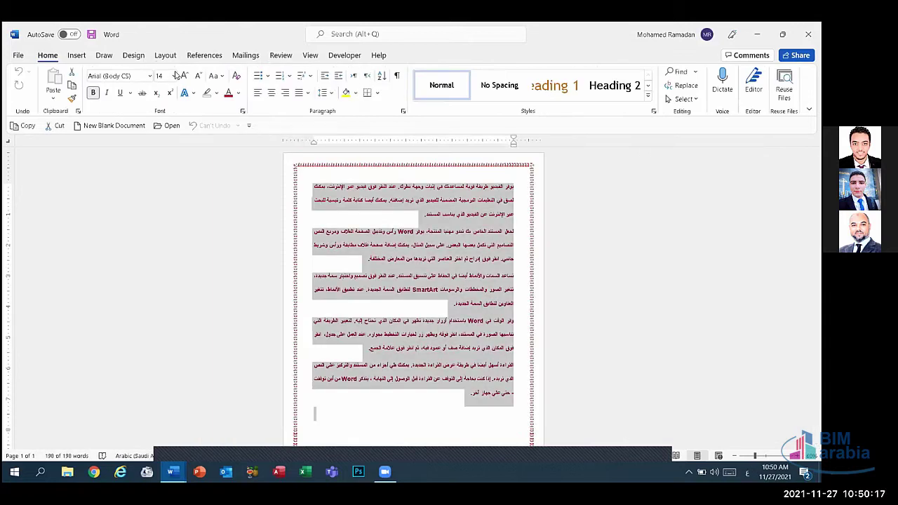
pyautogui.click(184, 76)
pyautogui.click(184, 75)
pyautogui.click(184, 76)
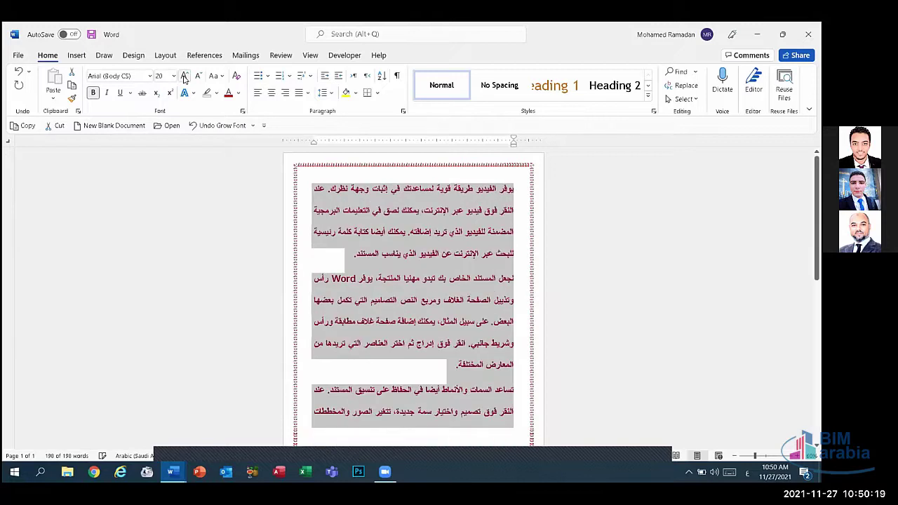
pyautogui.click(183, 75)
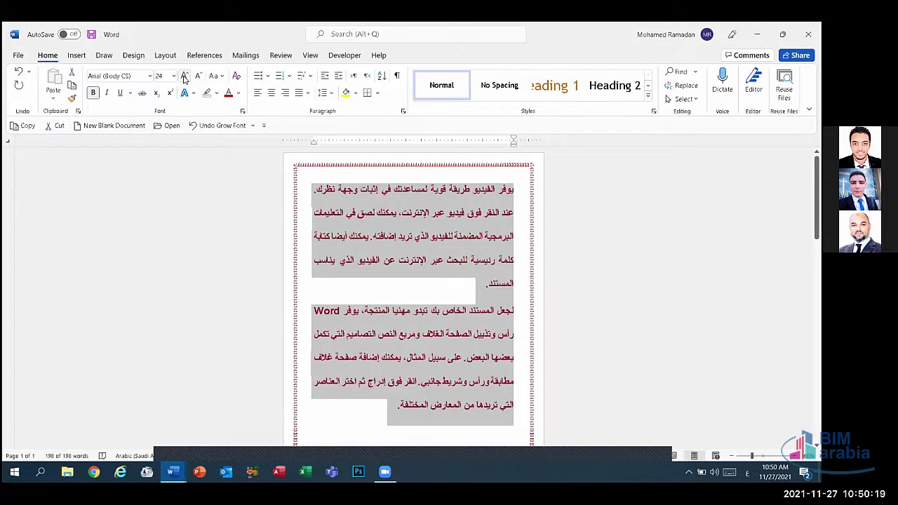
pyautogui.click(411, 299)
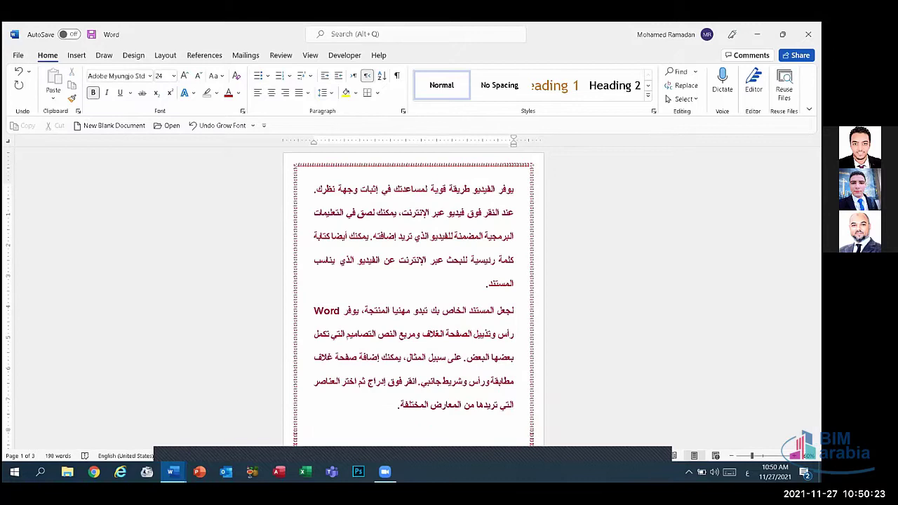
pyautogui.keyDown('ctrl'); pyautogui.scroll(1, 413, 291); pyautogui.keyUp('ctrl')
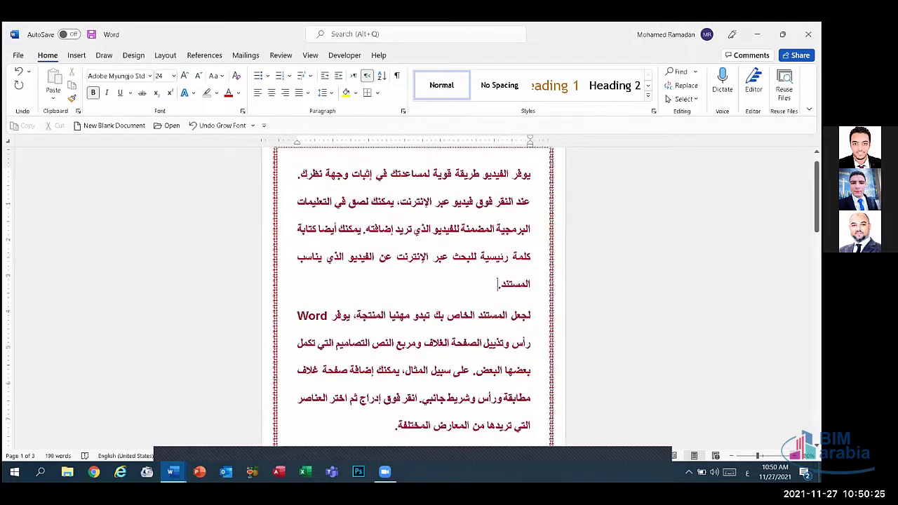
pyautogui.keyDown('ctrl'); pyautogui.scroll(1, 413, 291); pyautogui.keyUp('ctrl')
pyautogui.keyDown('ctrl'); pyautogui.scroll(1, 413, 291); pyautogui.keyUp('ctrl')
pyautogui.keyDown('ctrl'); pyautogui.scroll(1, 413, 292); pyautogui.keyUp('ctrl')
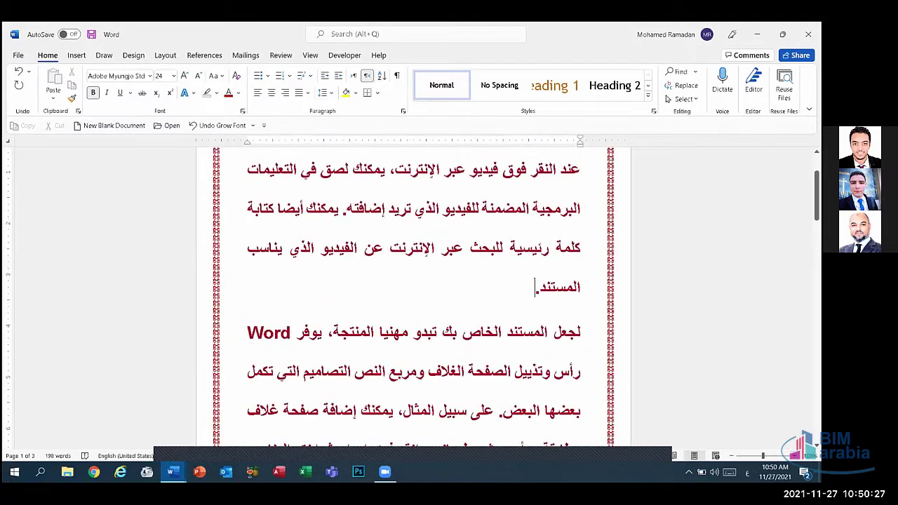
pyautogui.click(374, 442)
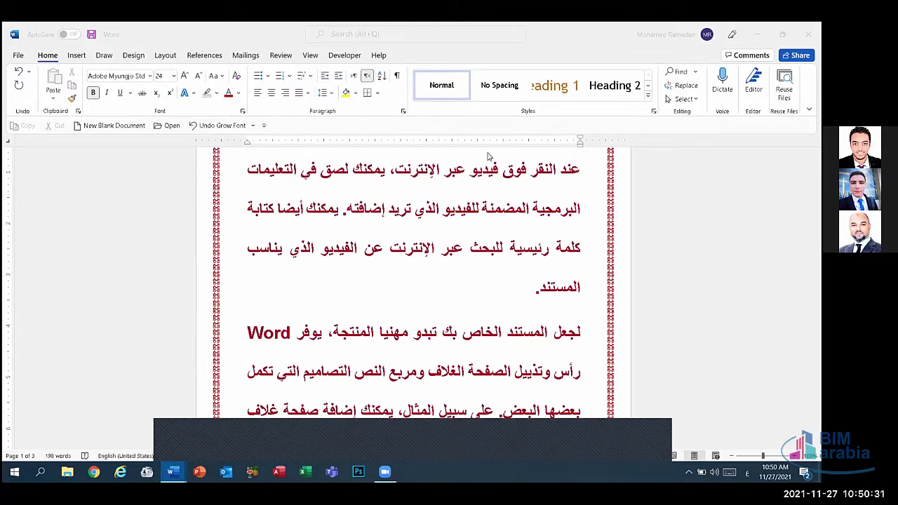
pyautogui.click(446, 283)
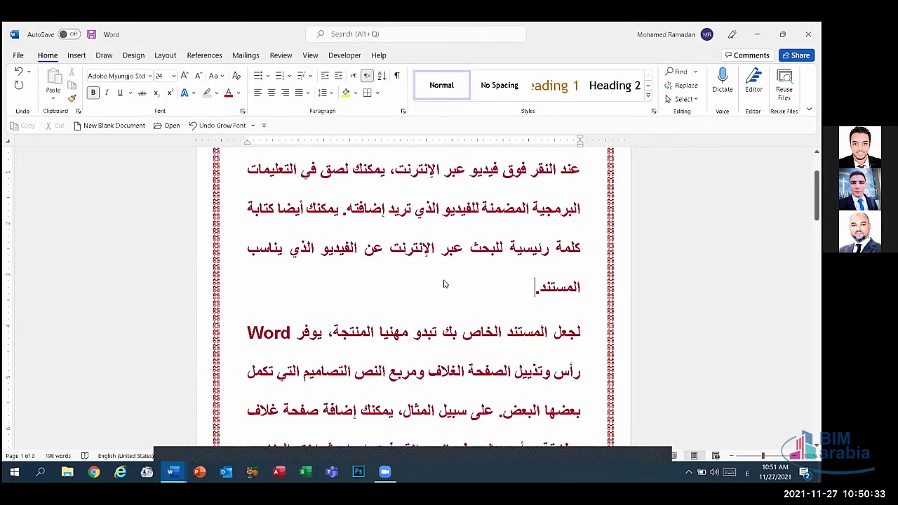
# Select all the Arabic text and choose Translate Document from the Review tab
pyautogui.hotkey('ctrl', 'a')
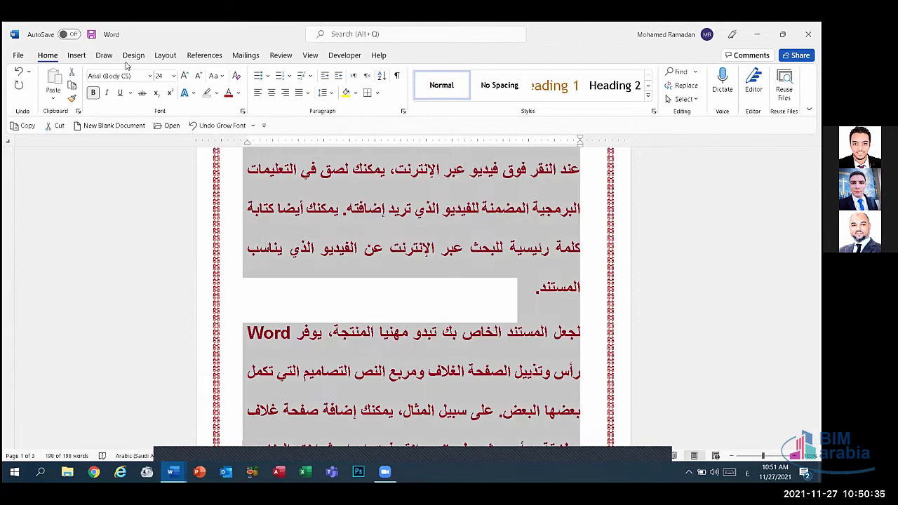
pyautogui.click(281, 56)
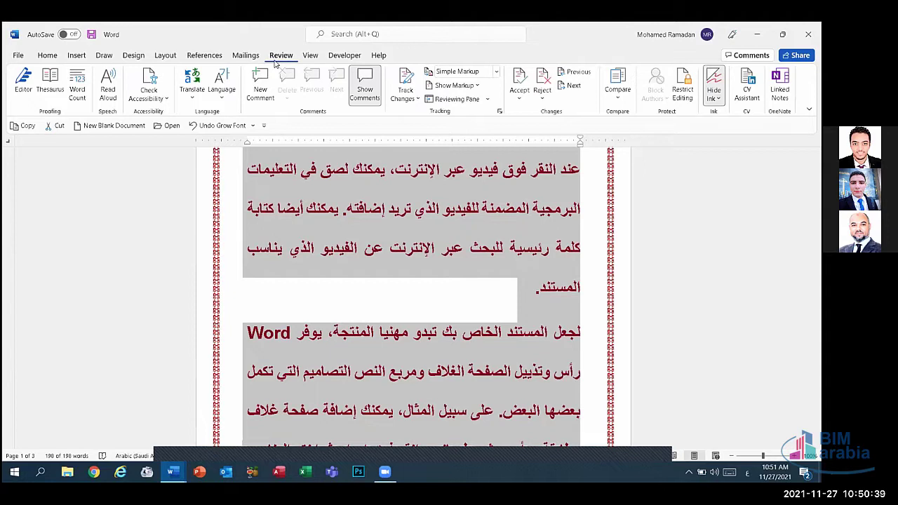
pyautogui.click(193, 96)
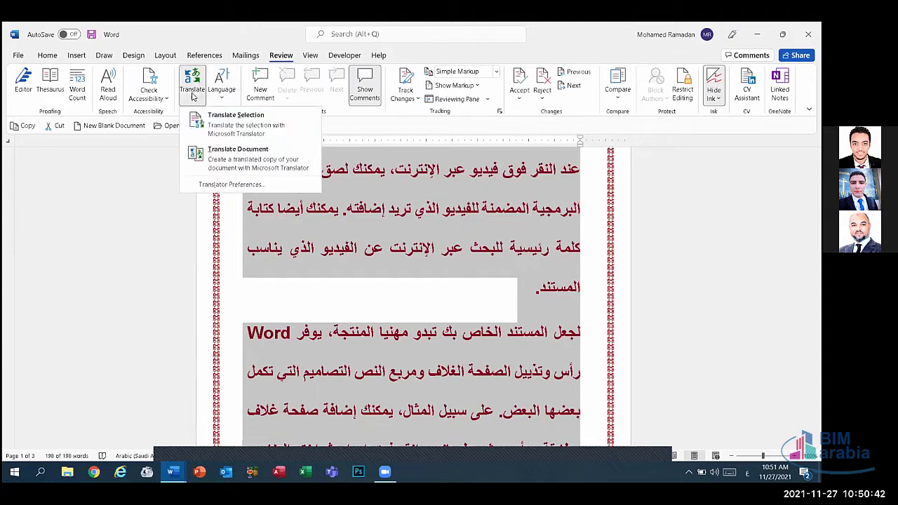
pyautogui.click(228, 154)
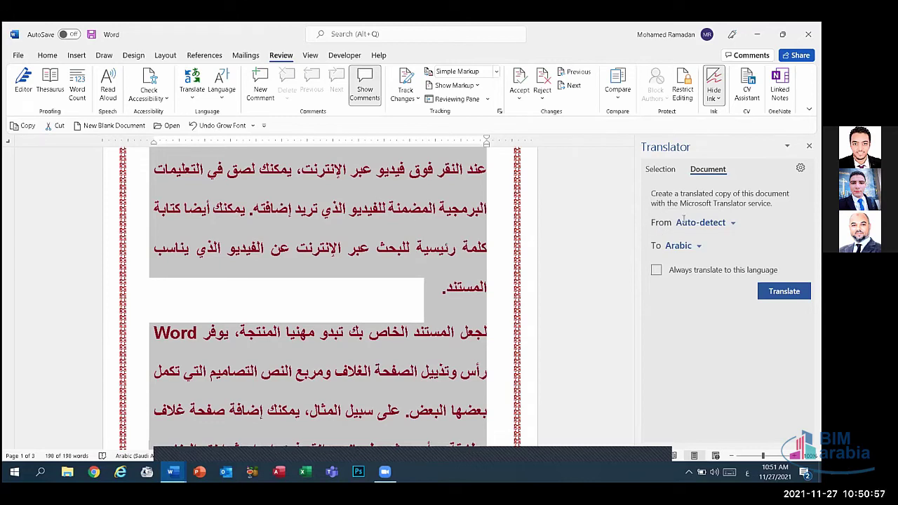
# Set the Translator from Arabic to English and run the translation
pyautogui.click(732, 222)
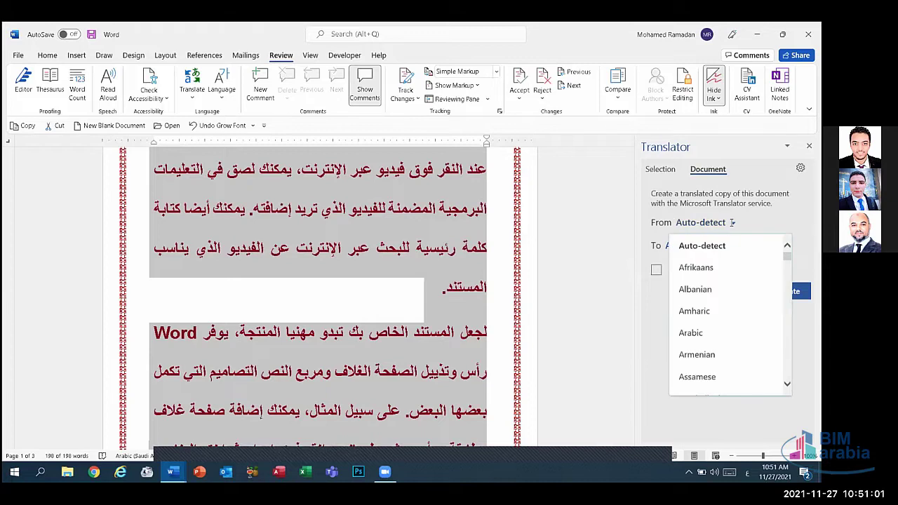
pyautogui.click(733, 222)
pyautogui.click(725, 224)
pyautogui.press('BackSpace')
pyautogui.write('ara')
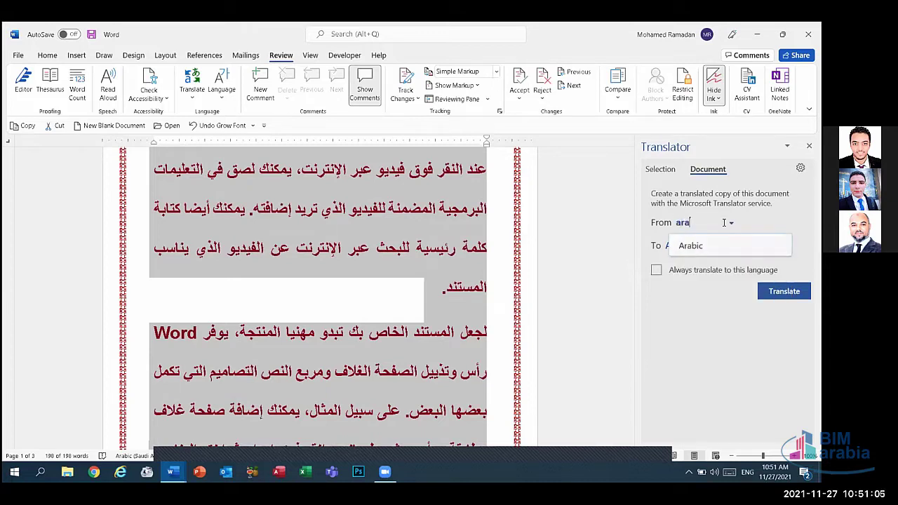
pyautogui.click(694, 247)
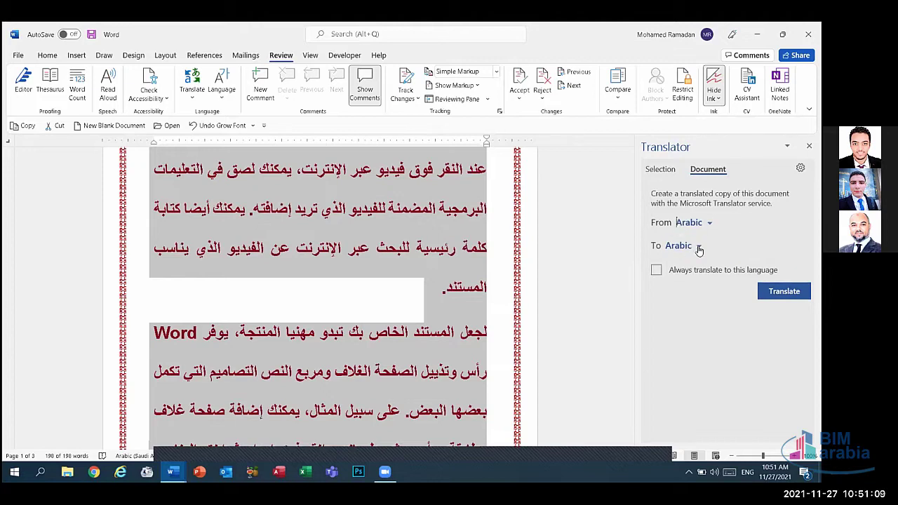
pyautogui.click(698, 247)
pyautogui.write('eng')
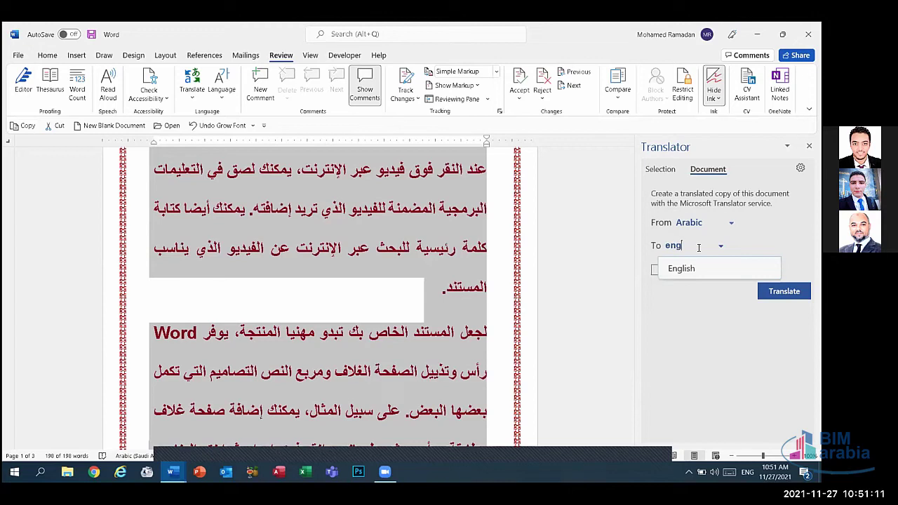
pyautogui.click(688, 269)
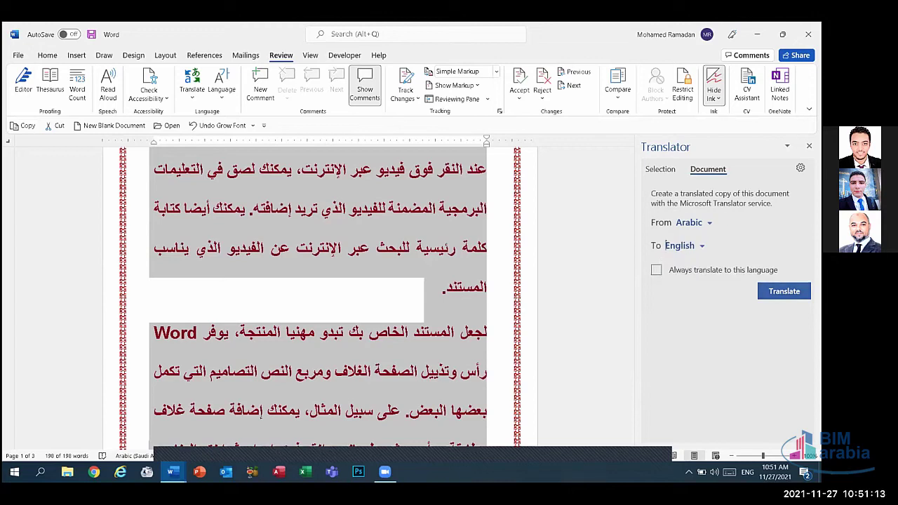
pyautogui.click(784, 291)
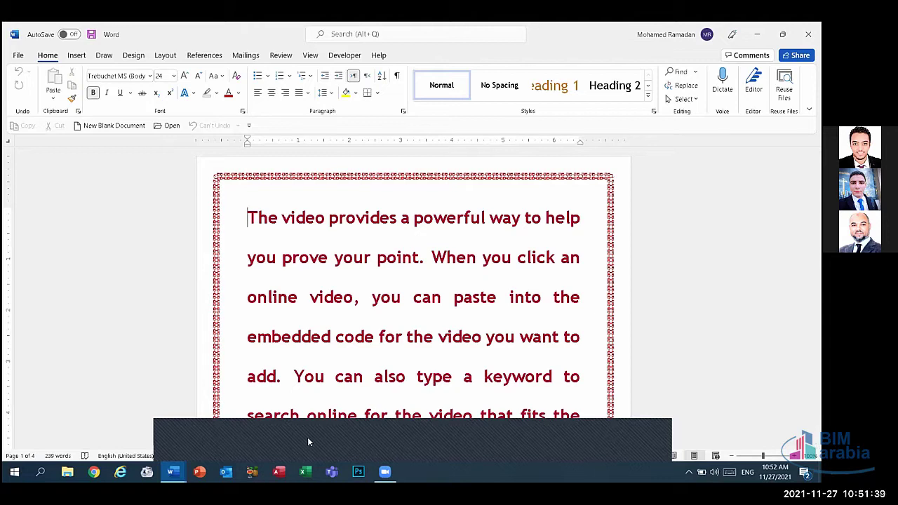
# Delete the 'e' from 'video' on the first line so it reads 'vido'
pyautogui.click(372, 446)
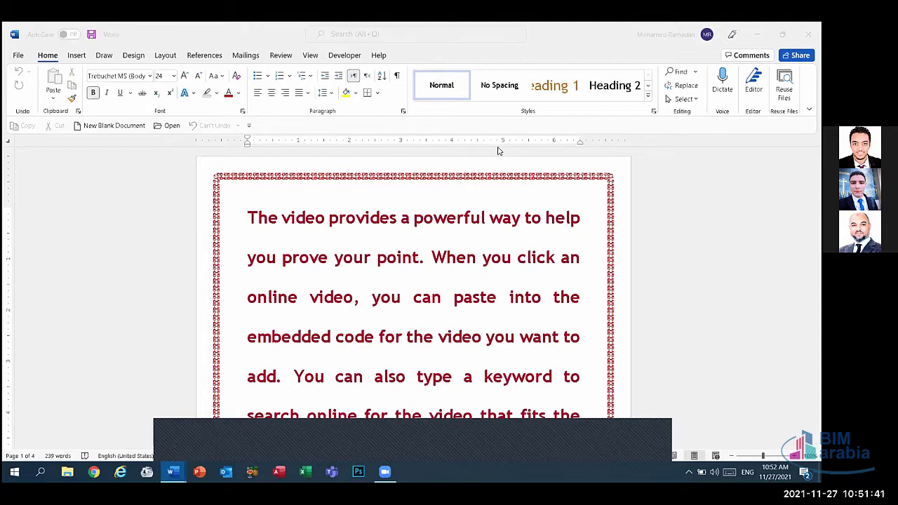
pyautogui.click(279, 56)
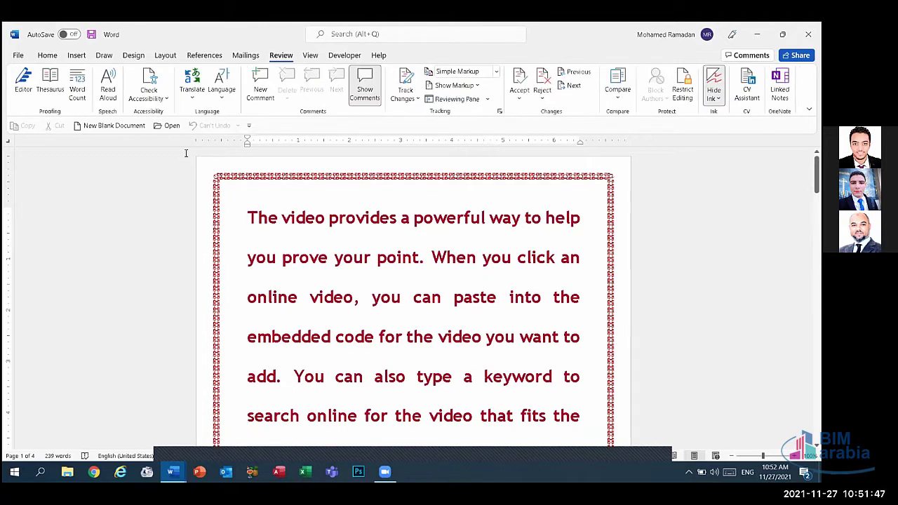
pyautogui.click(315, 221)
pyautogui.press('BackSpace')
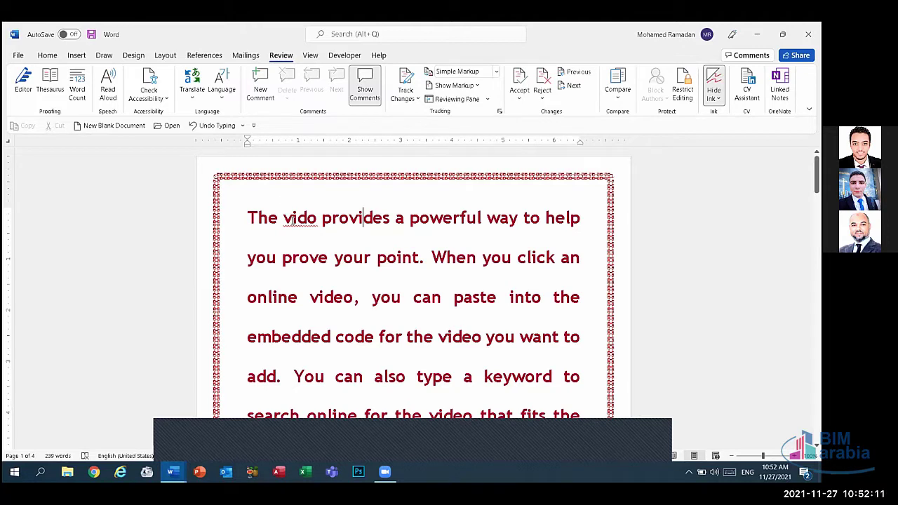
# Correct 'vido' back to 'video' using the right-click spelling suggestion
pyautogui.rightClick(291, 221)
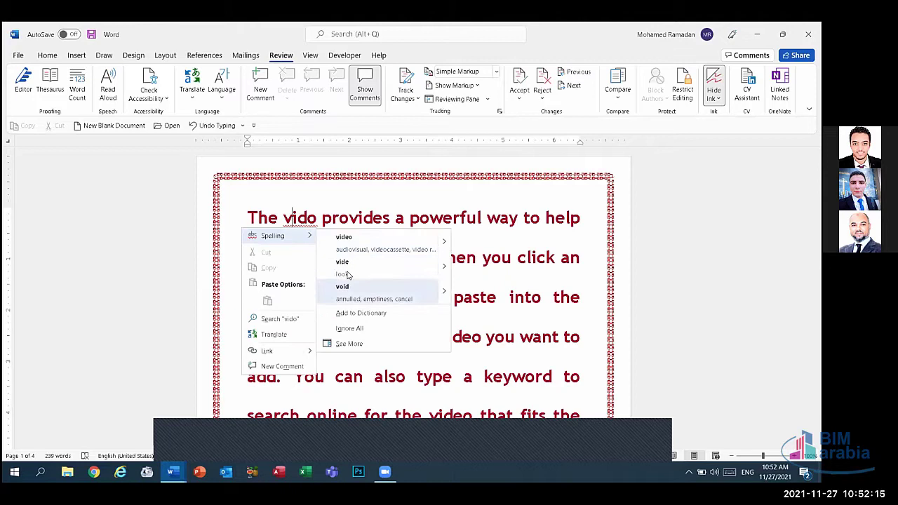
pyautogui.click(339, 250)
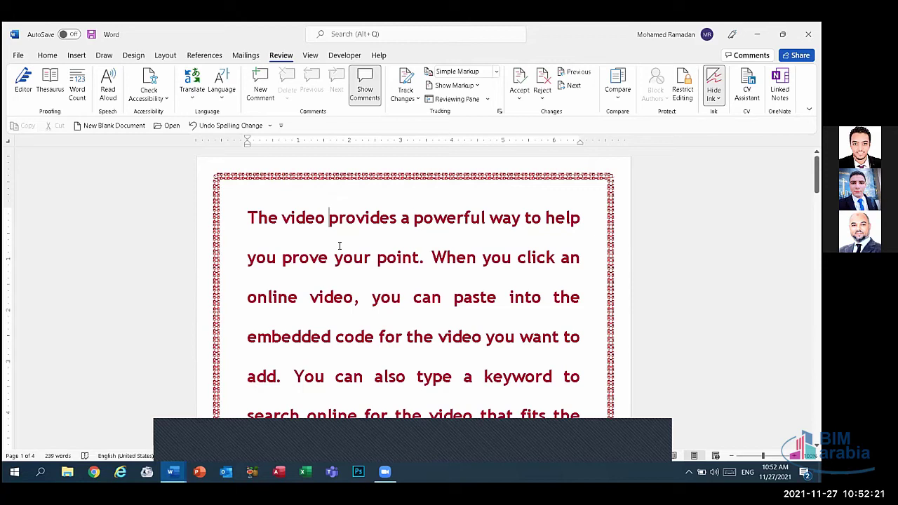
pyautogui.click(384, 466)
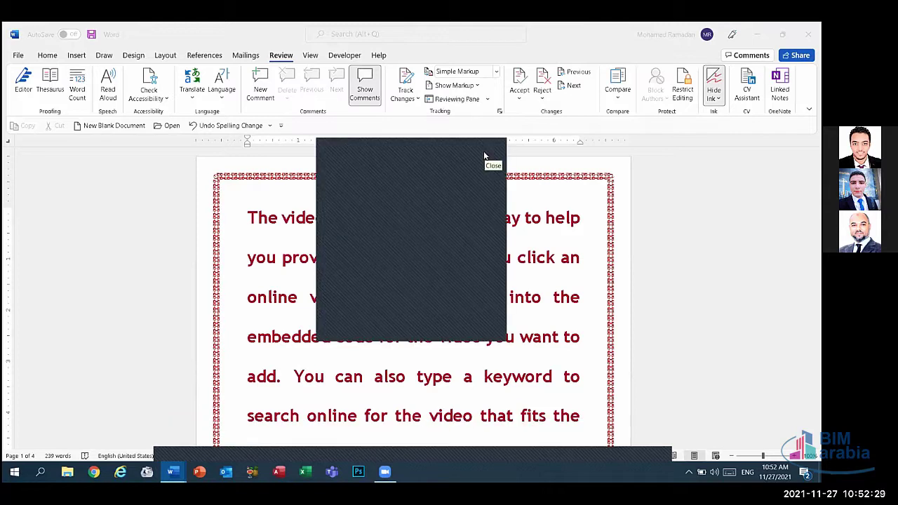
pyautogui.click(483, 155)
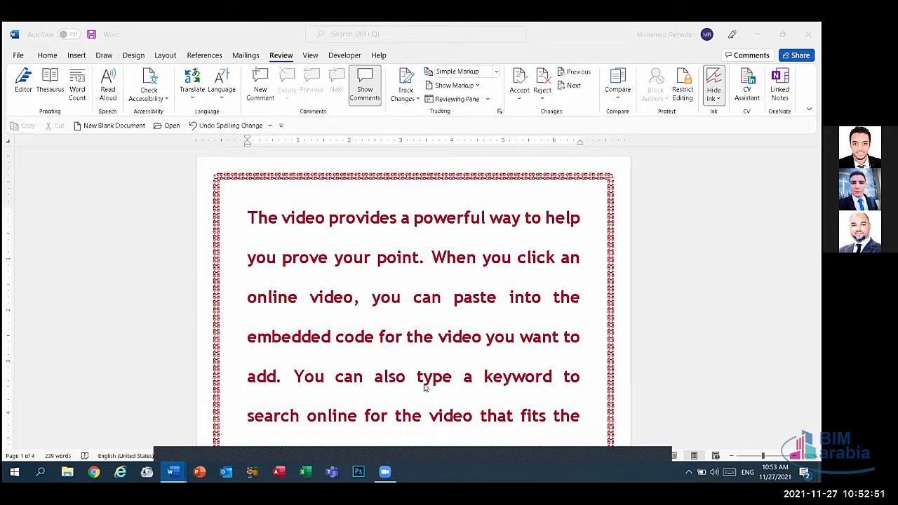
pyautogui.click(419, 356)
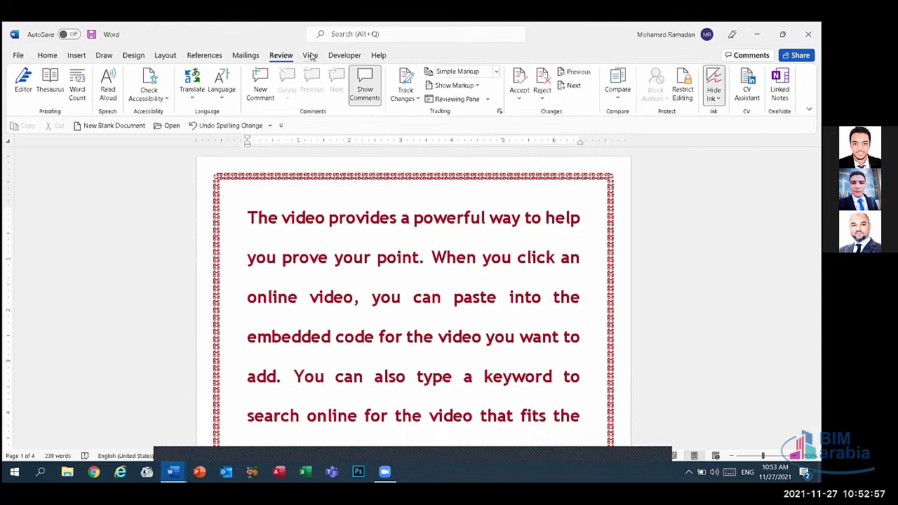
# Cycle through Read Mode, Web Layout, Outline and Draft views, ending in Print Layout
pyautogui.click(311, 56)
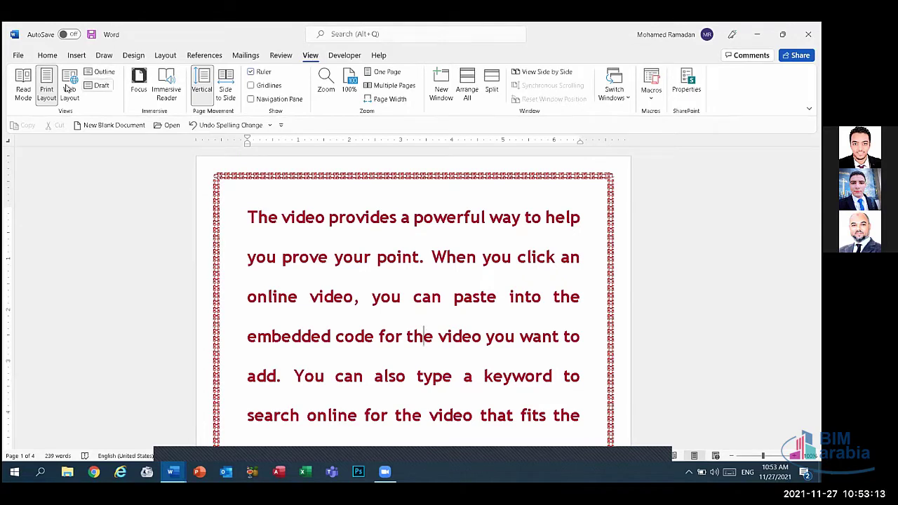
pyautogui.click(21, 94)
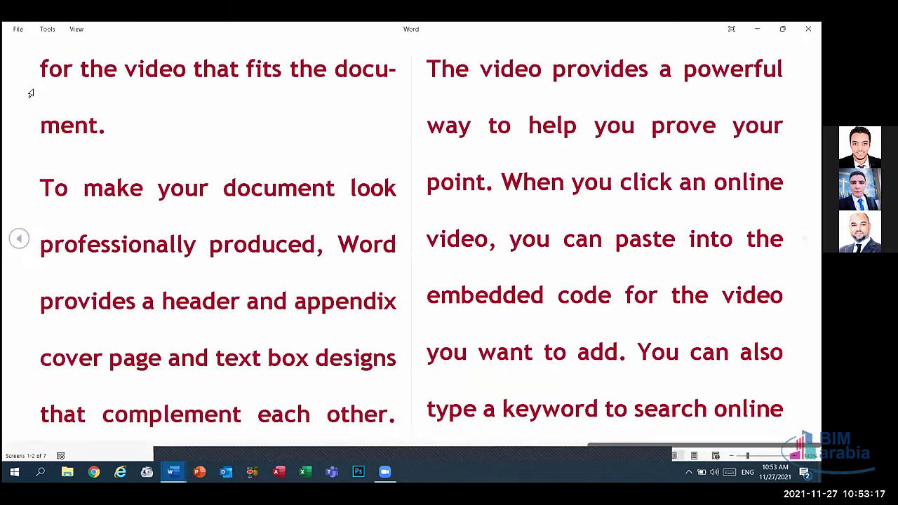
pyautogui.press('Escape')
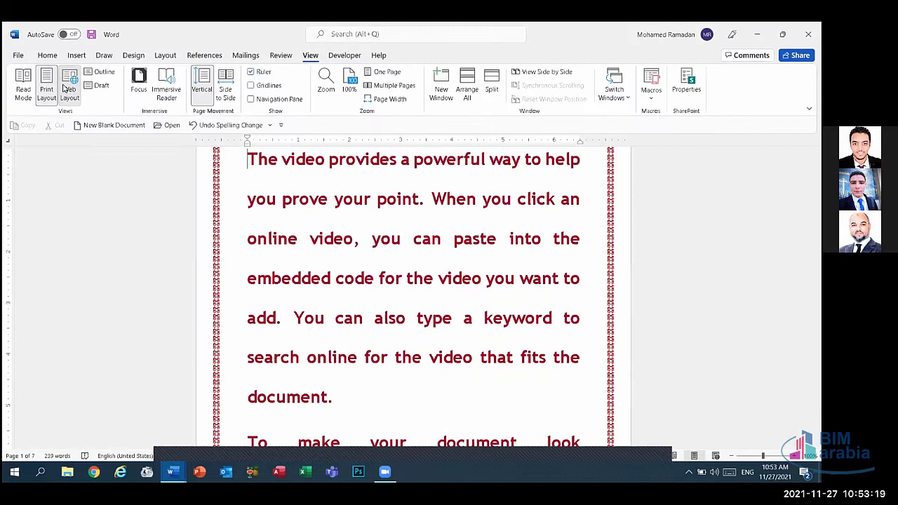
pyautogui.click(69, 89)
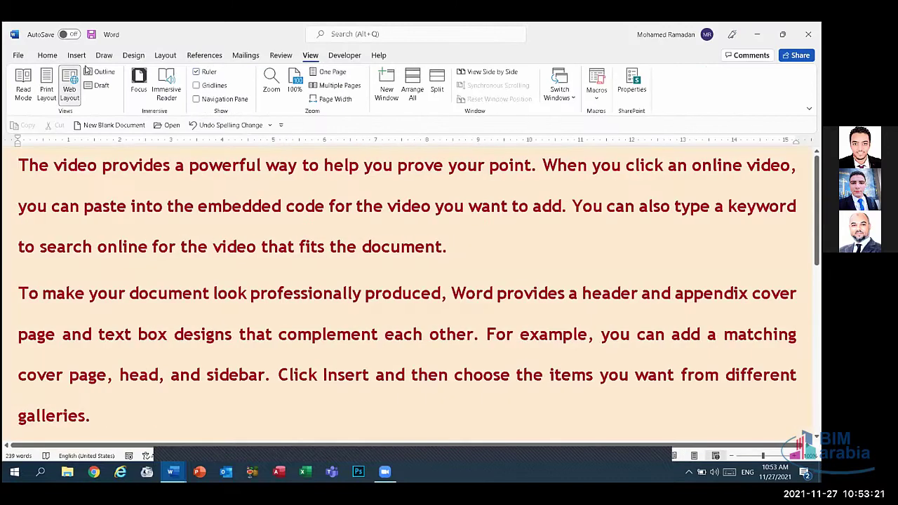
pyautogui.click(92, 73)
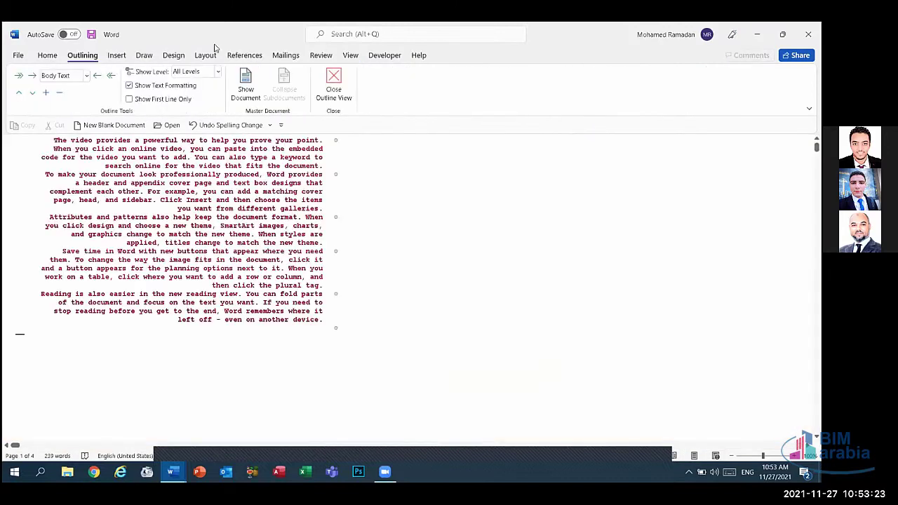
pyautogui.click(334, 80)
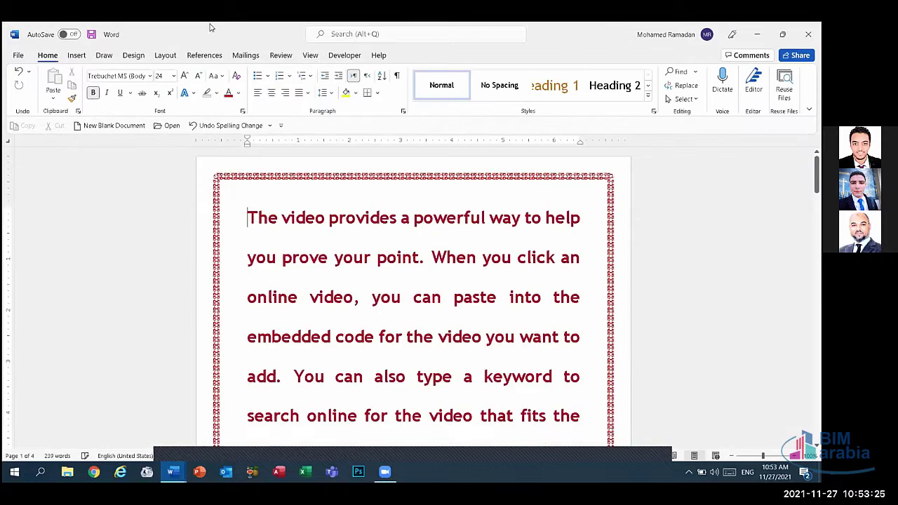
pyautogui.click(310, 56)
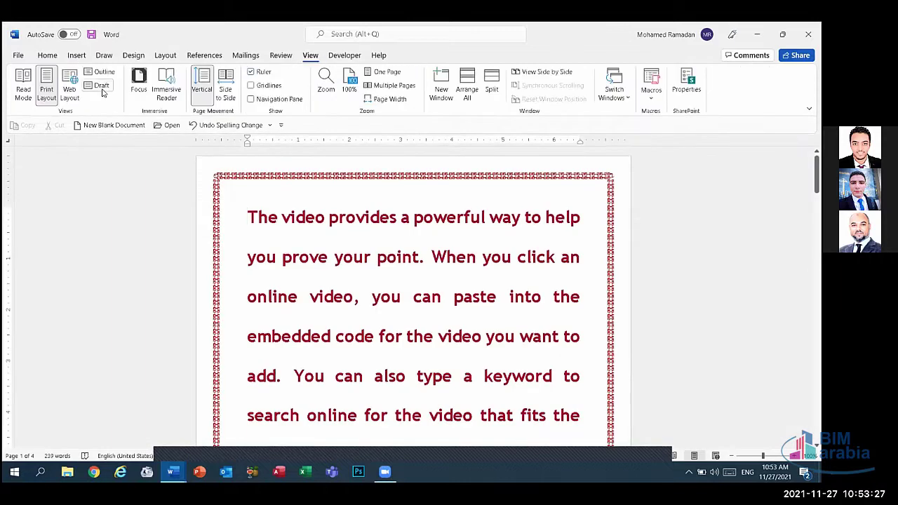
pyautogui.click(101, 85)
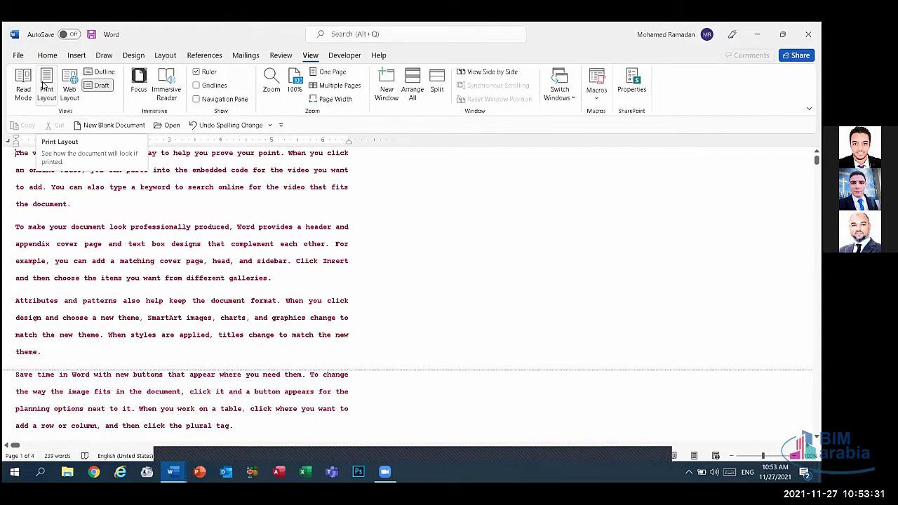
pyautogui.click(47, 90)
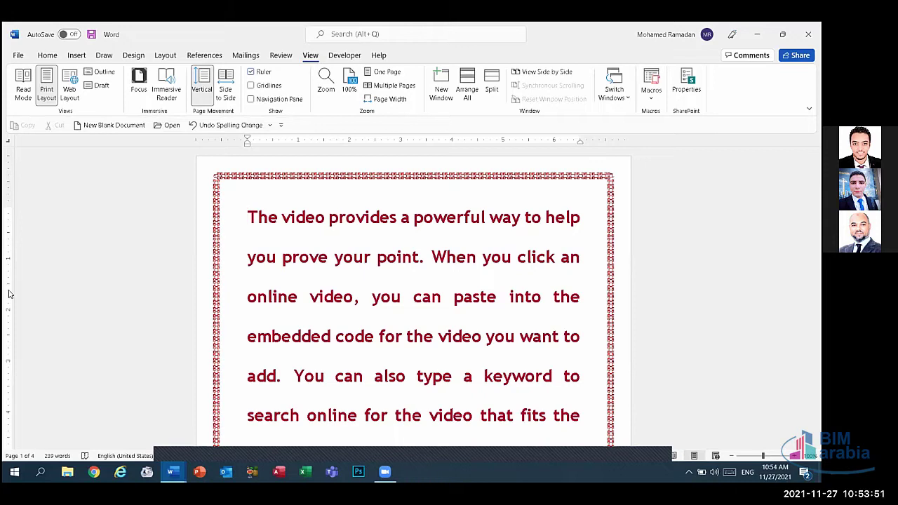
pyautogui.click(250, 71)
pyautogui.click(251, 72)
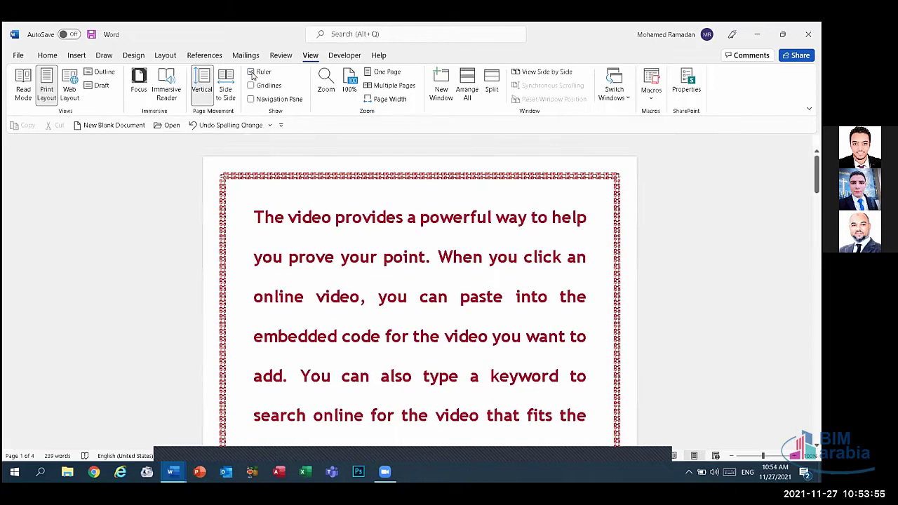
pyautogui.click(251, 72)
pyautogui.click(251, 71)
pyautogui.click(251, 72)
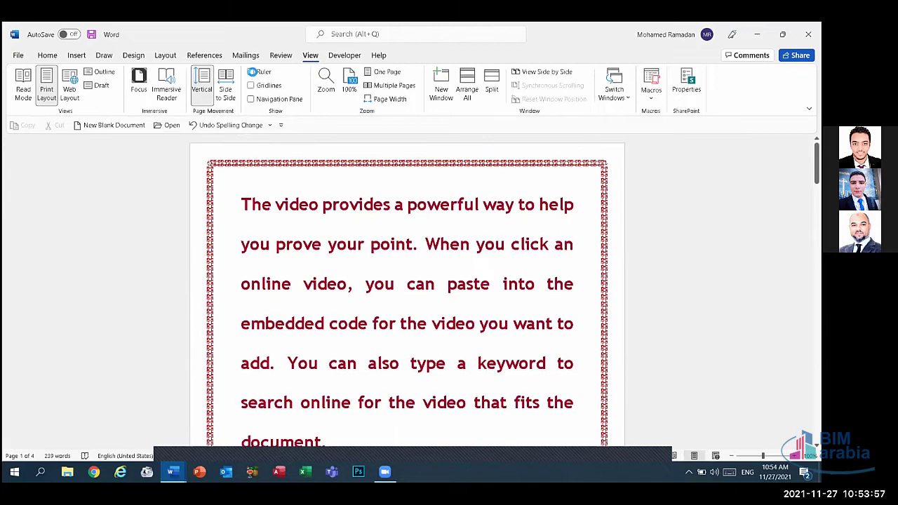
pyautogui.click(250, 72)
pyautogui.click(251, 72)
pyautogui.click(251, 71)
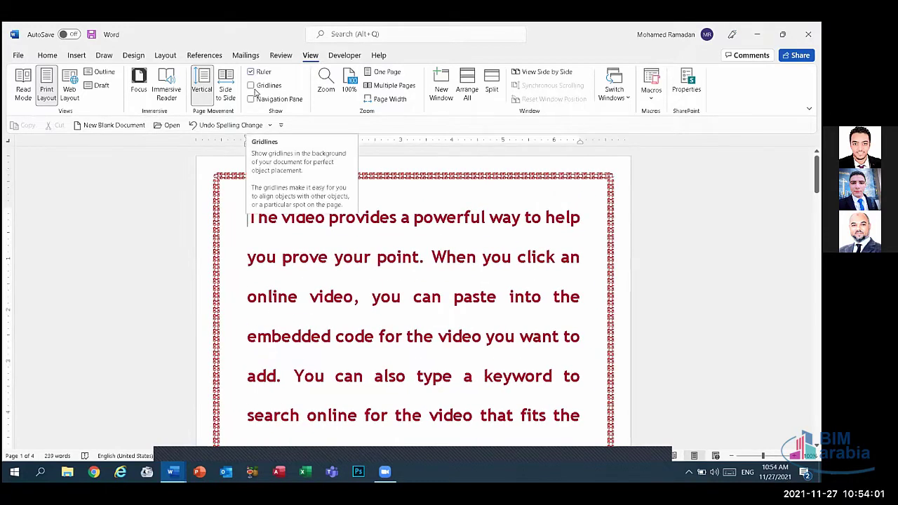
pyautogui.click(254, 90)
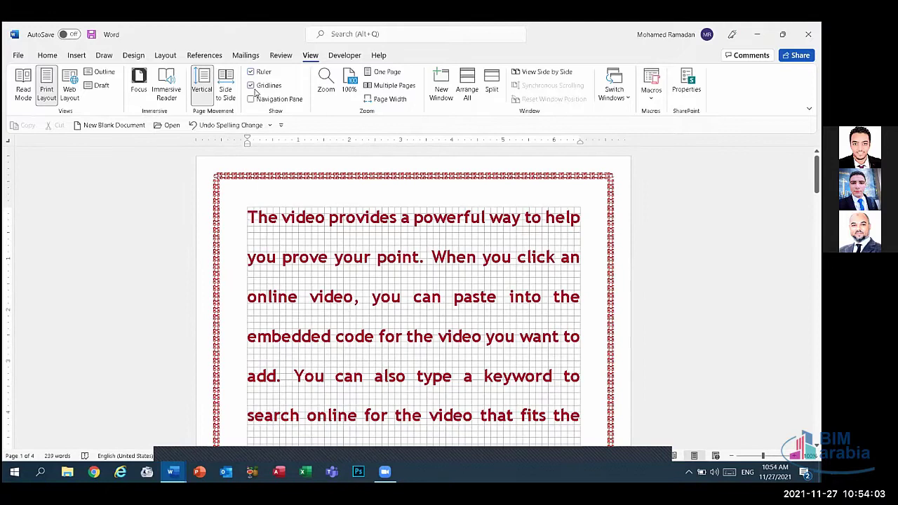
pyautogui.click(255, 90)
pyautogui.click(254, 91)
pyautogui.click(254, 90)
pyautogui.click(255, 90)
pyautogui.click(254, 90)
pyautogui.click(255, 90)
pyautogui.click(254, 90)
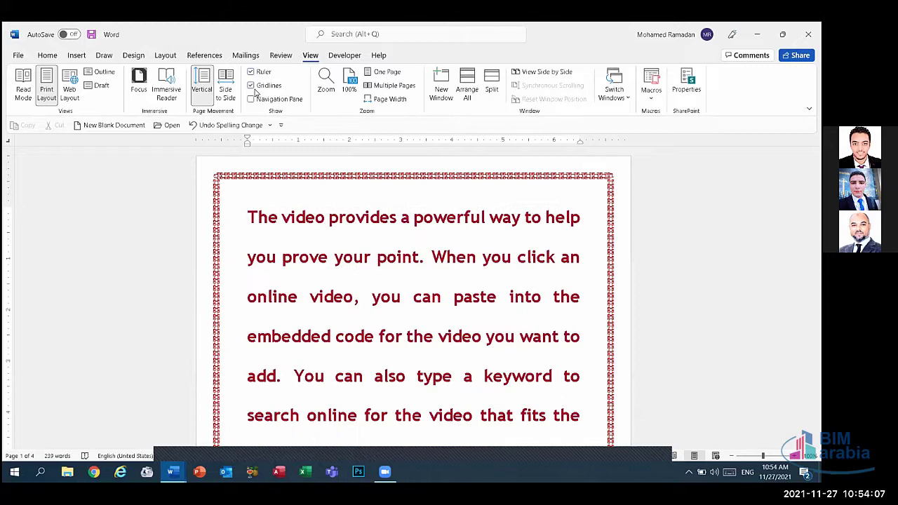
pyautogui.click(255, 91)
pyautogui.click(255, 91)
pyautogui.click(255, 91)
pyautogui.click(255, 91)
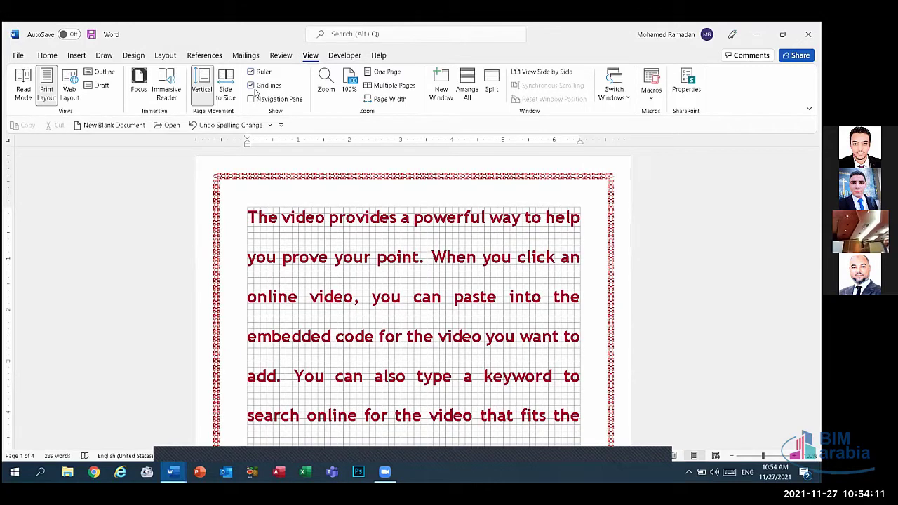
pyautogui.click(255, 90)
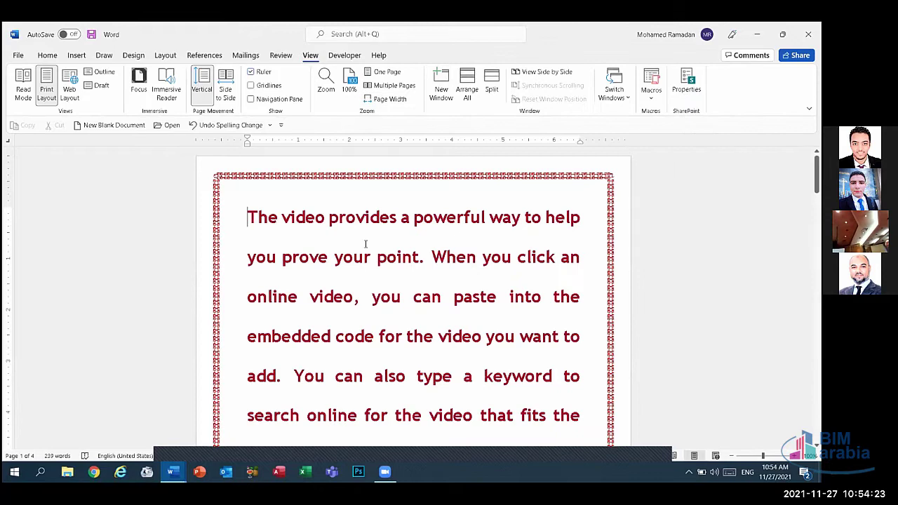
pyautogui.click(324, 84)
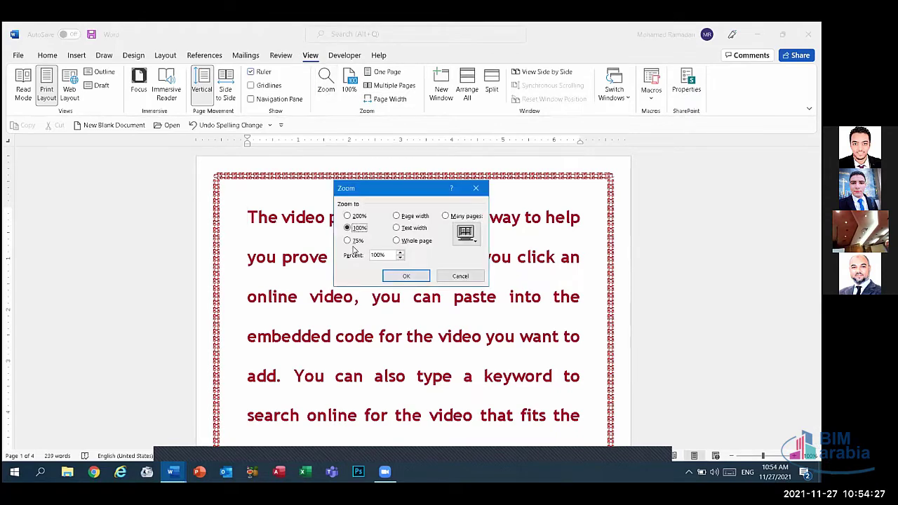
pyautogui.click(352, 240)
pyautogui.click(357, 217)
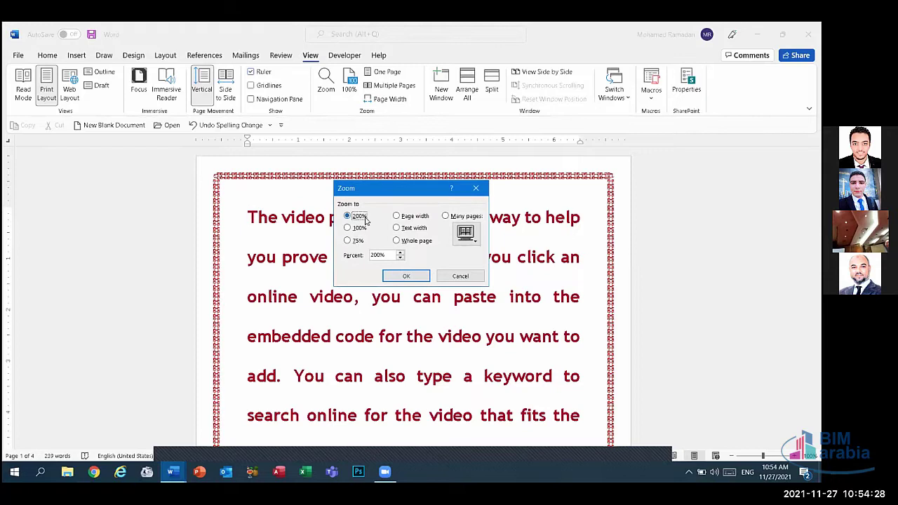
pyautogui.click(405, 220)
pyautogui.click(406, 229)
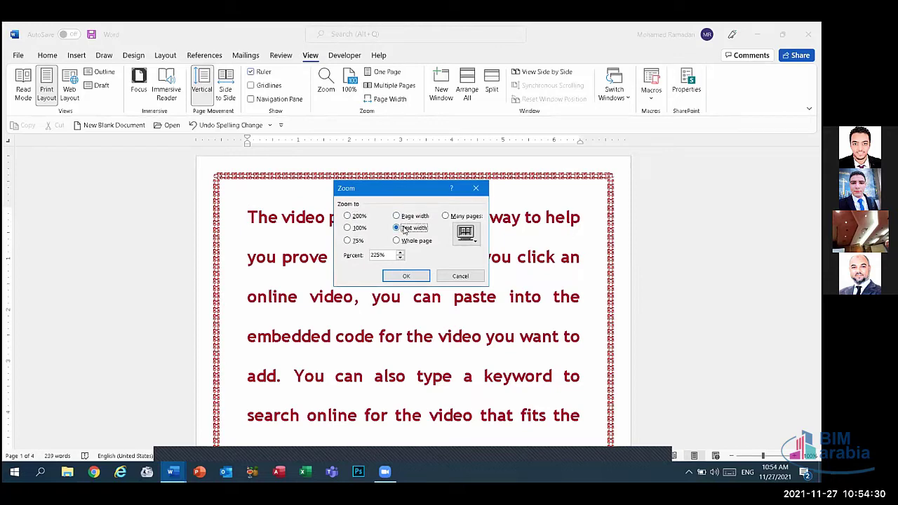
pyautogui.doubleClick(377, 255)
pyautogui.click(452, 275)
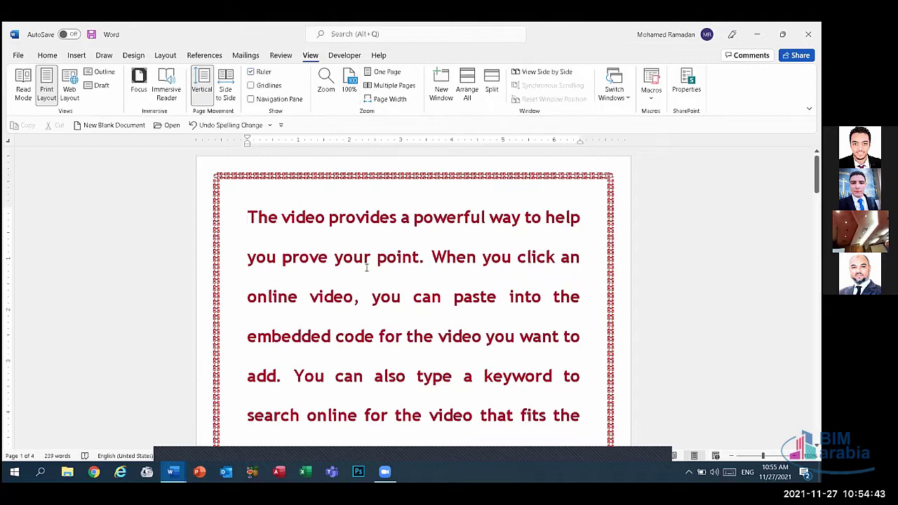
# Return to Word's Home tab and launch PowerPoint from the taskbar
pyautogui.click(47, 55)
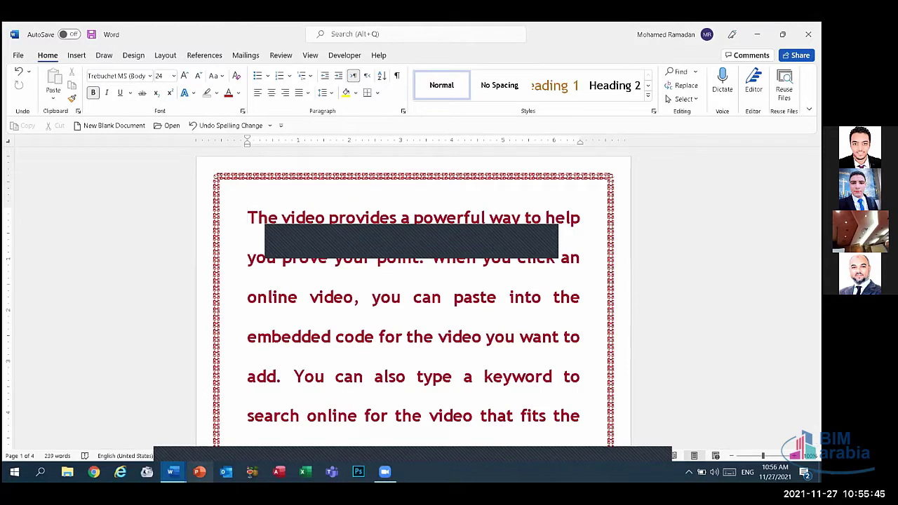
pyautogui.click(199, 472)
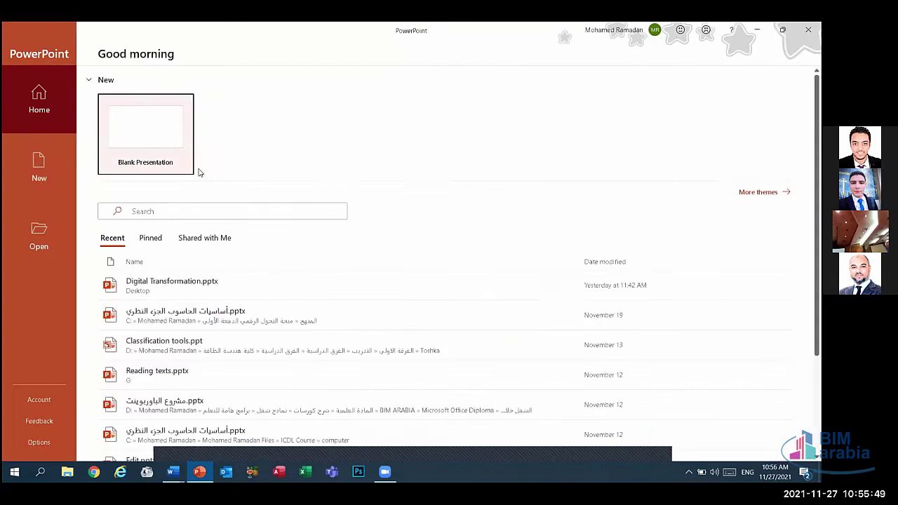
# Create a blank PowerPoint presentation, then close the window to bring Word back
pyautogui.click(149, 160)
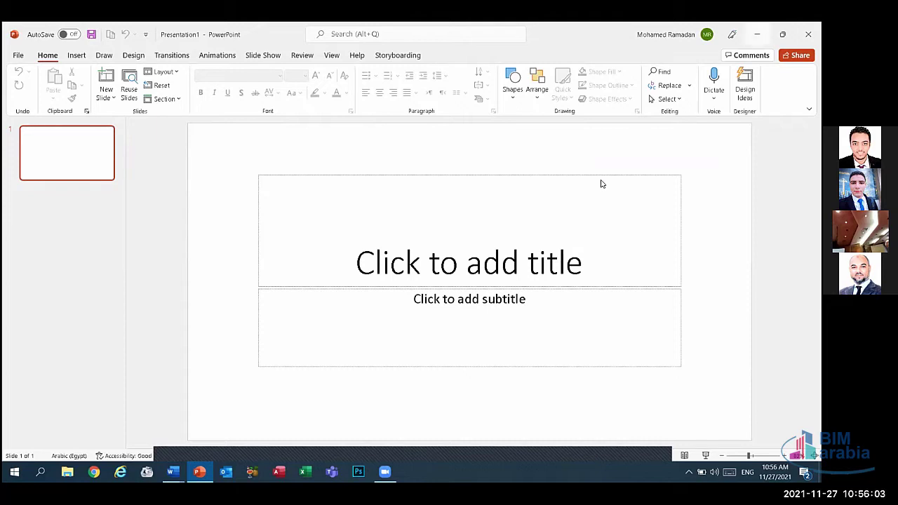
pyautogui.click(808, 34)
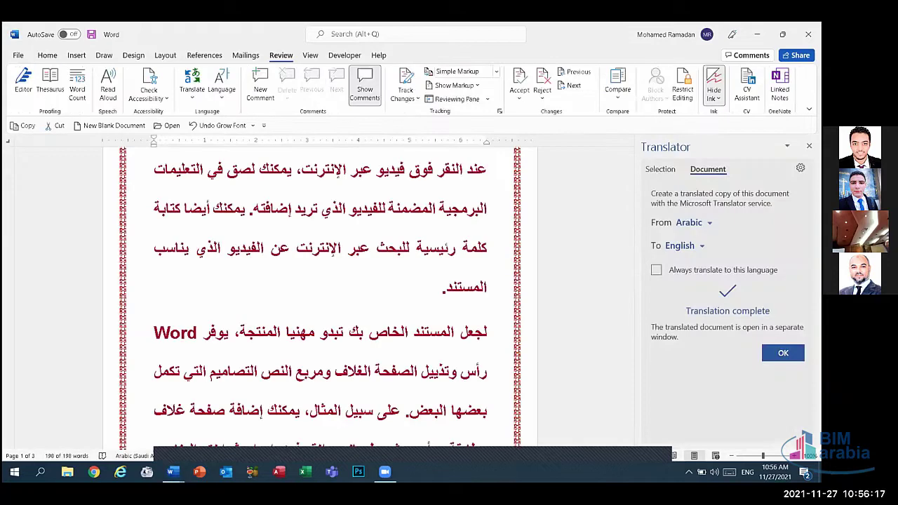
# Close the translated Word document with Alt+F4 to return to PowerPoint
pyautogui.hotkey('alt', 'F4')
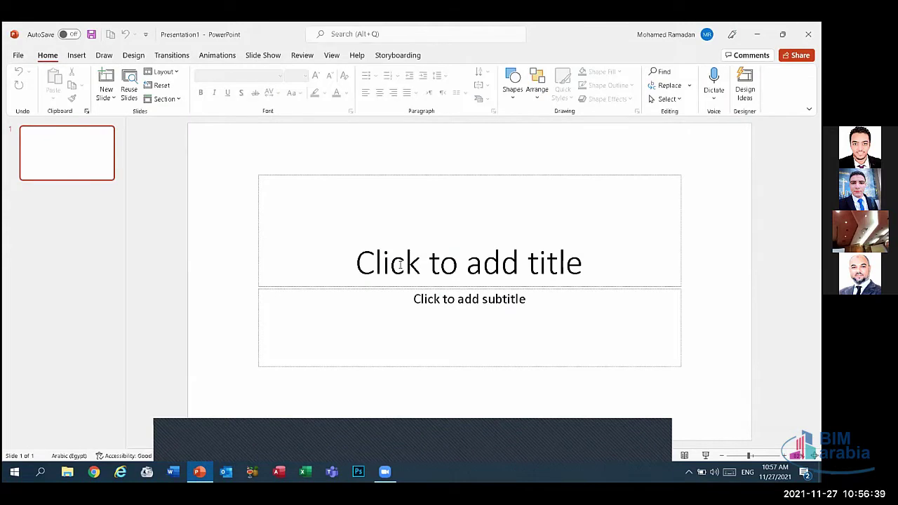
# Type 'Digital Transformations' as the slide title and make it bold and red
pyautogui.click(400, 264)
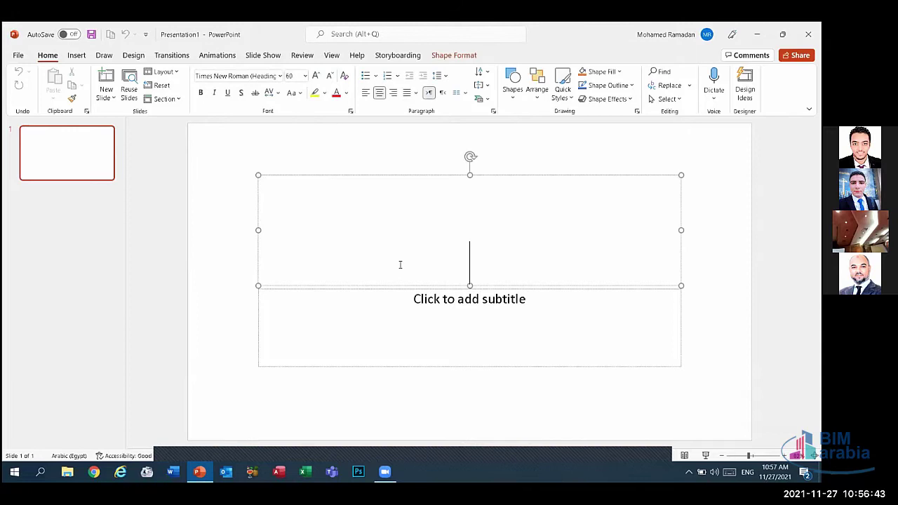
pyautogui.hotkey('alt', 'shift')
pyautogui.write('Digita')
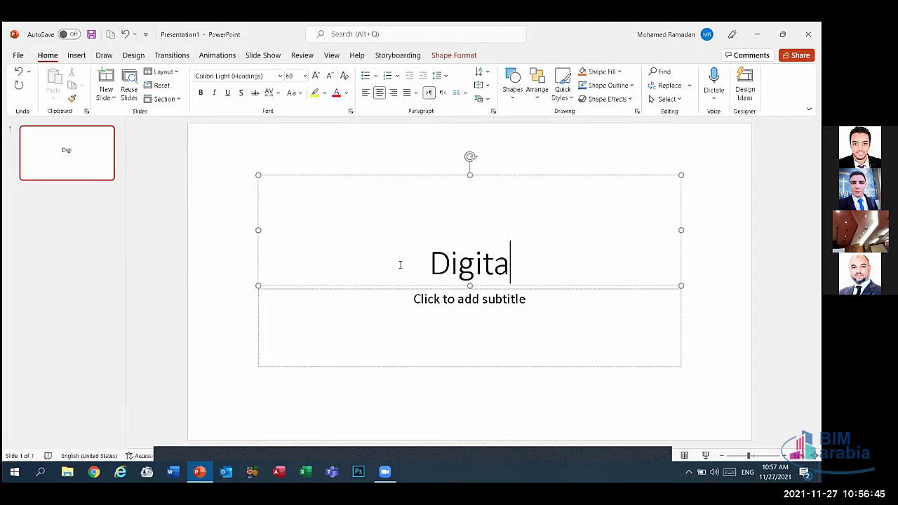
pyautogui.write('l Tra')
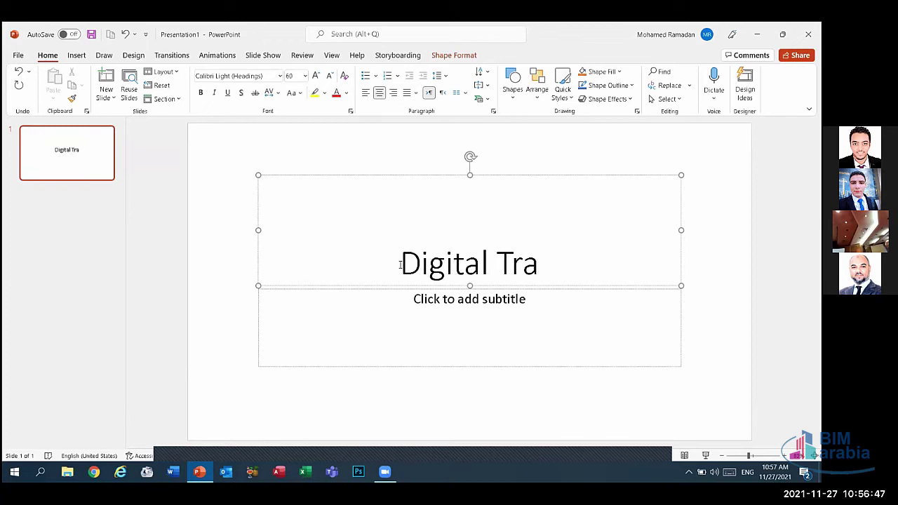
pyautogui.write('nsform')
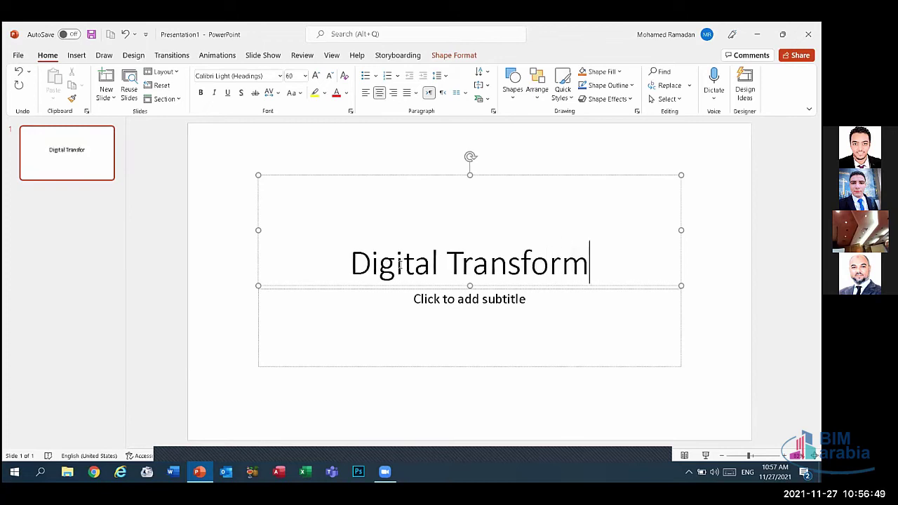
pyautogui.write('ations')
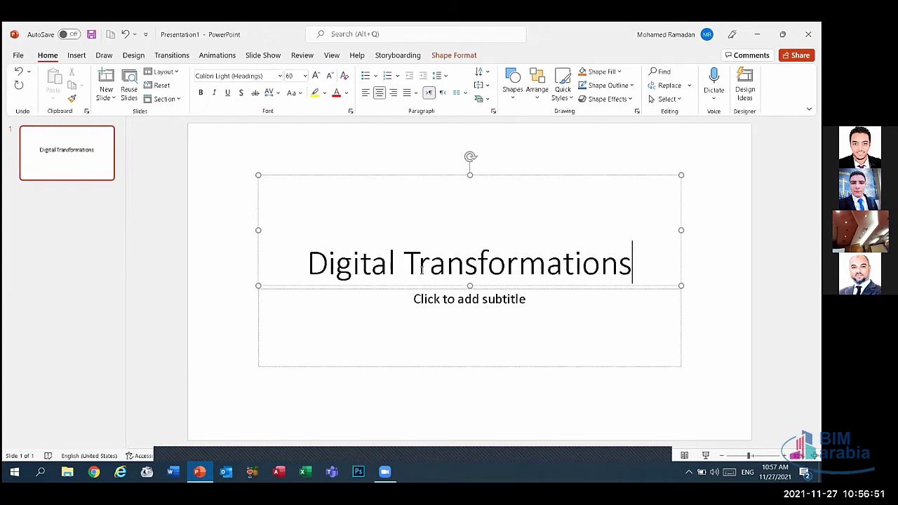
pyautogui.doubleClick(421, 271)
pyautogui.hotkey('ctrl', 'a')
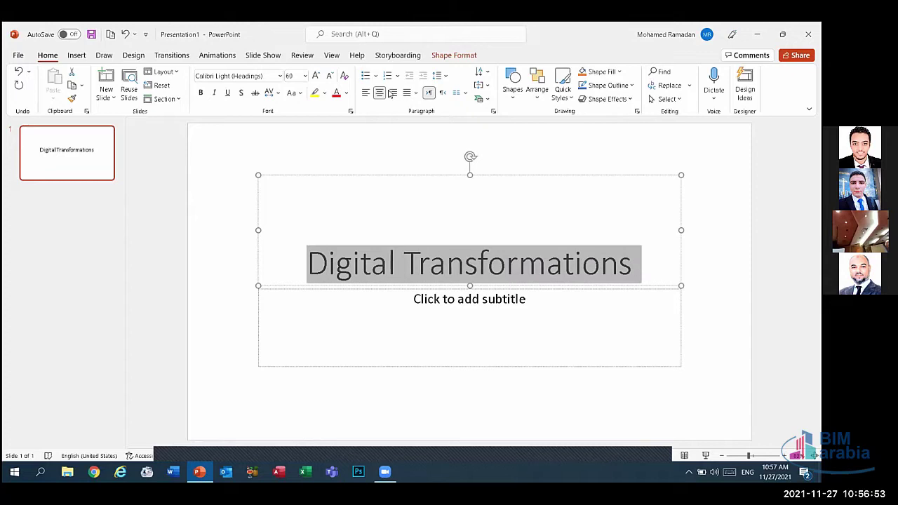
pyautogui.click(201, 93)
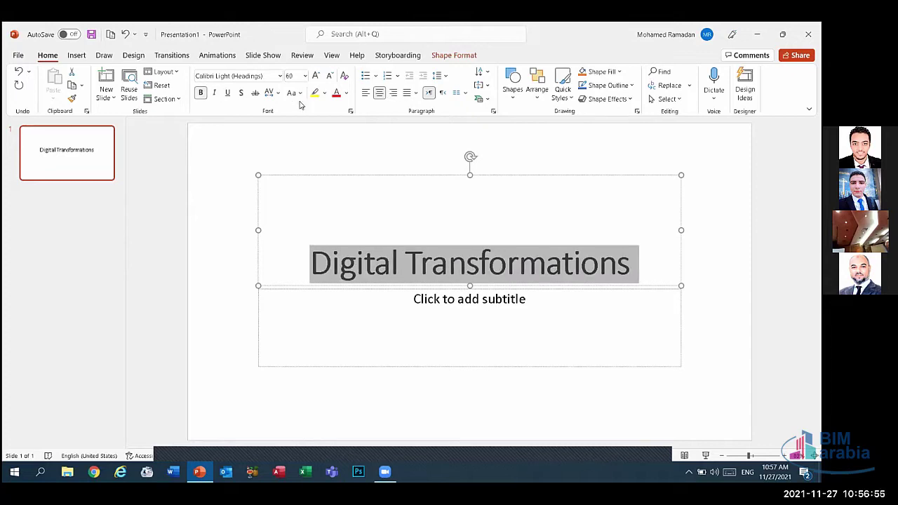
pyautogui.click(346, 92)
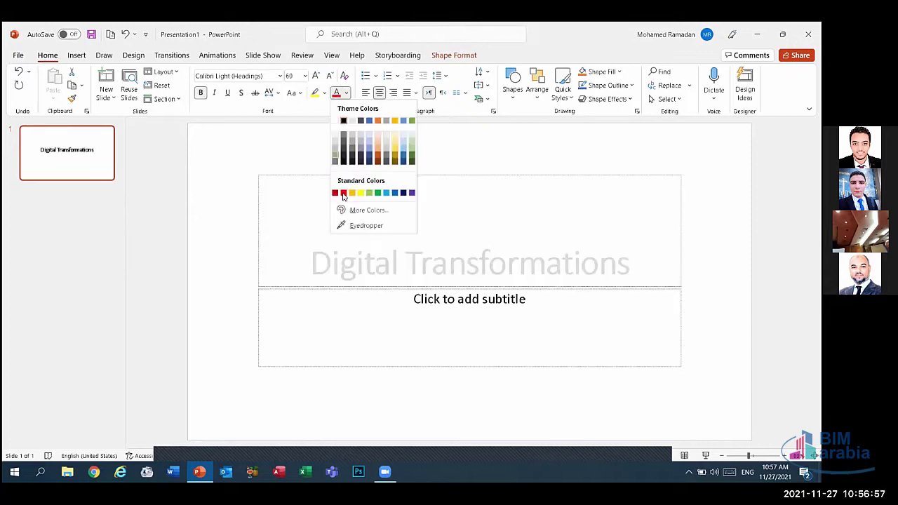
pyautogui.click(343, 193)
pyautogui.click(406, 303)
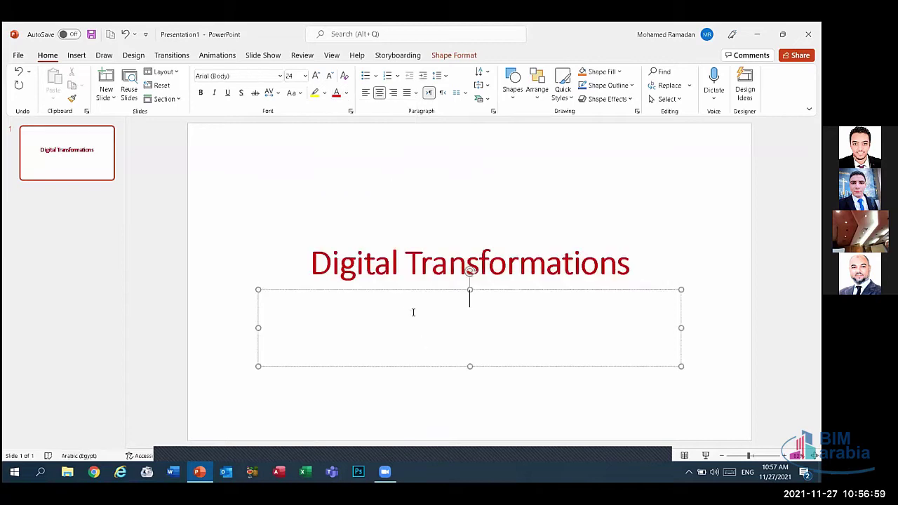
# Change the title font to Adobe Myungjo Std M
pyautogui.click(393, 259)
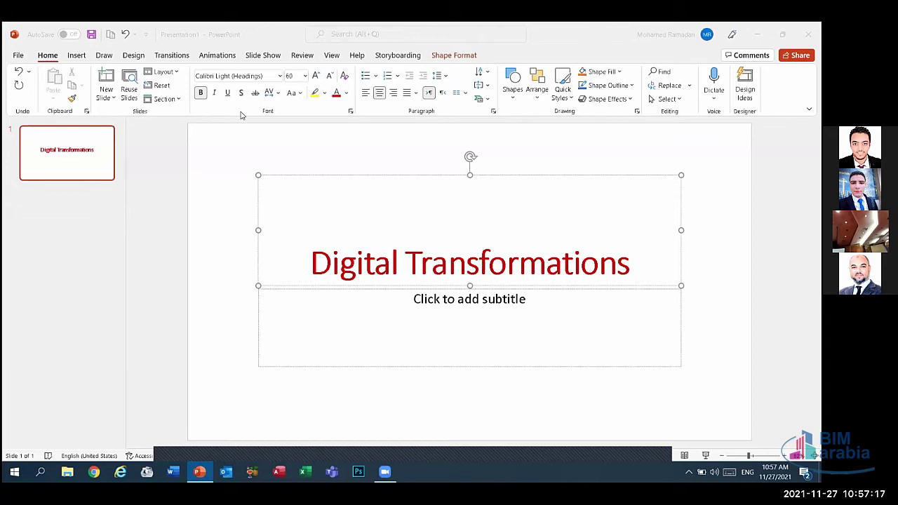
pyautogui.click(280, 76)
pyautogui.click(435, 273)
pyautogui.doubleClick(435, 274)
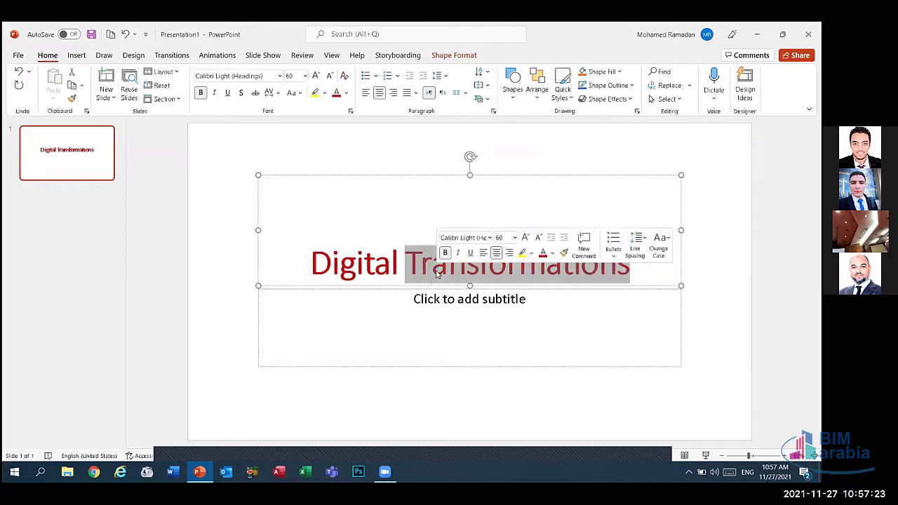
pyautogui.tripleClick(425, 274)
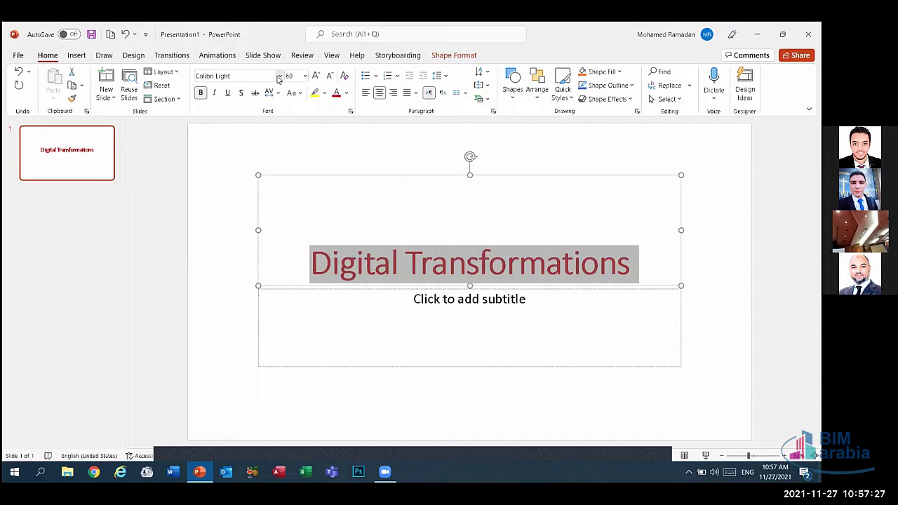
pyautogui.click(279, 75)
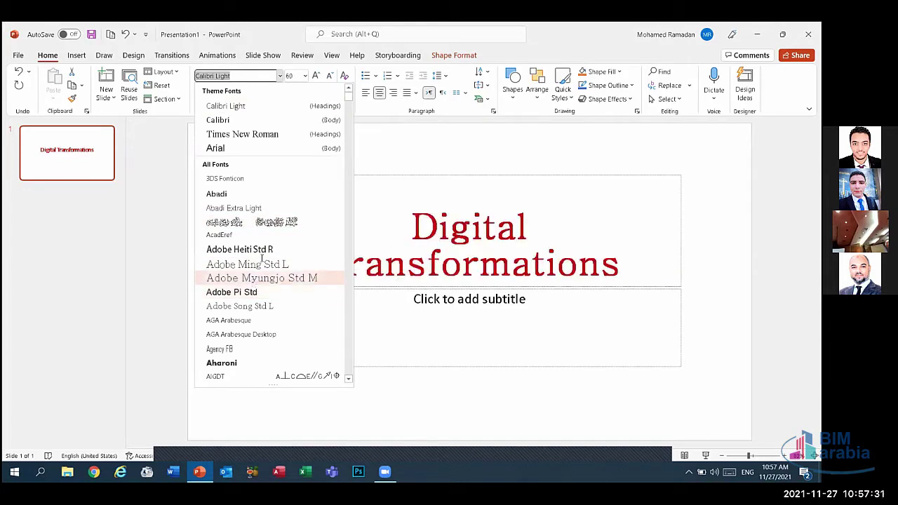
pyautogui.click(262, 278)
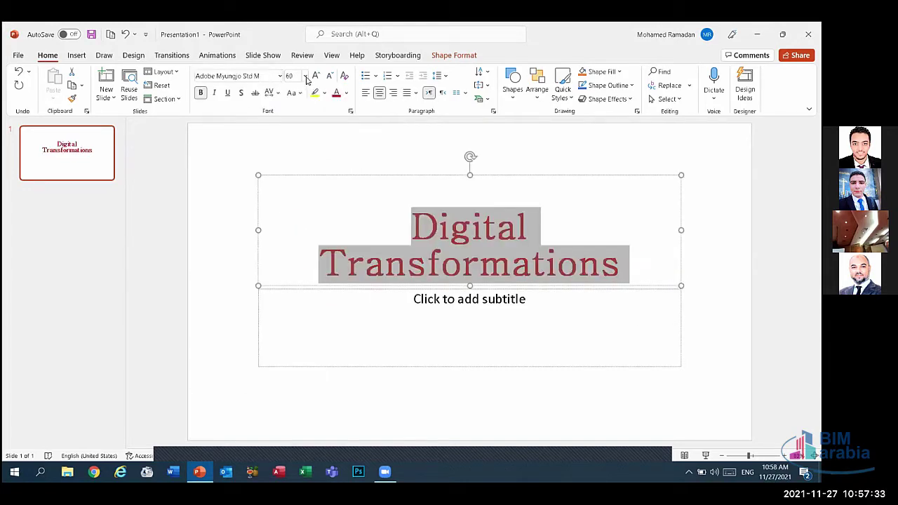
# Adjust the title font size to settle at 66 pt
pyautogui.click(316, 77)
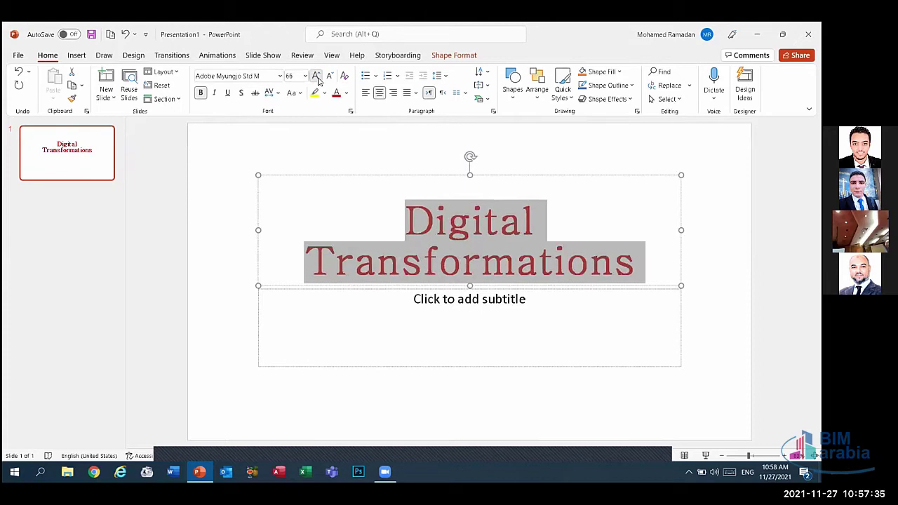
pyautogui.click(317, 77)
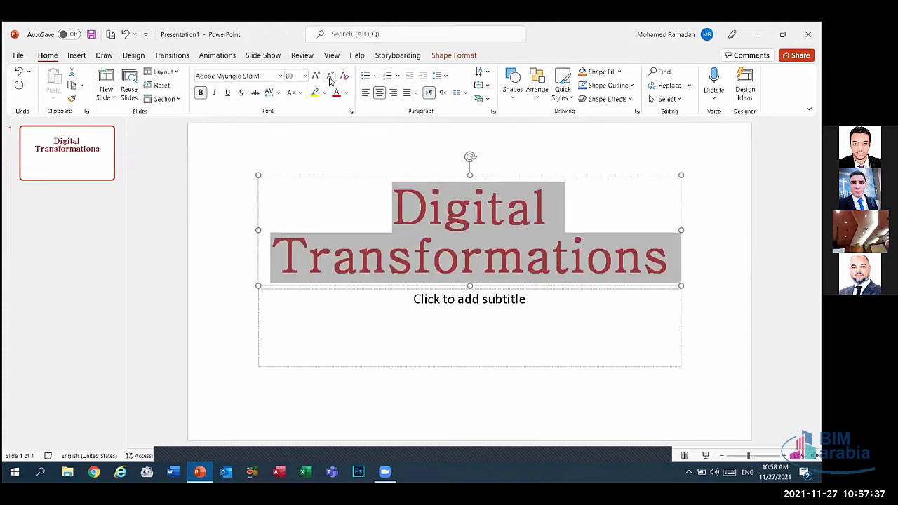
pyautogui.click(329, 77)
pyautogui.click(328, 77)
pyautogui.click(317, 77)
pyautogui.click(316, 78)
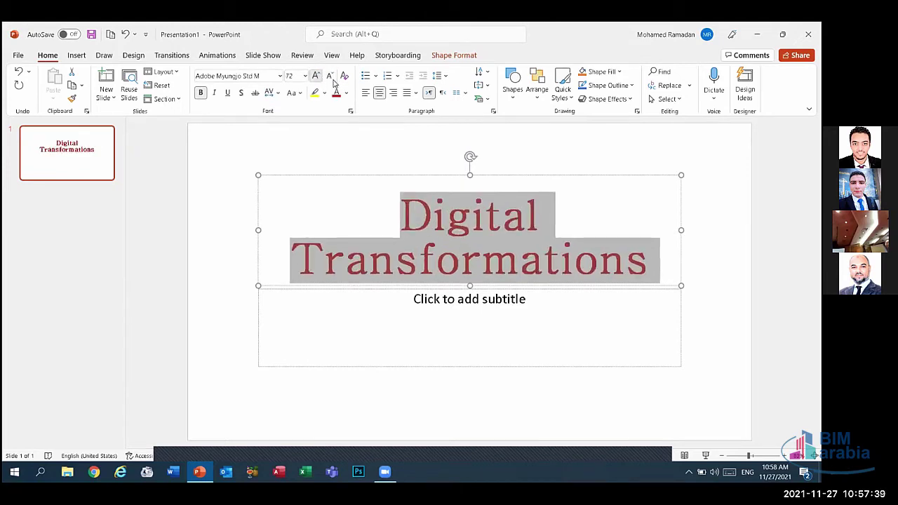
pyautogui.click(317, 77)
pyautogui.click(329, 77)
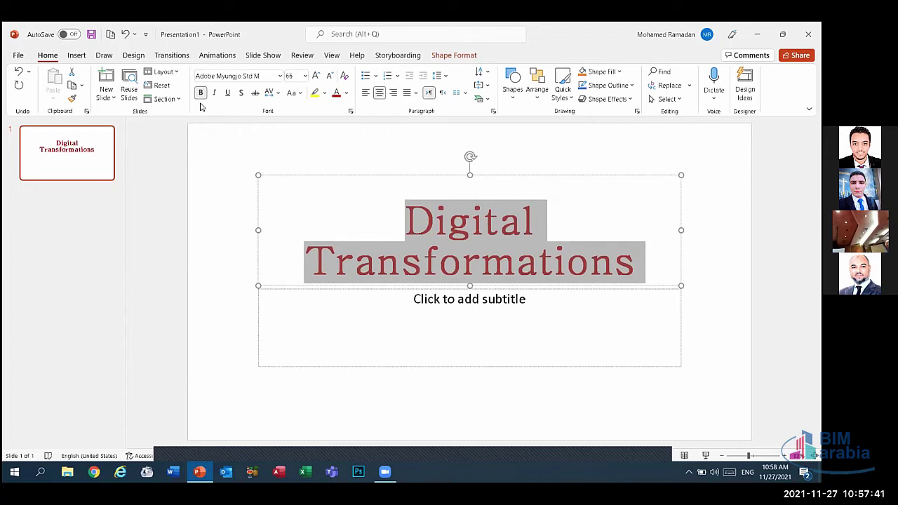
# Try bold, italic and underline on the title, leaving it bold only
pyautogui.click(200, 92)
pyautogui.click(200, 92)
pyautogui.click(201, 96)
pyautogui.click(200, 96)
pyautogui.click(215, 96)
pyautogui.click(215, 95)
pyautogui.click(227, 96)
pyautogui.click(227, 96)
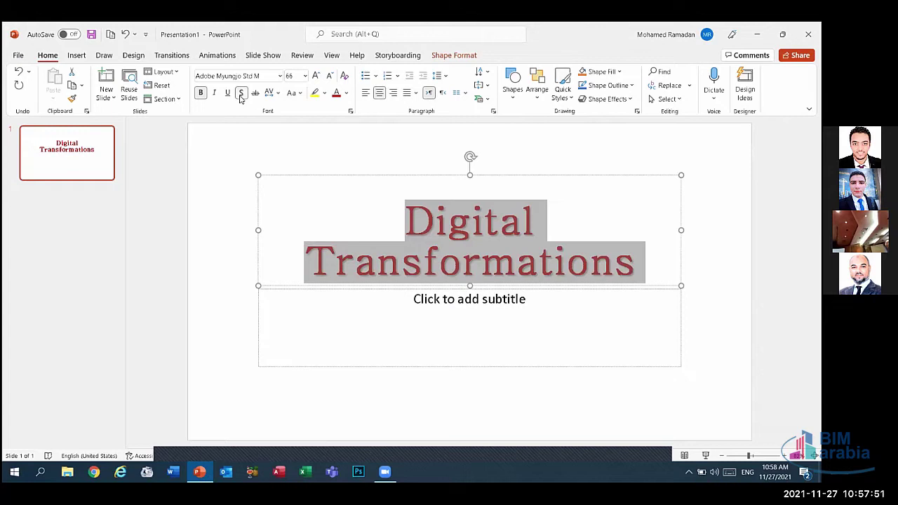
# Add a text shadow to the title and recolour it standard red
pyautogui.click(240, 95)
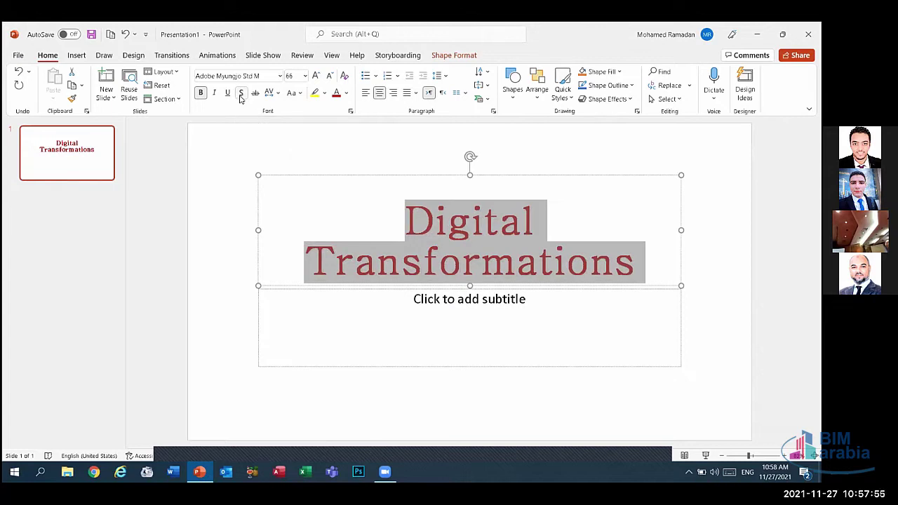
pyautogui.click(240, 96)
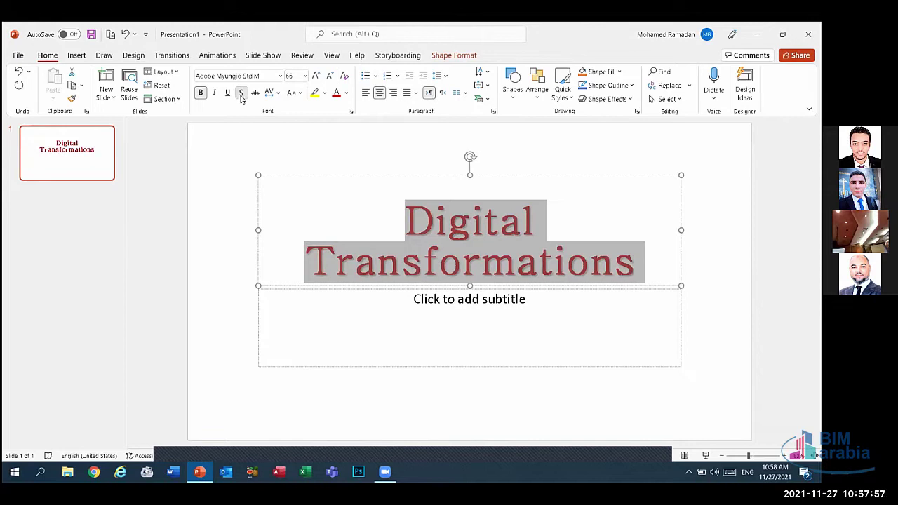
pyautogui.click(256, 99)
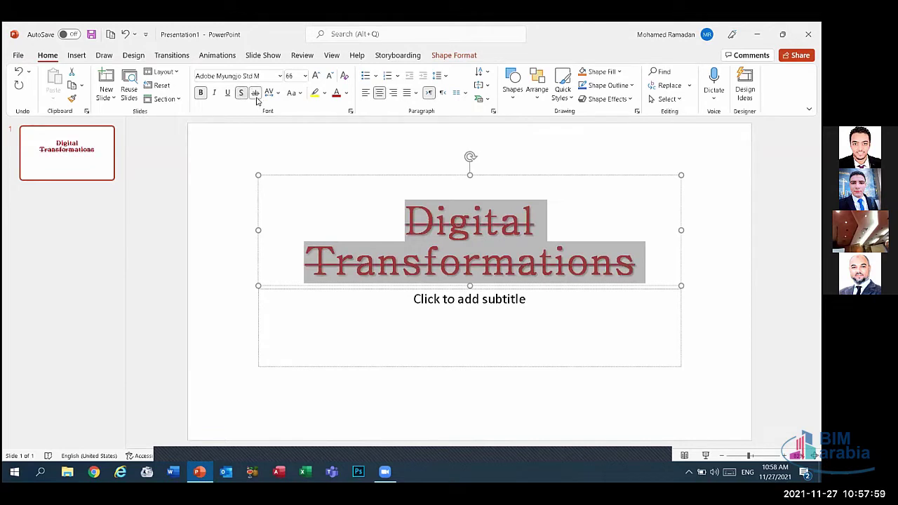
pyautogui.click(256, 96)
pyautogui.click(255, 95)
pyautogui.click(255, 96)
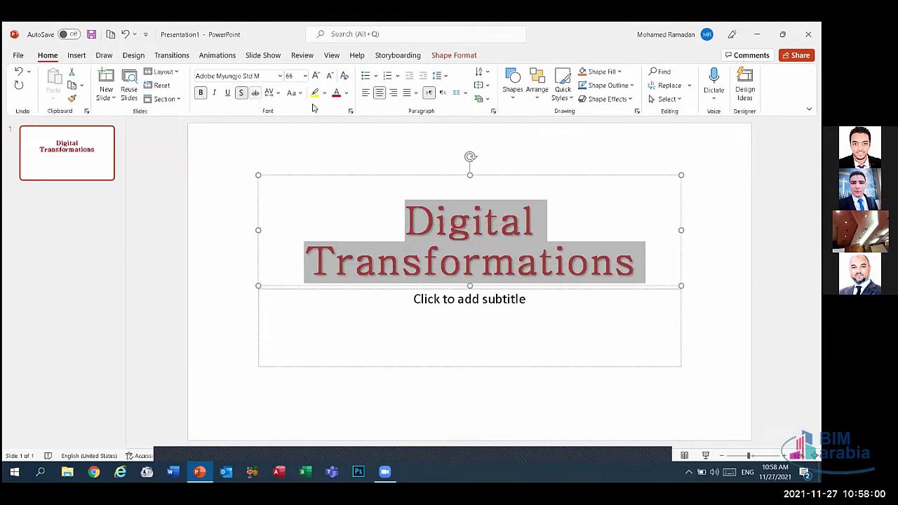
pyautogui.click(346, 93)
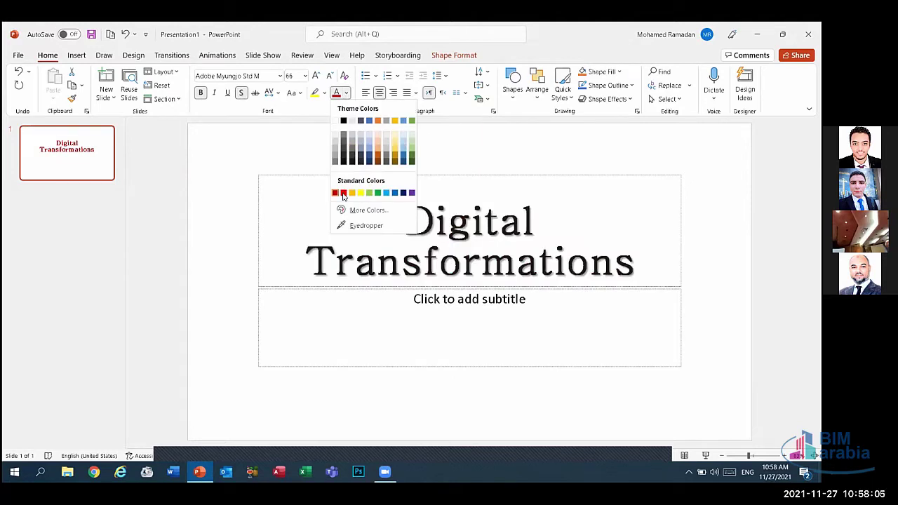
pyautogui.click(343, 193)
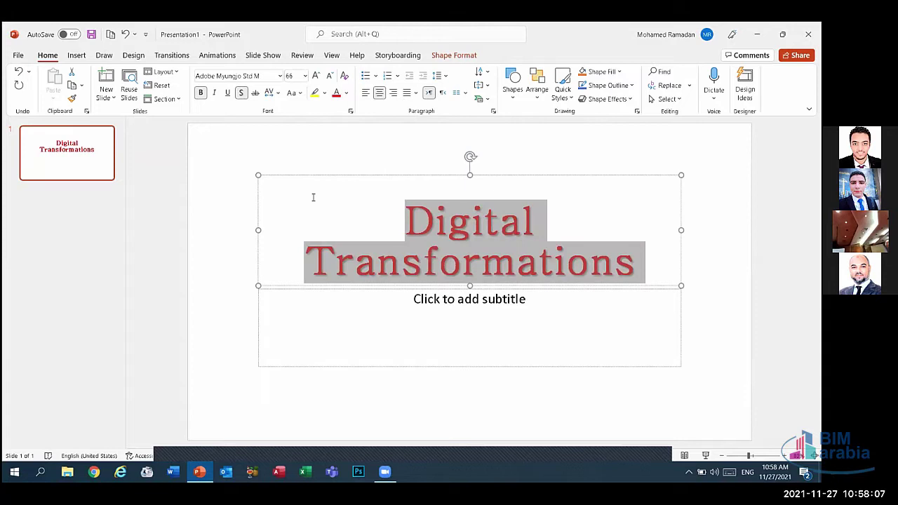
pyautogui.click(393, 92)
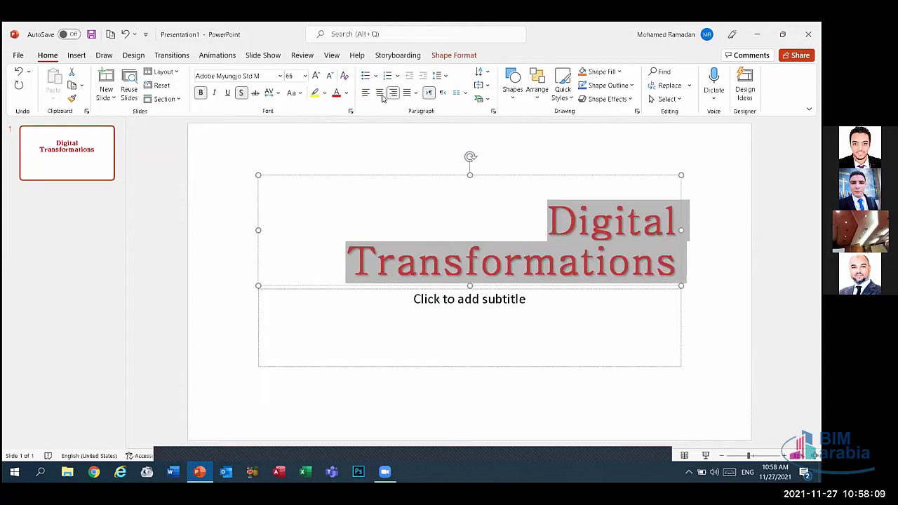
pyautogui.click(367, 93)
pyautogui.click(379, 93)
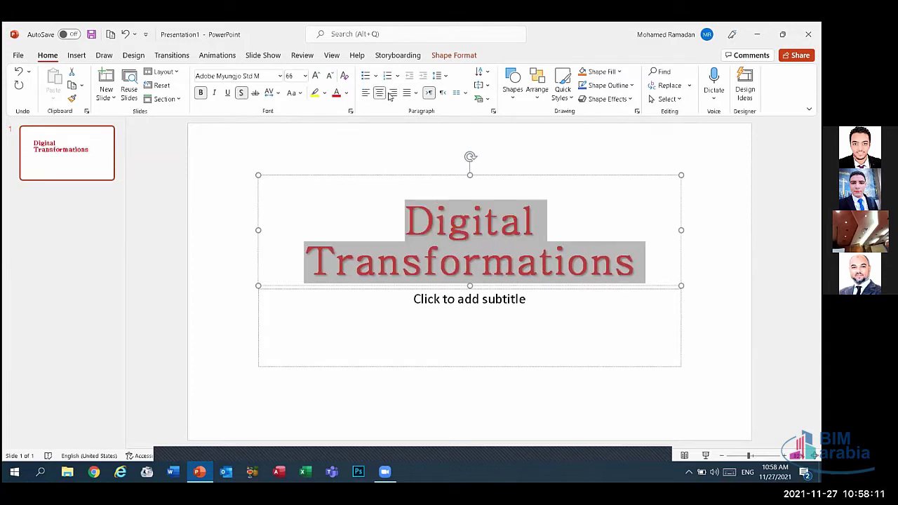
pyautogui.click(446, 78)
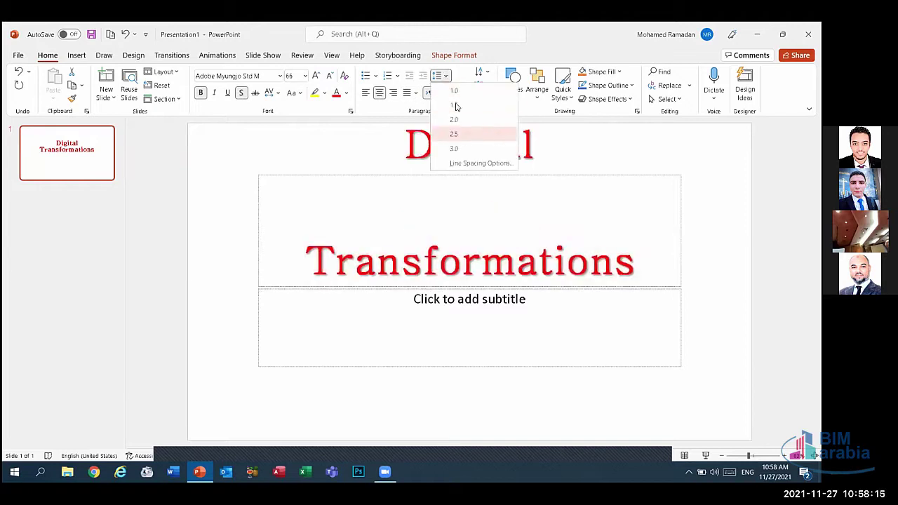
pyautogui.click(332, 195)
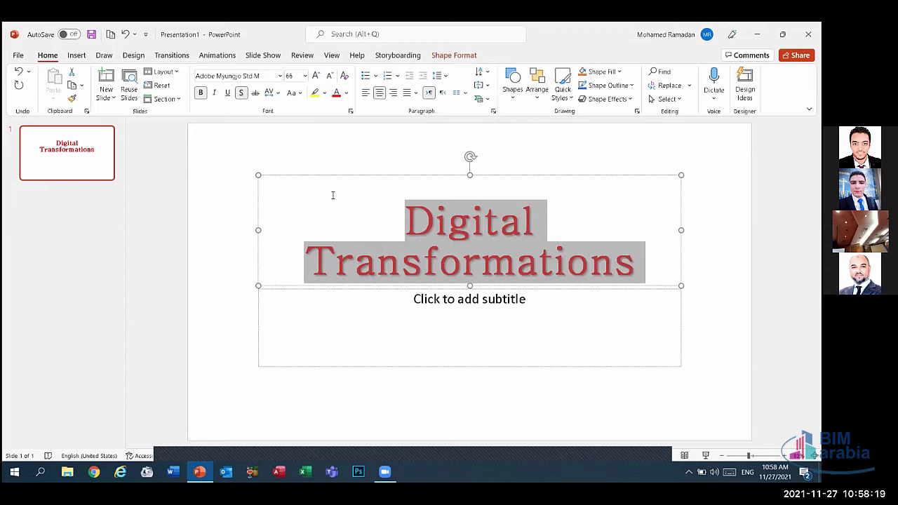
pyautogui.click(376, 77)
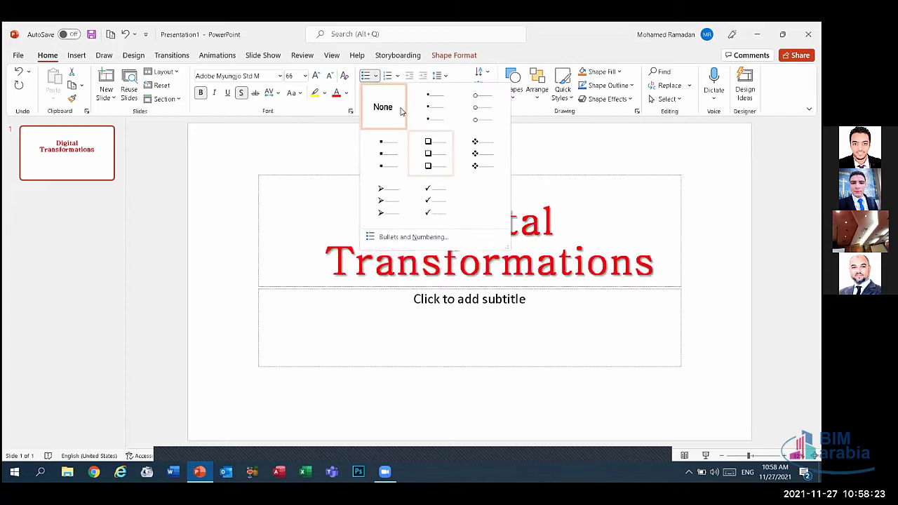
pyautogui.click(398, 77)
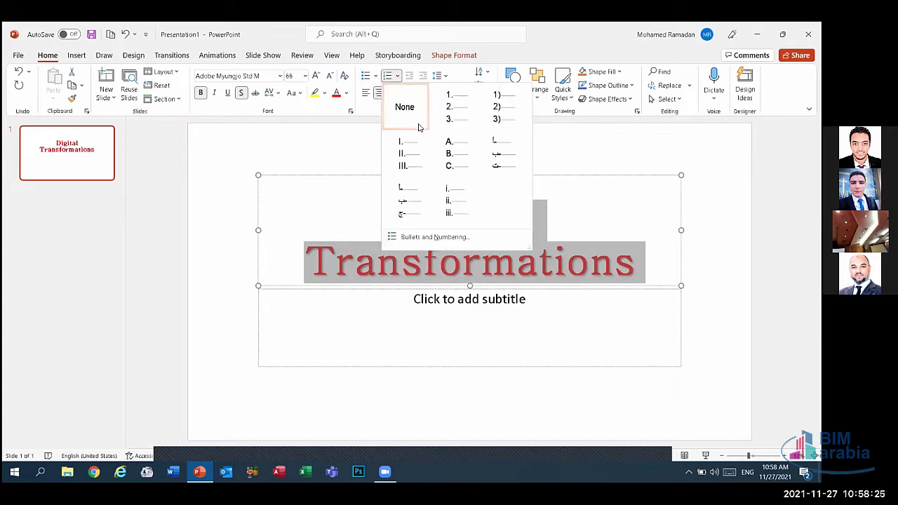
pyautogui.click(319, 211)
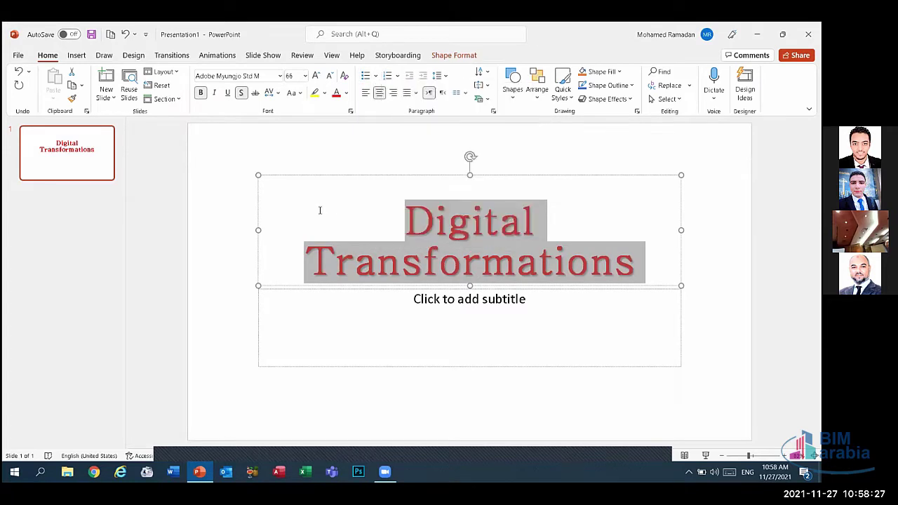
pyautogui.click(319, 210)
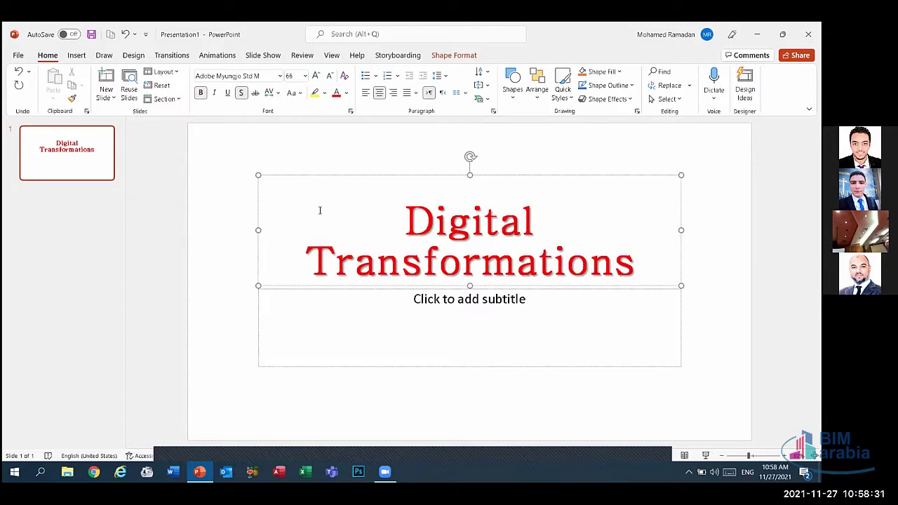
# Enter the presenter's name in the subtitle placeholder, correcting a typo
pyautogui.click(435, 307)
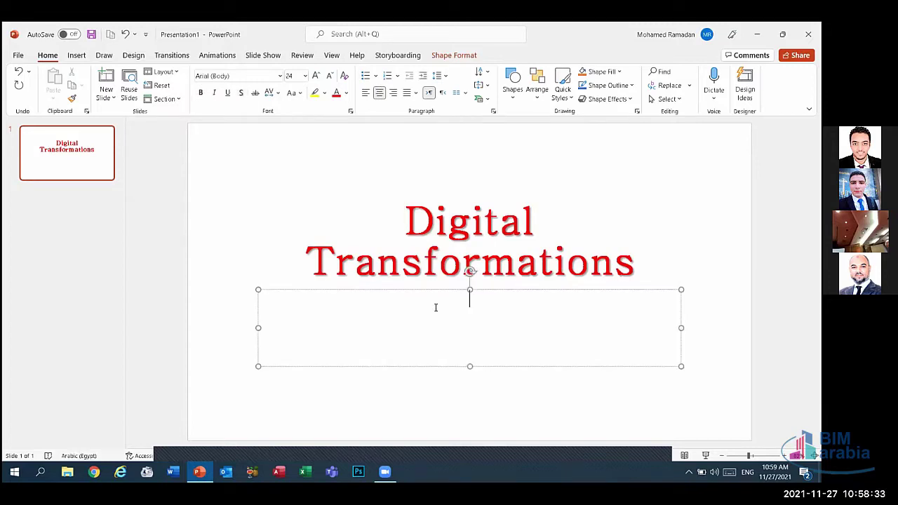
pyautogui.write('En')
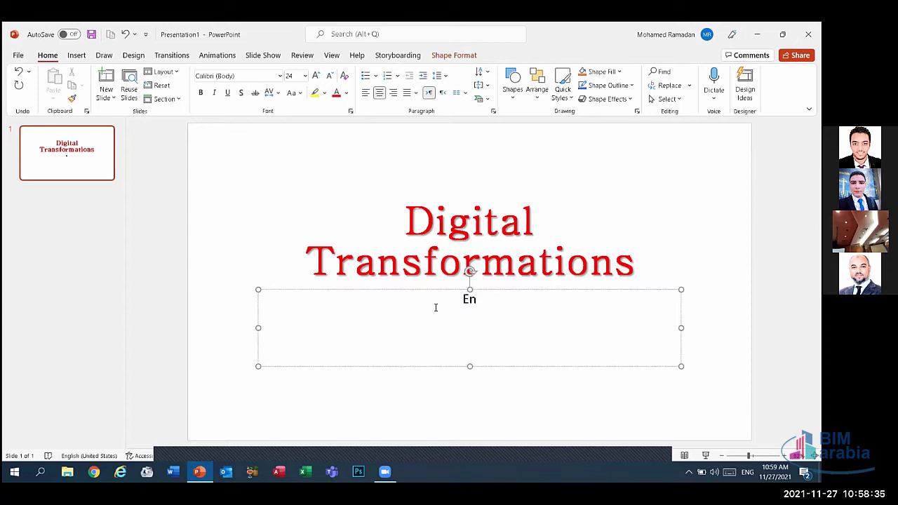
pyautogui.write('g.Mo')
pyautogui.write('hamed Ra')
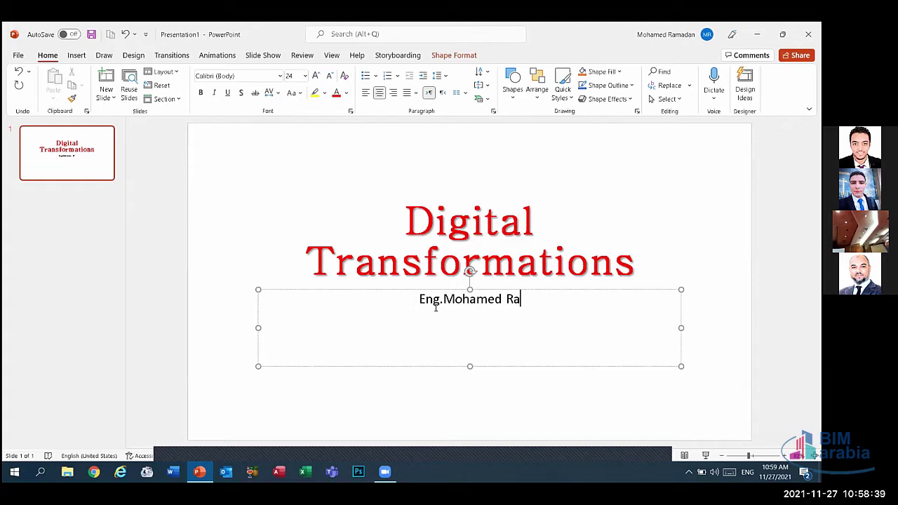
pyautogui.write('mdadn')
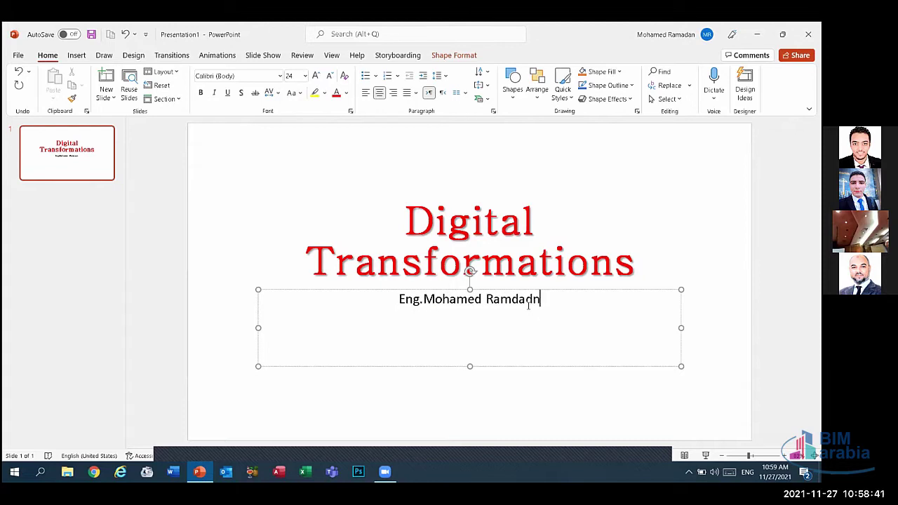
pyautogui.press('BackSpace')
pyautogui.press('BackSpace')
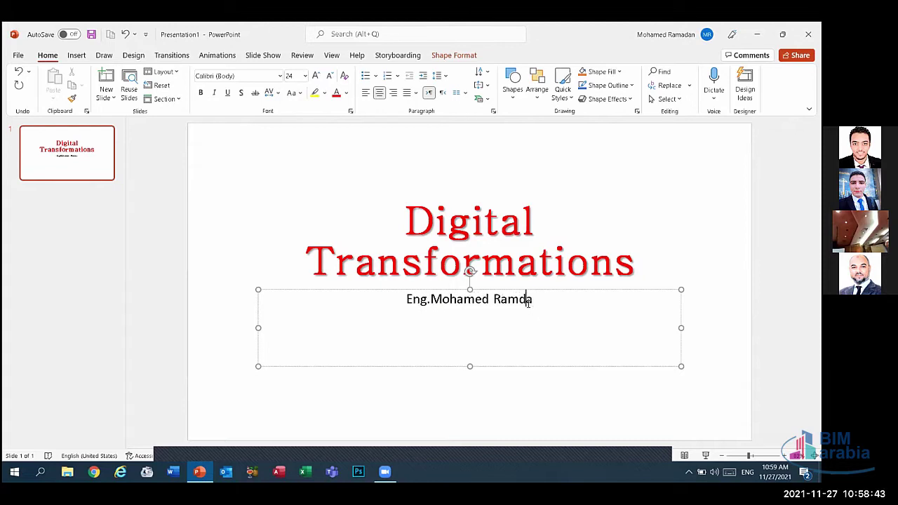
pyautogui.press('BackSpace')
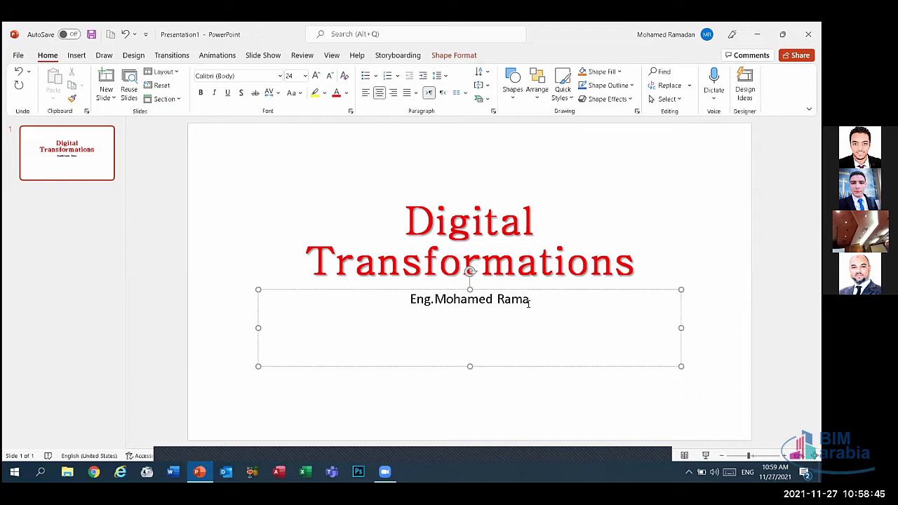
pyautogui.write('da')
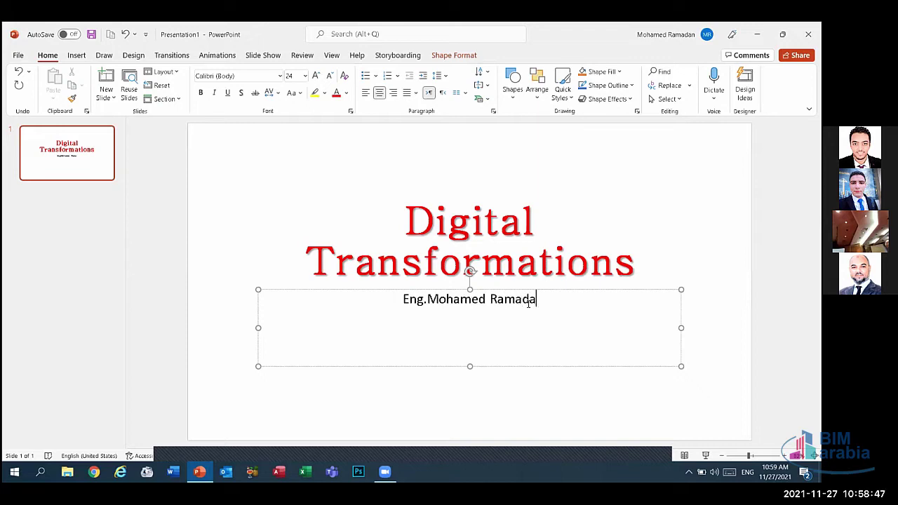
pyautogui.write('n')
# Make the subtitle bold and enlarge it to 40 pt
pyautogui.tripleClick(522, 300)
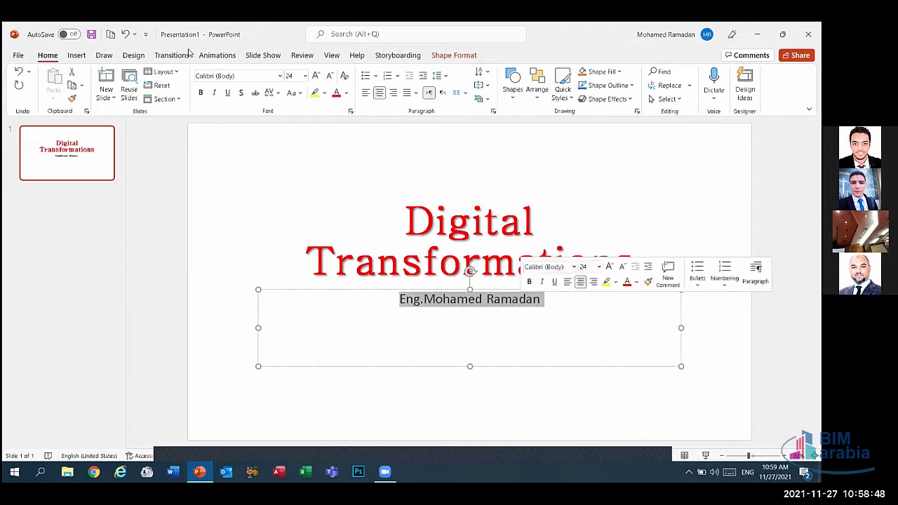
pyautogui.click(200, 92)
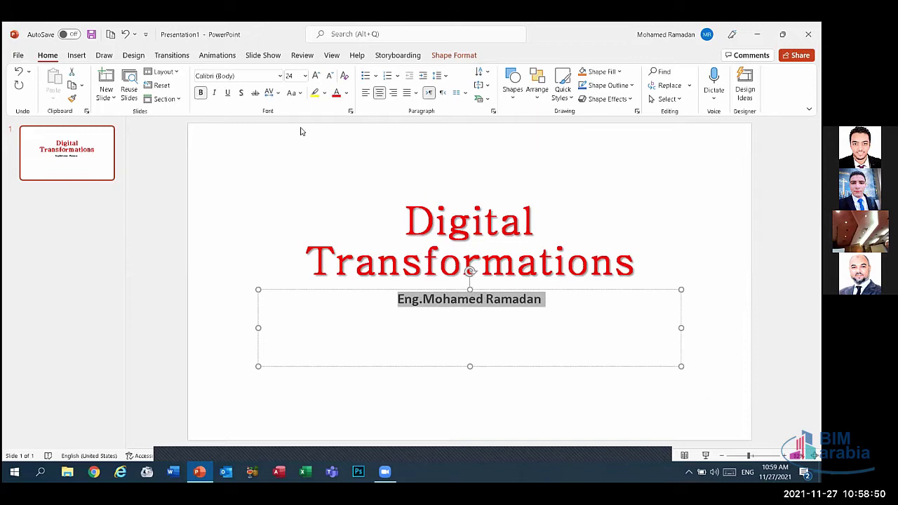
pyautogui.click(316, 75)
pyautogui.click(316, 75)
pyautogui.click(316, 75)
pyautogui.click(316, 75)
pyautogui.click(239, 284)
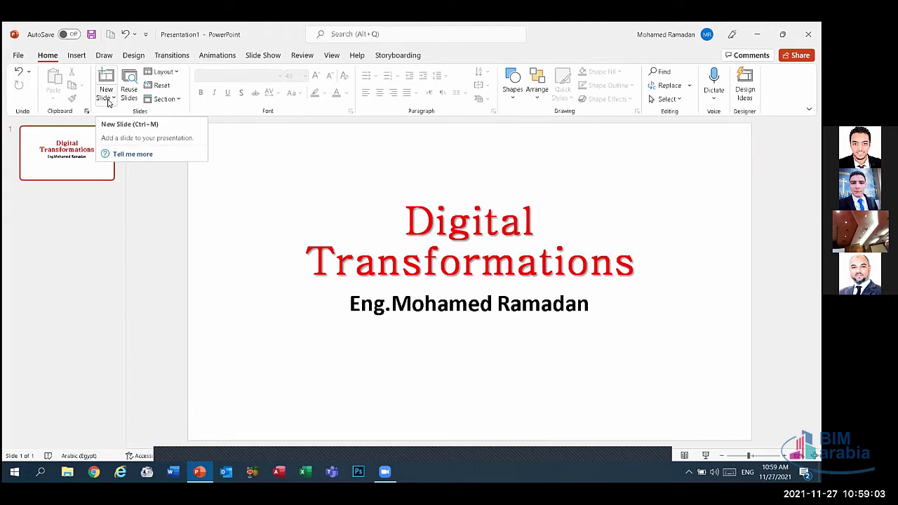
pyautogui.click(109, 100)
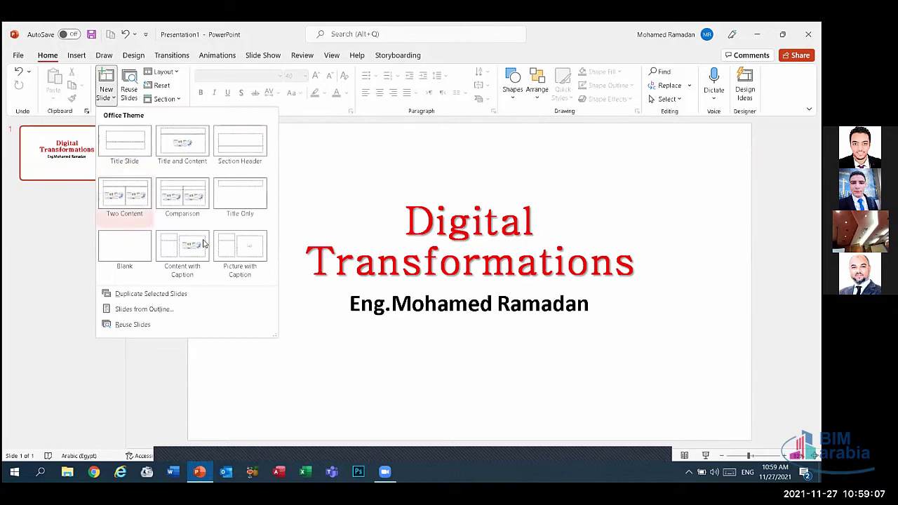
pyautogui.click(128, 151)
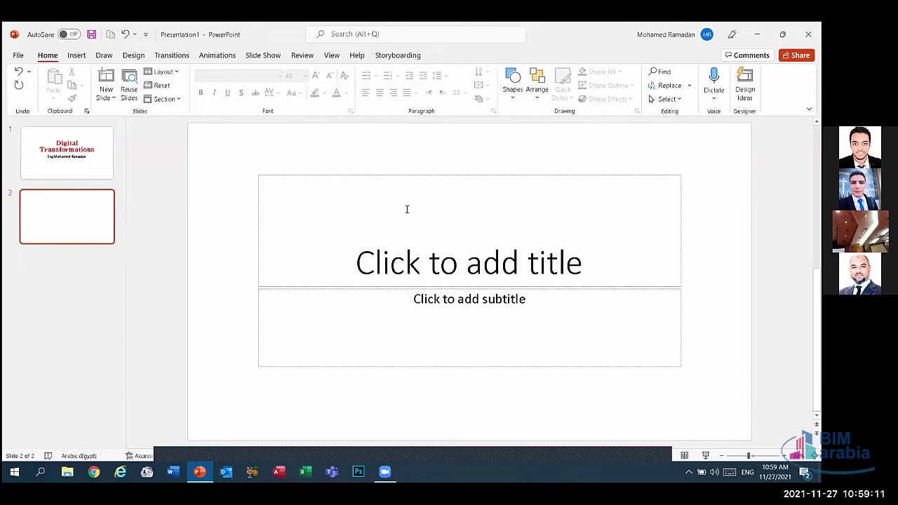
pyautogui.click(404, 265)
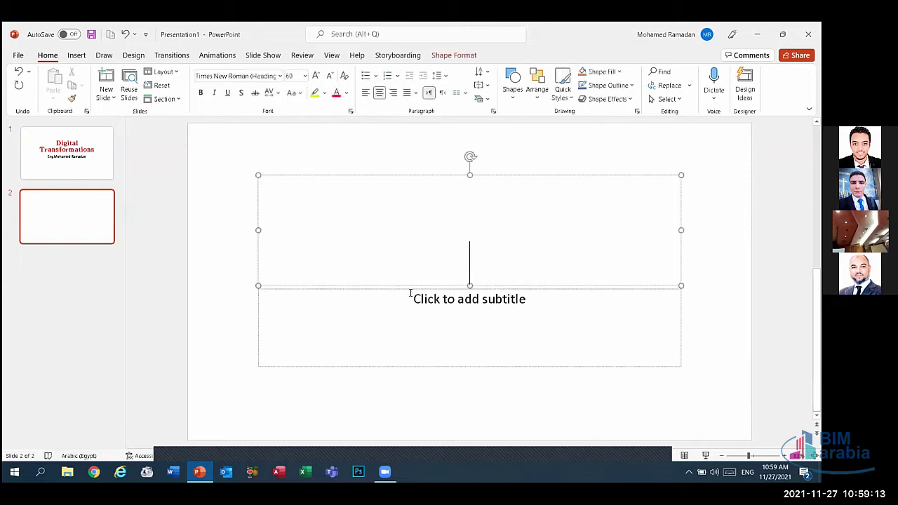
pyautogui.click(410, 300)
pyautogui.click(404, 277)
pyautogui.click(401, 300)
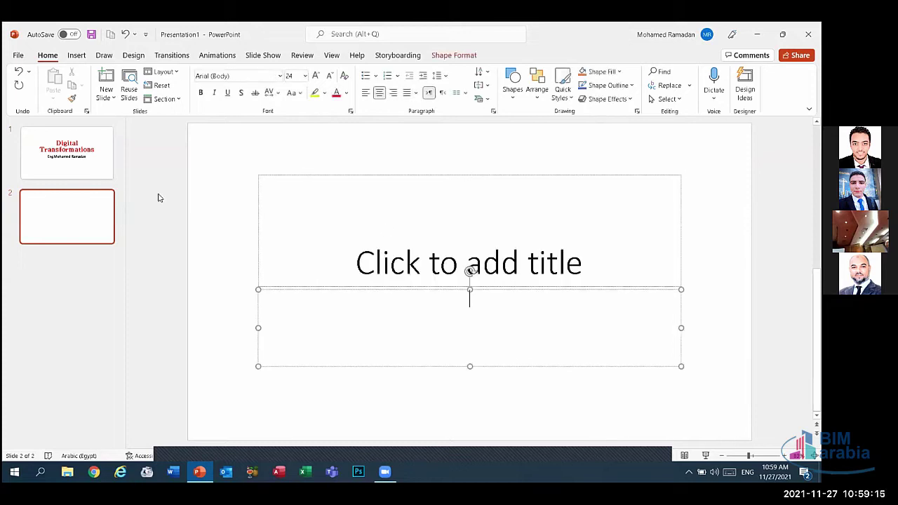
pyautogui.rightClick(84, 200)
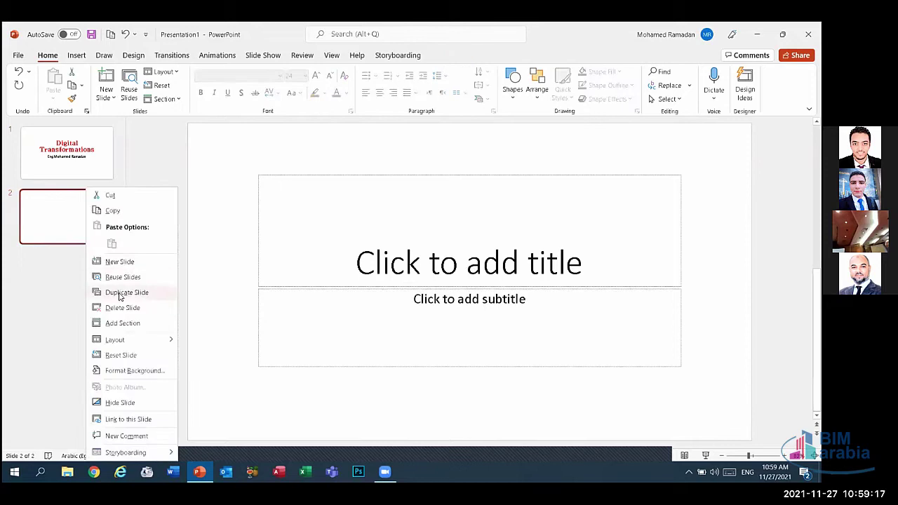
pyautogui.click(121, 307)
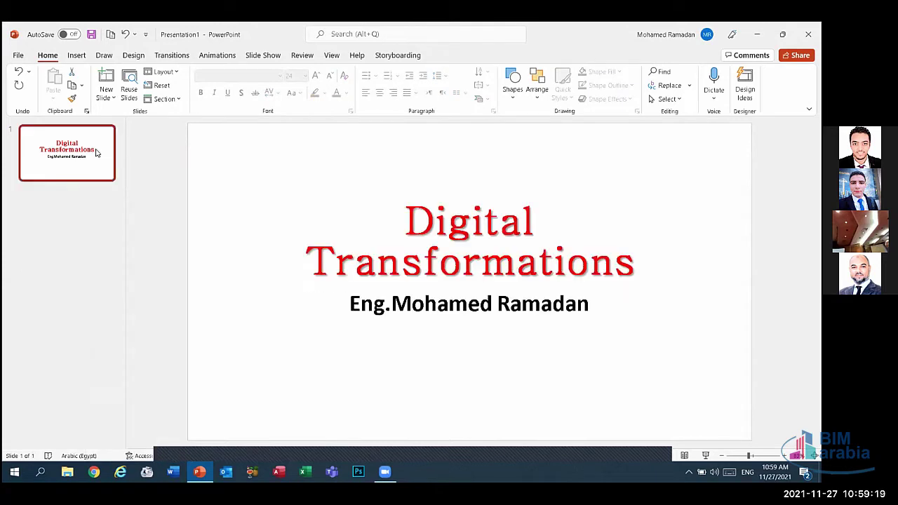
# Add a Title and Content slide and title it 'Digital Transformations'
pyautogui.click(107, 94)
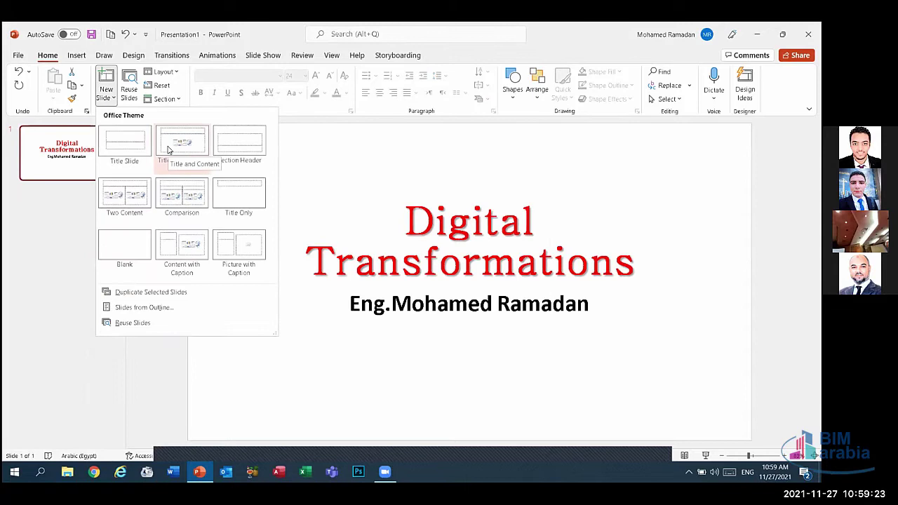
pyautogui.click(168, 150)
pyautogui.click(287, 164)
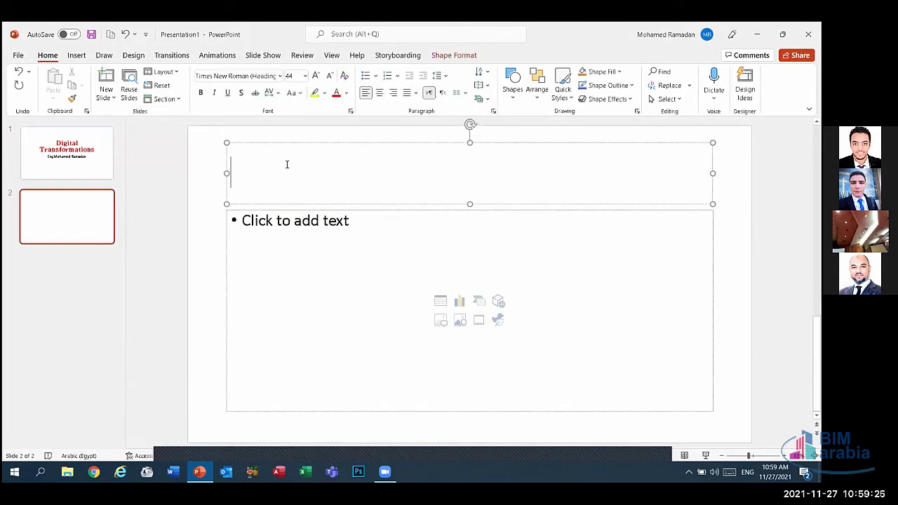
pyautogui.write('F')
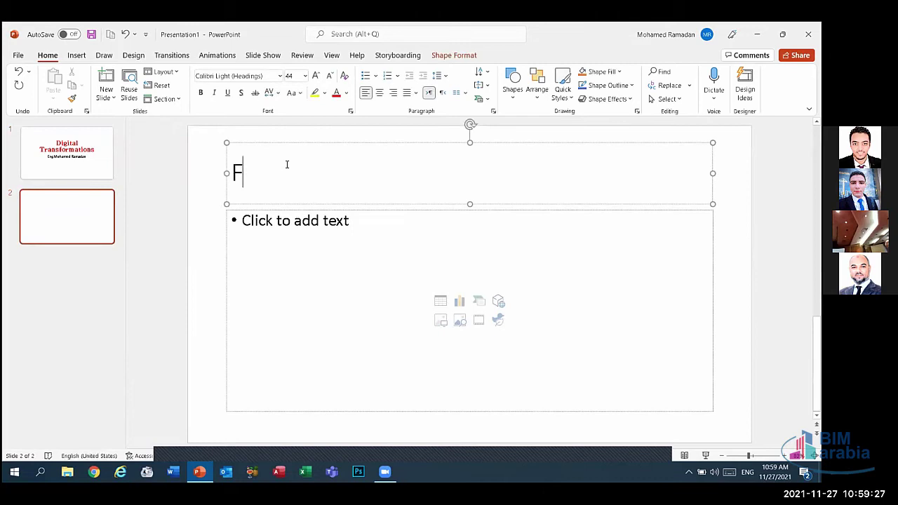
pyautogui.press('BackSpace')
pyautogui.write('Dif')
pyautogui.press('BackSpace')
pyautogui.write('gi')
pyautogui.write('tal t')
pyautogui.press('BackSpace')
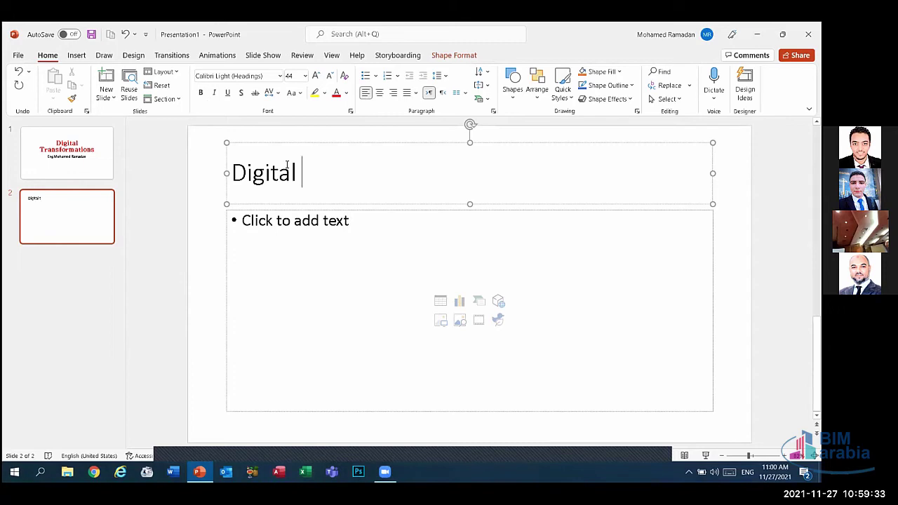
pyautogui.write('Tra')
pyautogui.write('nsform')
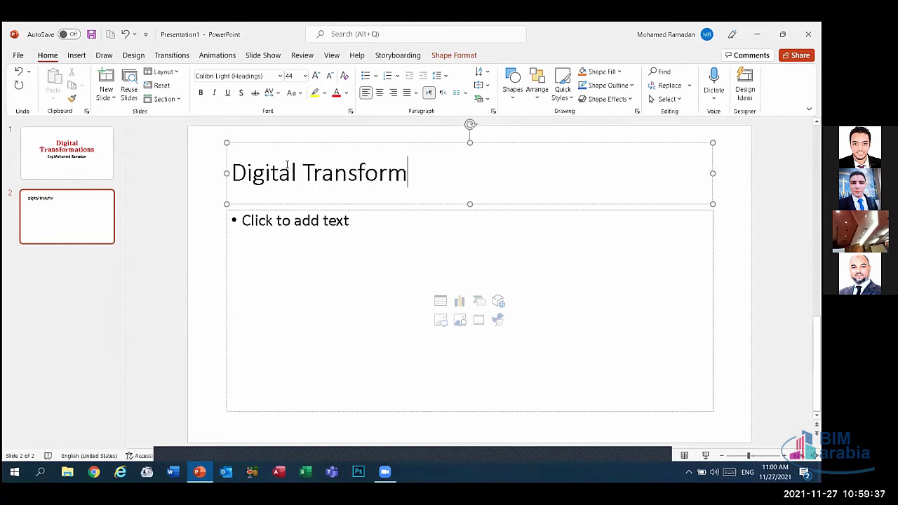
pyautogui.write('ations')
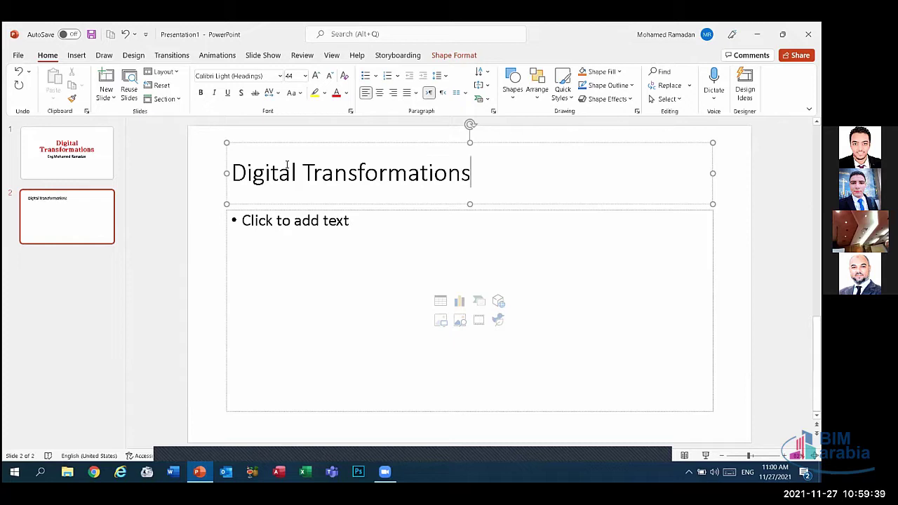
pyautogui.click(315, 263)
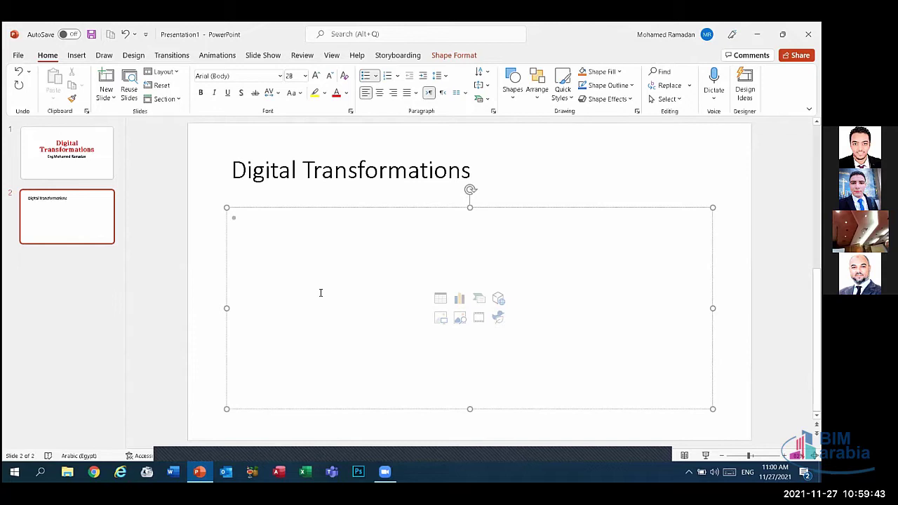
pyautogui.click(79, 56)
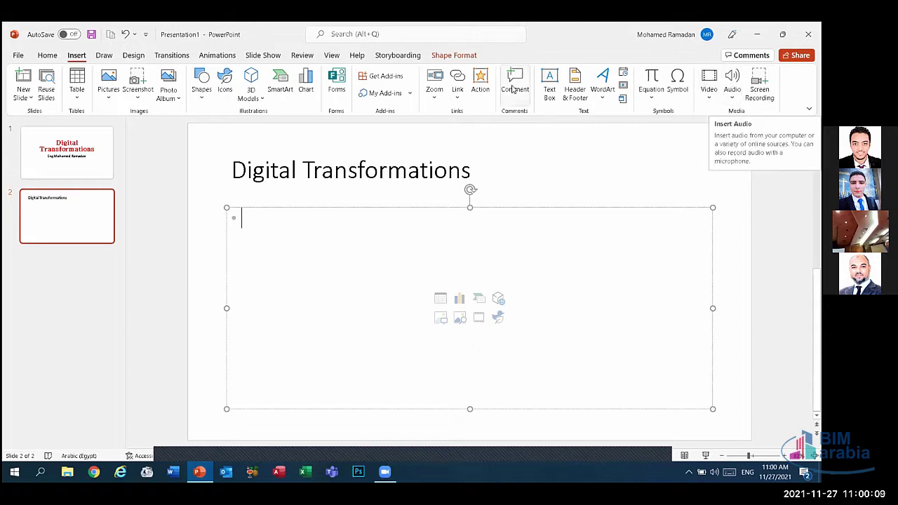
pyautogui.click(47, 54)
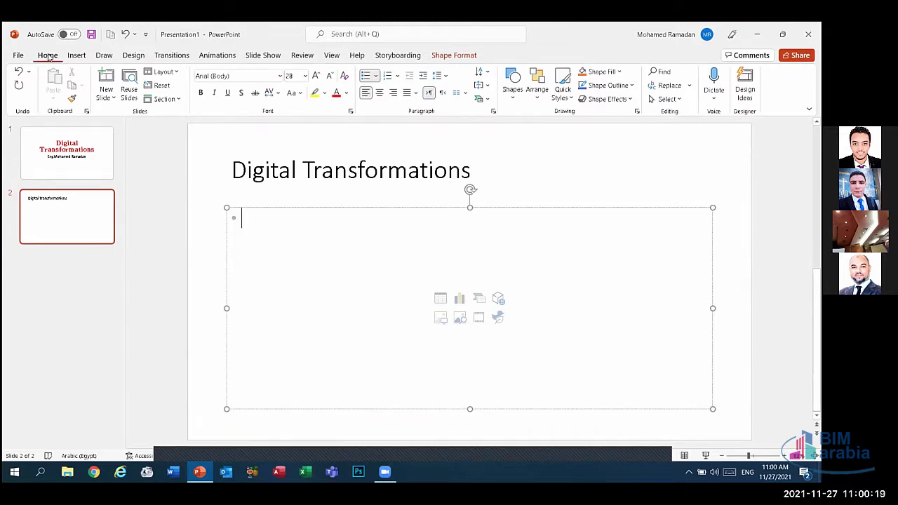
pyautogui.click(75, 58)
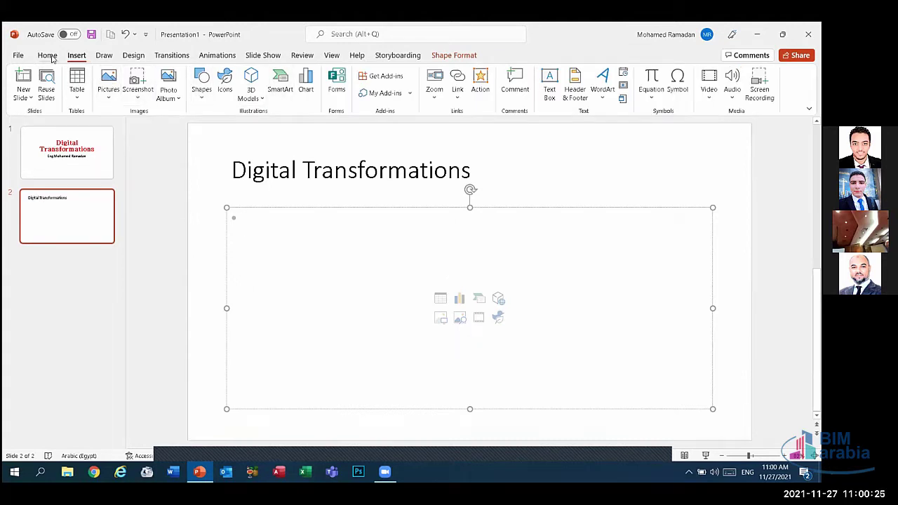
pyautogui.click(47, 55)
pyautogui.click(129, 91)
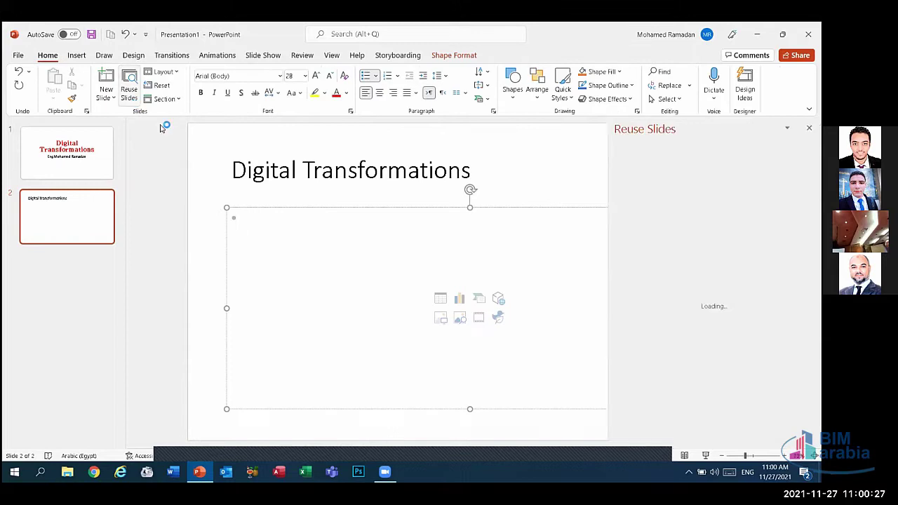
pyautogui.click(129, 91)
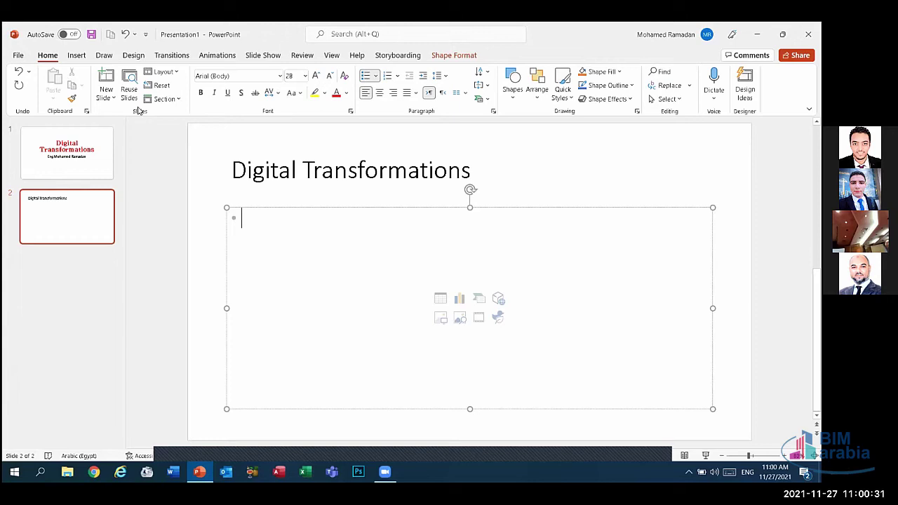
pyautogui.click(111, 99)
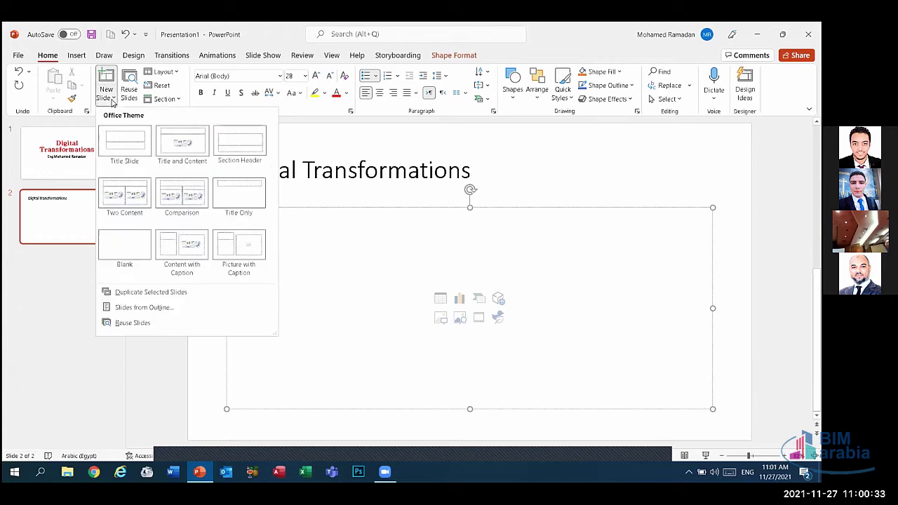
pyautogui.click(365, 306)
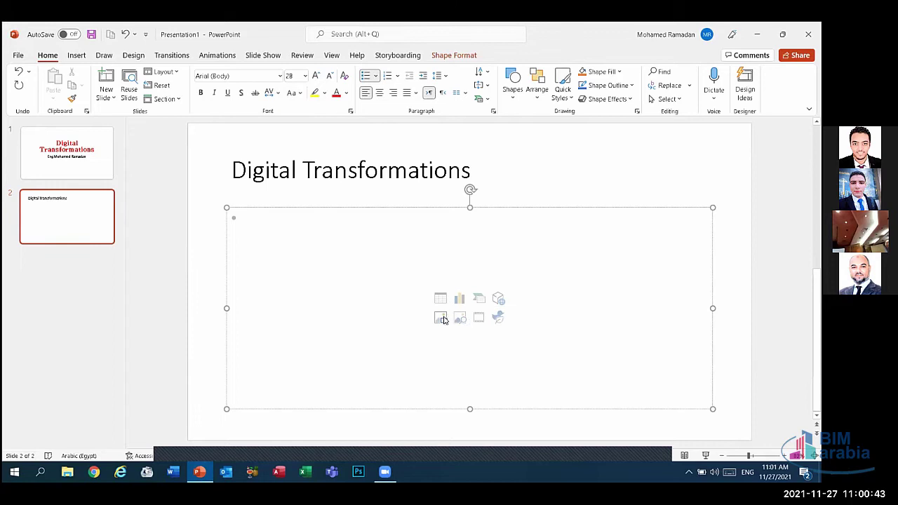
# Insert the picture المحترف.png into slide 2's content placeholder
pyautogui.click(442, 319)
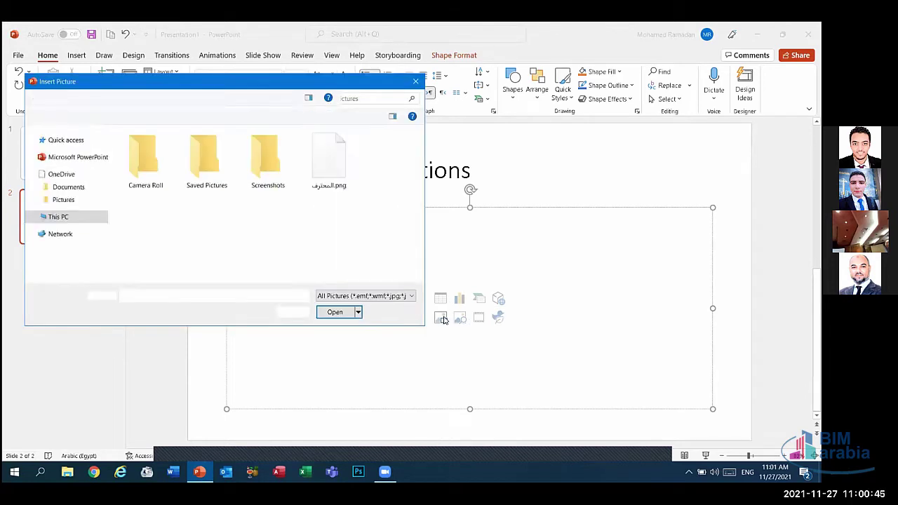
pyautogui.click(329, 158)
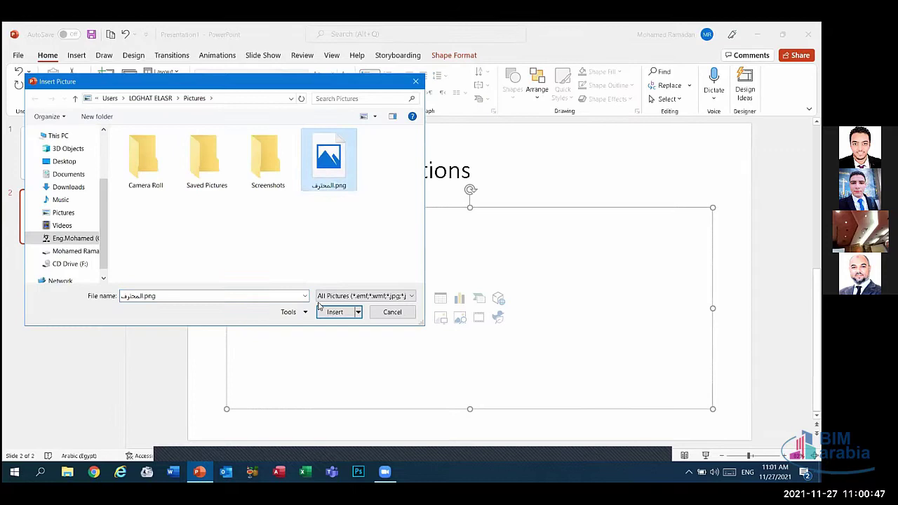
pyautogui.click(334, 312)
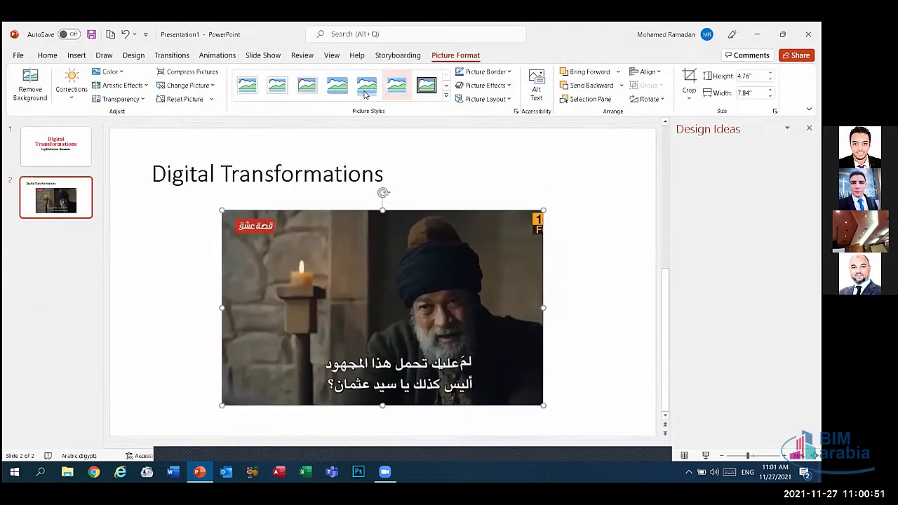
# Give the picture the thick black frame picture style
pyautogui.click(808, 128)
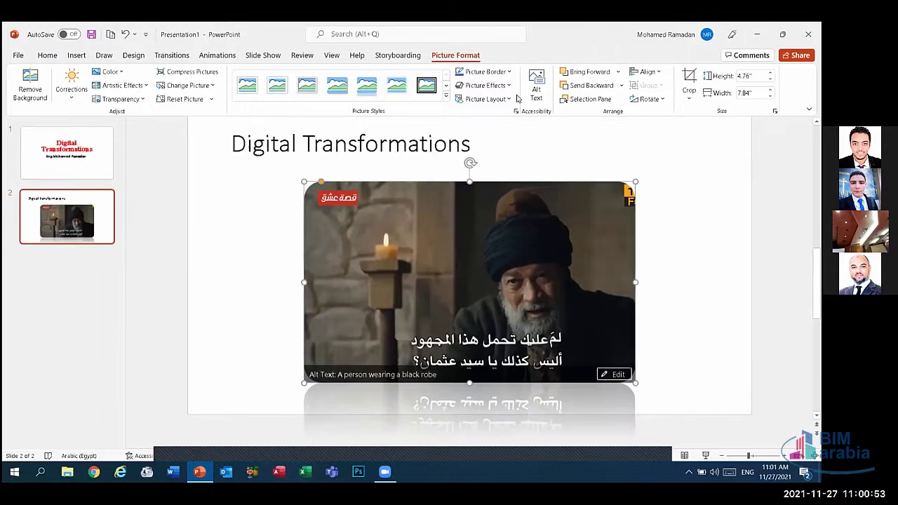
pyautogui.click(445, 95)
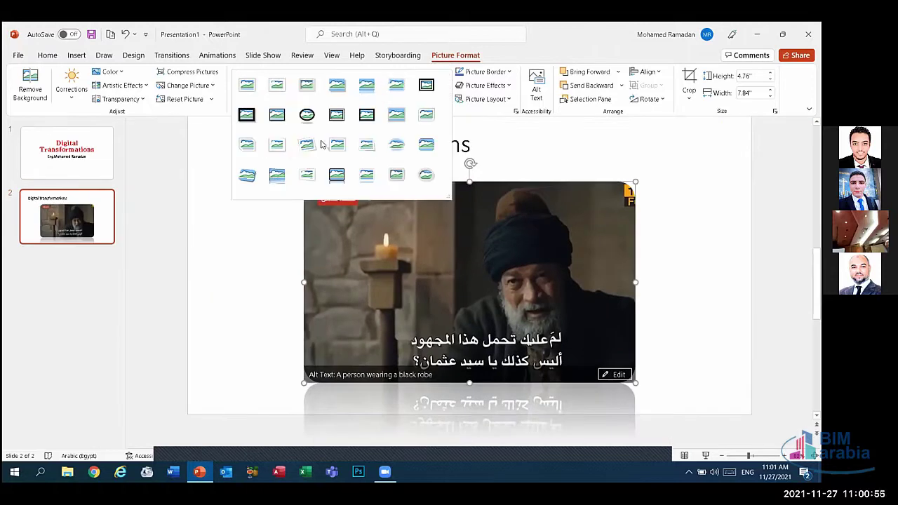
pyautogui.click(306, 116)
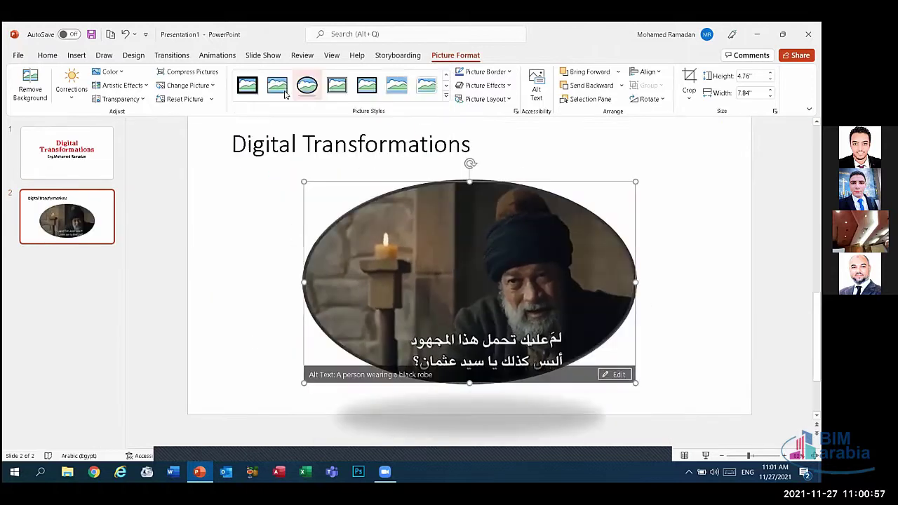
pyautogui.click(257, 92)
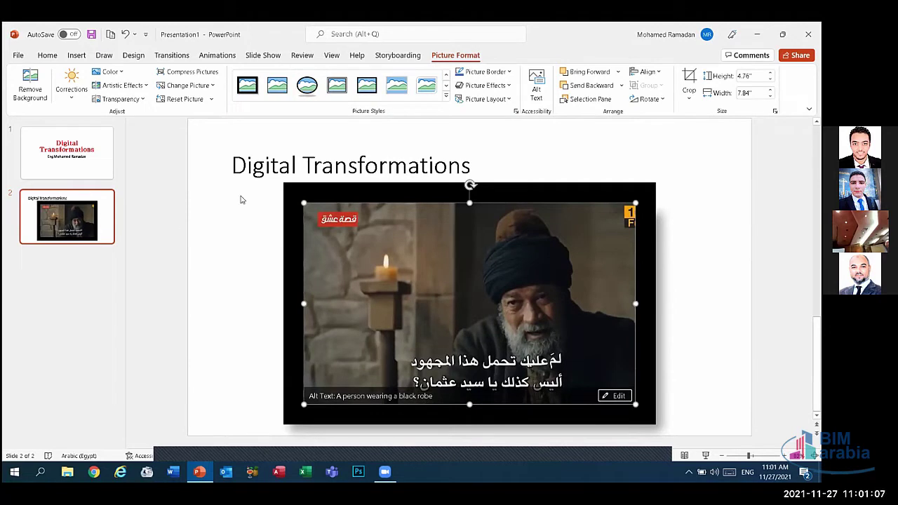
# Add another Title and Content slide to the draft
pyautogui.click(47, 55)
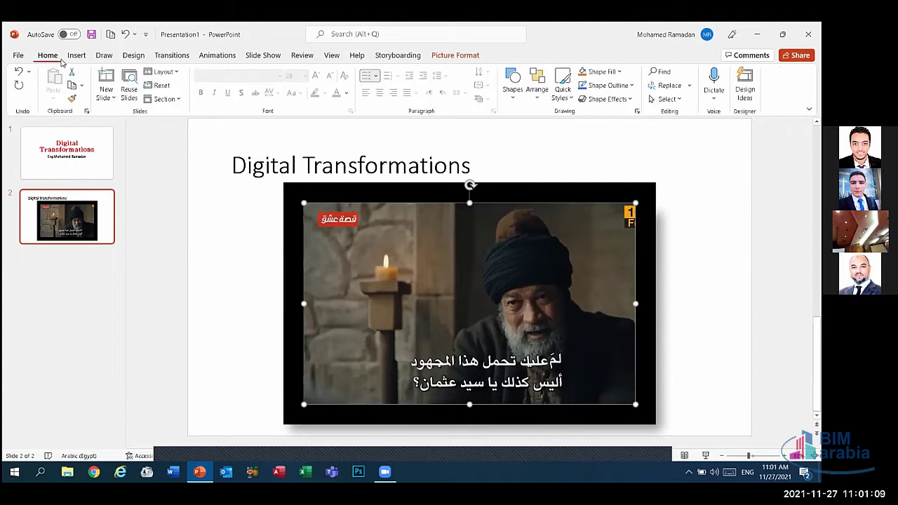
pyautogui.click(105, 98)
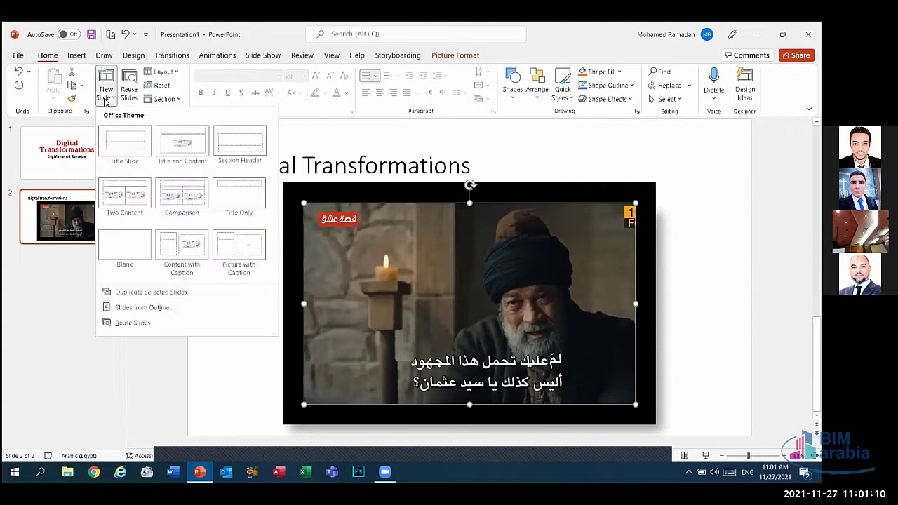
pyautogui.click(191, 169)
pyautogui.click(324, 169)
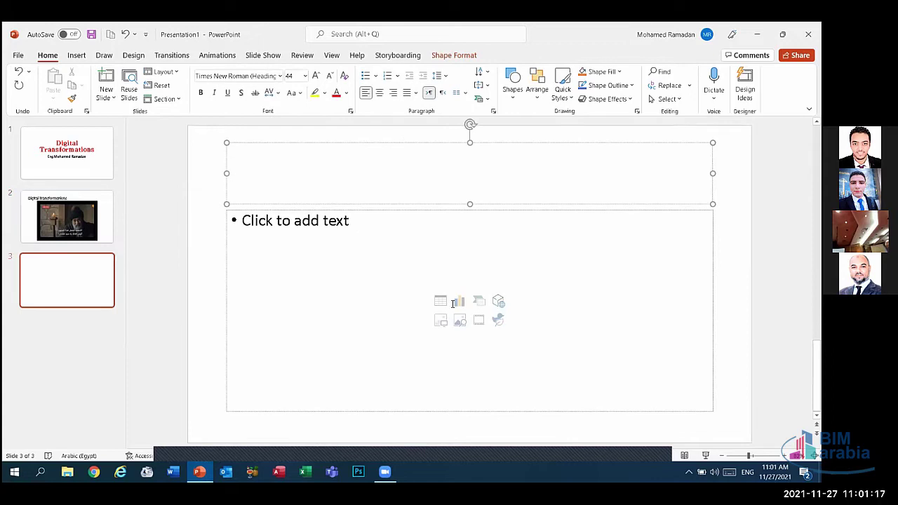
# Close the draft without saving and open the Digital Transformation file from the desktop
pyautogui.click(808, 33)
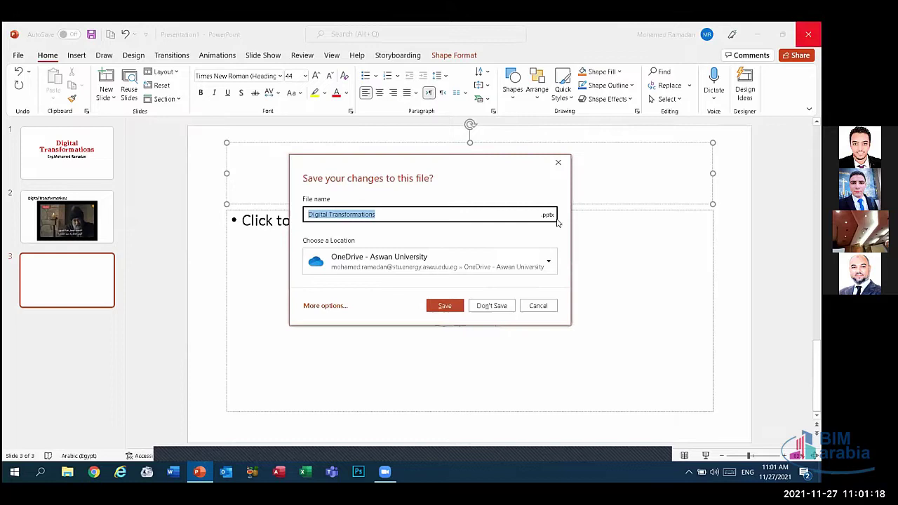
pyautogui.click(491, 304)
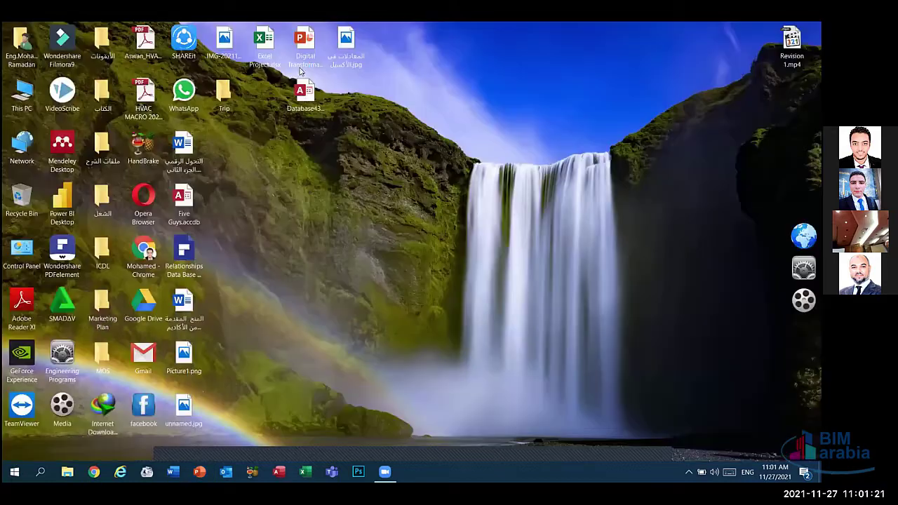
pyautogui.doubleClick(300, 68)
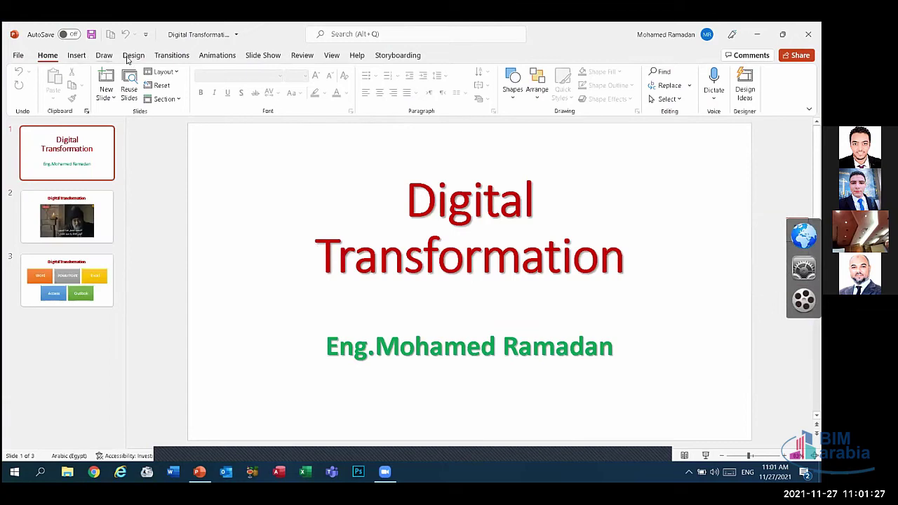
# Apply the dark teal theme with red accent and check slides 1 and 2
pyautogui.click(132, 56)
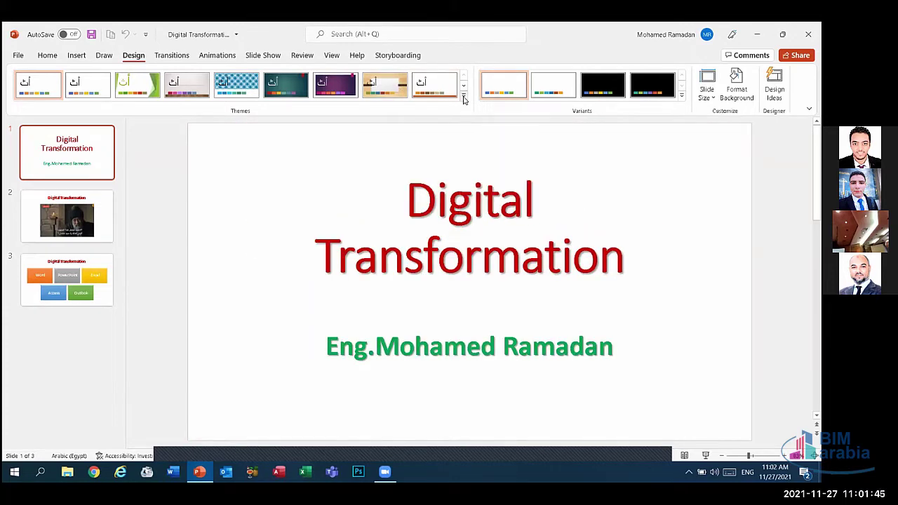
pyautogui.click(463, 100)
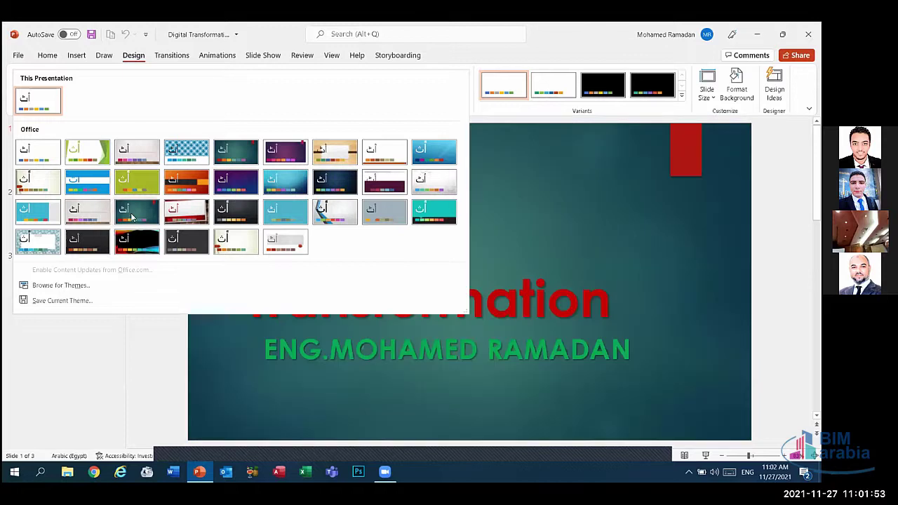
pyautogui.click(133, 221)
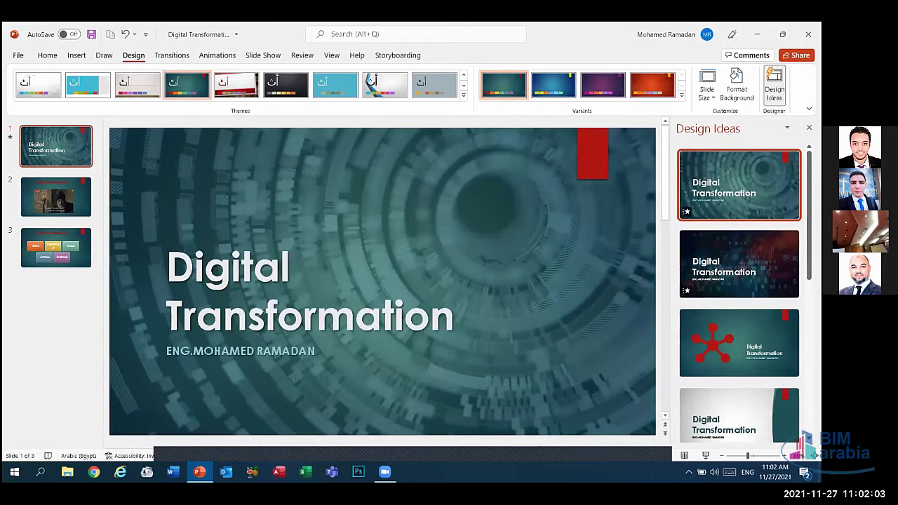
pyautogui.click(809, 127)
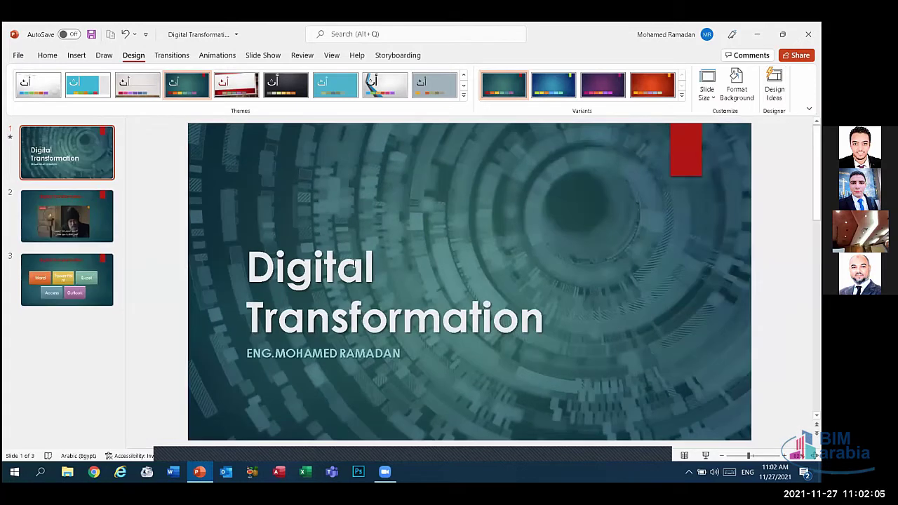
pyautogui.click(74, 214)
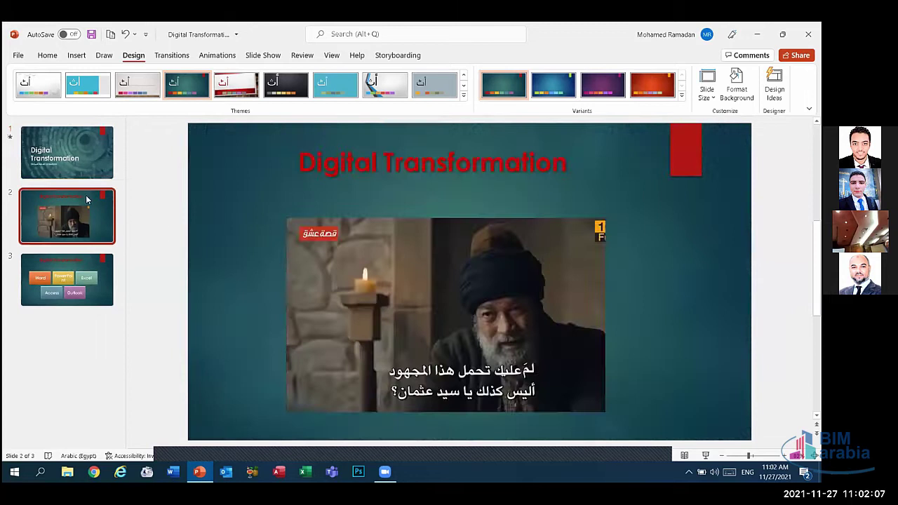
pyautogui.click(68, 158)
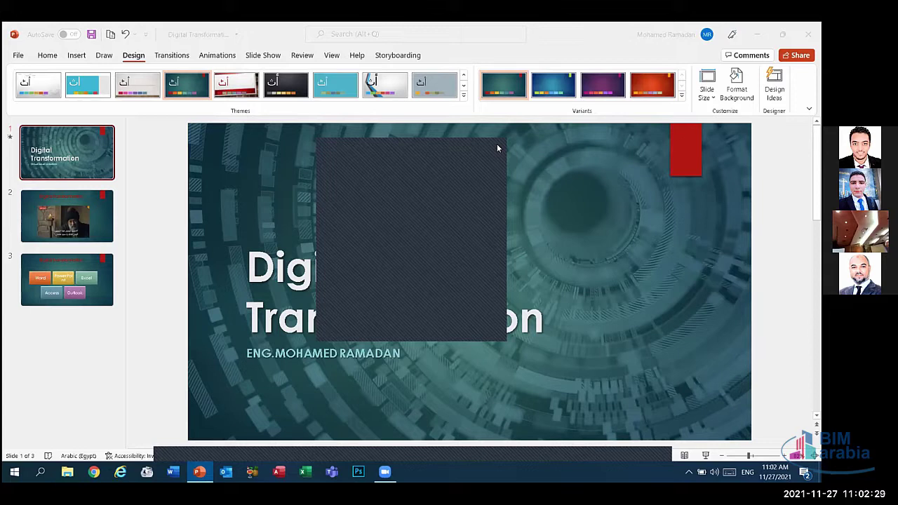
pyautogui.click(497, 147)
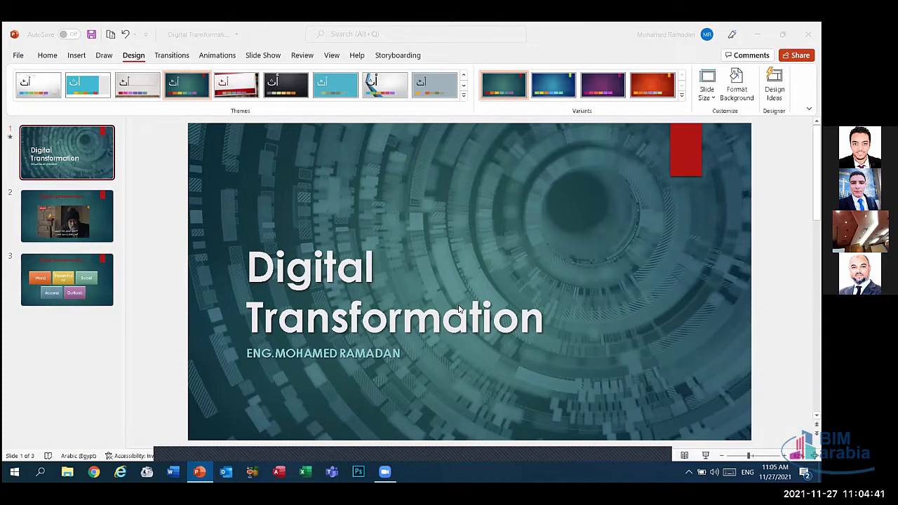
# Open Chrome, close the stalled loading tab and go to the Google home page
pyautogui.click(94, 471)
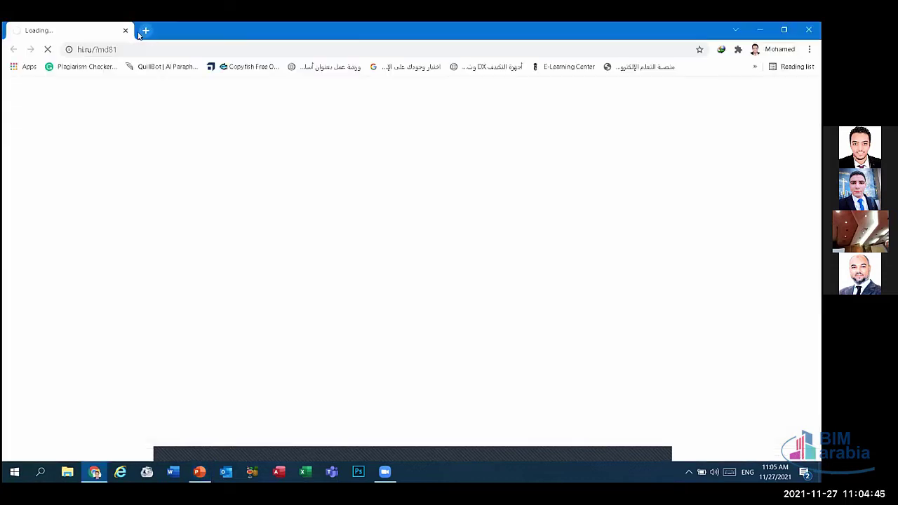
pyautogui.click(126, 32)
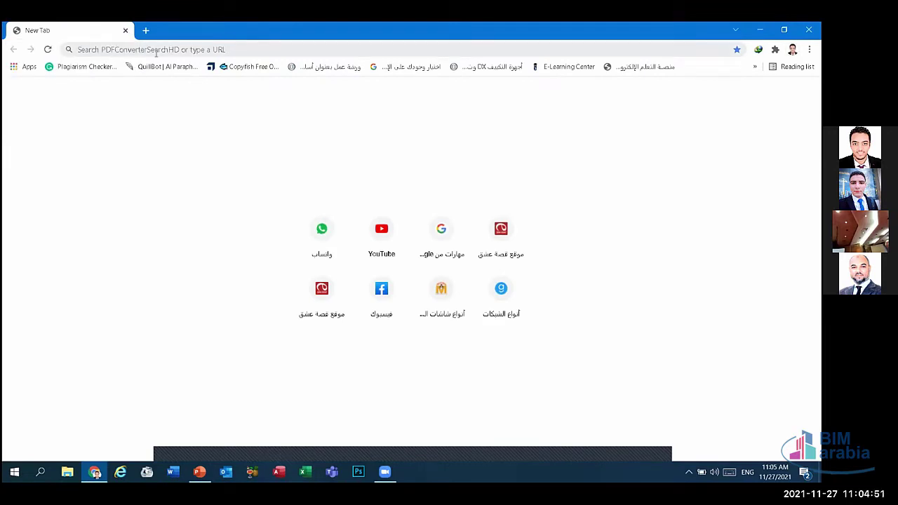
pyautogui.click(156, 49)
pyautogui.write('g')
pyautogui.press('Return')
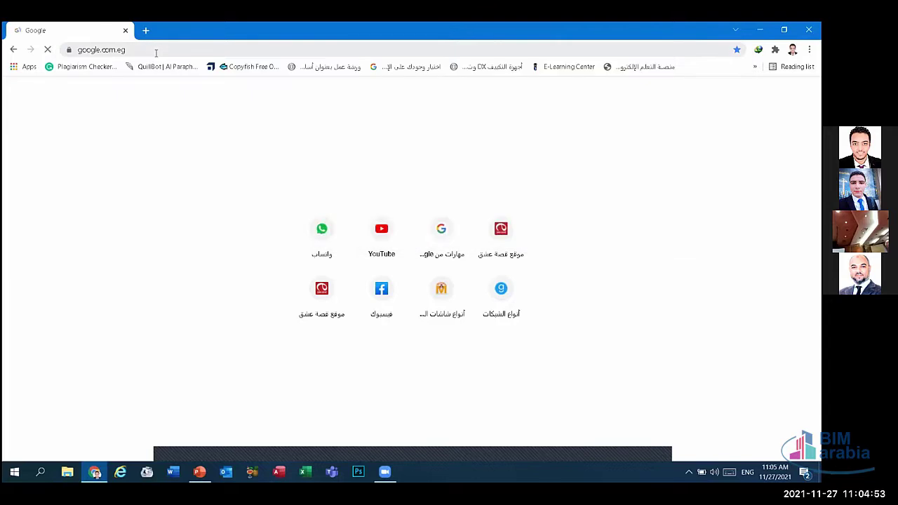
# Search Google for 'word to powerpoint' and scroll through the results
pyautogui.write('wor')
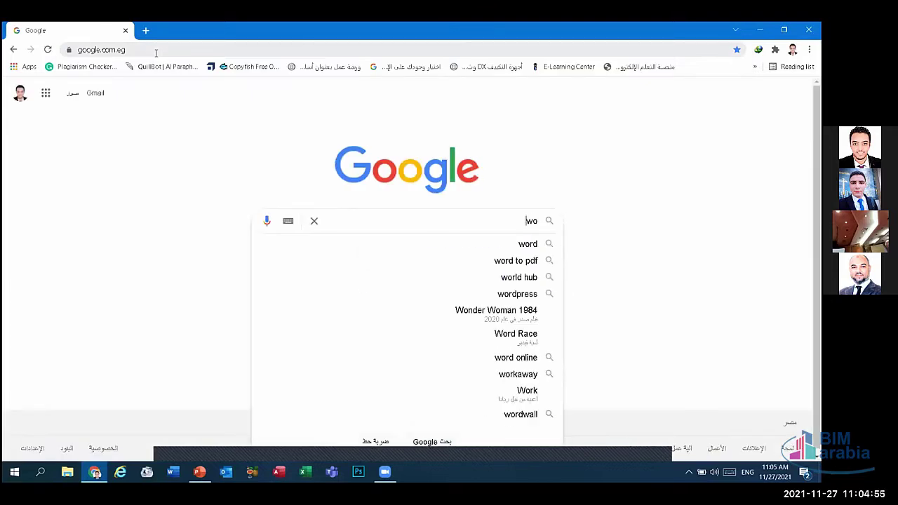
pyautogui.write('d')
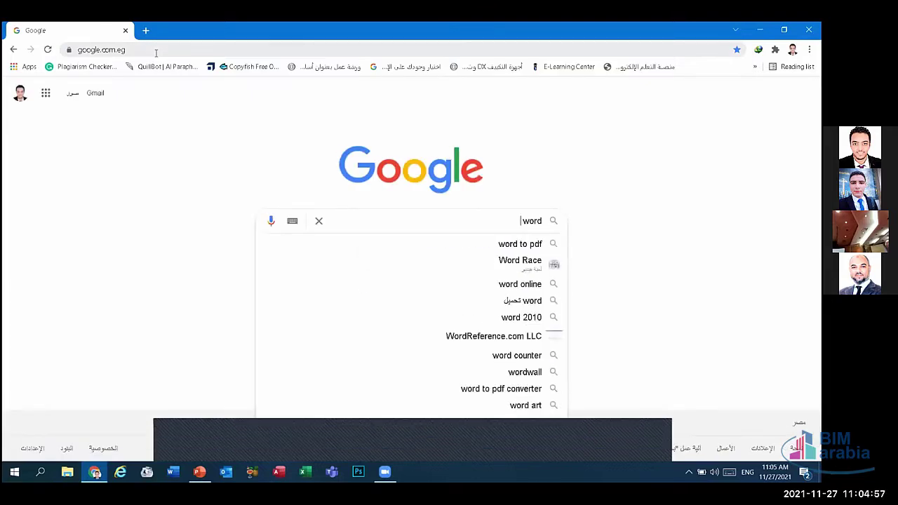
pyautogui.write(' to p')
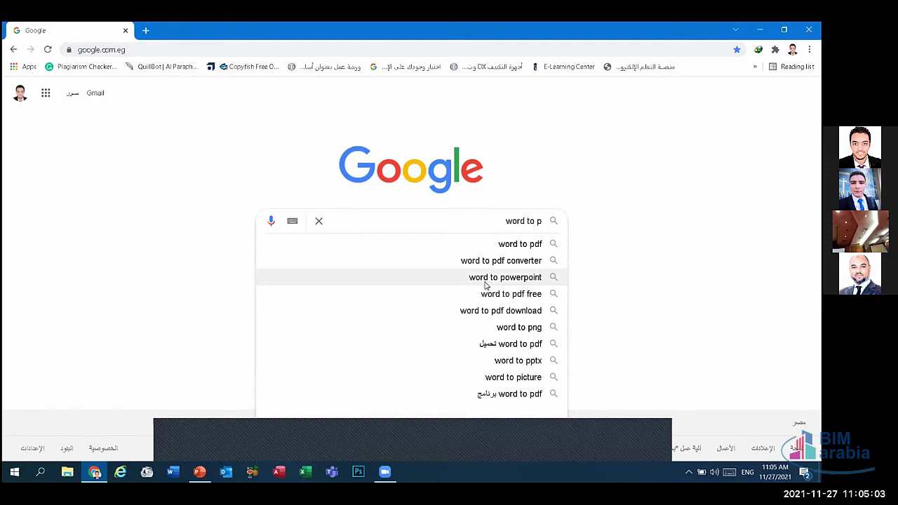
pyautogui.click(485, 285)
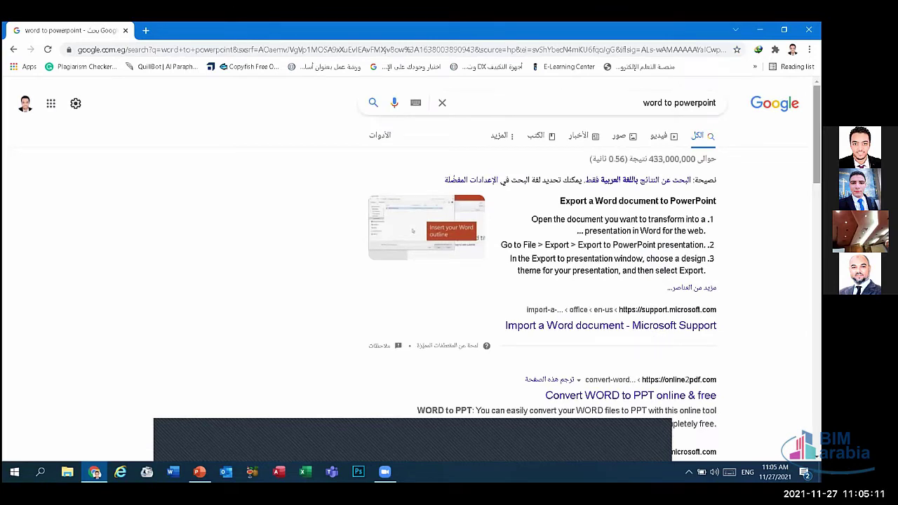
pyautogui.scroll(-1, 540, 281)
pyautogui.scroll(-1, 659, 326)
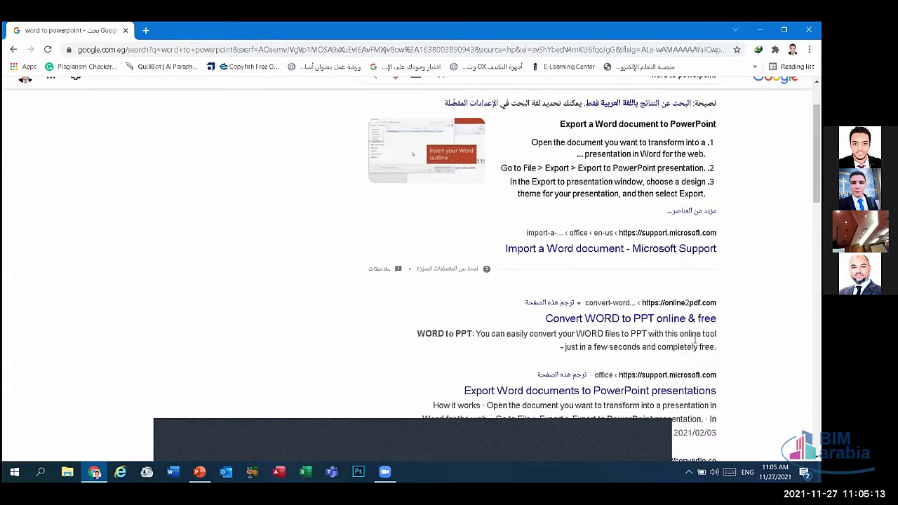
# Look at Online2PDF's WORD to PPT converter page, go back to Google, then return to PowerPoint
pyautogui.click(647, 324)
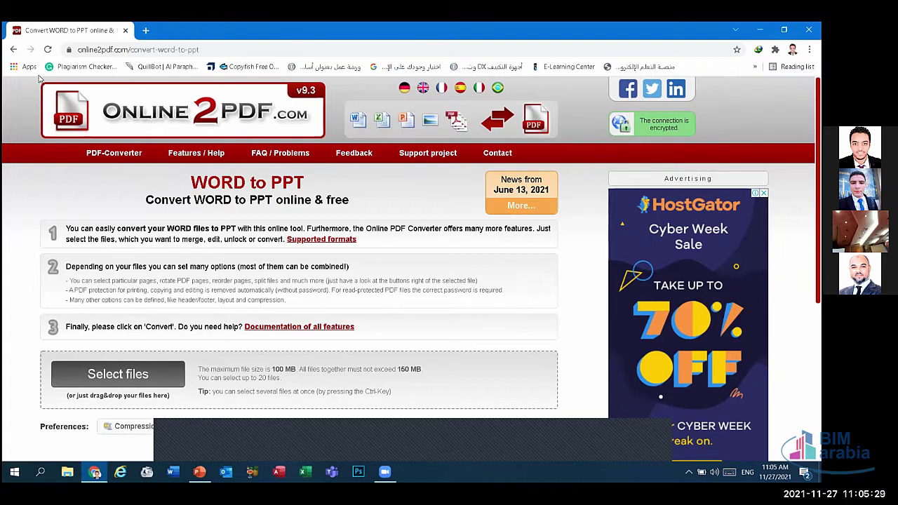
pyautogui.click(13, 50)
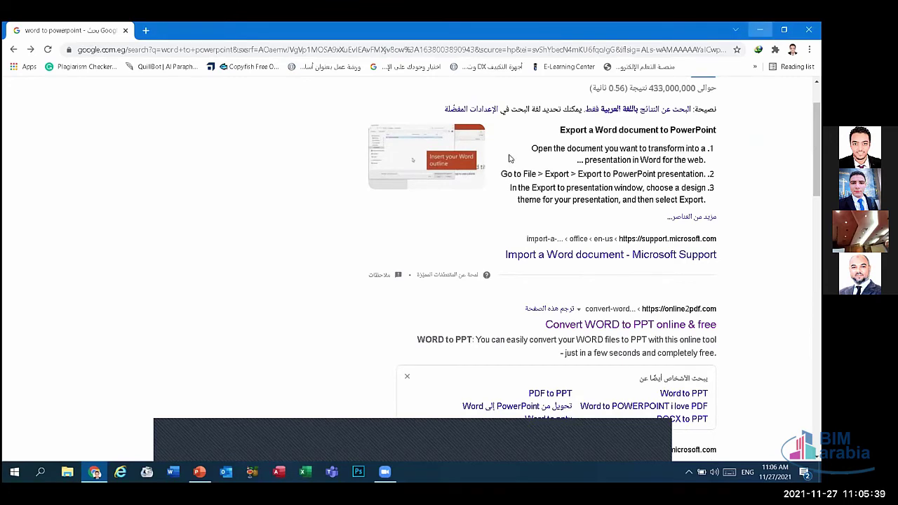
pyautogui.hotkey('alt', 'Tab')
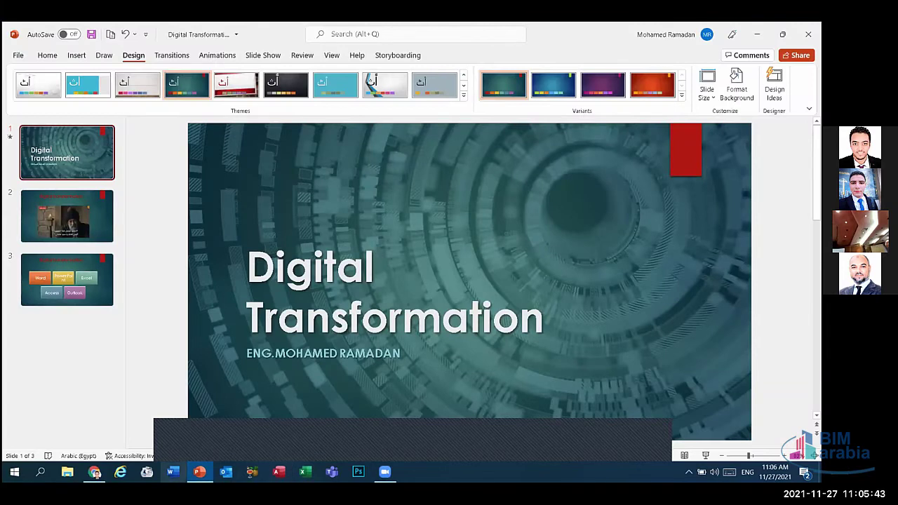
# Launch Word with a blank document and review the File > Export > Change File Type options
pyautogui.click(172, 471)
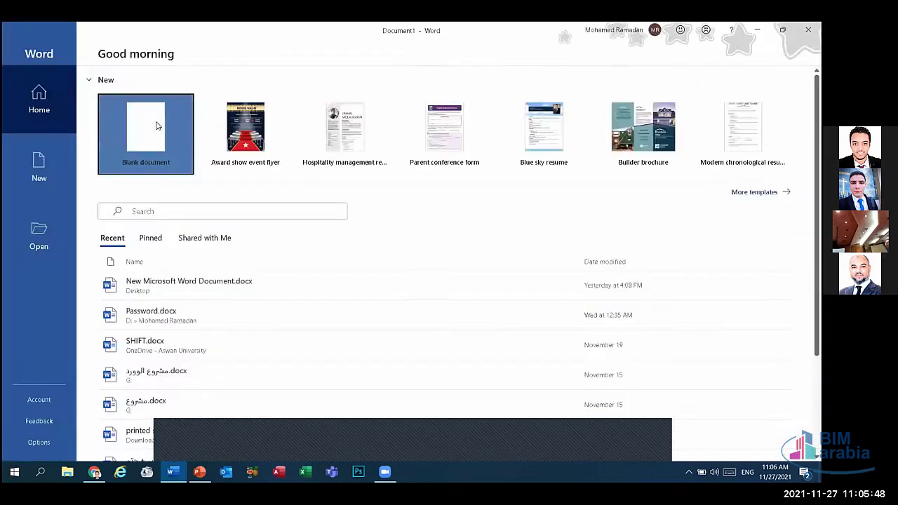
pyautogui.click(157, 126)
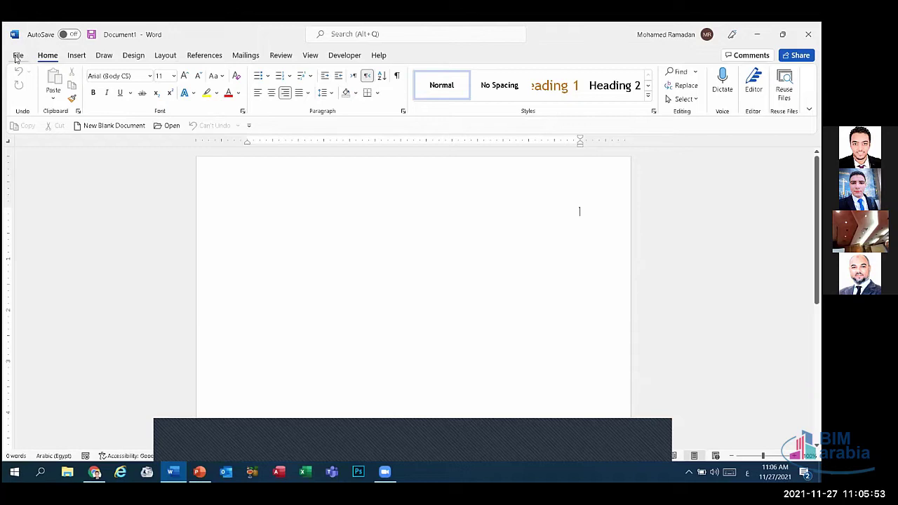
pyautogui.click(19, 56)
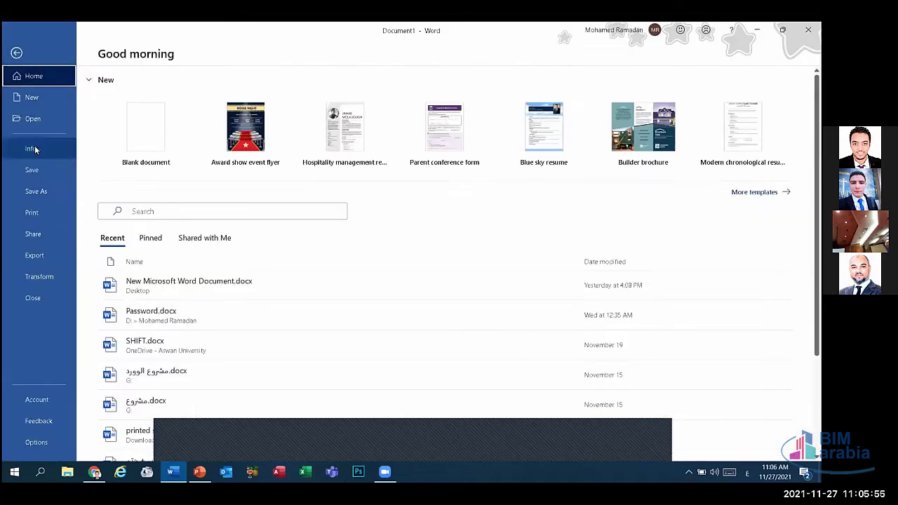
pyautogui.click(42, 257)
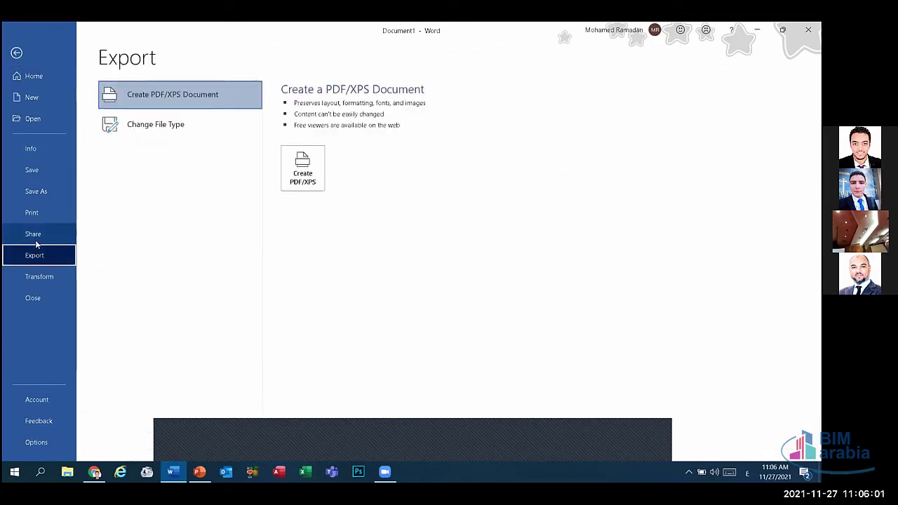
pyautogui.click(161, 130)
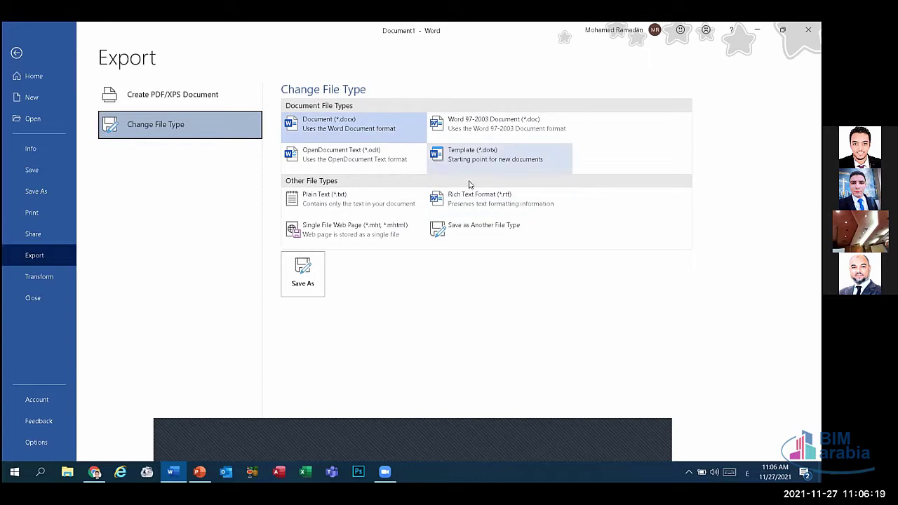
pyautogui.press('Escape')
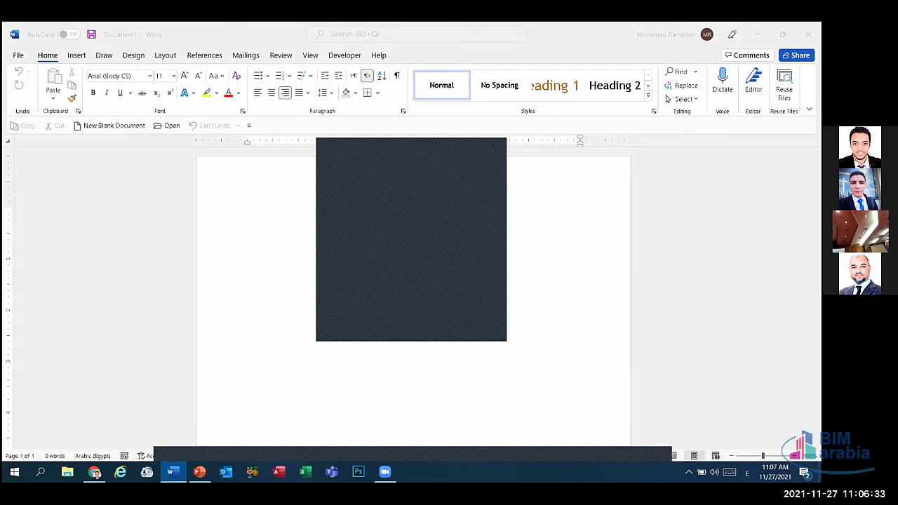
# Recheck Word's Change File Type export options, then close Word to return to the presentation
pyautogui.click(493, 151)
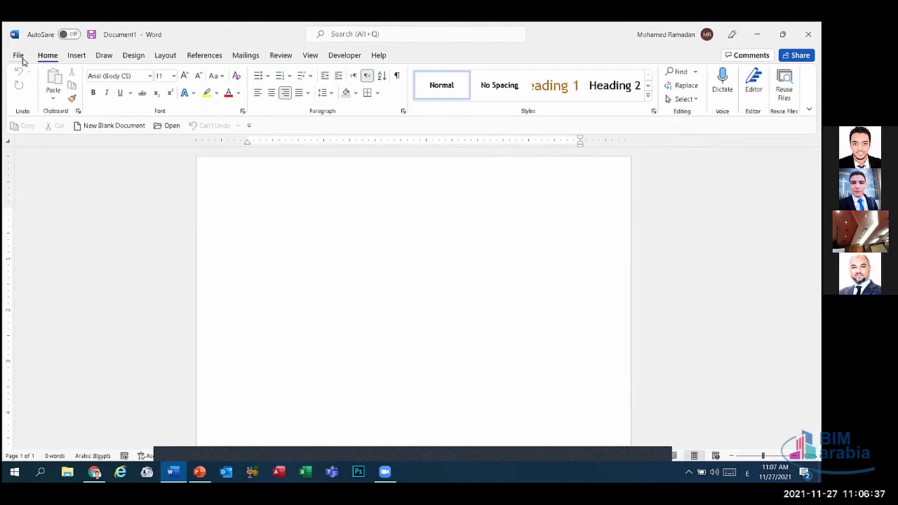
pyautogui.click(19, 56)
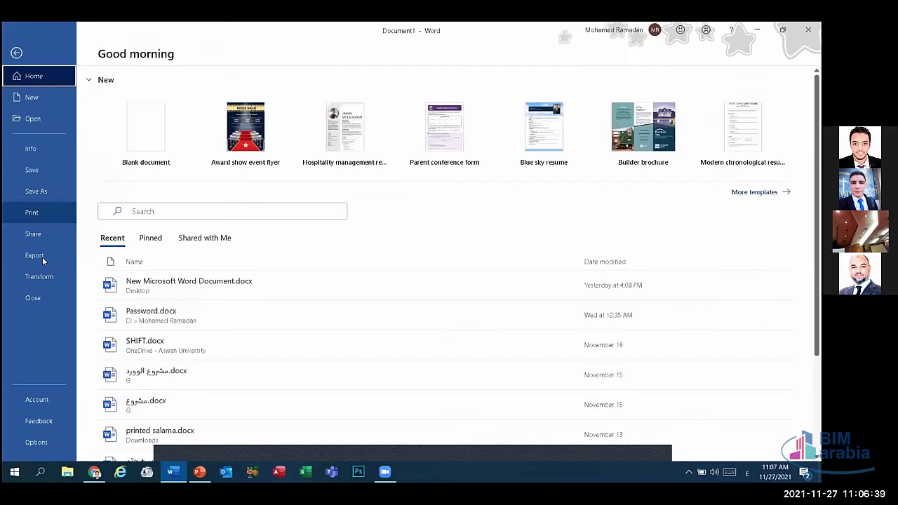
pyautogui.click(42, 257)
pyautogui.click(193, 125)
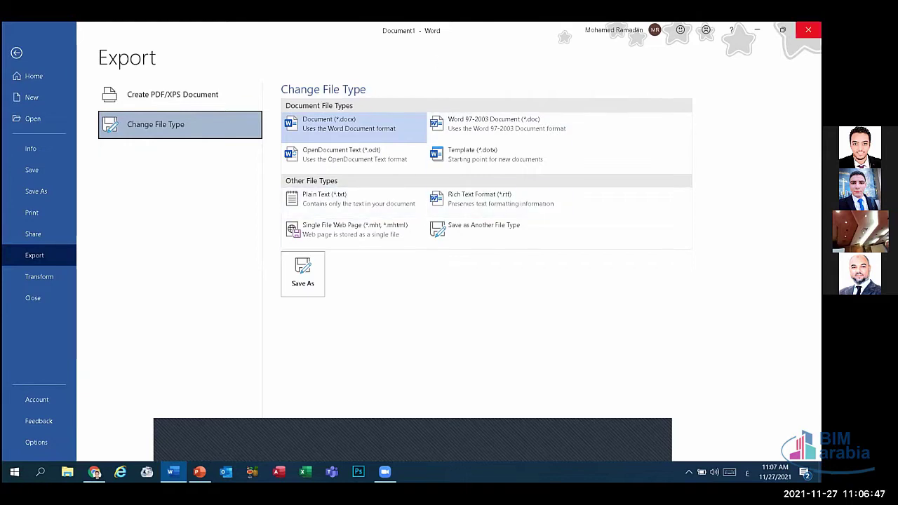
pyautogui.click(808, 29)
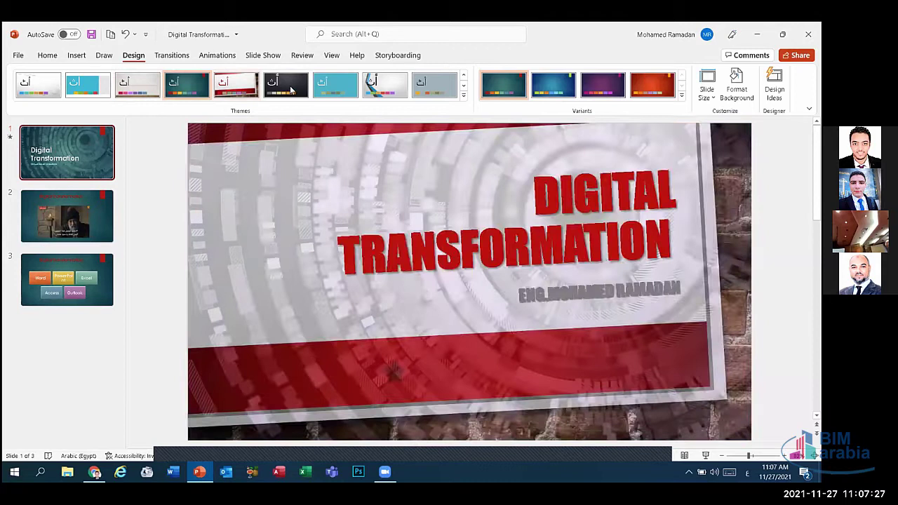
# Apply the dark grey theme and the first Design Ideas layout to the title slide
pyautogui.click(290, 88)
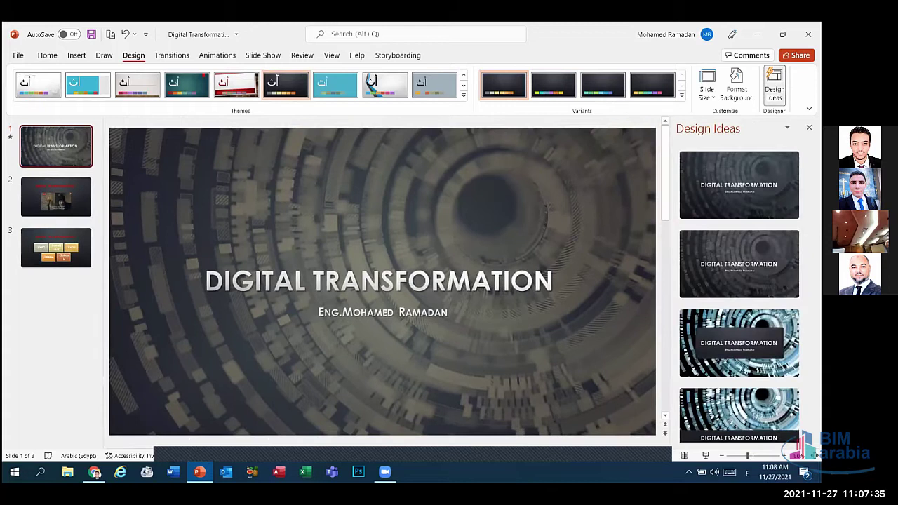
pyautogui.click(731, 199)
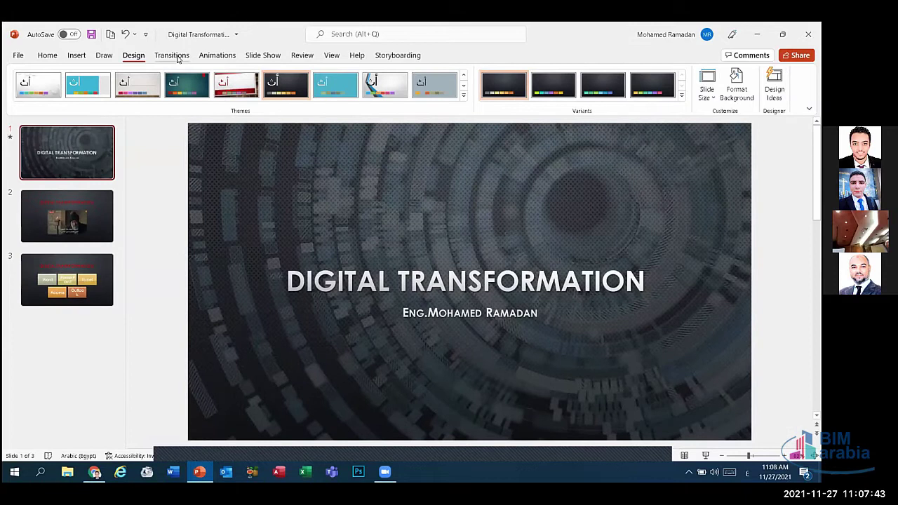
# Try Random Bars, then give slide 1 a 1.00-second Cover transition and expand the transitions gallery
pyautogui.click(178, 60)
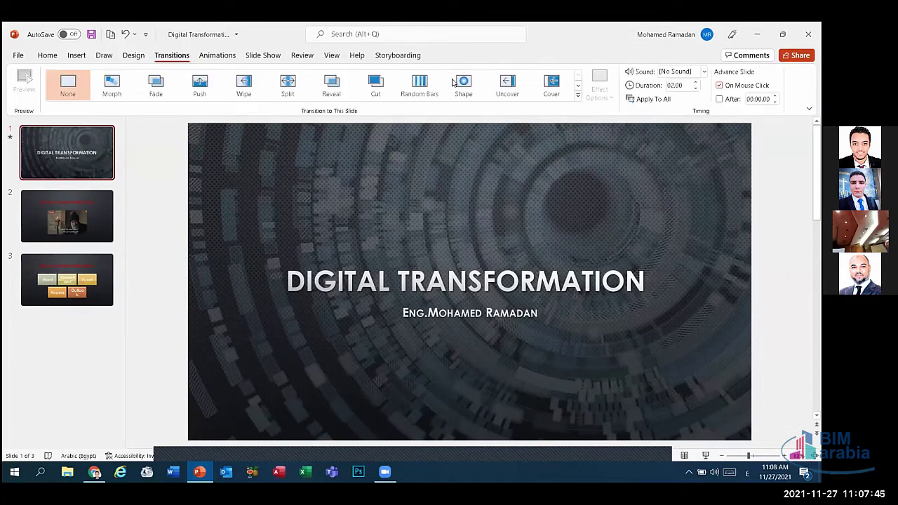
pyautogui.click(430, 87)
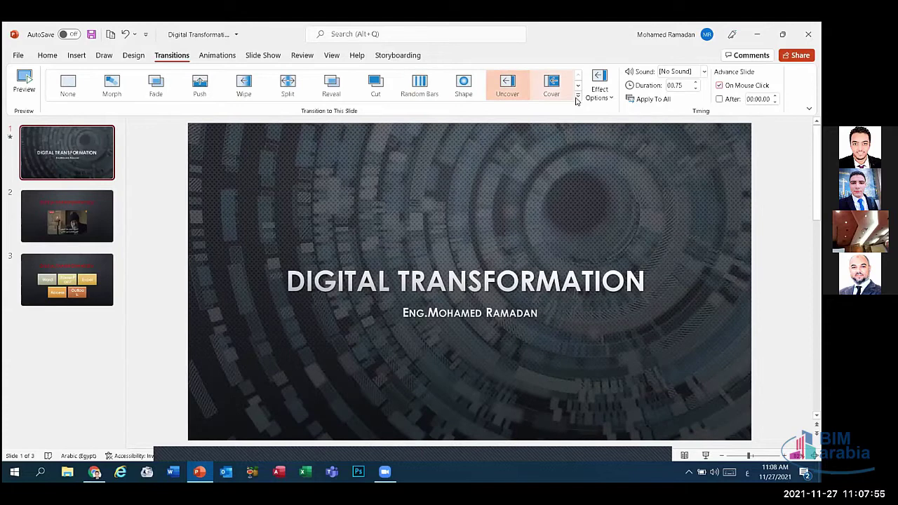
pyautogui.click(552, 90)
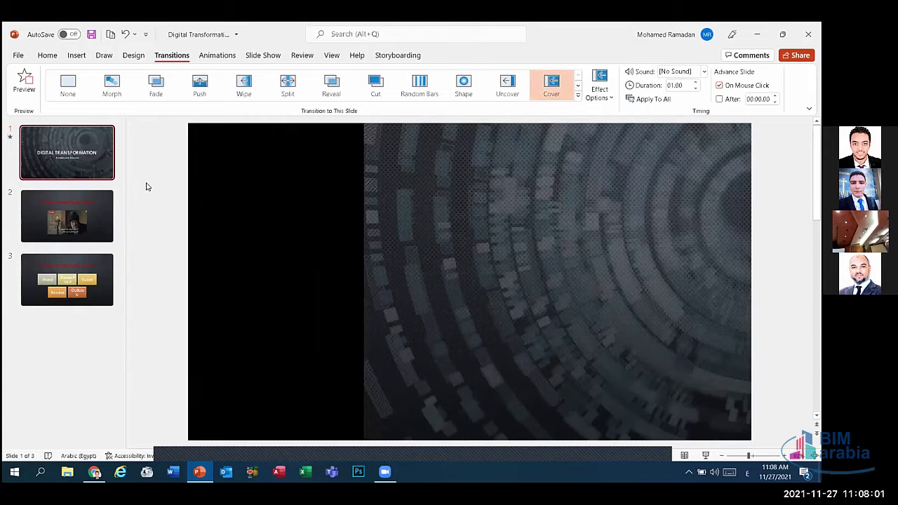
pyautogui.hotkey('alt', 'k')
pyautogui.press('t')
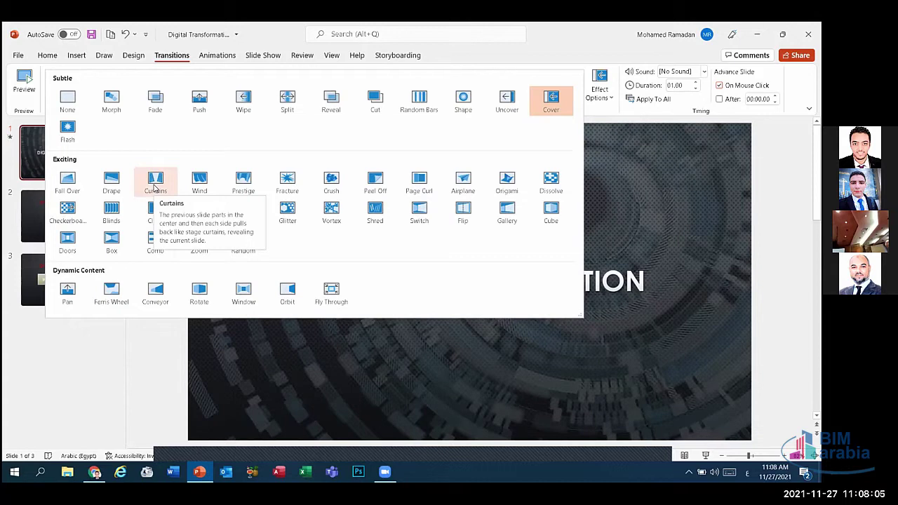
# Apply the Curtains transition to the title slide
pyautogui.click(155, 186)
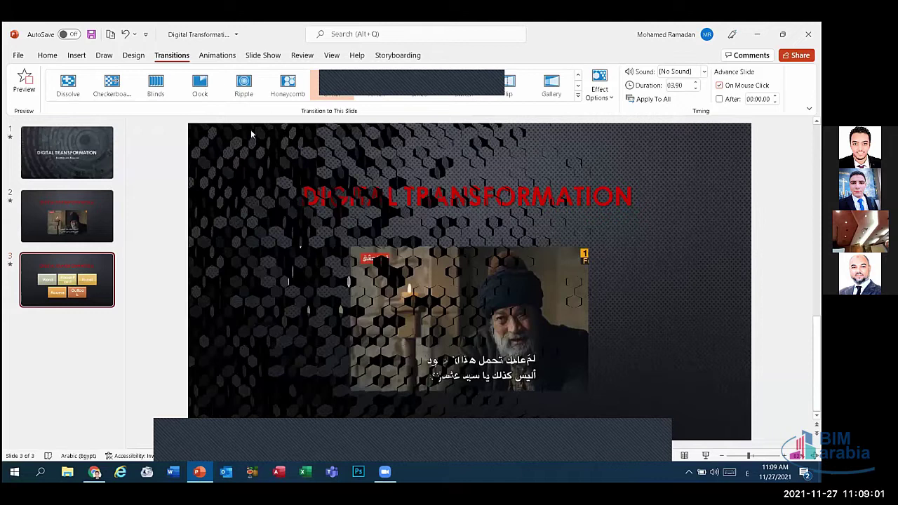
# Replace slide 3's Glitter transition with Blinds lasting 01.60, then move to animation settings
pyautogui.press('Home')
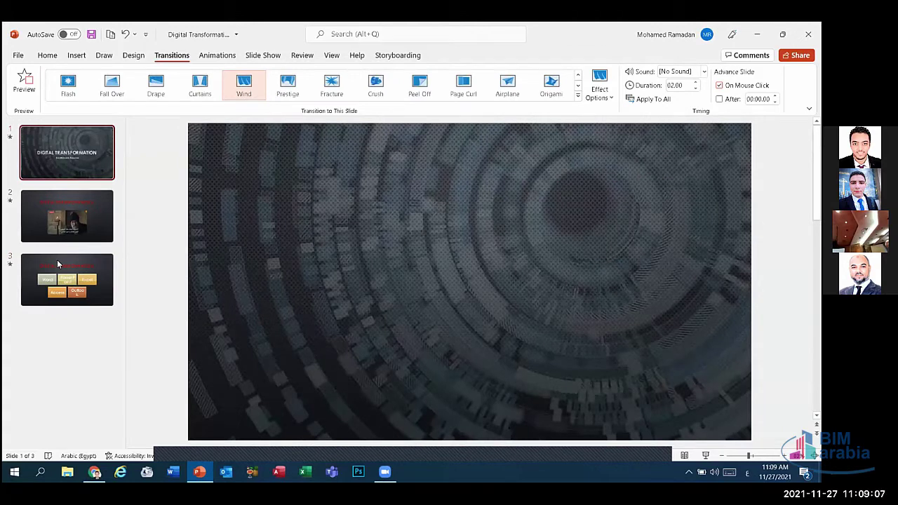
pyautogui.click(58, 264)
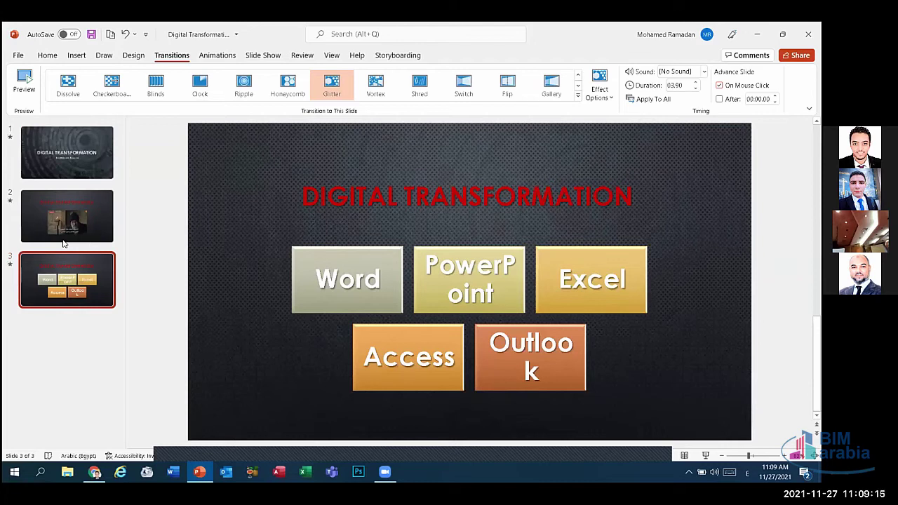
pyautogui.moveTo(74, 281); pyautogui.dragTo(156, 103)
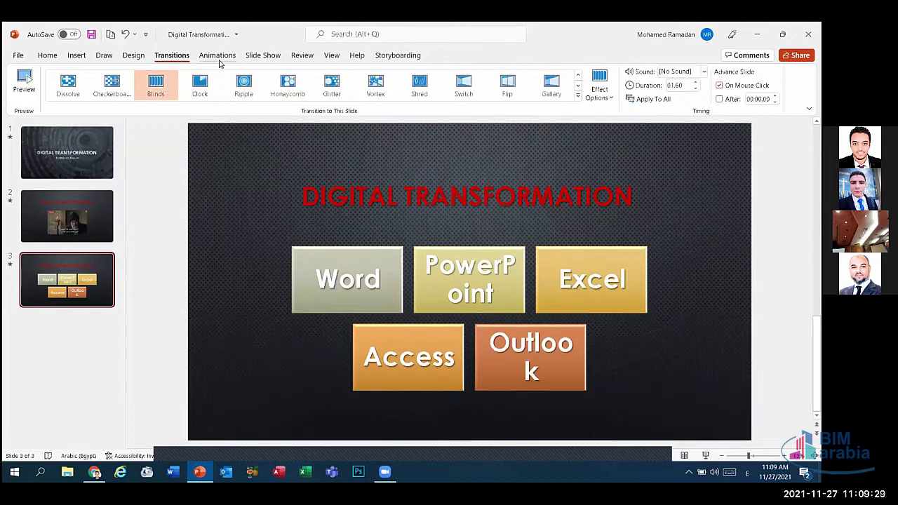
pyautogui.click(216, 60)
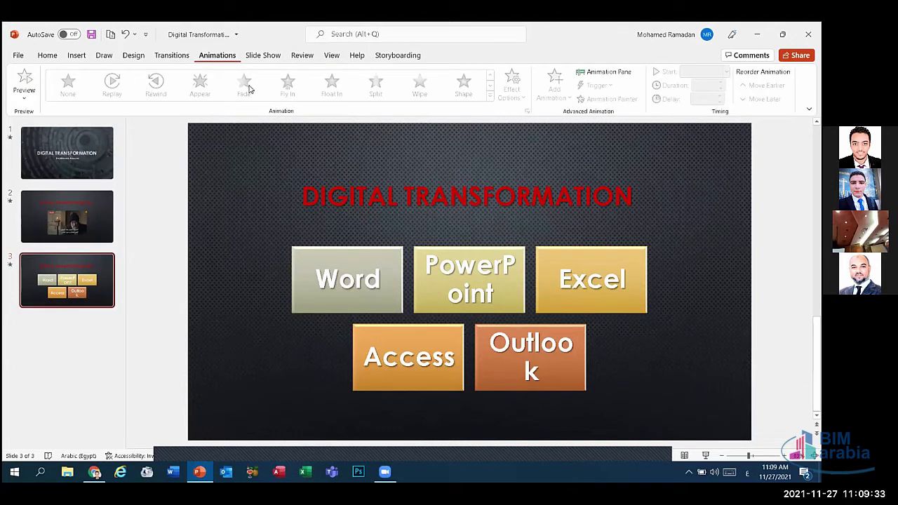
# Jump back to the DIGITAL TRANSFORMATION title slide with Home
pyautogui.press('Home')
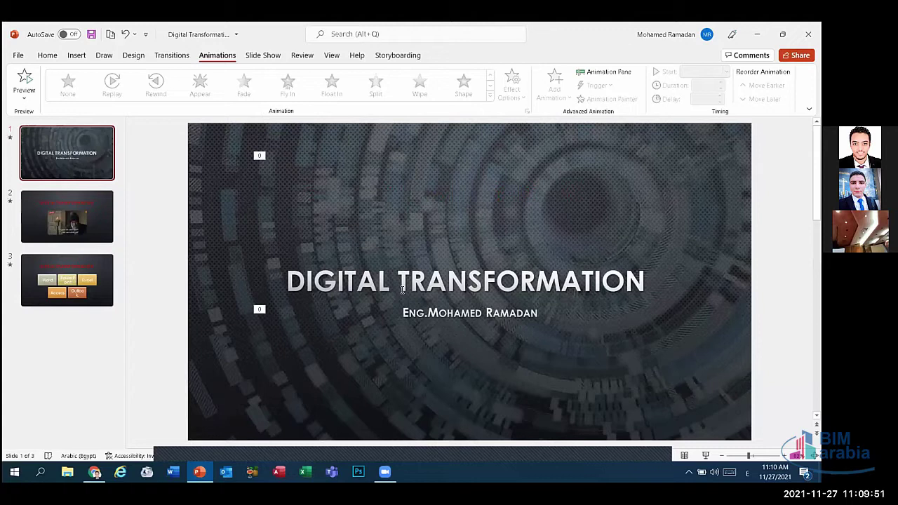
# Make the slide 1 title and subtitle animations start On Click, keeping the Fade effect
pyautogui.click(402, 290)
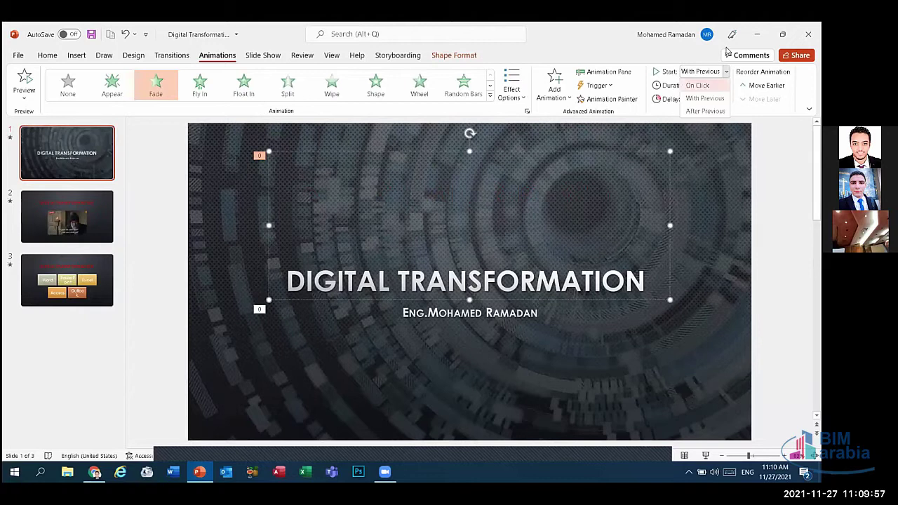
pyautogui.press('Tab')
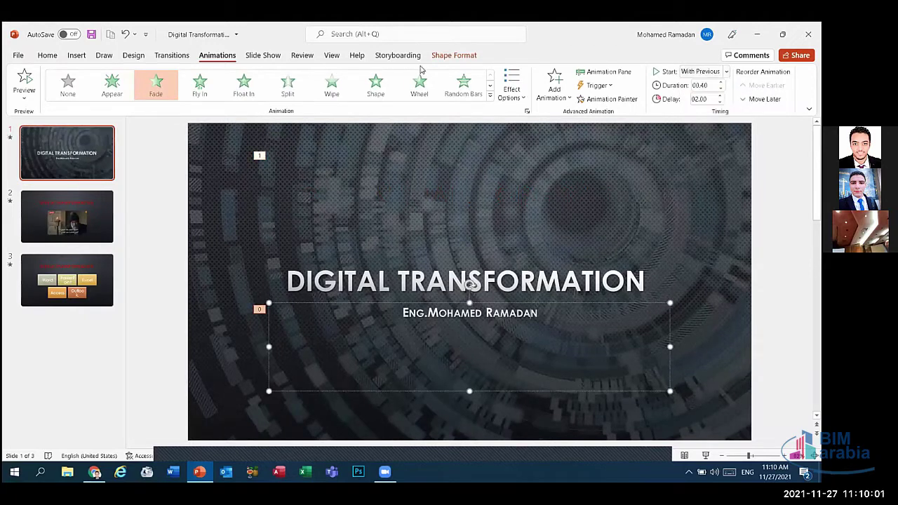
pyautogui.click(726, 71)
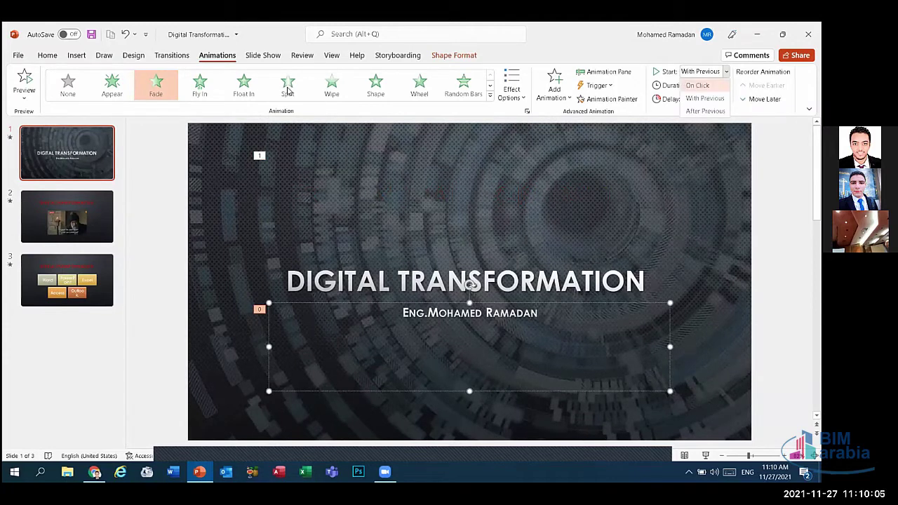
pyautogui.hotkey('ctrl', 'z')
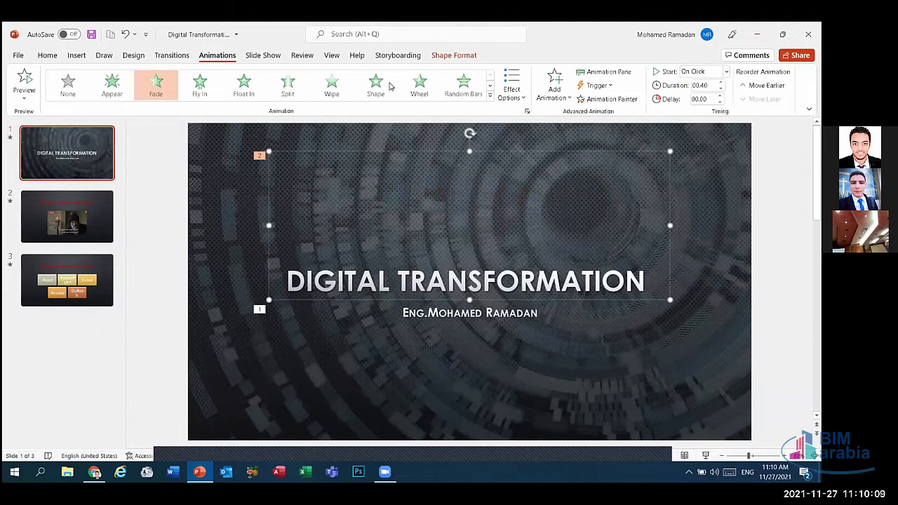
pyautogui.hotkey('ctrl', 'y')
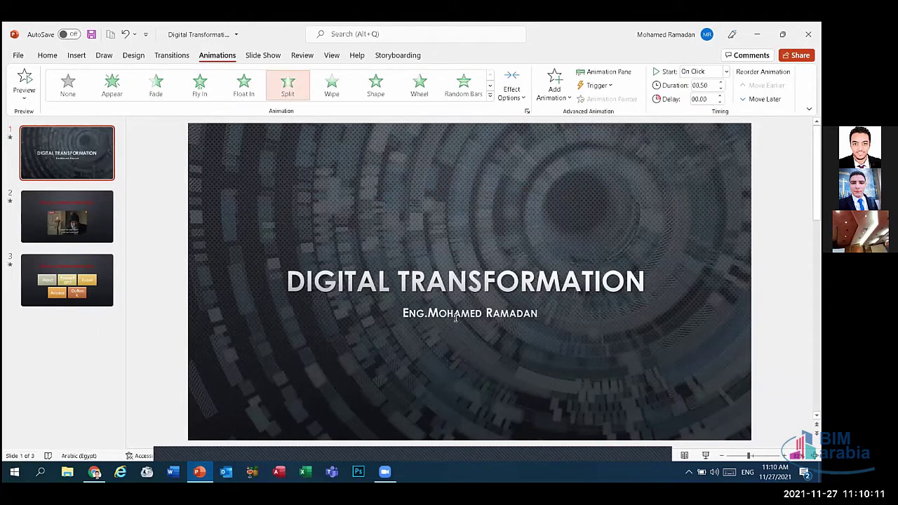
pyautogui.hotkey('ctrl', 'z')
pyautogui.hotkey('ctrl', 'z')
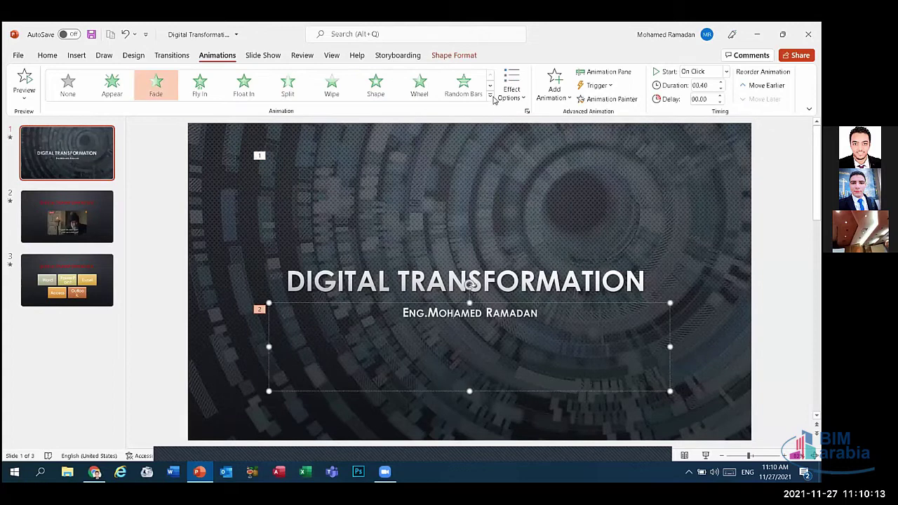
# Give the subtitle a 02.00-second Spin emphasis effect, then bring up slide 2 for editing
pyautogui.click(491, 98)
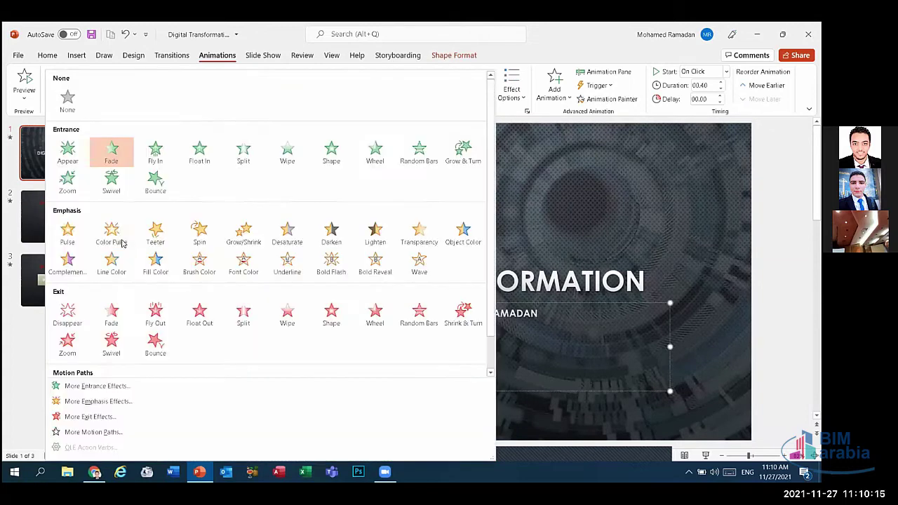
pyautogui.click(111, 235)
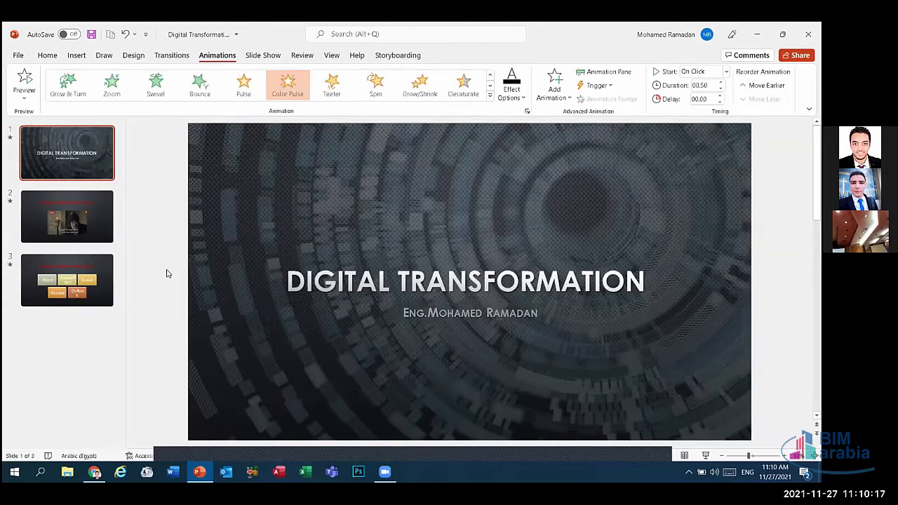
pyautogui.click(332, 87)
pyautogui.click(376, 91)
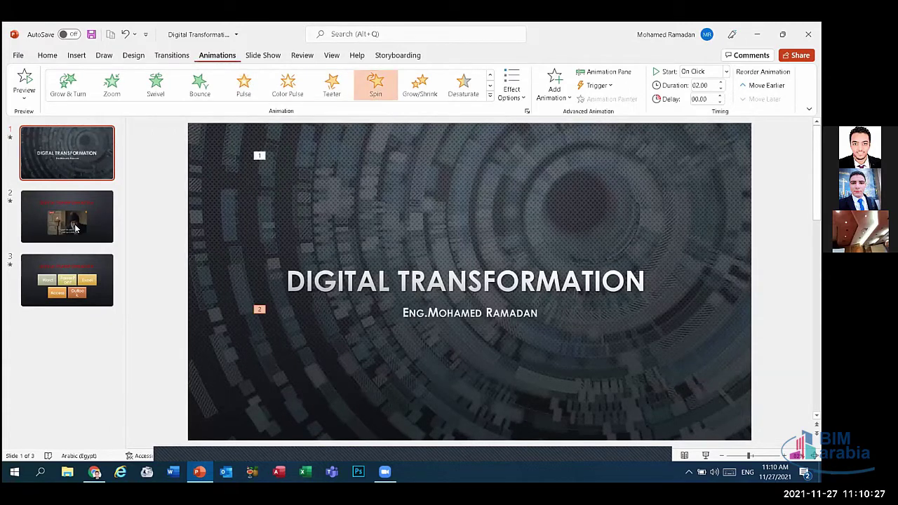
pyautogui.keyDown('ctrl'); pyautogui.click(76, 228); pyautogui.keyUp('ctrl')
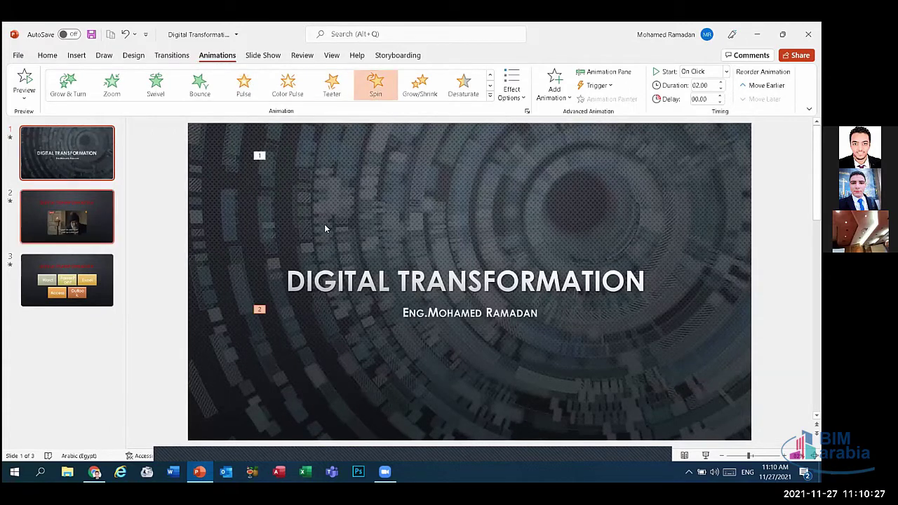
pyautogui.keyDown('ctrl'); pyautogui.click(104, 147); pyautogui.keyUp('ctrl')
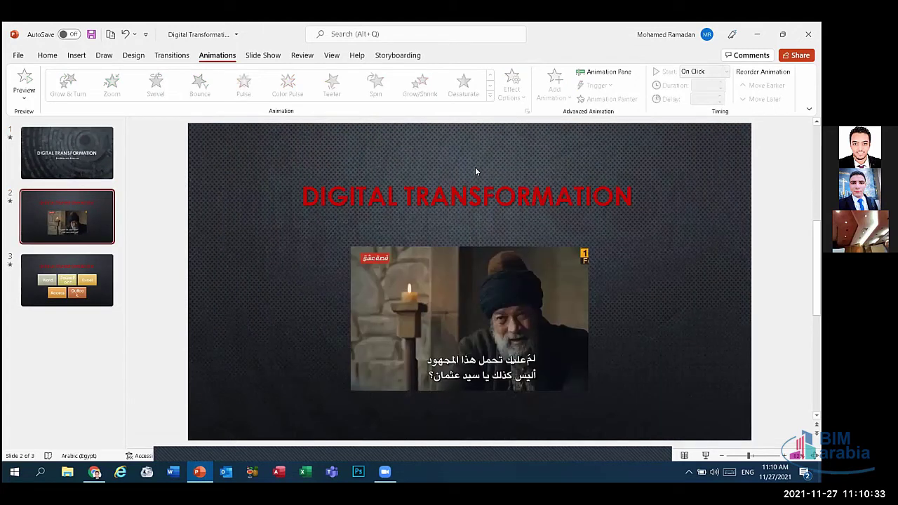
# Give slide 2's title a Darken emphasis and its video a Wheel exit, then scroll to slide 3
pyautogui.click(419, 235)
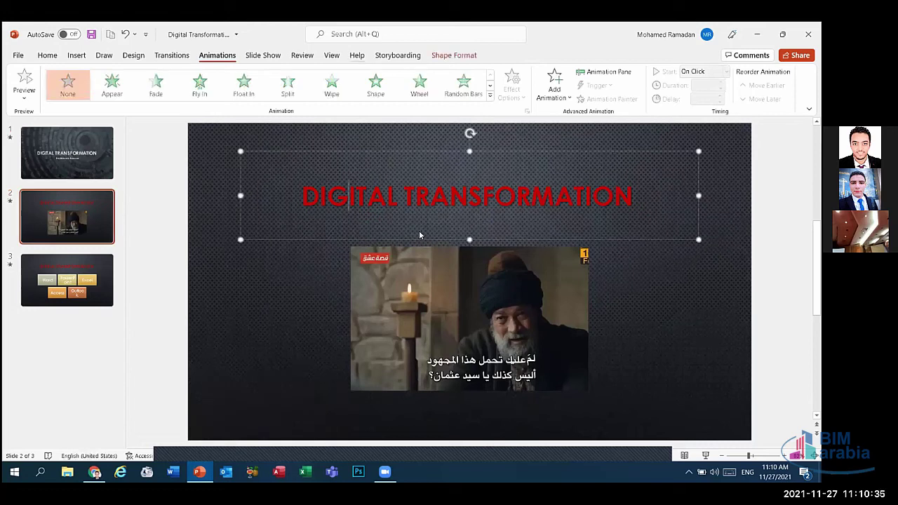
pyautogui.click(155, 84)
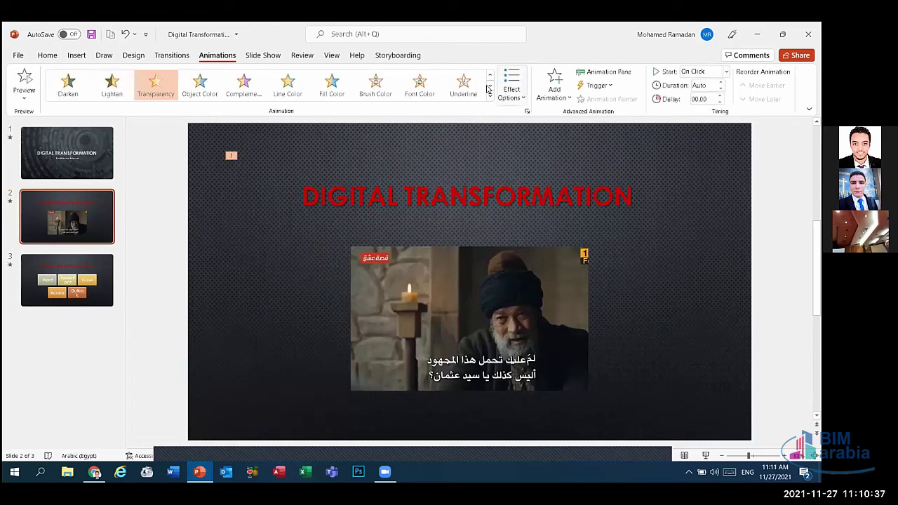
pyautogui.click(68, 84)
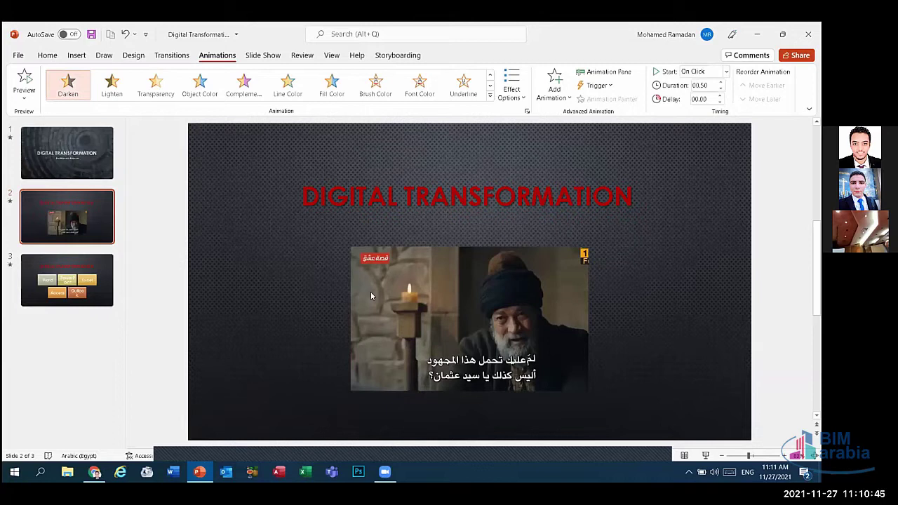
pyautogui.click(373, 313)
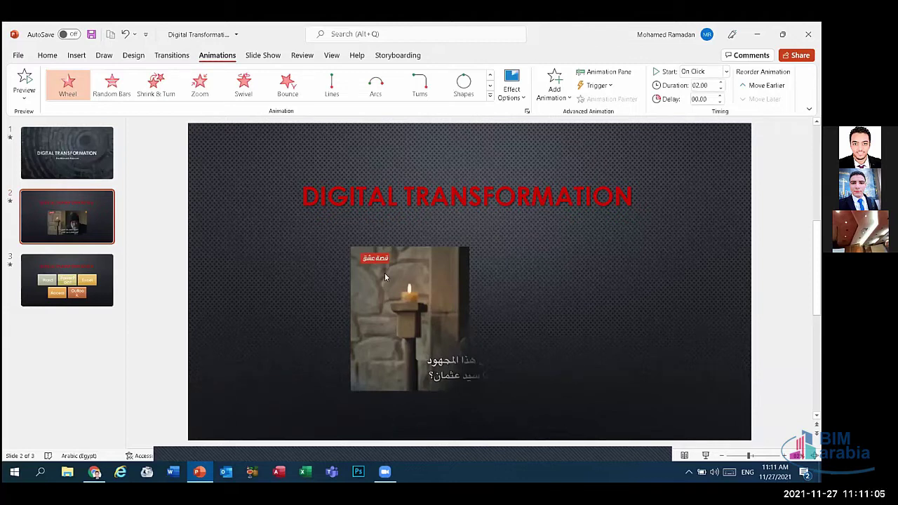
pyautogui.scroll(-1, 384, 278)
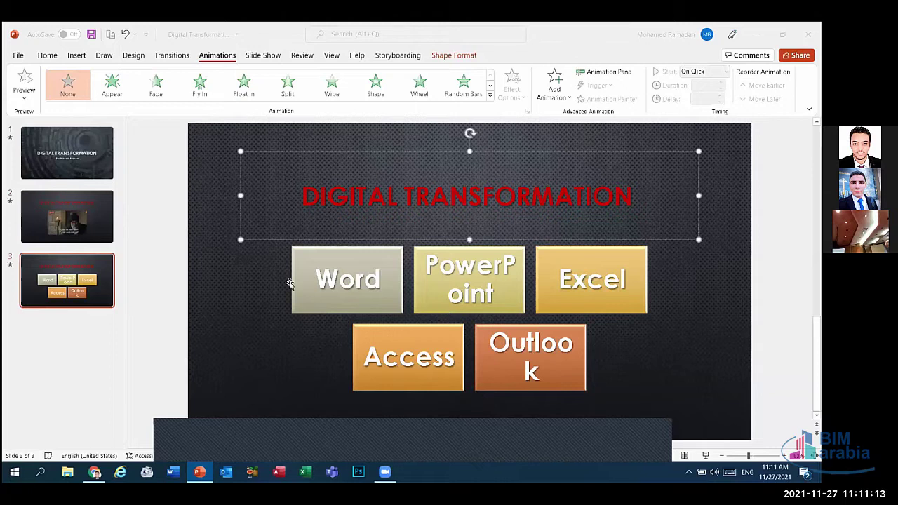
# Review the SmartArt's animation effects and the transitions on slides 1 and 3
pyautogui.click(242, 281)
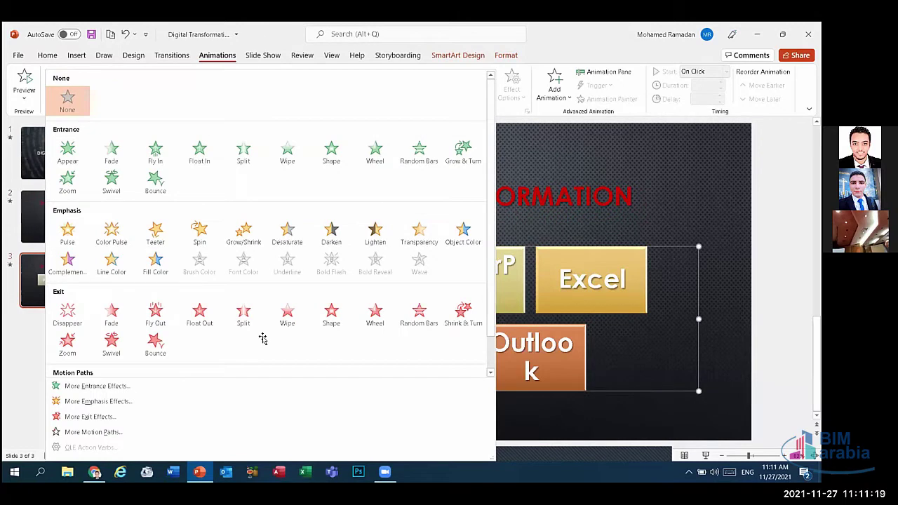
pyautogui.click(31, 151)
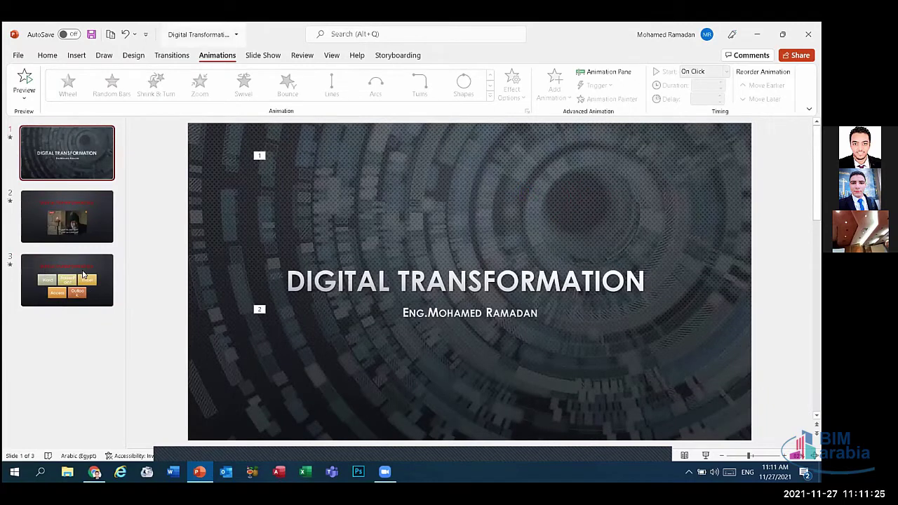
pyautogui.hotkey('alt', 'k')
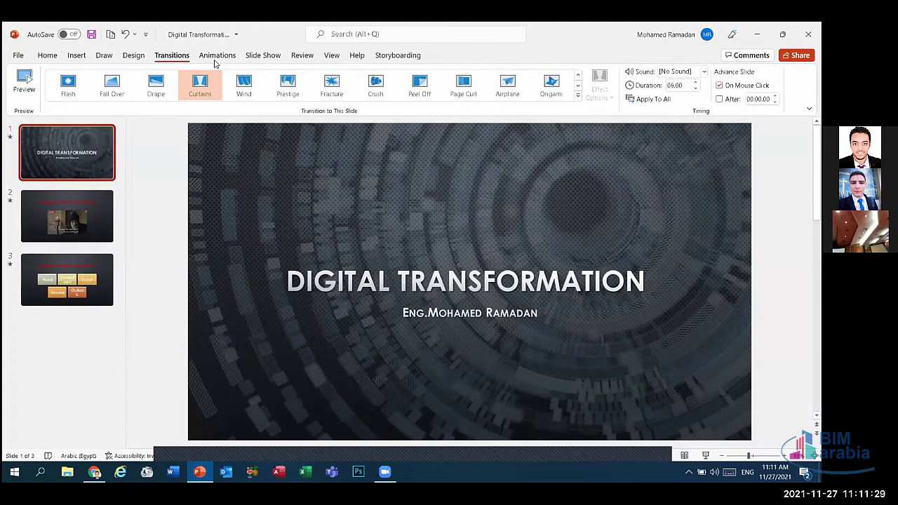
pyautogui.press('End')
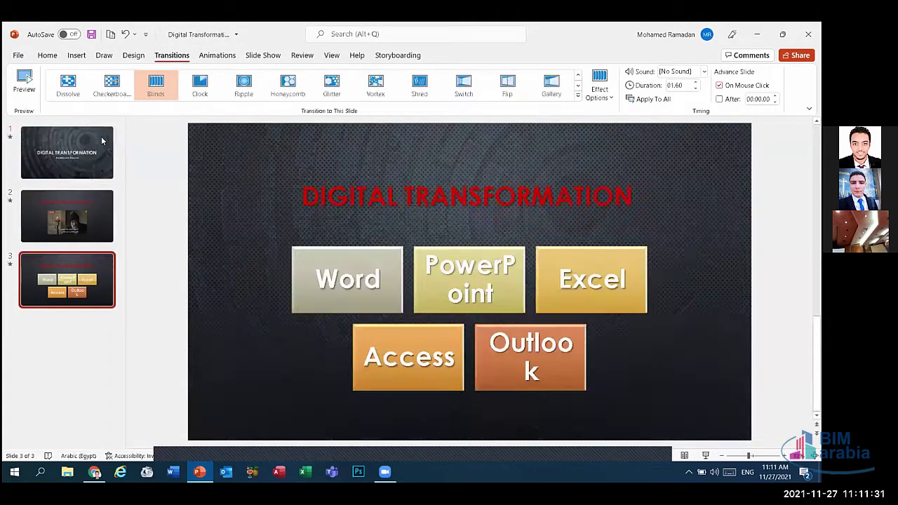
pyautogui.press('Home')
pyautogui.hotkey('alt', 'a')
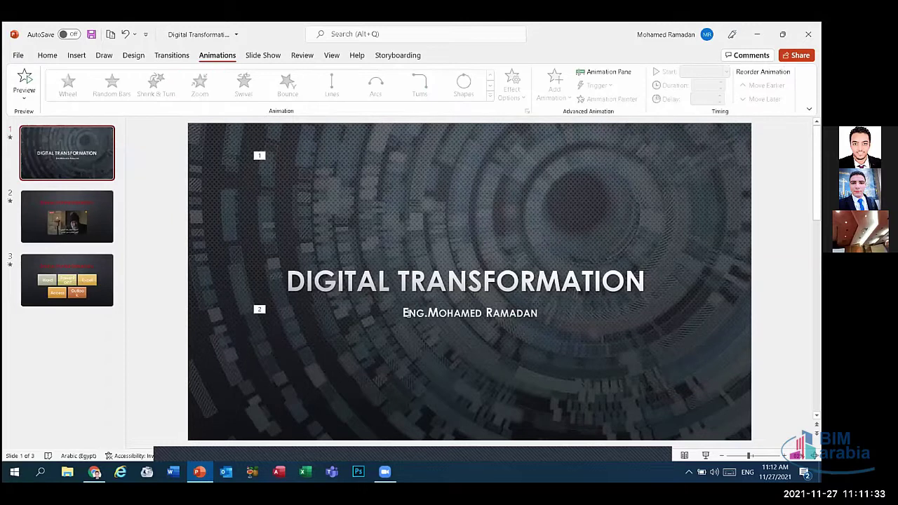
# Compare slide 1's title and subtitle Spin animations, then display the Slide Show options
pyautogui.click(402, 300)
pyautogui.click(402, 307)
pyautogui.click(399, 294)
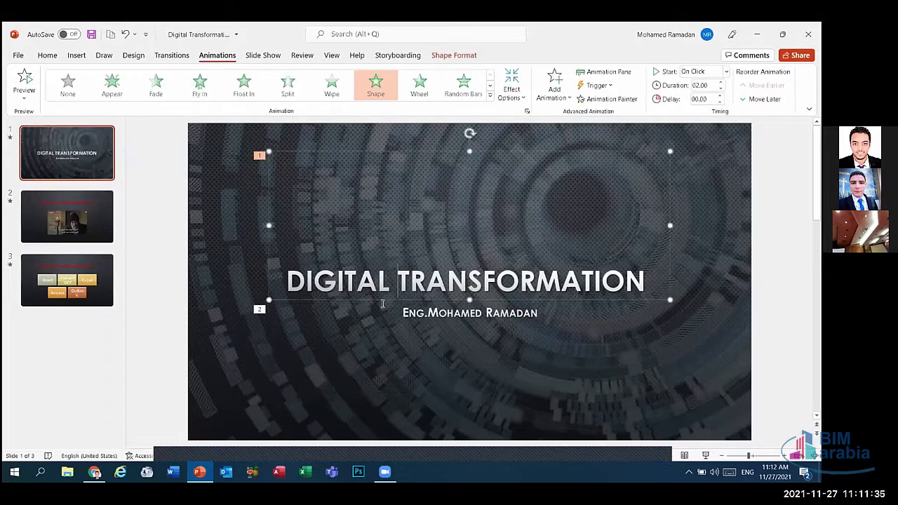
pyautogui.click(383, 306)
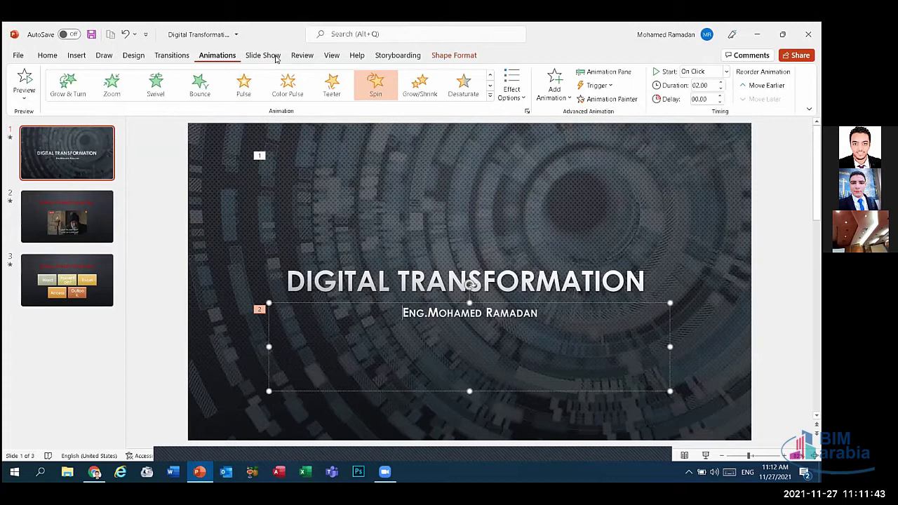
pyautogui.click(265, 56)
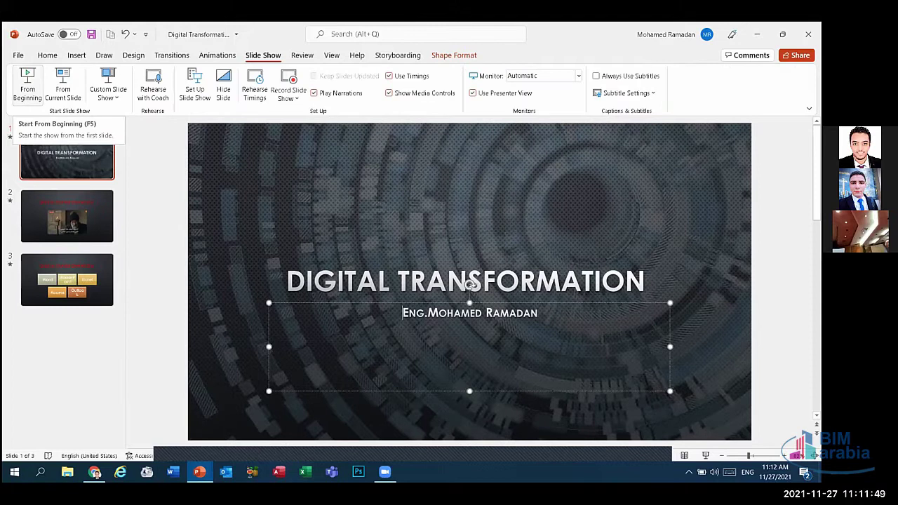
# Play the slide show from the beginning three times, ending each run with Esc
pyautogui.click(33, 92)
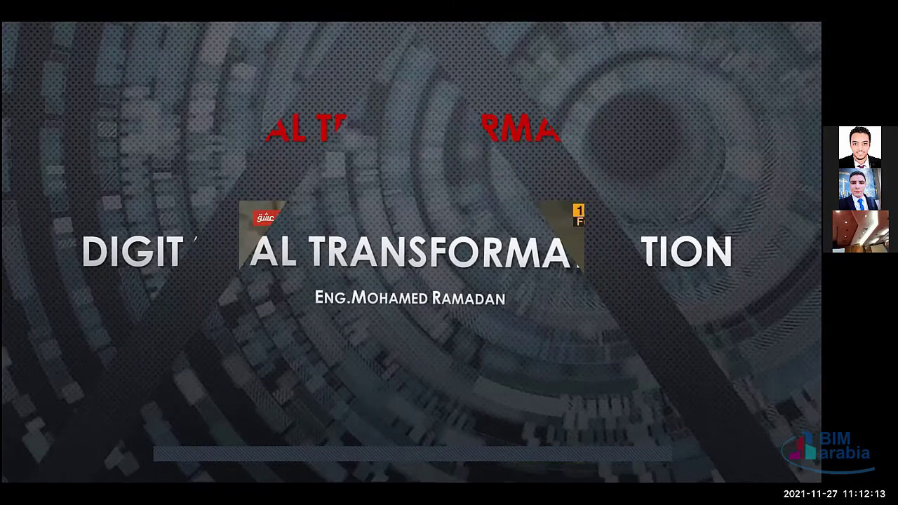
pyautogui.press('Right')
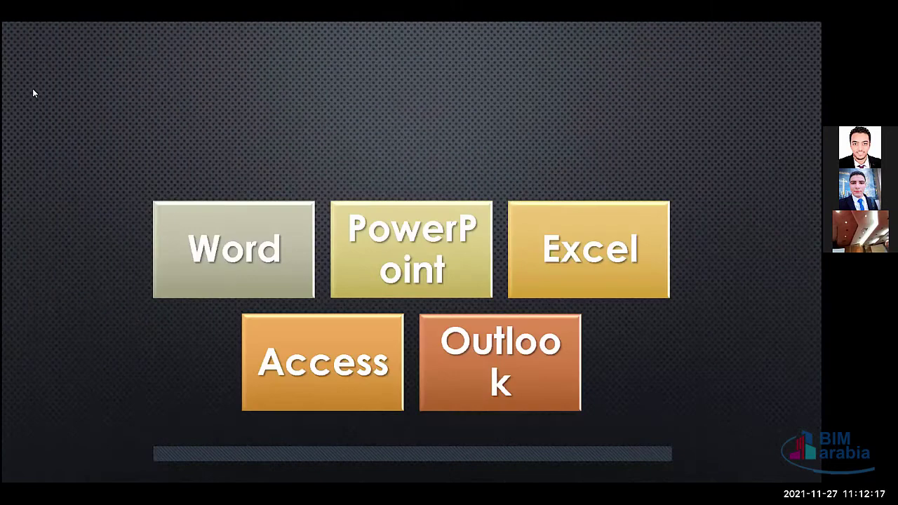
pyautogui.press('Escape')
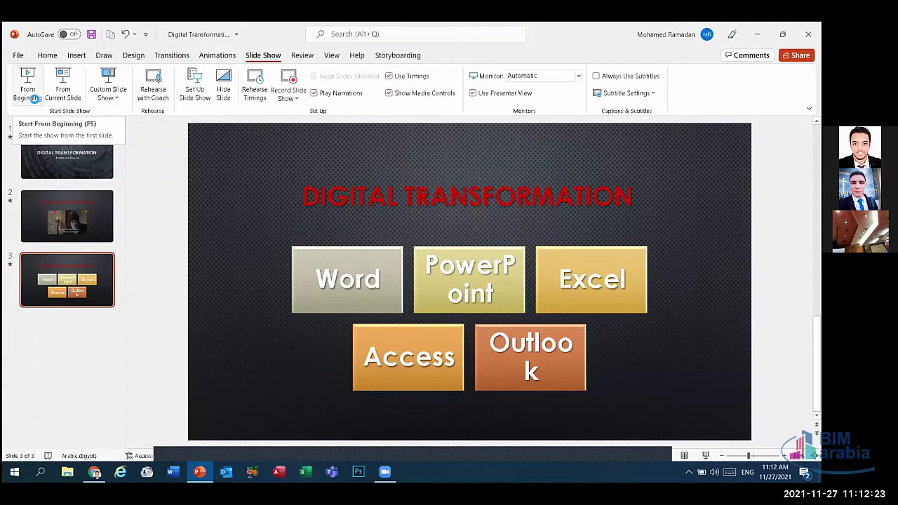
pyautogui.click(28, 89)
pyautogui.press('Escape')
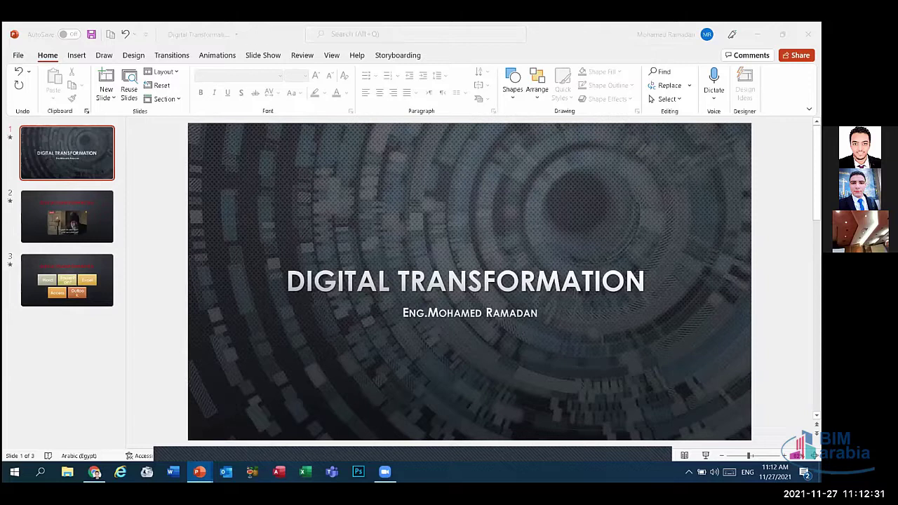
pyautogui.press('F5')
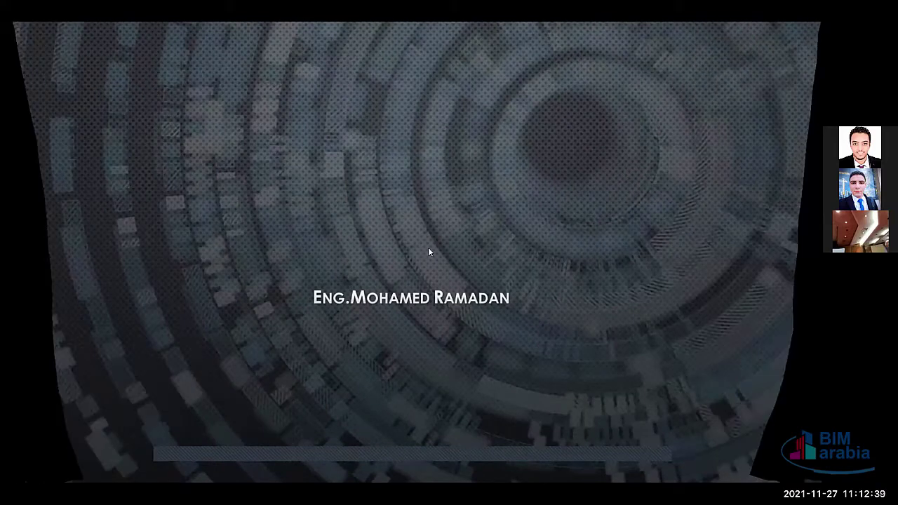
pyautogui.press('Escape')
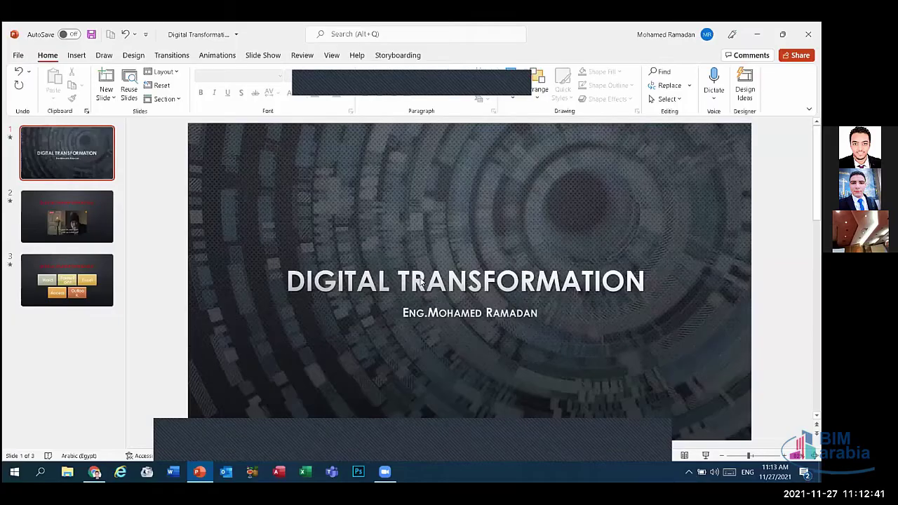
# Browse the New Slide layouts, Design themes, Animations, Home and Insert options, then close PowerPoint
pyautogui.click(236, 231)
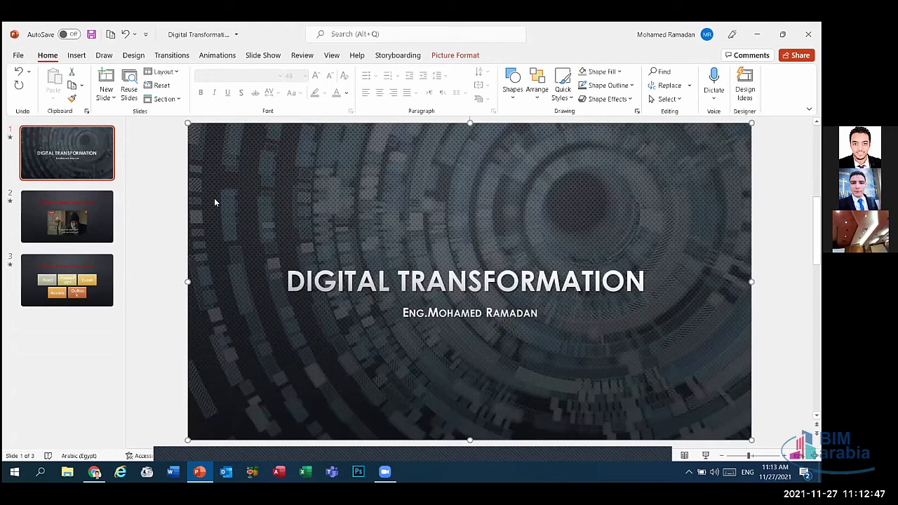
pyautogui.click(105, 98)
pyautogui.press('Escape')
pyautogui.click(142, 60)
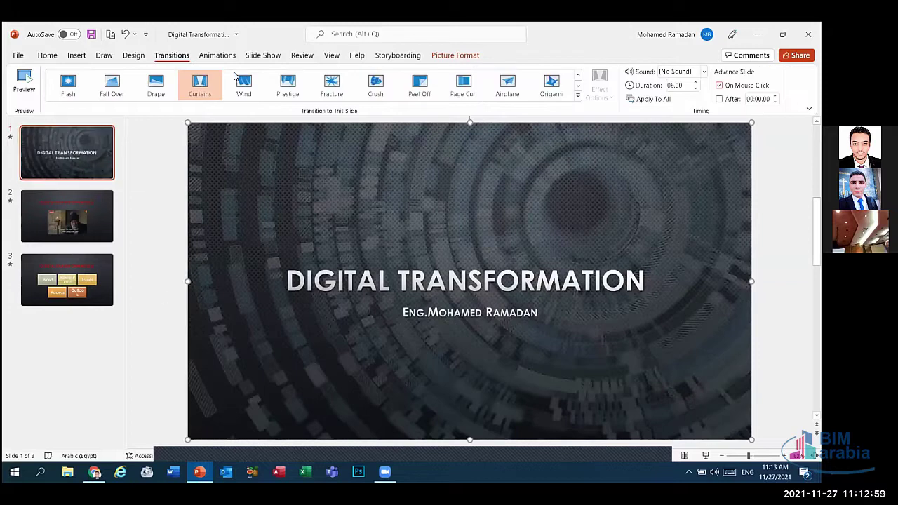
pyautogui.click(218, 56)
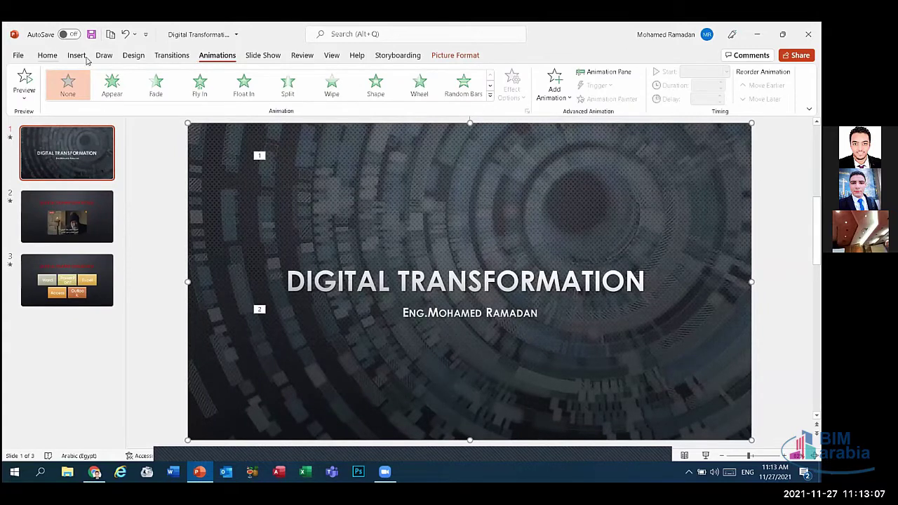
pyautogui.hotkey('alt', 'h')
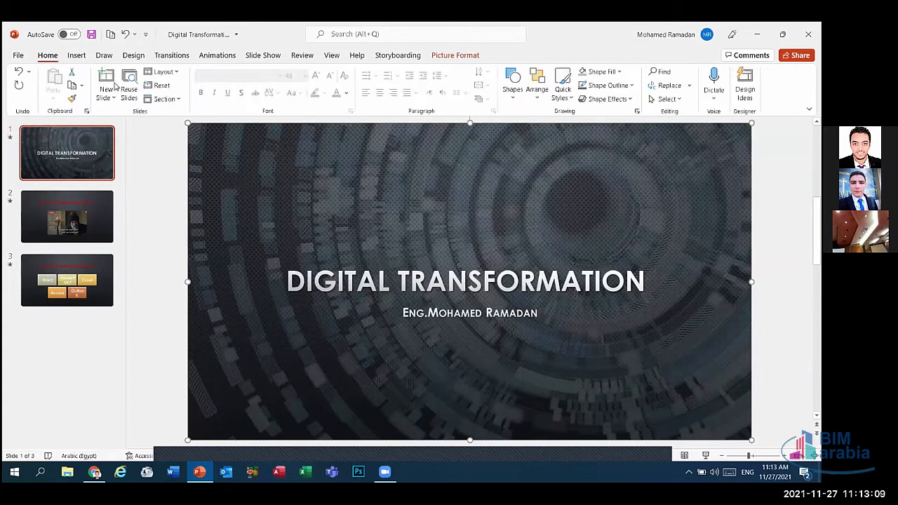
pyautogui.hotkey('alt', 'n')
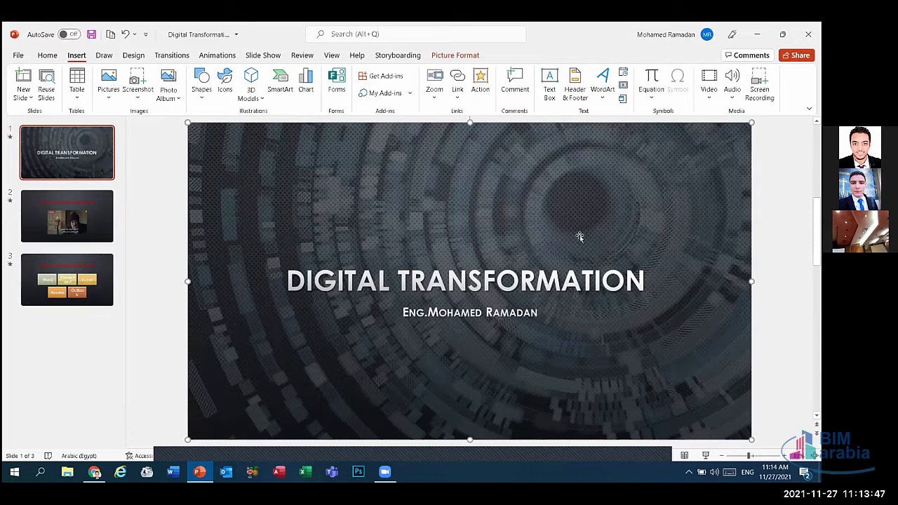
pyautogui.click(808, 34)
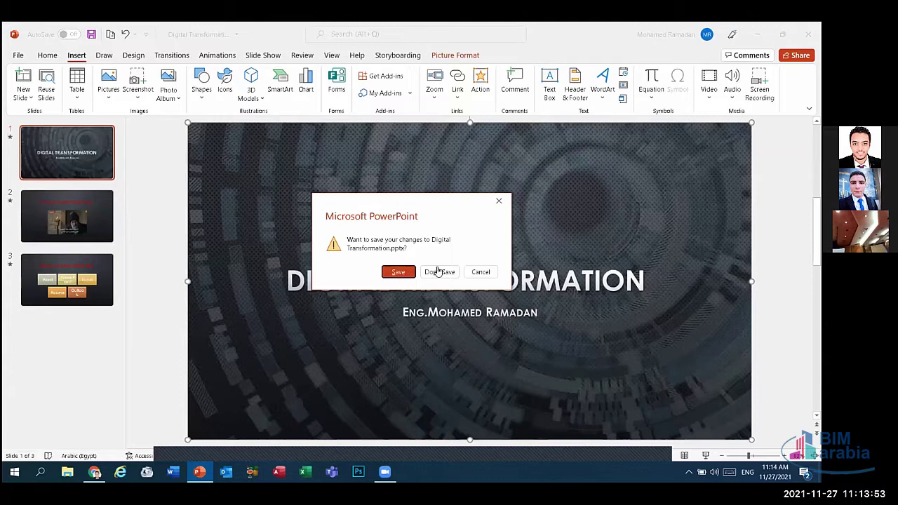
# Discard the presentation's changes and launch Access by searching 'acc' from Start
pyautogui.click(438, 271)
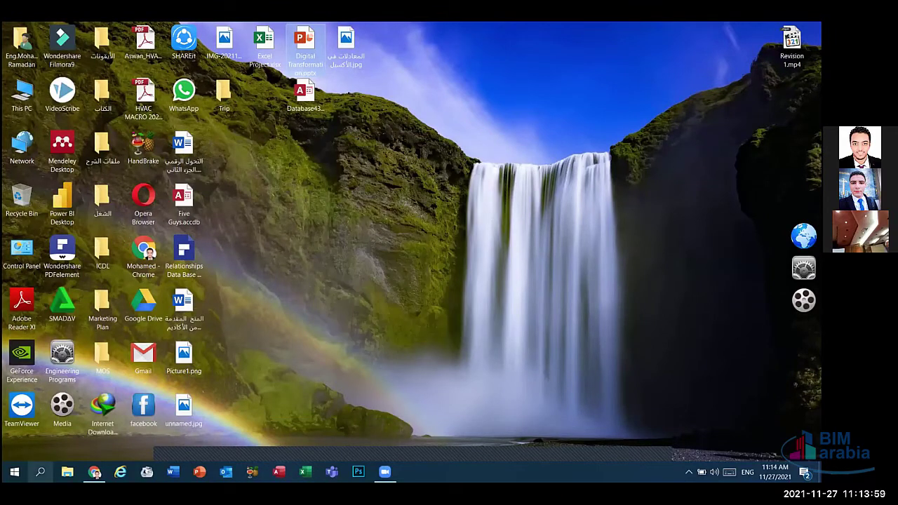
pyautogui.click(40, 471)
pyautogui.write('acc')
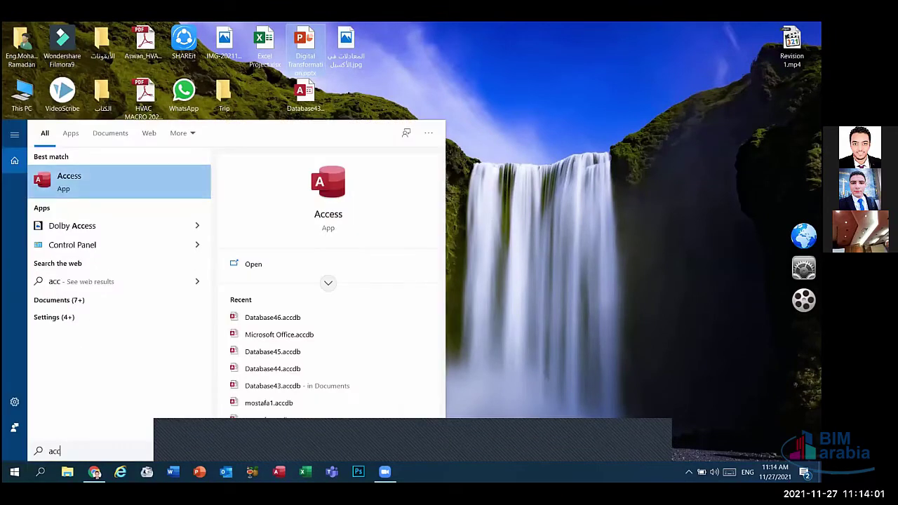
pyautogui.click(77, 177)
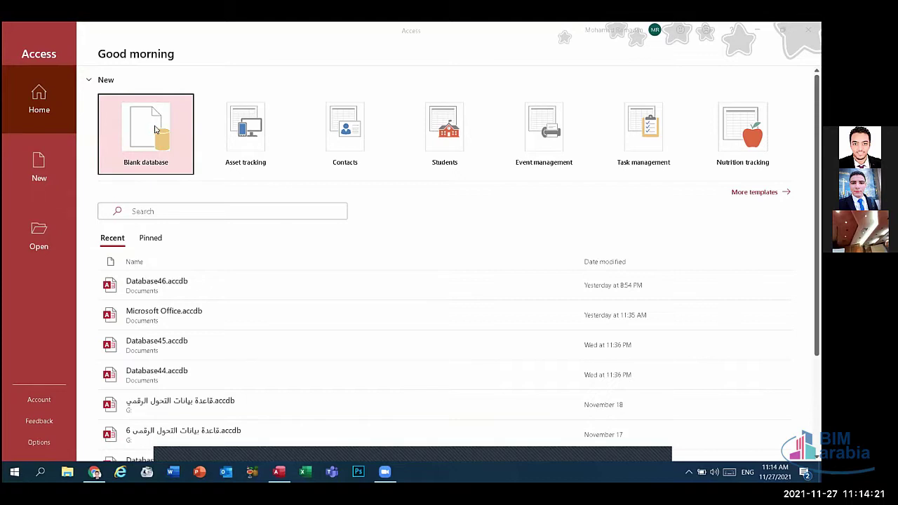
# Start a blank database and name its file 'Microsoft Office Diploma'
pyautogui.click(156, 129)
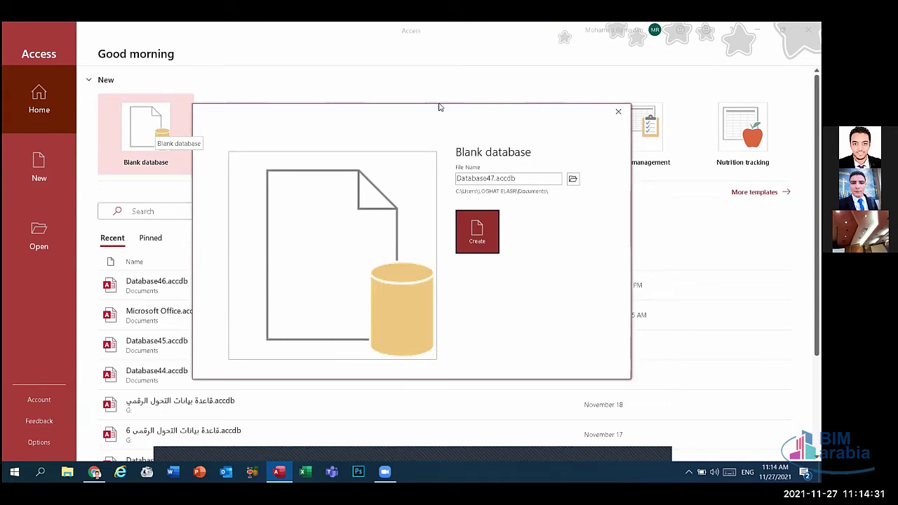
pyautogui.moveTo(432, 114); pyautogui.dragTo(365, 105)
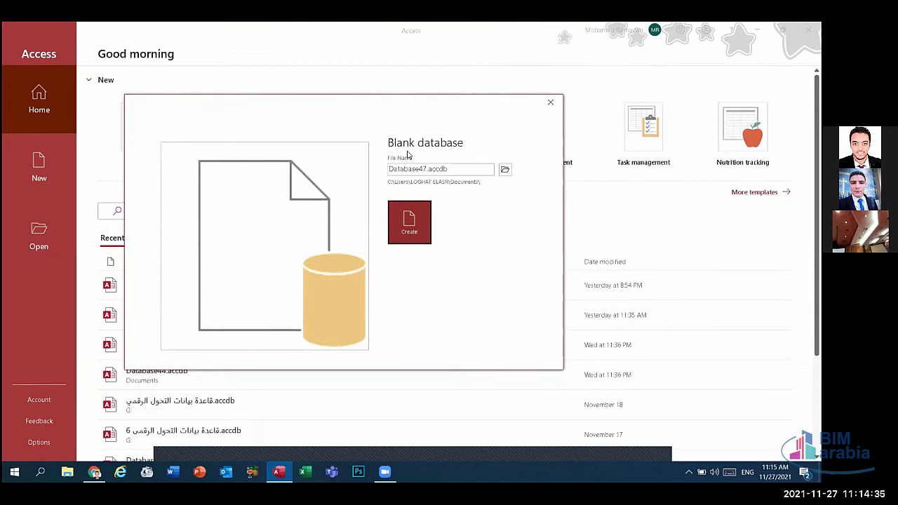
pyautogui.doubleClick(446, 169)
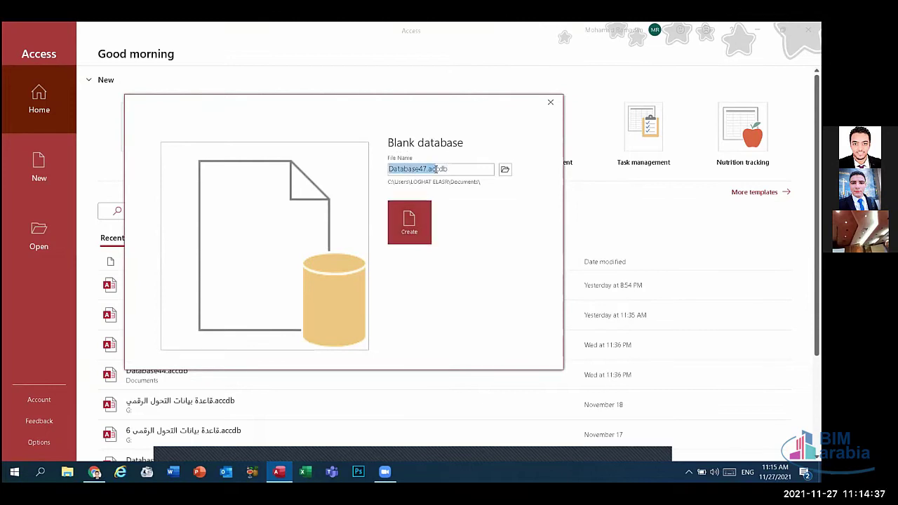
pyautogui.click(444, 169)
pyautogui.doubleClick(445, 169)
pyautogui.write('Micro')
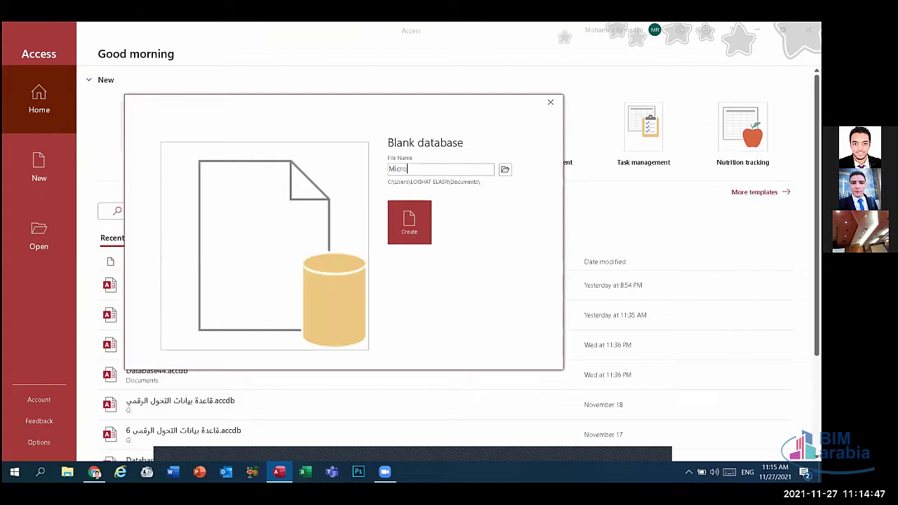
pyautogui.write('soft ')
pyautogui.write('Office ')
pyautogui.write('Diplom')
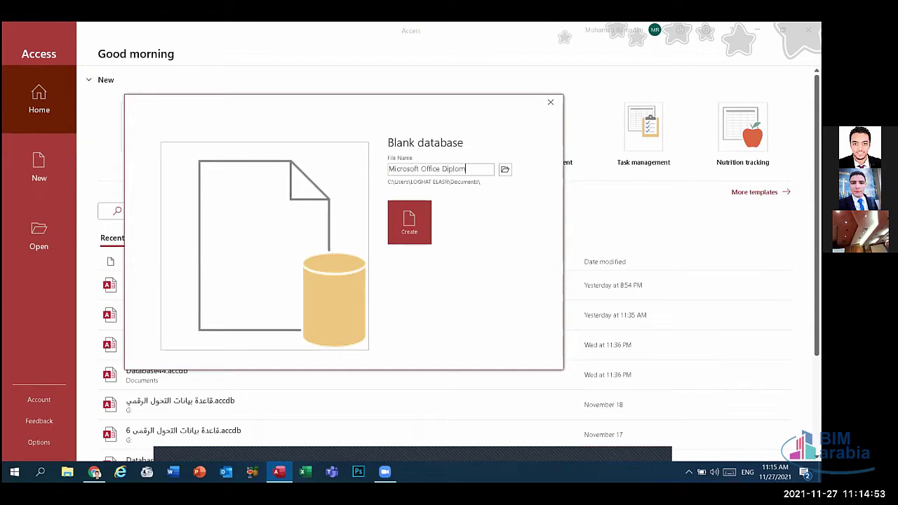
pyautogui.write('a')
# Keep the Documents folder as its location and create the database
pyautogui.click(506, 172)
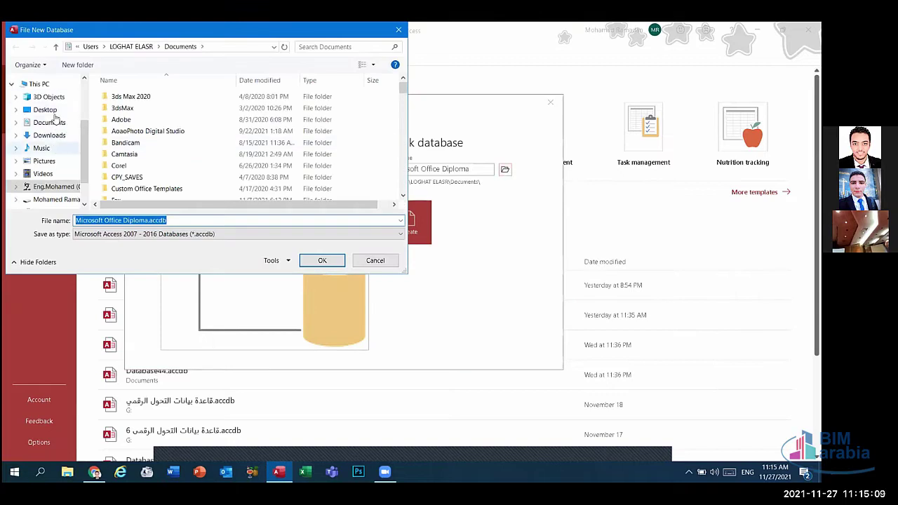
pyautogui.click(45, 110)
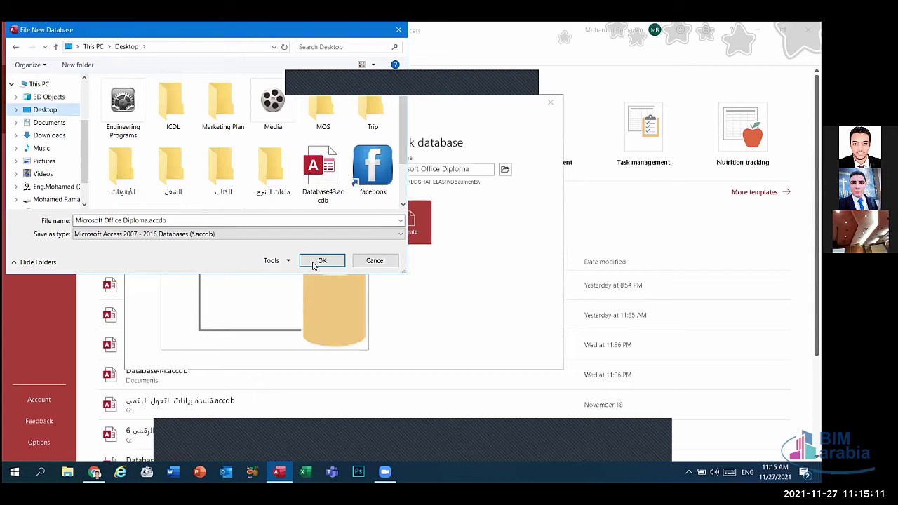
pyautogui.click(379, 262)
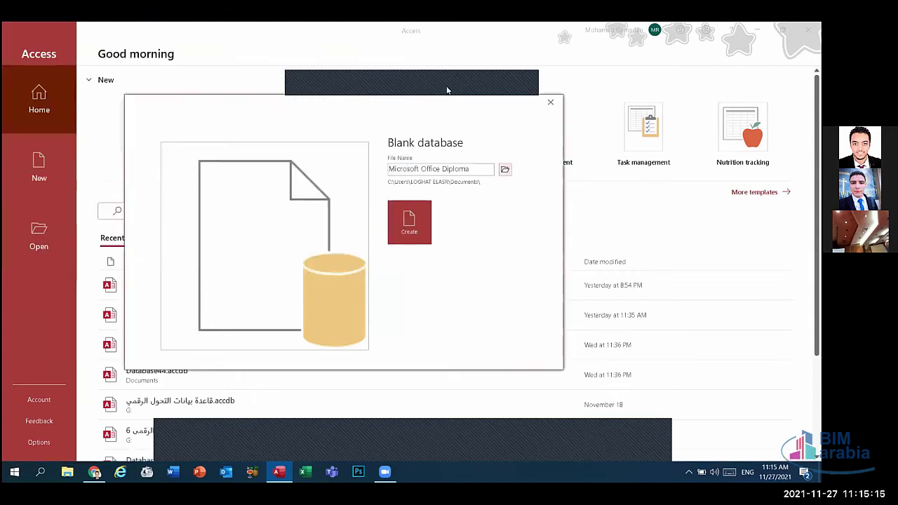
pyautogui.click(411, 230)
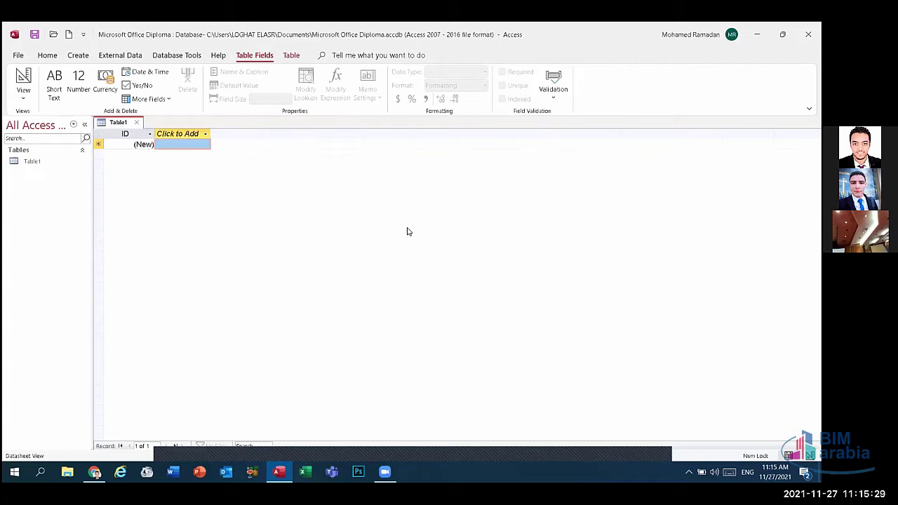
# Switch Table1 to Design view, saving it as 'Database', then launch Word
pyautogui.click(187, 144)
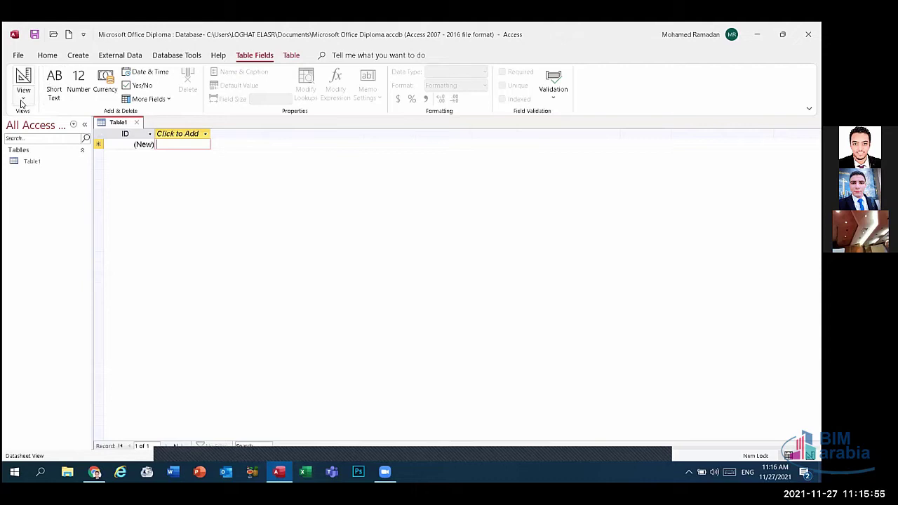
pyautogui.click(23, 102)
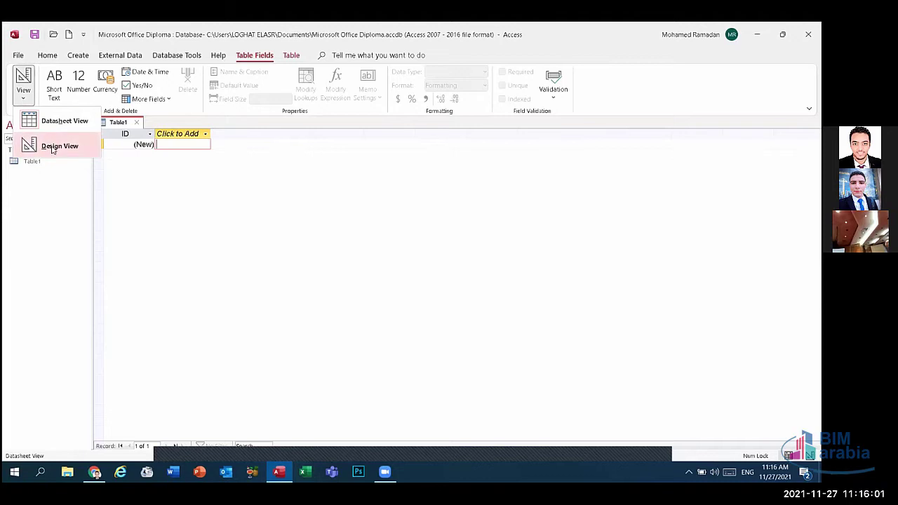
pyautogui.click(52, 148)
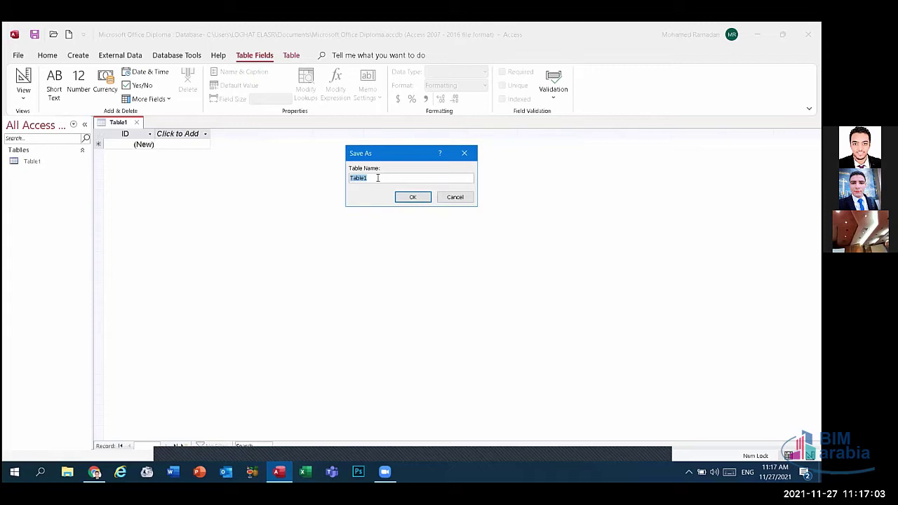
pyautogui.press('capslock')
pyautogui.write('Da')
pyautogui.press('capslock')
pyautogui.click(412, 197)
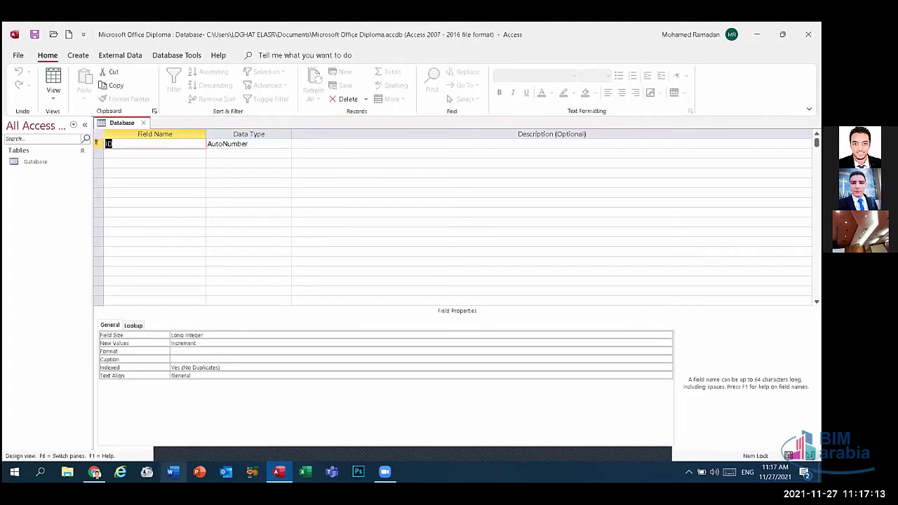
pyautogui.click(172, 472)
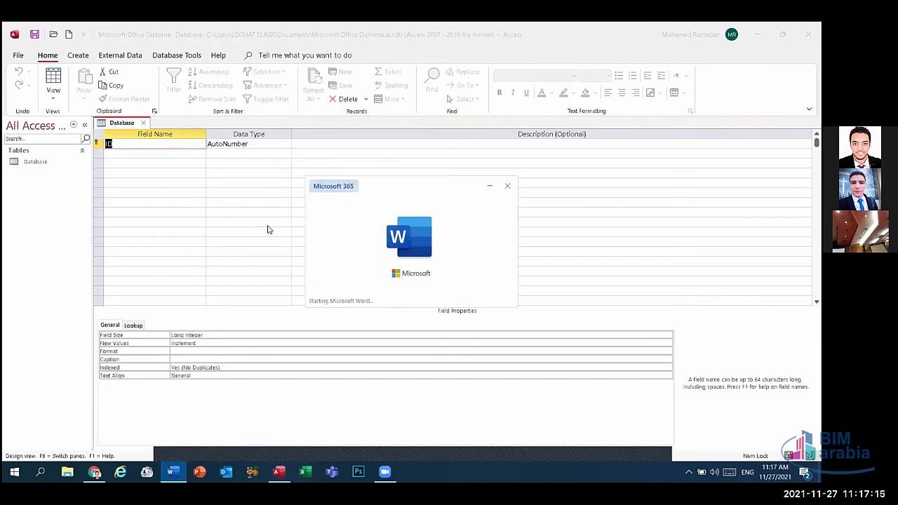
# Insert a 5 by 3 table into a new blank document
pyautogui.click(166, 147)
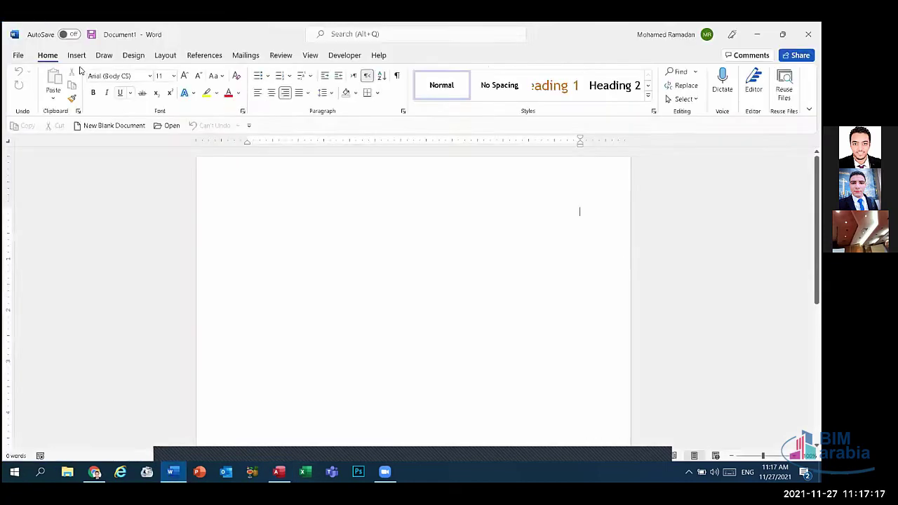
pyautogui.click(77, 55)
pyautogui.click(86, 83)
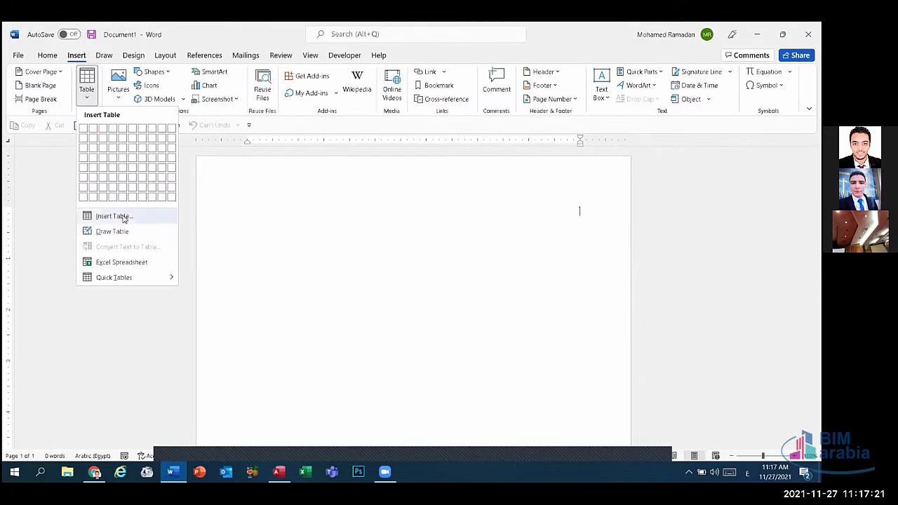
pyautogui.click(124, 147)
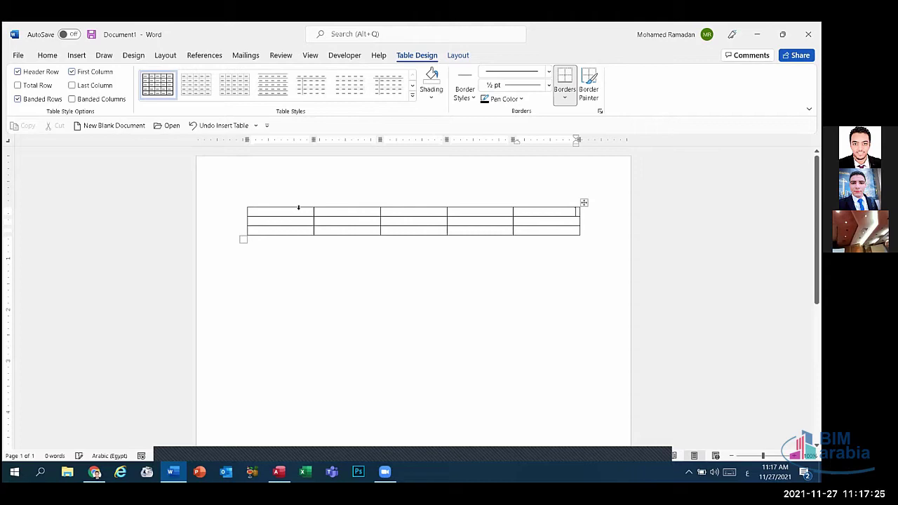
# Grow the whole table's font size up to 48
pyautogui.click(584, 203)
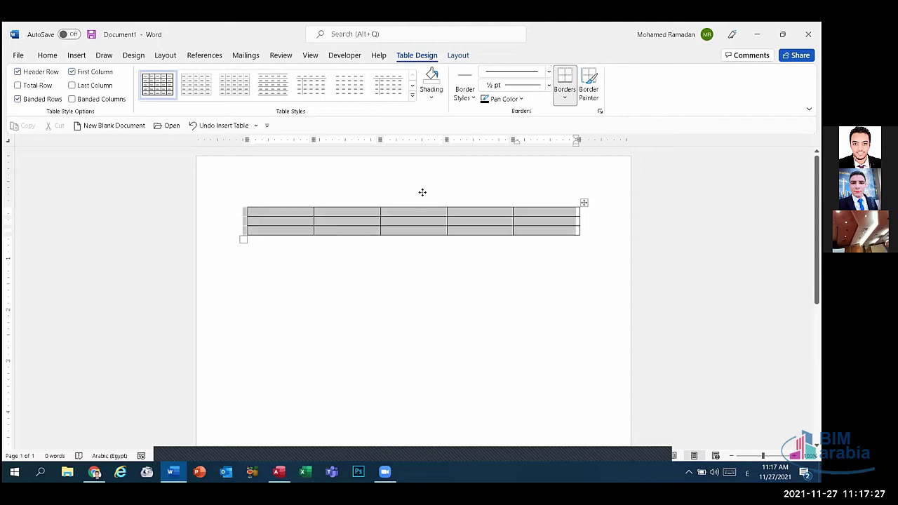
pyautogui.click(47, 55)
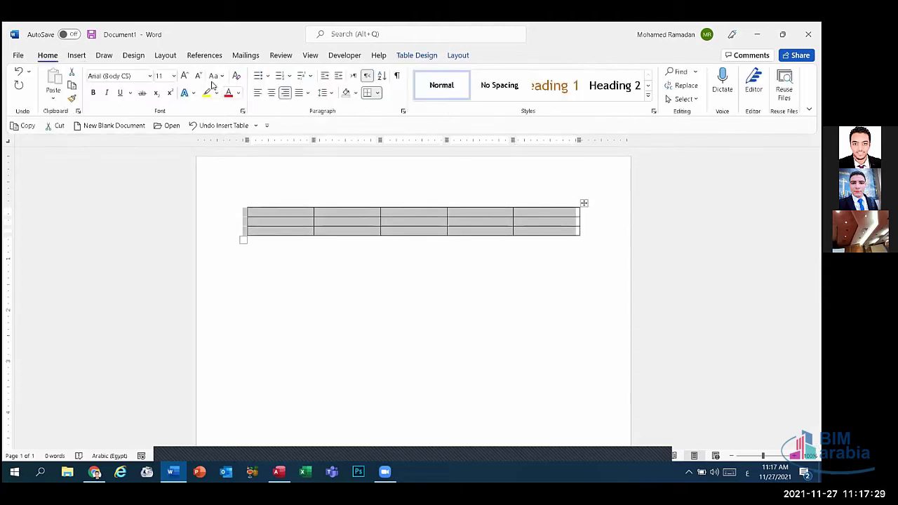
pyautogui.click(184, 77)
pyautogui.click(184, 77)
pyautogui.click(184, 77)
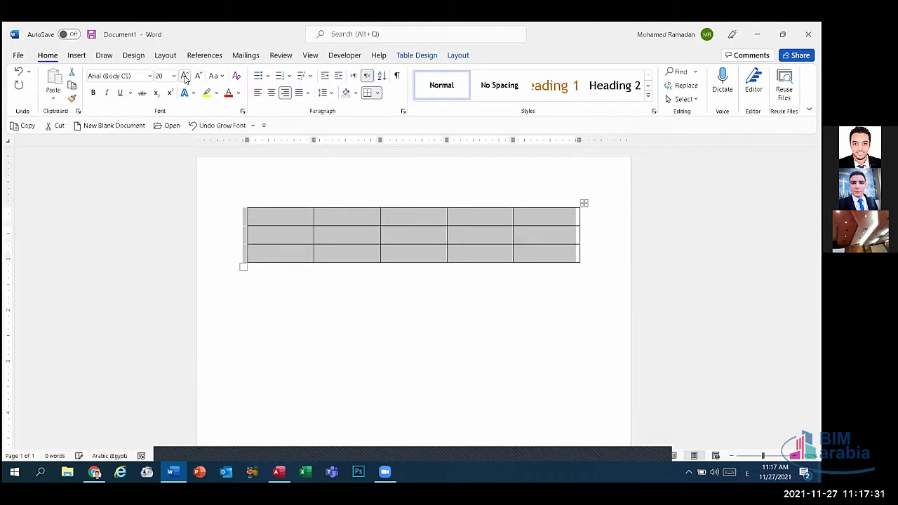
pyautogui.click(184, 77)
pyautogui.click(185, 77)
pyautogui.click(184, 77)
pyautogui.click(184, 77)
pyautogui.click(283, 234)
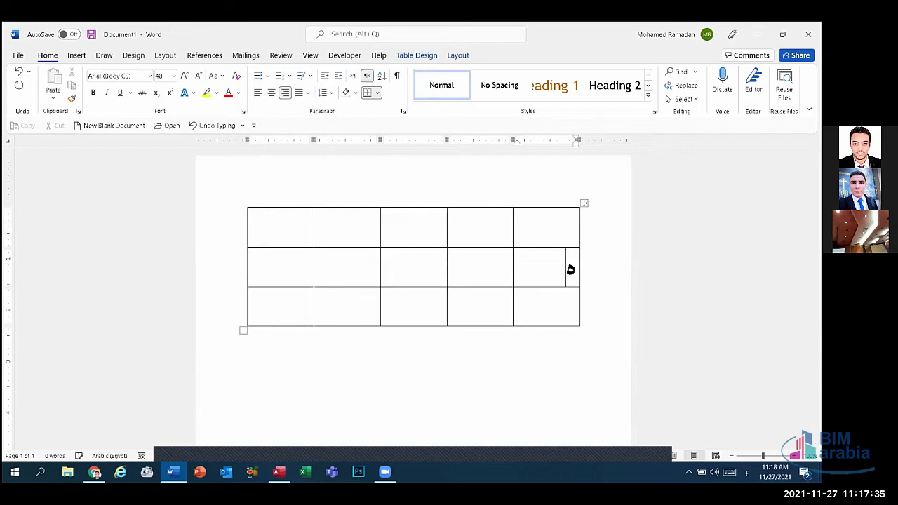
# Type the first two headings, ID and الاسم, in the header row
pyautogui.click(277, 240)
pyautogui.write('ه')
pyautogui.press('BackSpace')
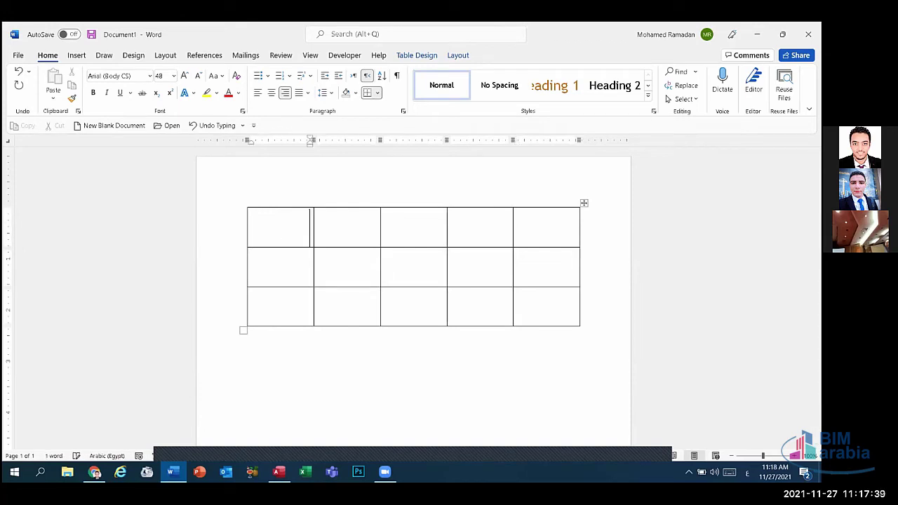
pyautogui.hotkey('alt', 'shift')
pyautogui.write('ID')
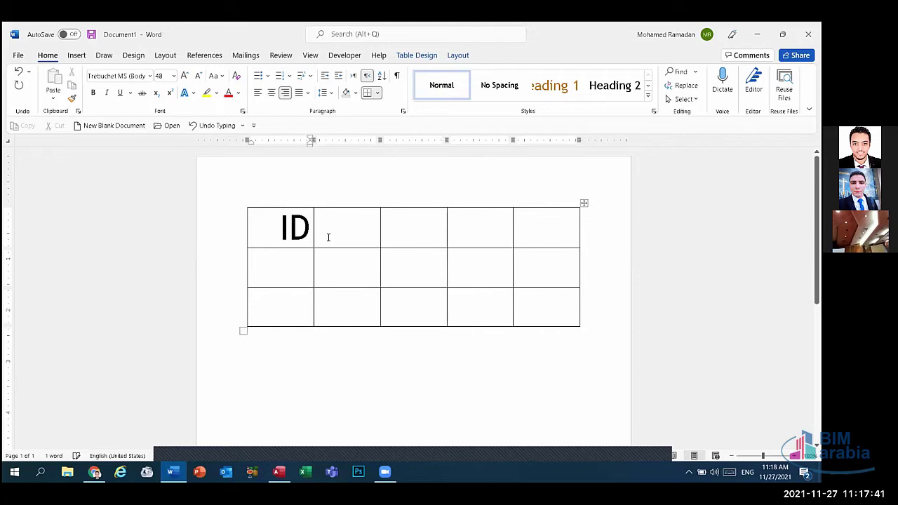
pyautogui.press('Tab')
pyautogui.hotkey('alt', 'shift')
pyautogui.write('ىشة')
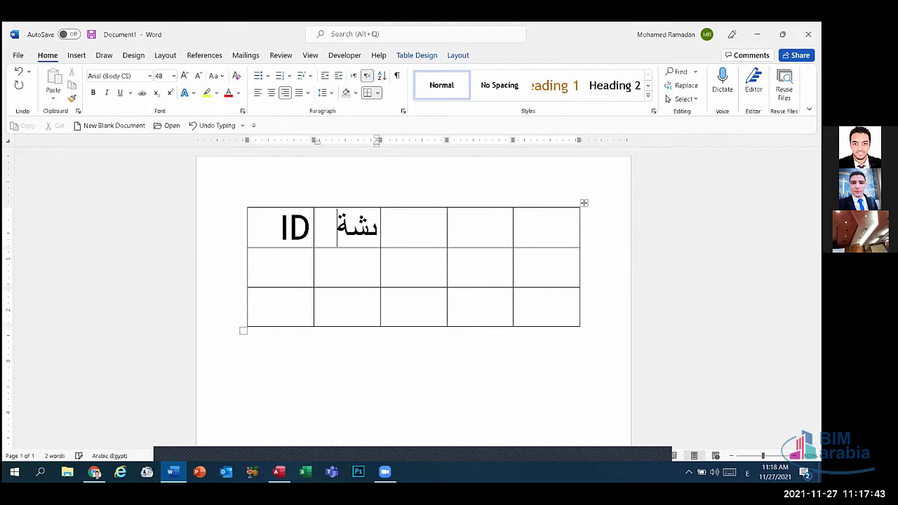
pyautogui.press('BackSpace')
pyautogui.press('BackSpace')
pyautogui.press('BackSpace')
pyautogui.write('ا')
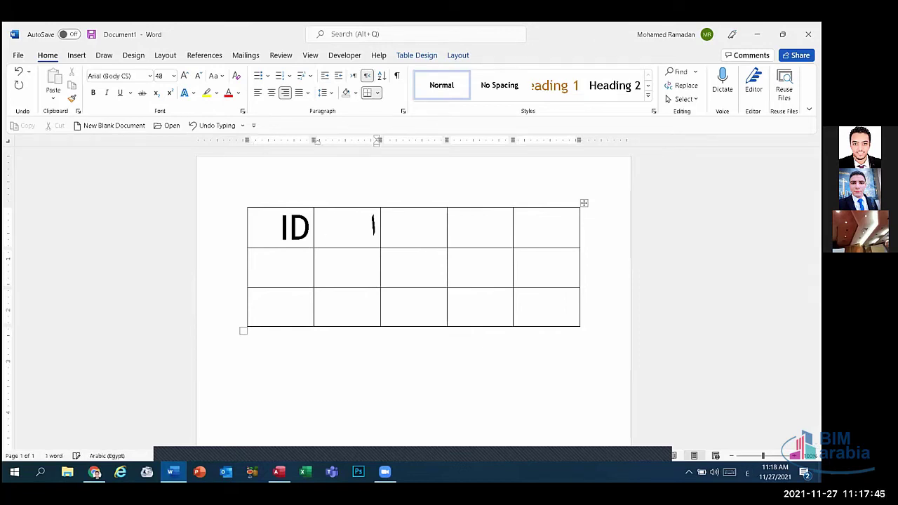
pyautogui.write('لاسم')
# Add the headings العنوان, التاريخ and الساعة to the remaining header cells
pyautogui.click(432, 231)
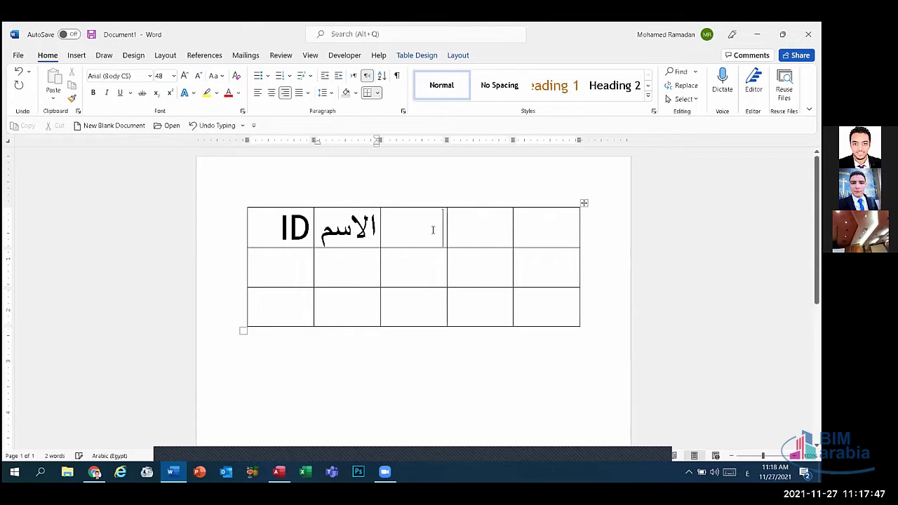
pyautogui.write('العنوان')
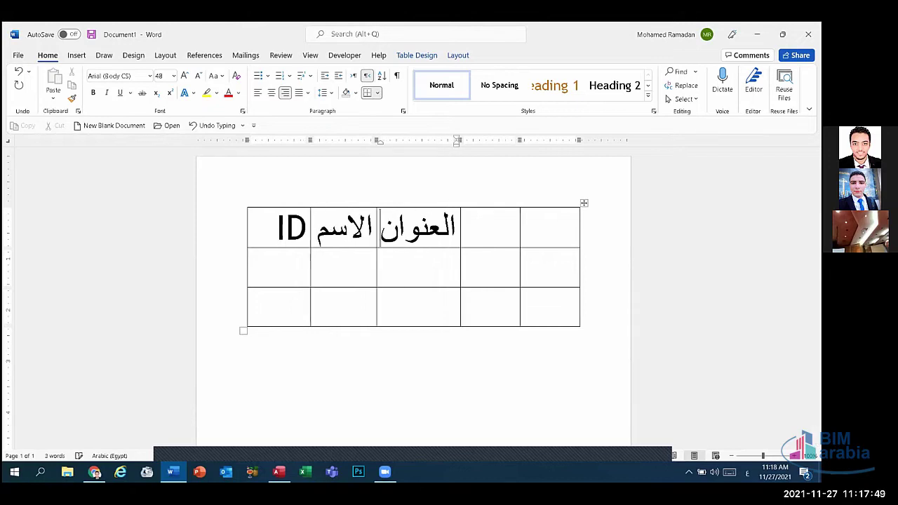
pyautogui.click(504, 230)
pyautogui.write('ال')
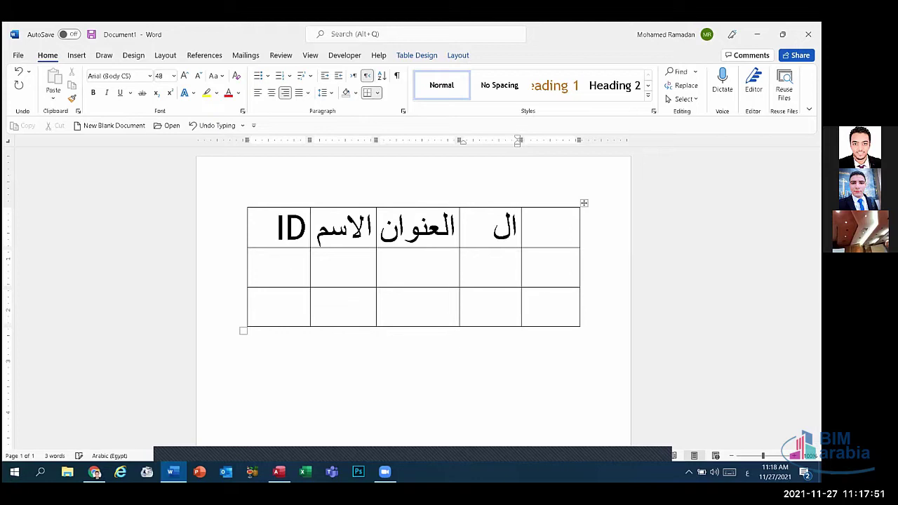
pyautogui.write('تاريخ')
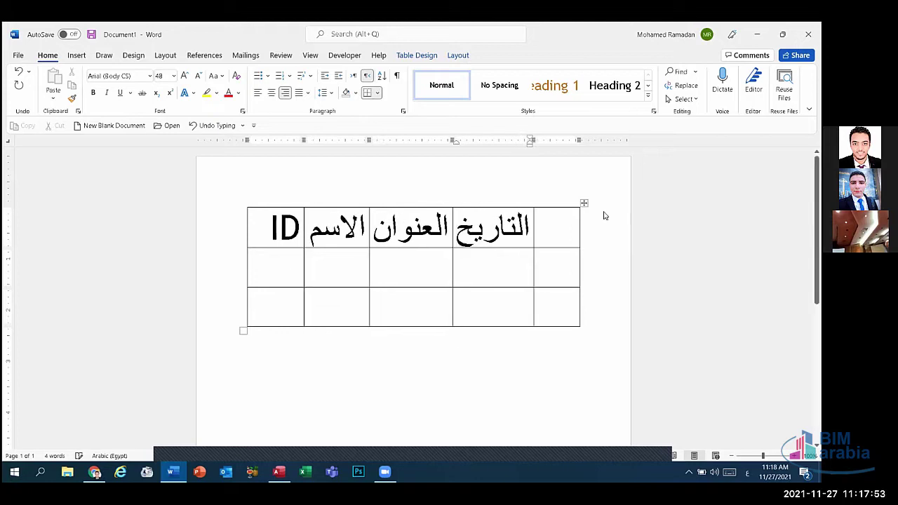
pyautogui.click(572, 226)
pyautogui.write('الس')
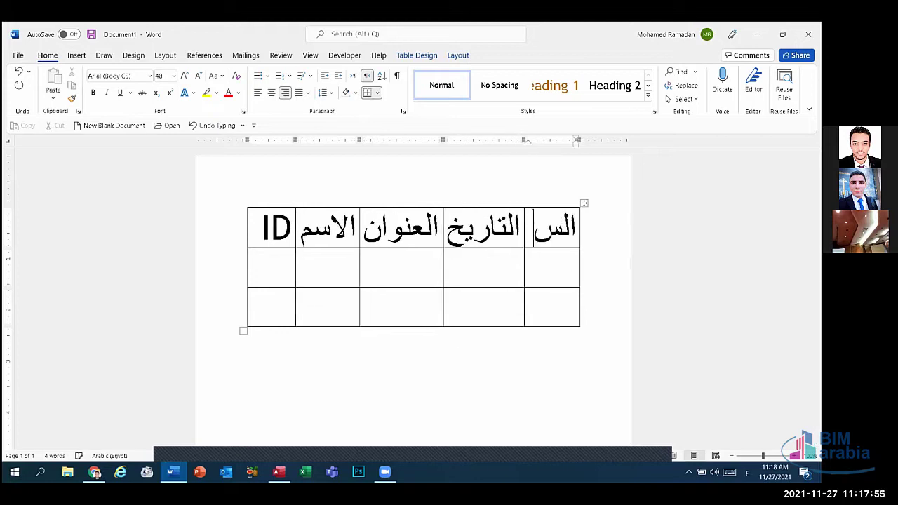
pyautogui.write('اعة')
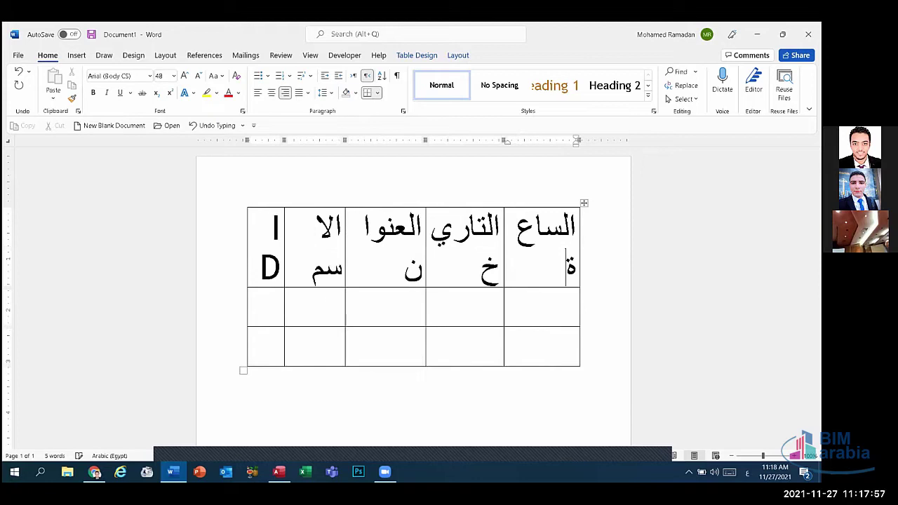
# Shrink the table text to 36 so each heading fits on one line
pyautogui.click(585, 205)
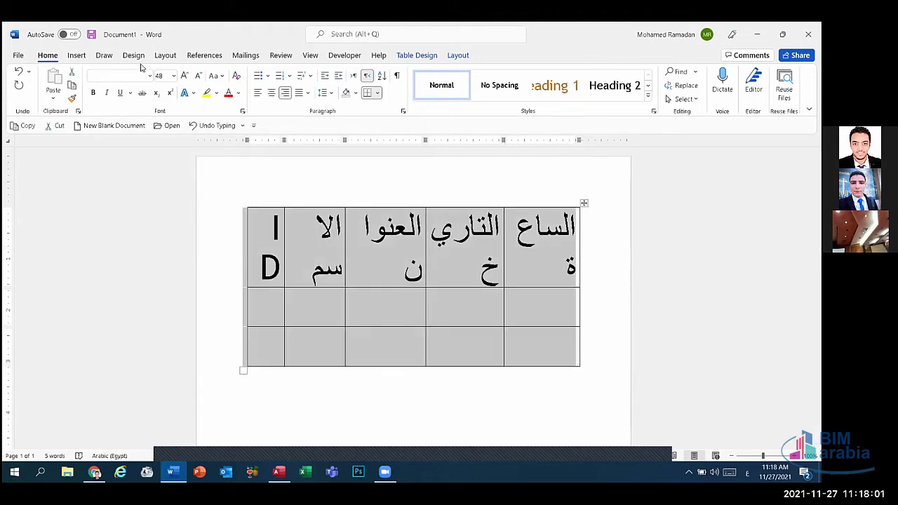
pyautogui.click(198, 75)
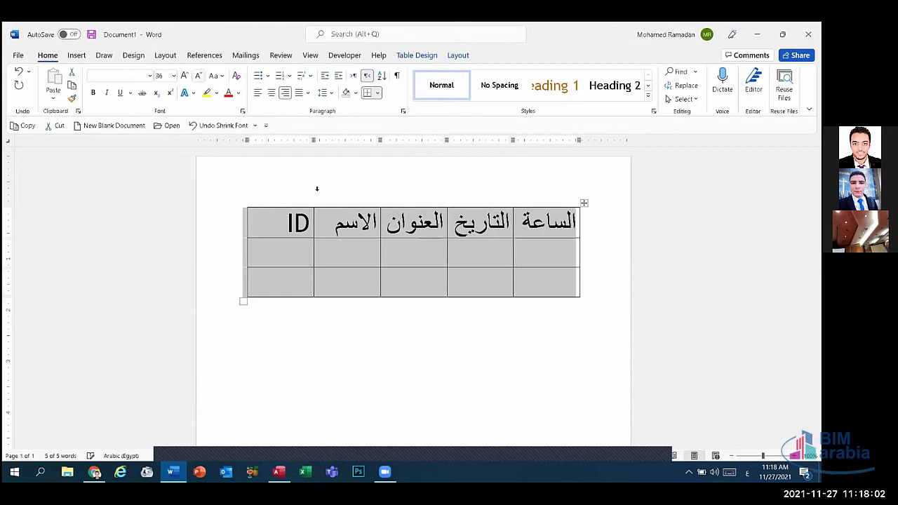
pyautogui.click(368, 292)
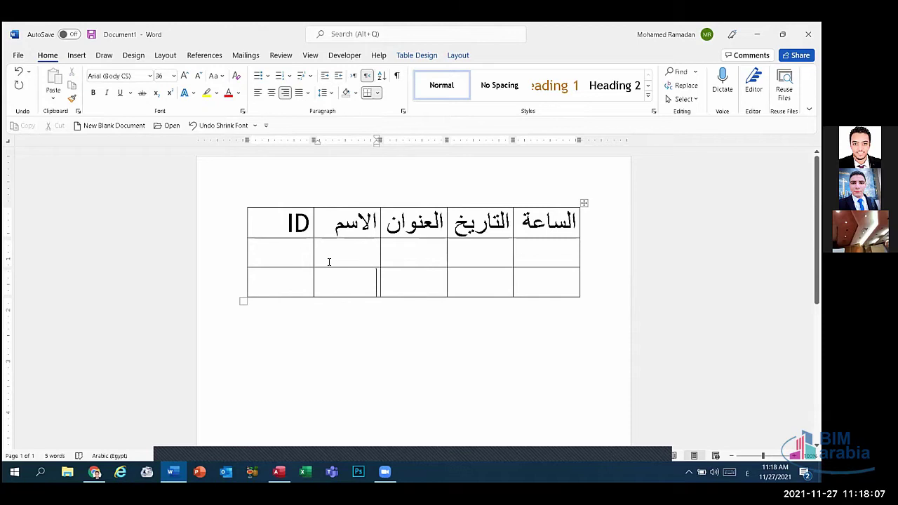
pyautogui.moveTo(472, 215); pyautogui.dragTo(282, 220)
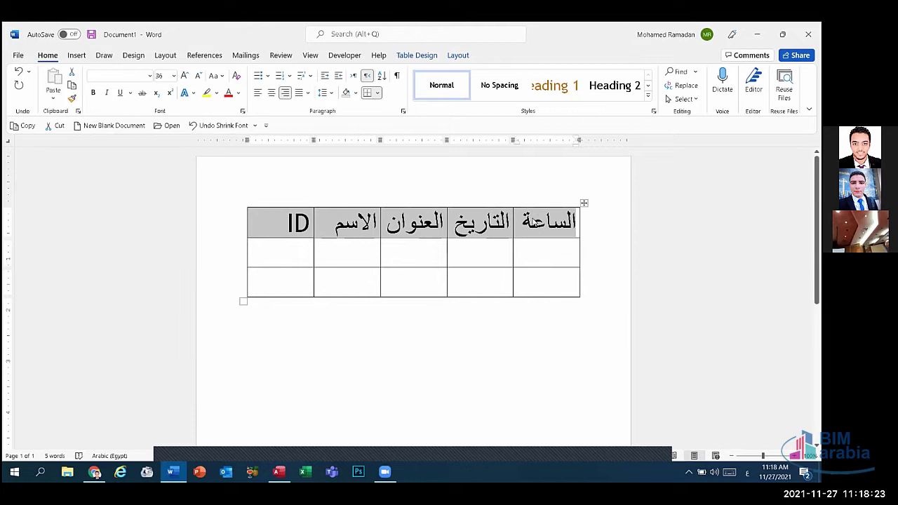
# Enter ID 1 in the table's second row
pyautogui.click(260, 254)
pyautogui.click(334, 259)
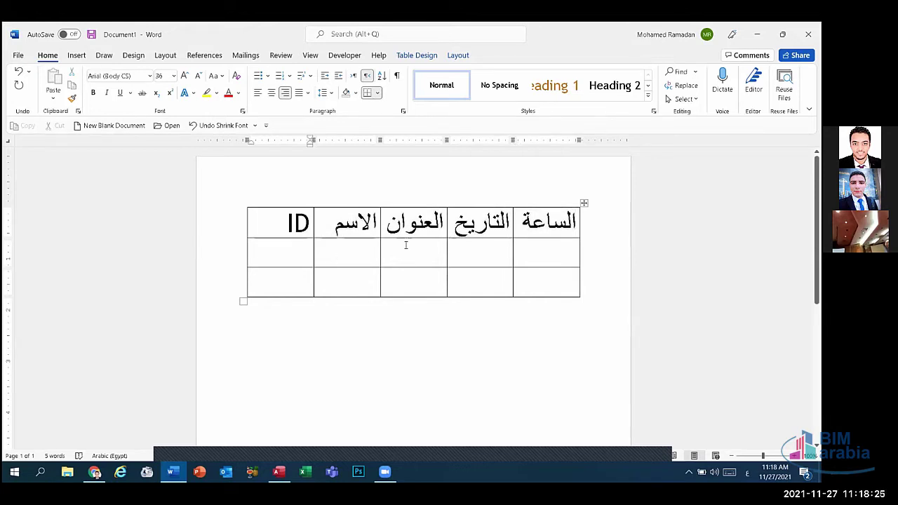
pyautogui.click(407, 245)
pyautogui.click(484, 249)
pyautogui.click(535, 244)
pyautogui.click(308, 252)
pyautogui.write('1')
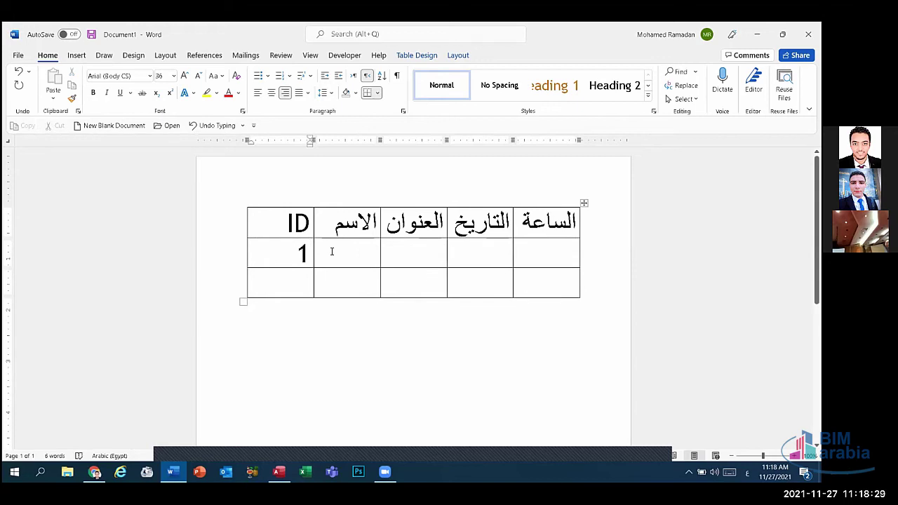
pyautogui.write('م')
pyautogui.press('BackSpace')
# Fill the rest of row 2 with a sample name, مصر, 2021 and 10
pyautogui.click(359, 259)
pyautogui.write('محم')
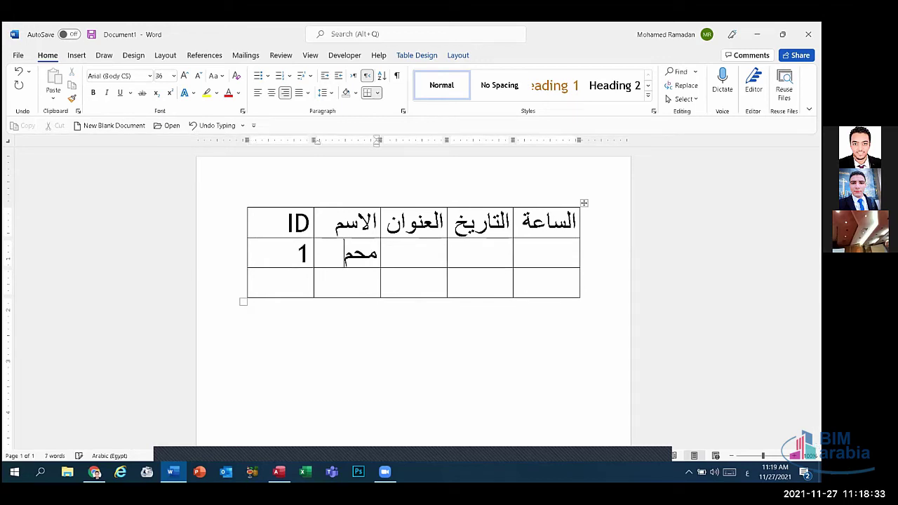
pyautogui.write('د')
pyautogui.click(407, 259)
pyautogui.write('م')
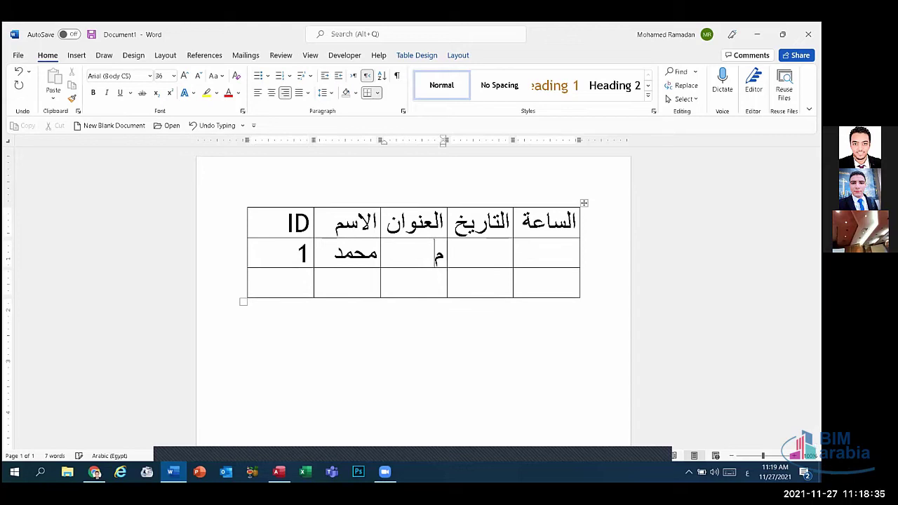
pyautogui.write('صر')
pyautogui.click(512, 241)
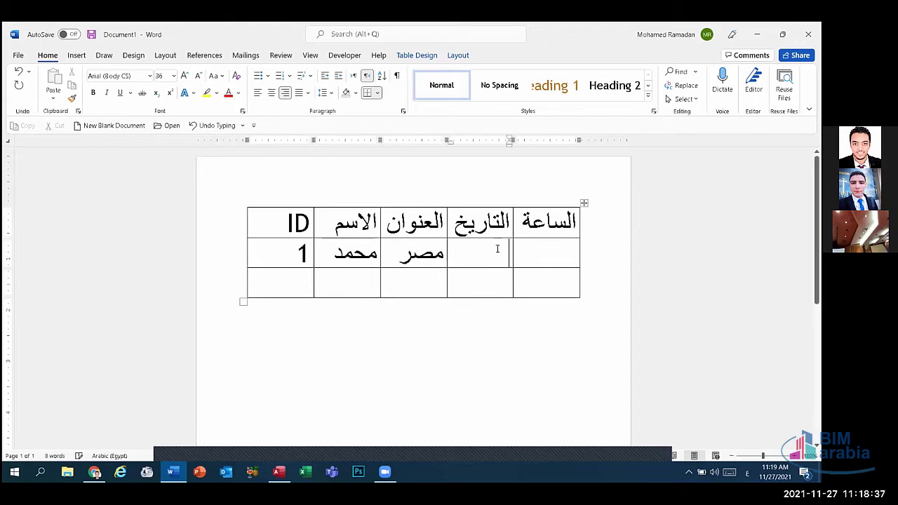
pyautogui.write('2021')
pyautogui.click(555, 258)
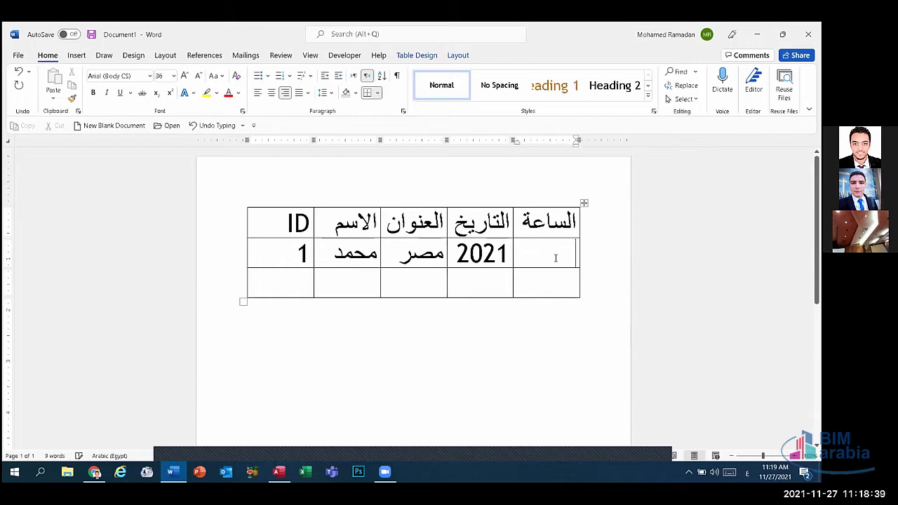
pyautogui.write('10')
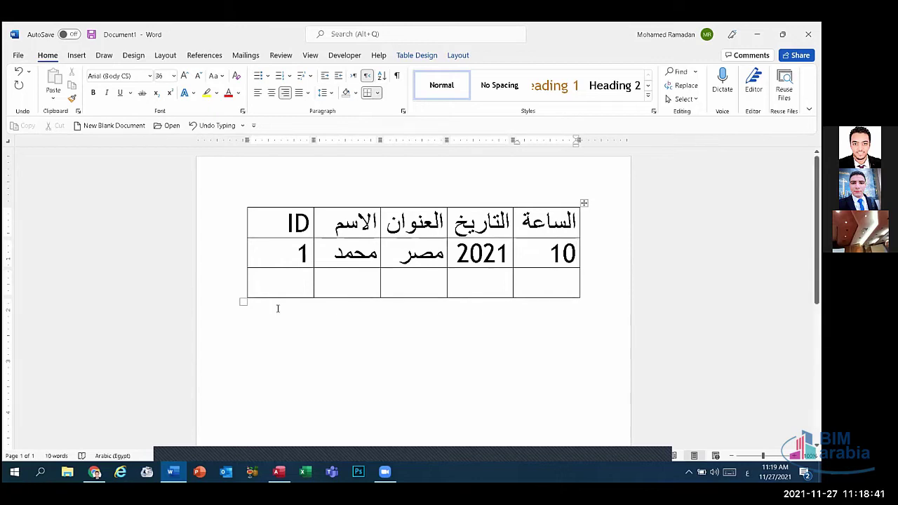
# Clear the table's second and third rows and switch back to Access
pyautogui.click(284, 291)
pyautogui.moveTo(373, 273); pyautogui.dragTo(553, 288)
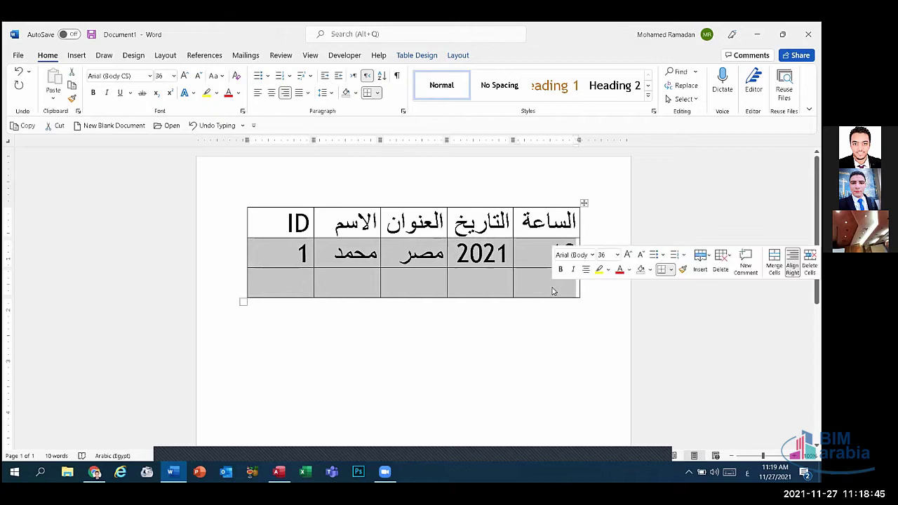
pyautogui.press('Delete')
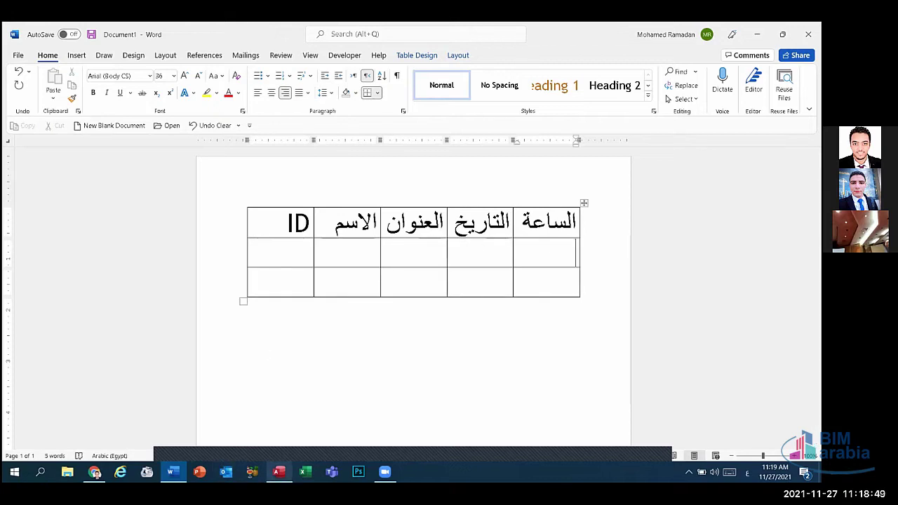
pyautogui.click(279, 471)
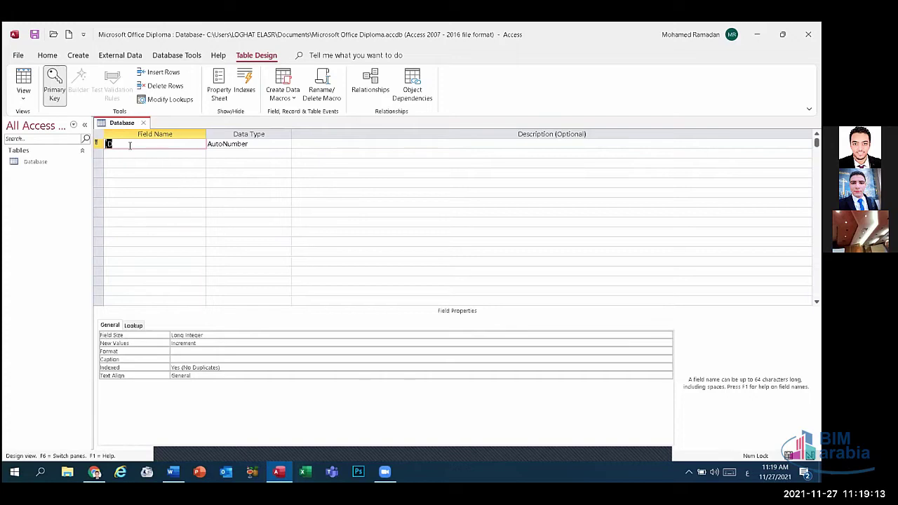
# Add the field الاسم as Short Text below the ID field
pyautogui.press('Tab')
pyautogui.press('Tab')
pyautogui.press('Tab')
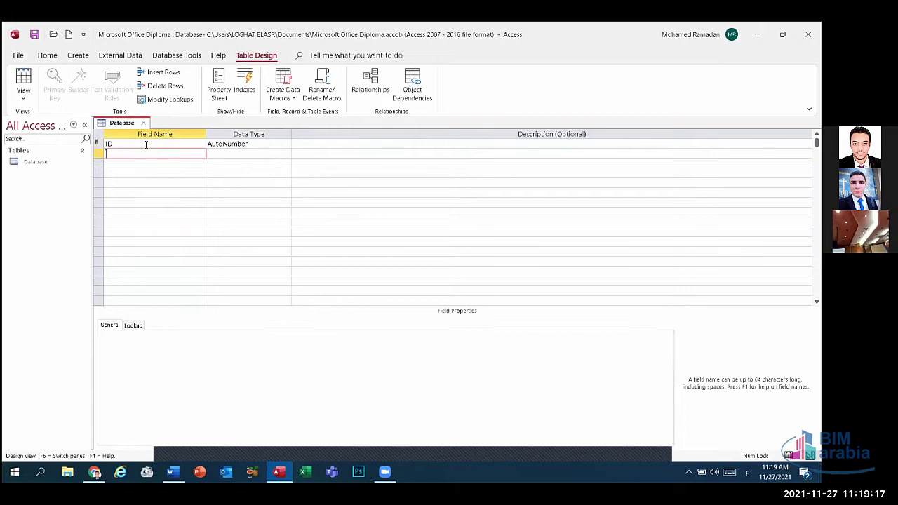
pyautogui.click(146, 143)
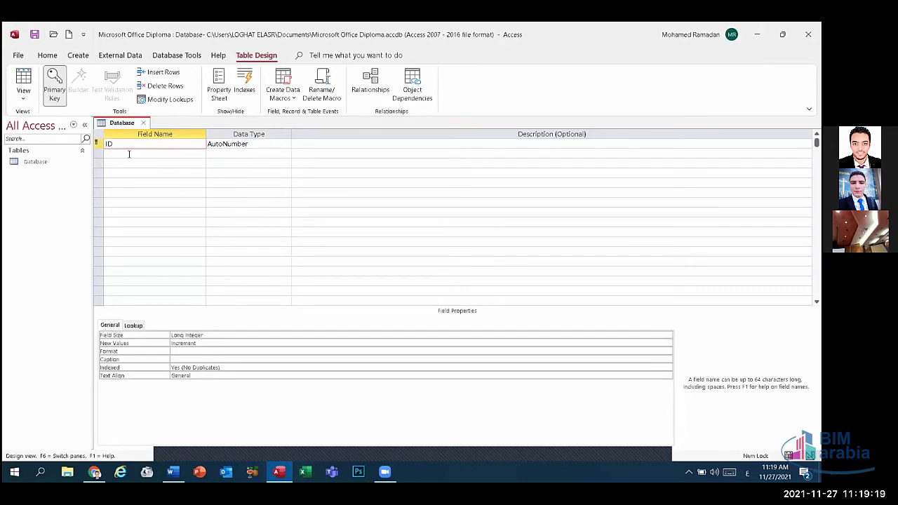
pyautogui.click(129, 153)
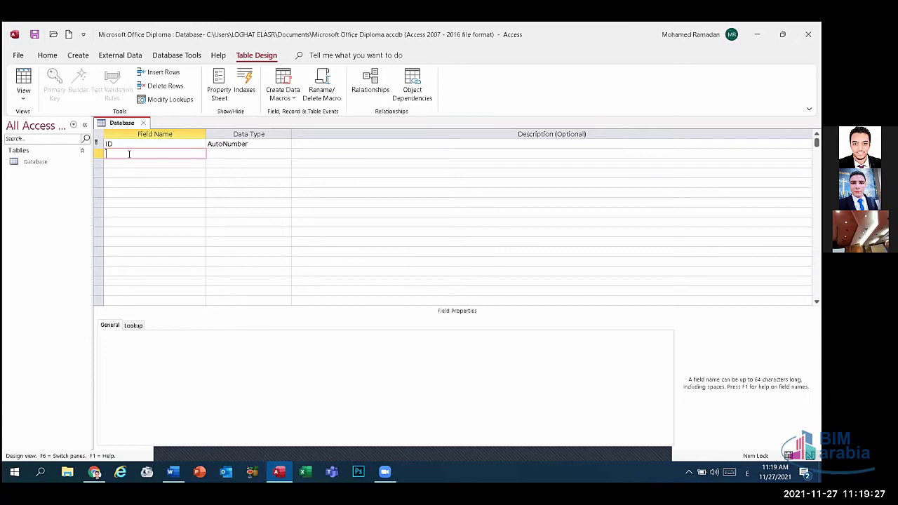
pyautogui.press('capslock')
pyautogui.press('capslock')
pyautogui.write('الأ')
pyautogui.write('سم')
pyautogui.press('Tab')
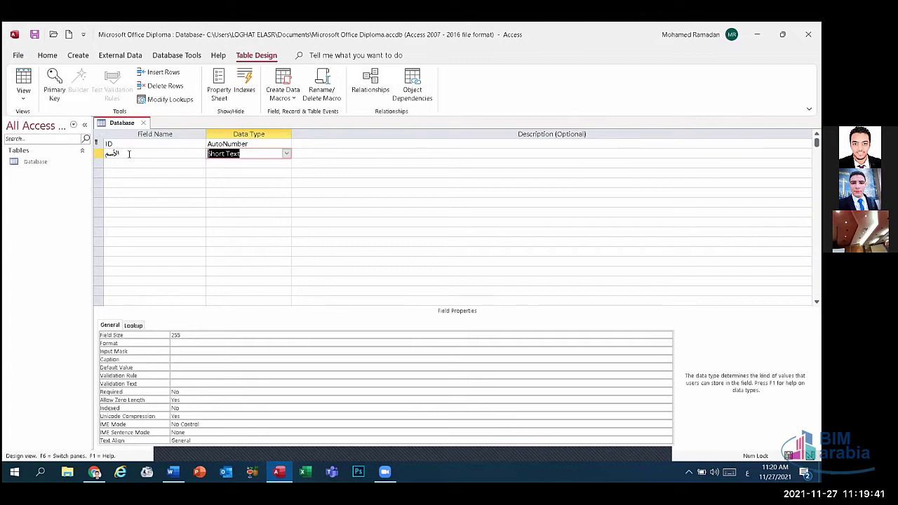
pyautogui.click(286, 154)
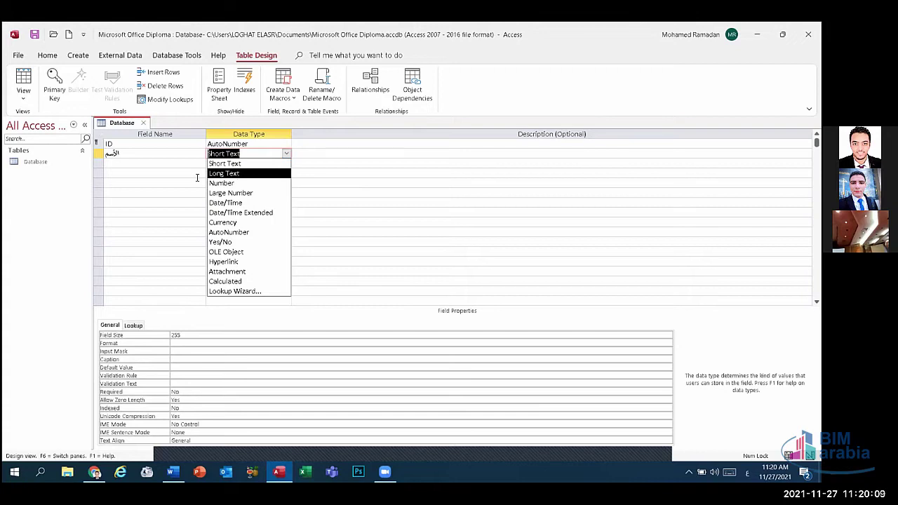
pyautogui.click(167, 166)
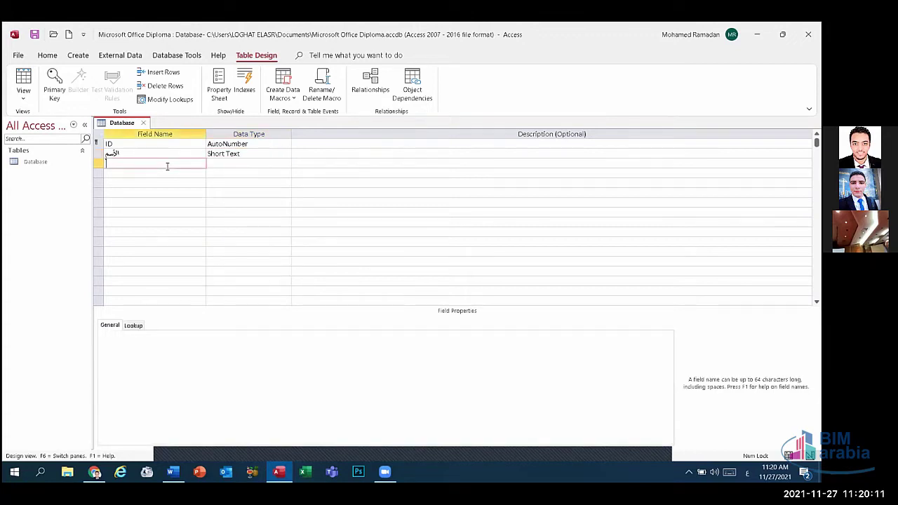
# Add العنوان as a Long Text field and رقم التليفون as a Number field
pyautogui.write('العنوان')
pyautogui.click(217, 161)
pyautogui.click(286, 163)
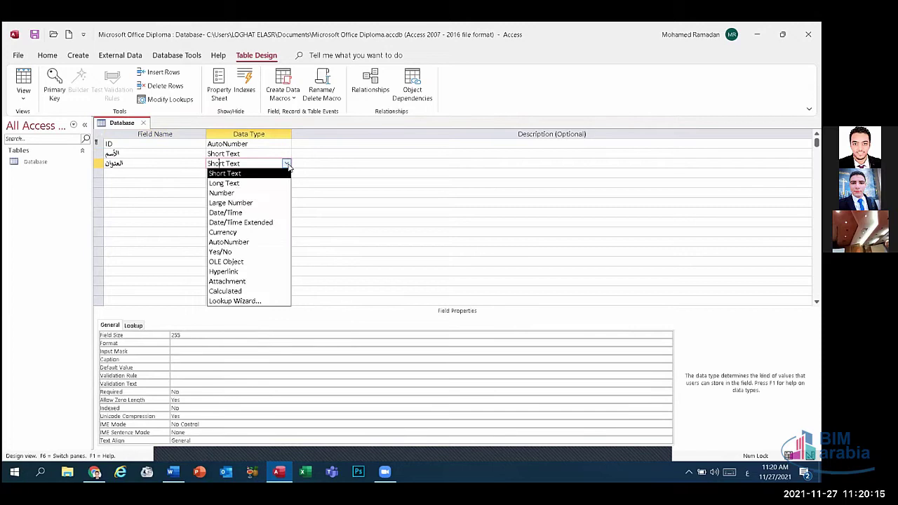
pyautogui.click(259, 183)
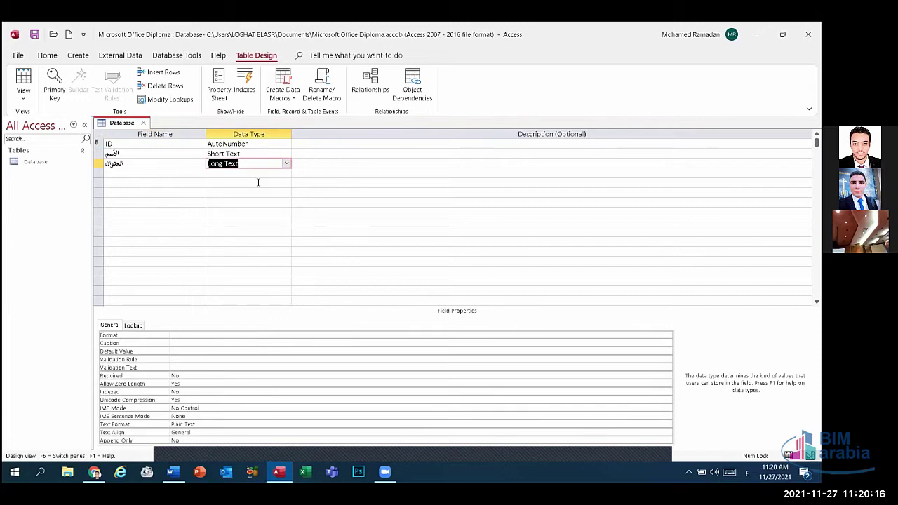
pyautogui.click(177, 173)
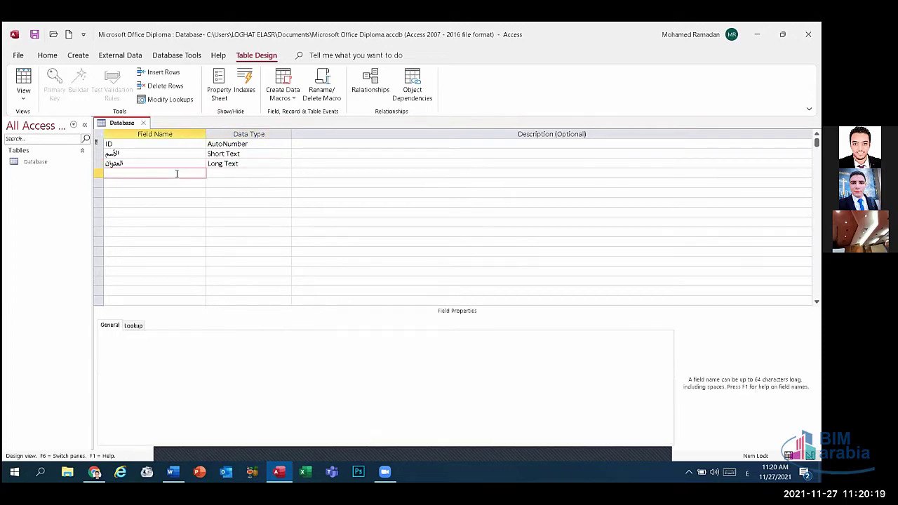
pyautogui.write('رقم الت')
pyautogui.write('ليفون')
pyautogui.click(209, 176)
pyautogui.click(287, 174)
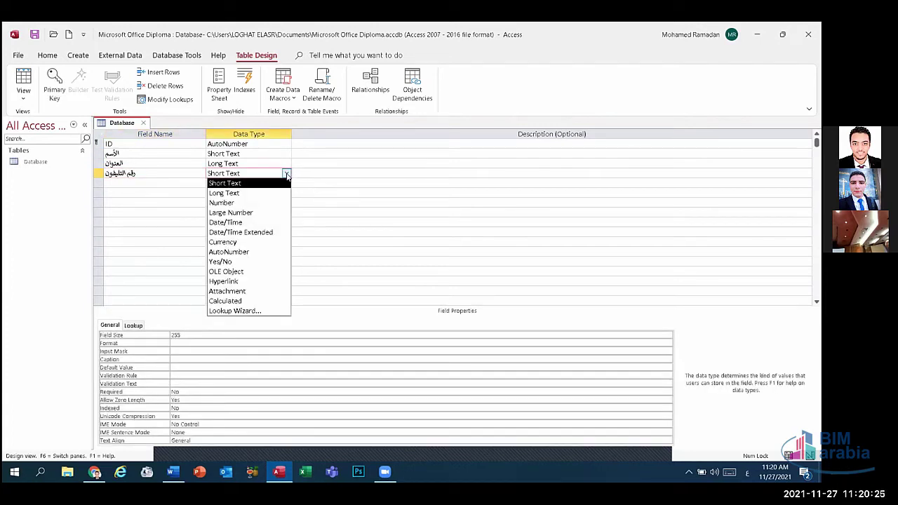
pyautogui.click(241, 204)
# Add التاريخ والوقت as a Date/Time field
pyautogui.click(190, 182)
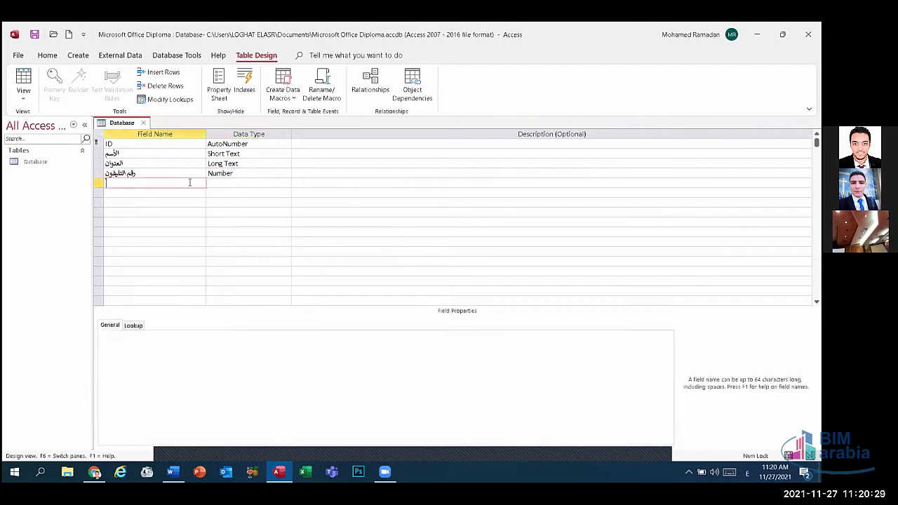
pyautogui.write('التا')
pyautogui.write('ريخ والوقت')
pyautogui.click(242, 182)
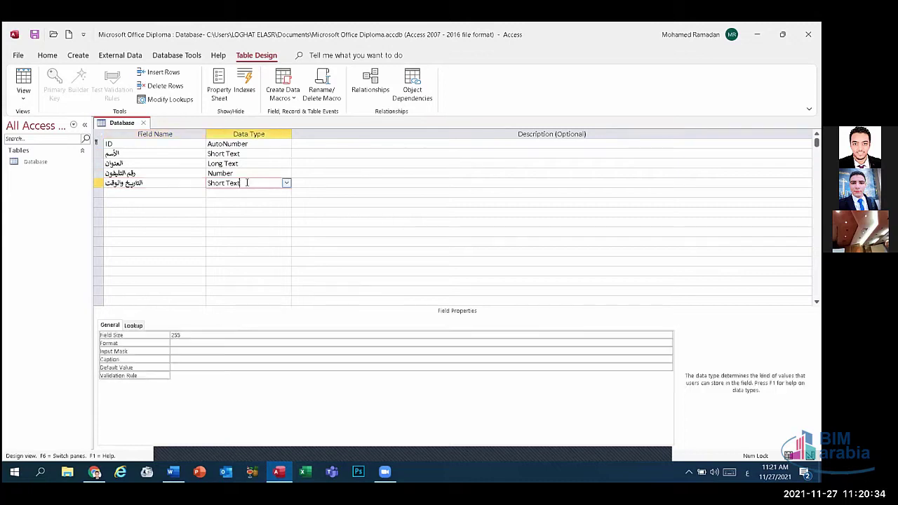
pyautogui.click(288, 183)
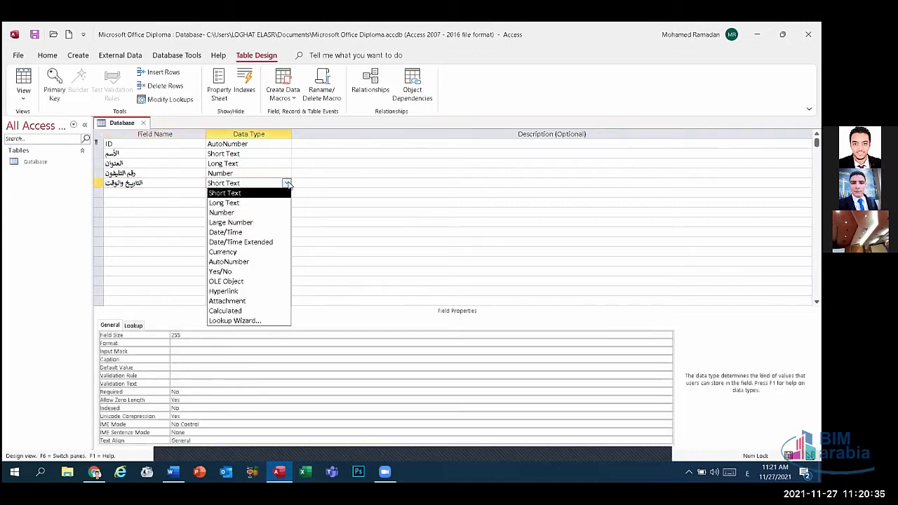
pyautogui.click(245, 232)
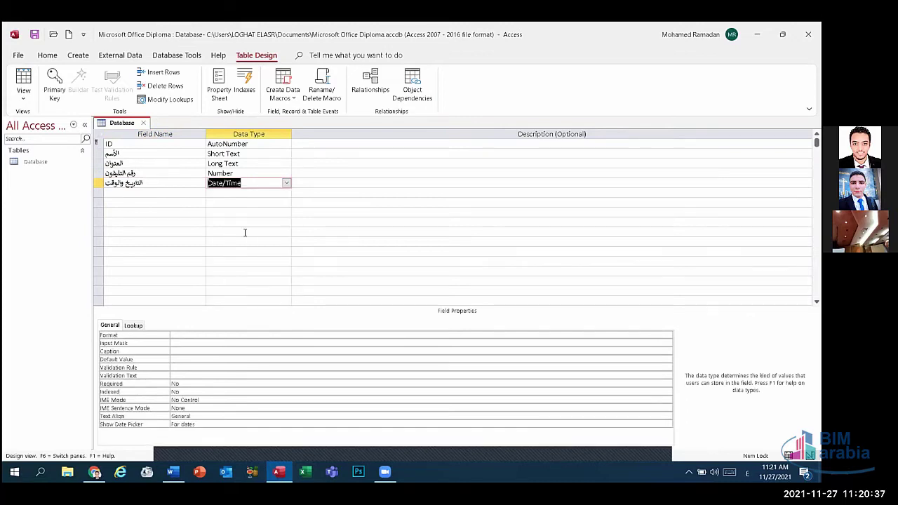
# Add العملة as a Currency field and name the next field حالة الدفع
pyautogui.click(177, 192)
pyautogui.write('العملة')
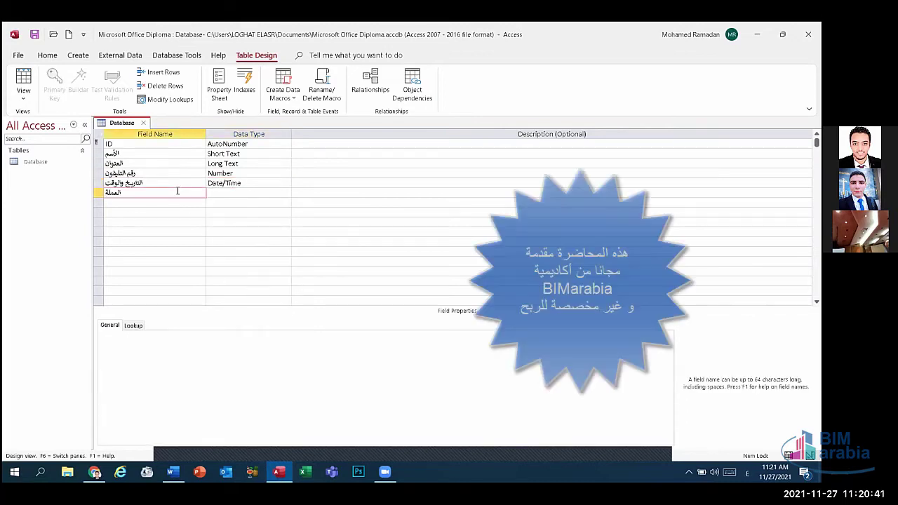
pyautogui.press('Tab')
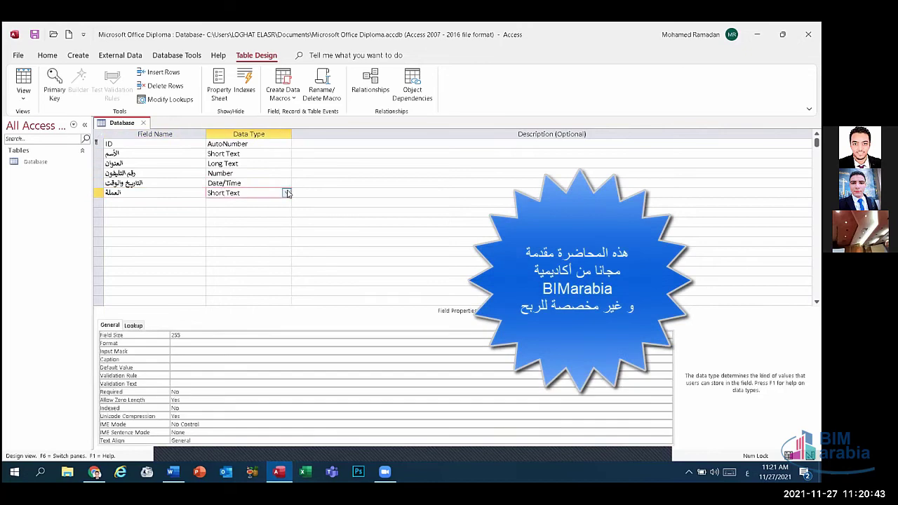
pyautogui.click(286, 192)
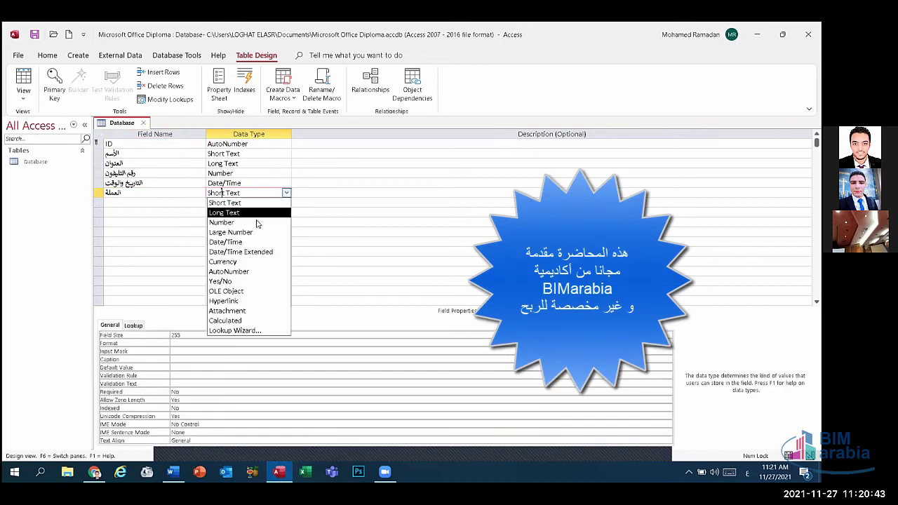
pyautogui.click(237, 263)
pyautogui.click(155, 202)
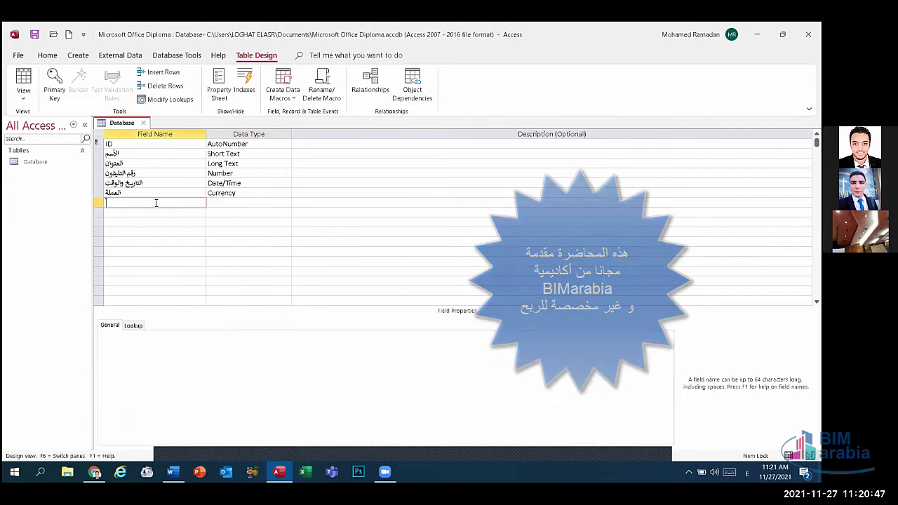
pyautogui.write('حالة')
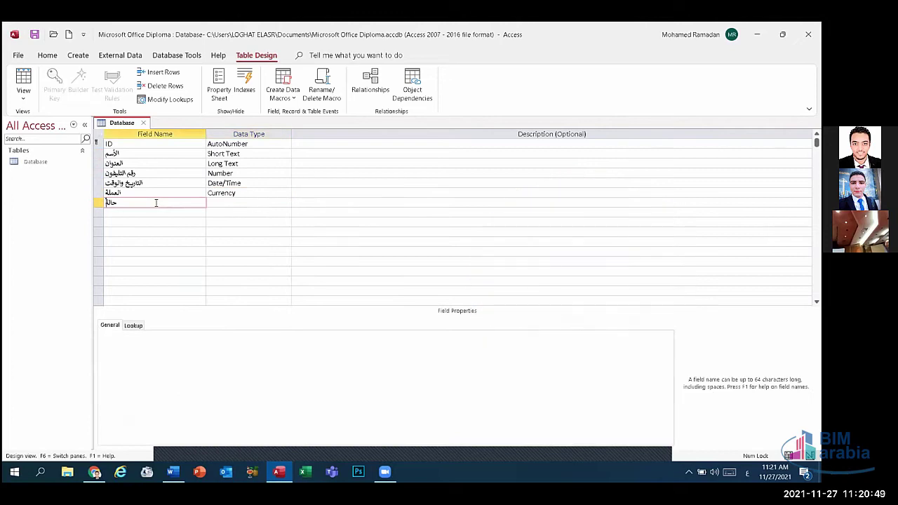
pyautogui.write(' ال')
pyautogui.write('دفع')
# Make حالة الدفع a Yes/No field and add المرفقات as an Attachment field
pyautogui.click(217, 204)
pyautogui.click(287, 202)
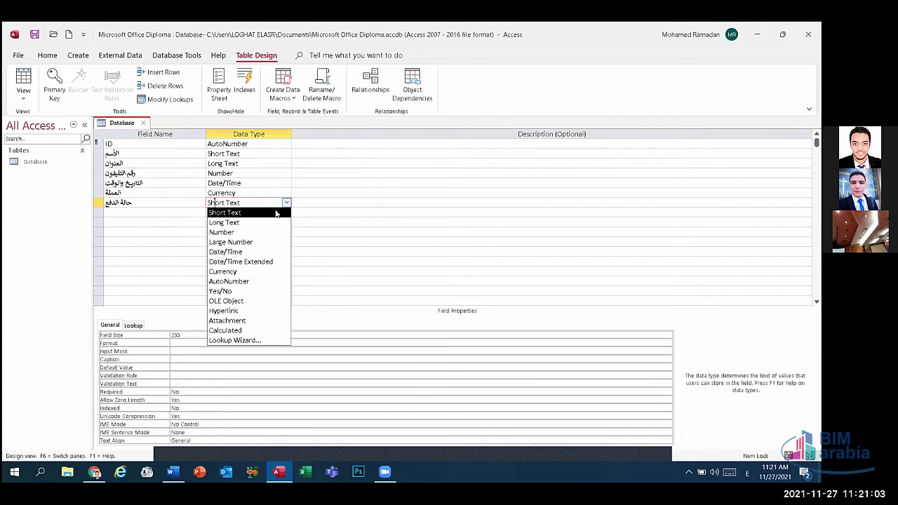
pyautogui.click(237, 290)
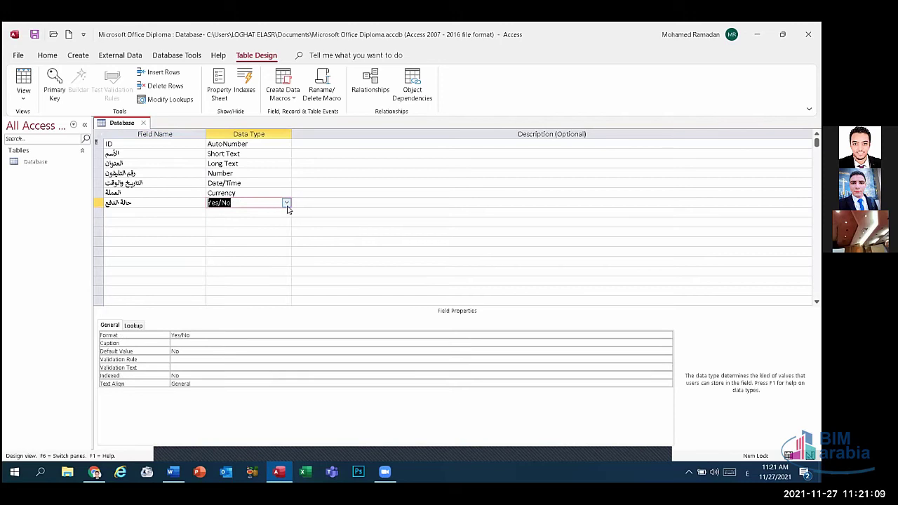
pyautogui.click(175, 211)
pyautogui.write('الم')
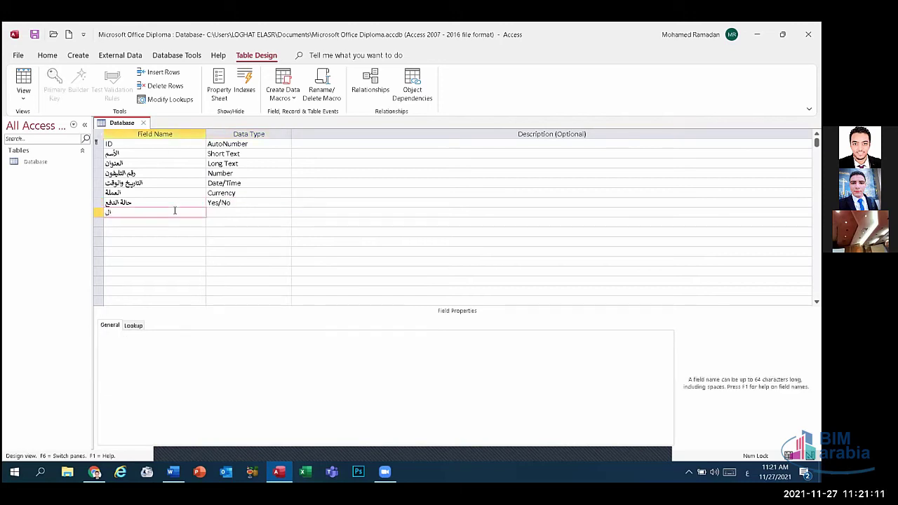
pyautogui.write('صرف')
pyautogui.write('قات')
pyautogui.click(233, 215)
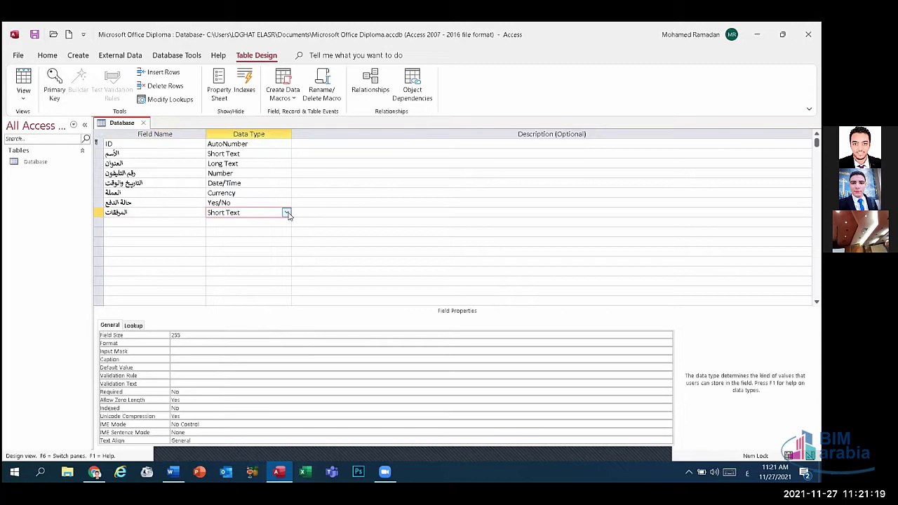
pyautogui.click(286, 212)
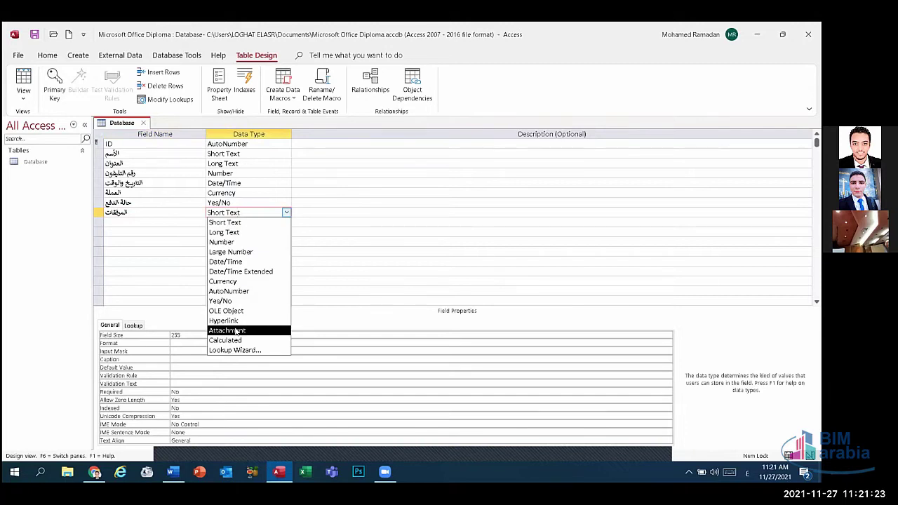
pyautogui.click(235, 331)
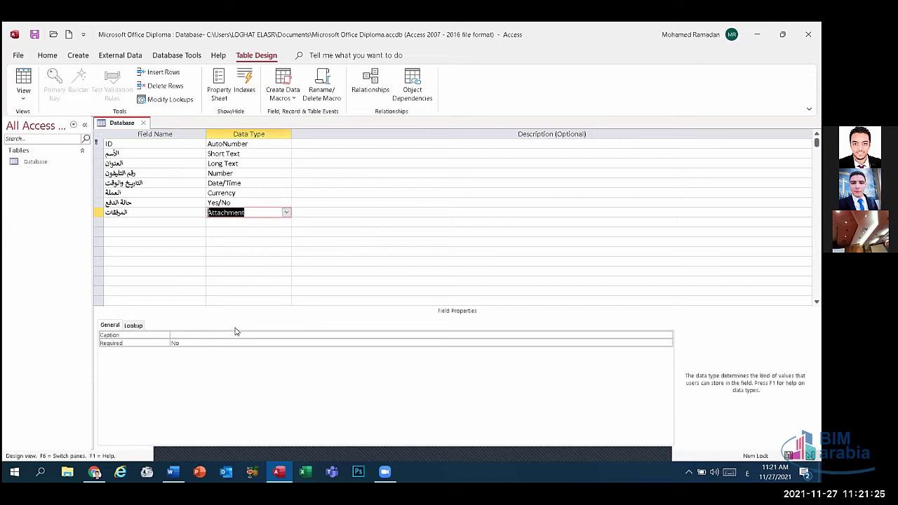
# Add a new field named المواد الدراسية, correcting the mistyped name
pyautogui.click(150, 222)
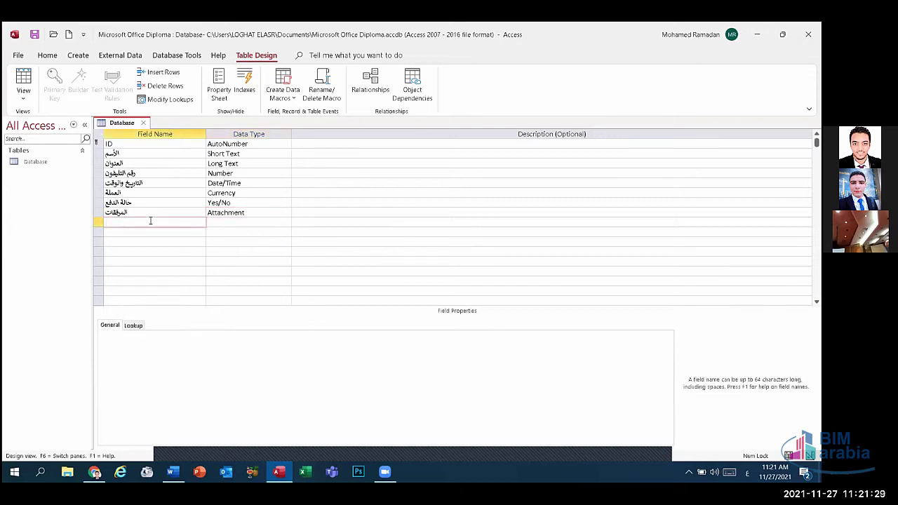
pyautogui.write('المو')
pyautogui.write('دي')
pyautogui.write('ل')
pyautogui.press('BackSpace')
pyautogui.press('BackSpace')
pyautogui.write('ال')
pyautogui.write('دراسية')
pyautogui.press('Tab')
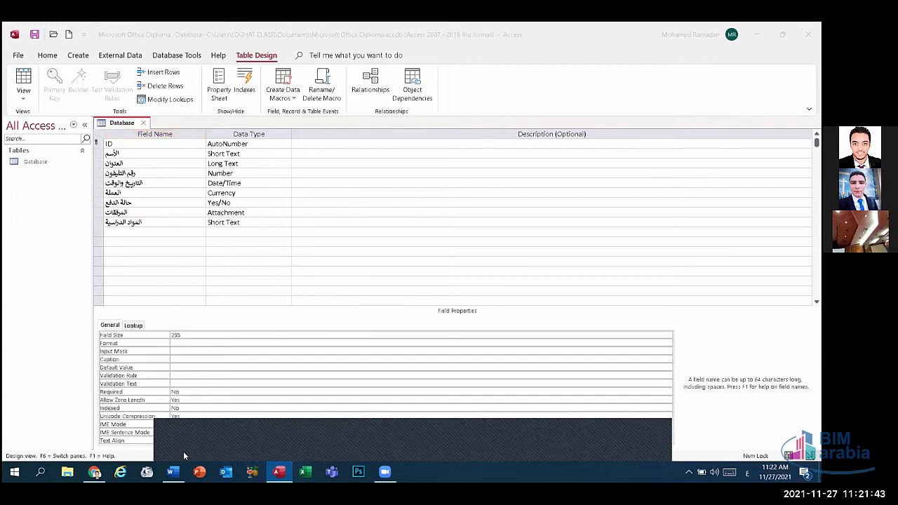
pyautogui.click(168, 222)
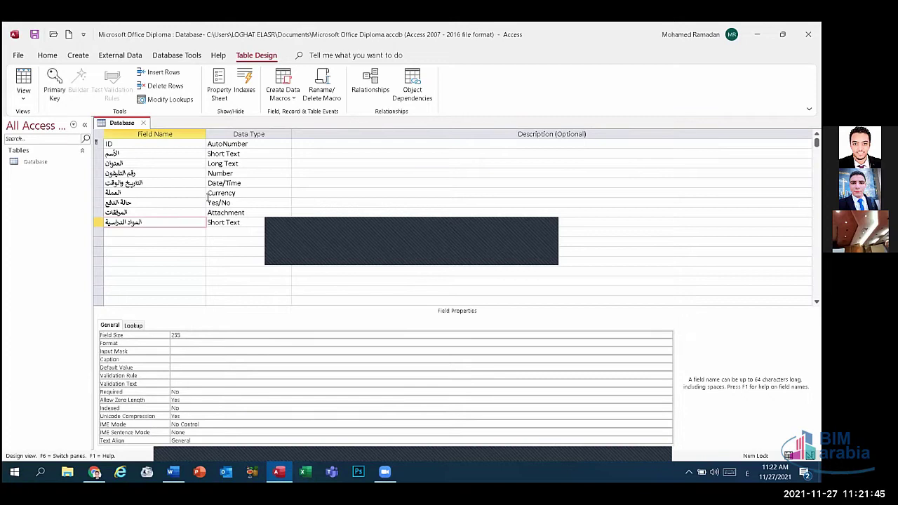
pyautogui.click(252, 223)
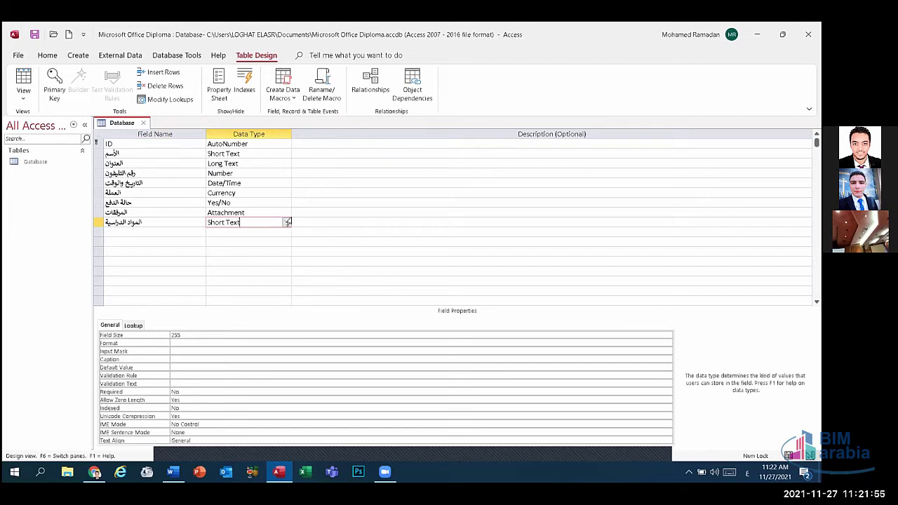
# Choose Lookup Wizard for المواد الدراسية and opt to type the list values manually
pyautogui.click(287, 222)
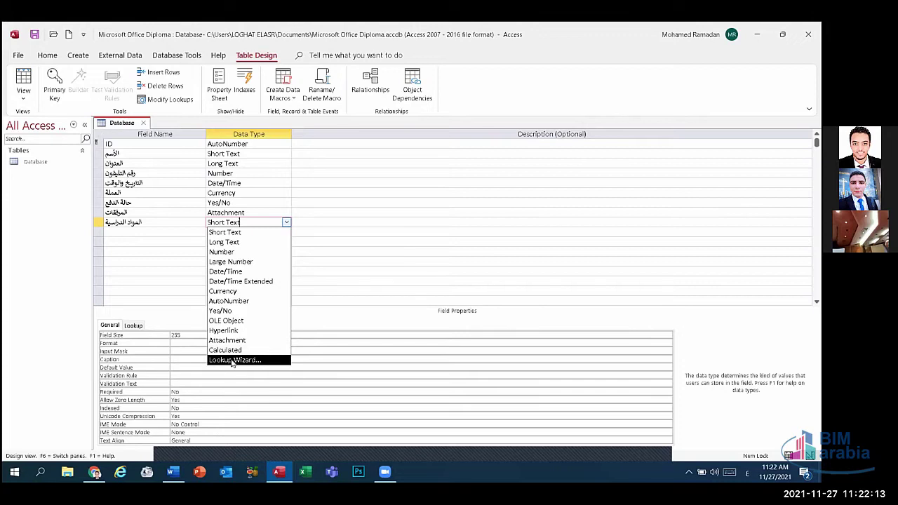
pyautogui.click(232, 361)
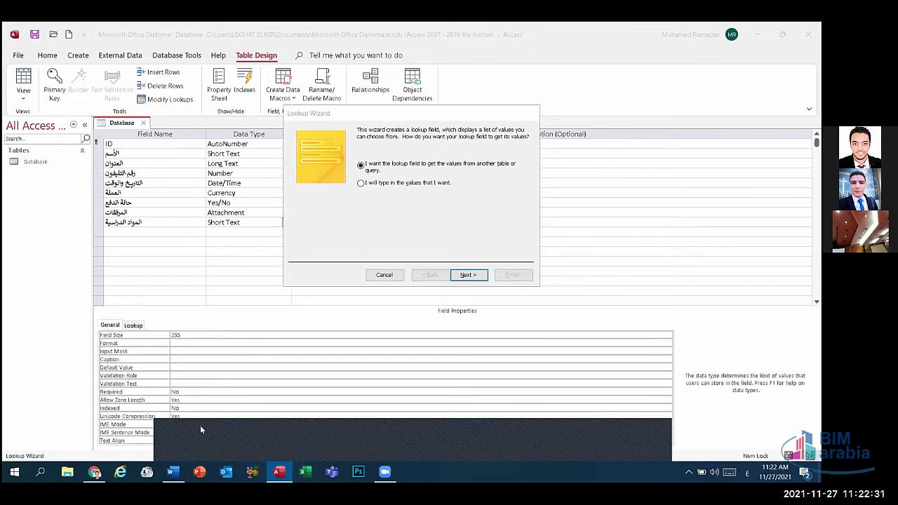
pyautogui.click(318, 328)
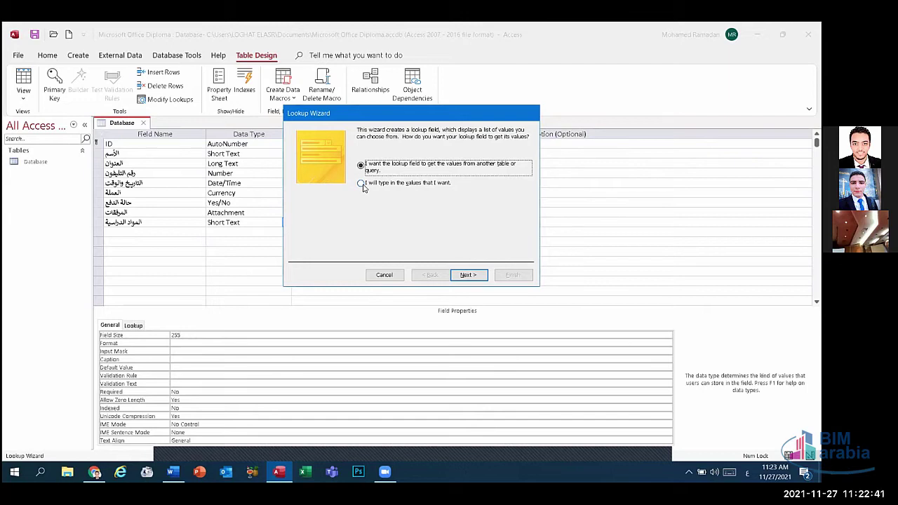
pyautogui.click(362, 184)
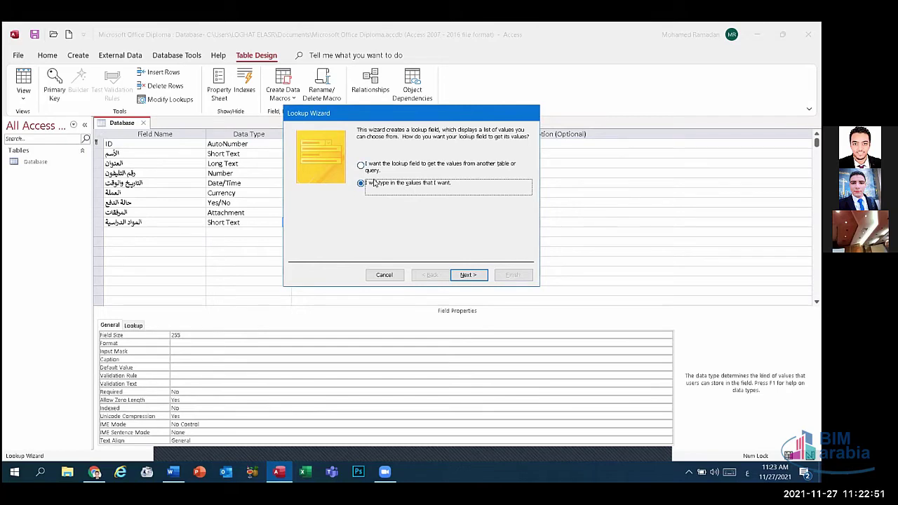
# Enter ICDL as the first lookup value in the Col1 grid
pyautogui.click(468, 275)
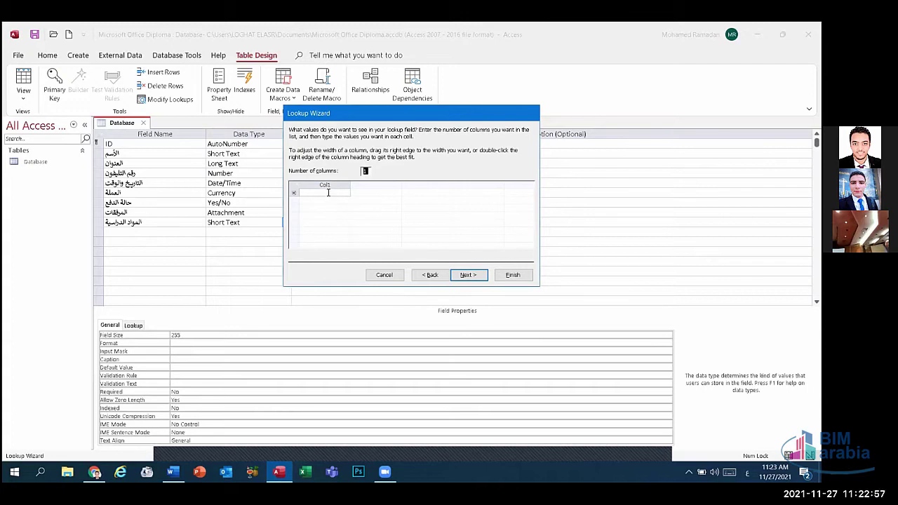
pyautogui.click(327, 192)
pyautogui.press('capslock')
pyautogui.write('شهر')
pyautogui.press('BackSpace')
pyautogui.press('BackSpace')
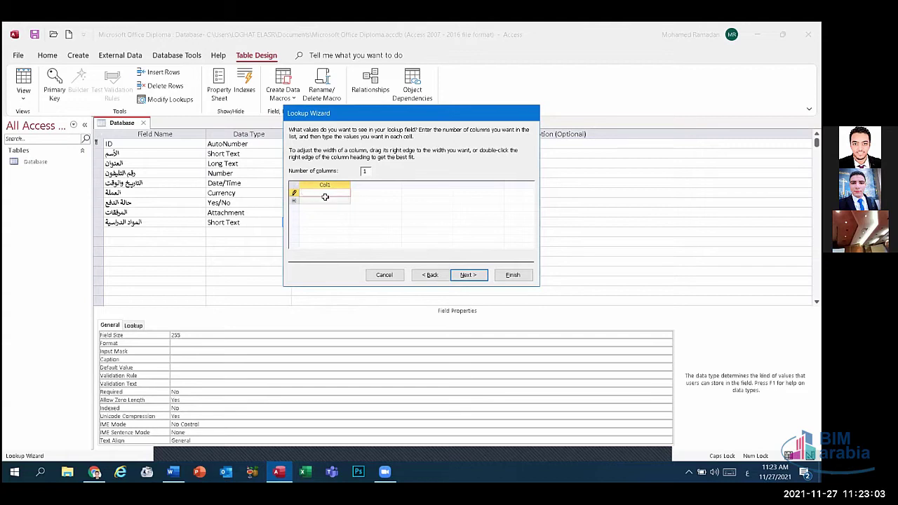
pyautogui.hotkey('alt', 'shift')
pyautogui.write('ICDL')
pyautogui.click(322, 201)
# Add ICDL Teacher, IC3 and MOS to the list and finish the Lookup Wizard
pyautogui.write('I')
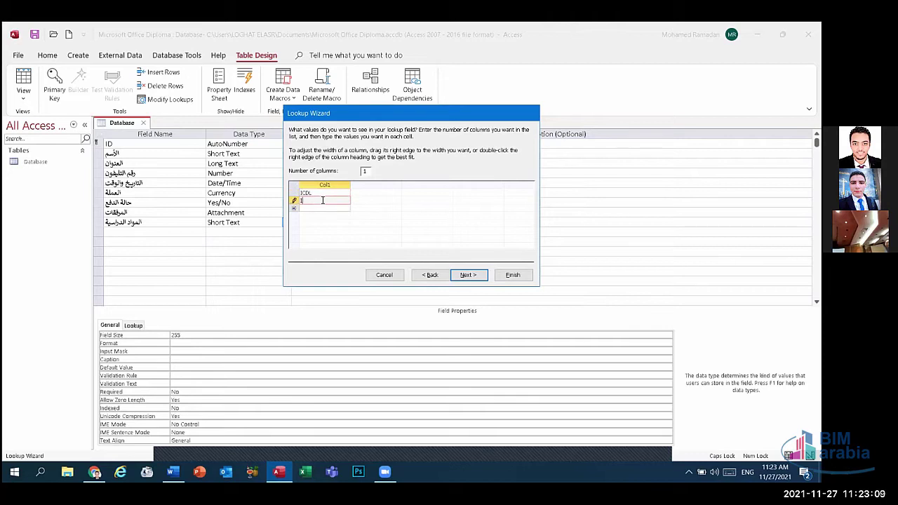
pyautogui.write('CDL Te')
pyautogui.press('capslock')
pyautogui.write('s')
pyautogui.write('cher')
pyautogui.click(308, 208)
pyautogui.press('capslock')
pyautogui.write('IC3')
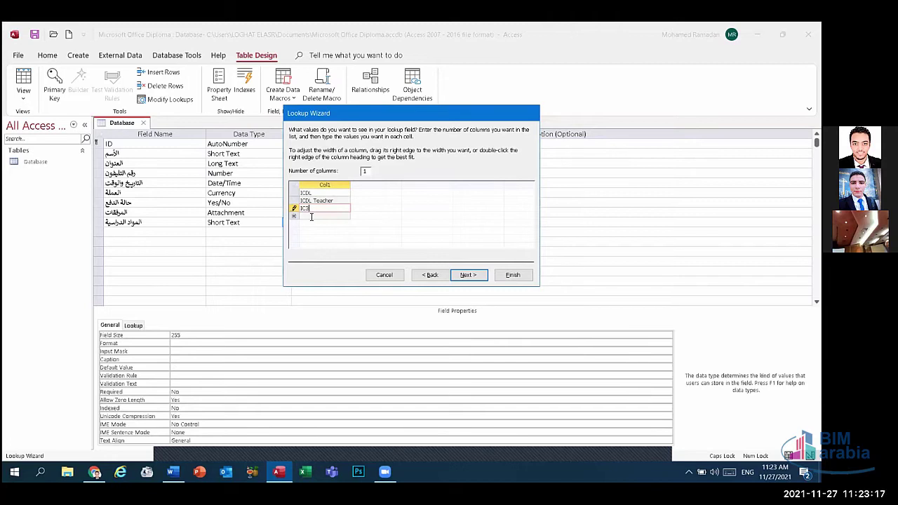
pyautogui.click(312, 216)
pyautogui.write('MOS')
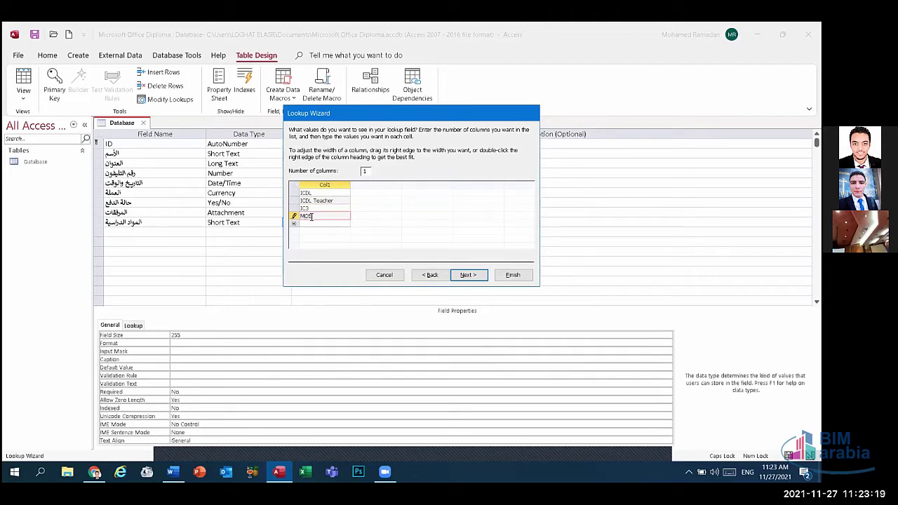
pyautogui.click(321, 224)
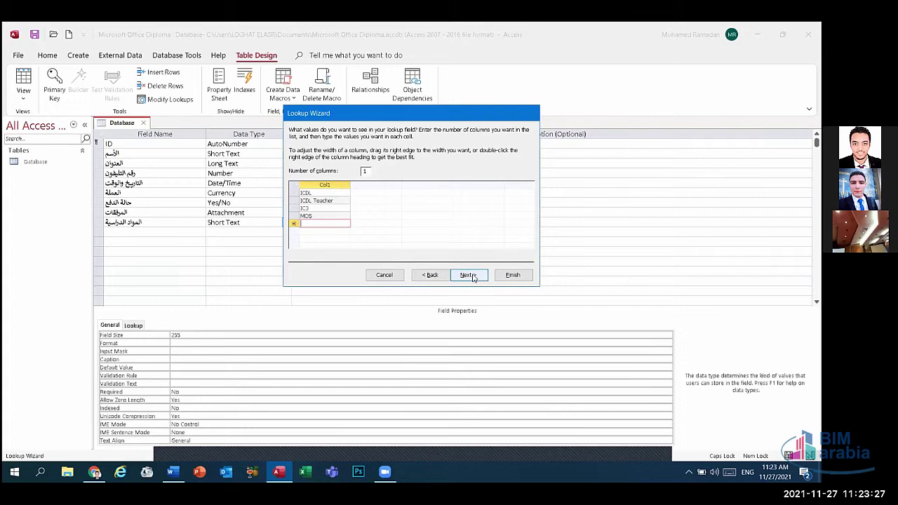
pyautogui.click(506, 277)
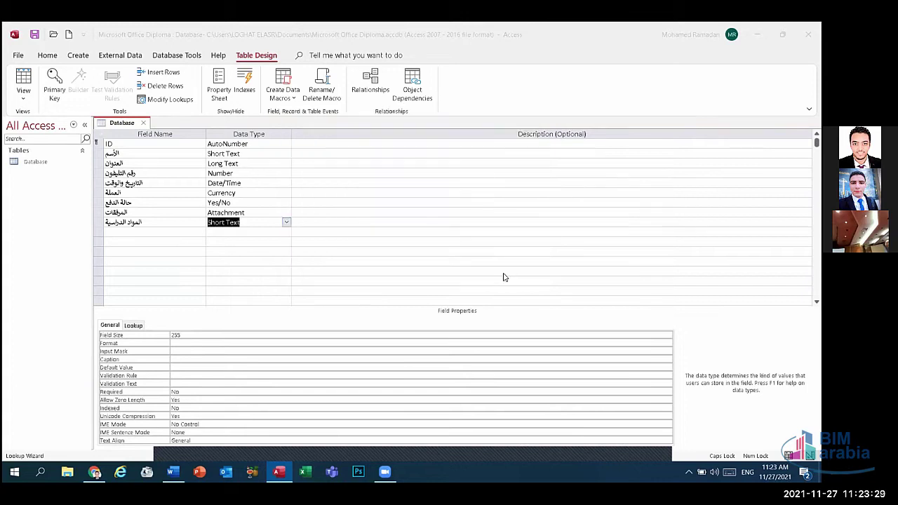
# Leave المواد الدراسية as Short Text and switch the table to Datasheet view
pyautogui.click(286, 222)
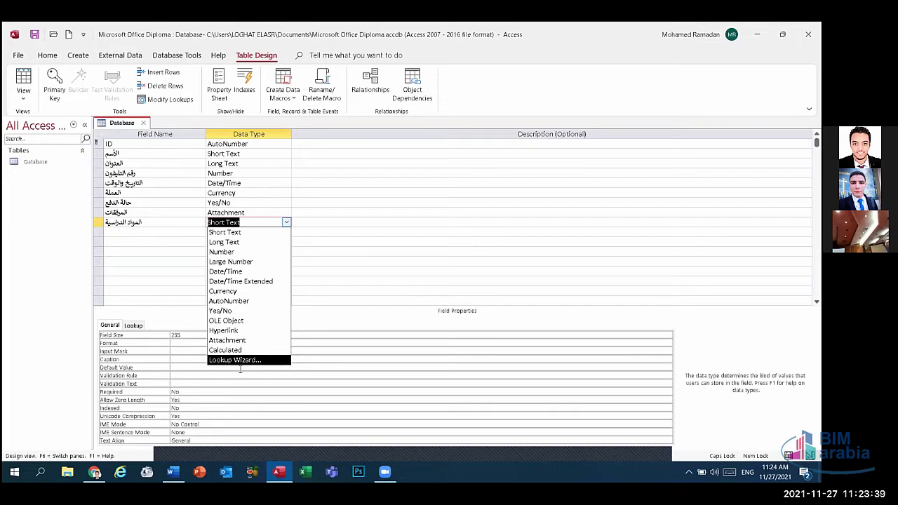
pyautogui.click(343, 225)
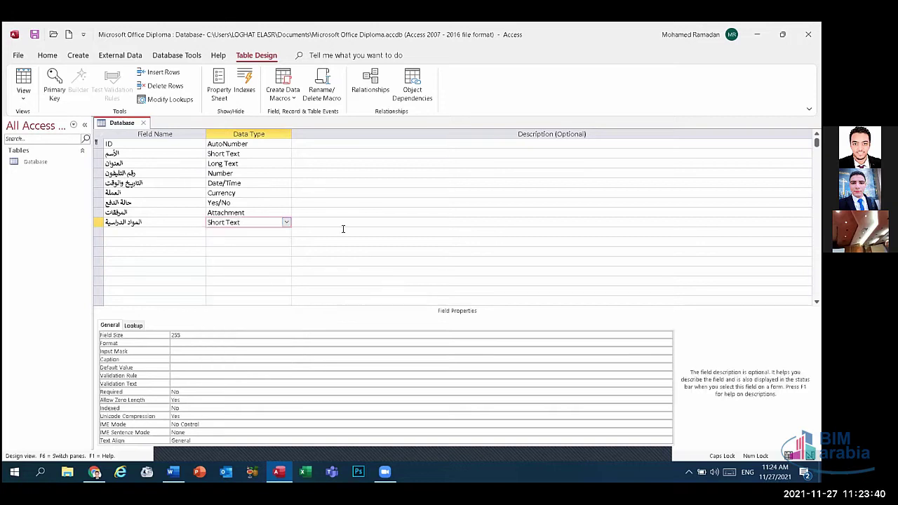
pyautogui.click(255, 222)
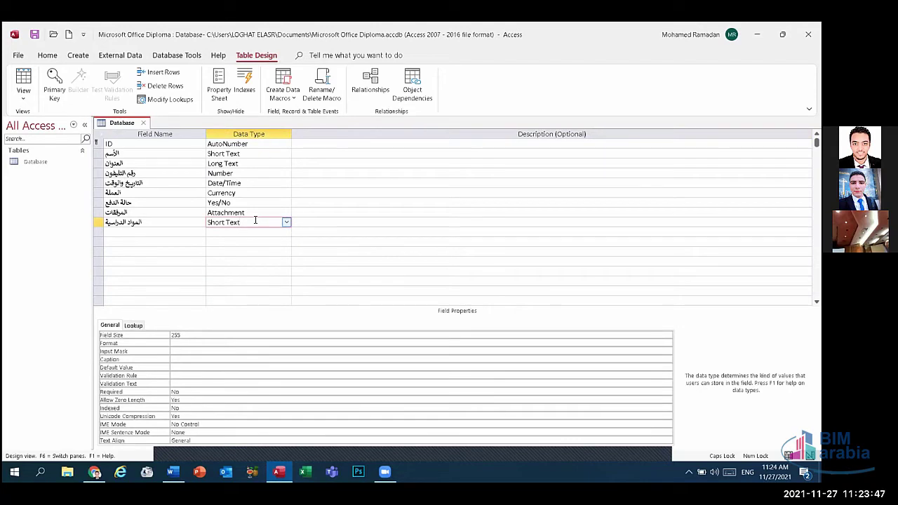
pyautogui.click(28, 100)
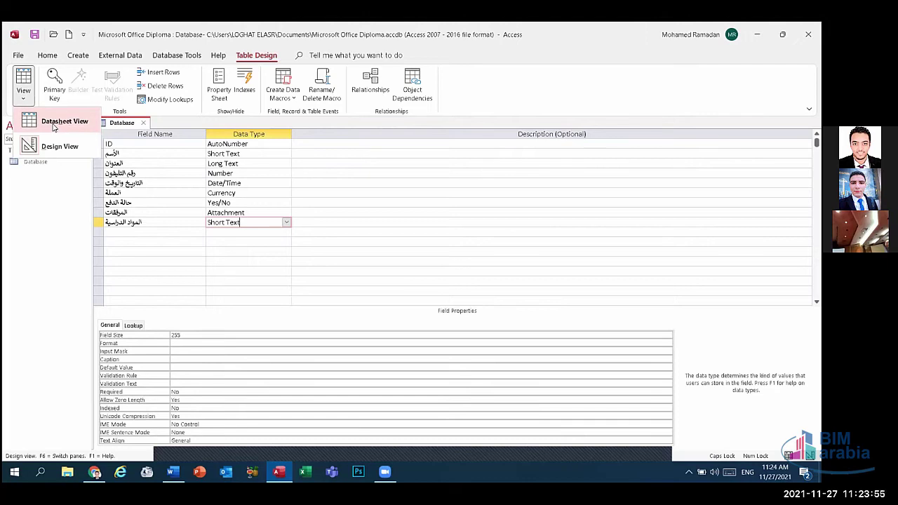
pyautogui.click(53, 127)
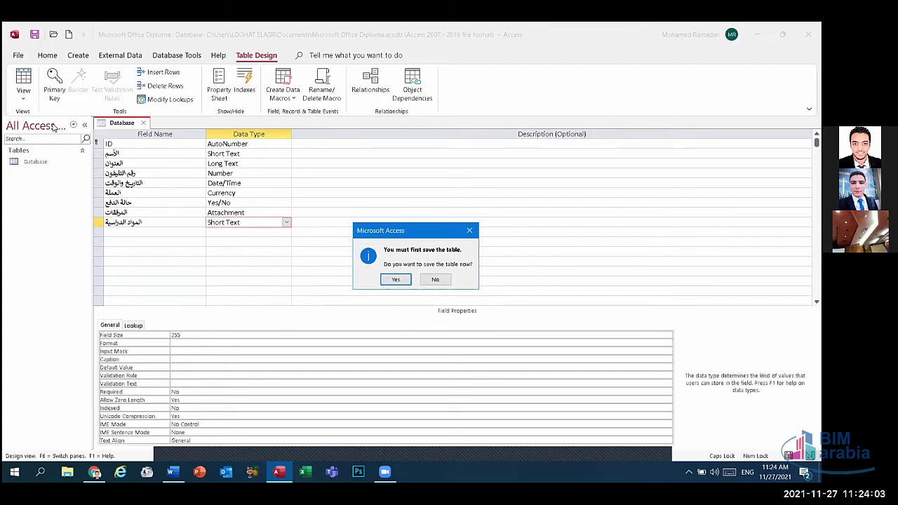
# Save the table and enter the first record's name in Datasheet view
pyautogui.press('Return')
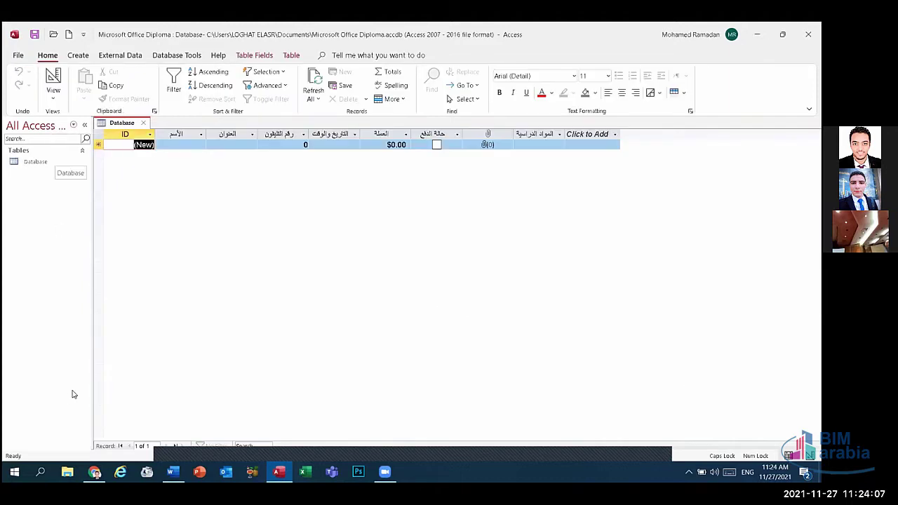
pyautogui.click(183, 446)
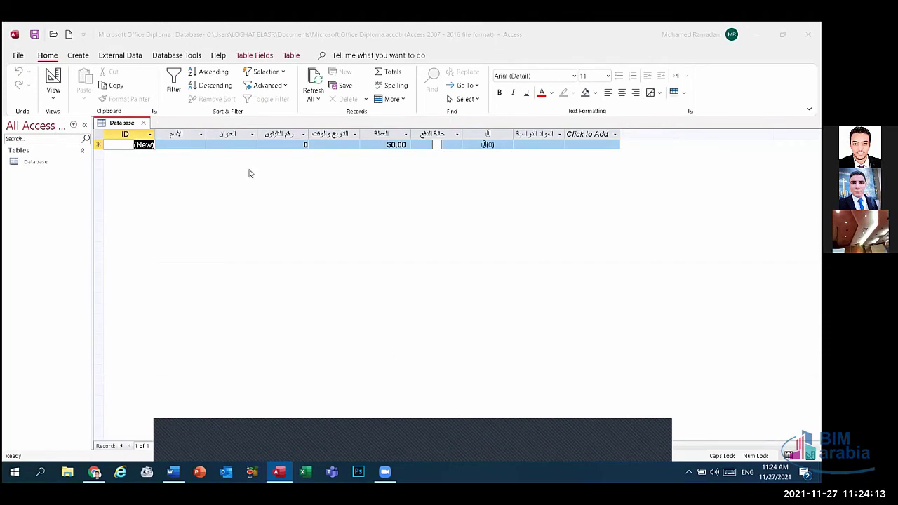
pyautogui.click(183, 143)
pyautogui.write('LP')
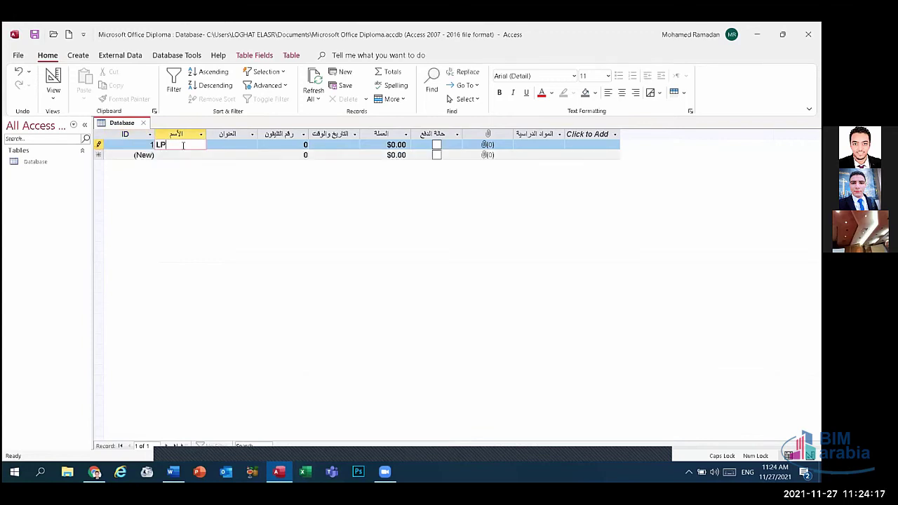
pyautogui.press('BackSpace')
pyautogui.press('BackSpace')
pyautogui.hotkey('alt', 'shift')
pyautogui.write('م')
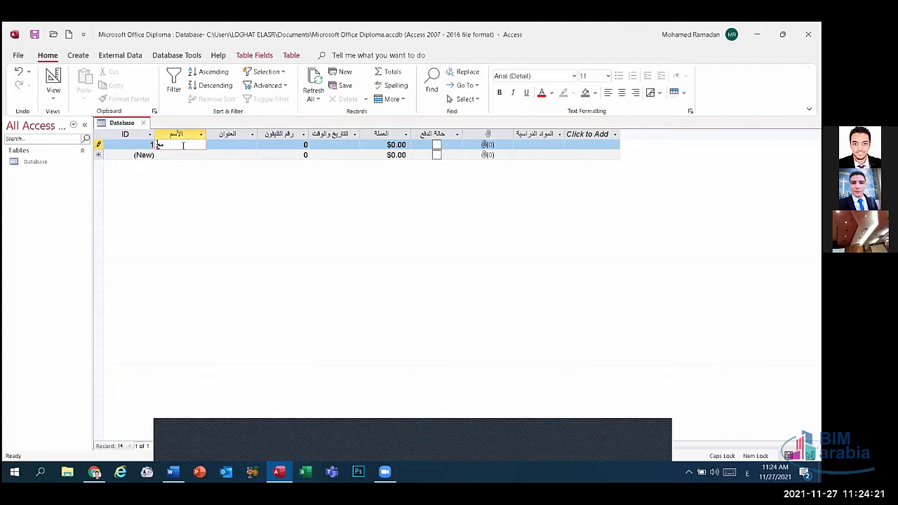
pyautogui.write('حمد')
pyautogui.click(228, 146)
pyautogui.write('مصر')
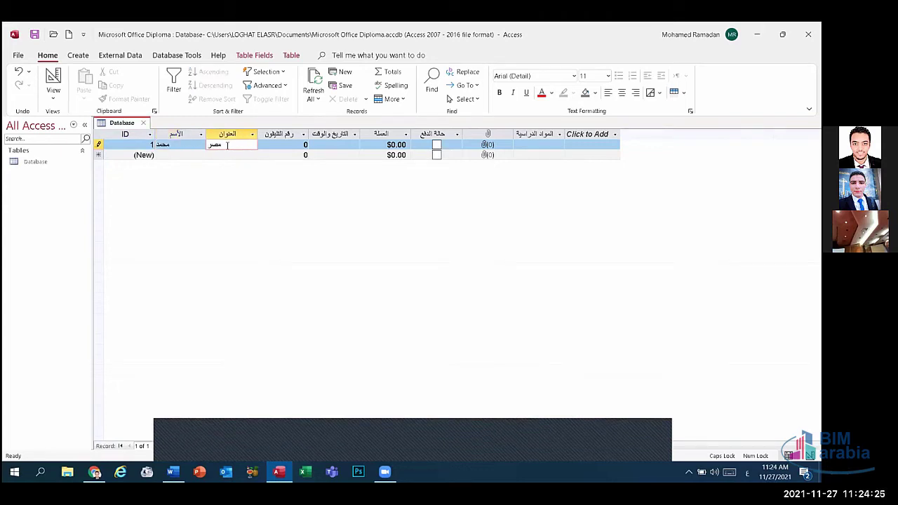
# Enter the first record's phone number and pick 11/16/2021 as its date
pyautogui.click(295, 145)
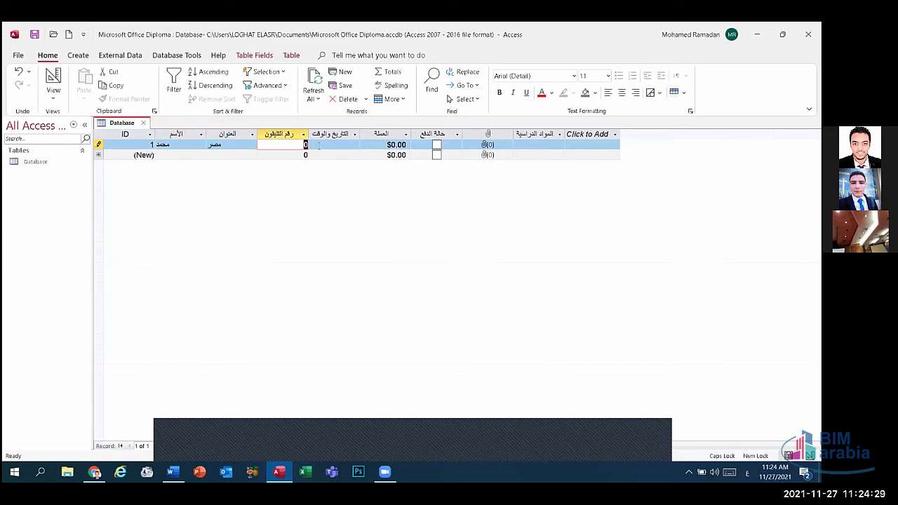
pyautogui.write('ع')
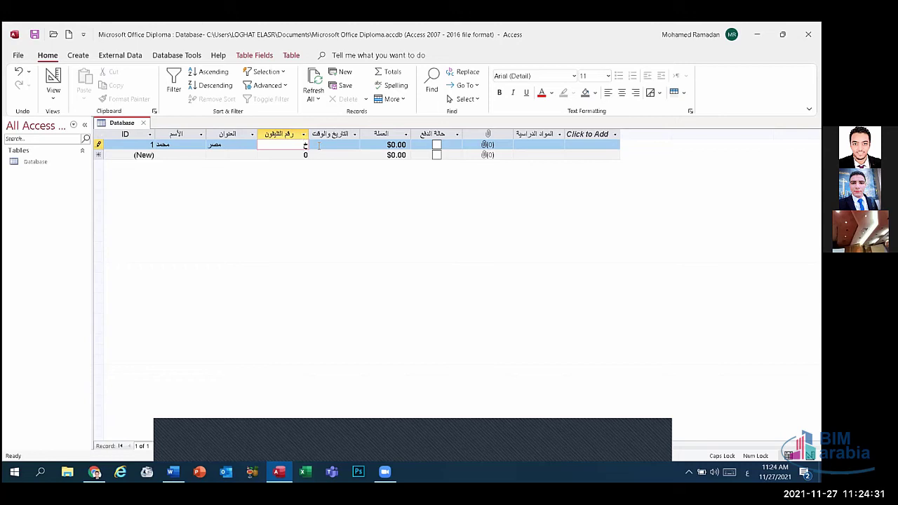
pyautogui.press('BackSpace')
pyautogui.write('011')
pyautogui.write('23')
pyautogui.write('456789')
pyautogui.click(326, 146)
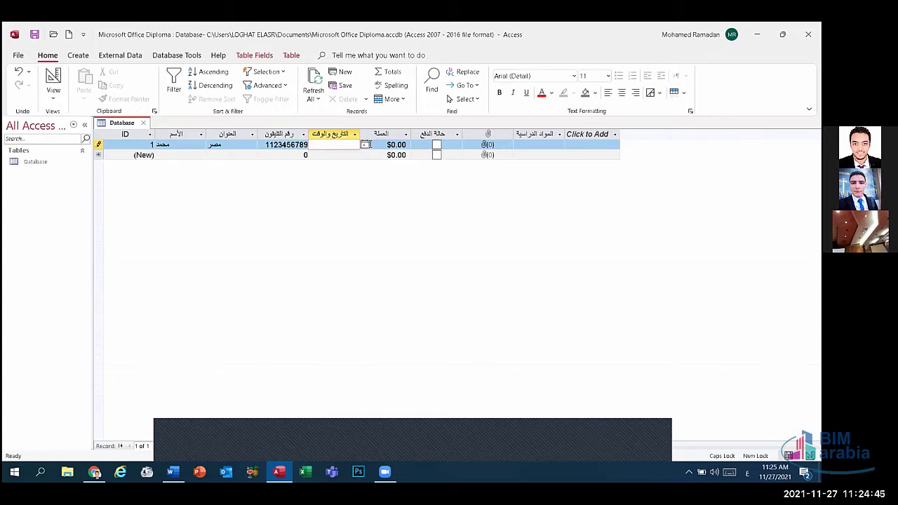
pyautogui.click(364, 146)
pyautogui.click(312, 196)
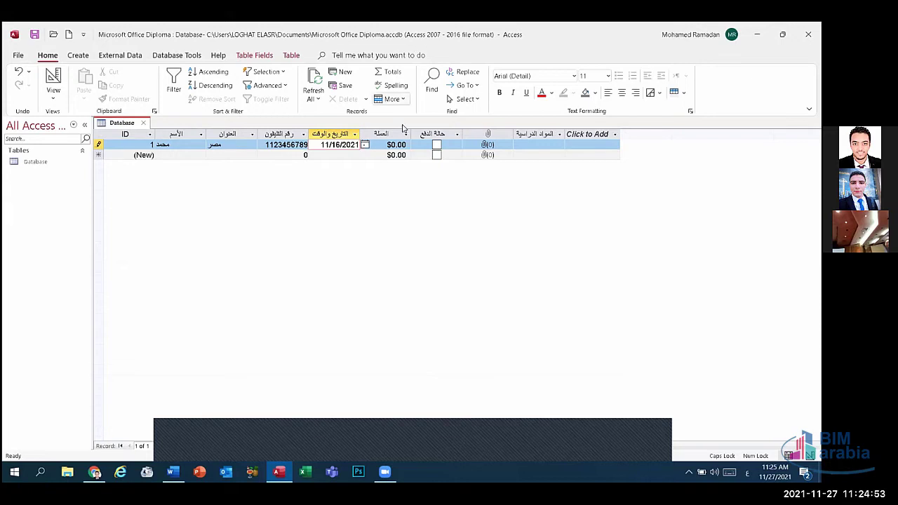
# Set the first record's amount to $50.00 and tick its payment checkbox
pyautogui.click(393, 145)
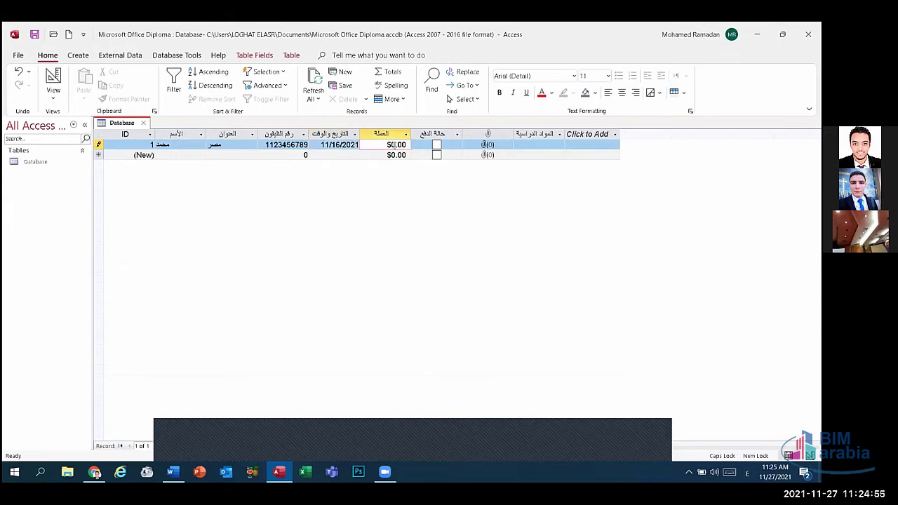
pyautogui.doubleClick(394, 144)
pyautogui.write('5')
pyautogui.write('0')
pyautogui.press('Tab')
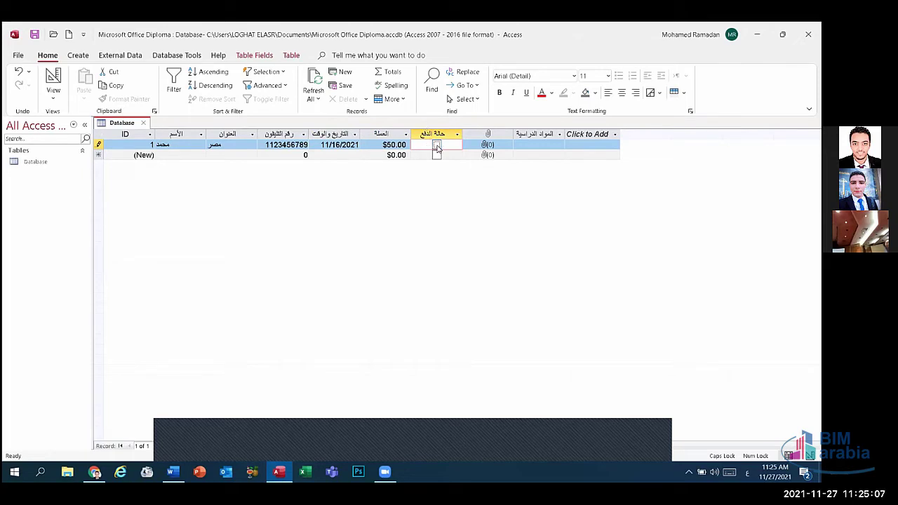
pyautogui.click(437, 144)
pyautogui.click(436, 145)
pyautogui.click(436, 144)
pyautogui.click(481, 146)
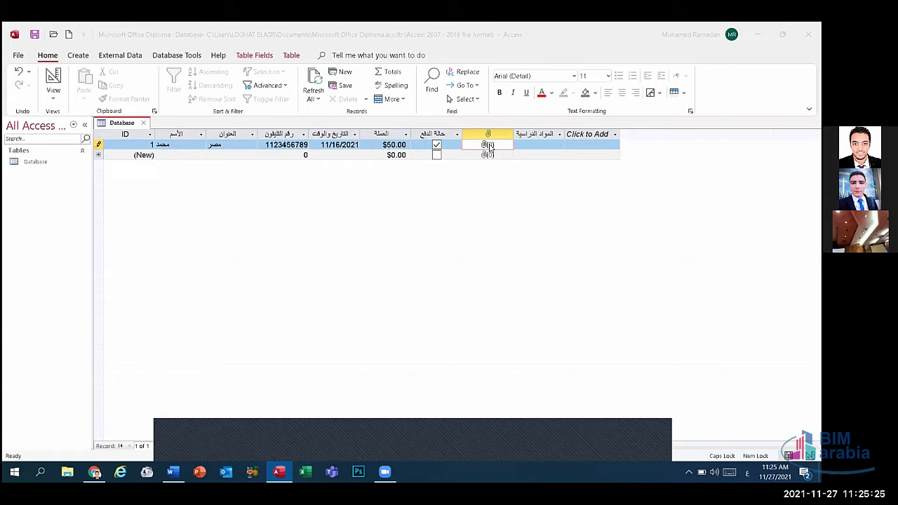
pyautogui.click(509, 175)
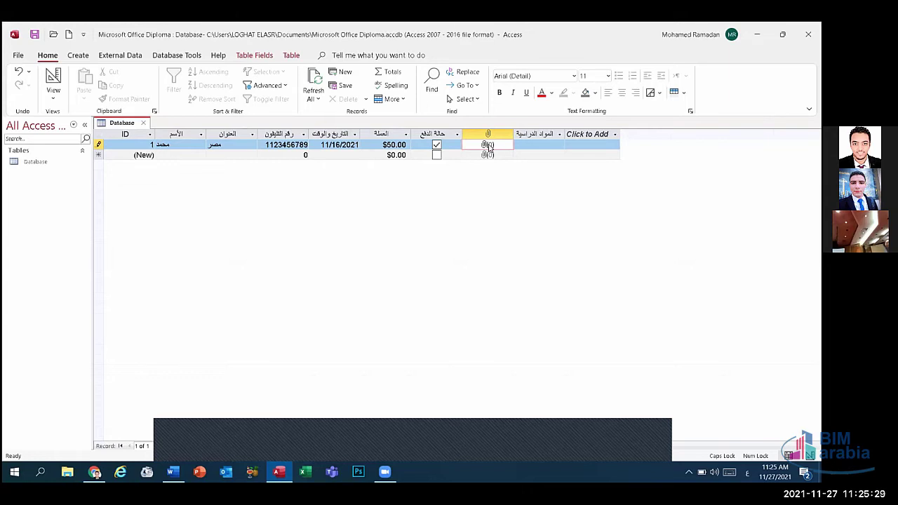
# Attach Picture1.png from the Desktop to the first record
pyautogui.doubleClick(488, 145)
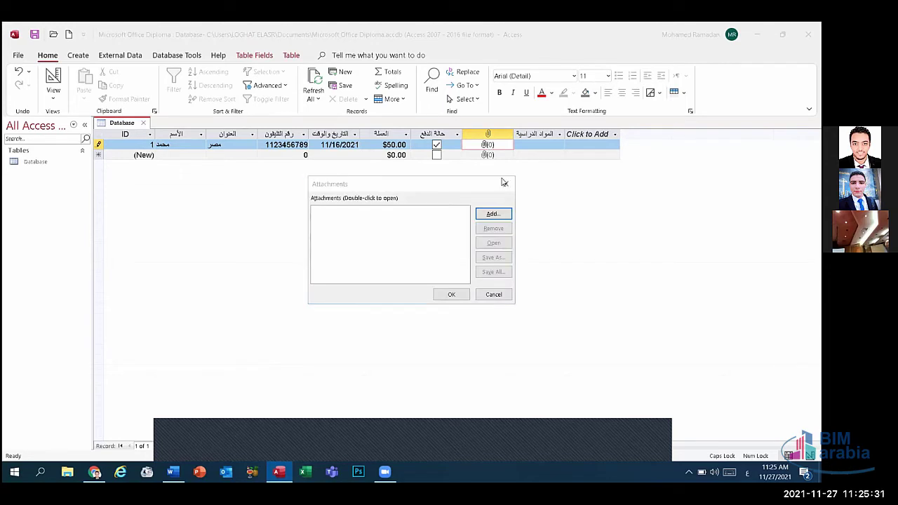
pyautogui.click(506, 184)
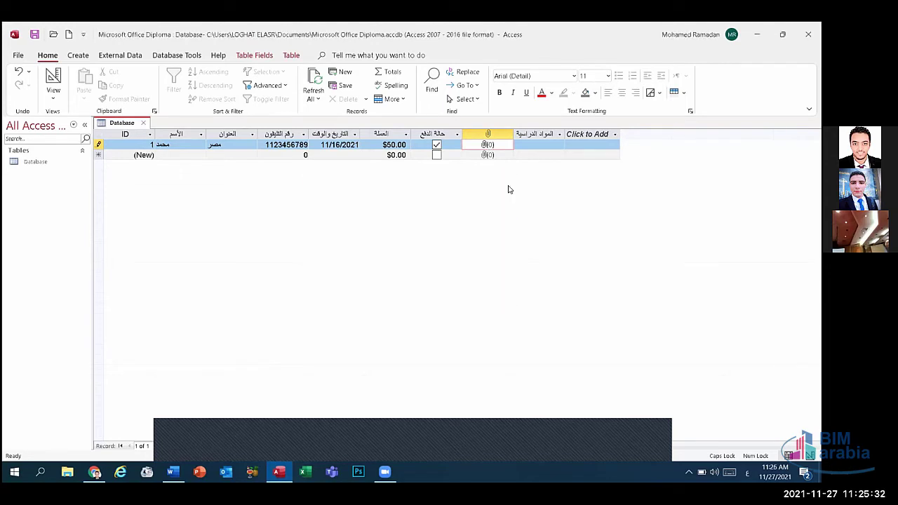
pyautogui.doubleClick(489, 146)
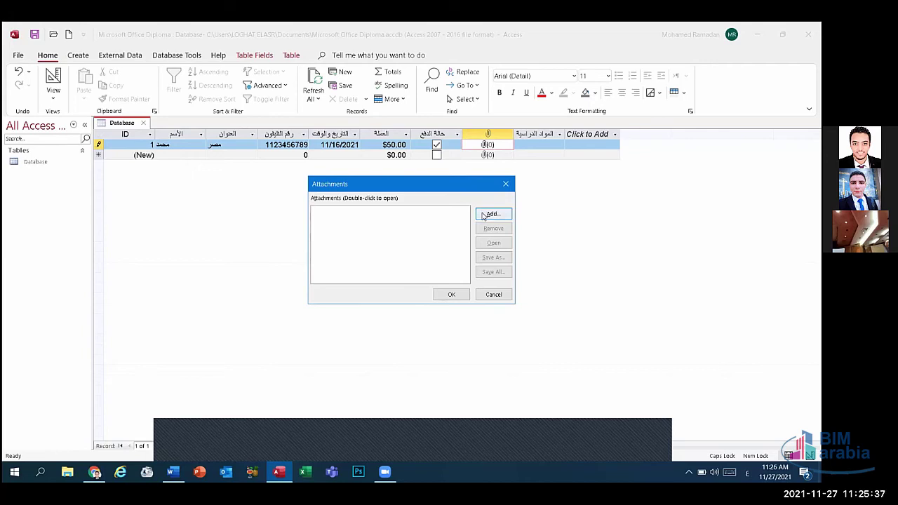
pyautogui.click(491, 214)
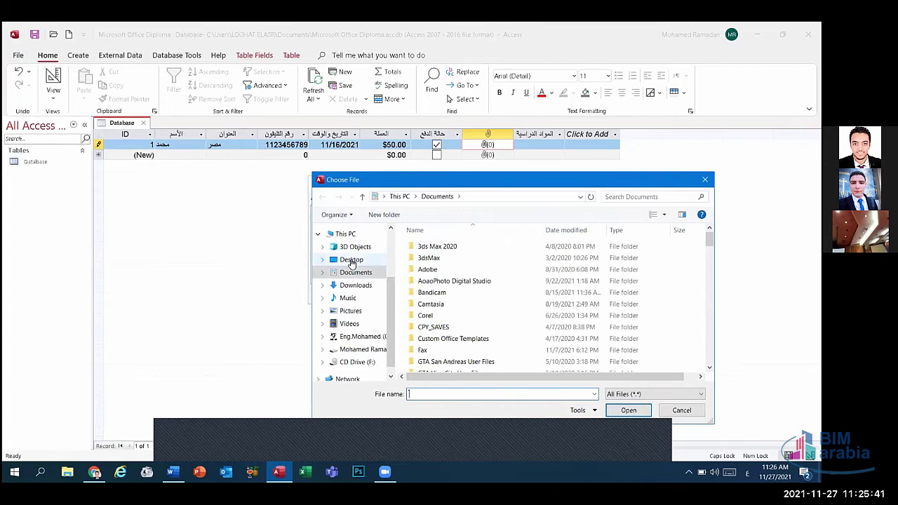
pyautogui.click(351, 259)
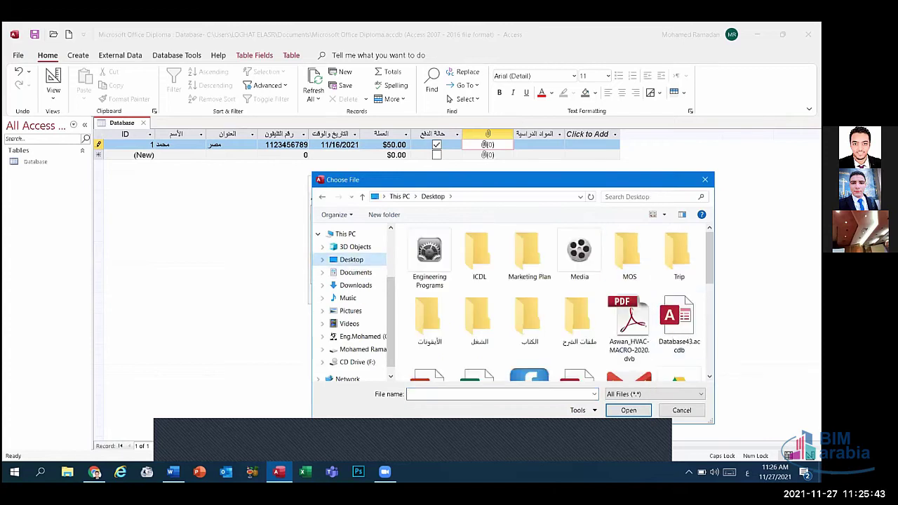
pyautogui.moveTo(707, 256); pyautogui.dragTo(708, 351)
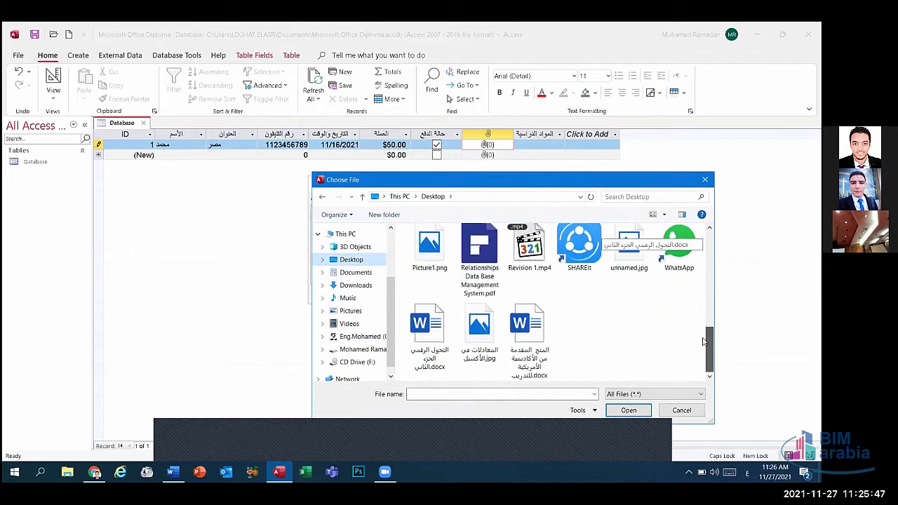
pyautogui.click(429, 249)
pyautogui.click(617, 409)
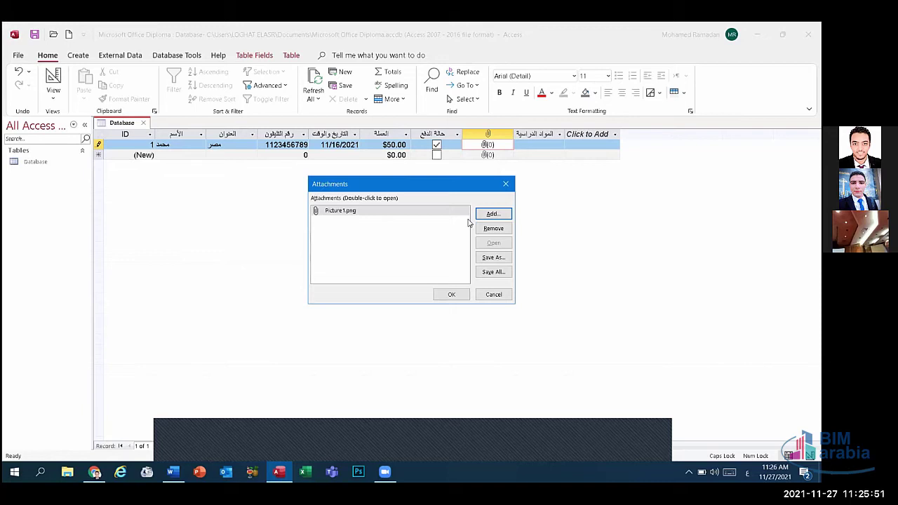
# Add Five Guys.accdb as a second attachment and confirm both files
pyautogui.click(493, 214)
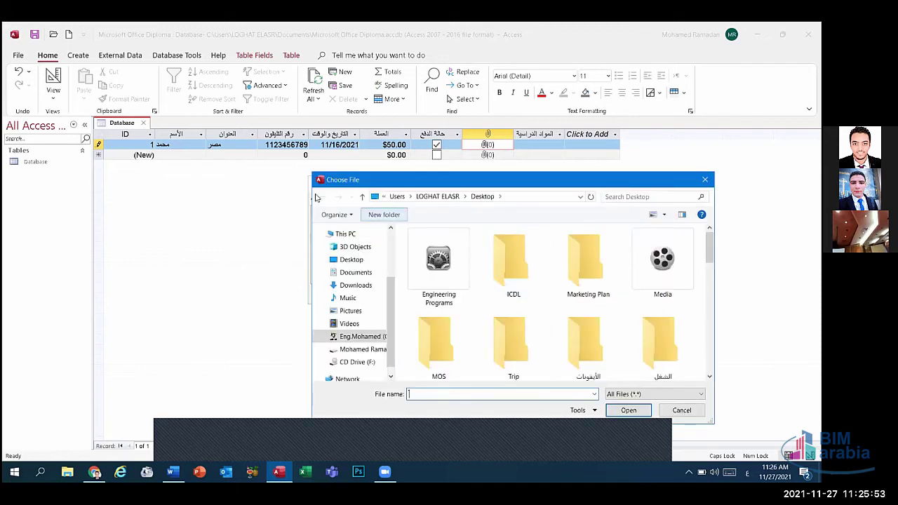
pyautogui.moveTo(709, 251); pyautogui.dragTo(709, 289)
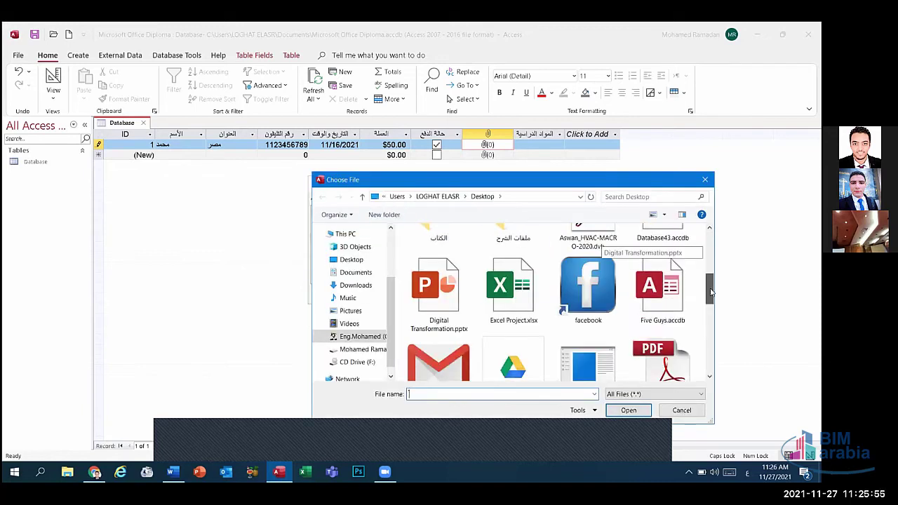
pyautogui.click(649, 276)
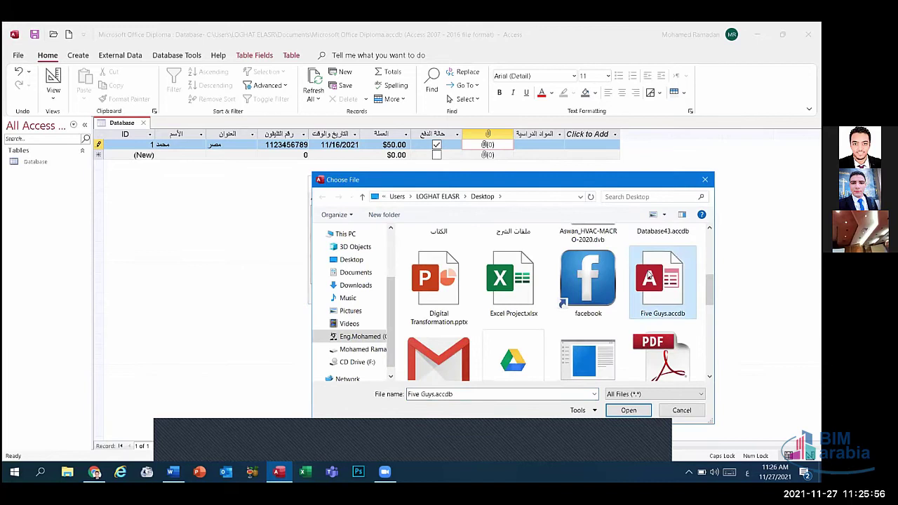
pyautogui.click(624, 411)
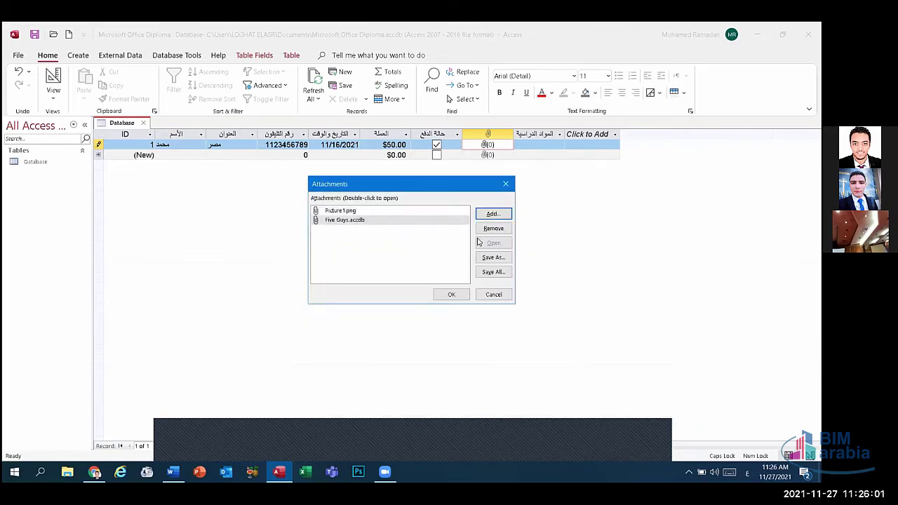
pyautogui.click(447, 297)
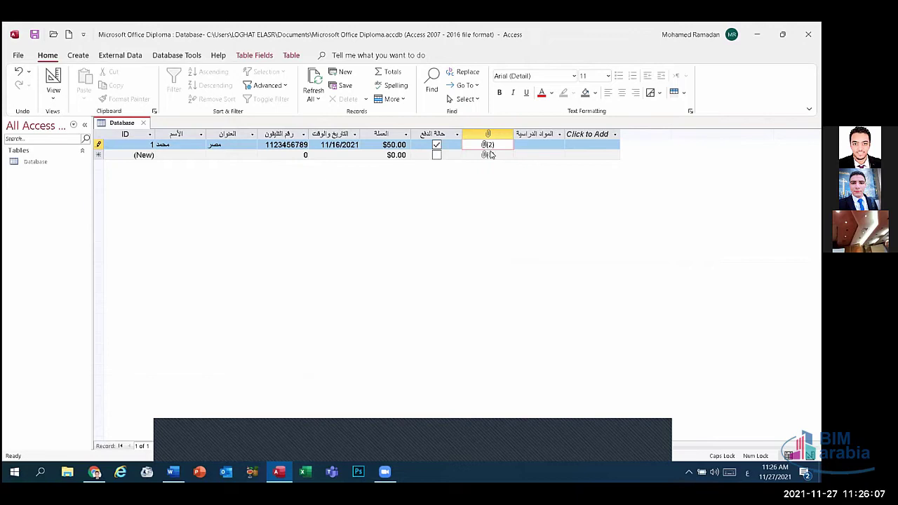
pyautogui.click(532, 143)
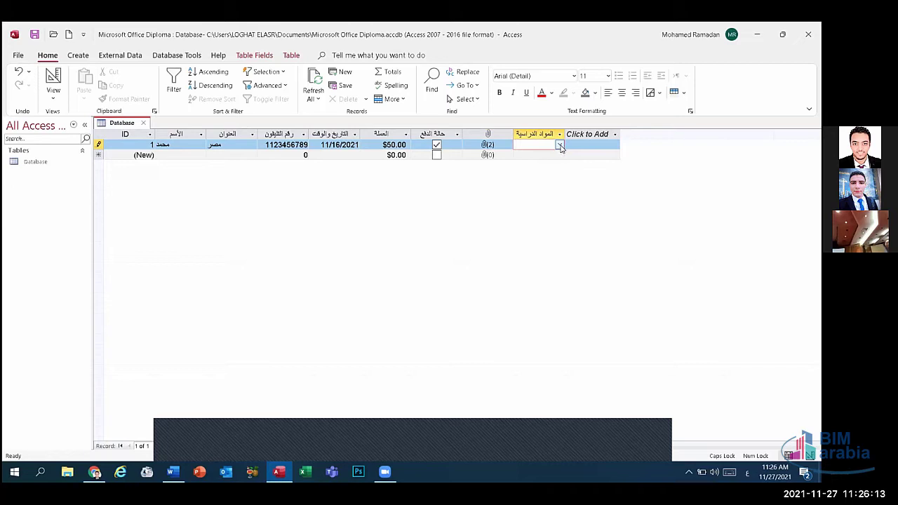
# Set the first record's course to MOS and type the second record's name
pyautogui.click(560, 145)
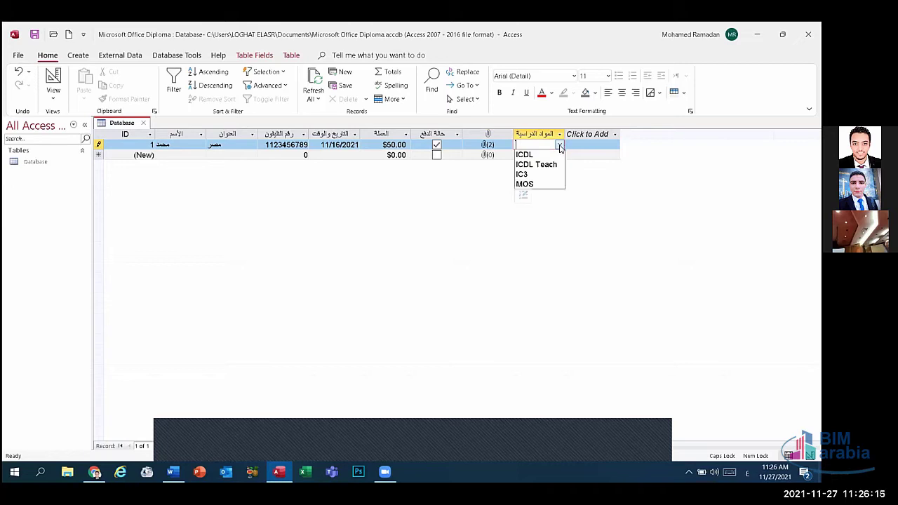
pyautogui.click(530, 184)
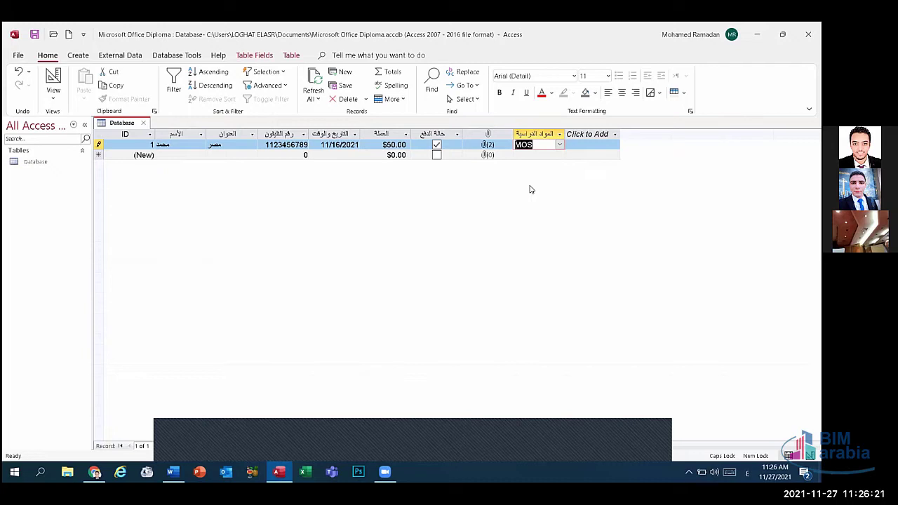
pyautogui.press('Tab')
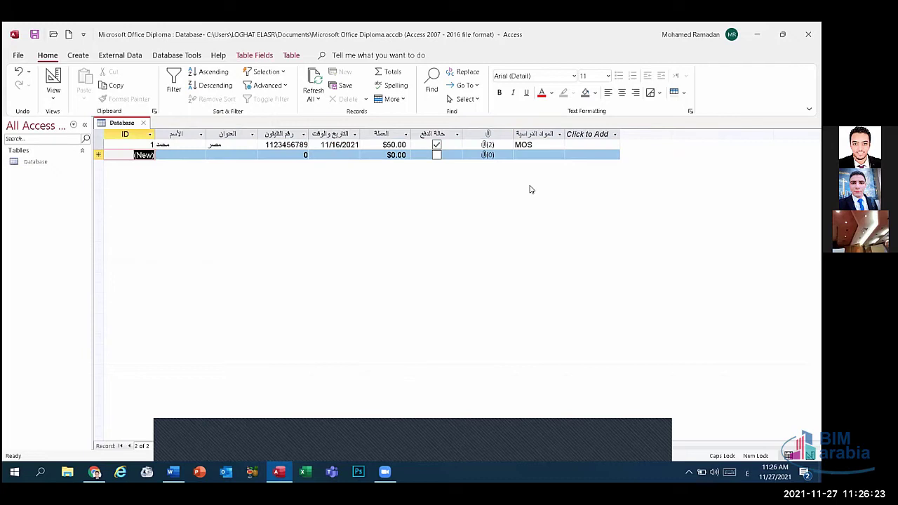
pyautogui.press('Tab')
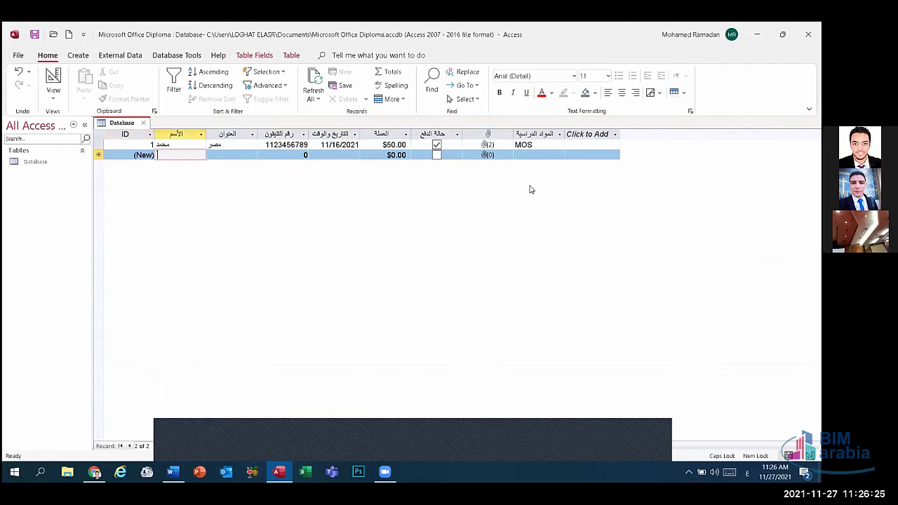
pyautogui.write('مص')
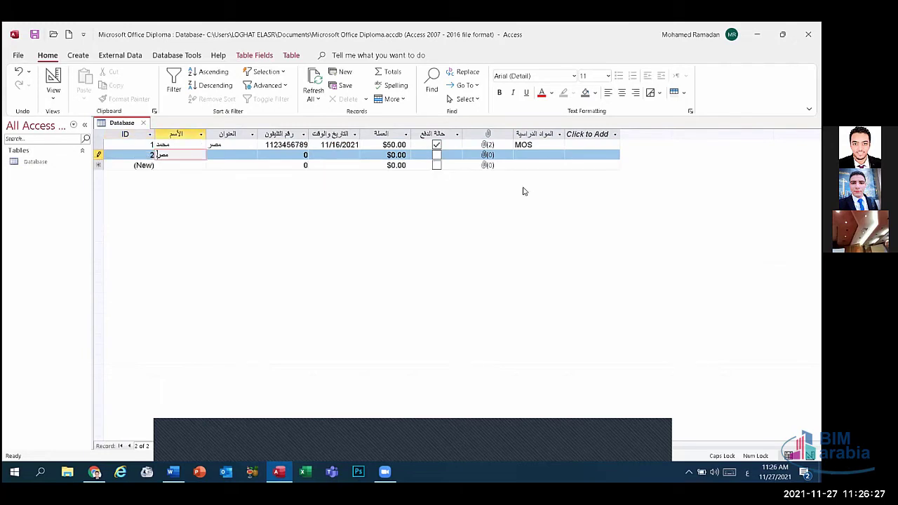
pyautogui.write('طفى')
# Give the second record address مصر, a phone number and date 11/11/2021
pyautogui.click(222, 155)
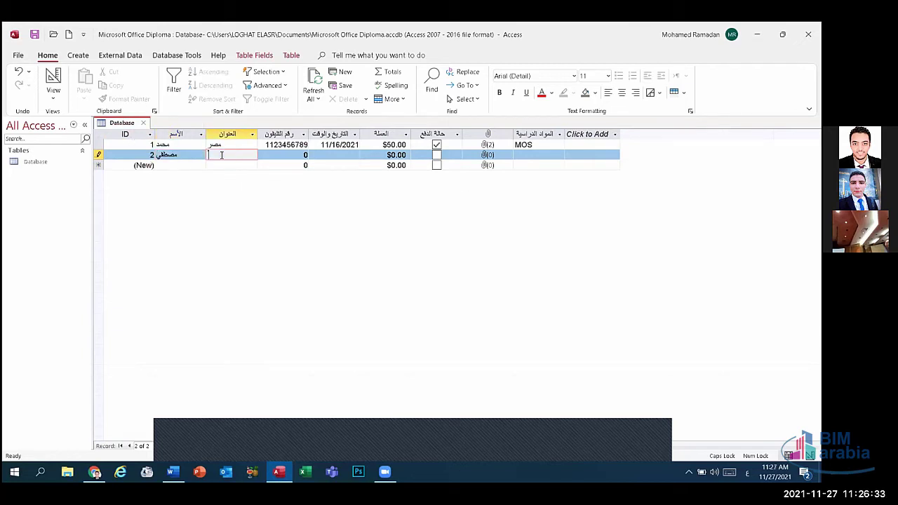
pyautogui.write('مصر')
pyautogui.press('Tab')
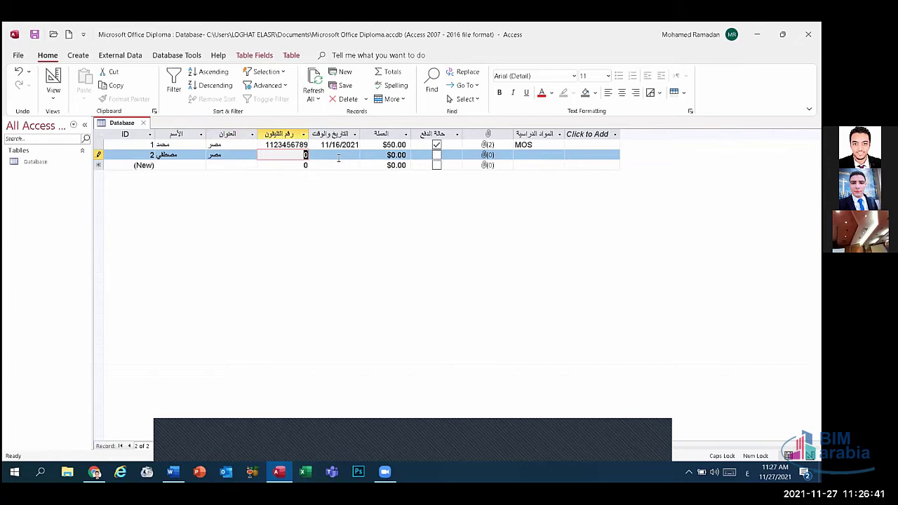
pyautogui.write('0')
pyautogui.write('1')
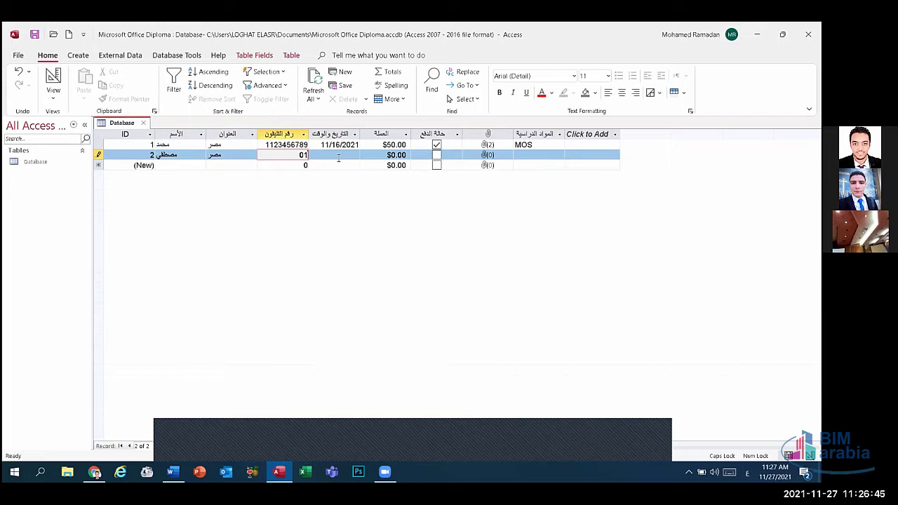
pyautogui.write('1')
pyautogui.write('98765432')
pyautogui.press('Tab')
pyautogui.click(365, 154)
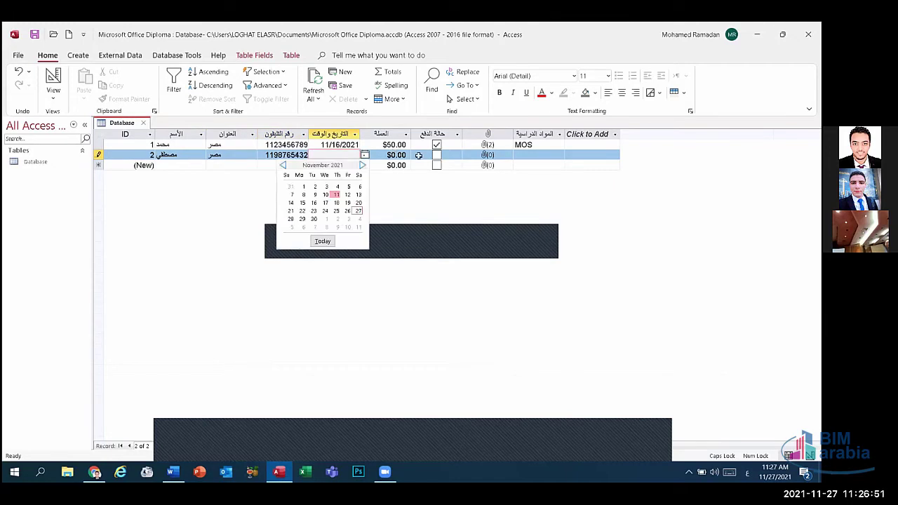
pyautogui.click(332, 191)
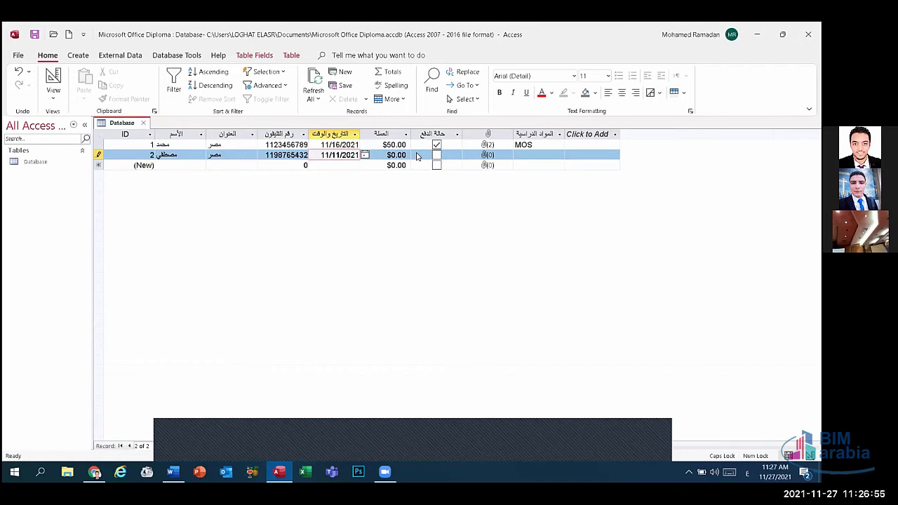
# Choose IC3 as the second record's course from the lookup list
pyautogui.click(511, 155)
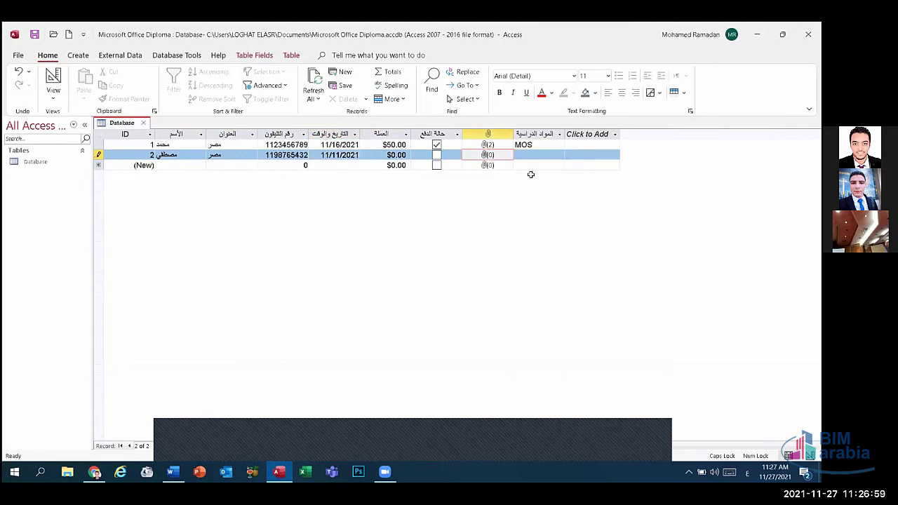
pyautogui.press('Tab')
pyautogui.hotkey('alt', 'Down')
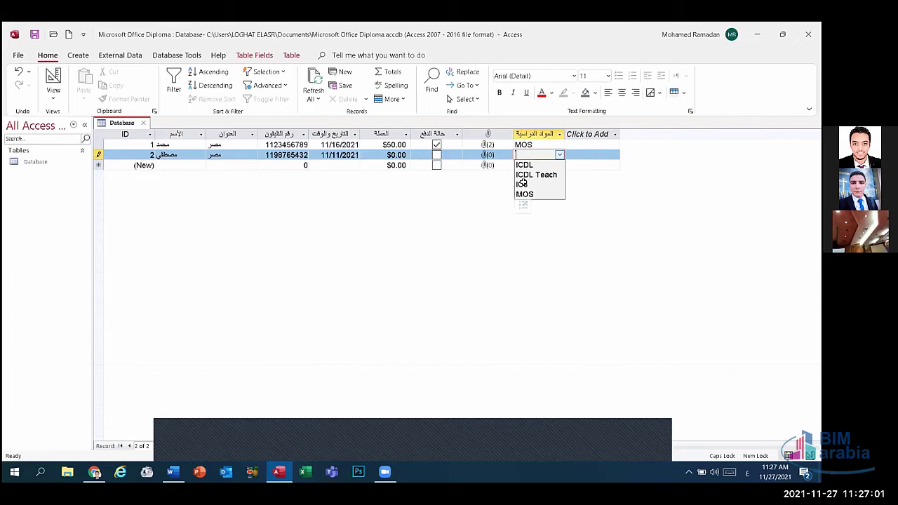
pyautogui.press('Down')
pyautogui.press('Down')
pyautogui.press('Down')
pyautogui.press('Return')
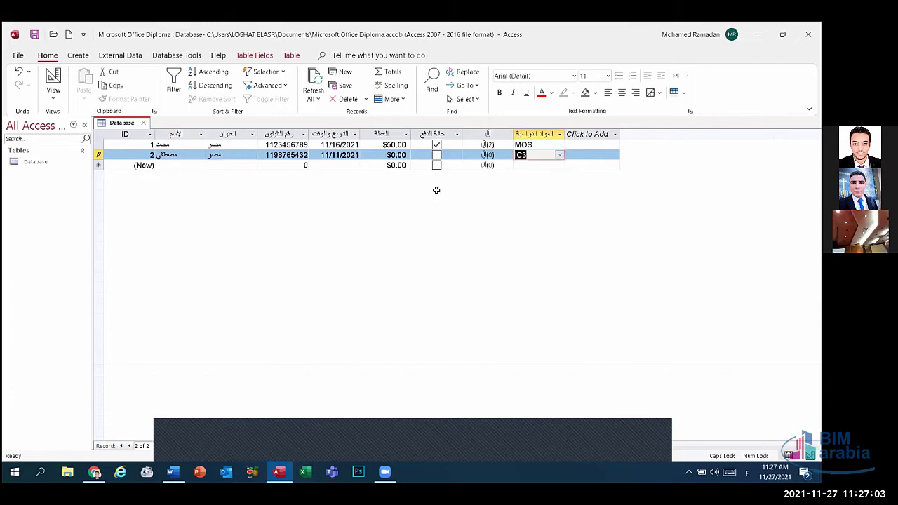
pyautogui.click(161, 165)
# Fill in the third record's name, address مصر and phone number
pyautogui.write('احمد')
pyautogui.press('Tab')
pyautogui.write('مصر')
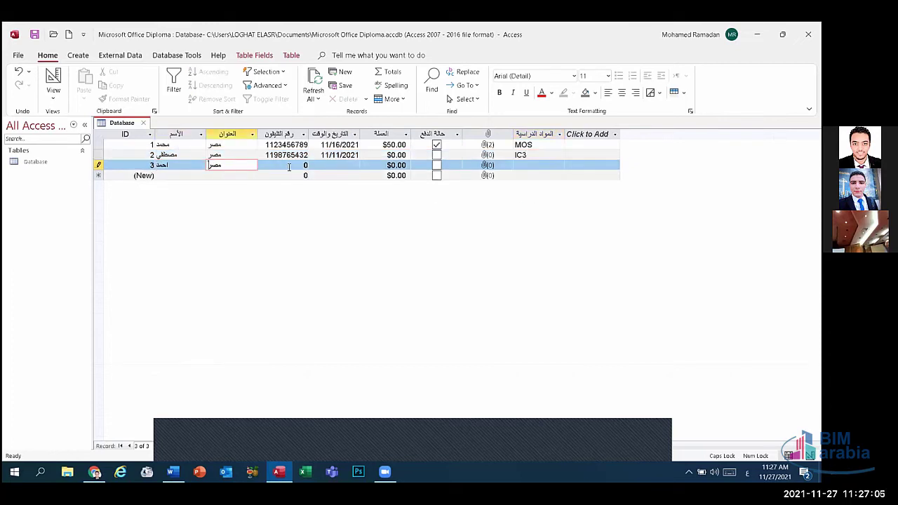
pyautogui.press('Tab')
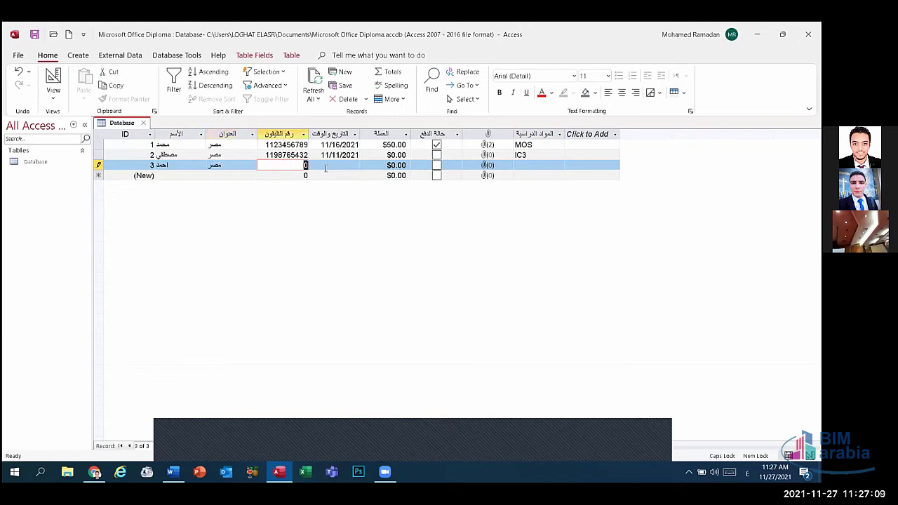
pyautogui.press('F2')
pyautogui.write('10')
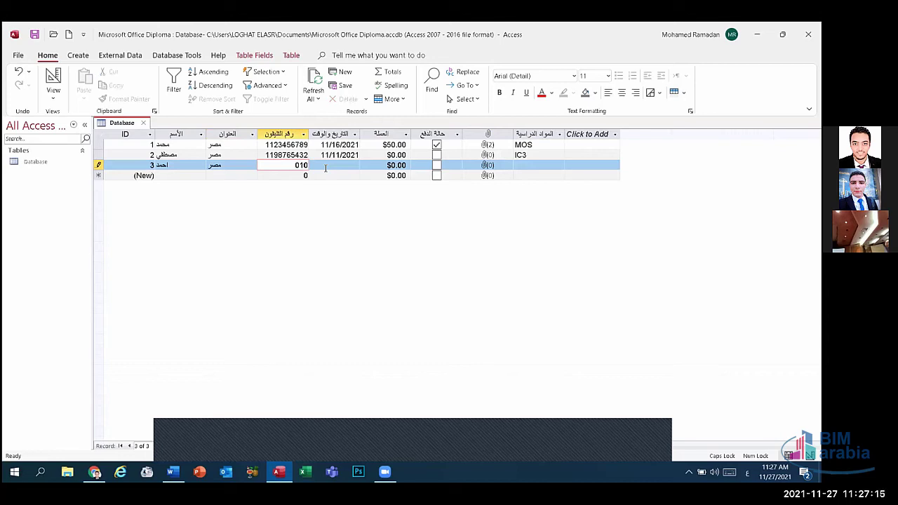
pyautogui.write('987')
pyautogui.write('6543')
pyautogui.write('245')
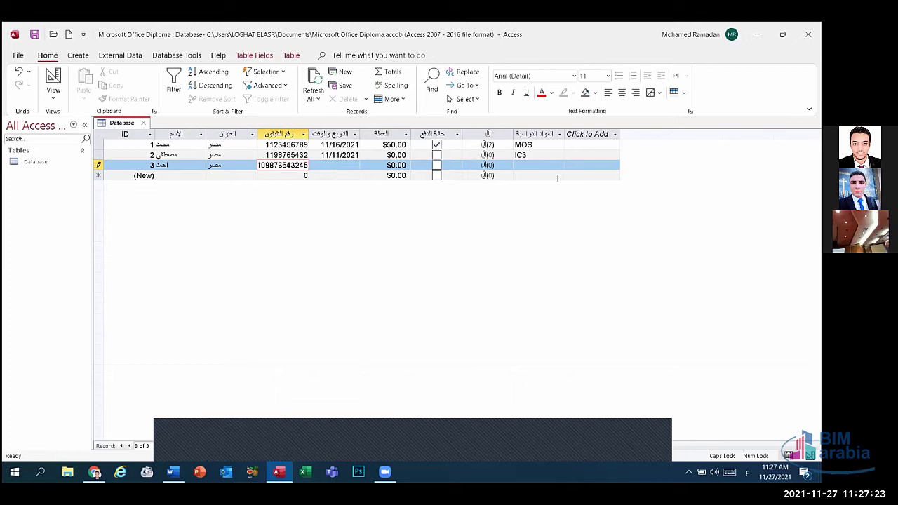
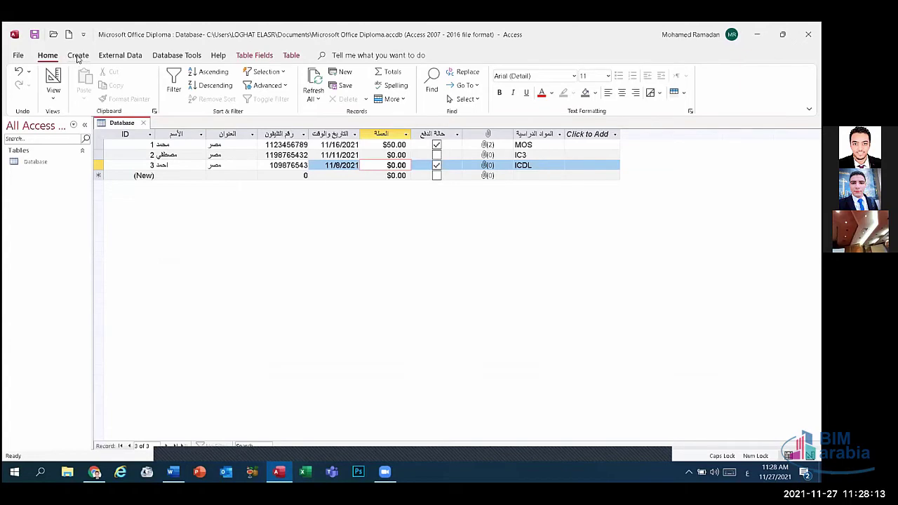
# Start a blank query design and add the Database table to it
pyautogui.click(78, 56)
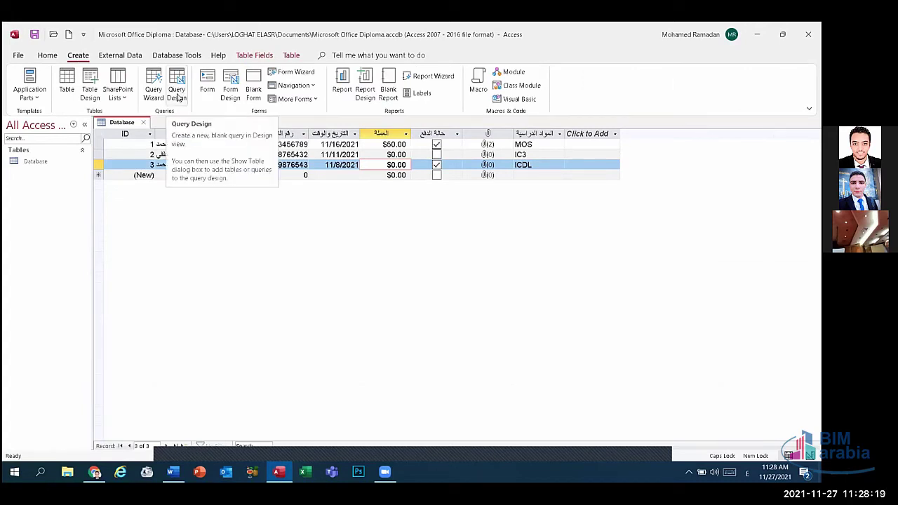
pyautogui.click(176, 95)
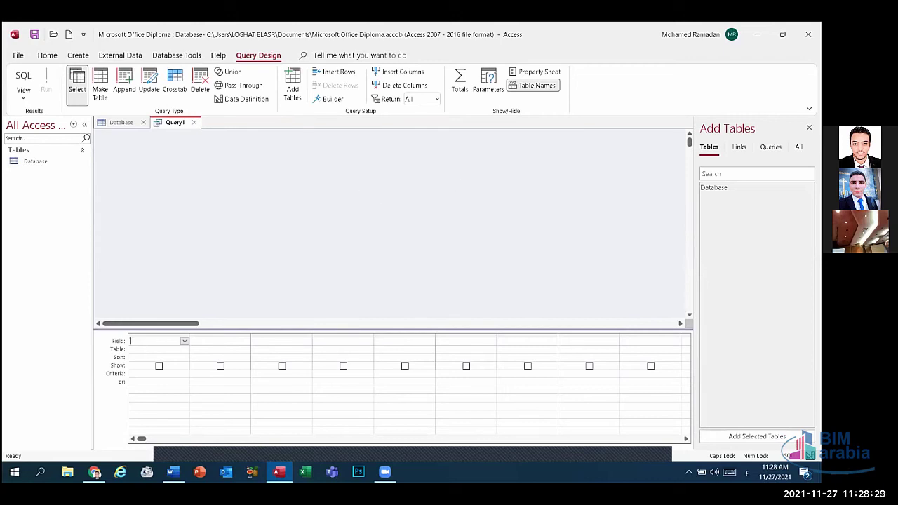
pyautogui.click(732, 188)
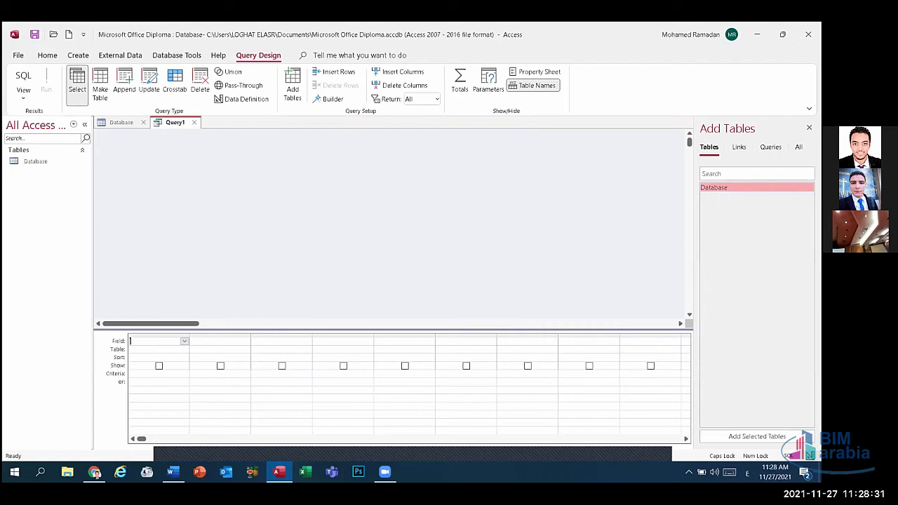
pyautogui.click(757, 436)
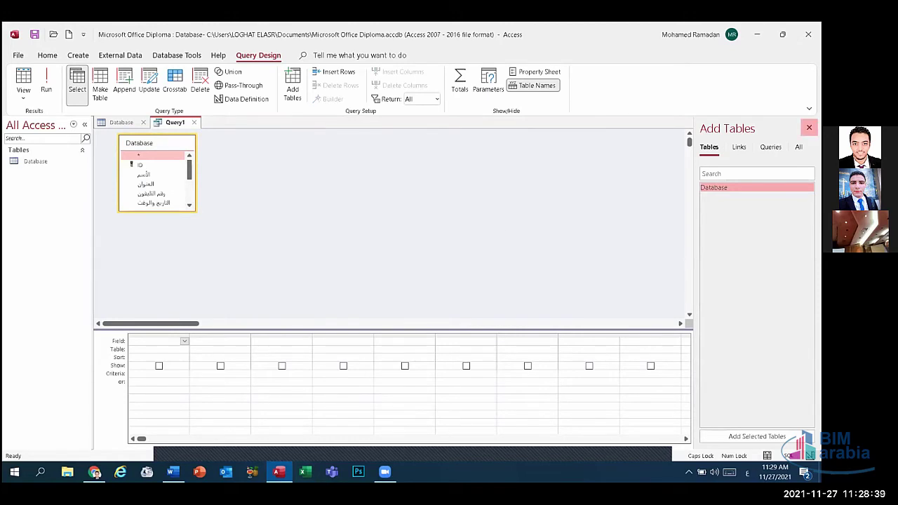
# Enlarge and reposition the Database field list with the attachment field collapsed, then view the Database datasheet
pyautogui.click(809, 128)
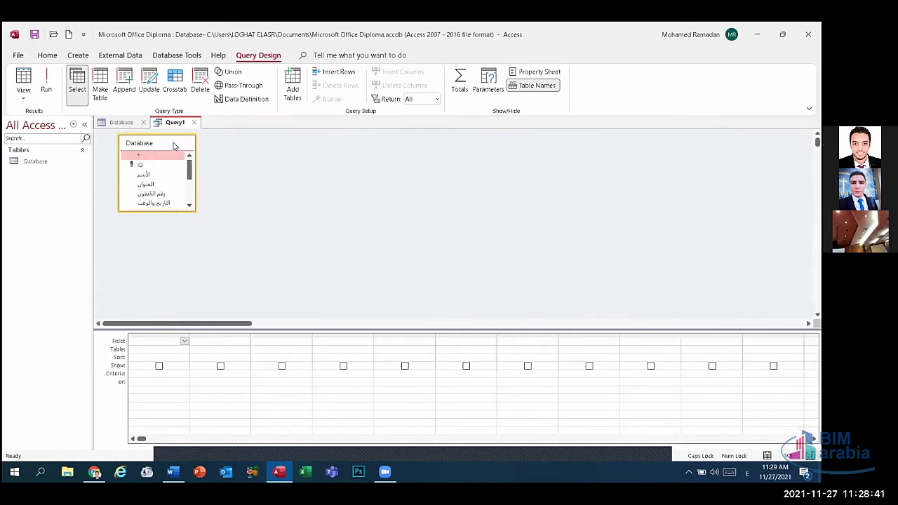
pyautogui.moveTo(166, 143); pyautogui.dragTo(221, 155)
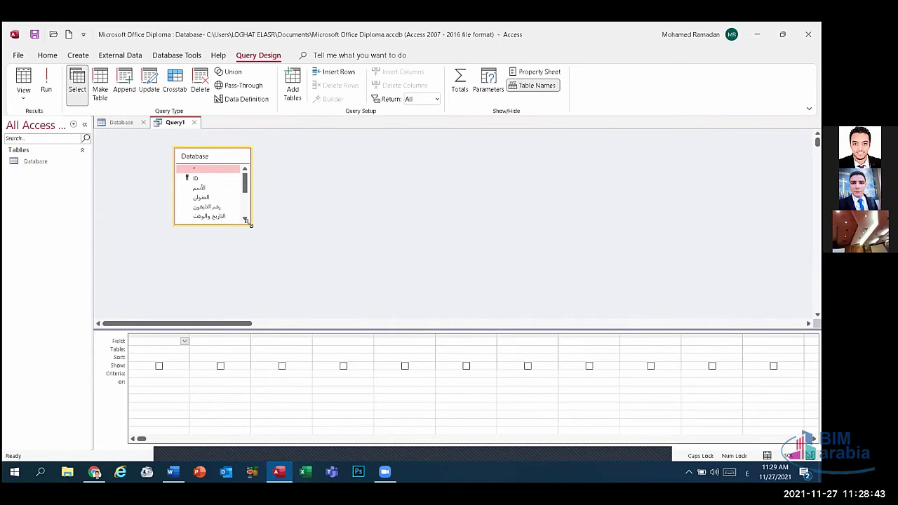
pyautogui.moveTo(251, 224); pyautogui.dragTo(370, 294)
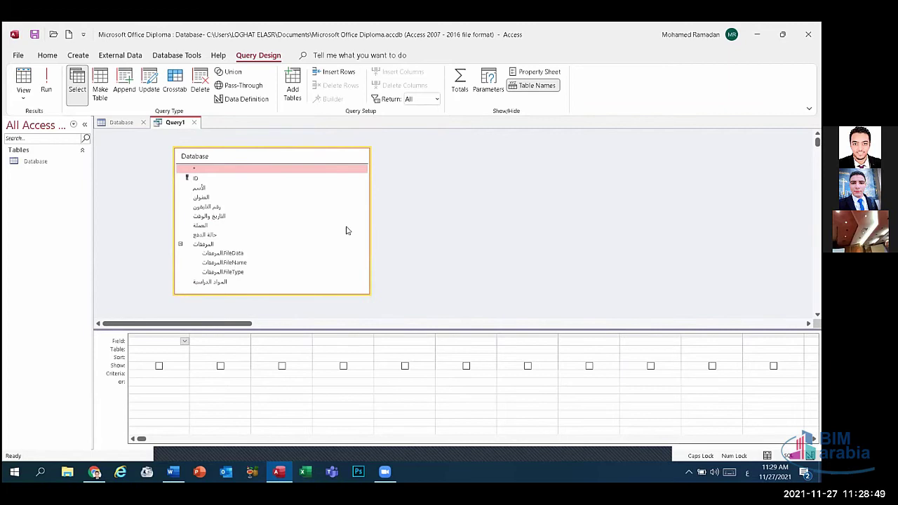
pyautogui.moveTo(211, 156); pyautogui.dragTo(287, 151)
pyautogui.click(256, 239)
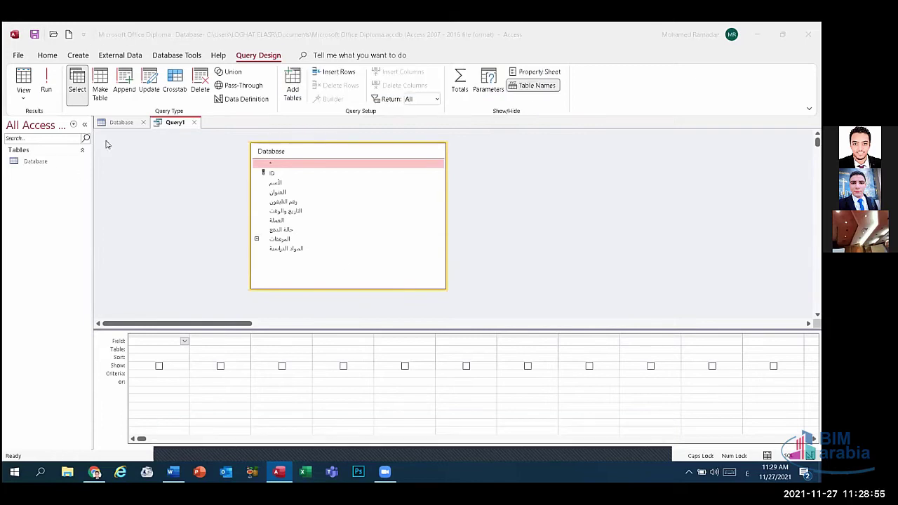
pyautogui.click(131, 125)
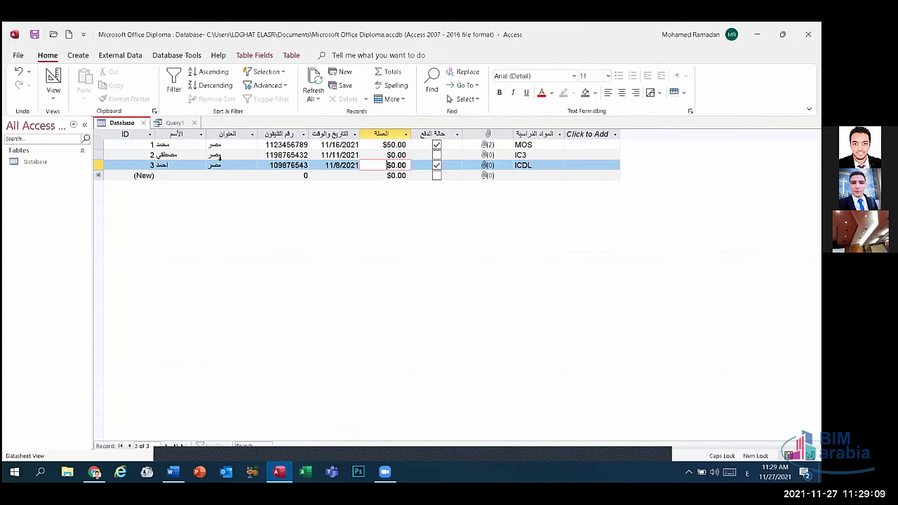
# In Query1, put الأسم in the first grid column and رقم التليفون in the second
pyautogui.click(177, 123)
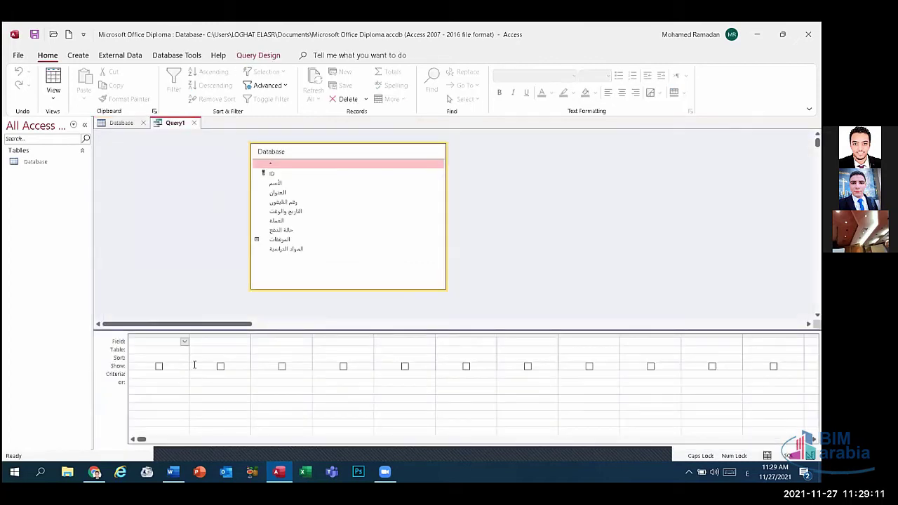
pyautogui.click(183, 342)
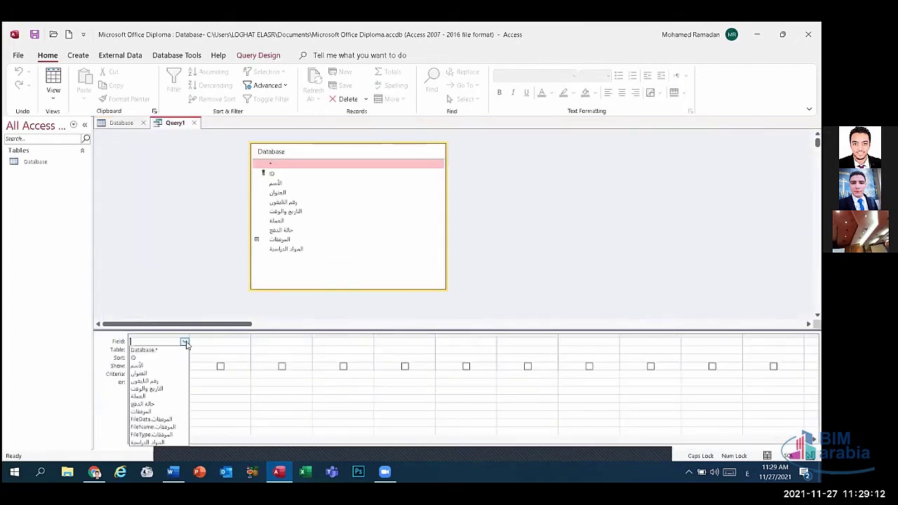
pyautogui.click(160, 365)
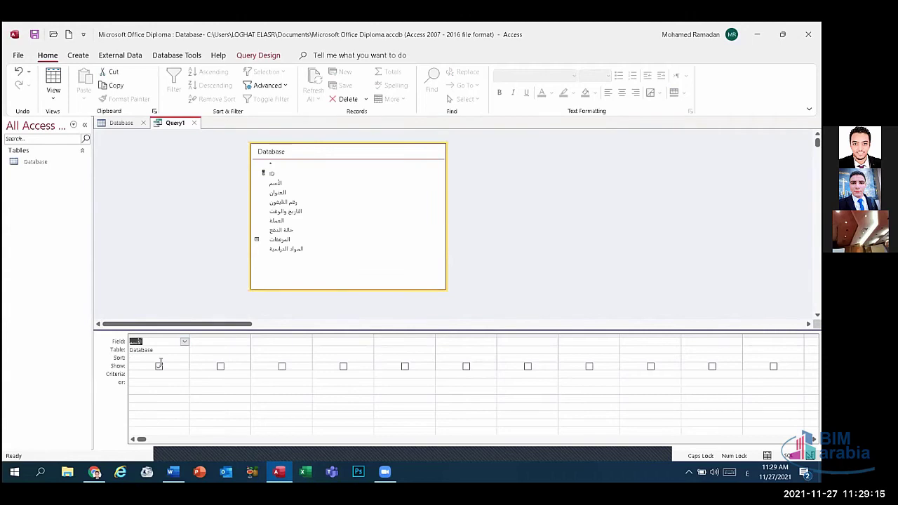
pyautogui.click(209, 342)
pyautogui.click(245, 342)
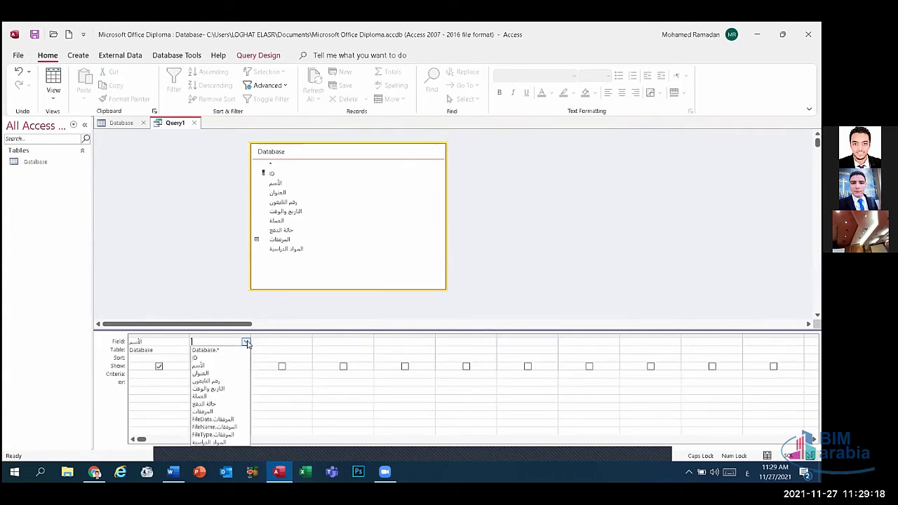
pyautogui.click(221, 382)
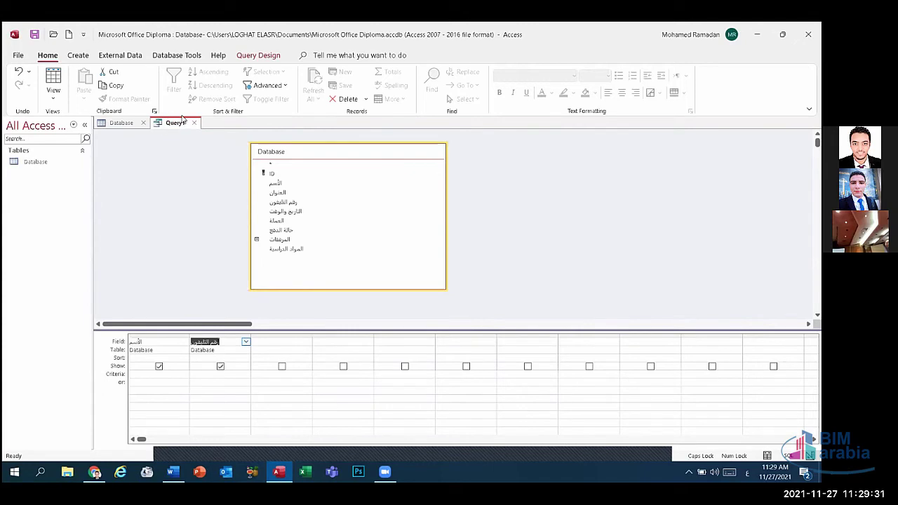
# Save the query under the name استعلام
pyautogui.rightClick(176, 125)
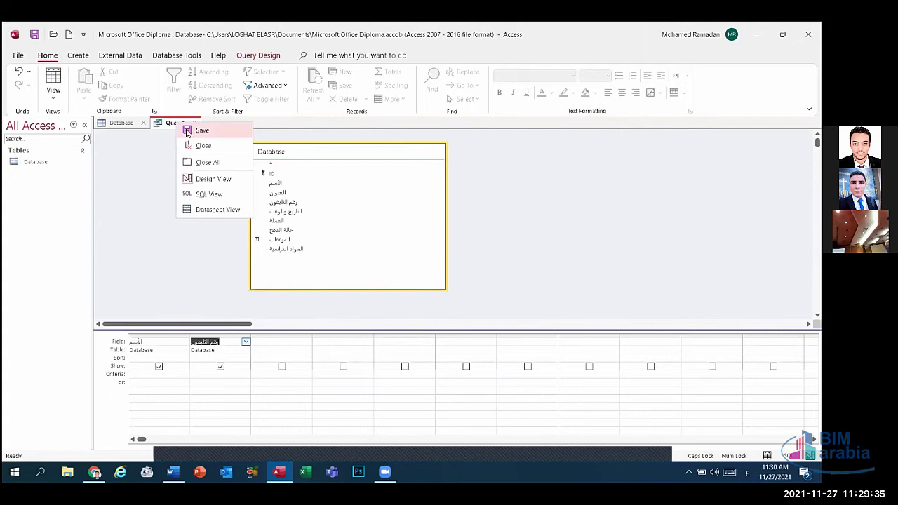
pyautogui.click(188, 133)
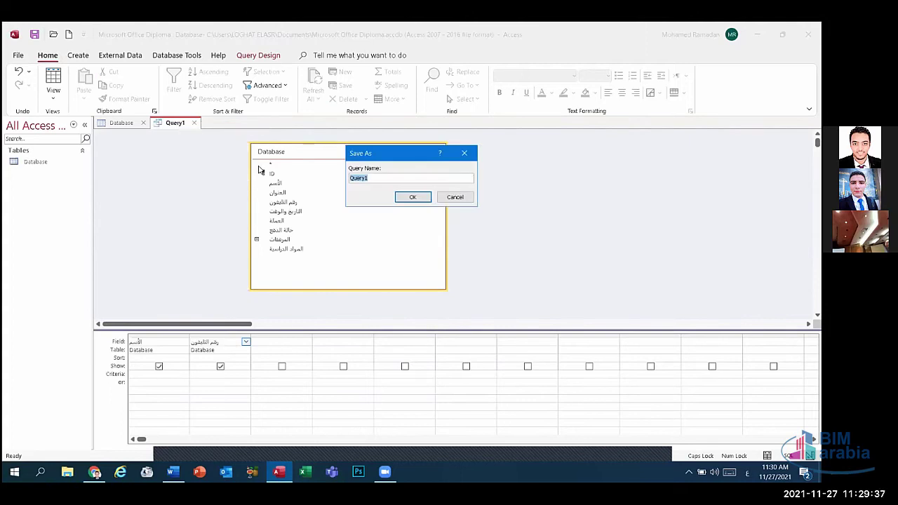
pyautogui.press('BackSpace')
pyautogui.write('استعلام')
pyautogui.click(412, 196)
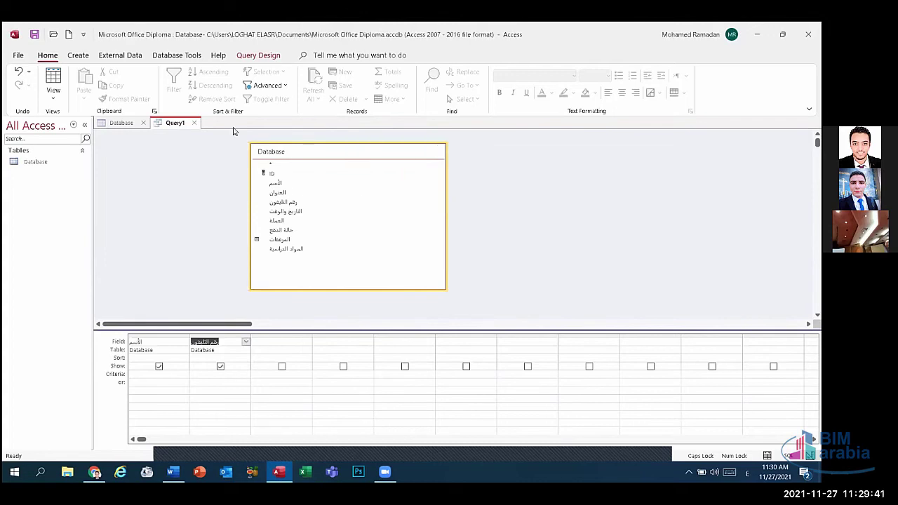
# Close the query design, open استعلام to check its results, then reopen the Database table
pyautogui.rightClick(174, 123)
pyautogui.click(204, 207)
pyautogui.click(129, 122)
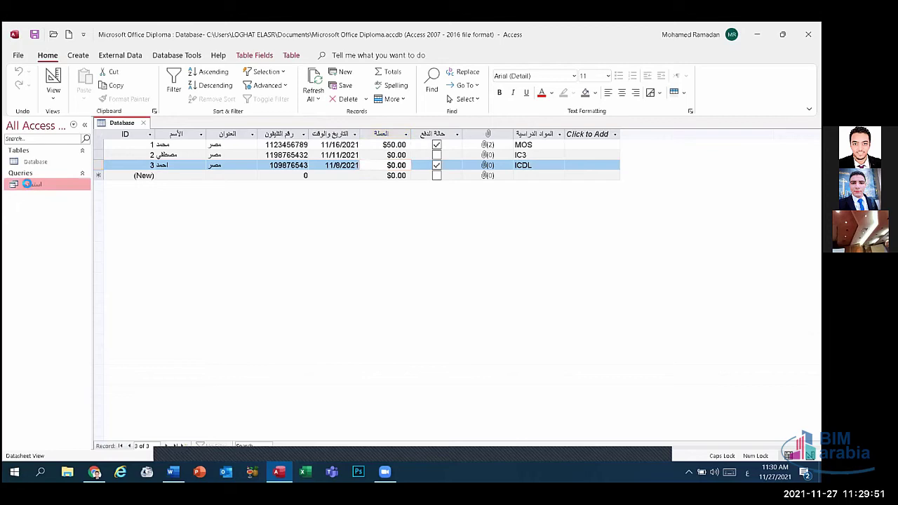
pyautogui.doubleClick(28, 185)
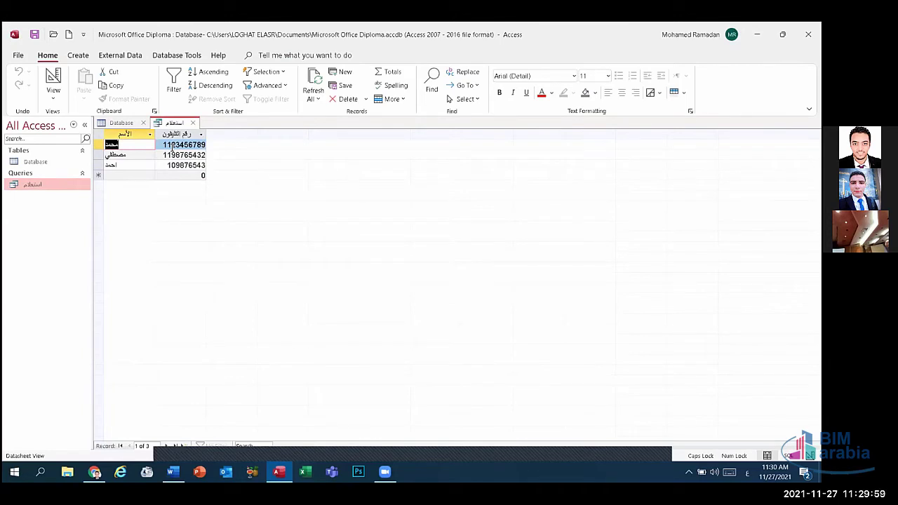
pyautogui.doubleClick(28, 162)
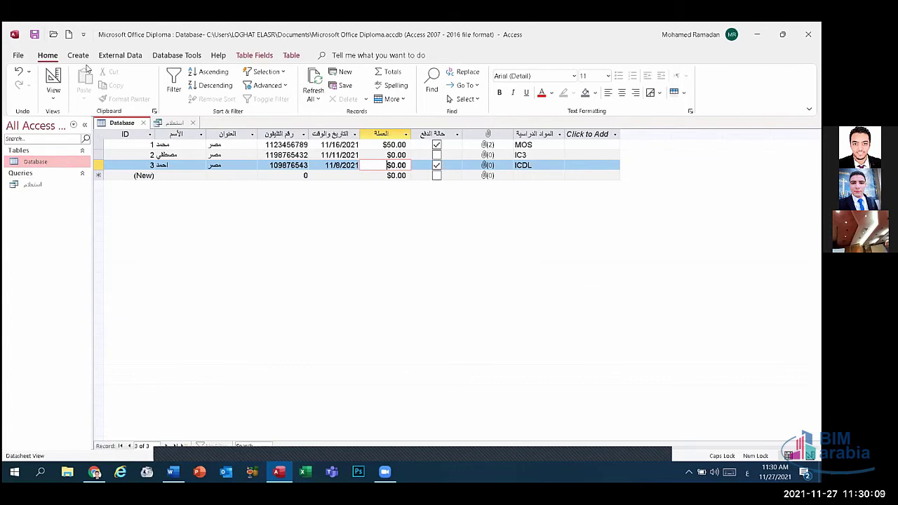
# Create a quick form from the Database table
pyautogui.click(79, 55)
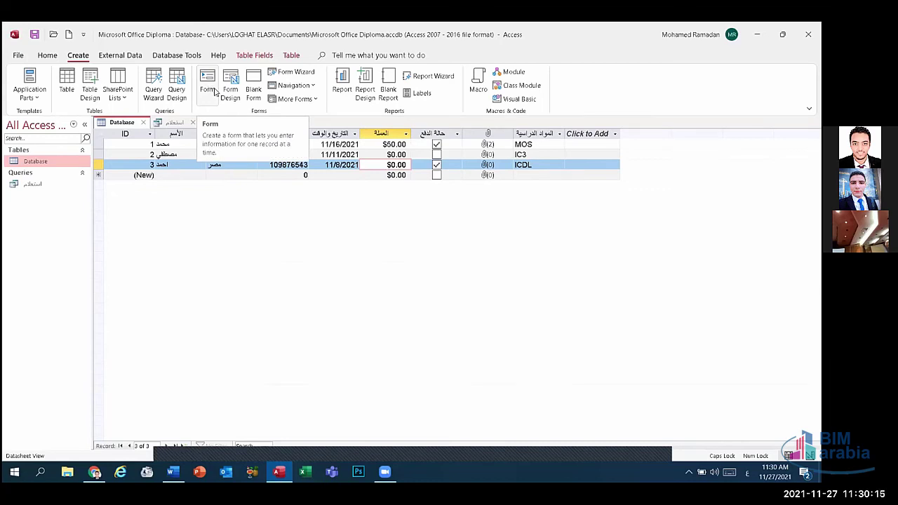
pyautogui.click(211, 86)
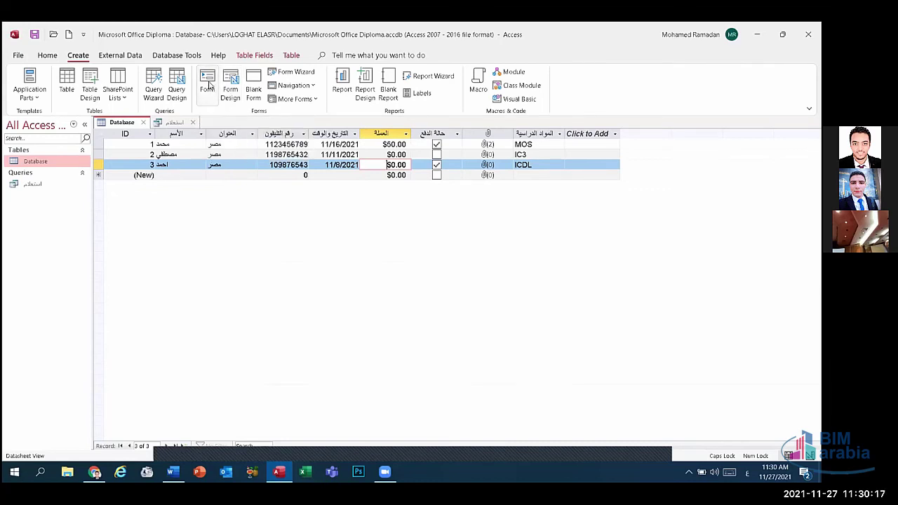
pyautogui.click(208, 84)
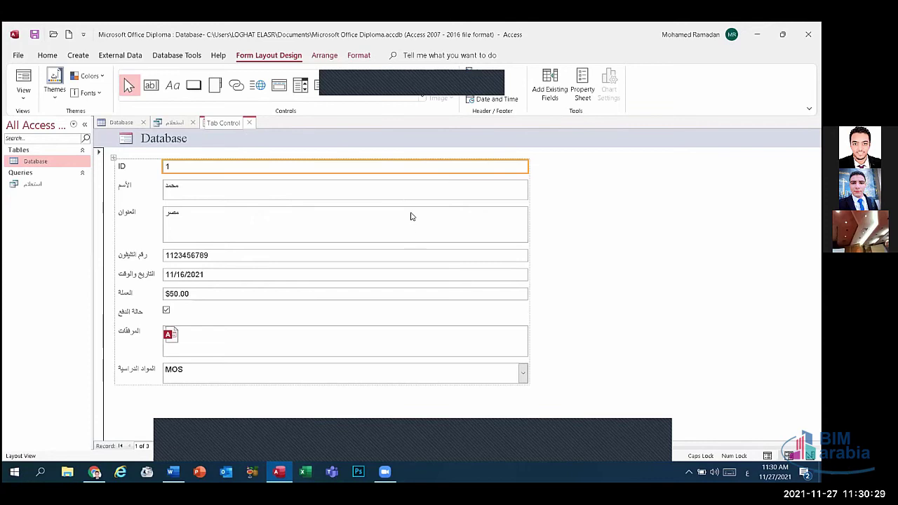
# Save the form as استمارة and close it
pyautogui.rightClick(223, 123)
pyautogui.click(242, 131)
pyautogui.press('BackSpace')
pyautogui.write('اس')
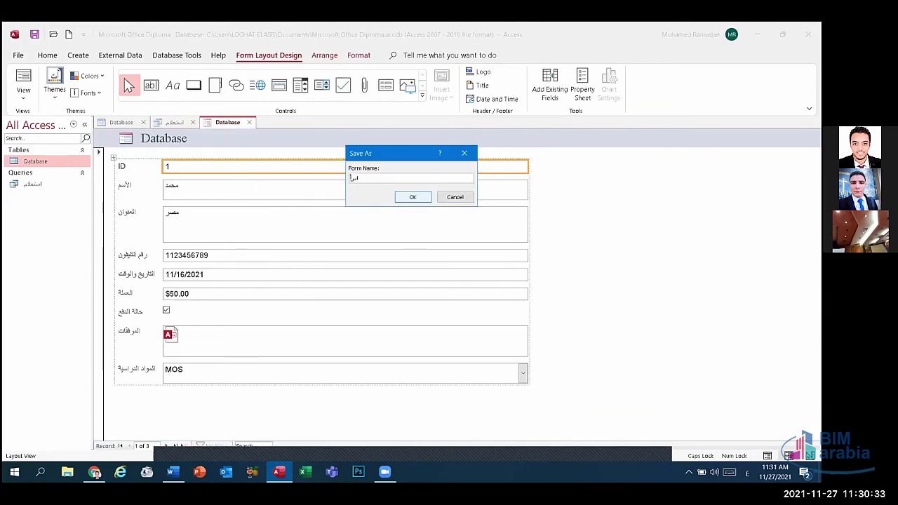
pyautogui.write('تمارة')
pyautogui.press('Return')
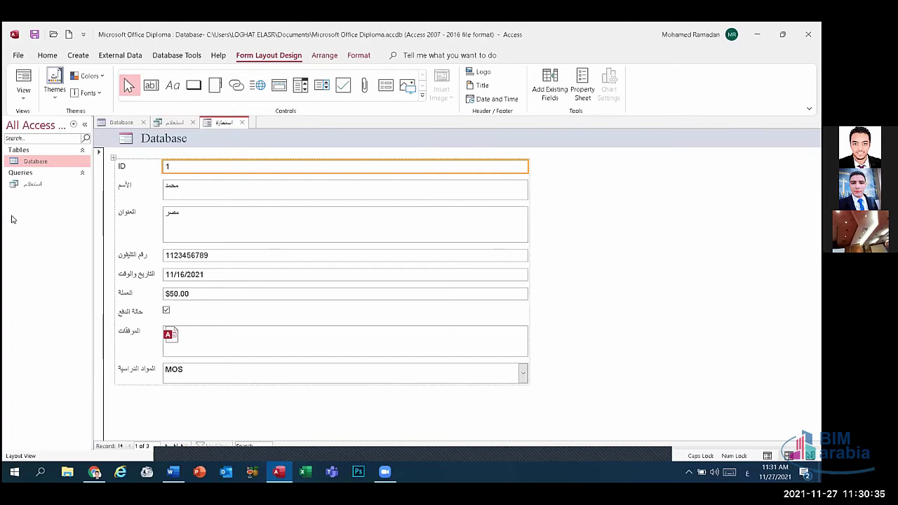
pyautogui.click(19, 209)
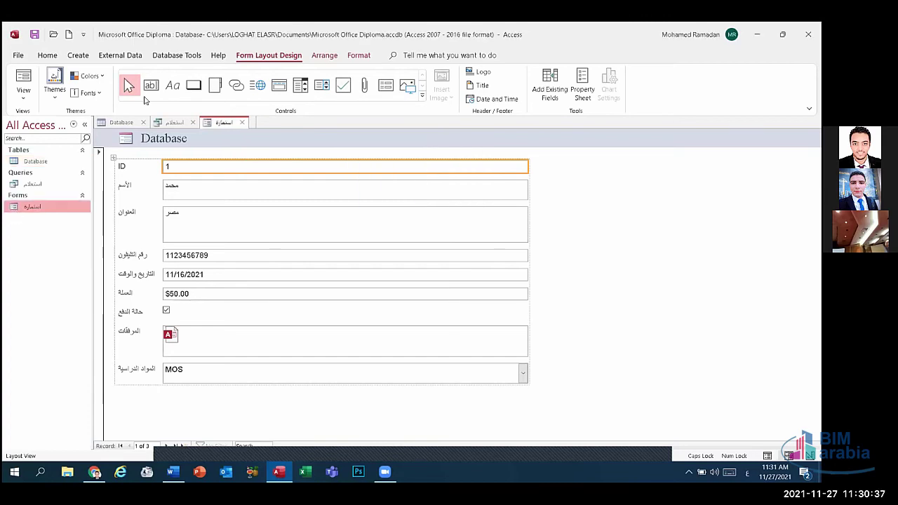
pyautogui.rightClick(234, 125)
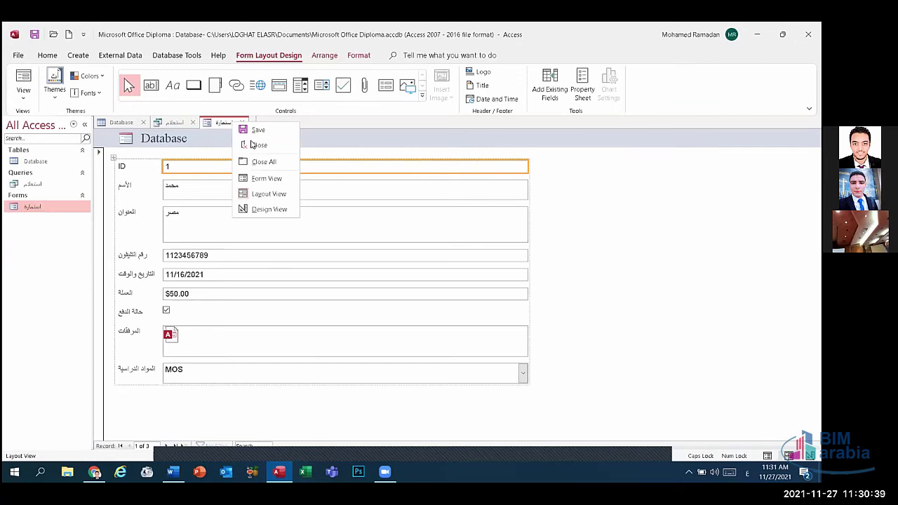
pyautogui.click(254, 145)
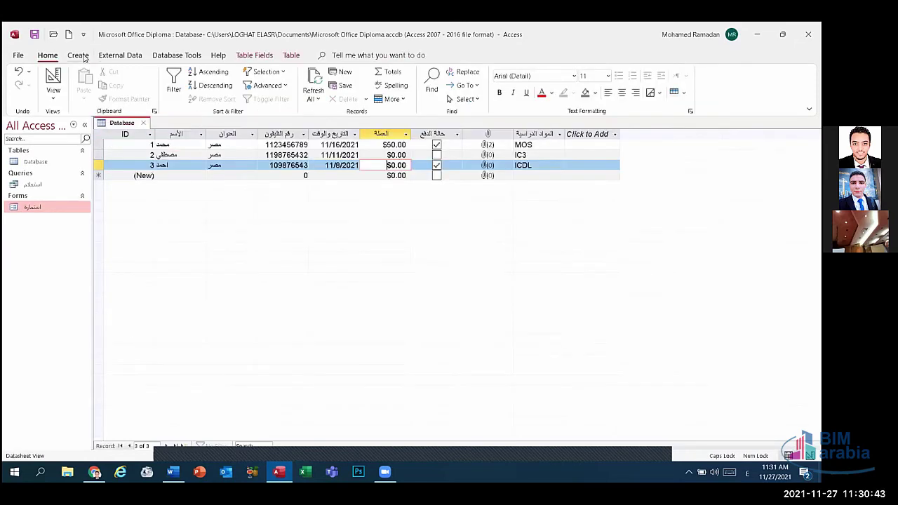
# Generate a quick report from the Database table and start naming it in Save As
pyautogui.click(78, 56)
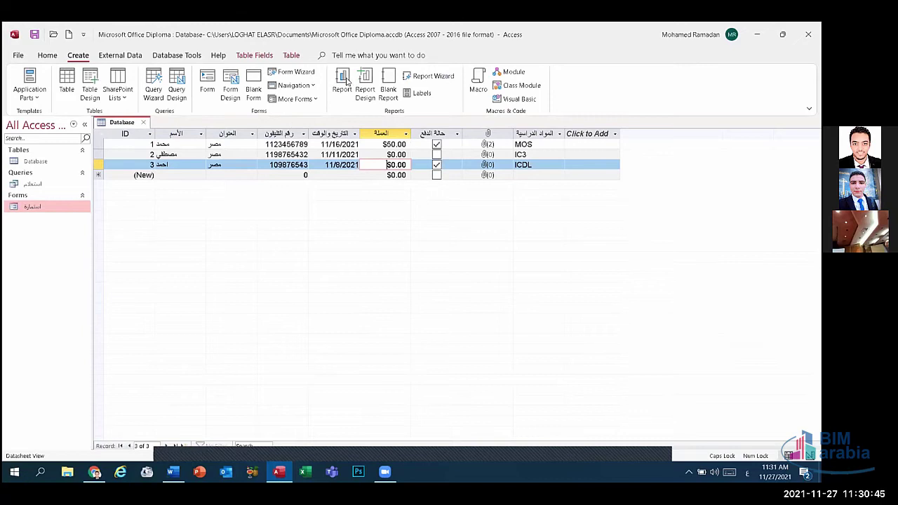
pyautogui.click(342, 82)
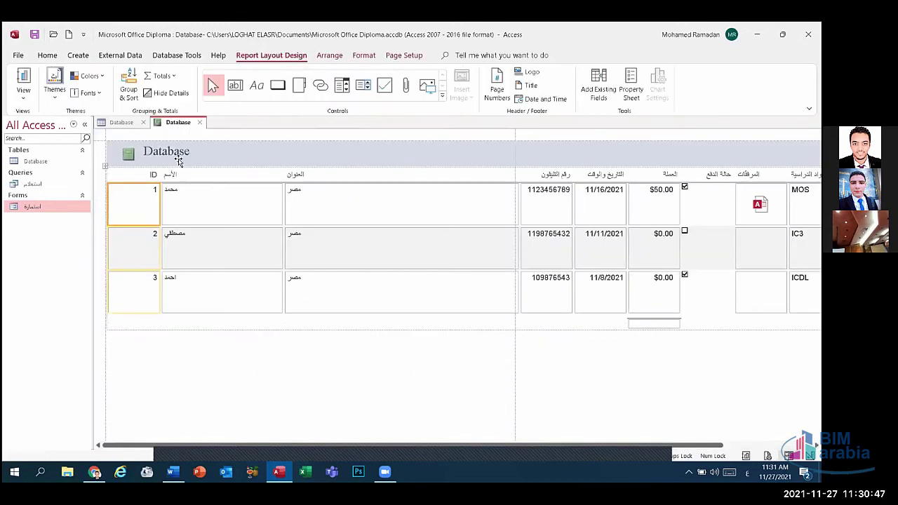
pyautogui.rightClick(192, 123)
pyautogui.click(198, 127)
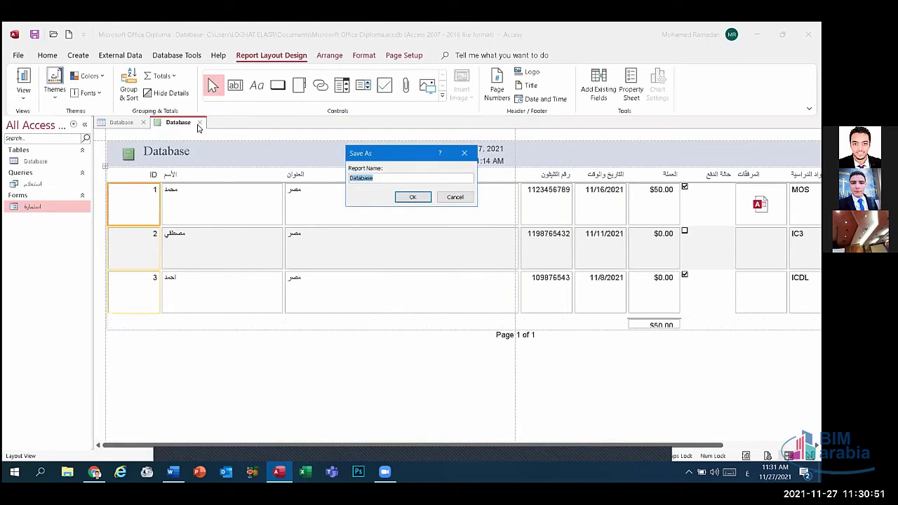
pyautogui.write('ل')
pyautogui.write('ق')
pyautogui.write('رير')
# Save the report as تقرير, preview it, then close it
pyautogui.press('Return')
pyautogui.rightClick(174, 125)
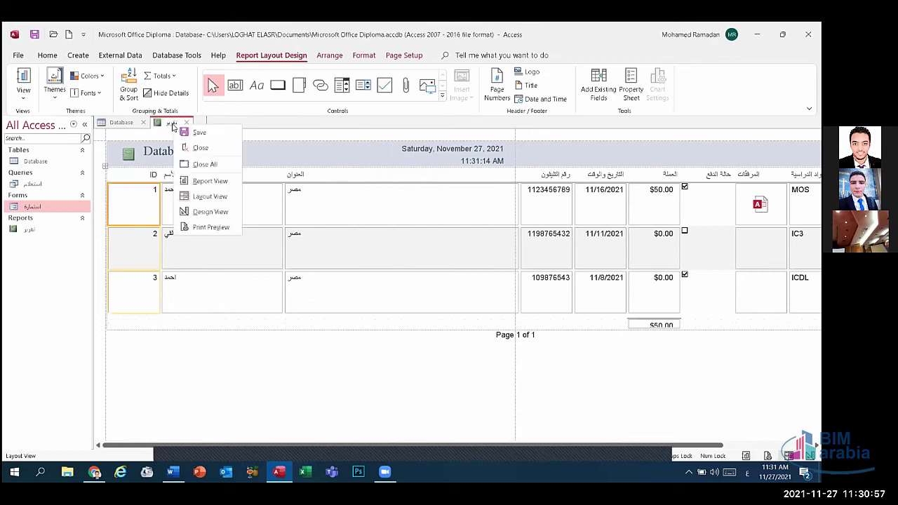
pyautogui.click(200, 176)
pyautogui.doubleClick(21, 159)
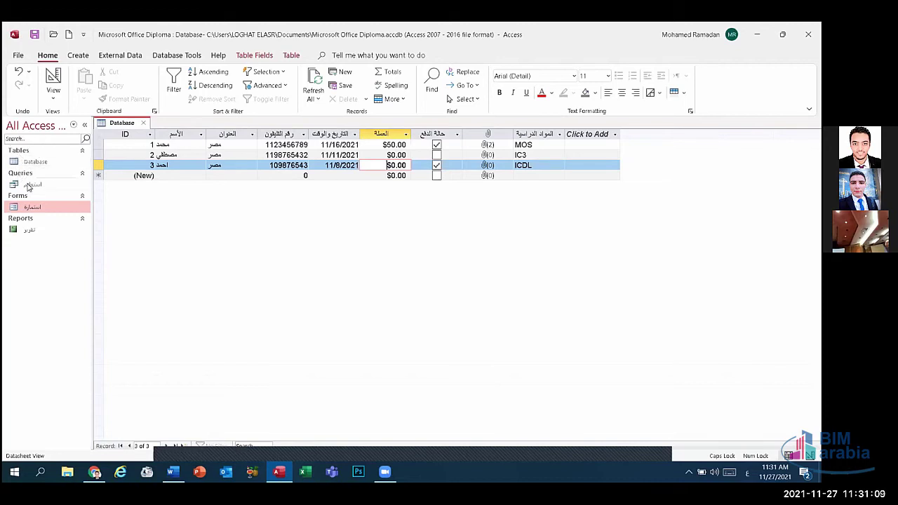
# Open the استعلام query, استمارة form, تقرير report and Database table each in its own tab
pyautogui.doubleClick(31, 185)
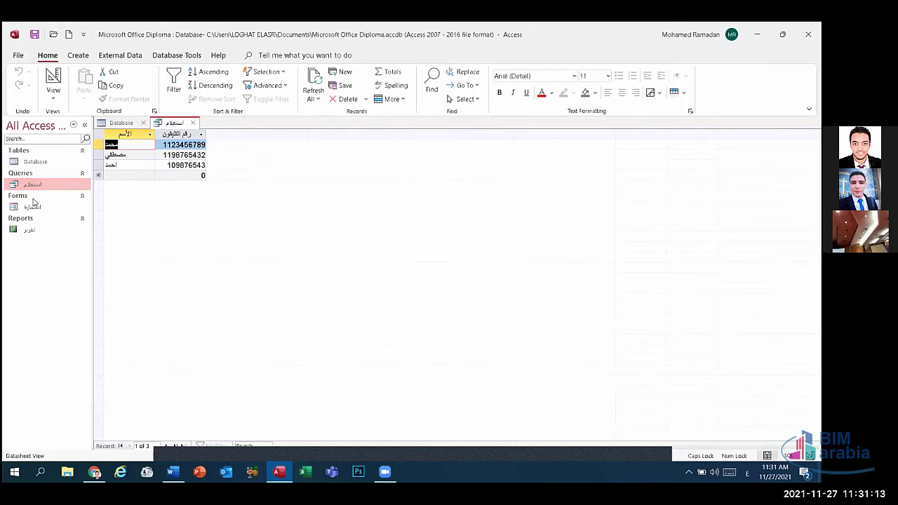
pyautogui.doubleClick(32, 206)
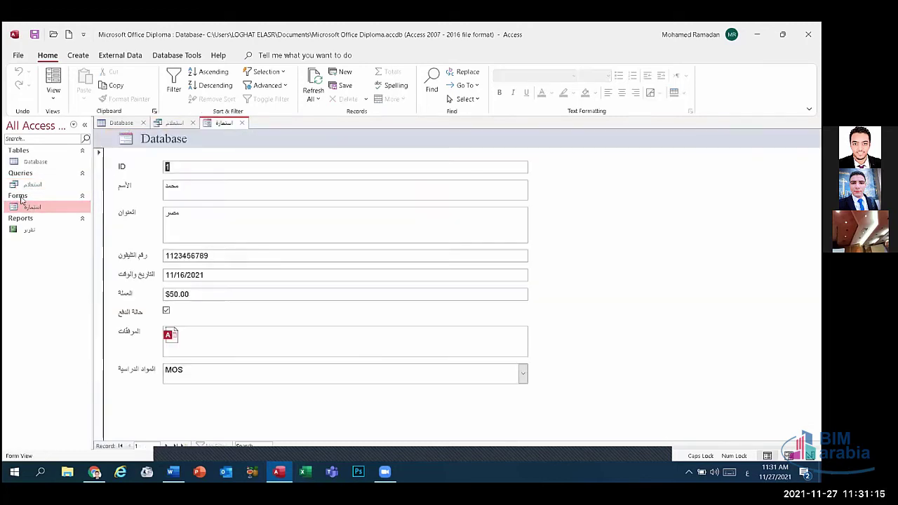
pyautogui.doubleClick(31, 231)
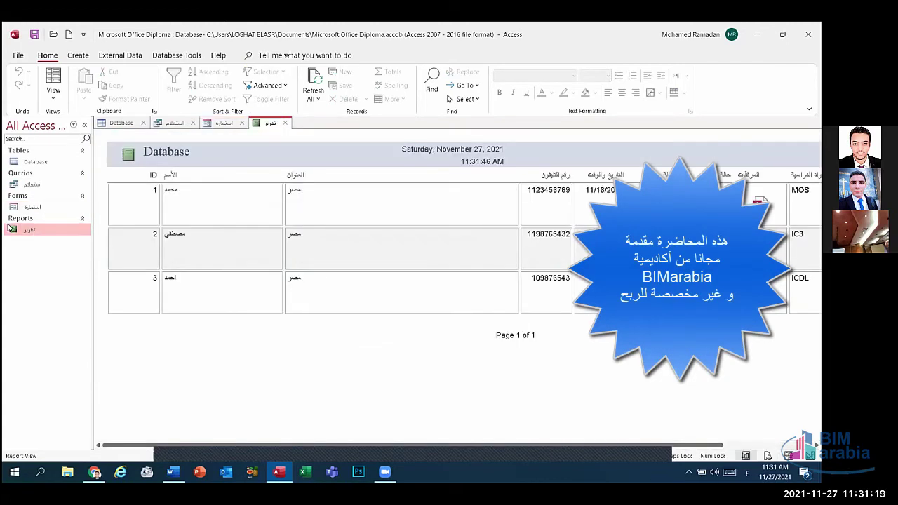
pyautogui.doubleClick(66, 162)
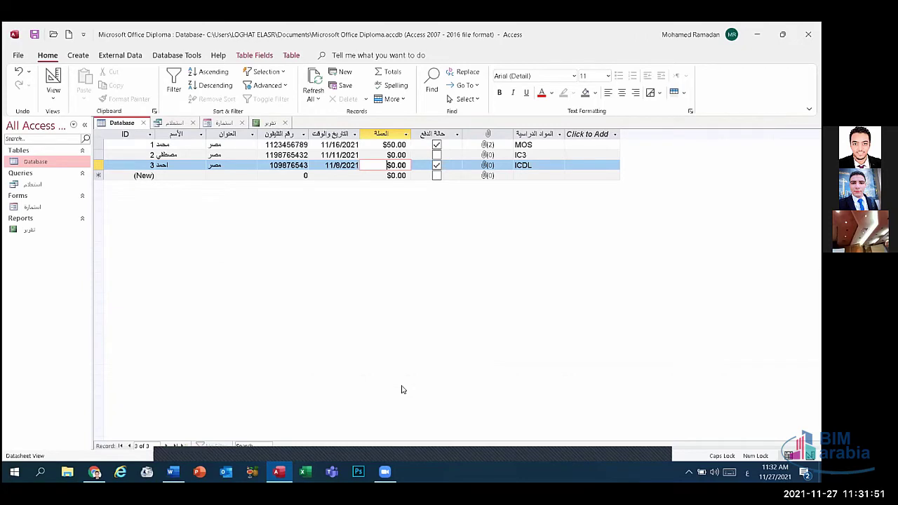
# Show the desktop and launch Outlook by searching Windows for 'OUT'
pyautogui.press('super+d')
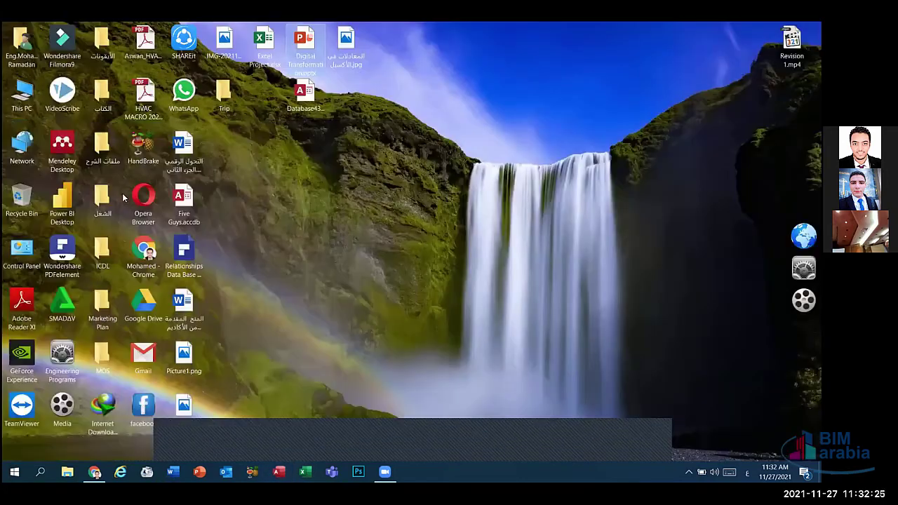
pyautogui.press('super')
pyautogui.write('OUT')
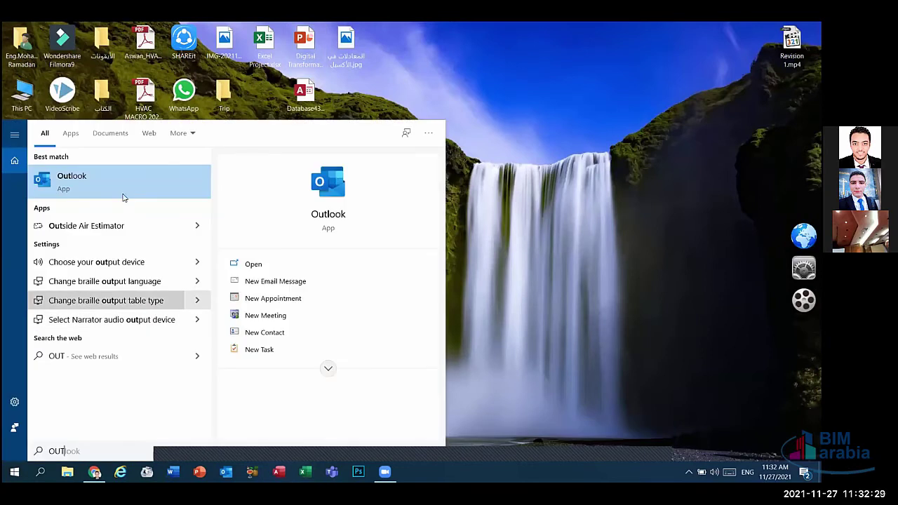
pyautogui.click(123, 198)
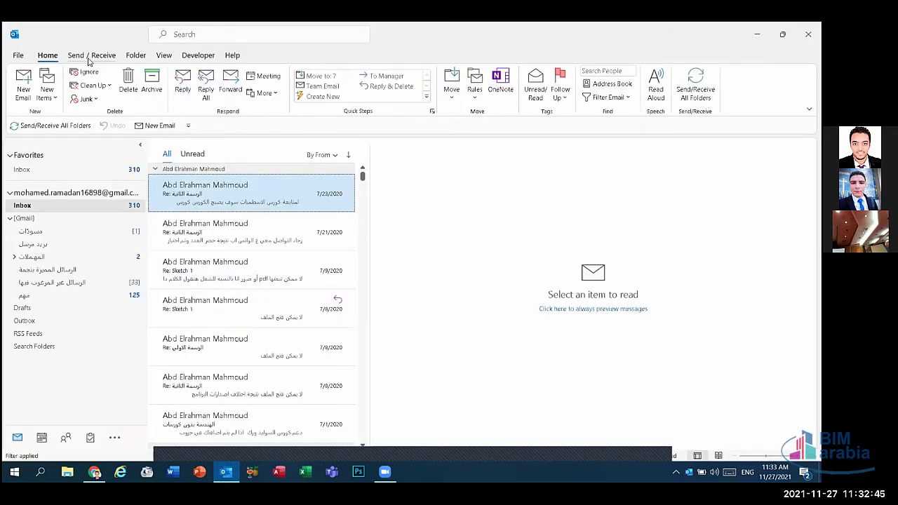
# Dismiss the Outlook reminder and start a blank new email
pyautogui.click(238, 32)
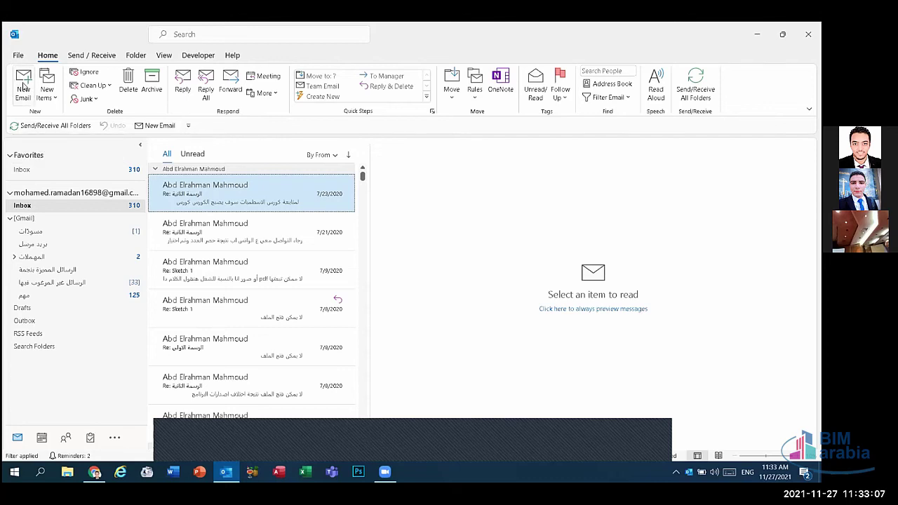
pyautogui.click(23, 88)
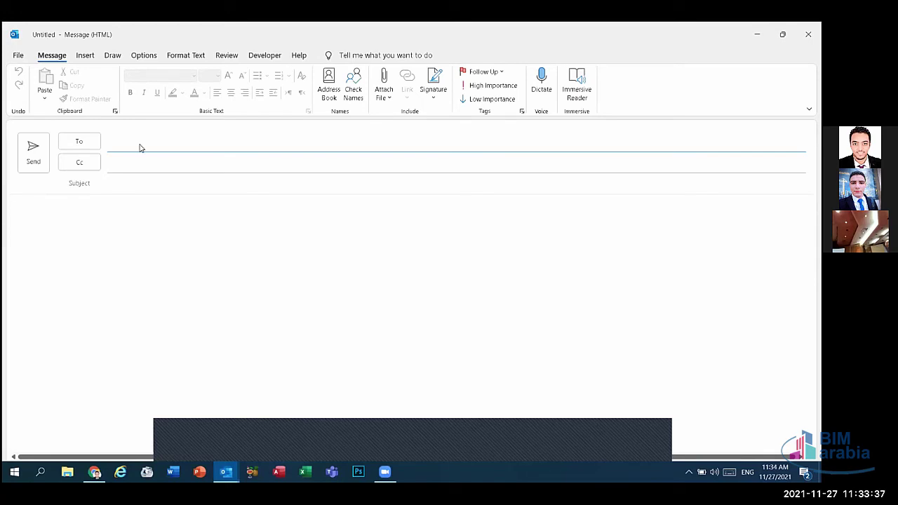
# Visit the empty message's Cc, Subject and body fields and the Insert tab, then discard it with Esc
pyautogui.click(128, 164)
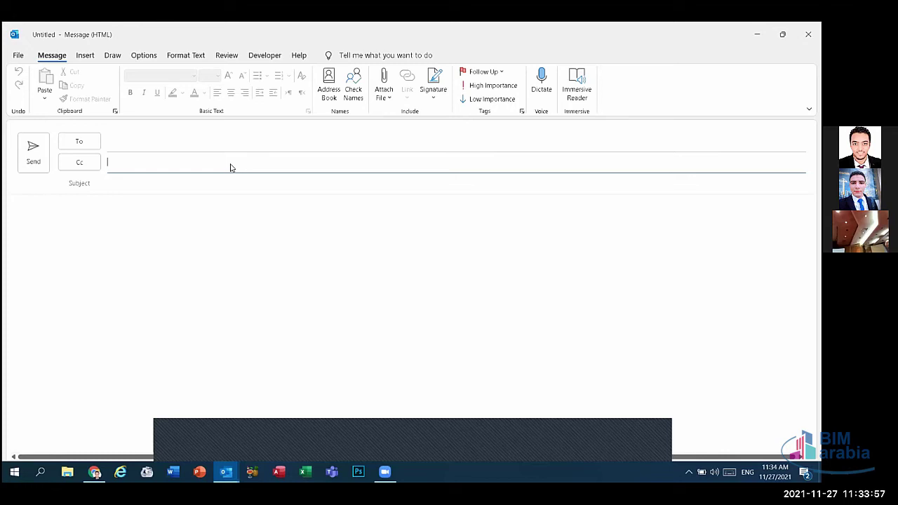
pyautogui.click(371, 174)
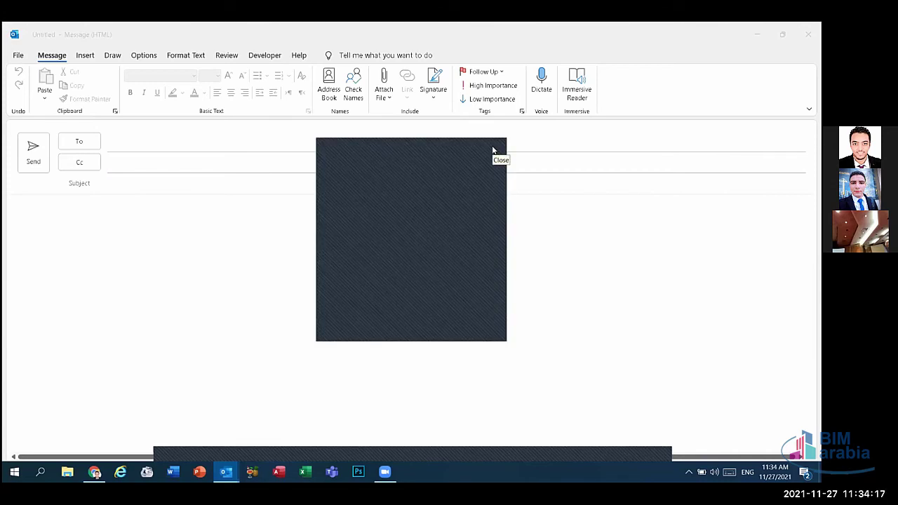
pyautogui.click(209, 167)
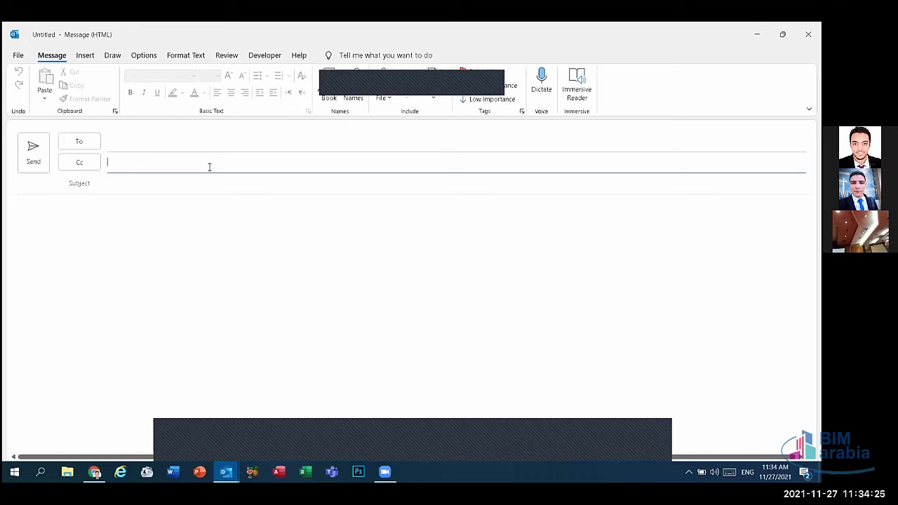
pyautogui.click(193, 184)
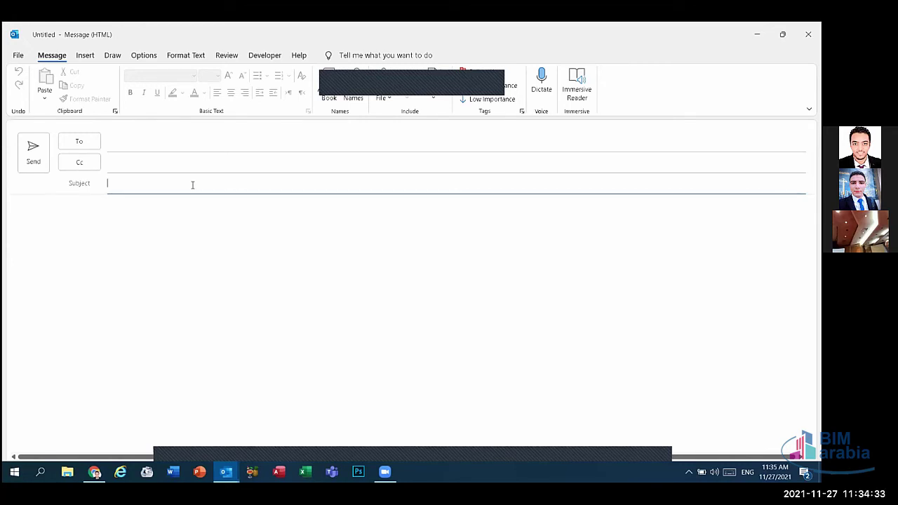
pyautogui.click(143, 225)
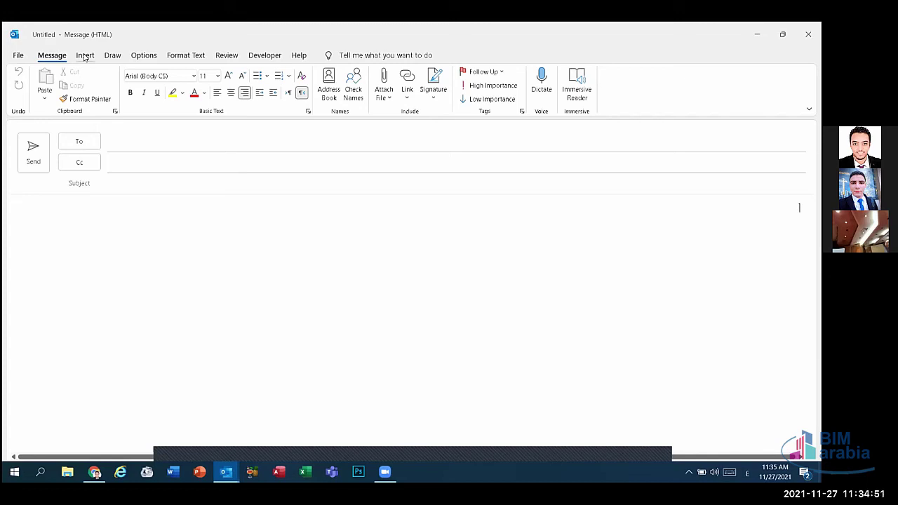
pyautogui.click(84, 57)
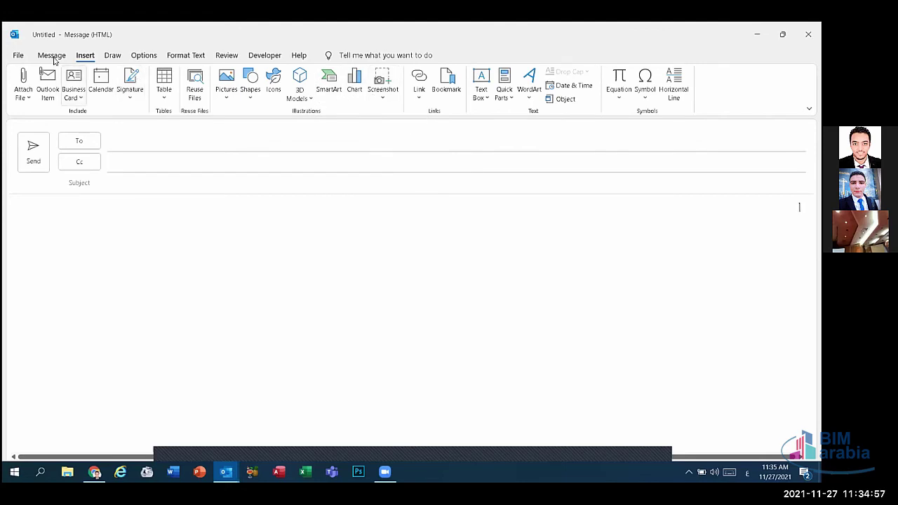
pyautogui.press('Escape')
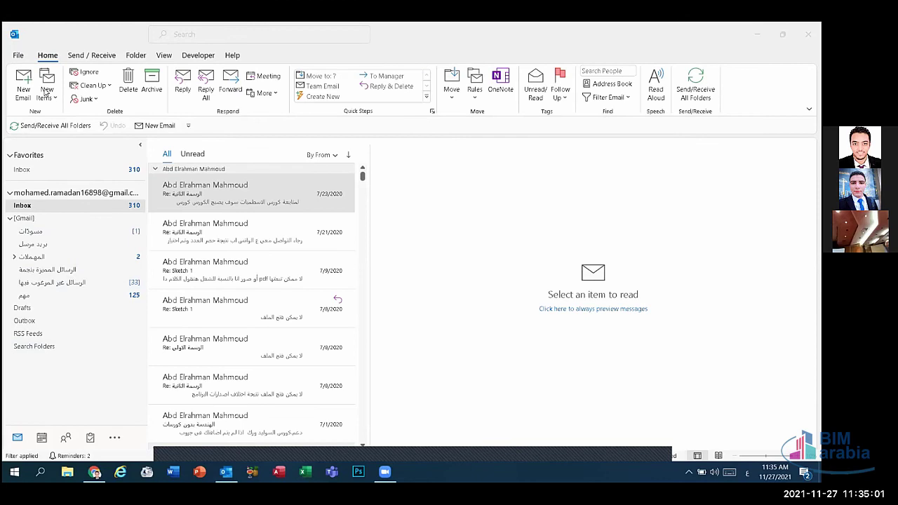
# Check Outlook's View options, minimize it, and launch Word to its start screen
pyautogui.click(162, 59)
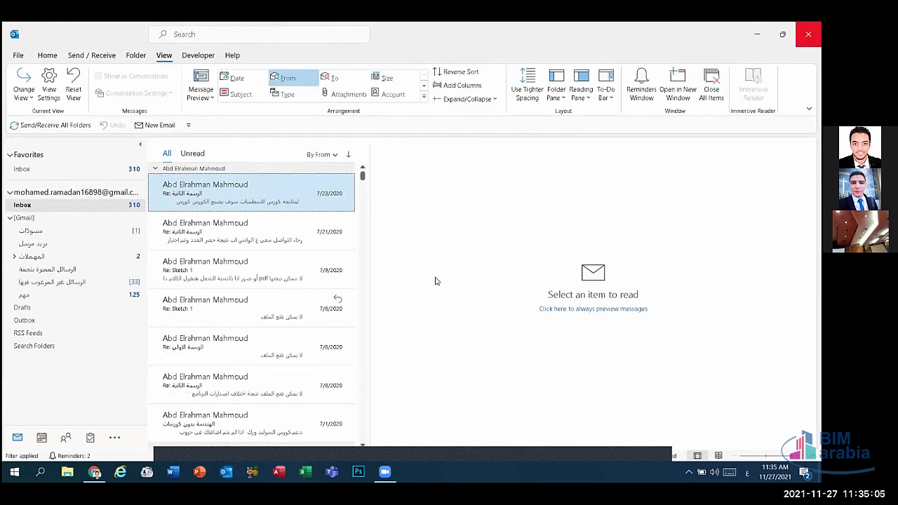
pyautogui.press('super+d')
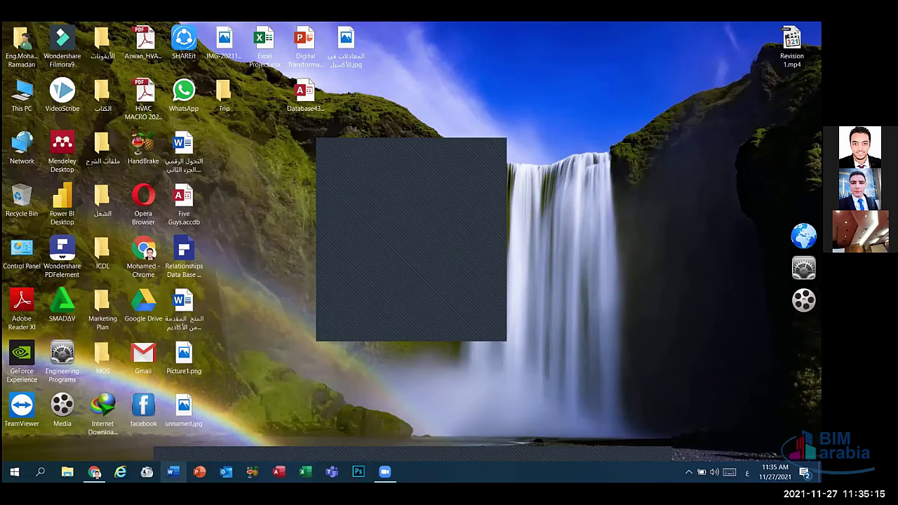
pyautogui.click(172, 472)
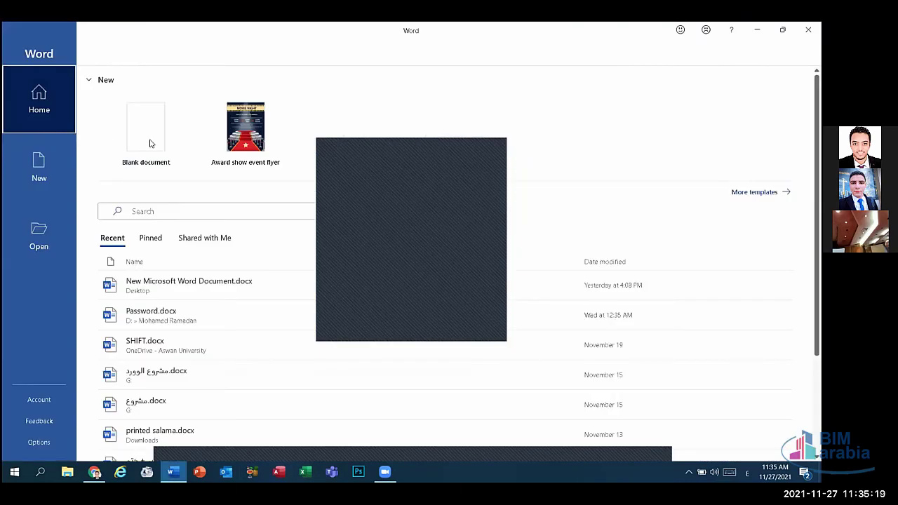
# Create blank Document1 in Word and browse its Insert and Mailings tools
pyautogui.press('Return')
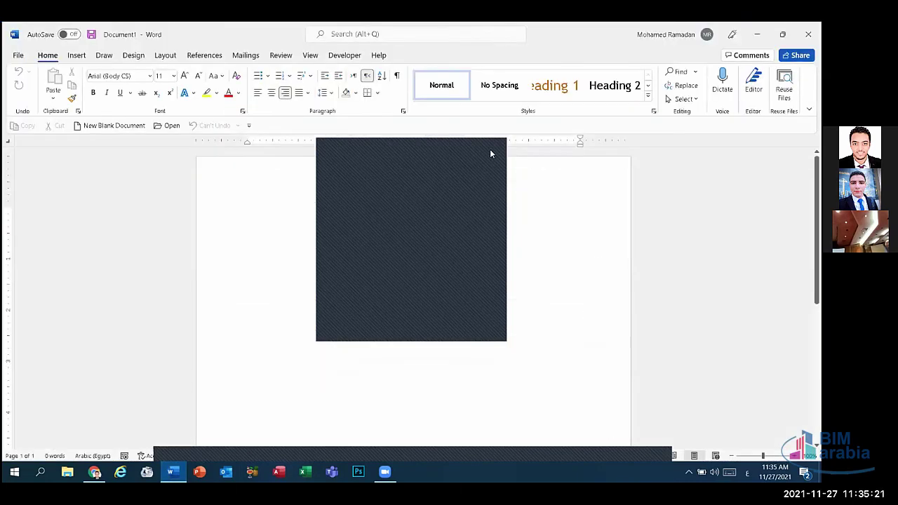
pyautogui.click(74, 59)
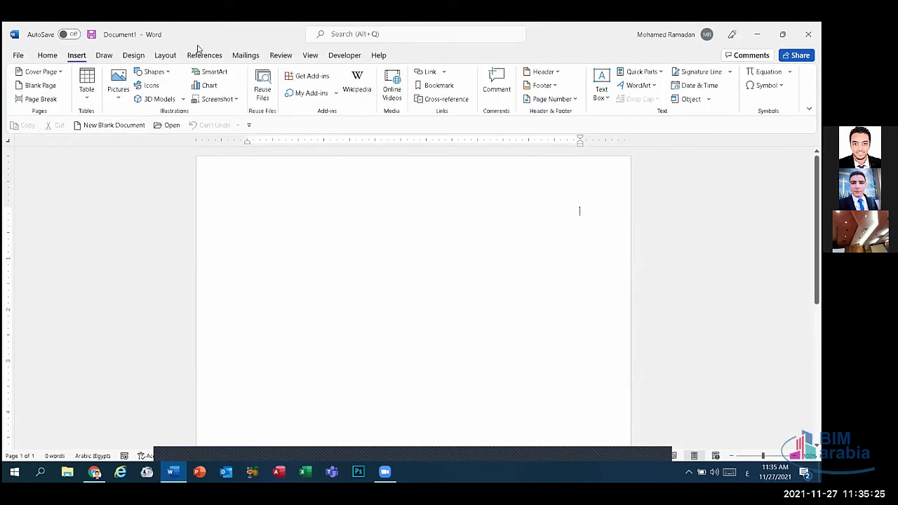
pyautogui.click(239, 58)
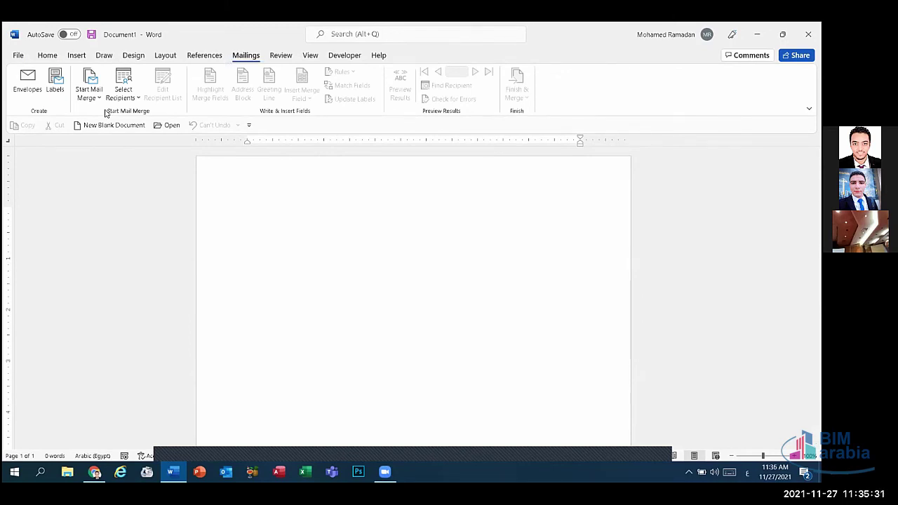
# Insert an empty 5-column, 5-row table, view its Layout options, then switch to Chrome
pyautogui.click(69, 57)
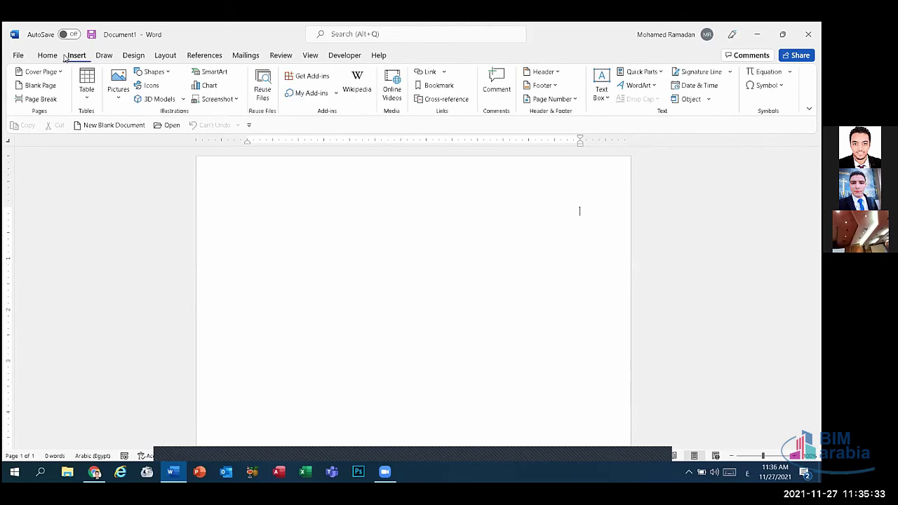
pyautogui.click(94, 101)
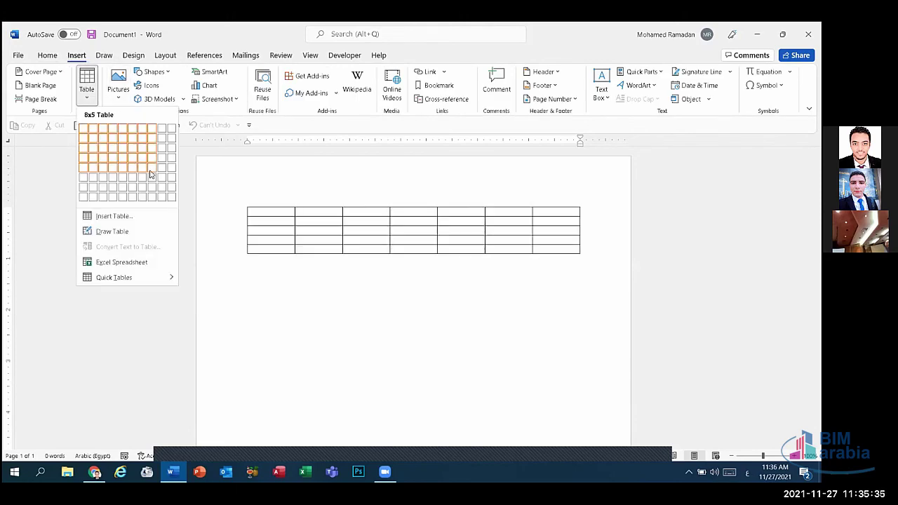
pyautogui.click(123, 168)
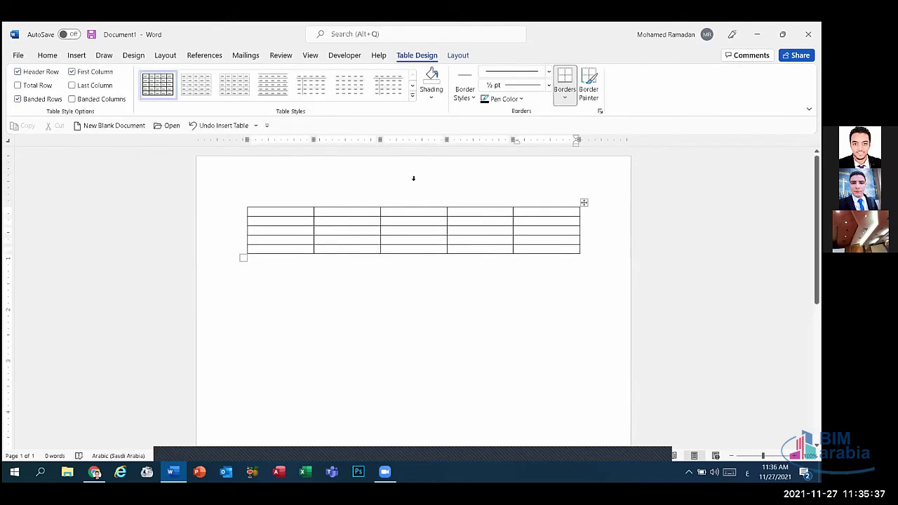
pyautogui.click(459, 59)
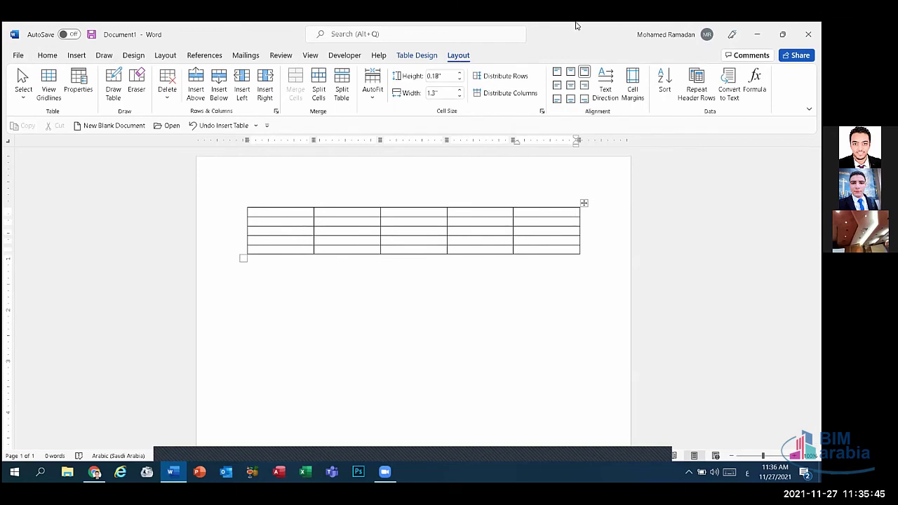
pyautogui.moveTo(322, 204)
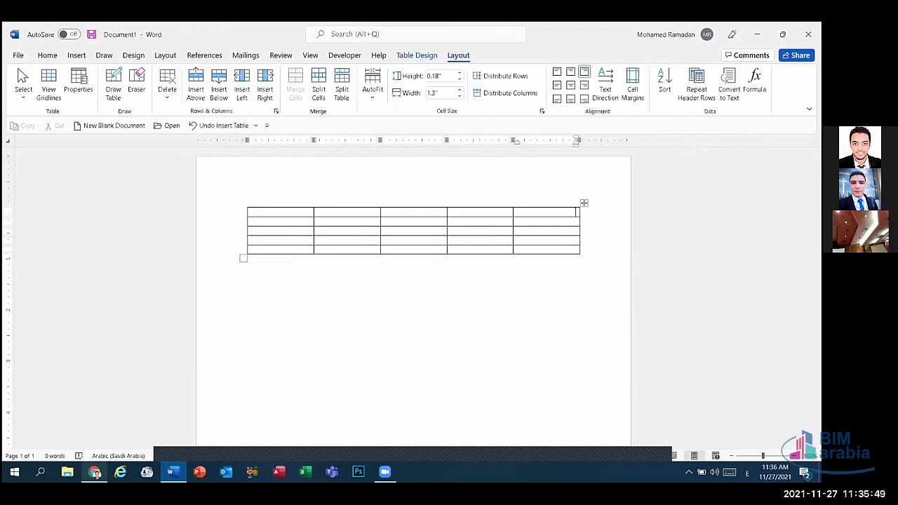
pyautogui.click(94, 471)
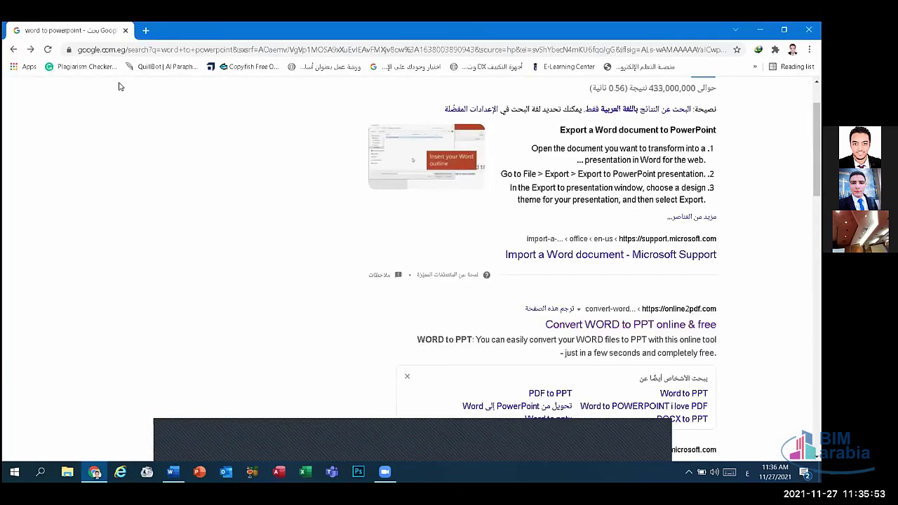
# From the Google home page, search for 'word excel' via the suggestion
pyautogui.click(13, 50)
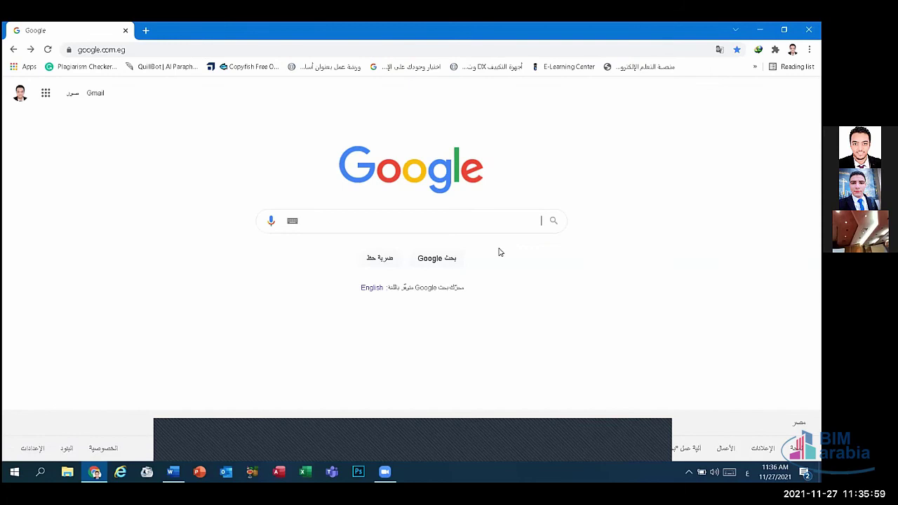
pyautogui.hotkey('alt', 'shift')
pyautogui.write('Wo')
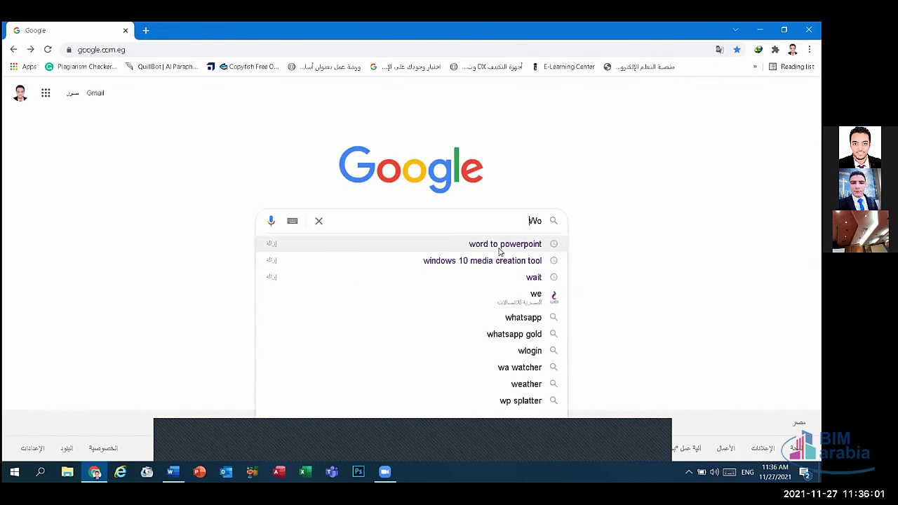
pyautogui.write('rd')
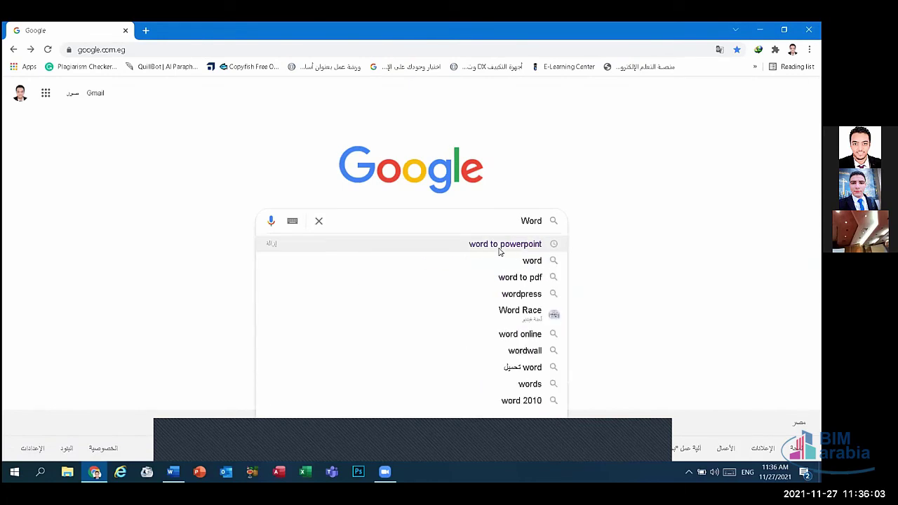
pyautogui.write('t e')
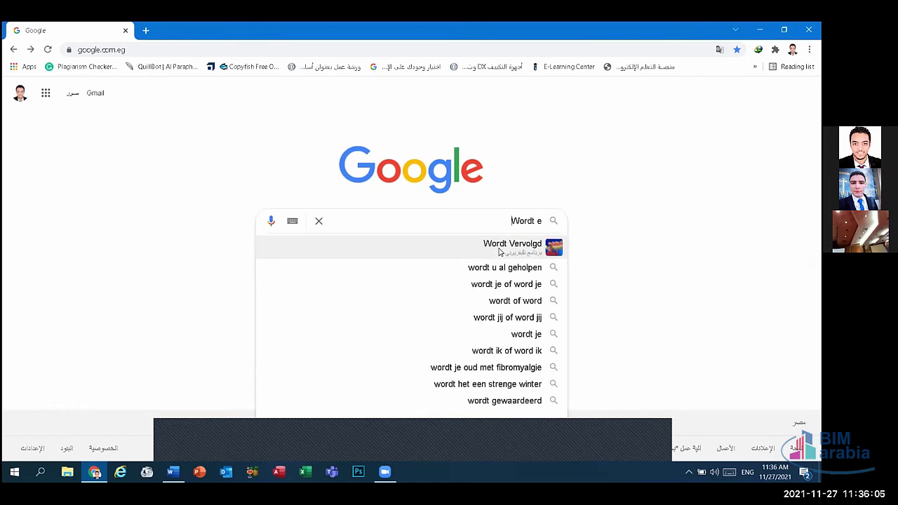
pyautogui.press('BackSpace')
pyautogui.press('BackSpace')
pyautogui.press('BackSpace')
pyautogui.write('exce')
pyautogui.click(523, 254)
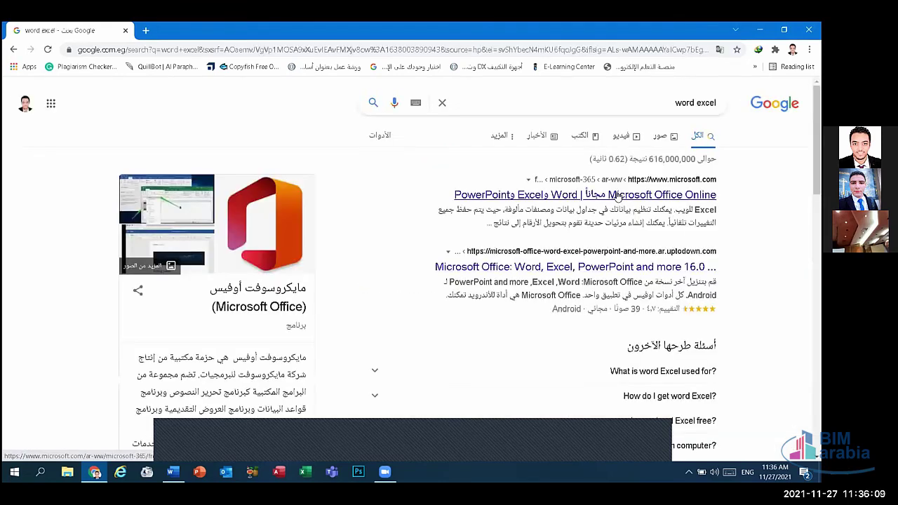
# Return to Google home, type 'word to exc', then clear the search box
pyautogui.click(12, 49)
pyautogui.write('wo')
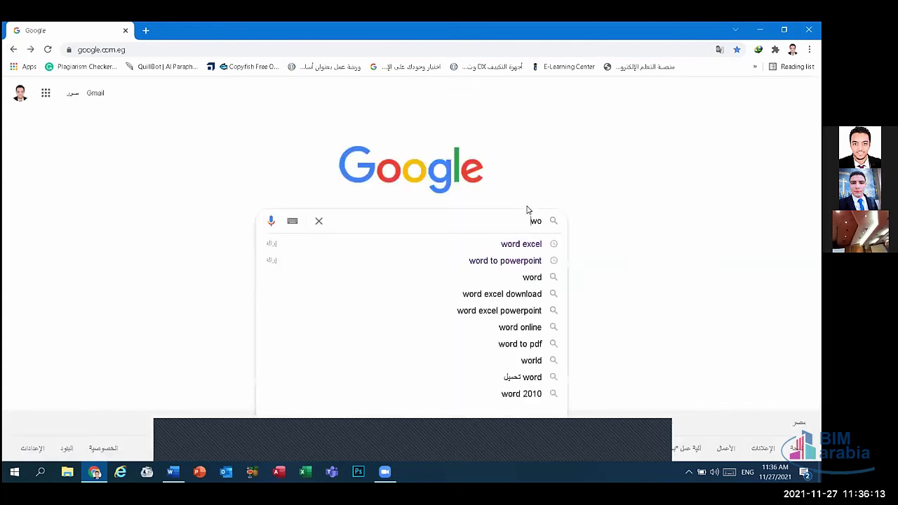
pyautogui.write('rd t')
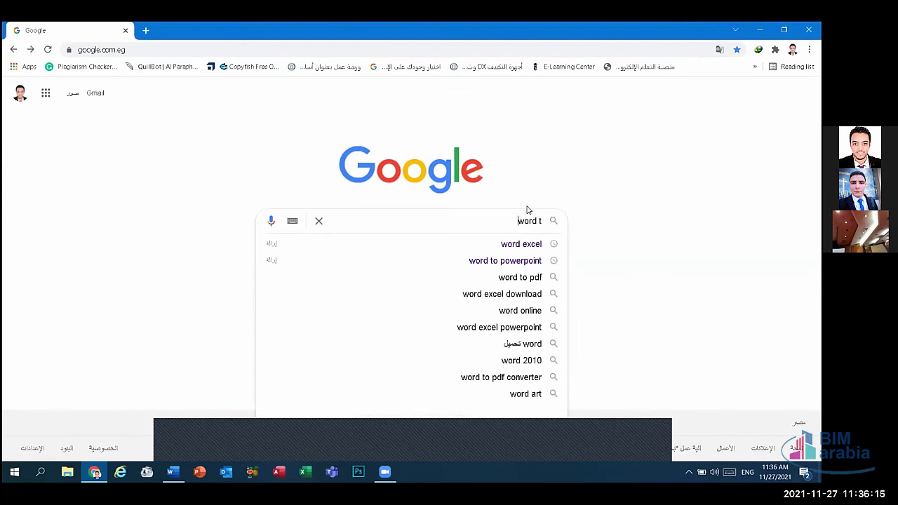
pyautogui.write('o')
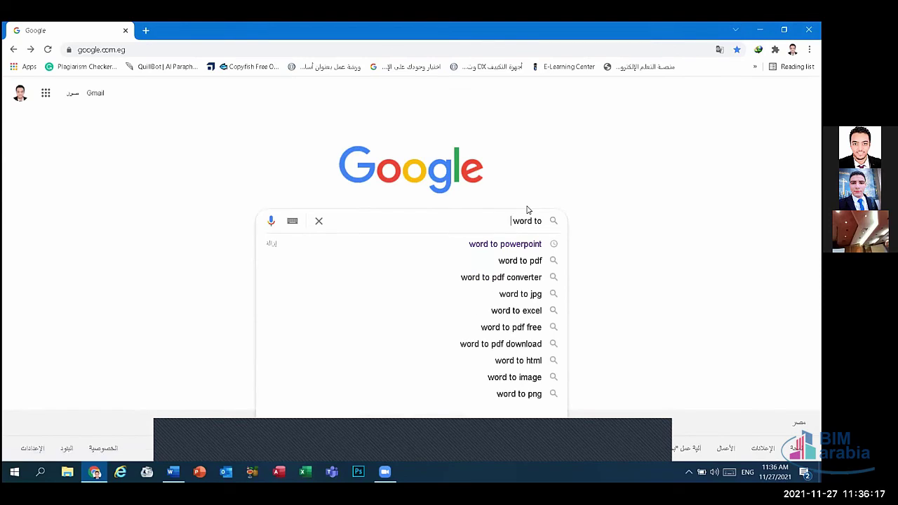
pyautogui.write(' exc')
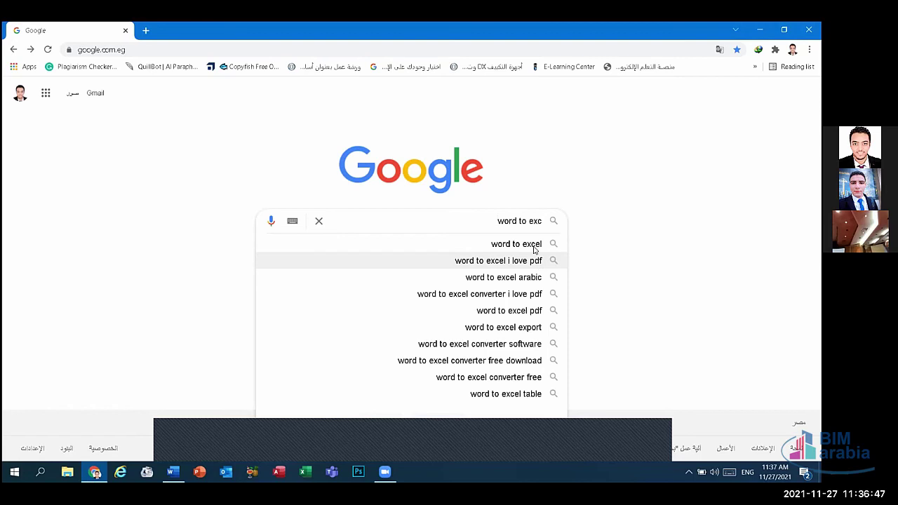
pyautogui.moveTo(496, 221); pyautogui.dragTo(561, 228)
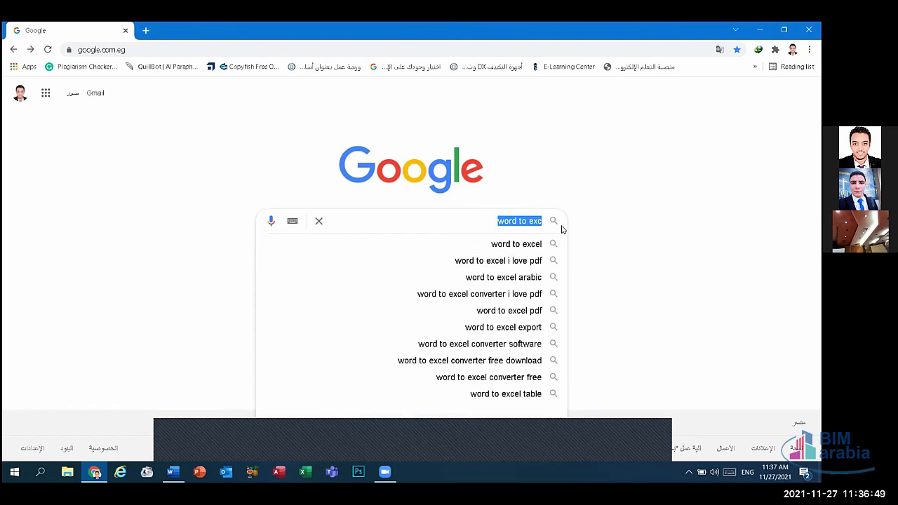
pyautogui.press('BackSpace')
pyautogui.click(286, 148)
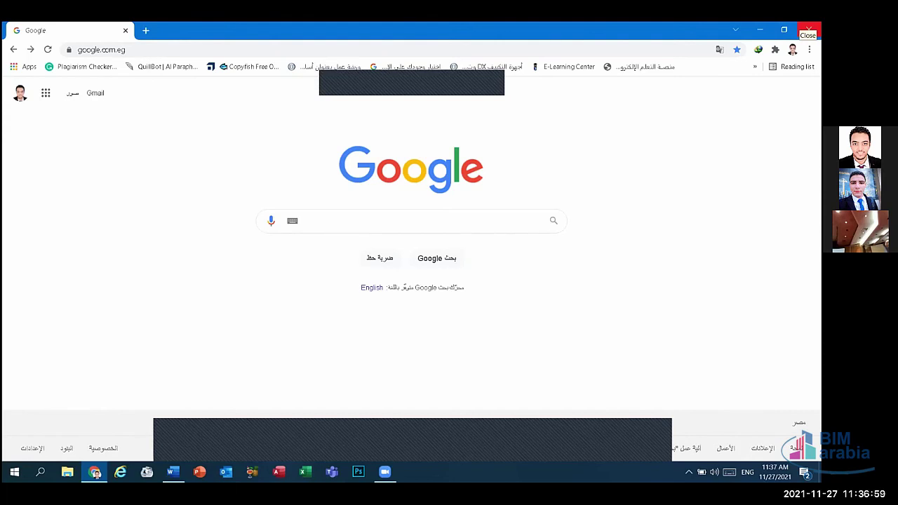
# Close Chrome, then close the Word document with the empty table without saving
pyautogui.click(808, 30)
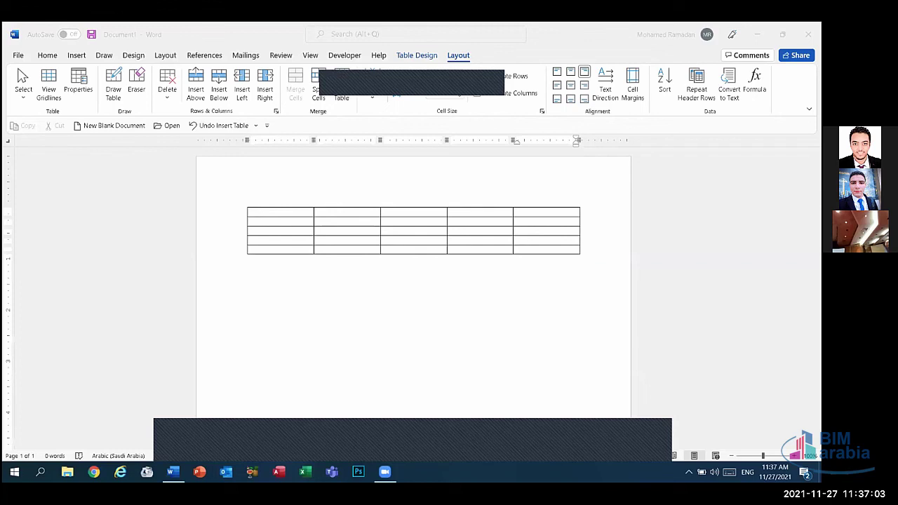
pyautogui.click(385, 402)
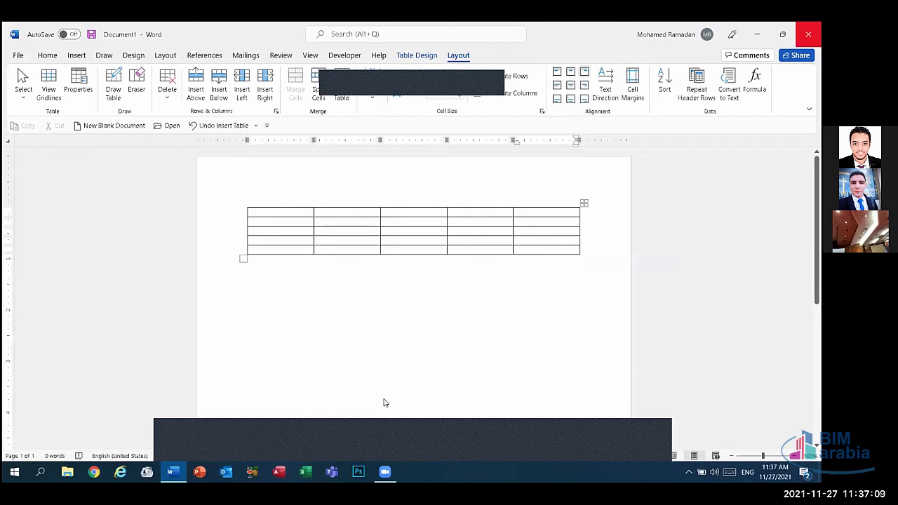
pyautogui.hotkey('alt', 'F4')
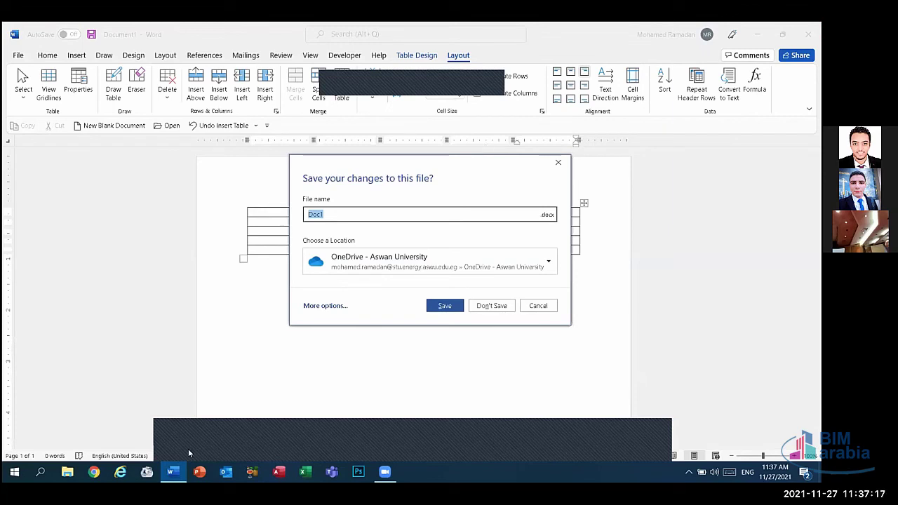
pyautogui.click(173, 472)
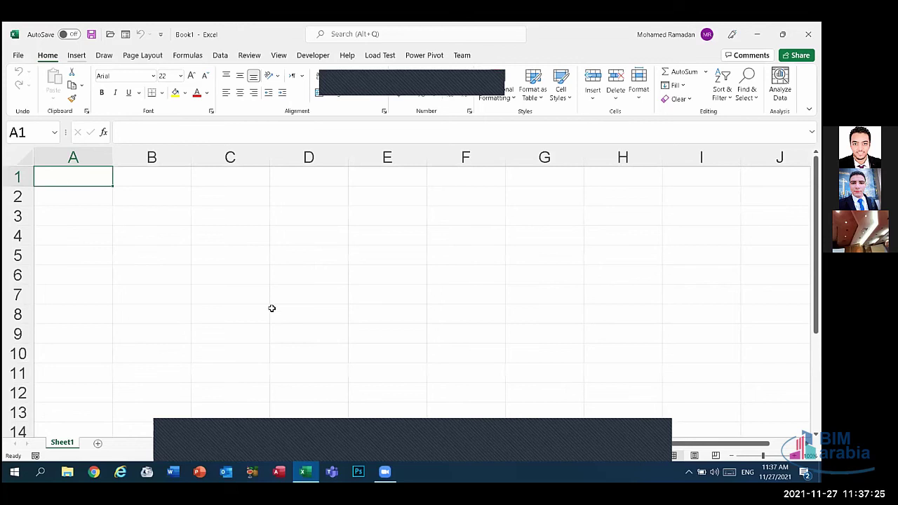
# Select A1:E8 and apply All Borders to every cell in the range
pyautogui.moveTo(73, 176); pyautogui.dragTo(375, 323)
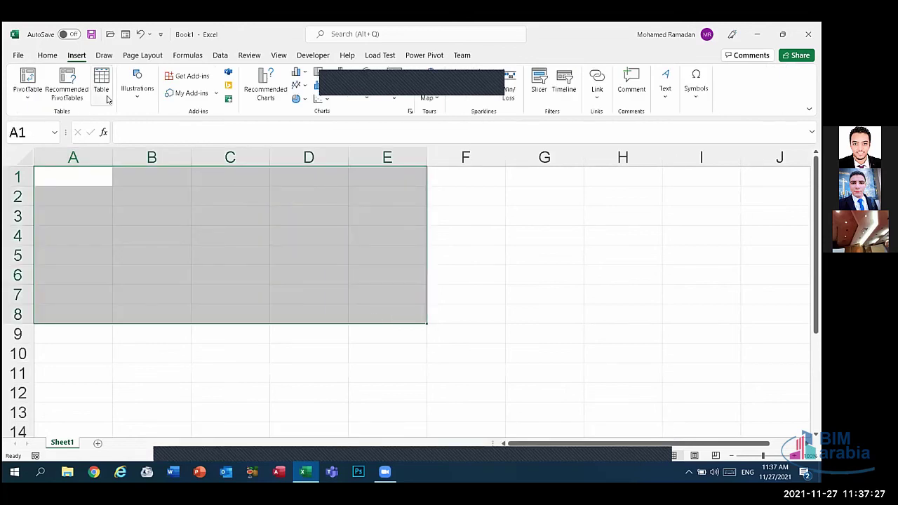
pyautogui.click(50, 56)
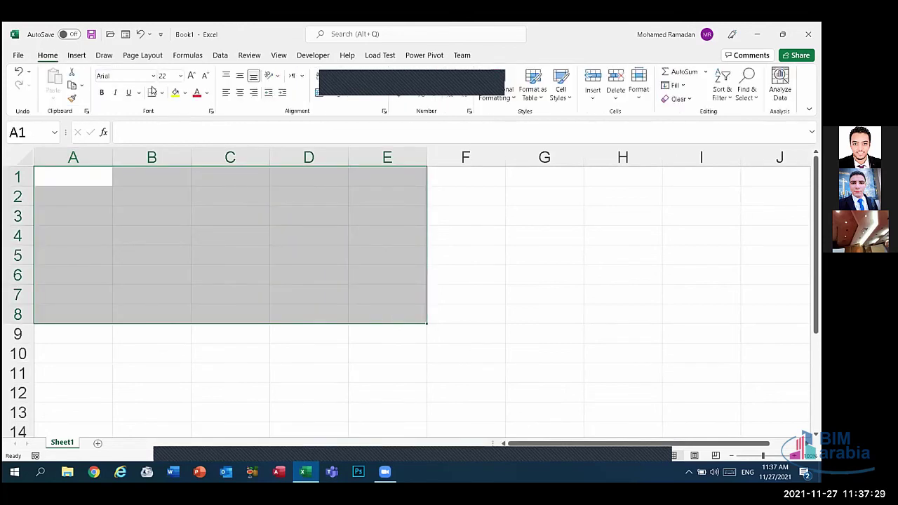
pyautogui.click(162, 93)
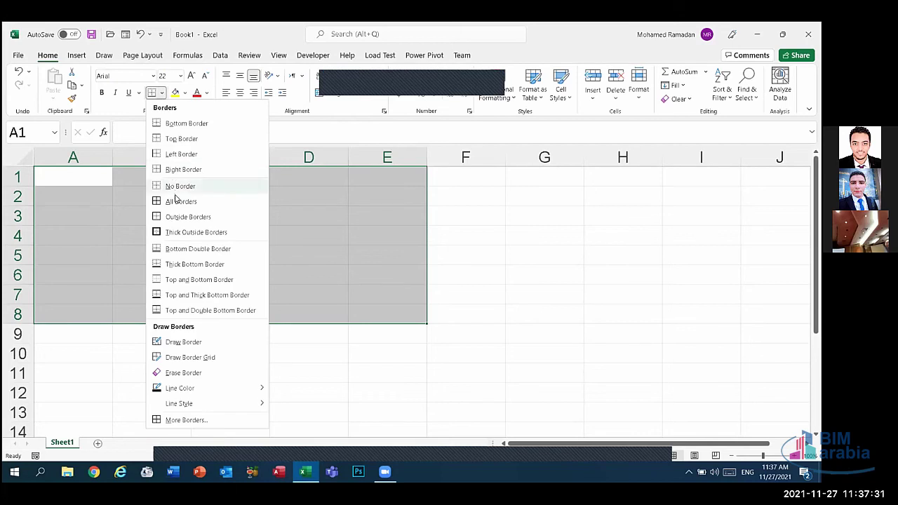
pyautogui.click(176, 200)
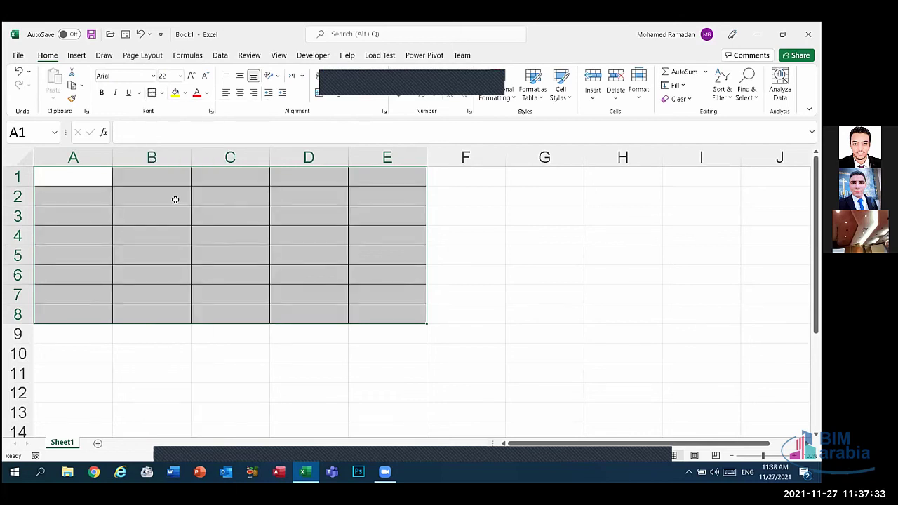
pyautogui.click(77, 55)
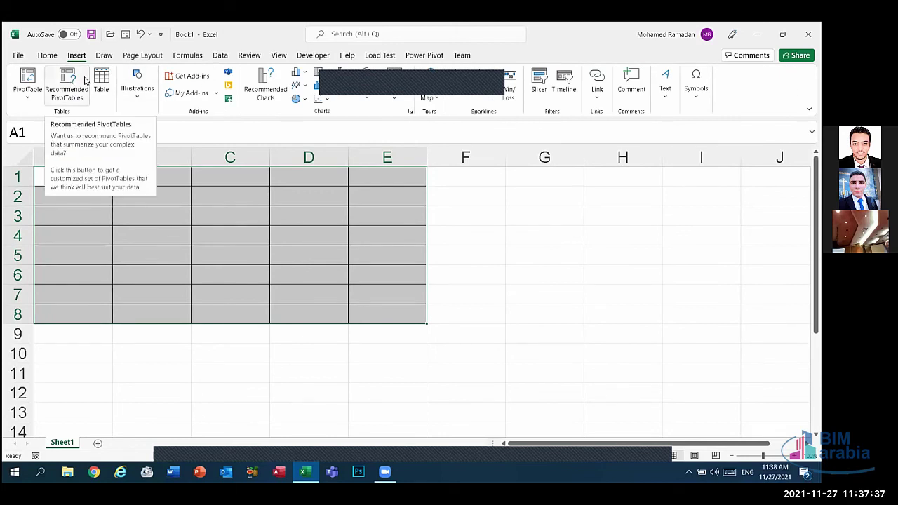
# Create banded Table1 from the range with headers Column1–Column5, then browse Export and Power Pivot
pyautogui.click(103, 82)
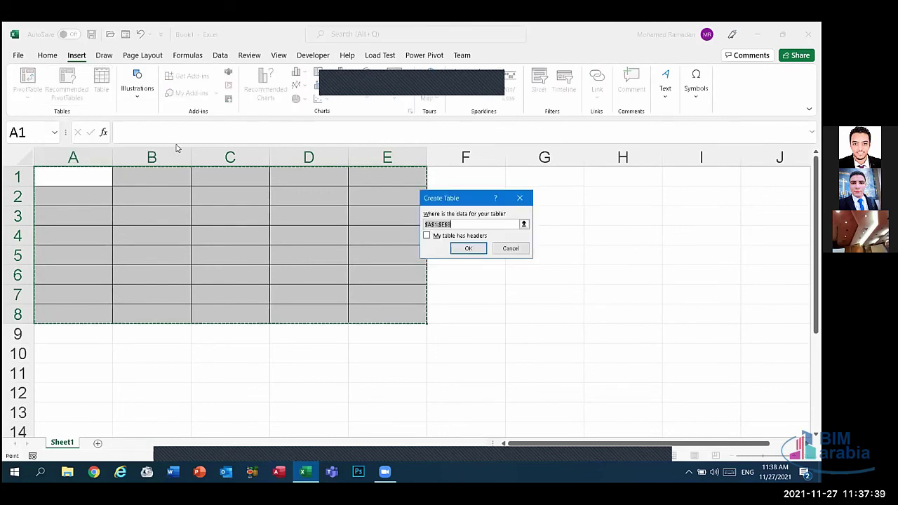
pyautogui.press('Return')
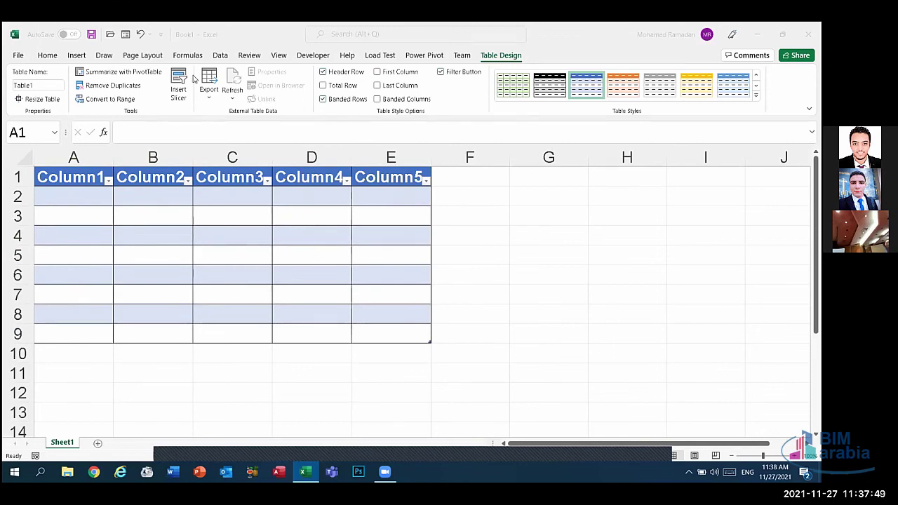
pyautogui.click(207, 94)
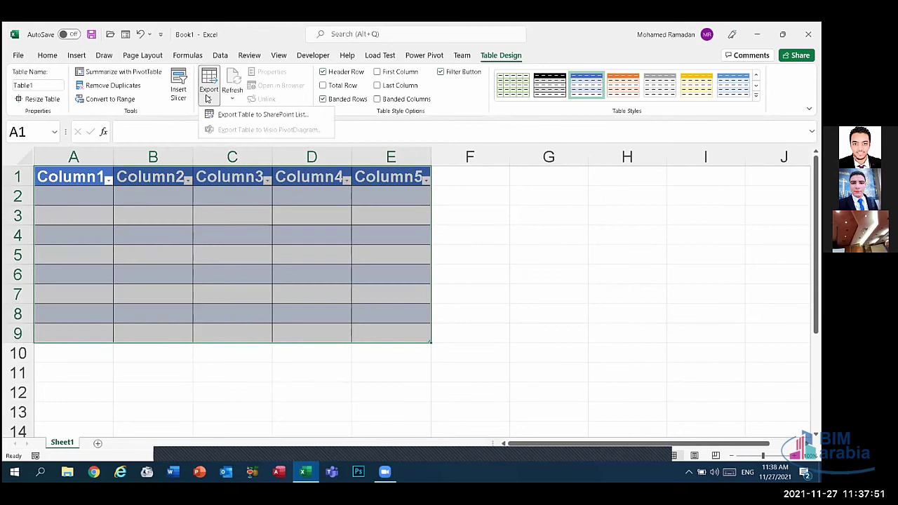
pyautogui.click(379, 205)
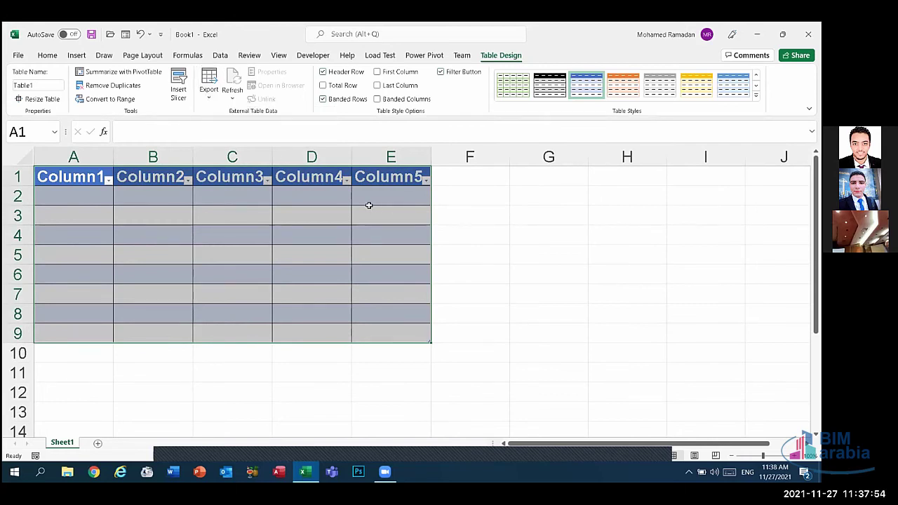
pyautogui.click(290, 191)
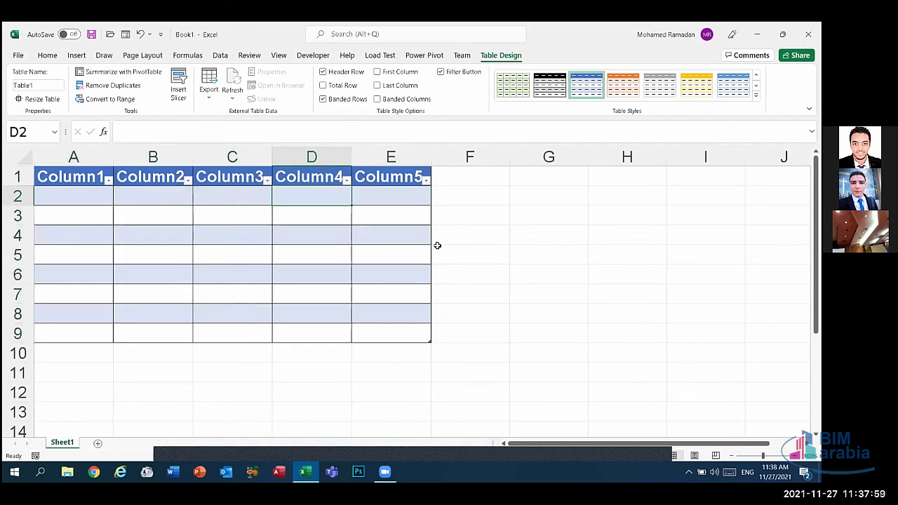
pyautogui.click(423, 56)
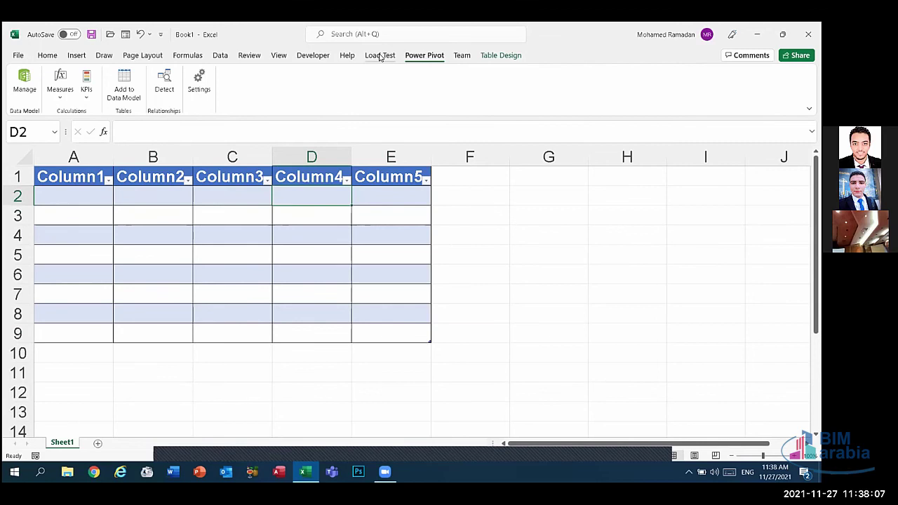
# Browse the View and Review tabs, click cells F6 to G8, then close Book1 without saving
pyautogui.click(277, 60)
pyautogui.click(259, 60)
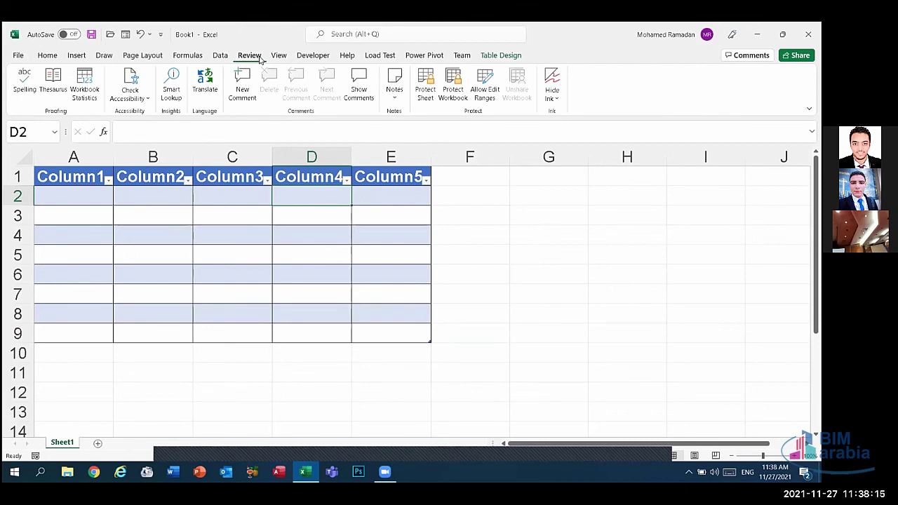
pyautogui.click(472, 277)
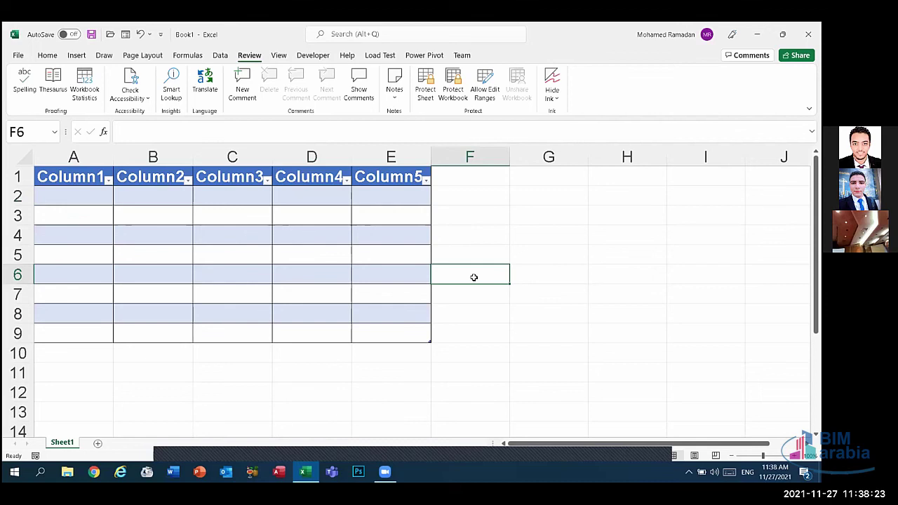
pyautogui.press('Down')
pyautogui.press('Down')
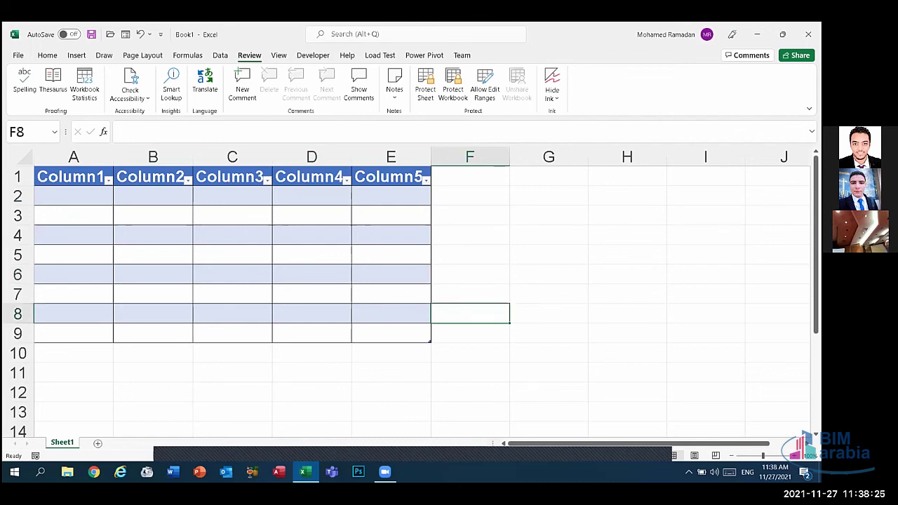
pyautogui.click(627, 294)
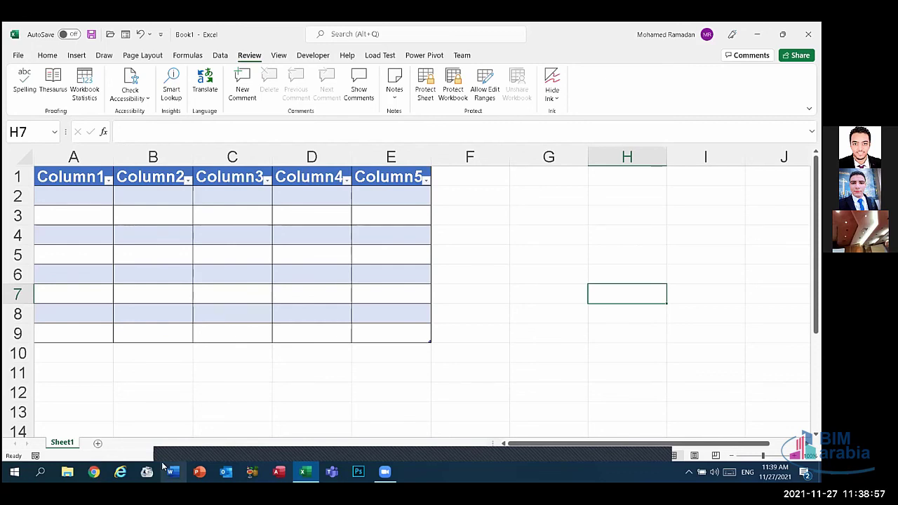
pyautogui.click(543, 365)
pyautogui.click(541, 314)
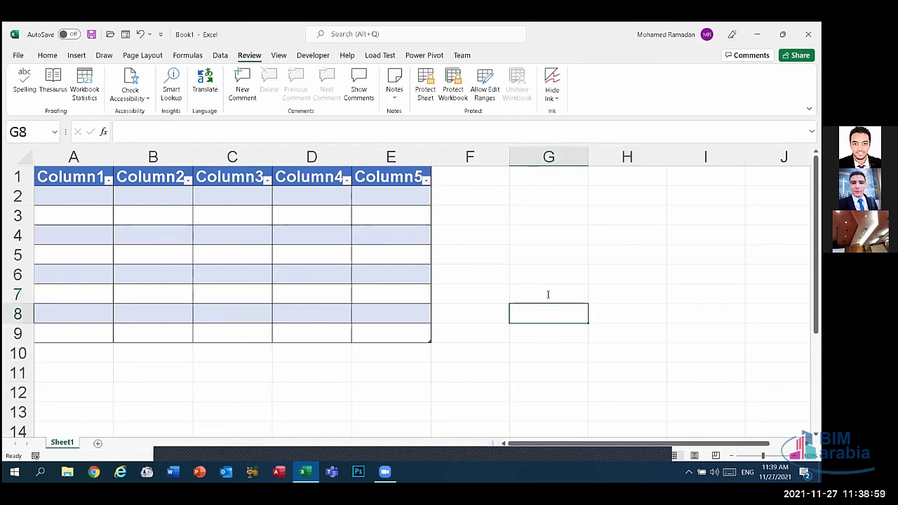
pyautogui.click(485, 306)
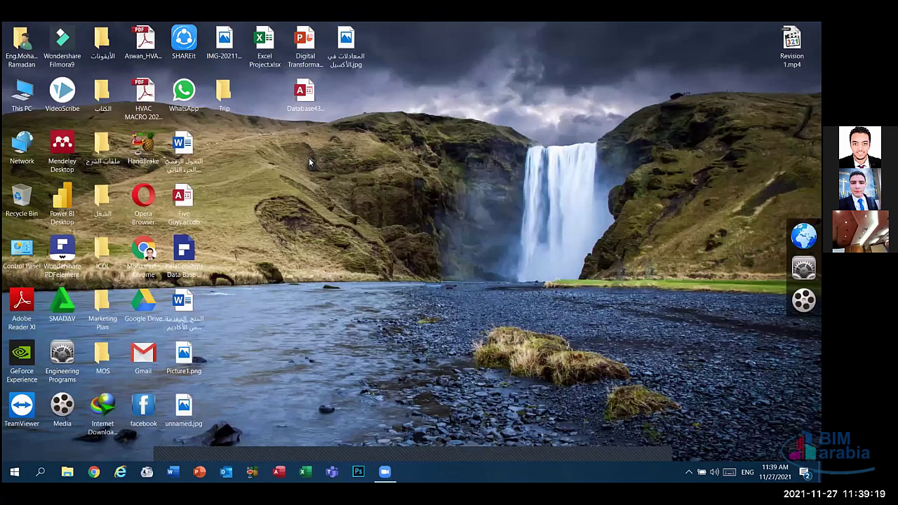
# Switch to the next desktop background and close the leftover window
pyautogui.rightClick(332, 184)
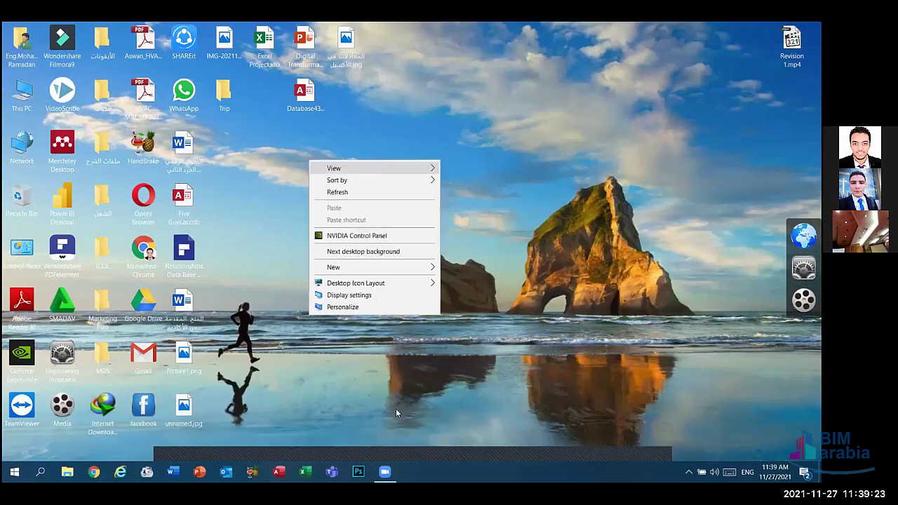
pyautogui.click(388, 415)
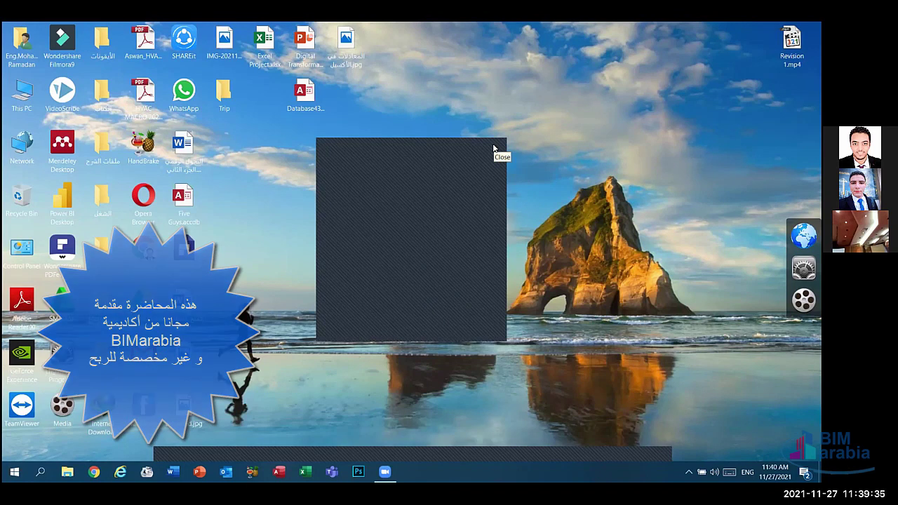
pyautogui.click(493, 147)
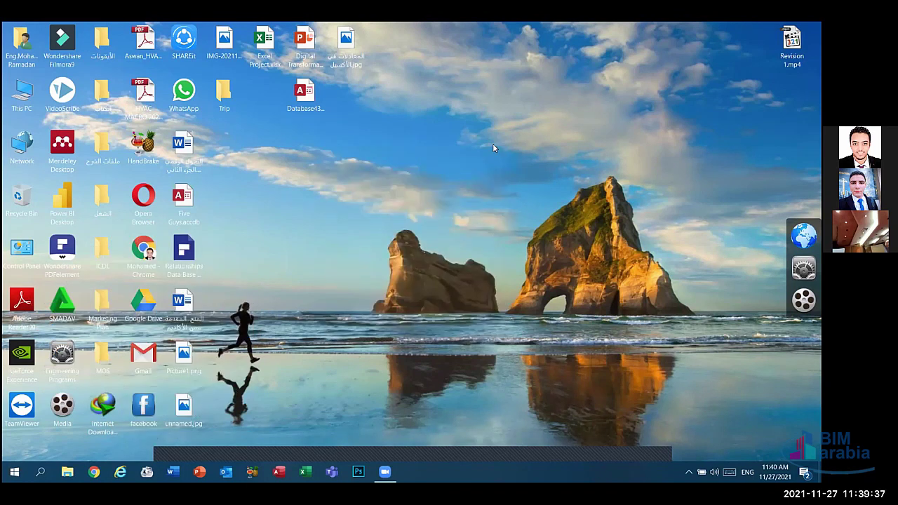